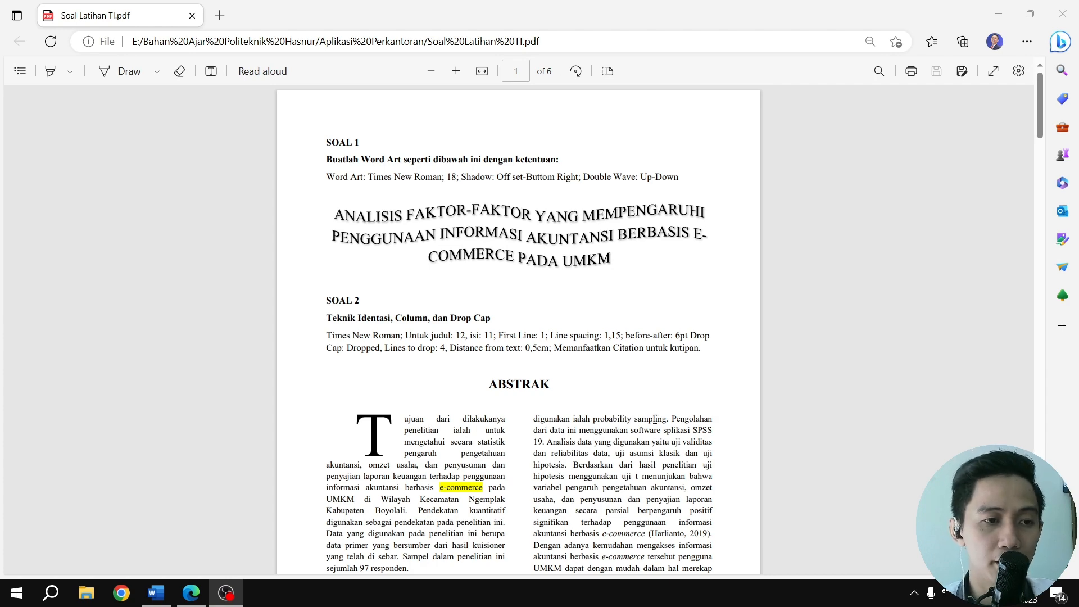
# Look through all six pages of the Soal Latihan TI.pdf exercise sheet, from SOAL 1 to SOAL 9
pyautogui.scroll(-15, 655, 419)
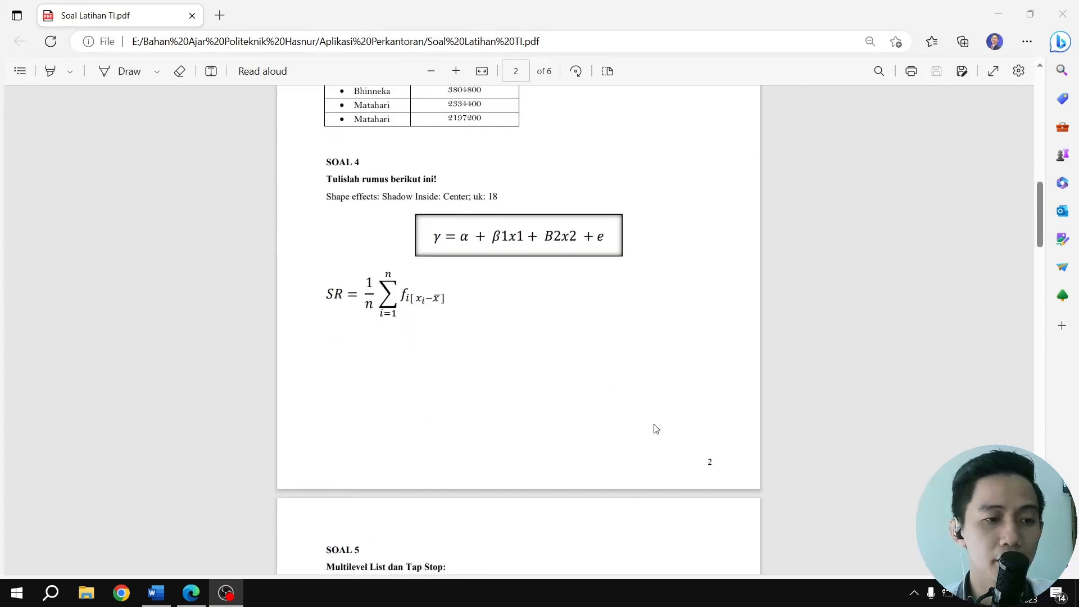
pyautogui.scroll(-15, 656, 429)
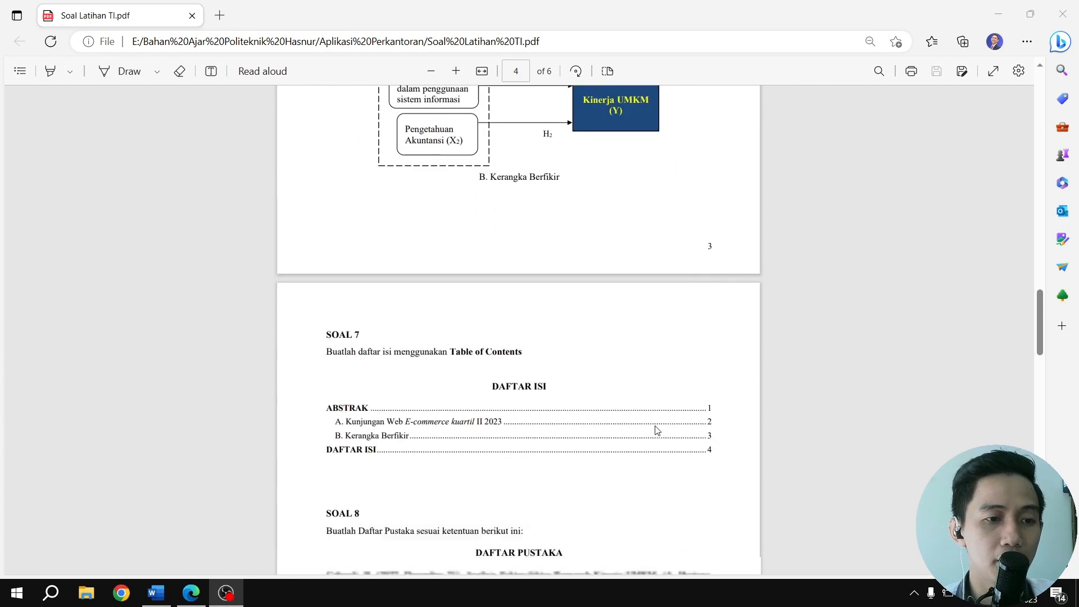
pyautogui.scroll(-15, 657, 430)
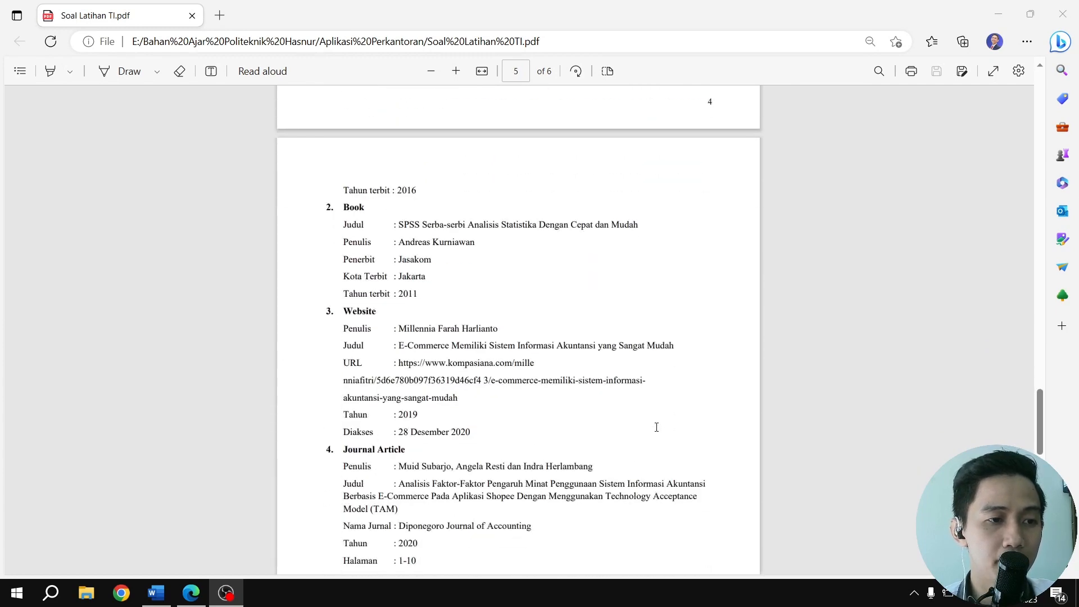
pyautogui.scroll(-15, 656, 429)
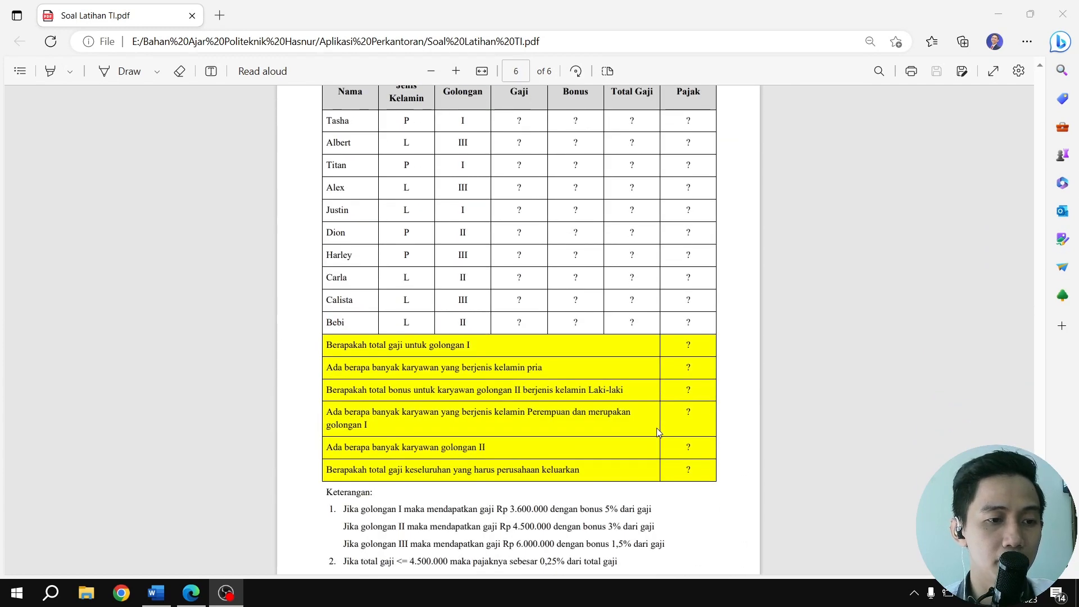
pyautogui.scroll(1, 659, 431)
pyautogui.scroll(15, 659, 431)
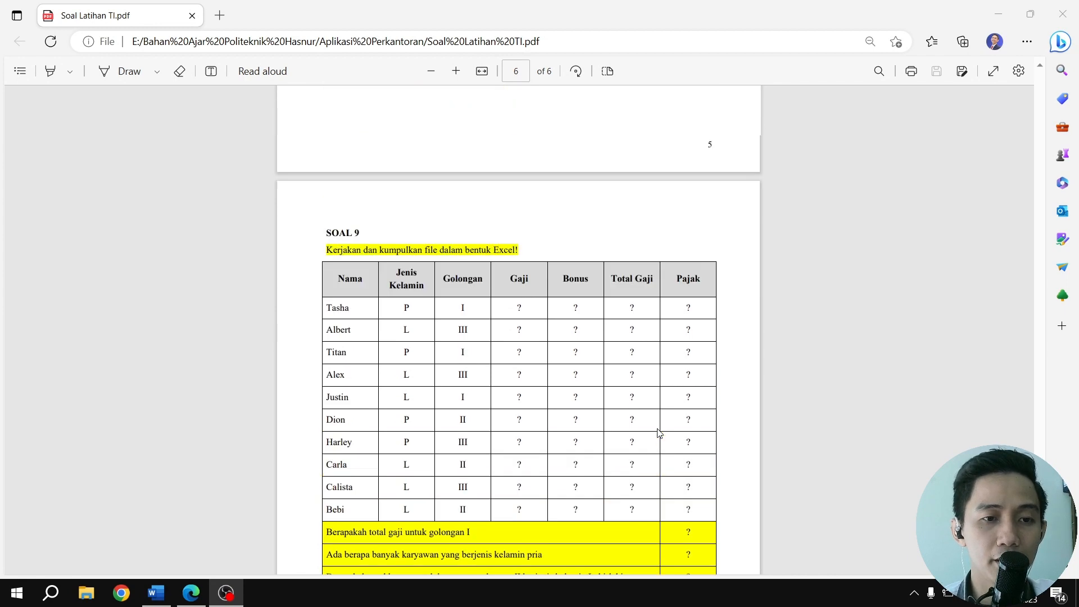
pyautogui.scroll(15, 659, 433)
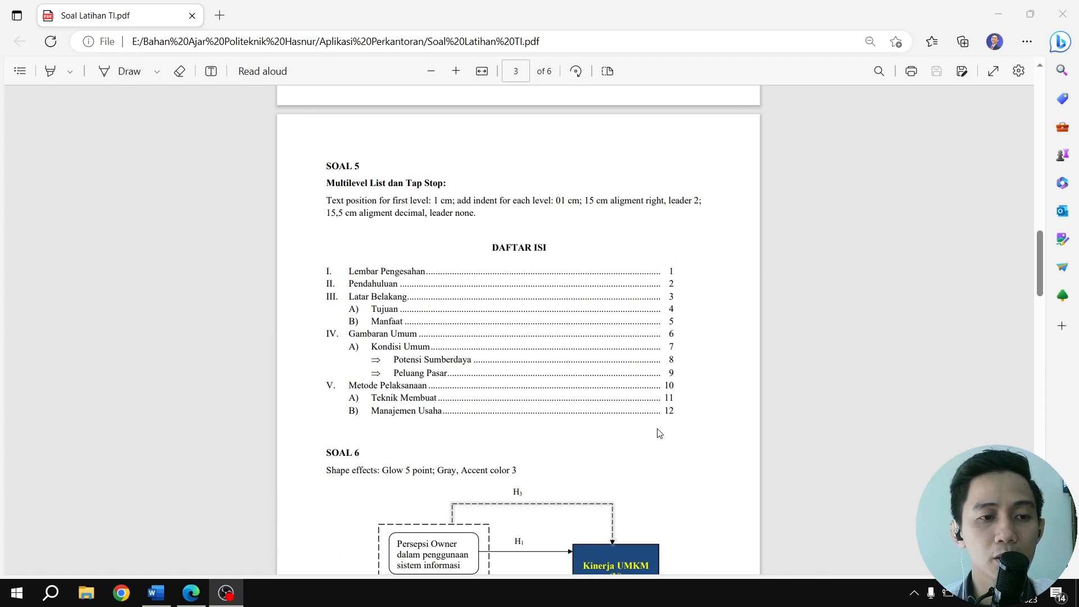
pyautogui.scroll(15, 660, 433)
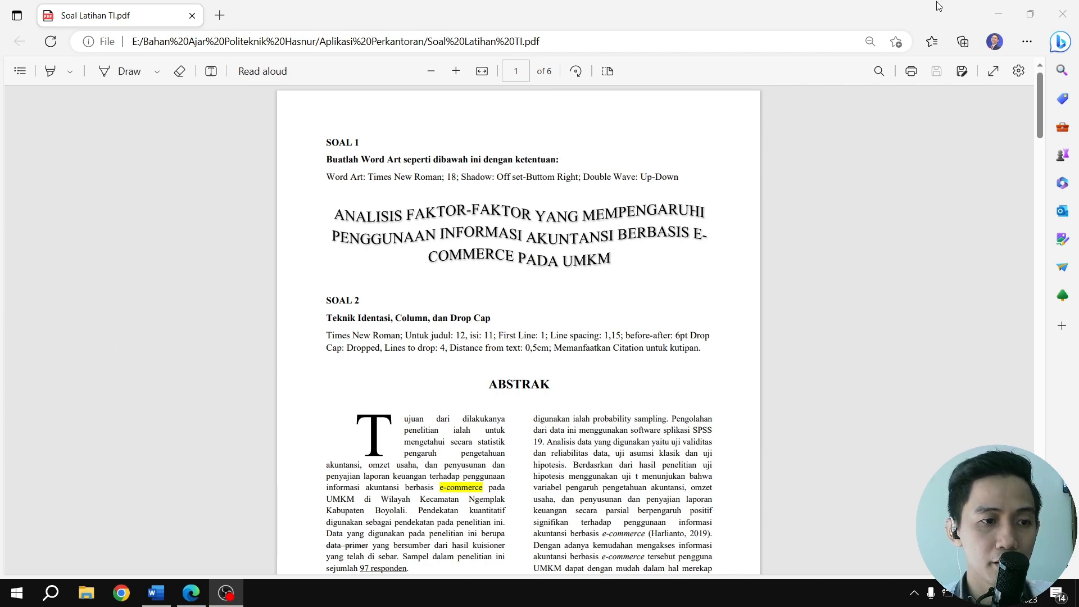
# Arrange the exercise PDF and the Word document SOAL 1 Latihan Uji Coba side by side, with Word on the left half
pyautogui.click(724, 21)
pyautogui.press('super+Right')
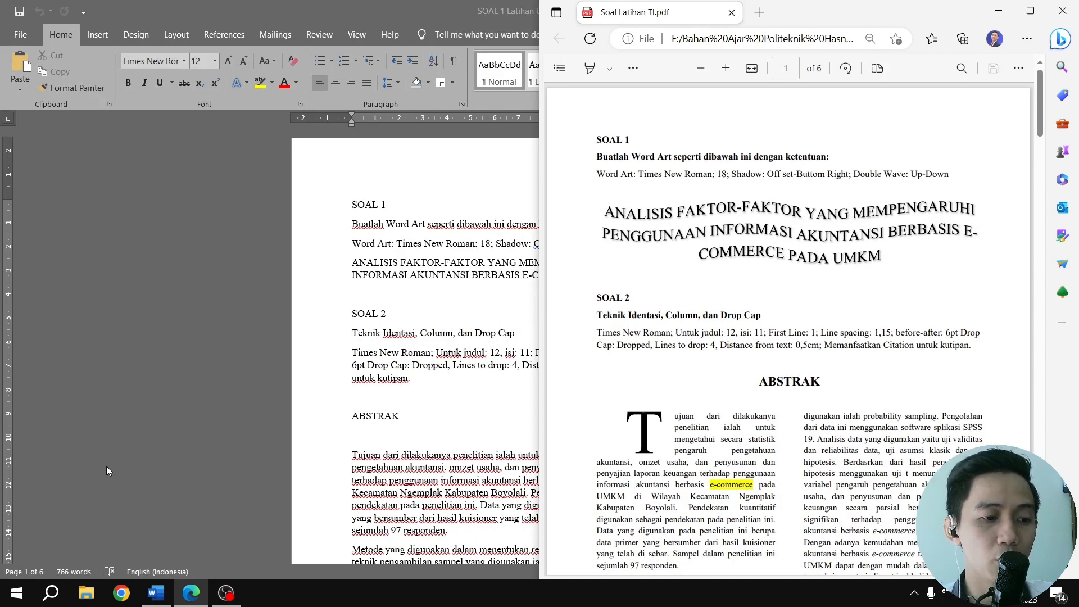
pyautogui.click(289, 14)
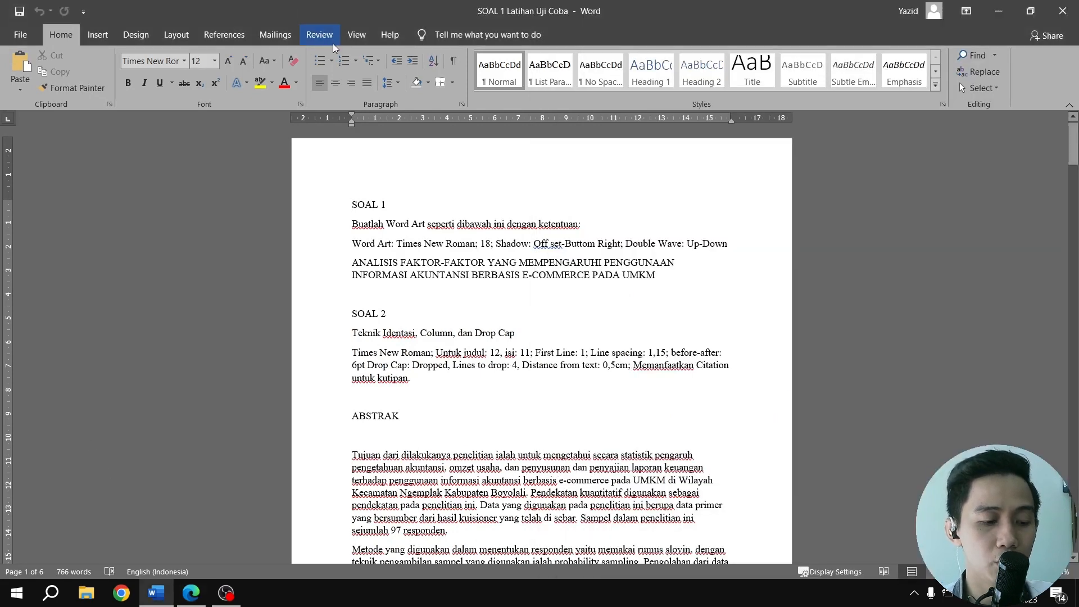
pyautogui.press('super+Left')
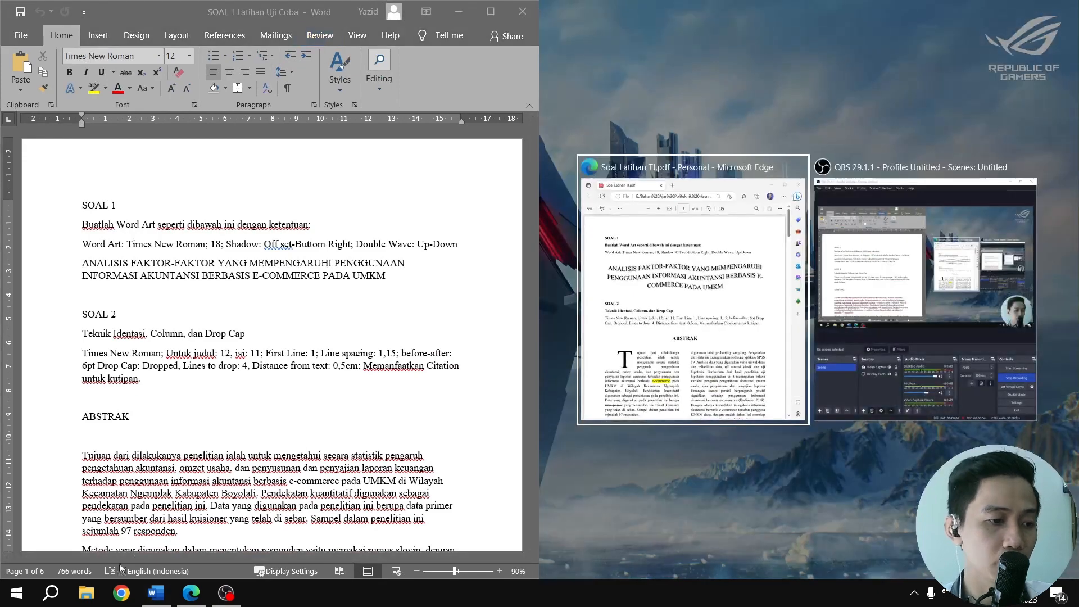
pyautogui.press('Return')
pyautogui.click(13, 594)
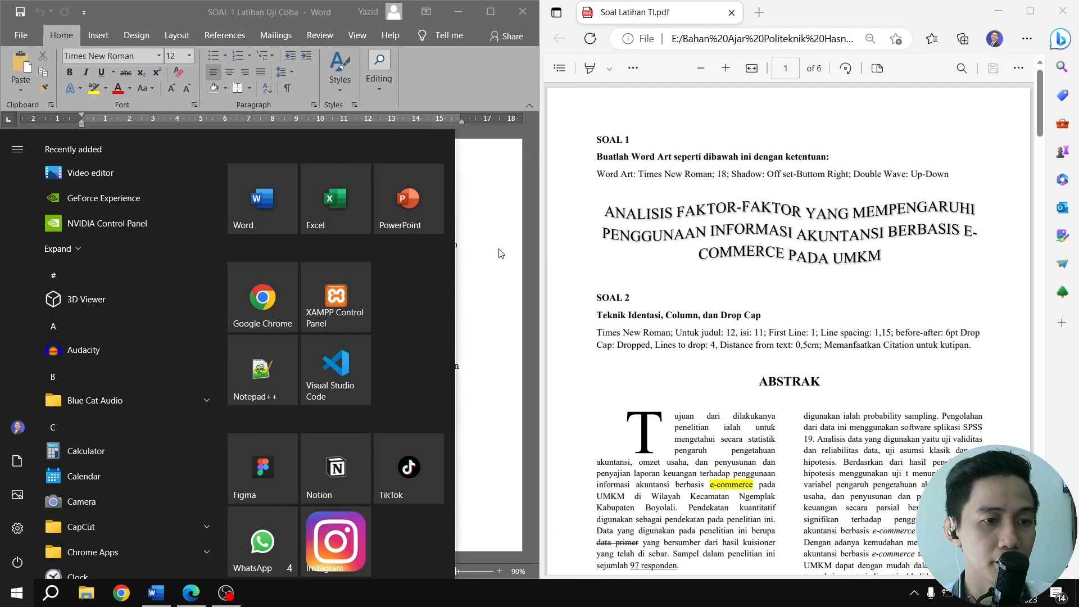
pyautogui.click(517, 249)
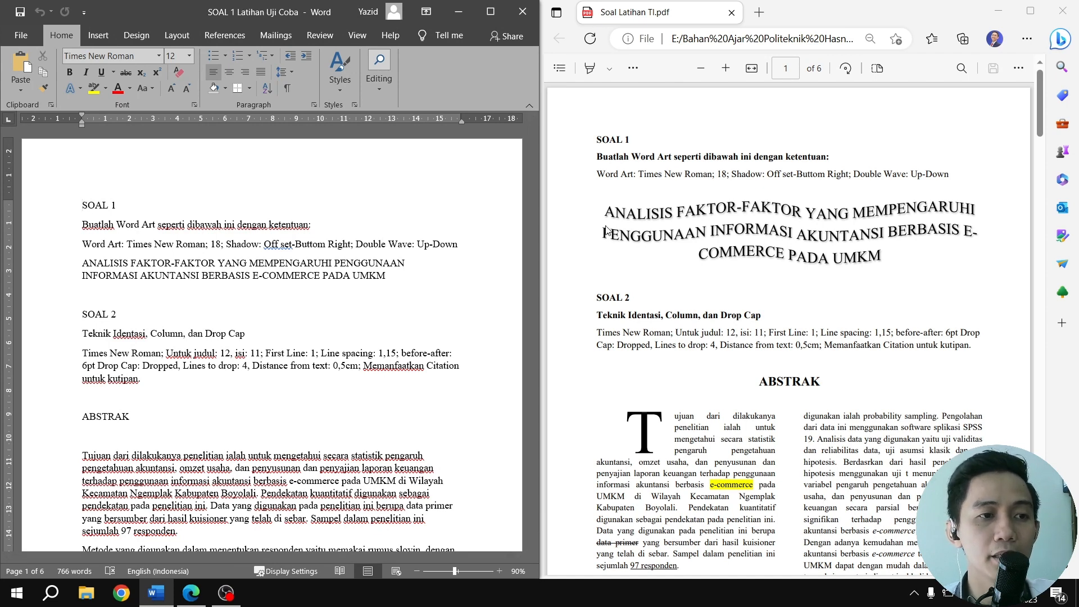
# Convert the two-line "ANALISIS FAKTOR-FAKTOR..." title under SOAL 1 into WordArt with the first black style
pyautogui.moveTo(99, 263); pyautogui.dragTo(375, 275)
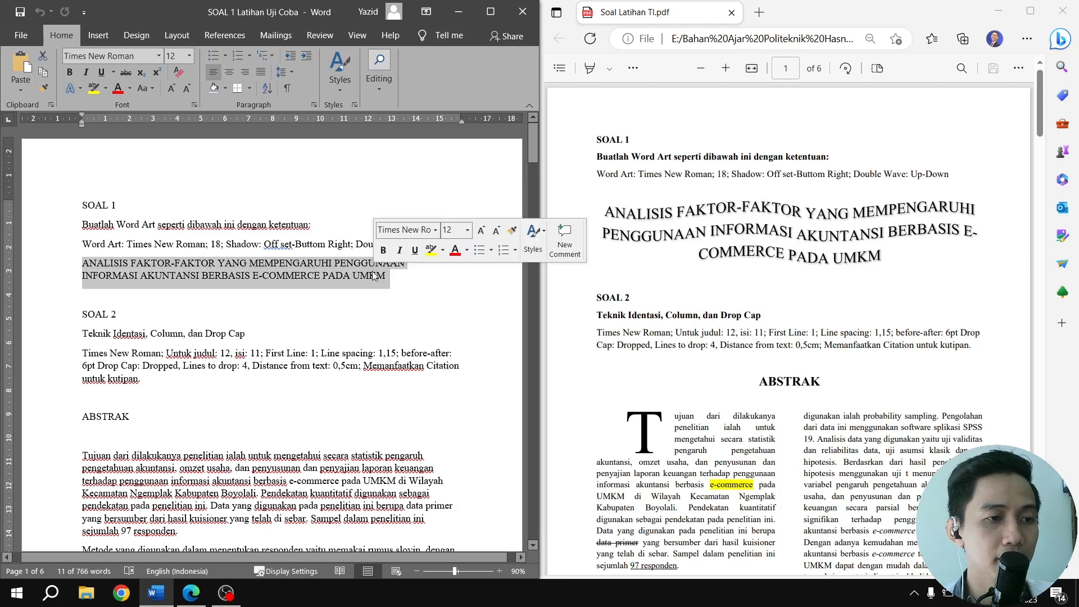
pyautogui.click(144, 42)
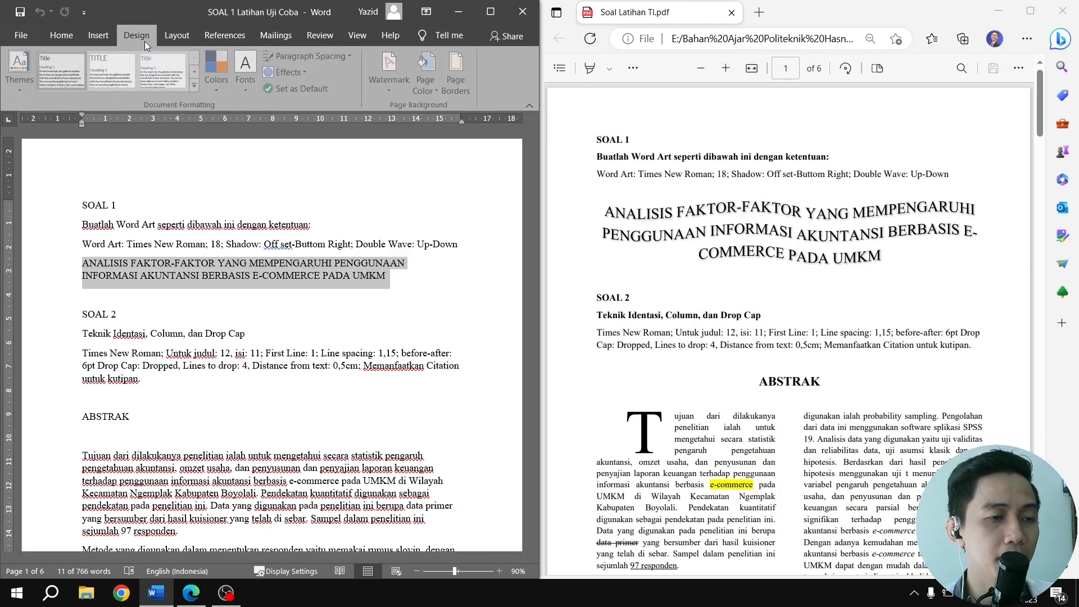
pyautogui.click(174, 36)
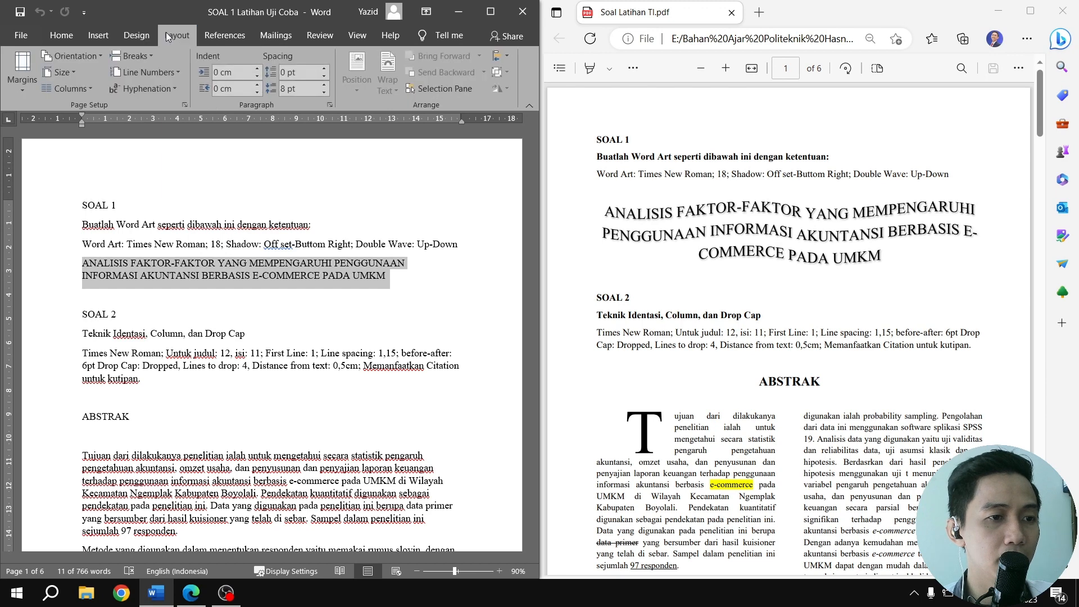
pyautogui.click(99, 37)
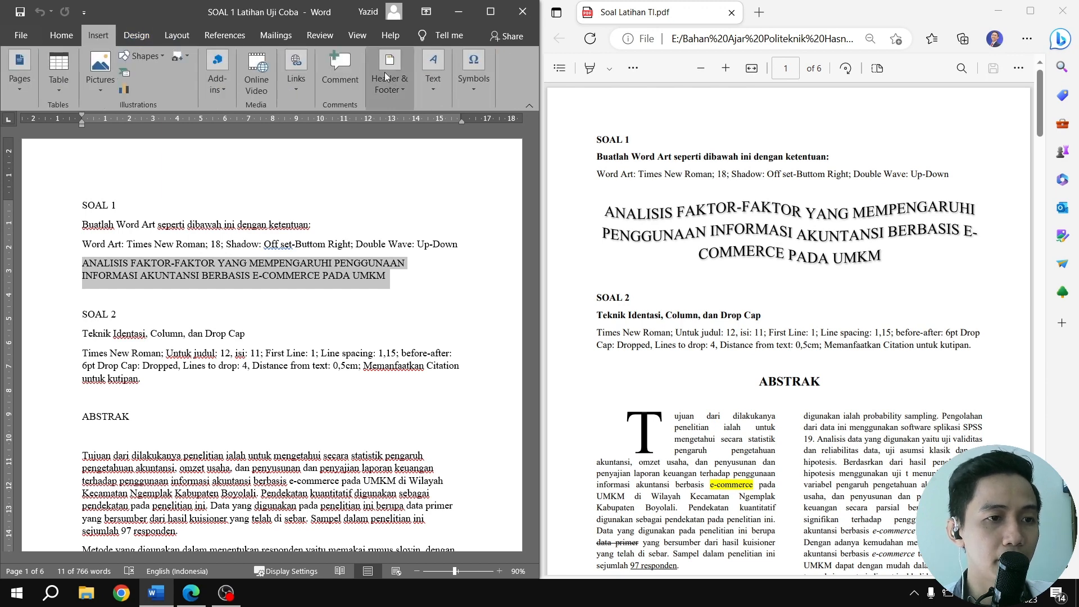
pyautogui.click(432, 85)
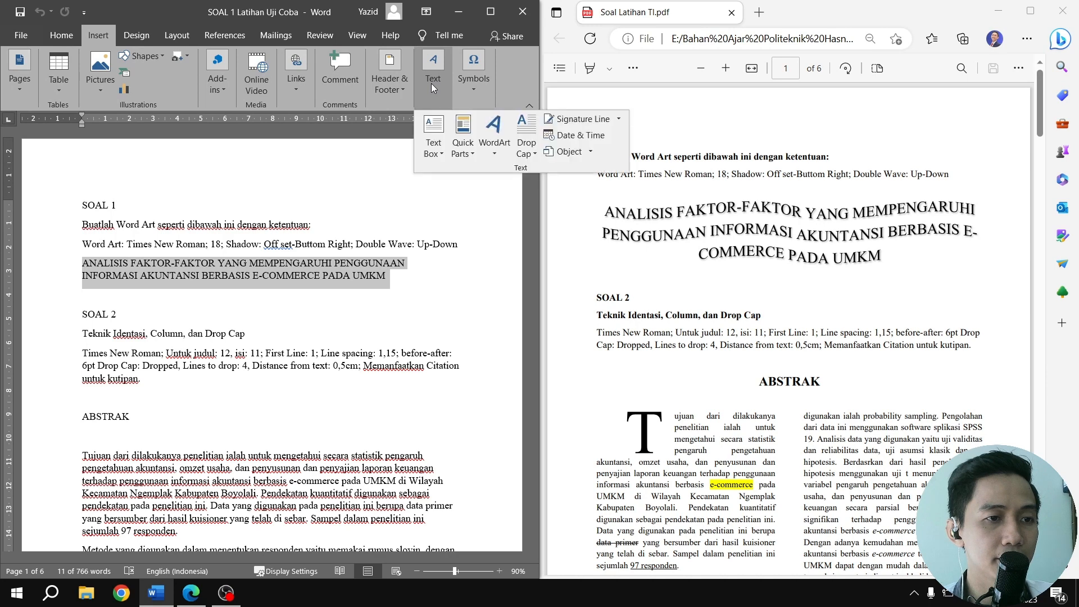
pyautogui.click(495, 132)
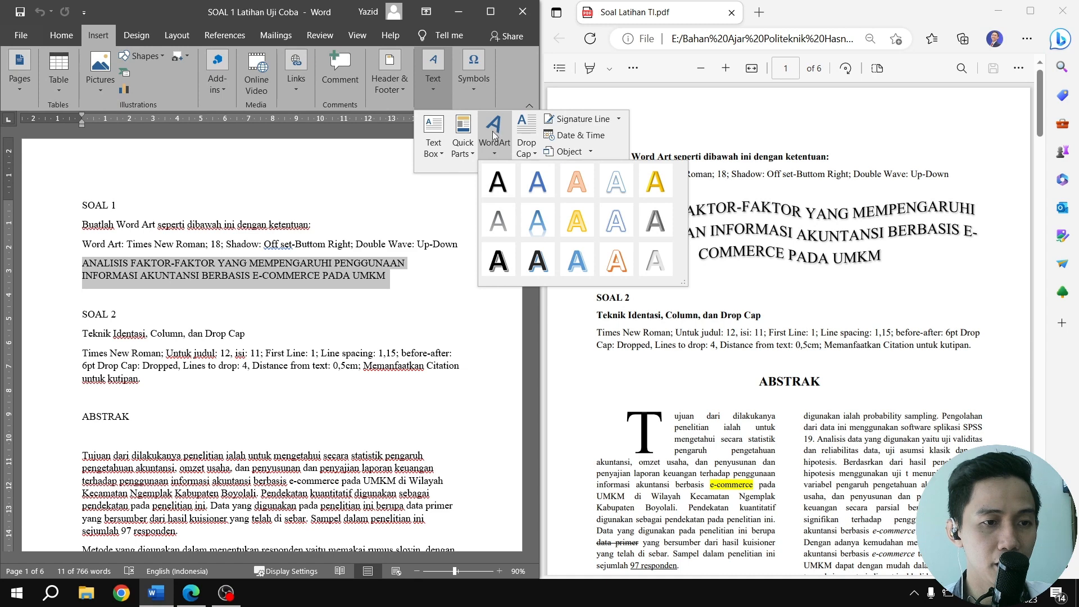
pyautogui.click(500, 184)
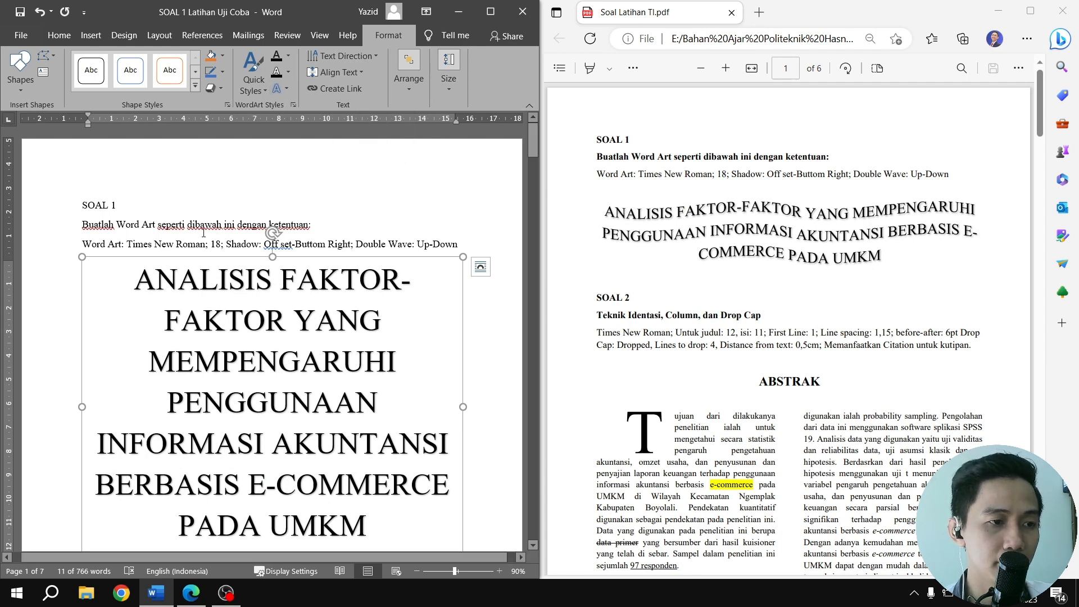
# Set the font size of the whole WordArt title to 18
pyautogui.tripleClick(196, 276)
pyautogui.click(61, 36)
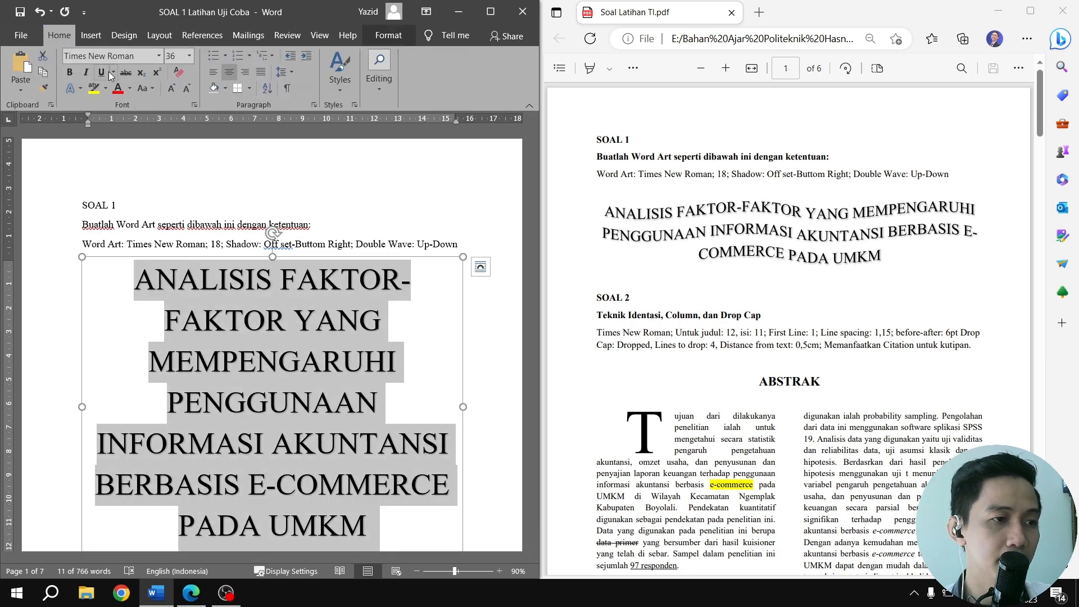
pyautogui.click(189, 57)
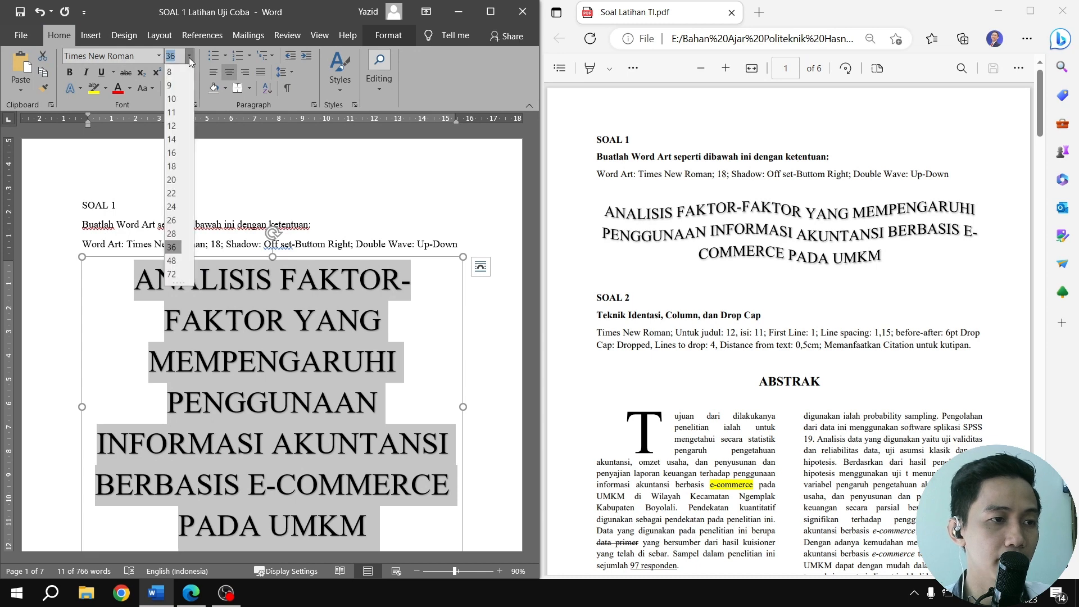
pyautogui.click(178, 167)
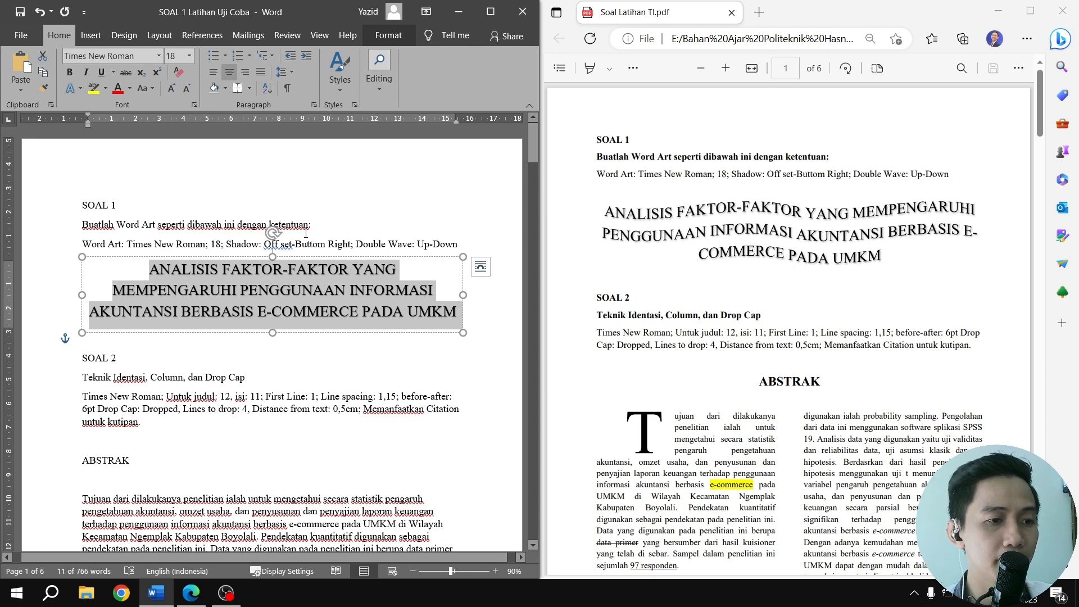
# Apply the outer bottom-right offset shadow text effect to the WordArt title
pyautogui.click(389, 36)
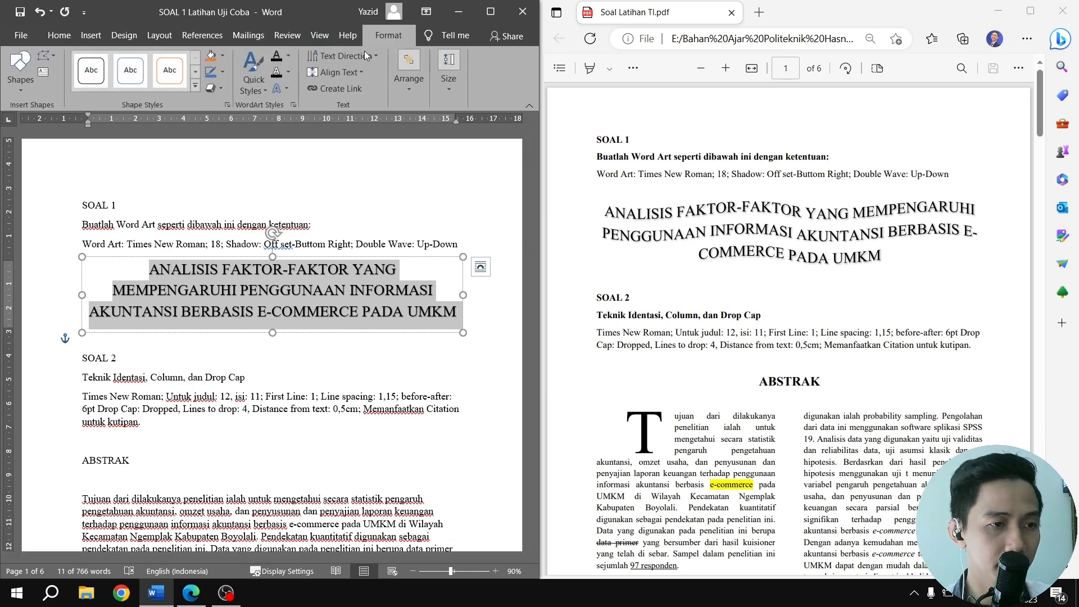
pyautogui.click(288, 87)
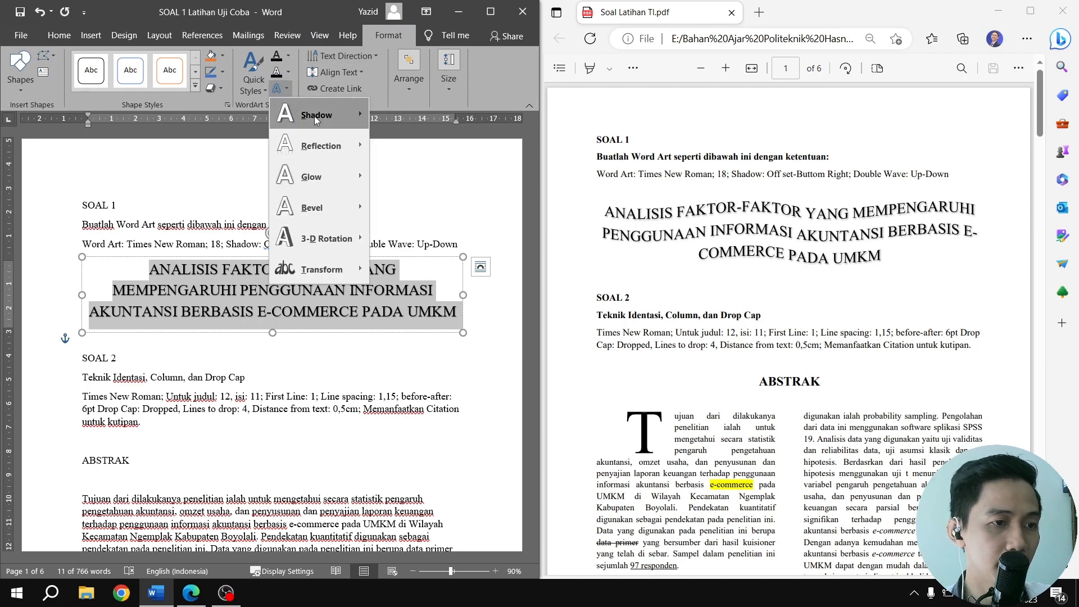
pyautogui.moveTo(315, 116)
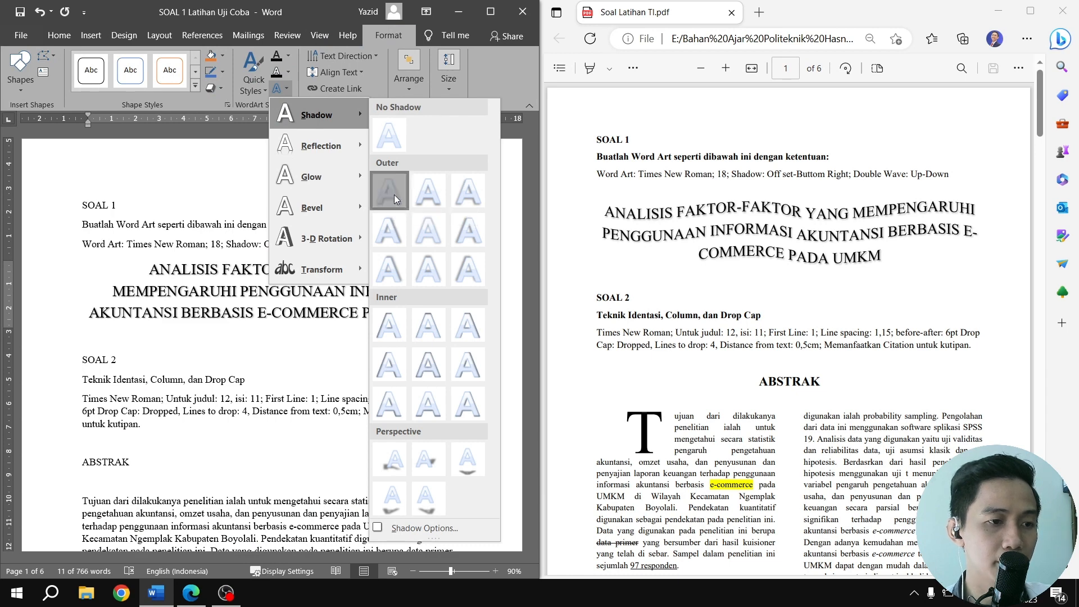
pyautogui.click(394, 194)
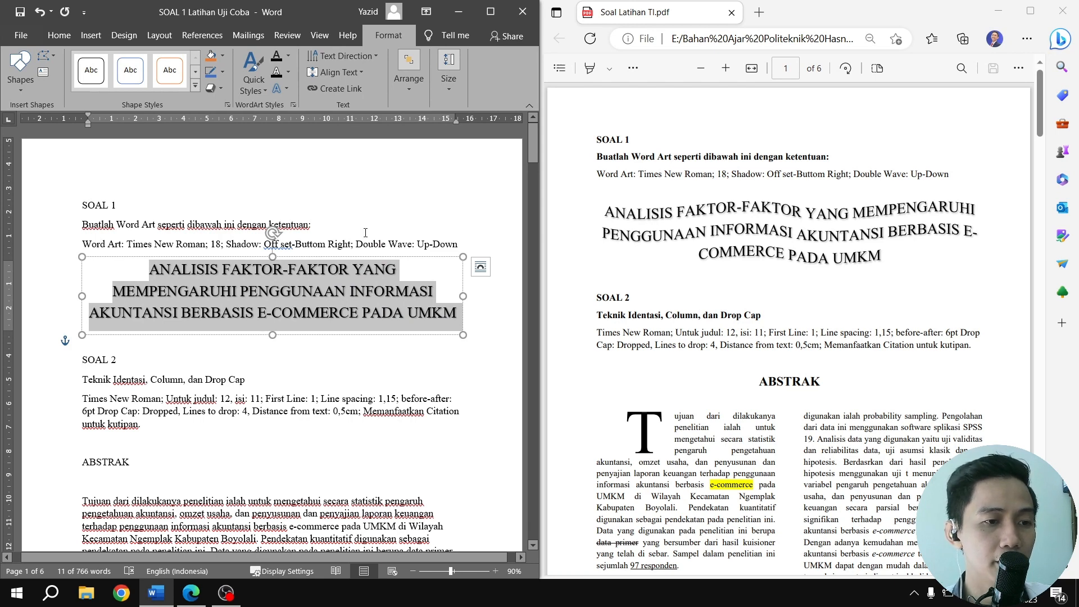
# Apply the Double Wave: Up-Down transform to the WordArt title and deselect it
pyautogui.click(289, 92)
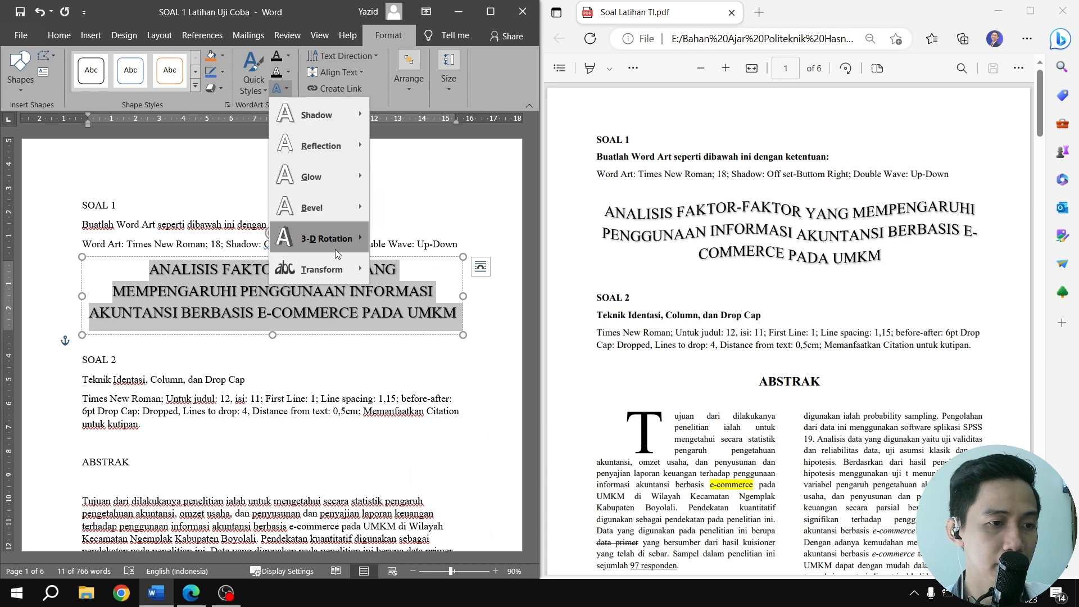
pyautogui.moveTo(339, 264)
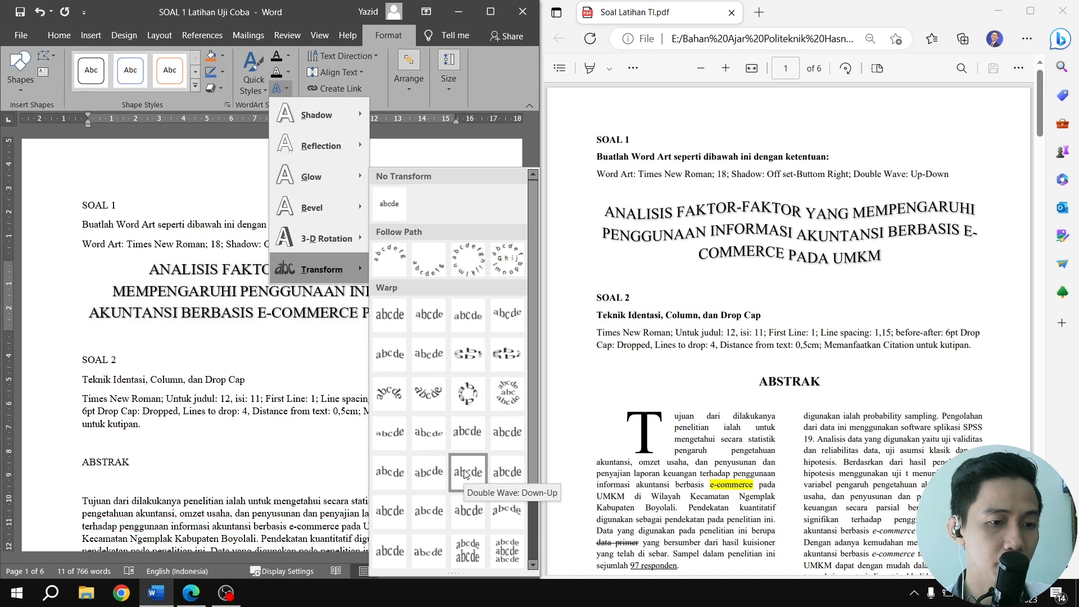
pyautogui.click(498, 473)
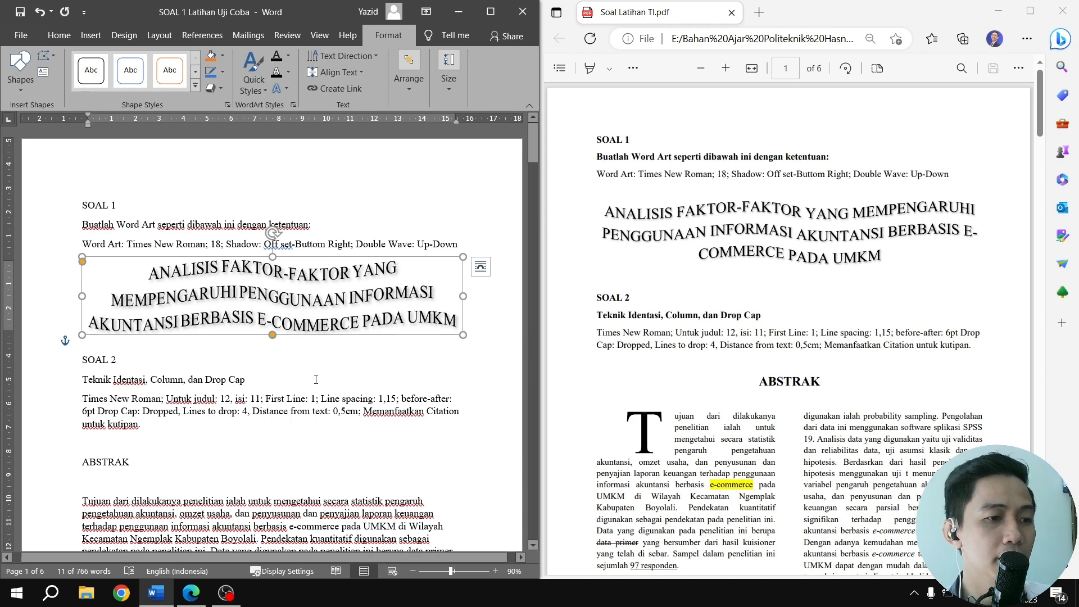
pyautogui.click(312, 362)
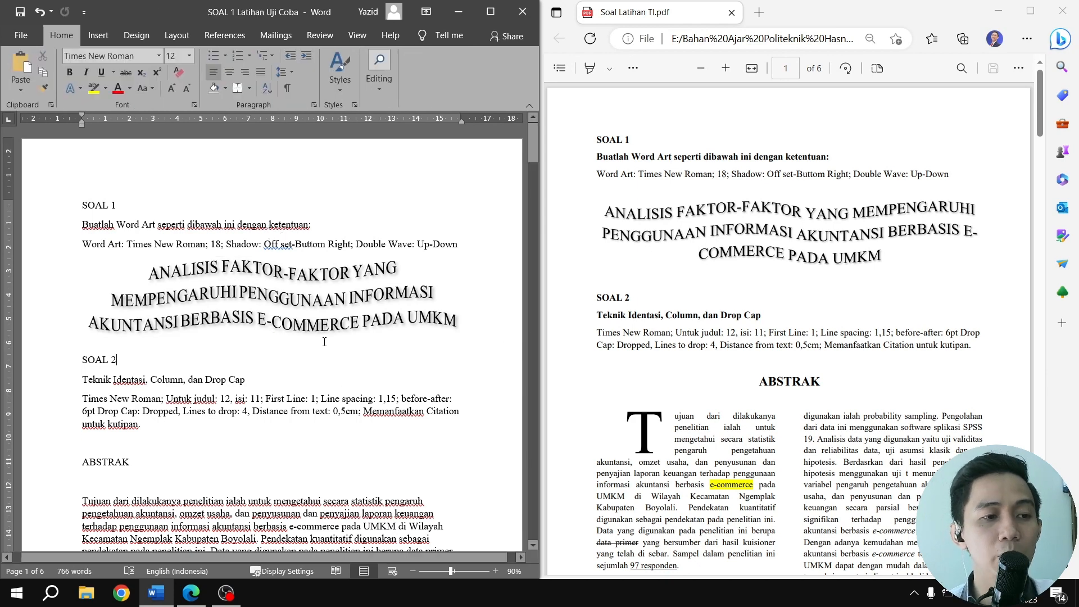
# Center the ABSTRAK heading under SOAL 2, following the layout in the exercise PDF
pyautogui.scroll(-3, 325, 341)
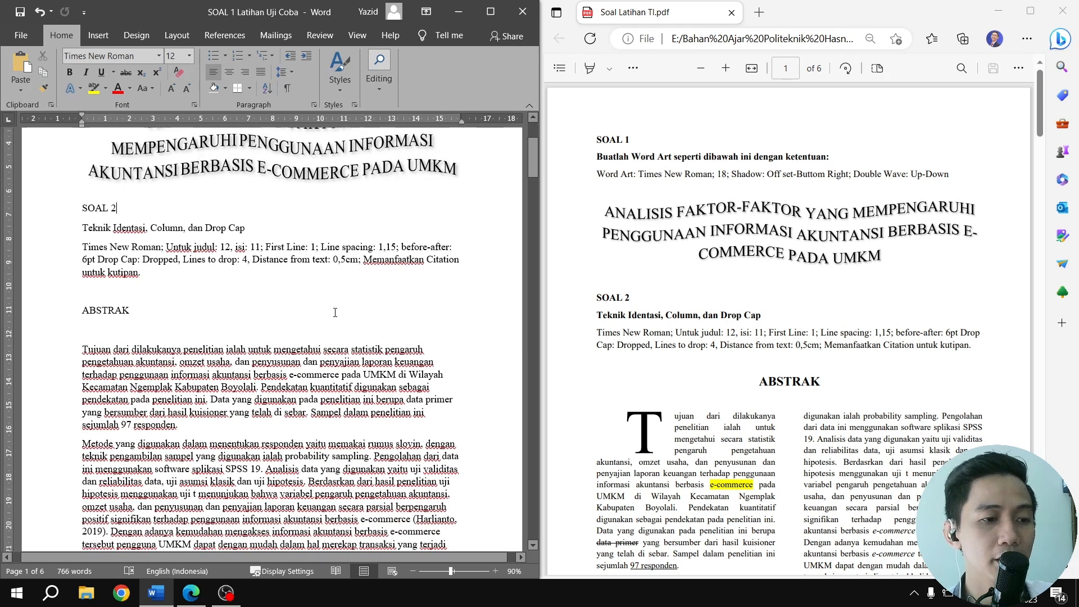
pyautogui.scroll(-1, 335, 312)
pyautogui.scroll(1, 336, 312)
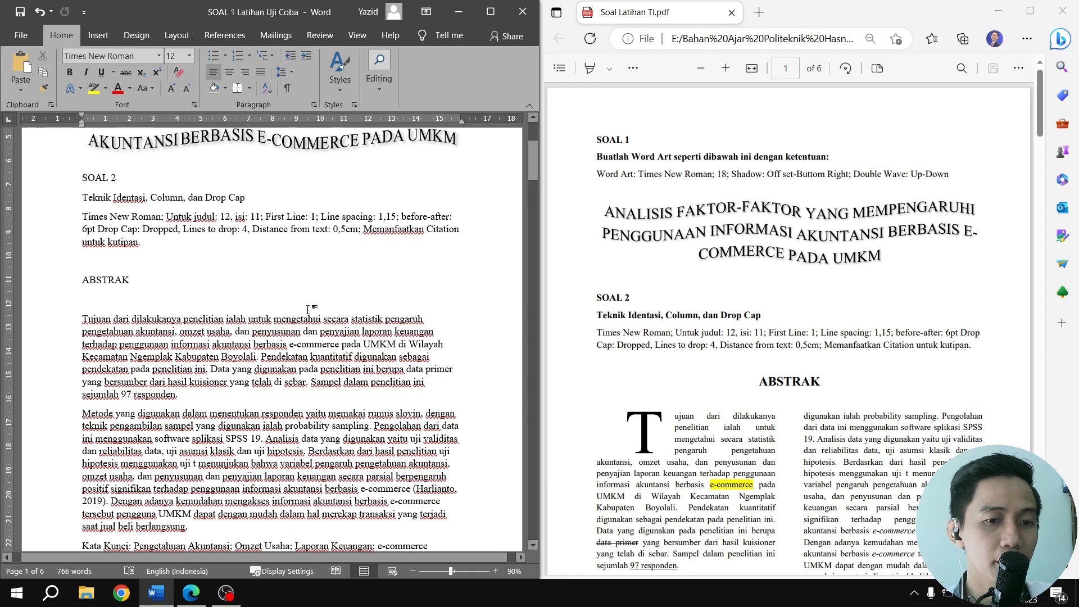
pyautogui.scroll(-1, 766, 378)
pyautogui.scroll(-3, 766, 378)
pyautogui.scroll(1, 729, 267)
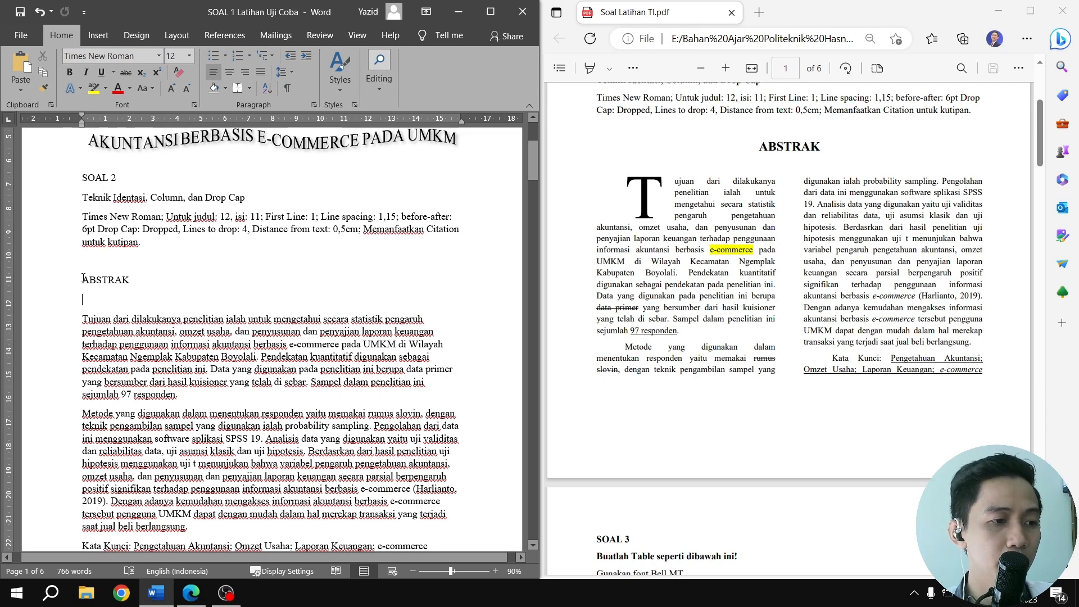
pyautogui.moveTo(83, 277); pyautogui.dragTo(140, 280)
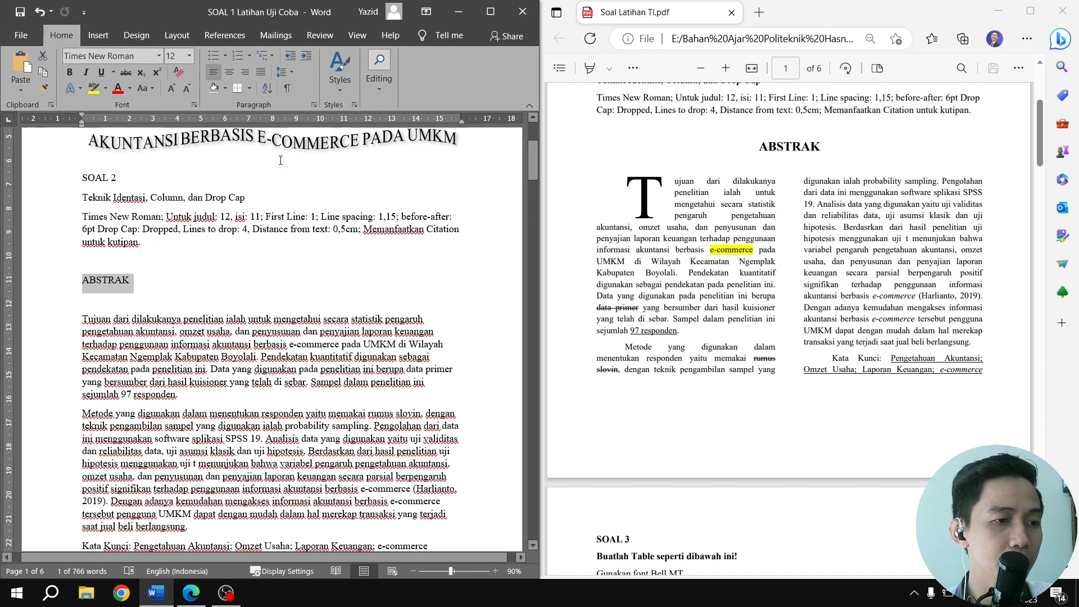
pyautogui.click(226, 75)
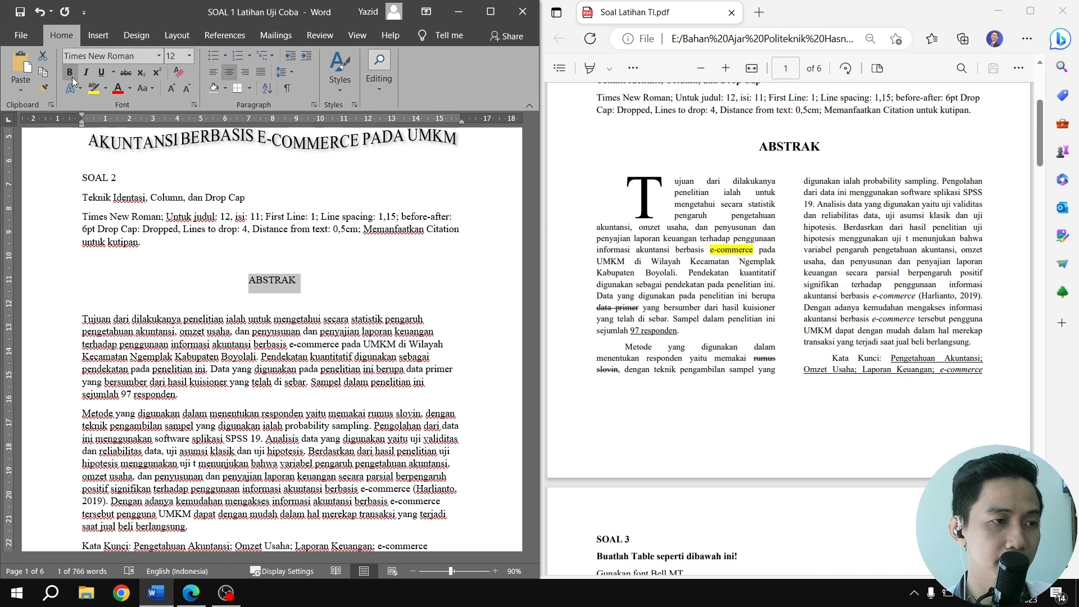
# Bold the ABSTRAK heading and set the font size of the abstract paragraphs, including the Kata Kunci line, to 11
pyautogui.click(72, 76)
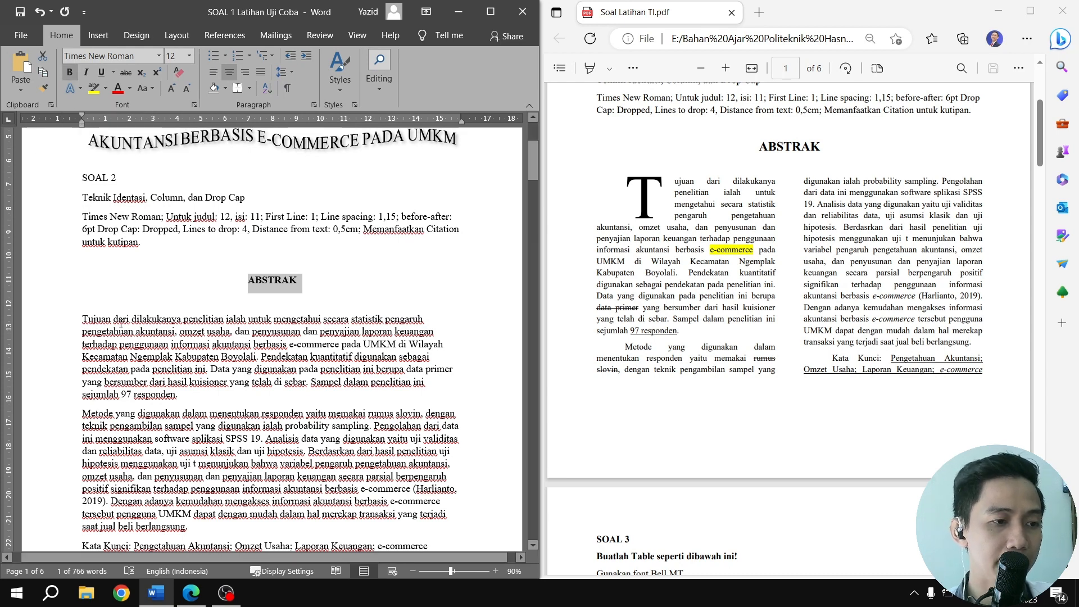
pyautogui.click(284, 344)
pyautogui.scroll(-3, 284, 344)
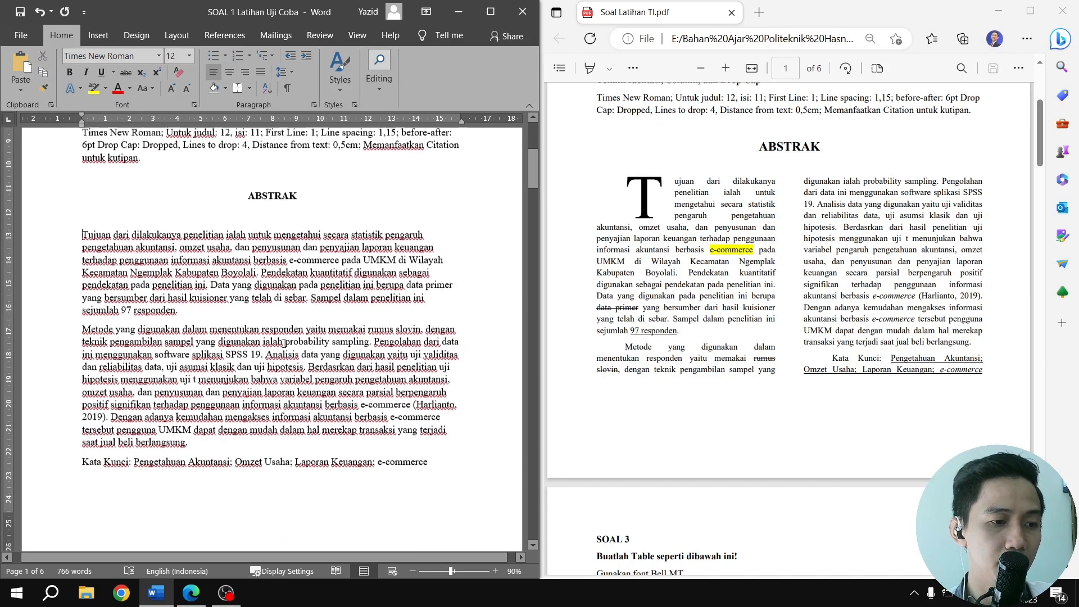
pyautogui.keyDown('shift'); pyautogui.click(434, 457); pyautogui.keyUp('shift')
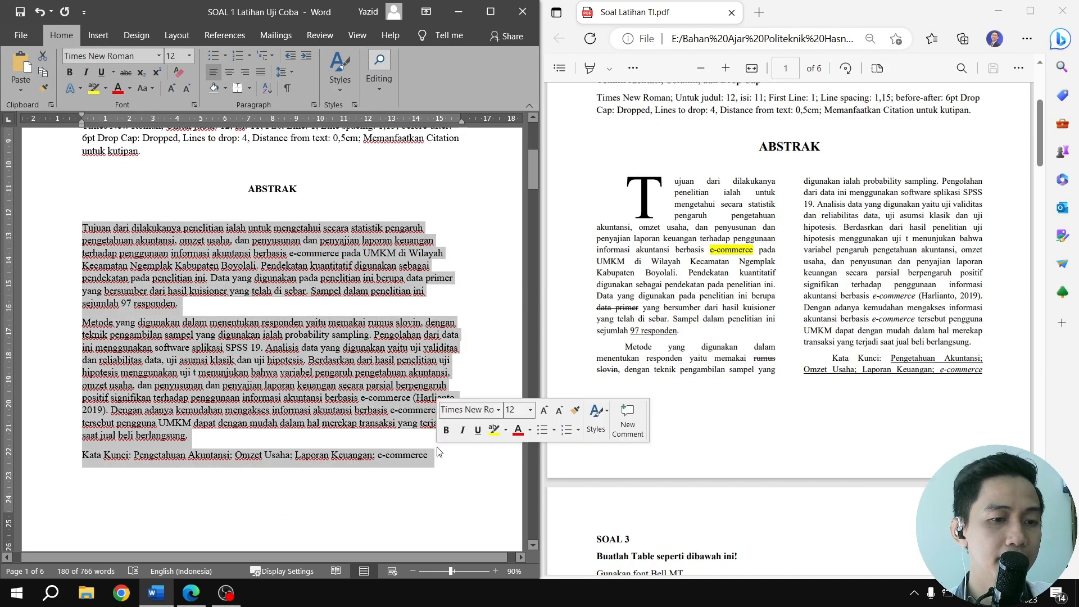
pyautogui.scroll(1, 259, 177)
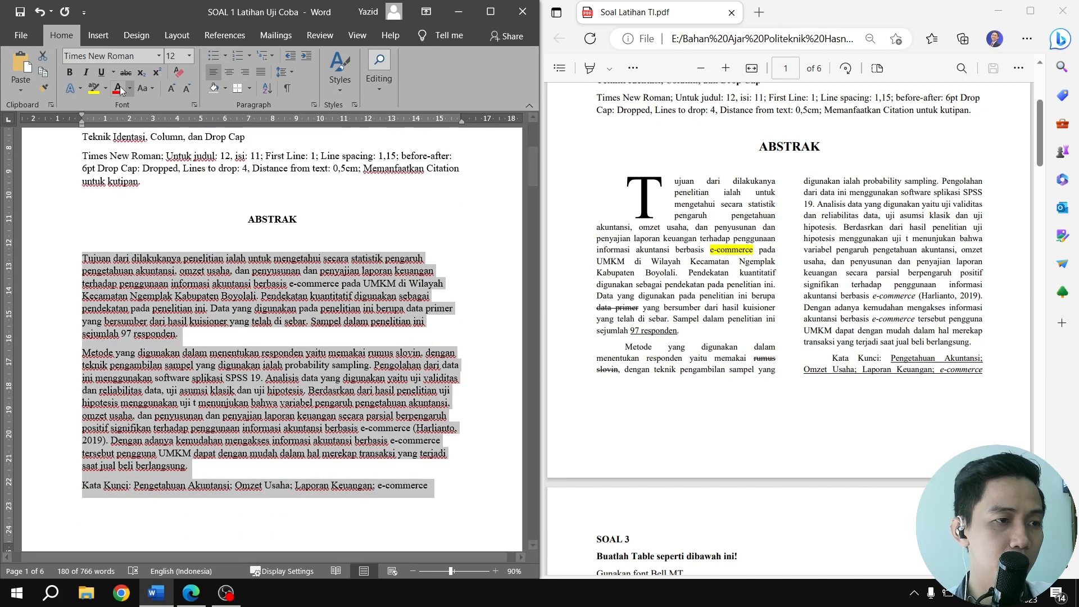
pyautogui.click(190, 56)
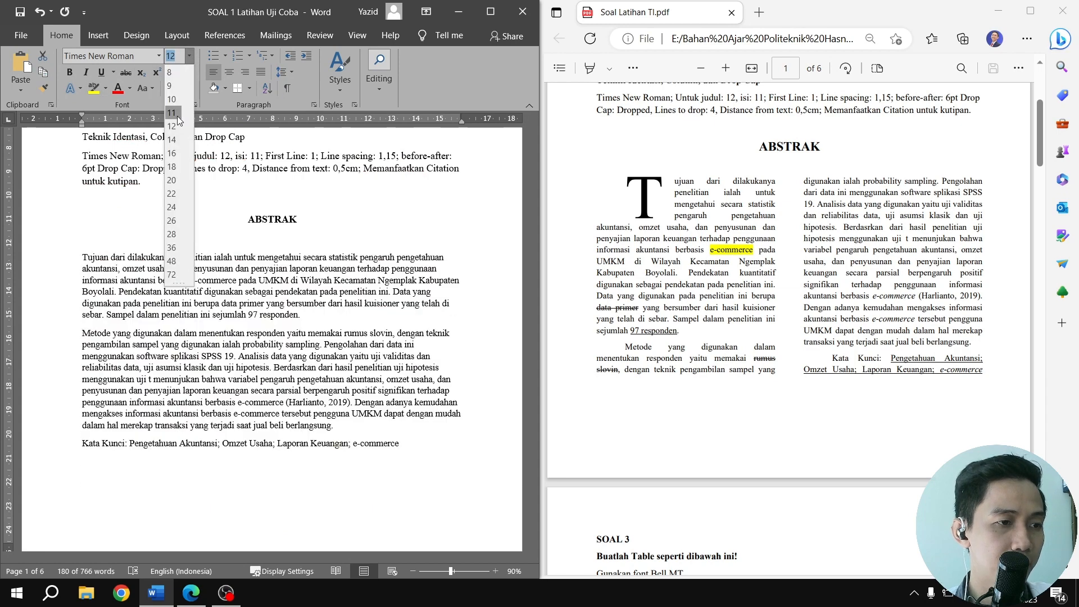
pyautogui.click(177, 116)
# Set the line spacing of the ABSTRAK heading and the abstract text below it to 1,15
pyautogui.click(244, 239)
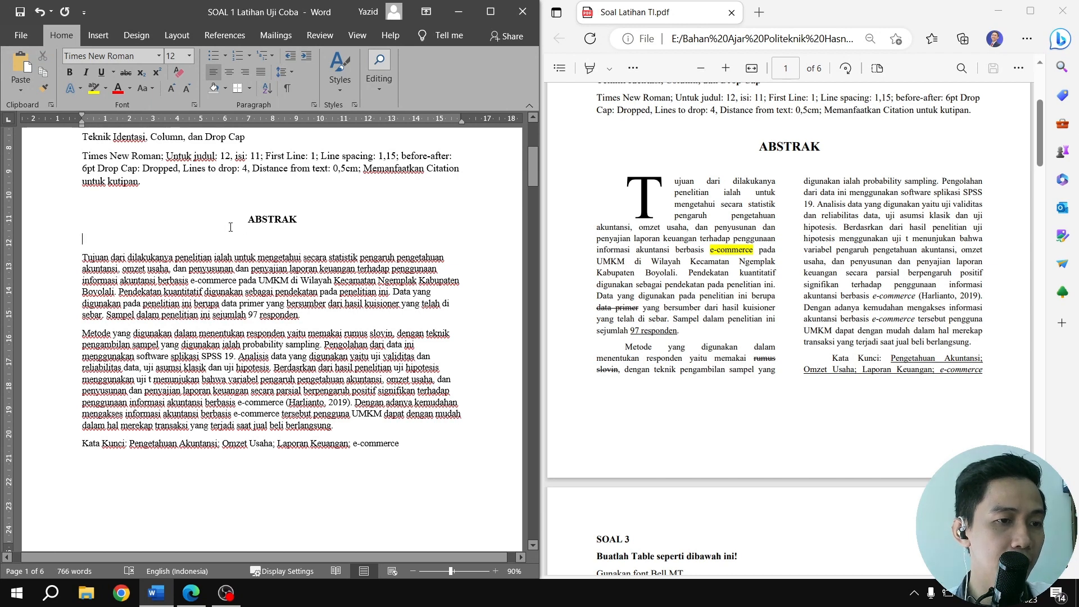
pyautogui.moveTo(249, 225); pyautogui.dragTo(436, 446)
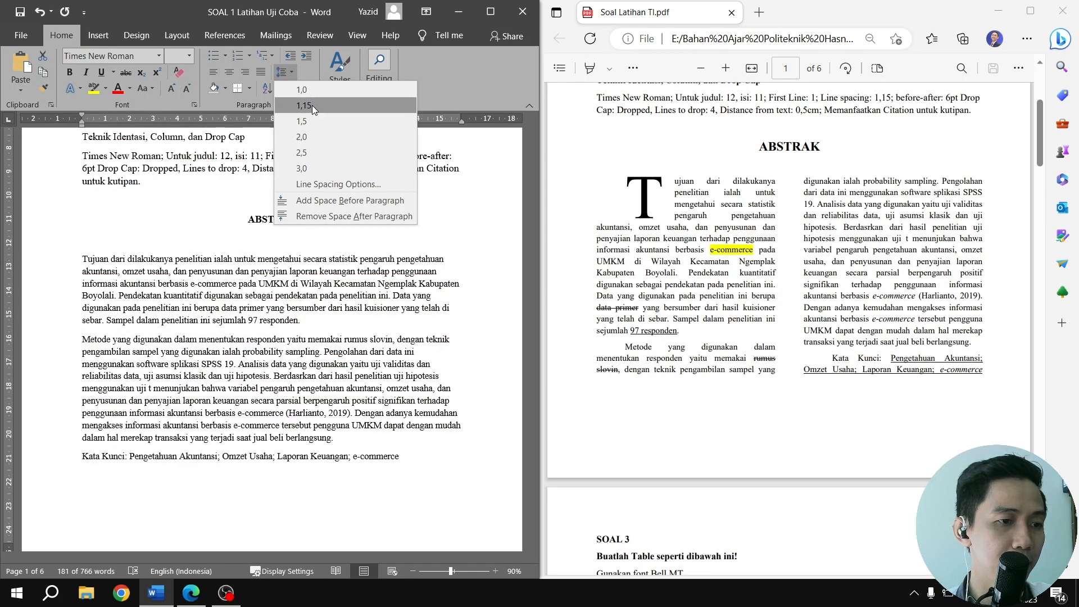
pyautogui.click(312, 106)
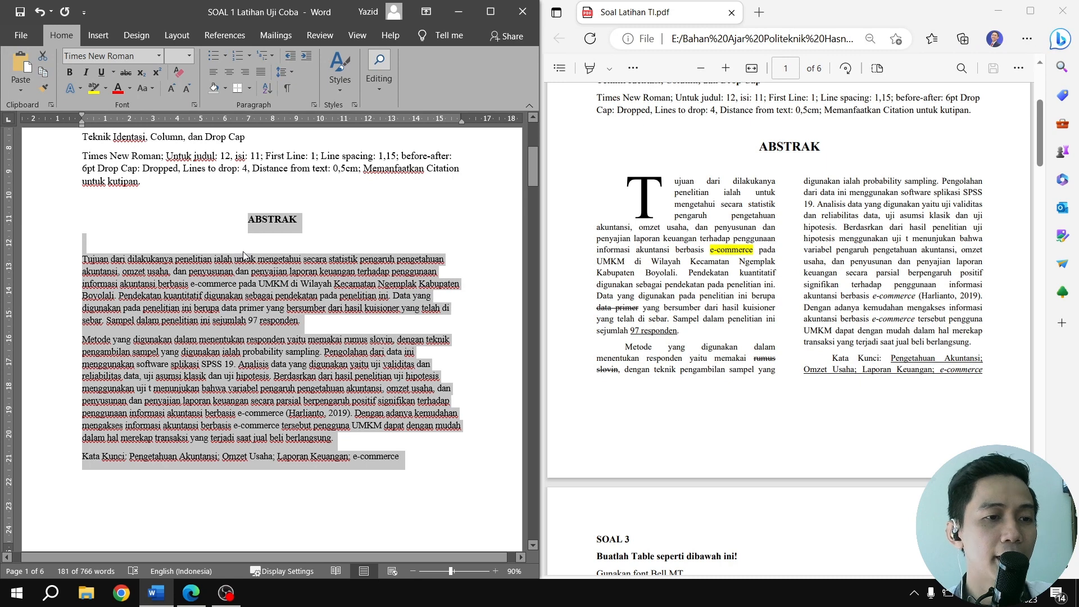
# Set the paragraph spacing before and after to 6 pt for the ABSTRAK heading and the abstract text
pyautogui.click(174, 35)
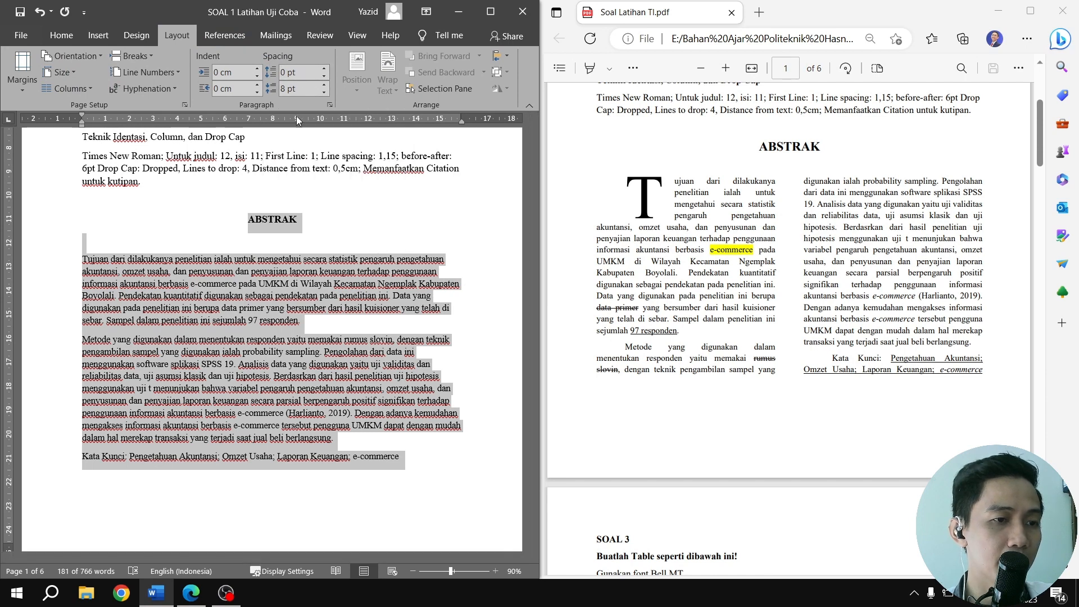
pyautogui.click(286, 72)
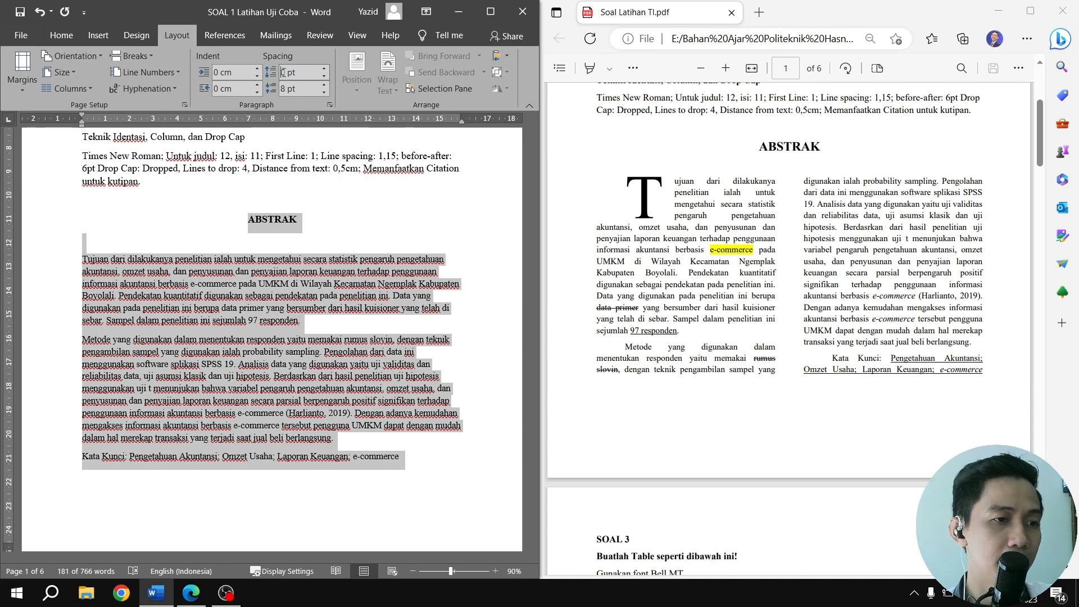
pyautogui.moveTo(280, 73); pyautogui.dragTo(288, 73)
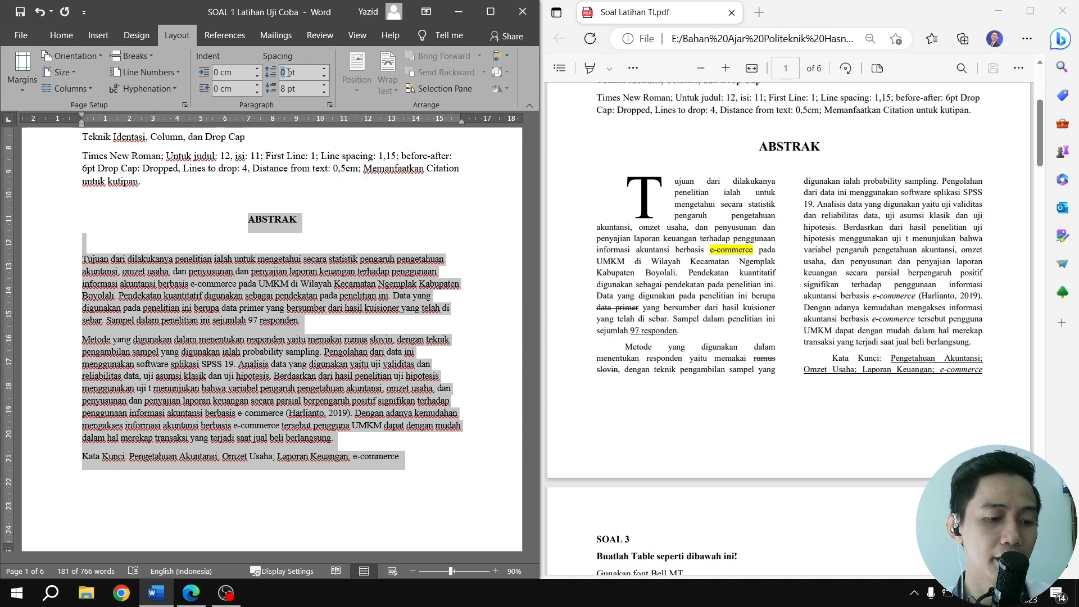
pyautogui.write('6')
pyautogui.click(283, 89)
pyautogui.moveTo(281, 88); pyautogui.dragTo(287, 88)
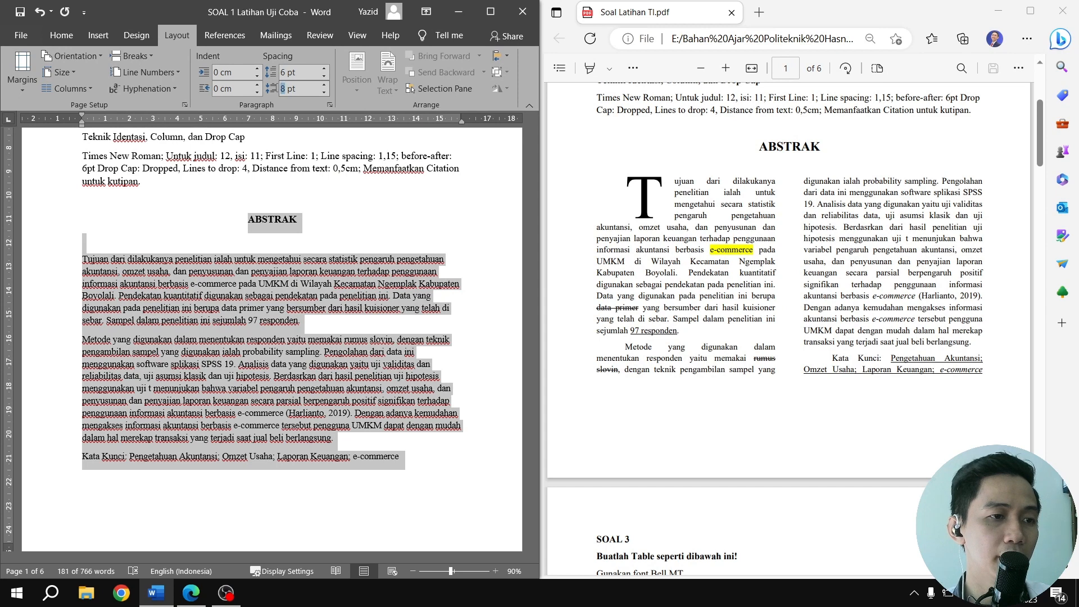
pyautogui.write('6')
pyautogui.press('Return')
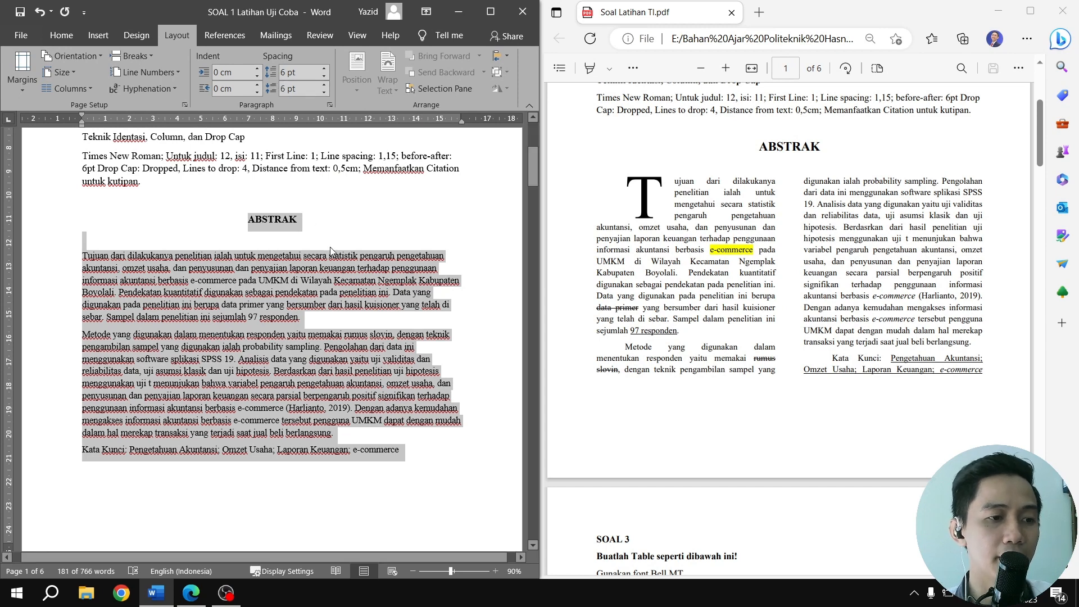
pyautogui.click(311, 285)
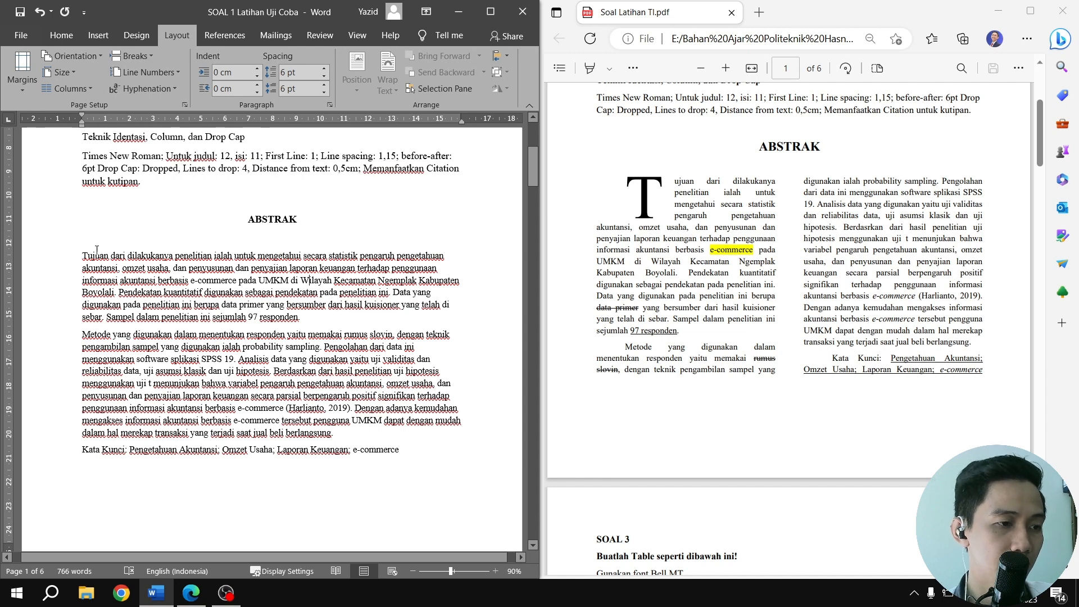
pyautogui.moveTo(83, 256)
pyautogui.mouseDown()
pyautogui.moveTo(90, 236)
pyautogui.moveTo(88, 256)
pyautogui.mouseUp()
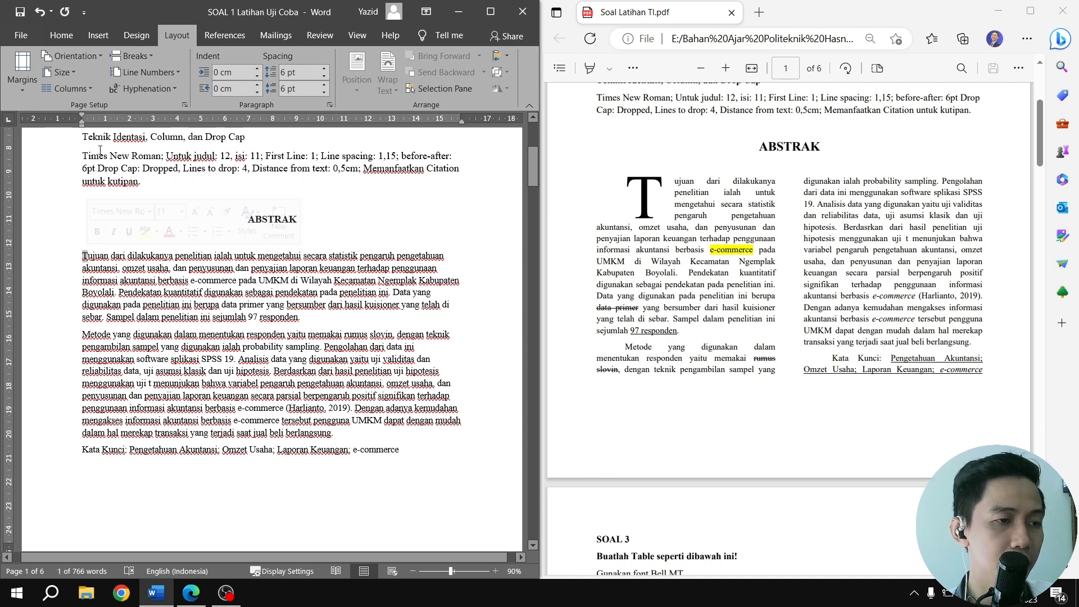
pyautogui.click(62, 35)
pyautogui.click(342, 89)
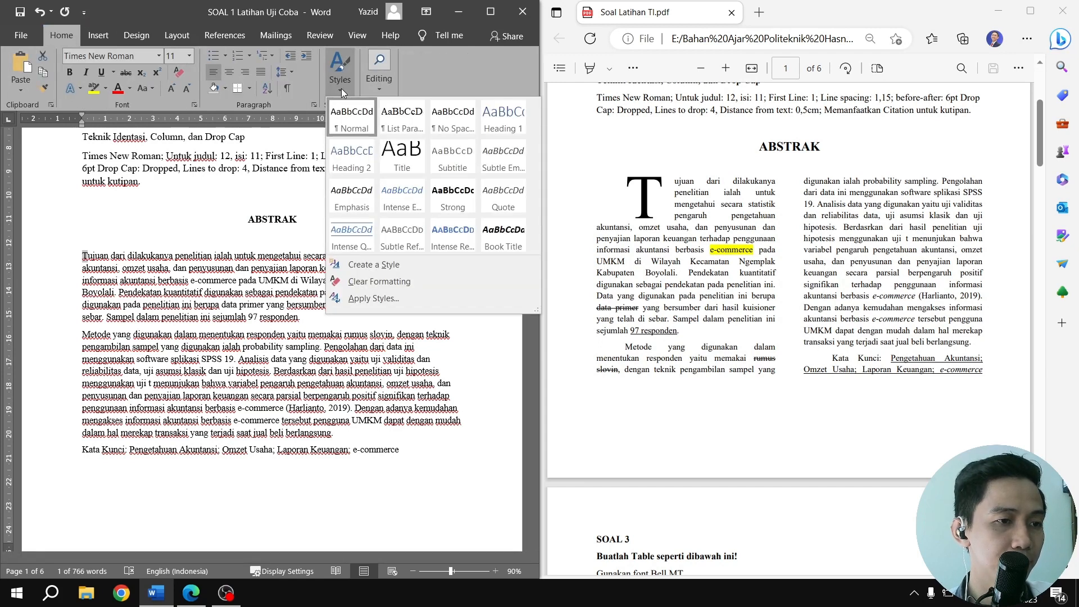
pyautogui.click(341, 91)
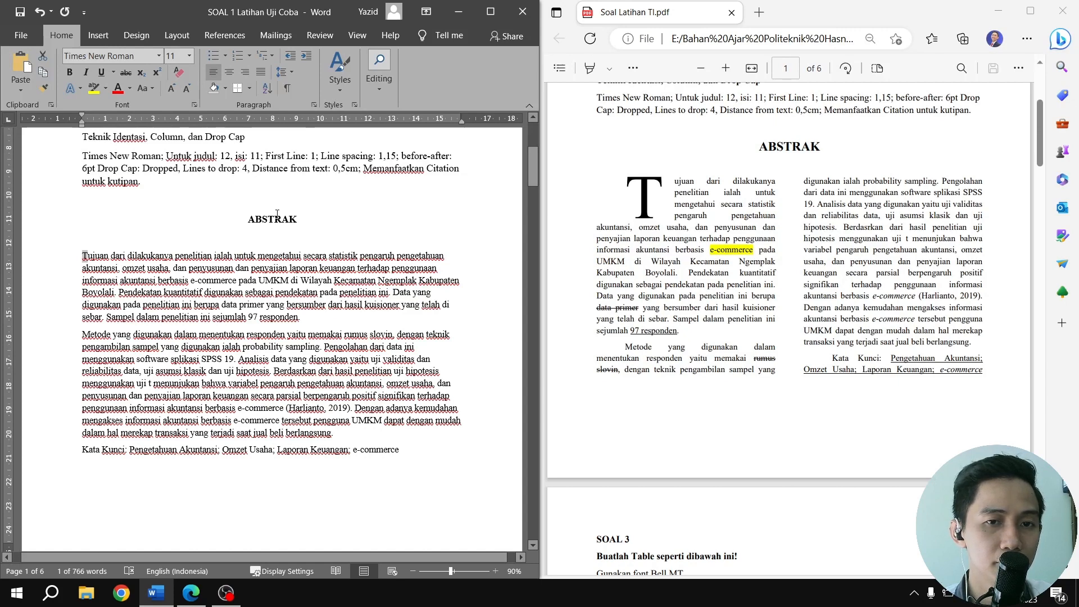
pyautogui.click(176, 35)
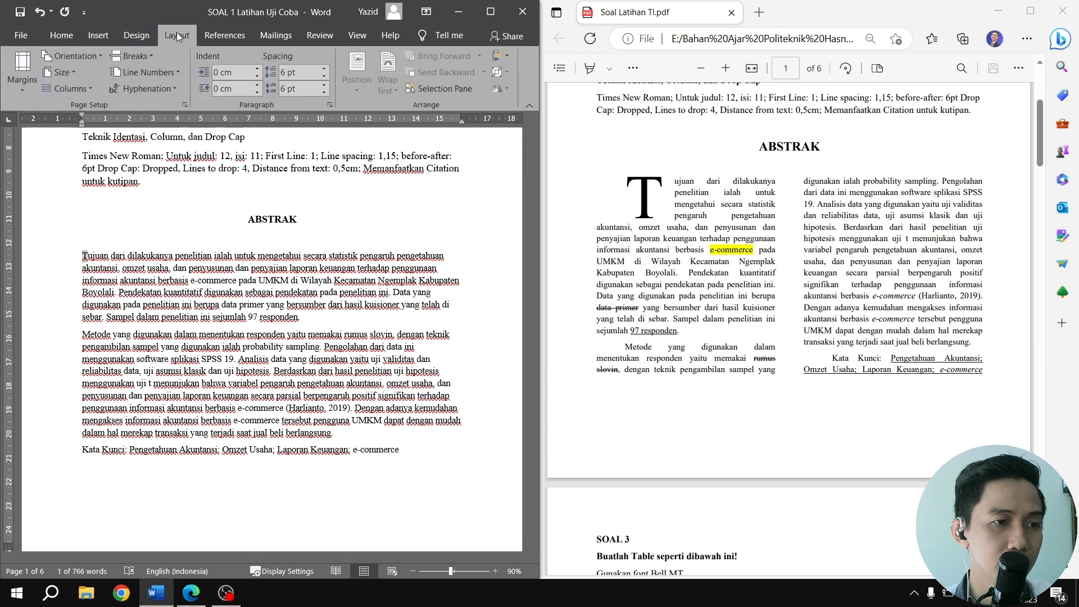
pyautogui.click(143, 36)
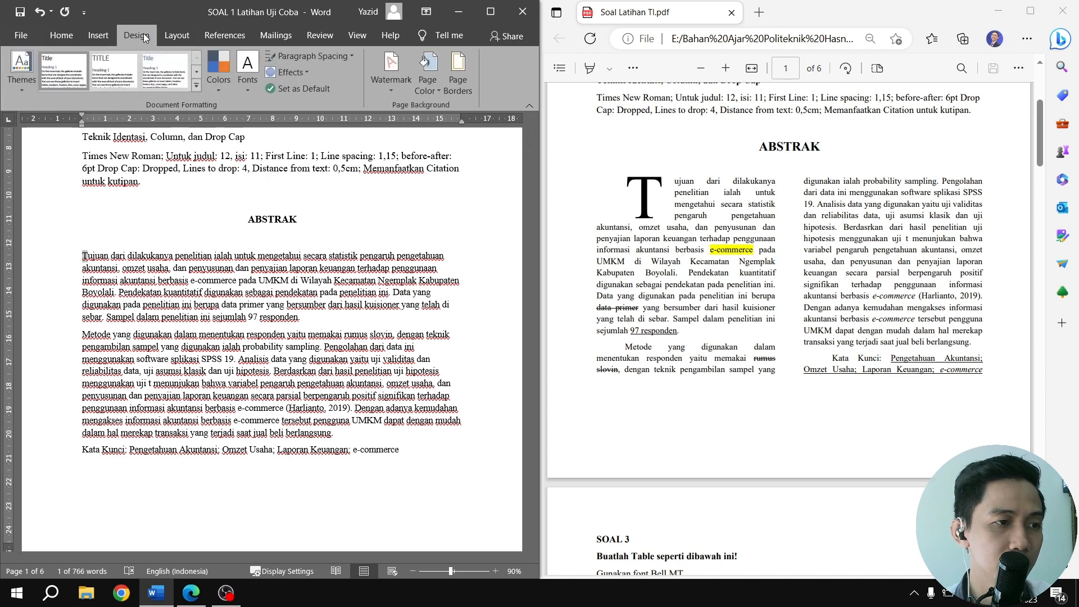
pyautogui.click(99, 35)
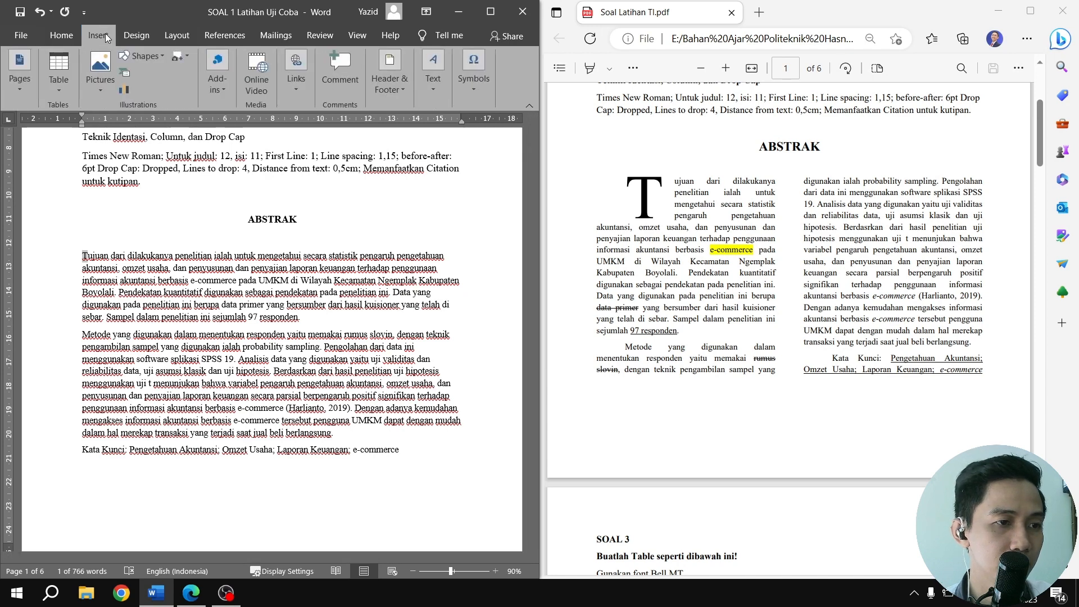
pyautogui.click(383, 87)
pyautogui.click(383, 86)
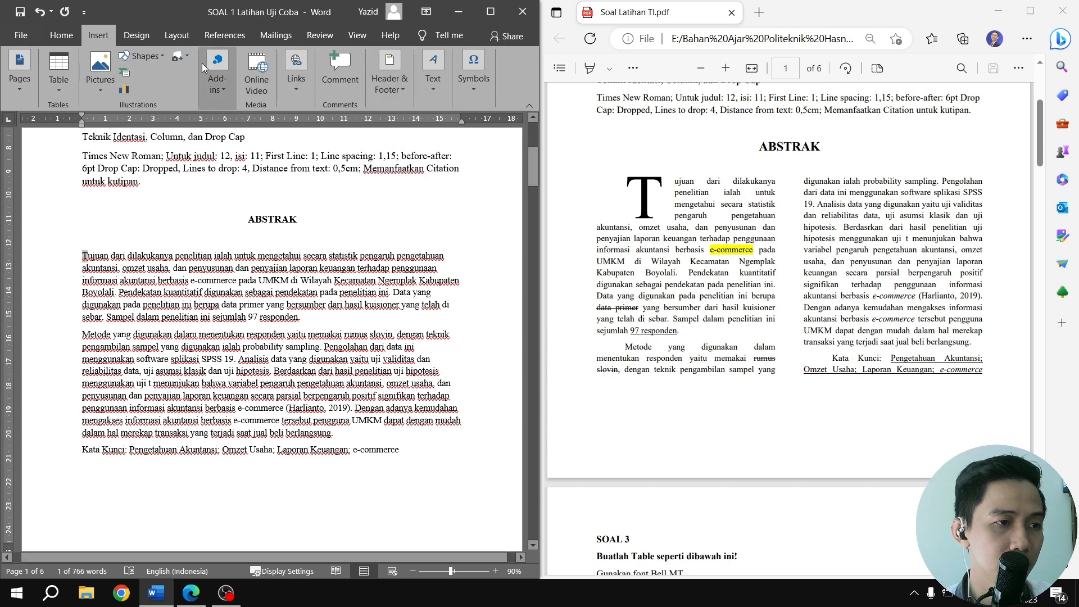
pyautogui.click(80, 35)
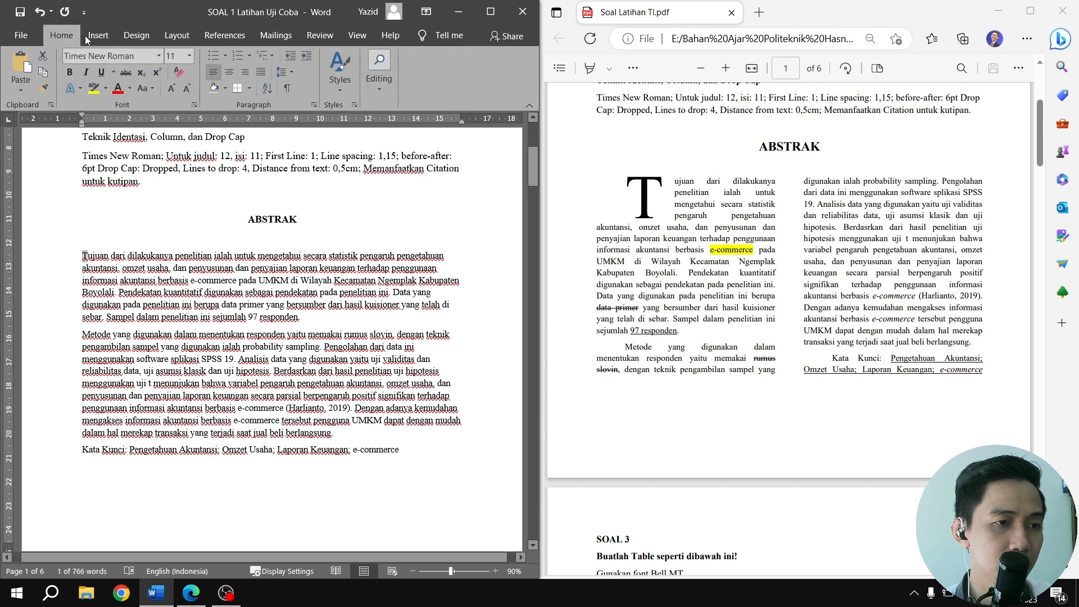
pyautogui.click(346, 86)
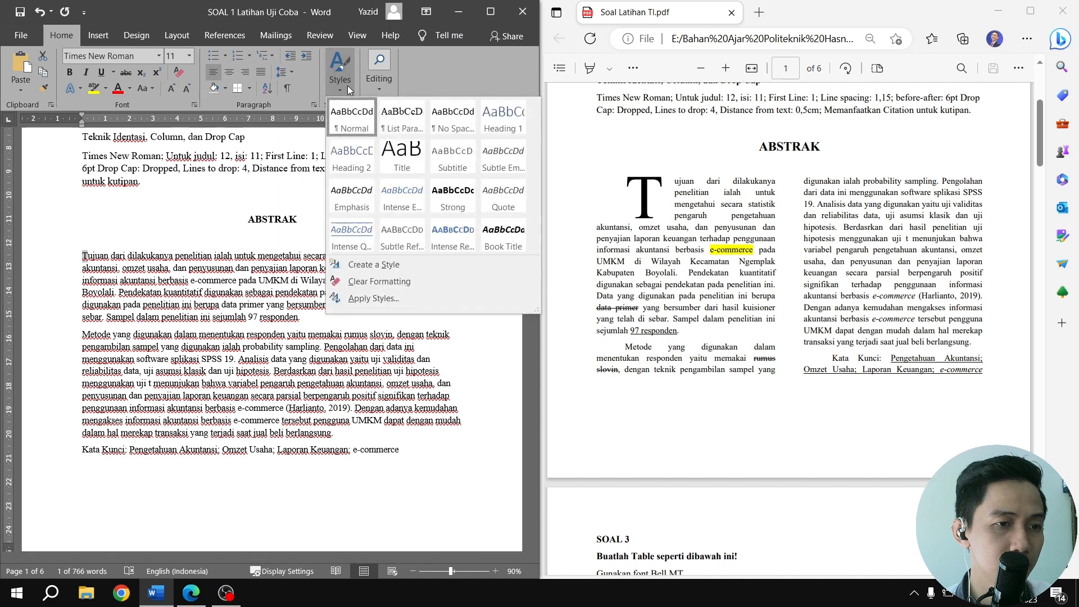
pyautogui.click(110, 35)
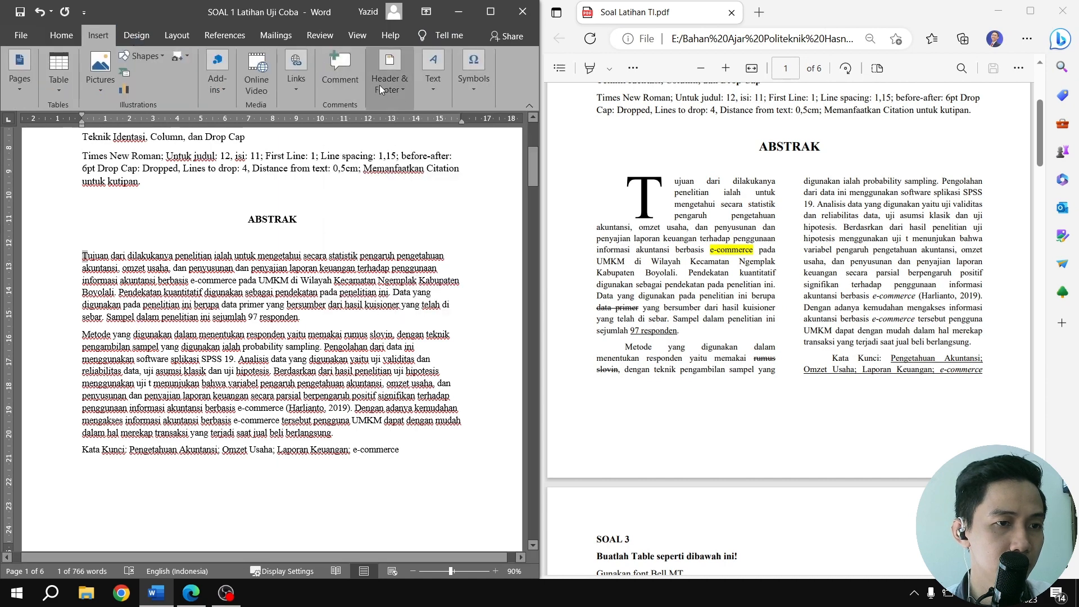
pyautogui.click(433, 93)
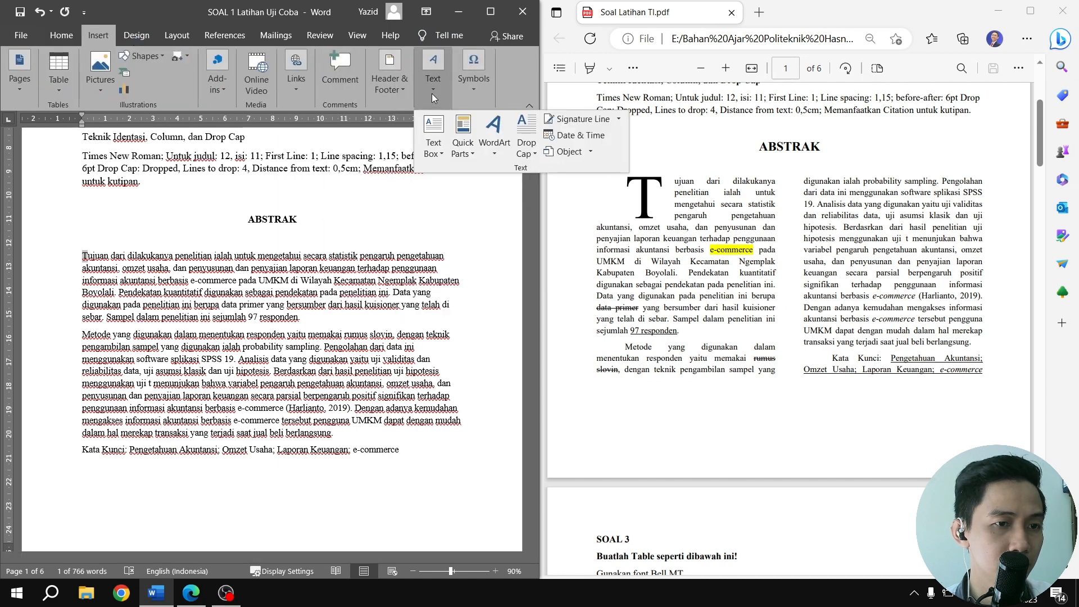
pyautogui.click(61, 35)
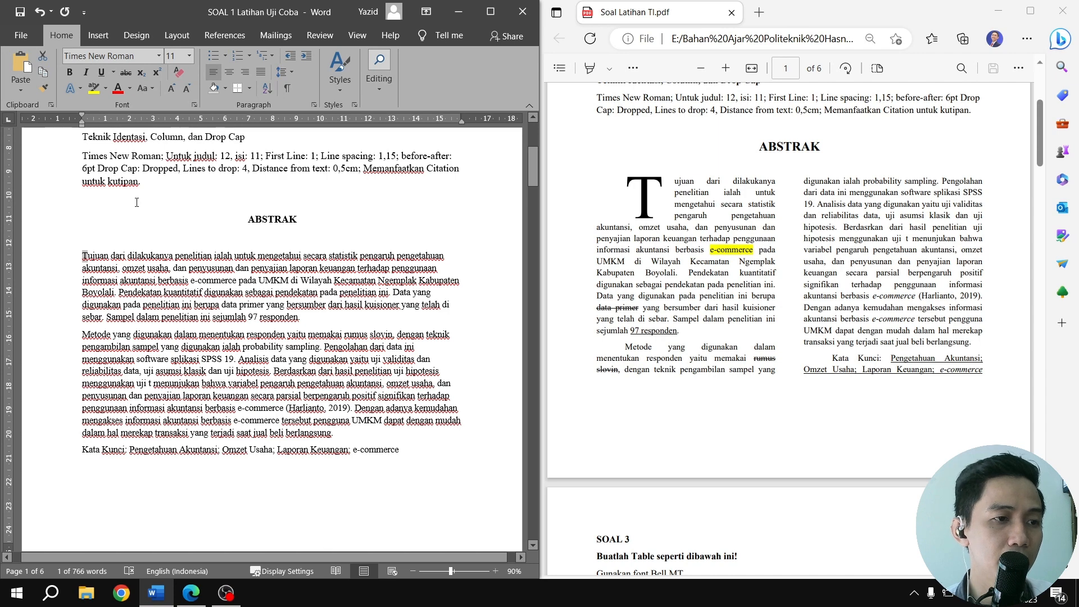
pyautogui.hotkey('ctrl', 'z')
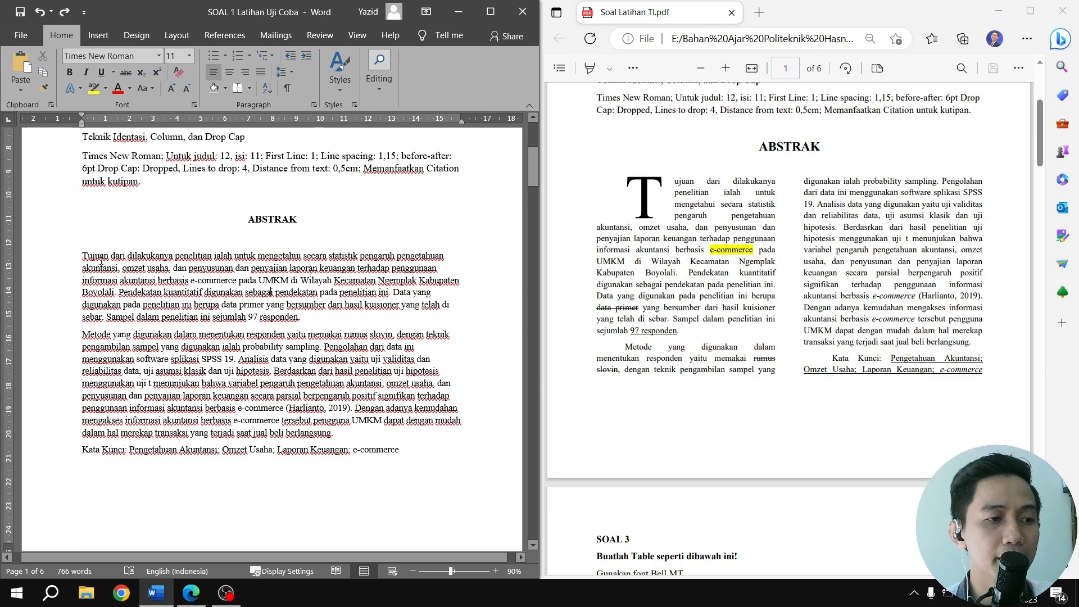
# Arrange the abstract body, from Tujuan through the Kata Kunci line, in two columns
pyautogui.moveTo(82, 256); pyautogui.dragTo(402, 452)
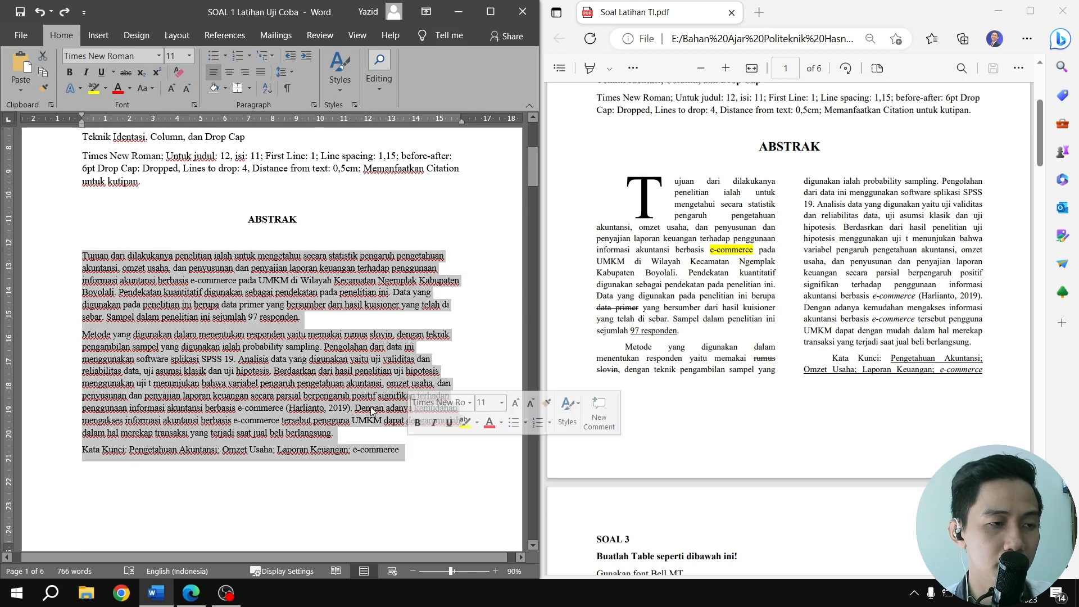
pyautogui.click(177, 35)
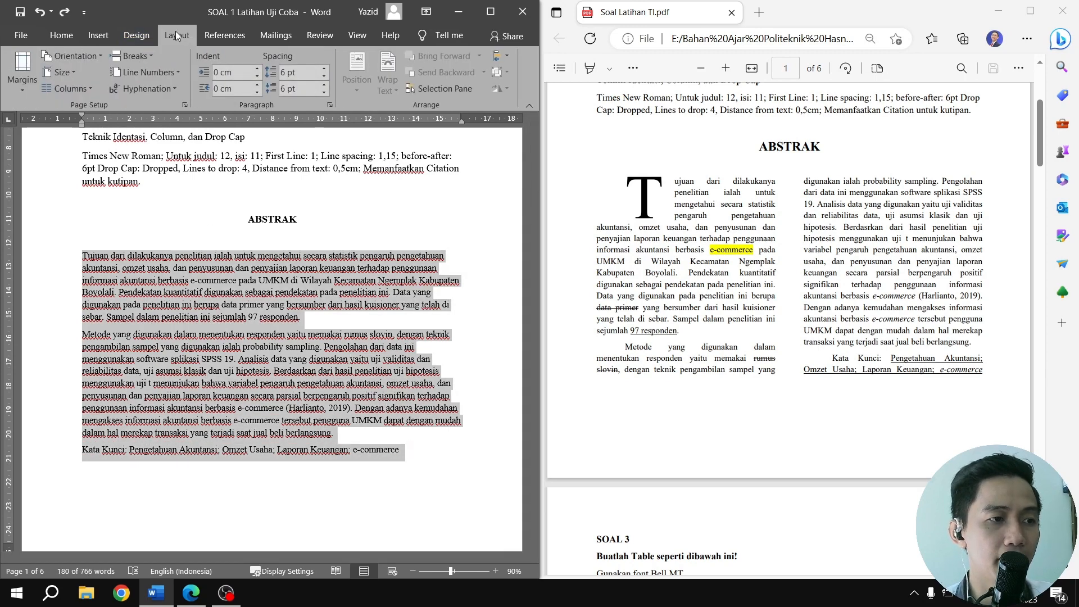
pyautogui.click(56, 91)
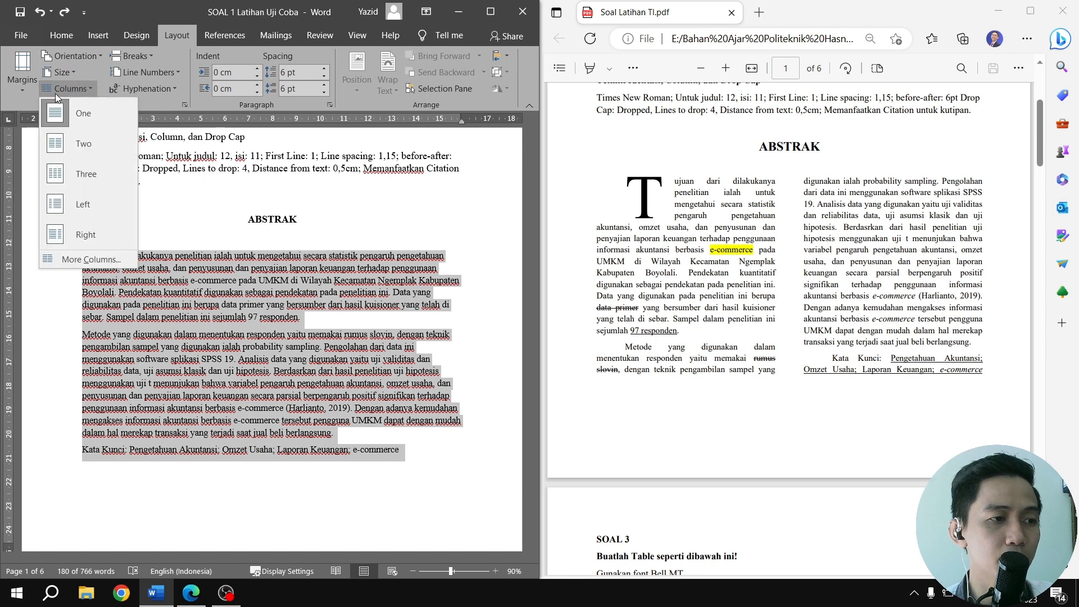
pyautogui.click(87, 150)
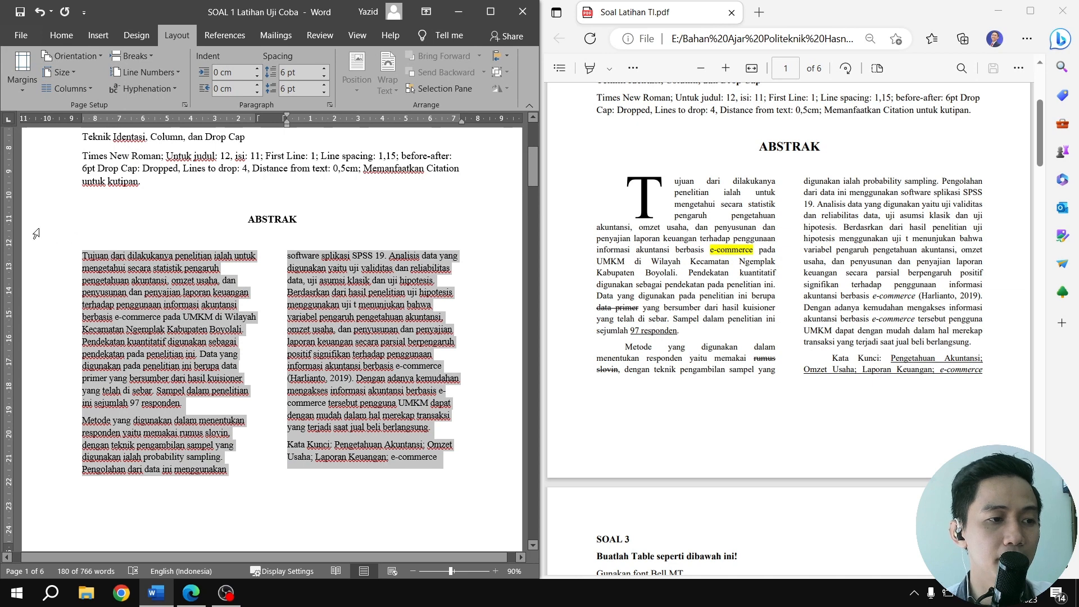
# Turn the T of Tujuan in the abstract into a Dropped drop cap with 4 lines to drop and 0,5 cm distance from text
pyautogui.click(87, 254)
pyautogui.moveTo(89, 254); pyautogui.dragTo(82, 255)
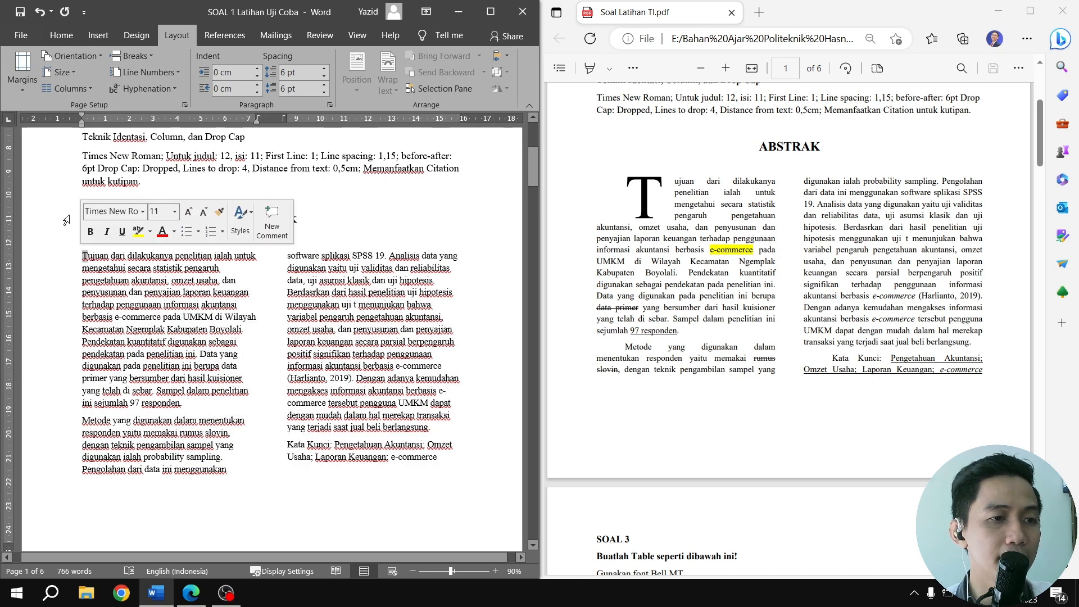
pyautogui.click(61, 38)
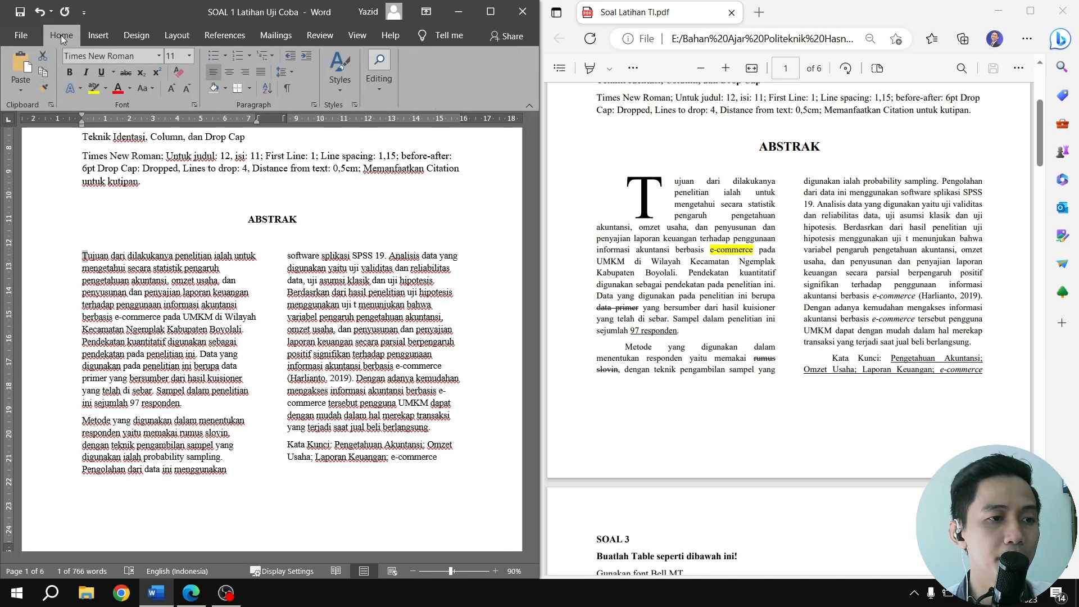
pyautogui.click(103, 36)
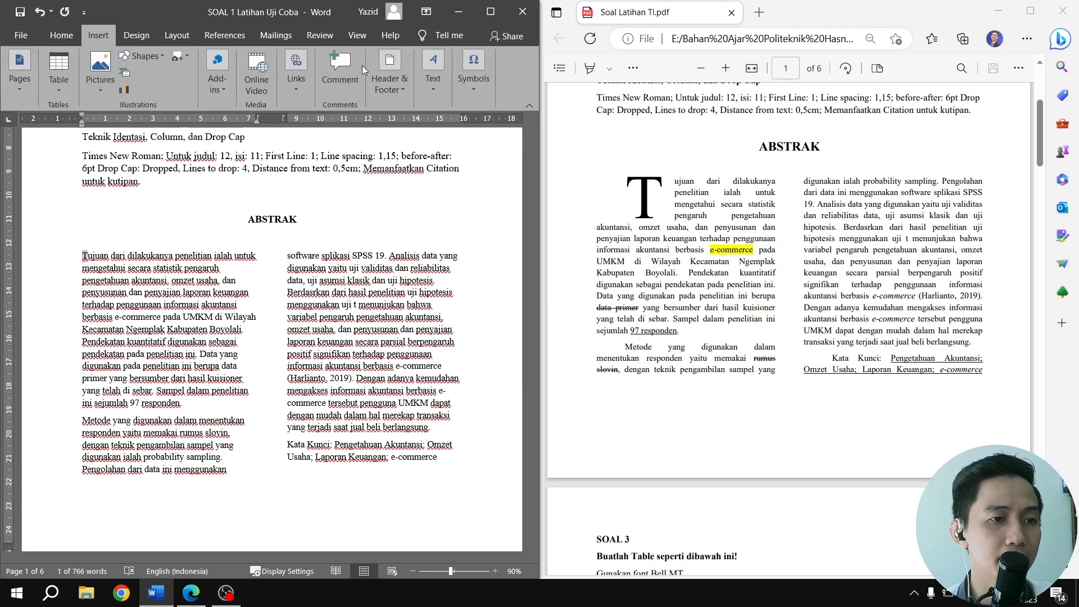
pyautogui.click(439, 84)
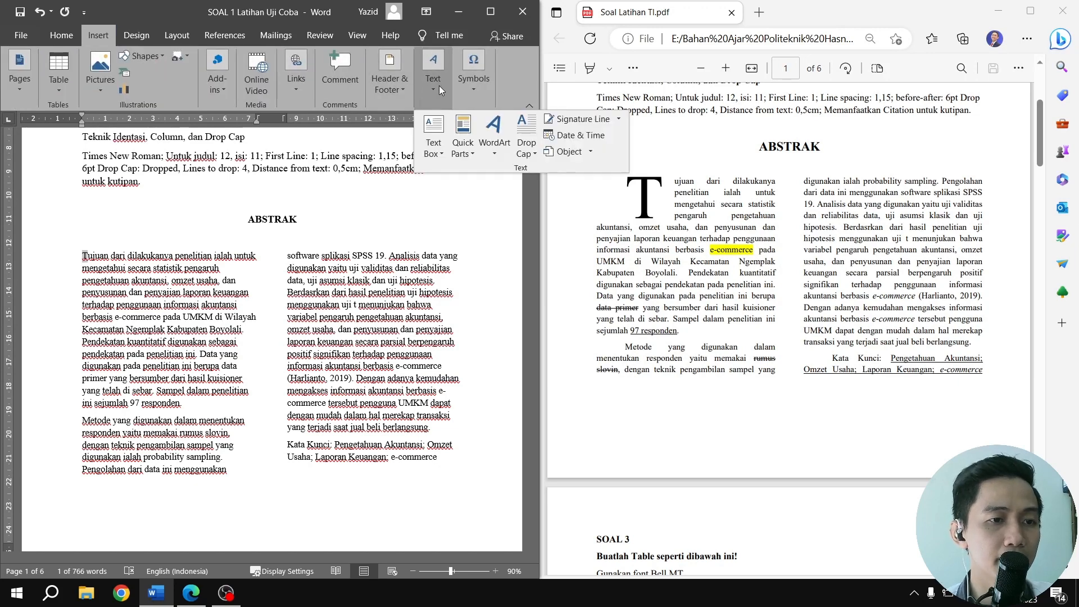
pyautogui.click(526, 145)
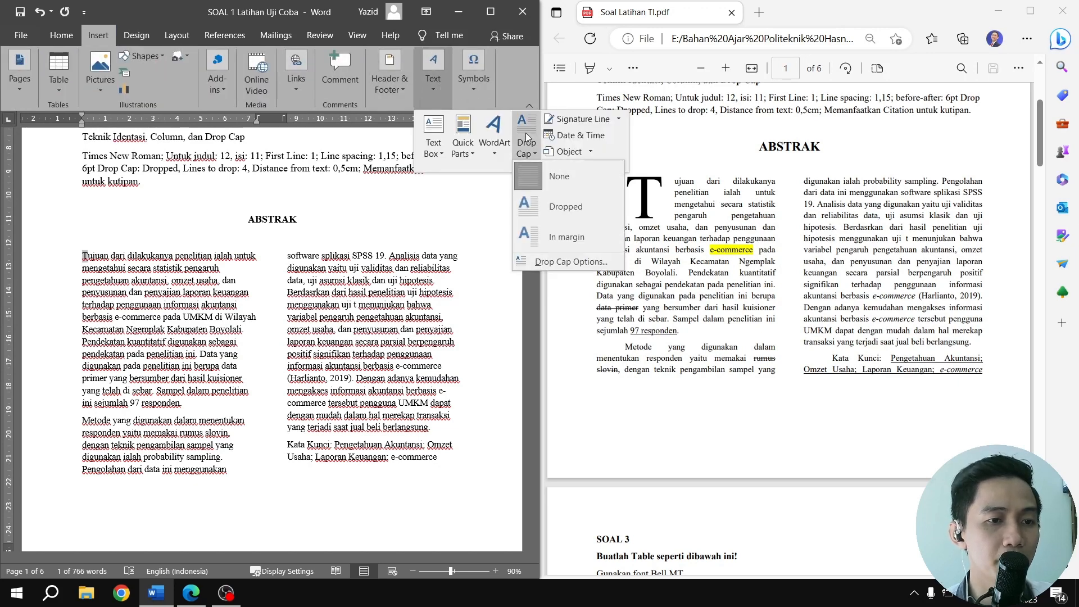
pyautogui.click(551, 262)
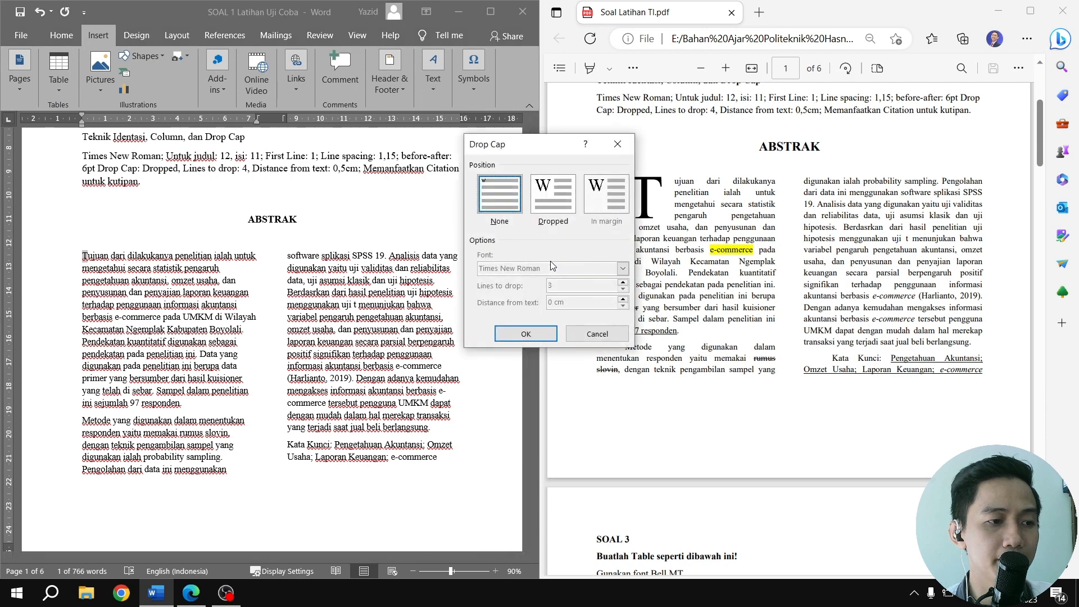
pyautogui.click(543, 197)
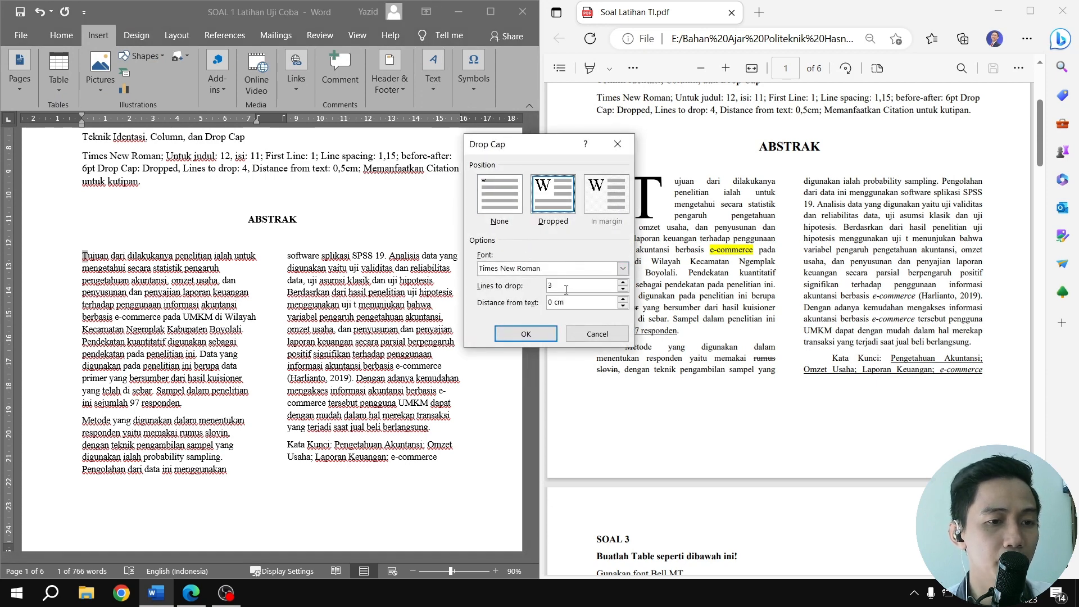
pyautogui.moveTo(557, 286); pyautogui.dragTo(544, 287)
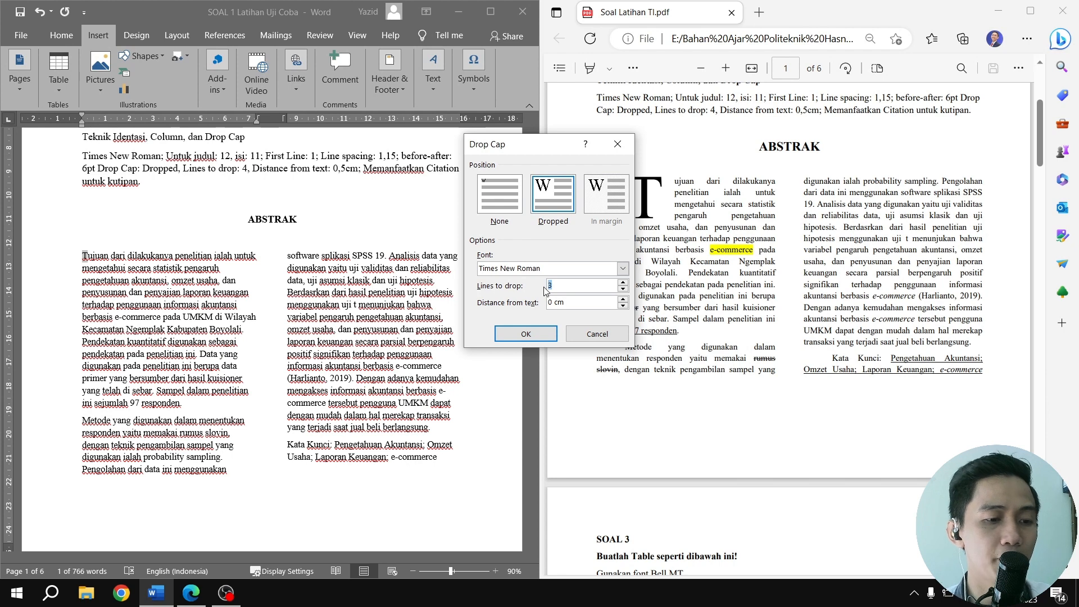
pyautogui.write('4')
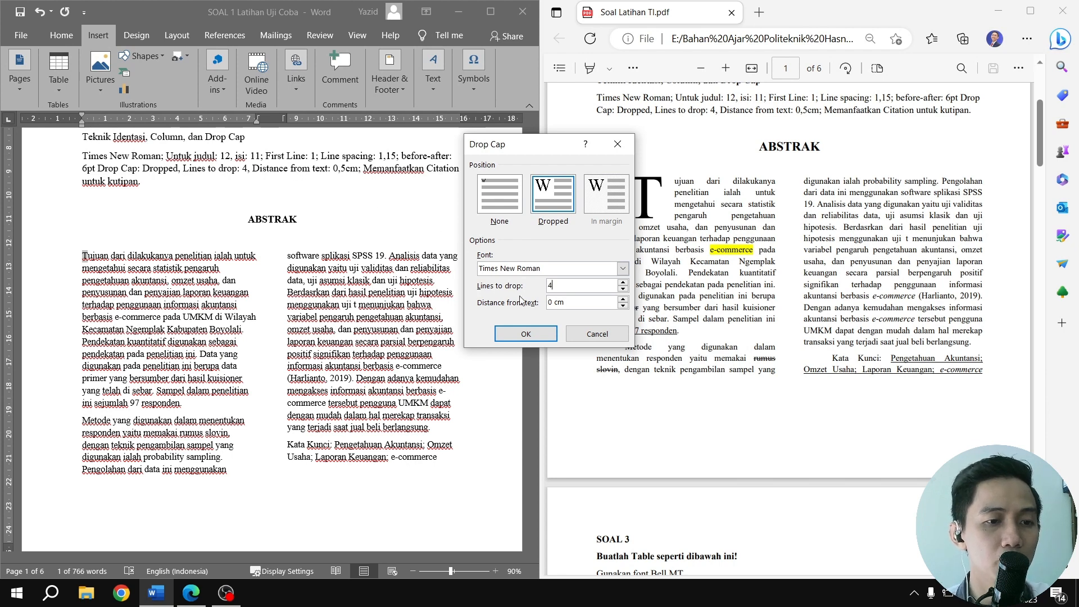
pyautogui.click(554, 304)
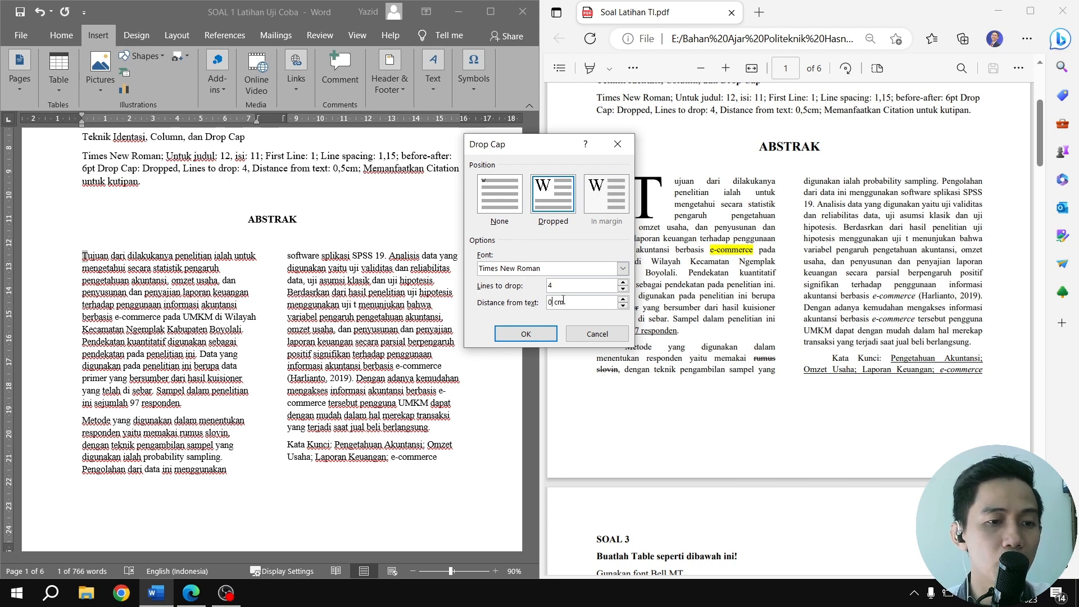
pyautogui.write(',5')
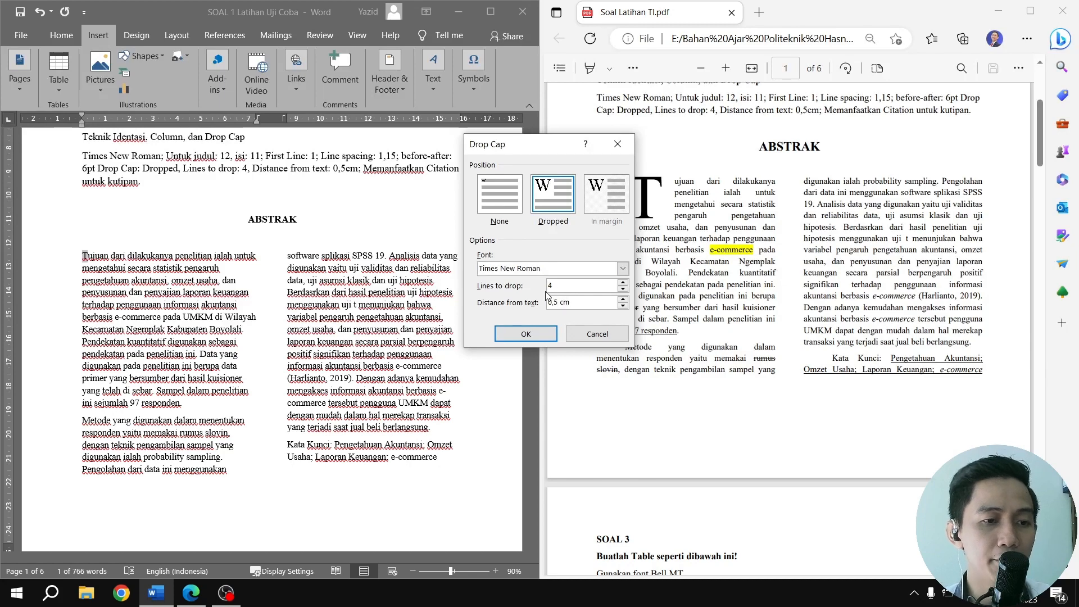
pyautogui.click(536, 334)
# Justify the abstract text in both columns, from after the drop cap through the Kata Kunci line
pyautogui.click(304, 264)
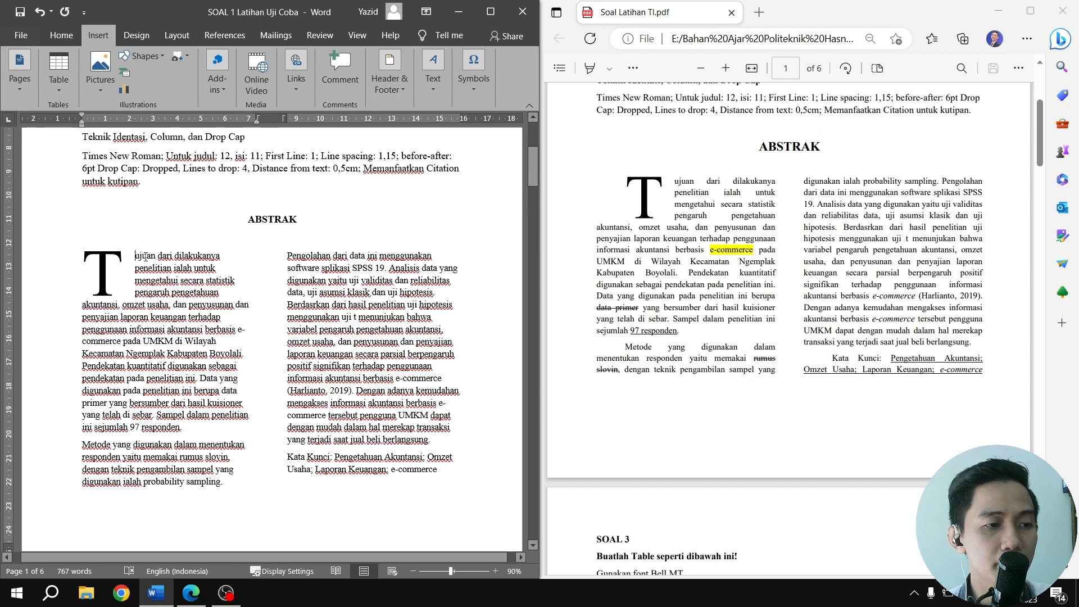
pyautogui.moveTo(136, 257); pyautogui.dragTo(436, 465)
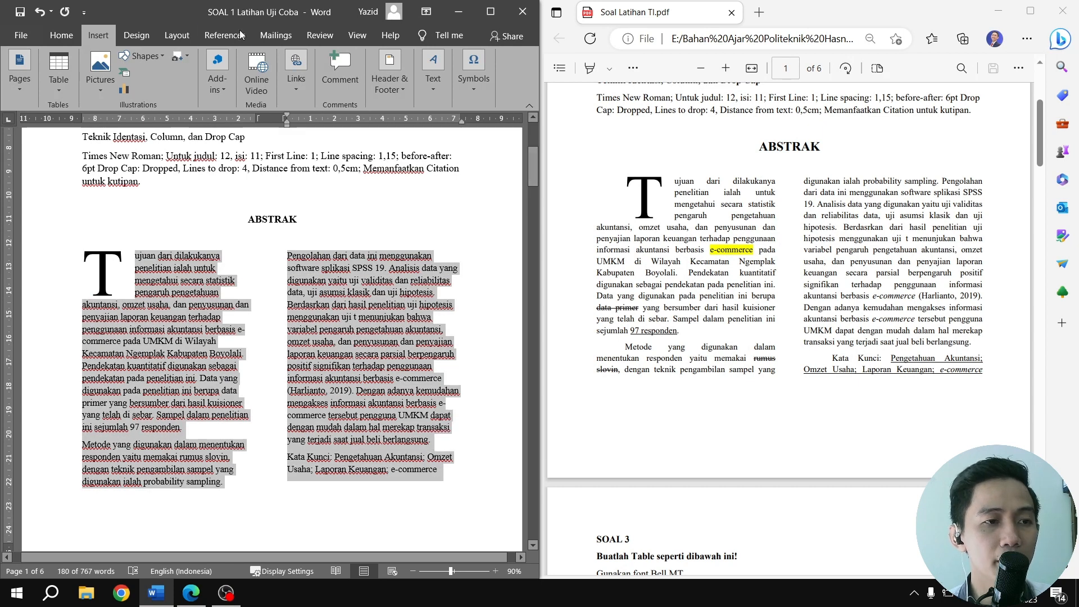
pyautogui.click(61, 35)
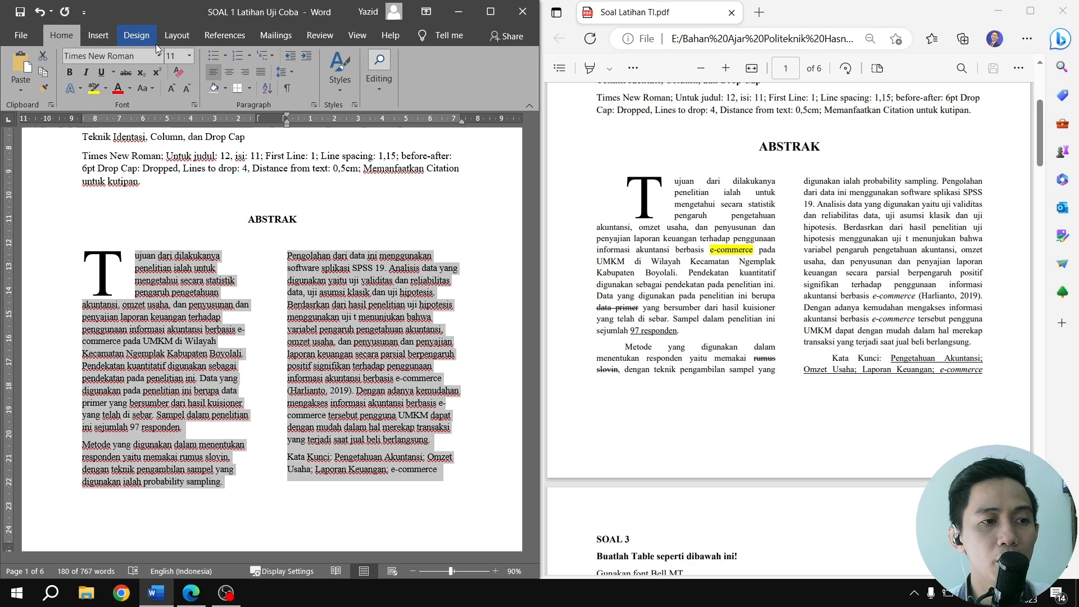
pyautogui.click(261, 76)
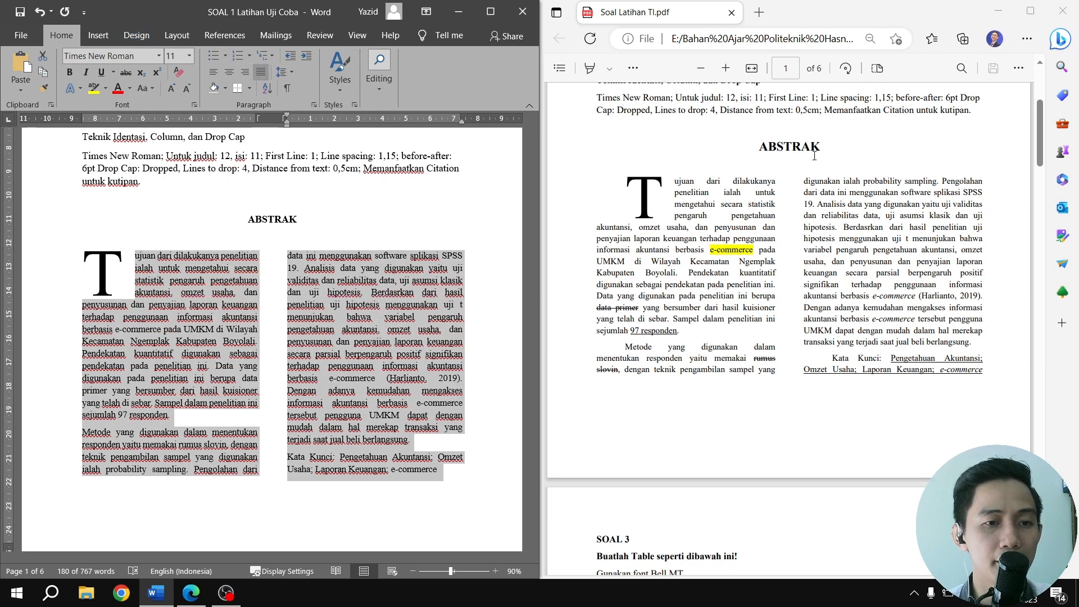
pyautogui.scroll(-1, 403, 284)
pyautogui.scroll(1, 403, 284)
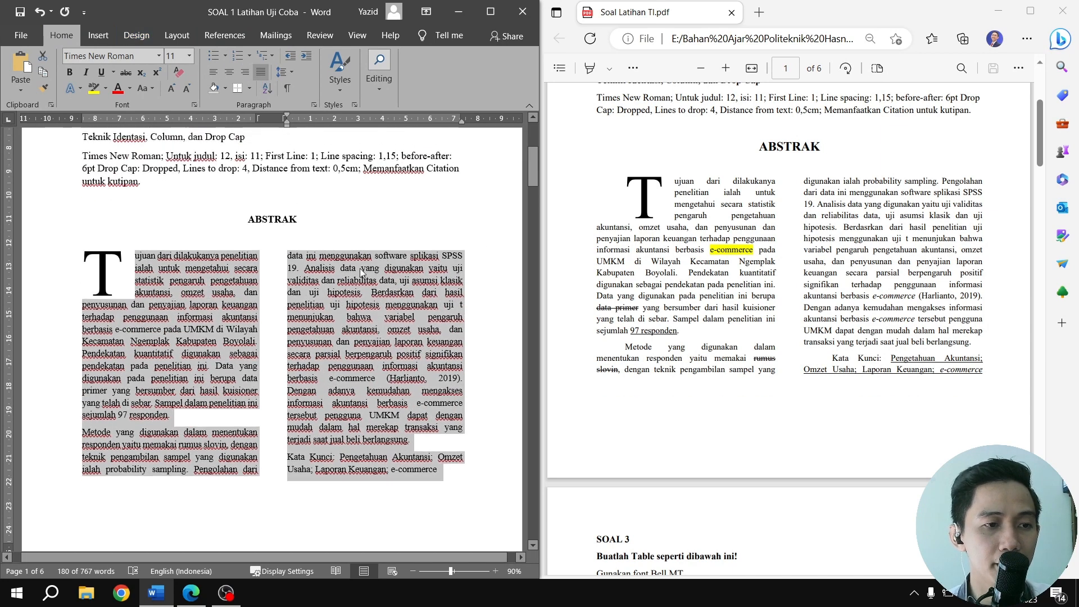
pyautogui.click(309, 220)
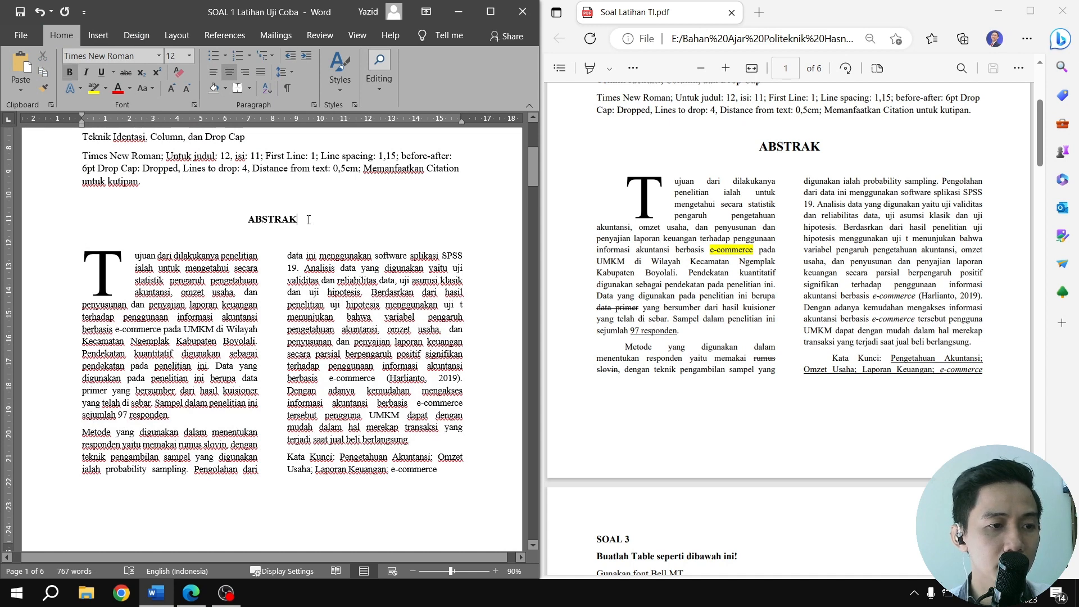
pyautogui.click(290, 231)
pyautogui.click(290, 236)
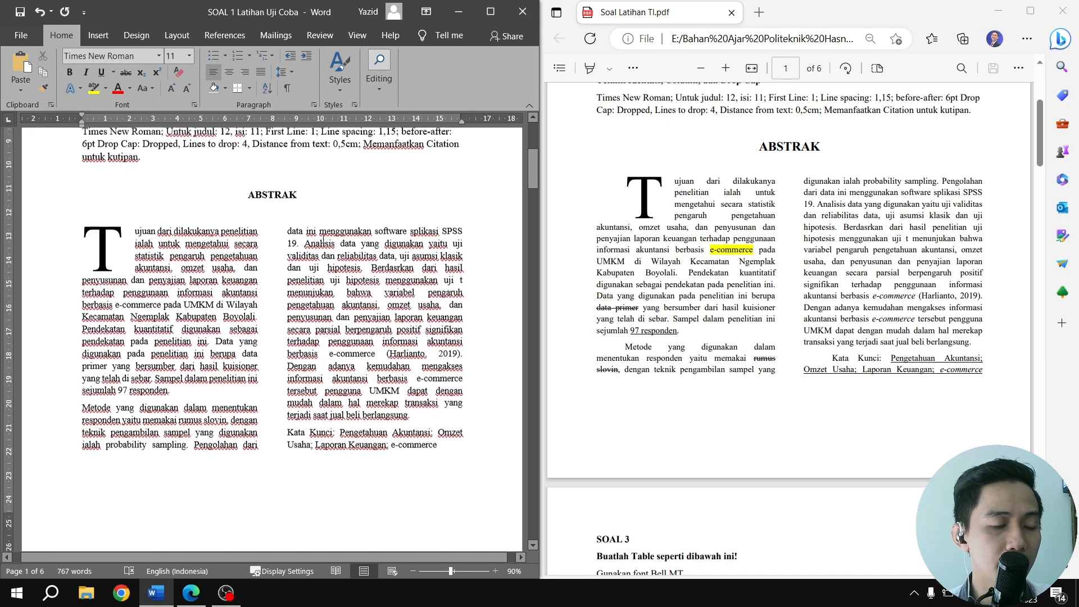
# Highlight the word e-commerce in the abstract's first paragraph in yellow
pyautogui.scroll(-1, 316, 238)
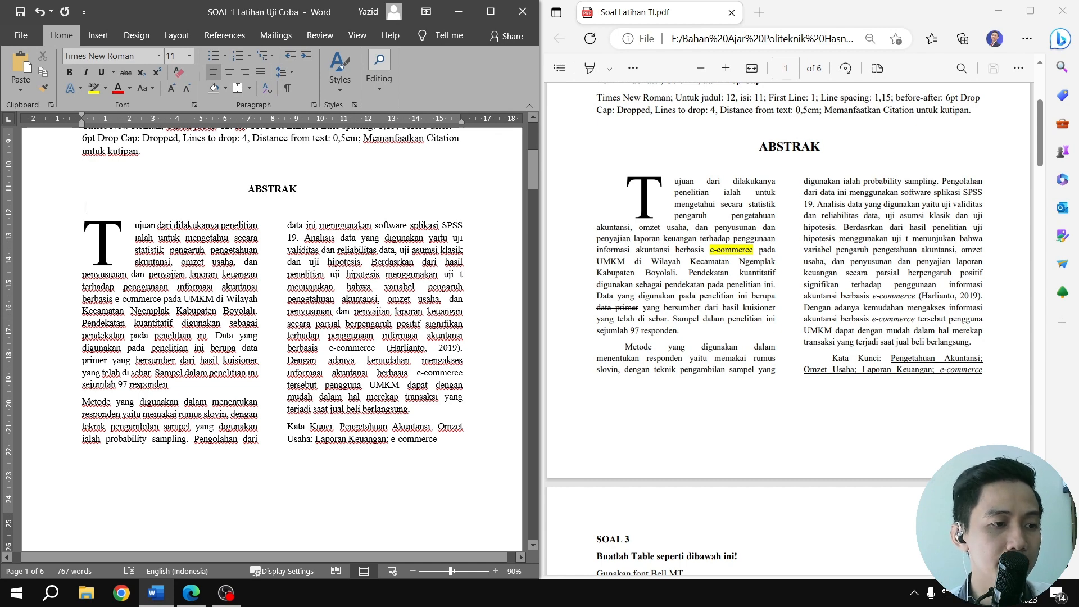
pyautogui.moveTo(116, 299); pyautogui.dragTo(163, 299)
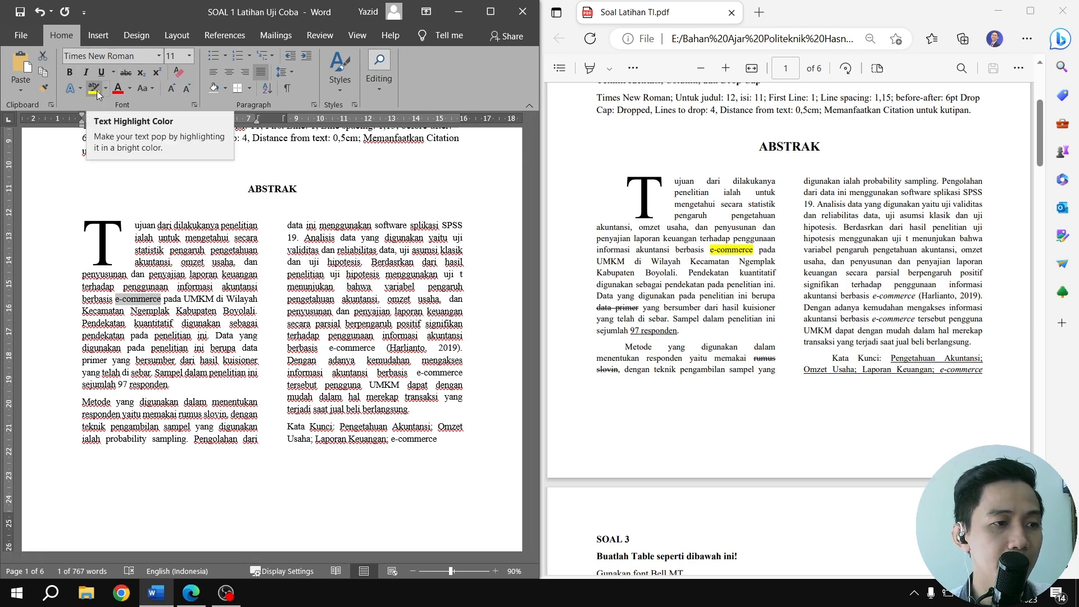
pyautogui.click(93, 88)
pyautogui.click(159, 199)
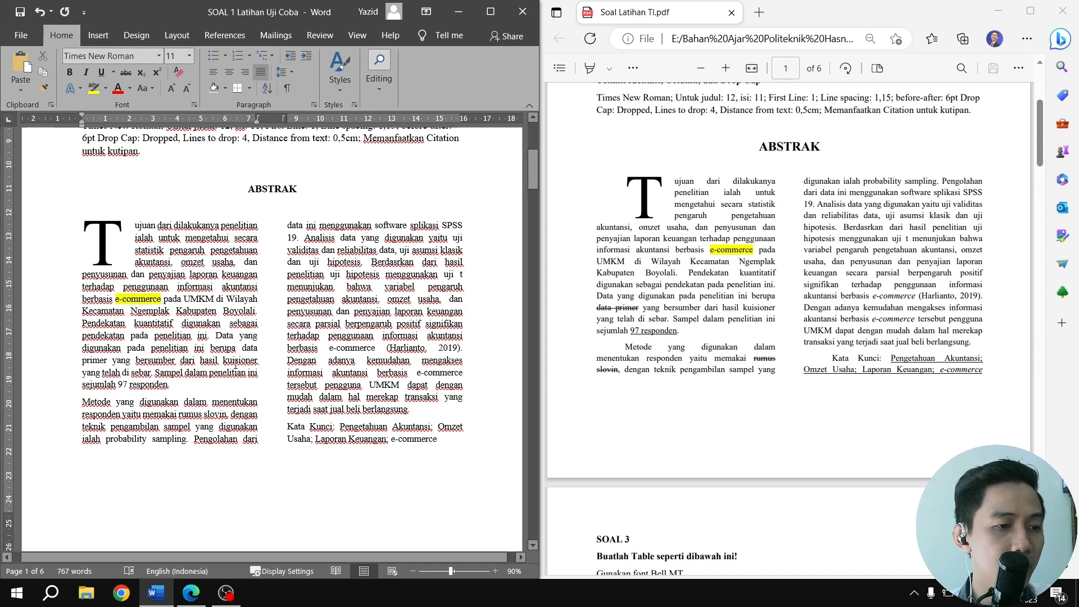
# Strike through "data primer" and underline "97 responden" in the abstract's first paragraph
pyautogui.moveTo(241, 349); pyautogui.dragTo(109, 364)
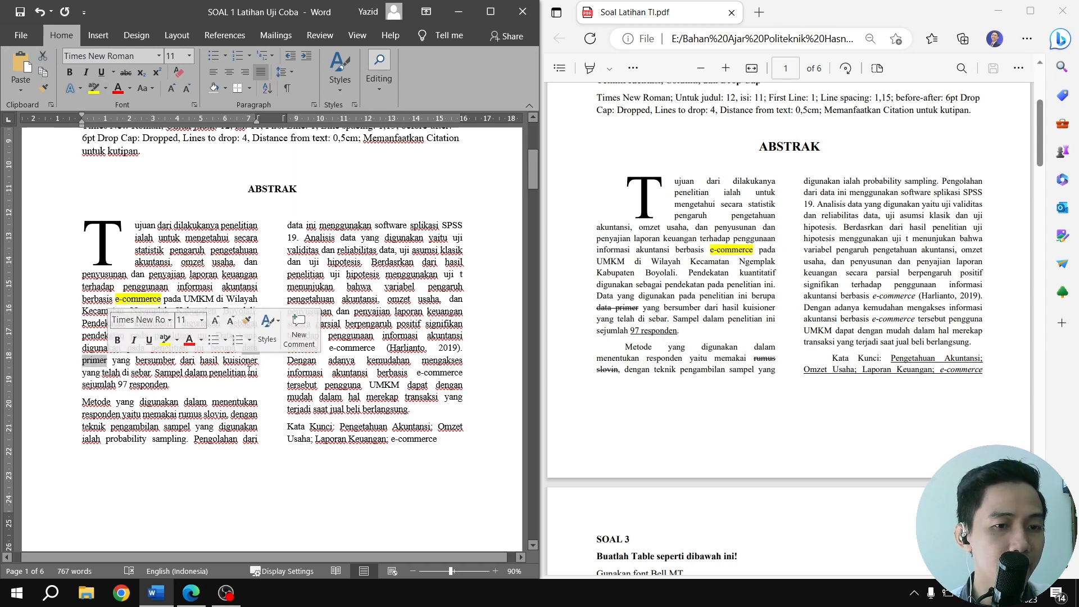
pyautogui.click(126, 73)
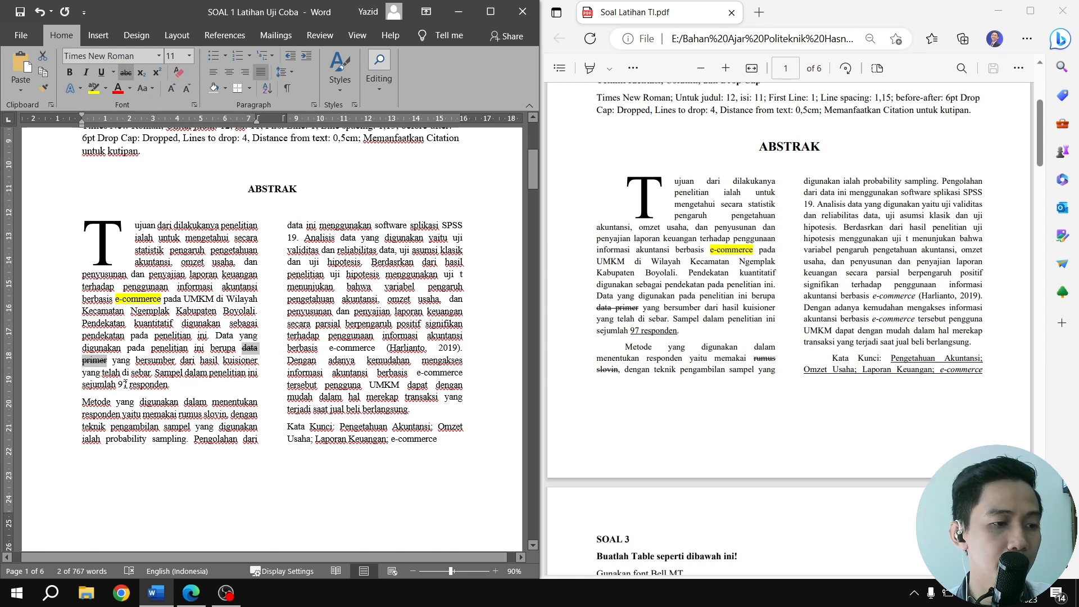
pyautogui.moveTo(118, 384); pyautogui.dragTo(167, 385)
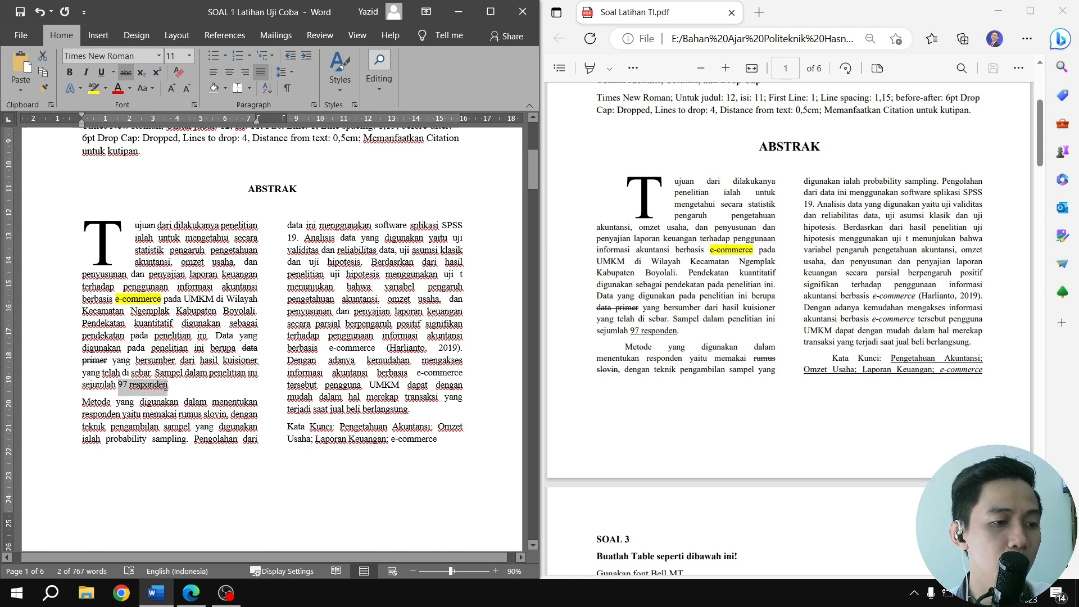
pyautogui.click(102, 73)
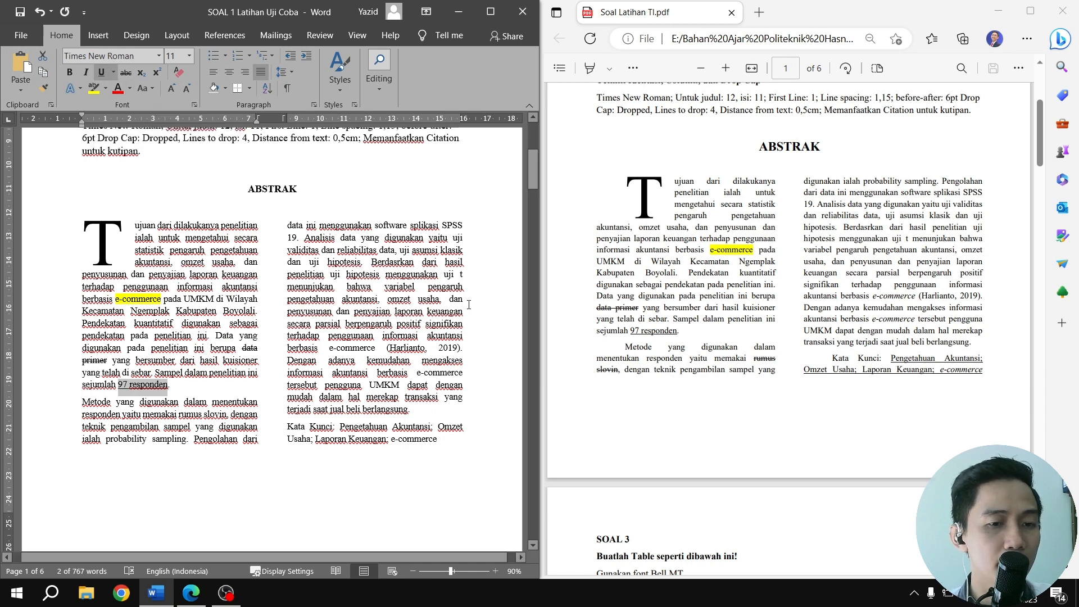
# Strike through "rumus slovin" in the abstract paragraph that begins with Metode
pyautogui.scroll(-2, 371, 333)
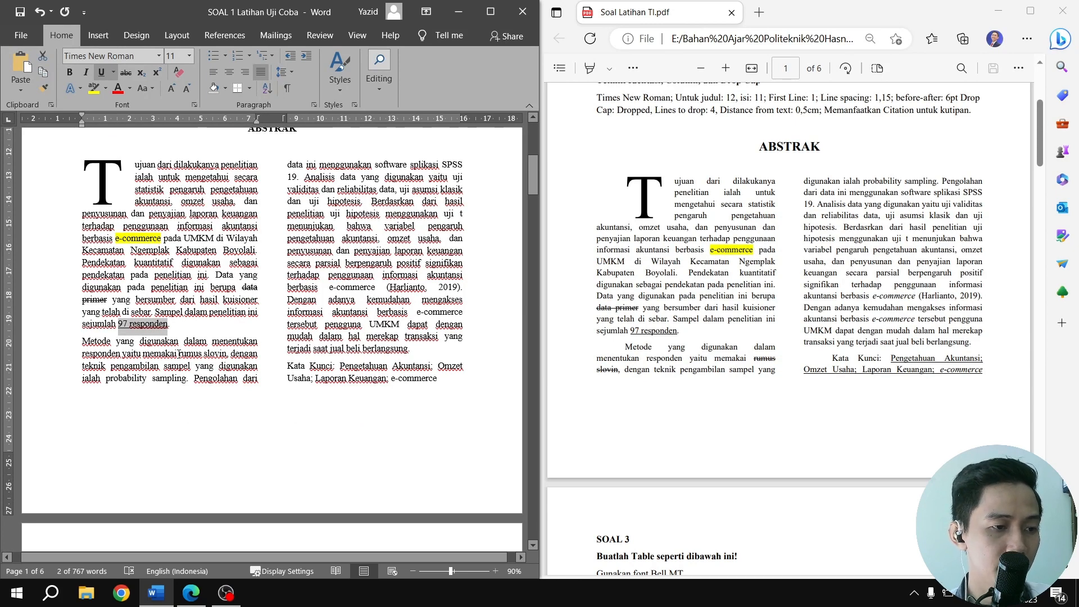
pyautogui.moveTo(179, 354); pyautogui.dragTo(226, 354)
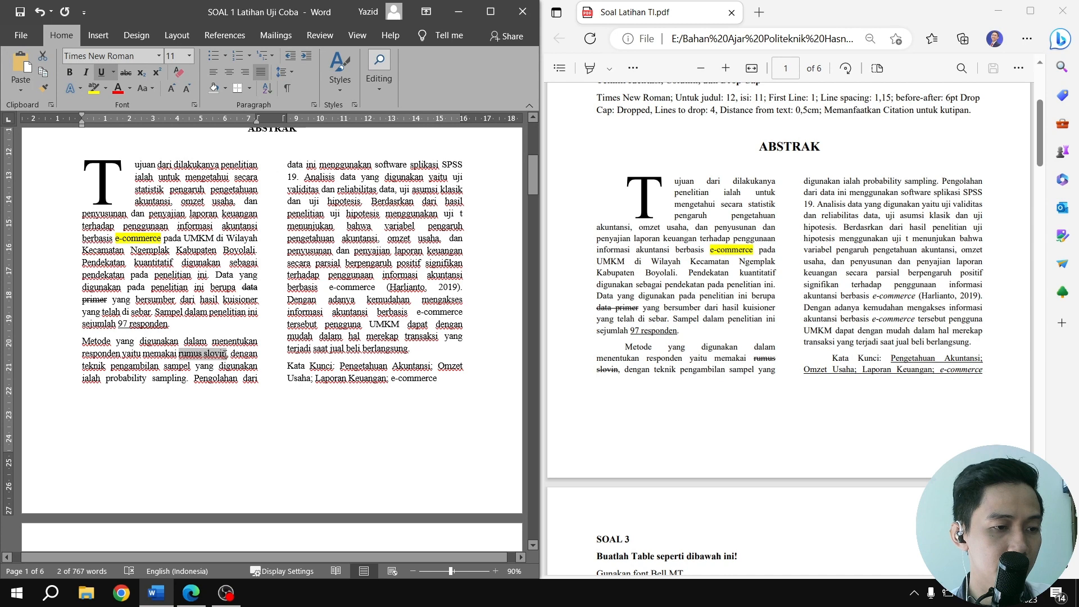
pyautogui.click(126, 75)
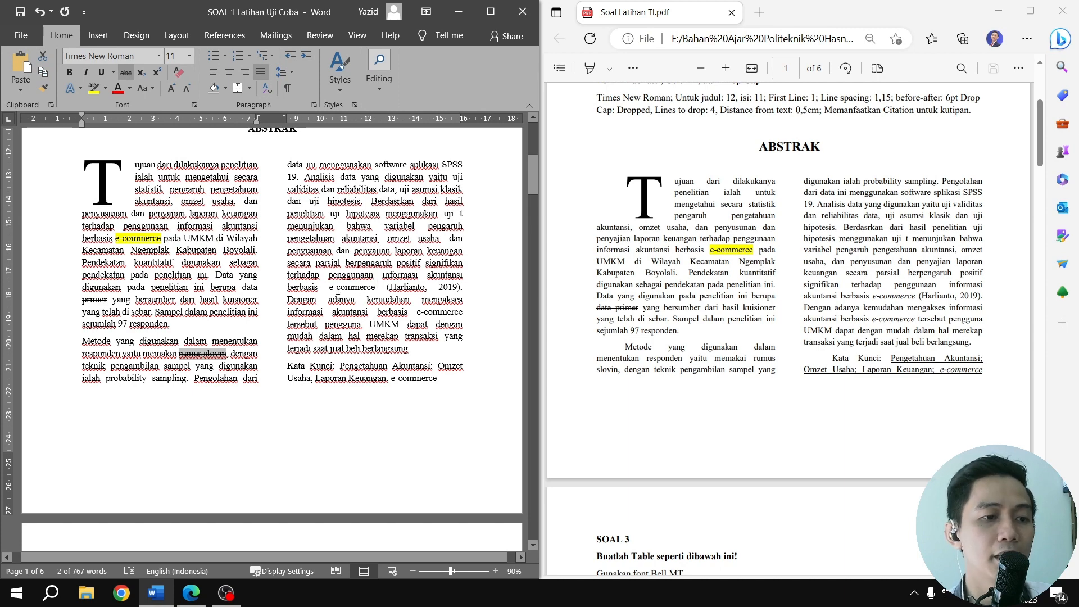
# Italicize the two occurrences of e-commerce in the second column's body text, just before and after the citation
pyautogui.doubleClick(330, 288)
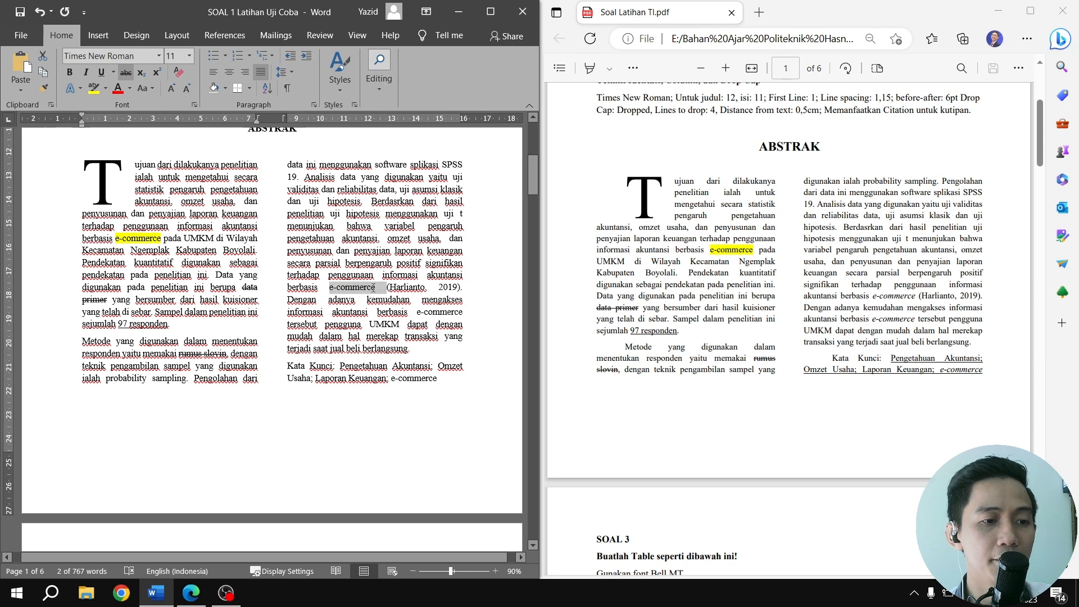
pyautogui.click(85, 72)
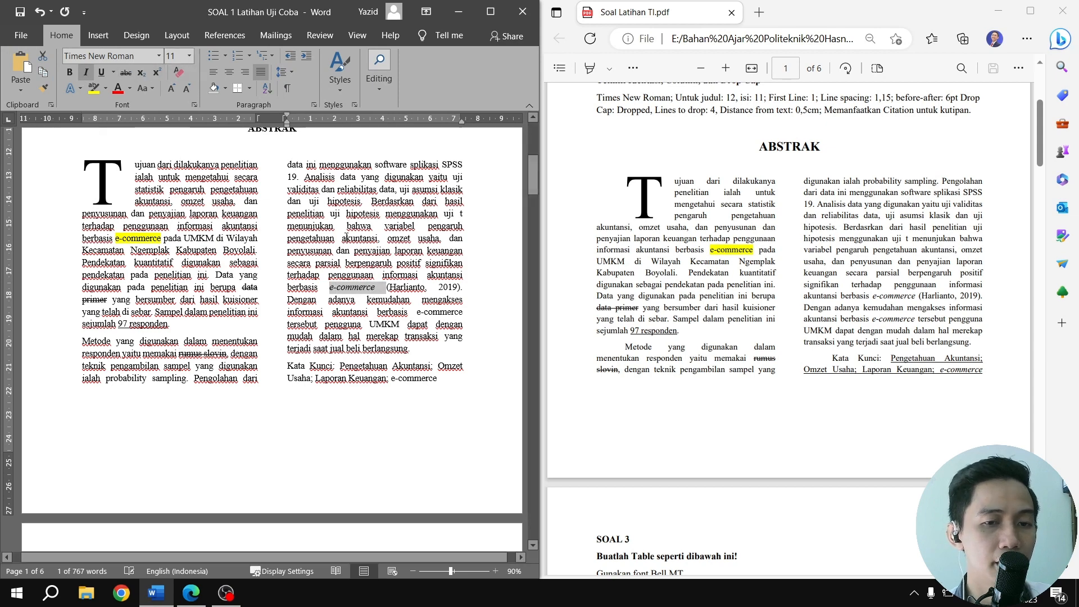
pyautogui.doubleClick(418, 313)
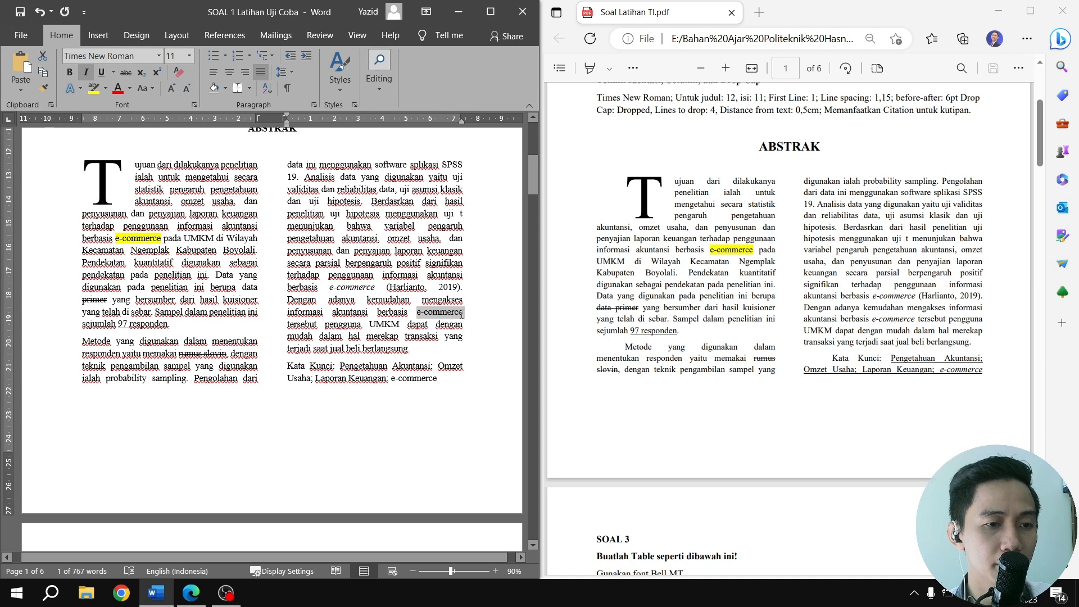
pyautogui.click(86, 73)
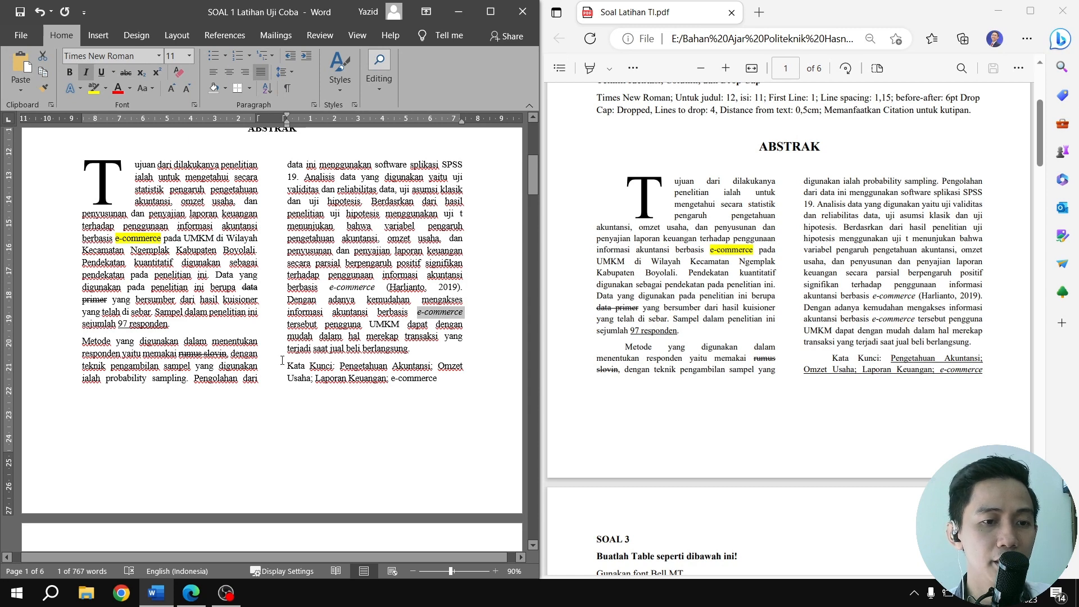
# Indent the first lines of the Metode paragraph, the drop-cap paragraph and the Kata Kunci paragraph by one tab stop
pyautogui.click(84, 340)
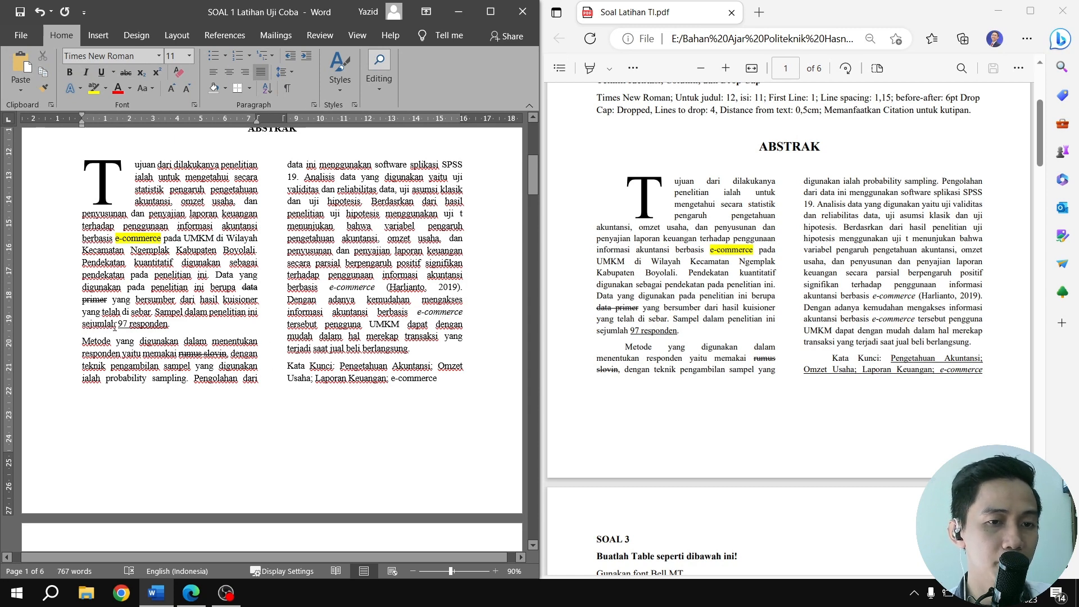
pyautogui.press('Tab')
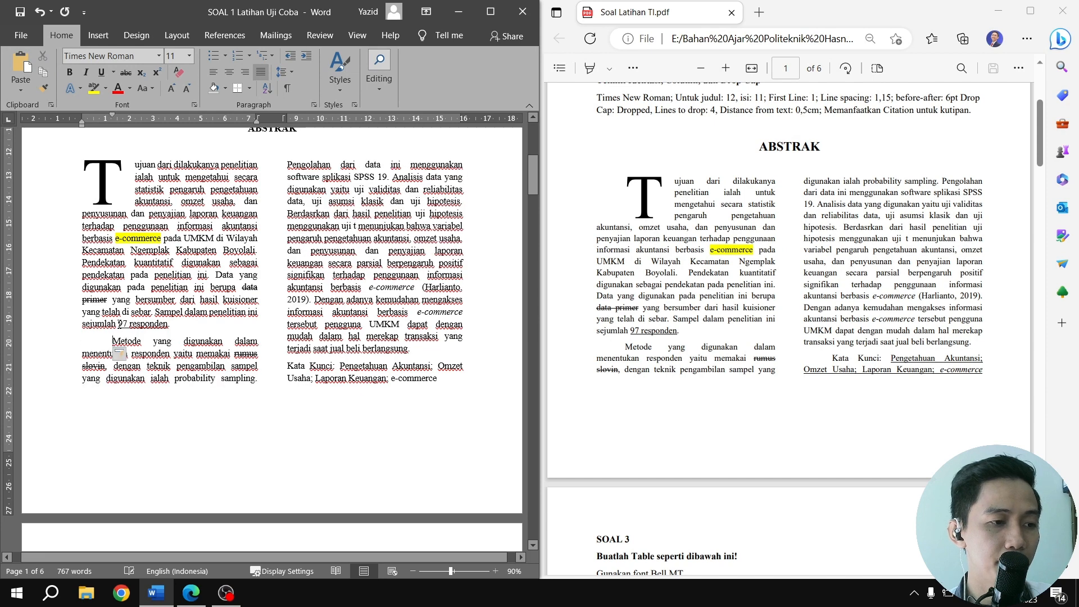
pyautogui.click(84, 188)
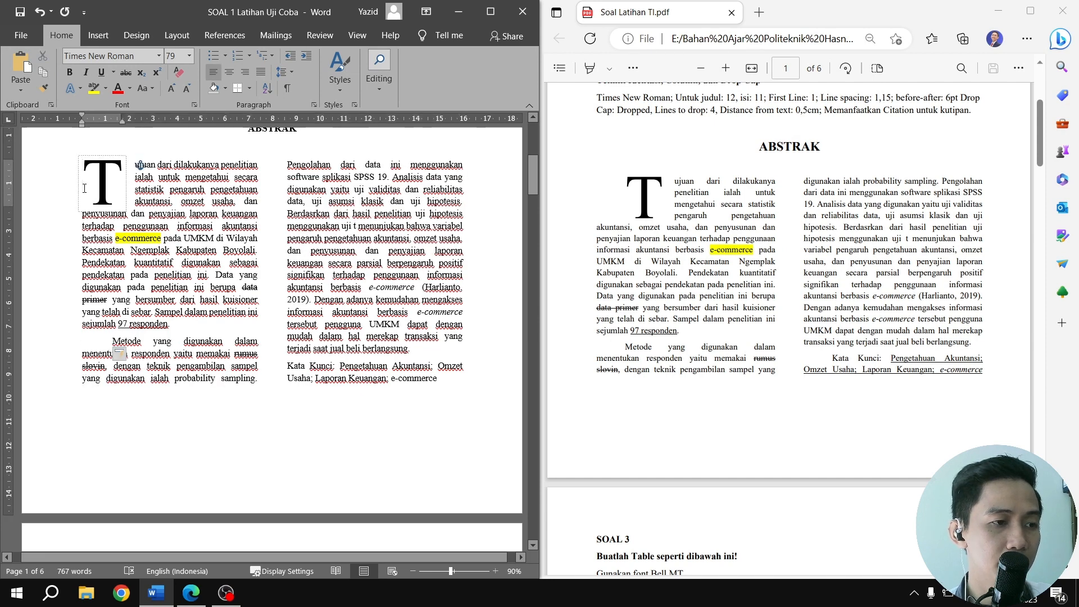
pyautogui.press('Tab')
pyautogui.click(209, 273)
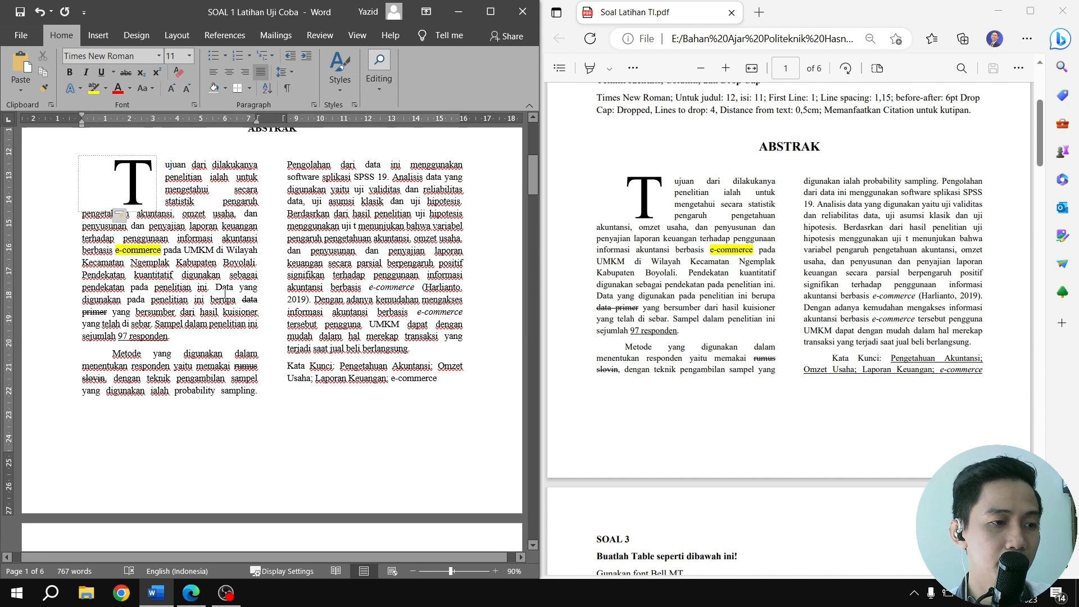
pyautogui.scroll(1, 225, 293)
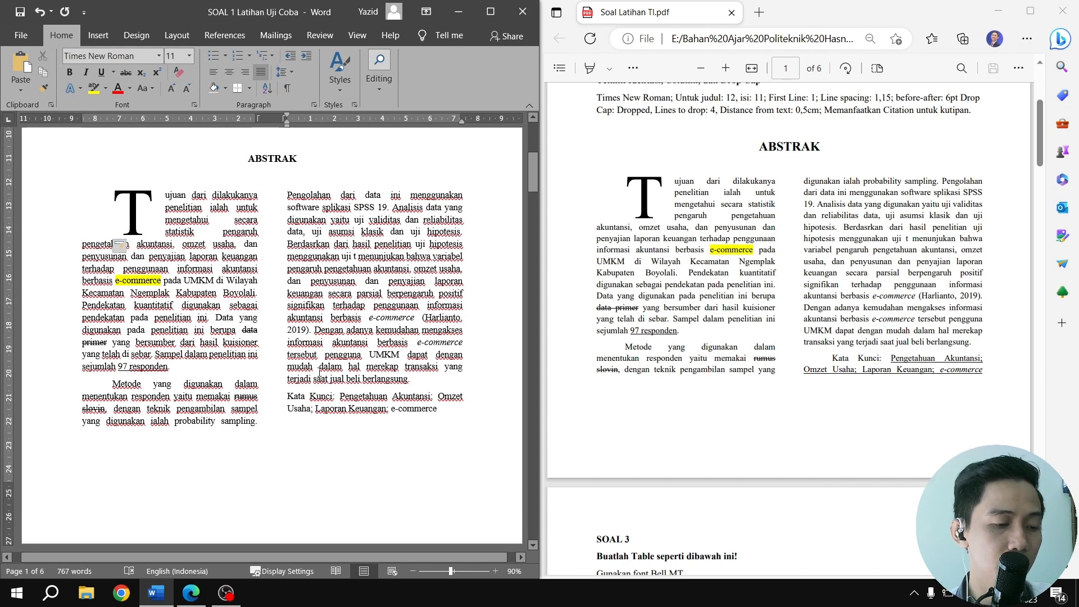
pyautogui.click(287, 396)
pyautogui.press('Tab')
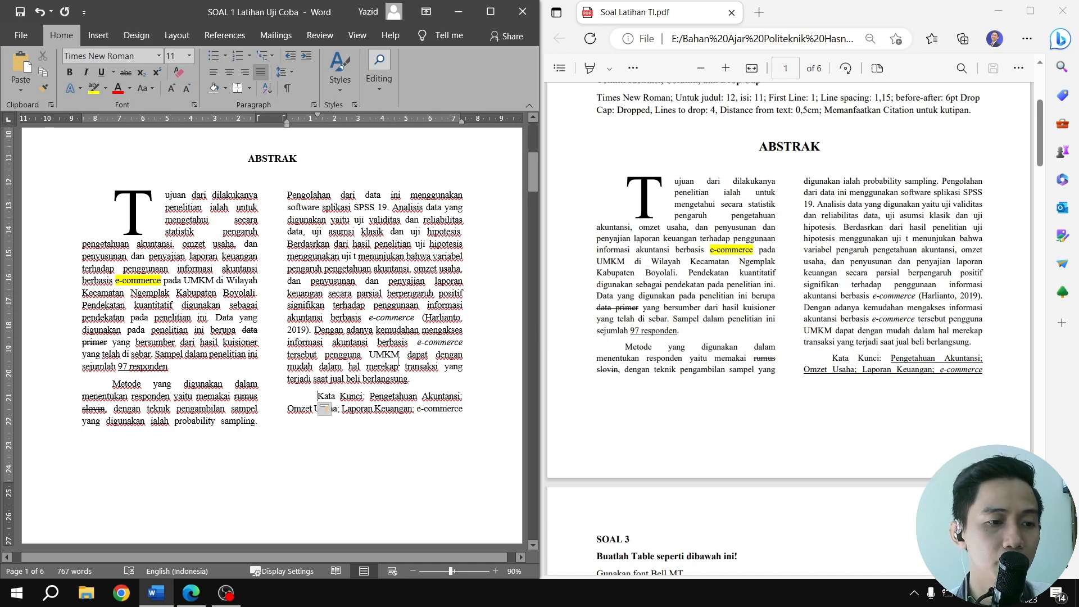
# Underline the keywords after Kata Kunci, from Pengetahuan Akuntansi through e-commerce, and italicize e-commerce
pyautogui.moveTo(371, 397); pyautogui.dragTo(465, 416)
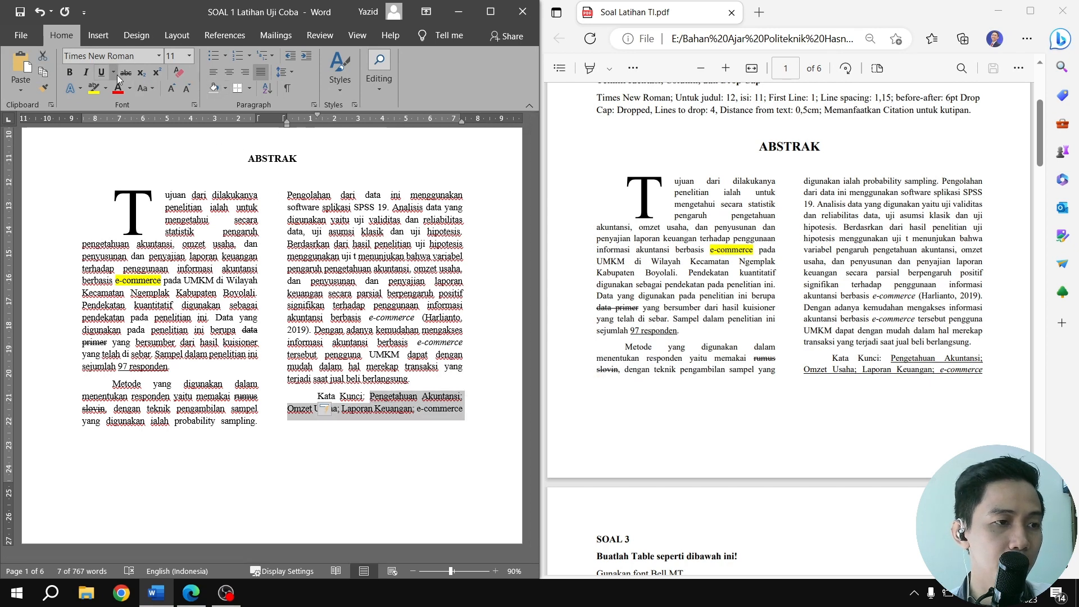
pyautogui.click(101, 72)
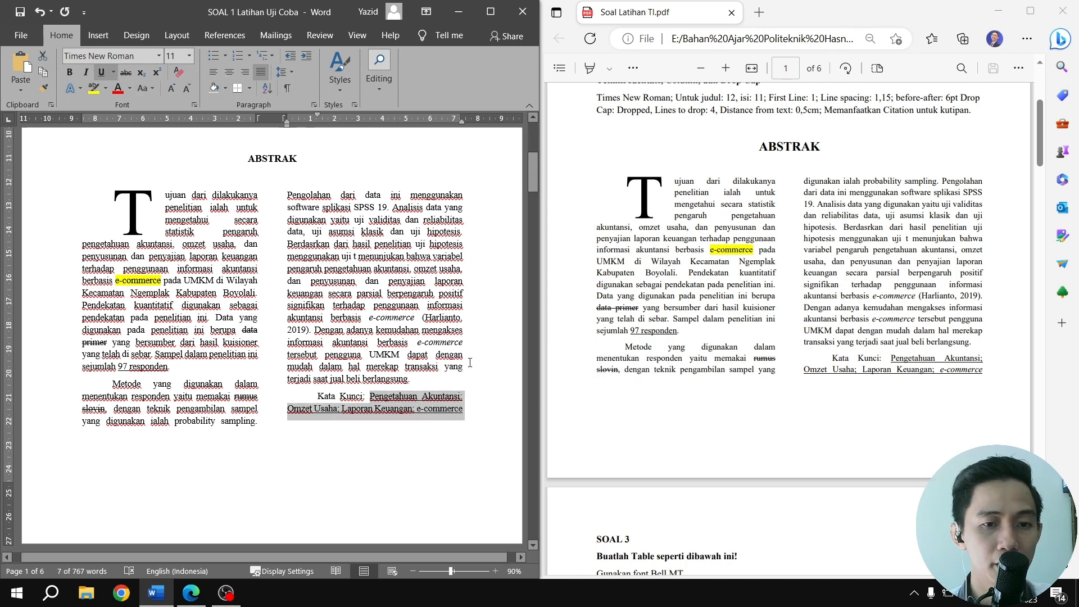
pyautogui.moveTo(419, 421); pyautogui.dragTo(465, 422)
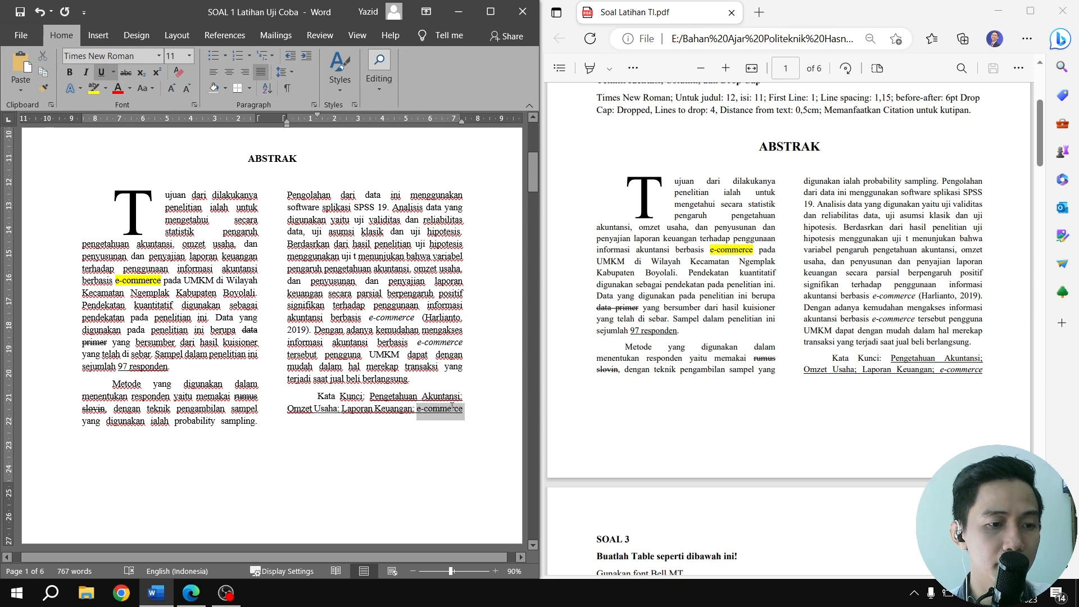
pyautogui.click(86, 72)
pyautogui.click(441, 267)
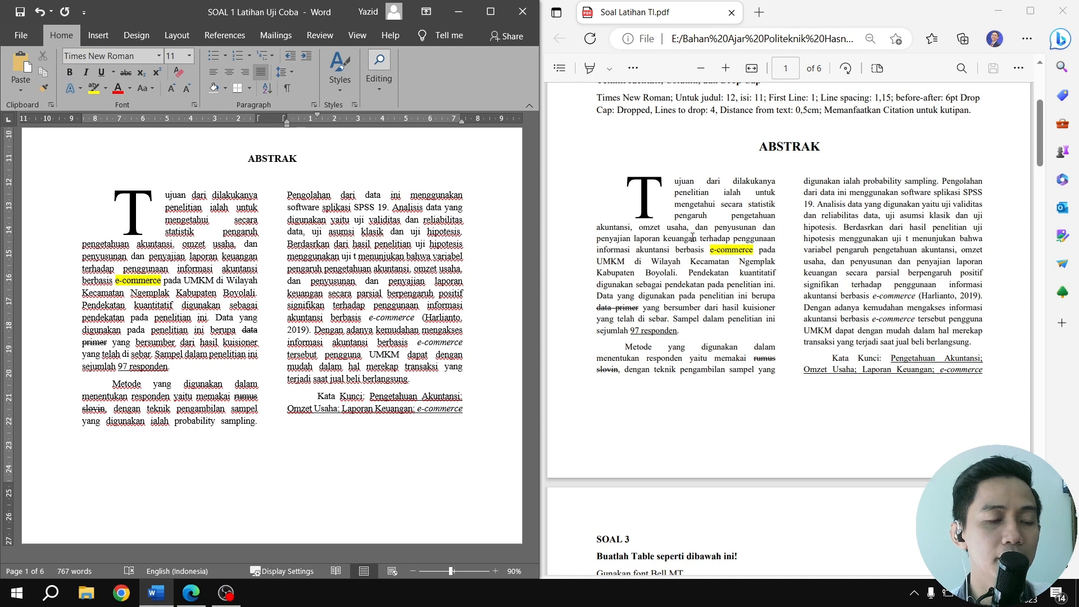
# Review the citation in the finished abstract and examine the SOAL 3 text alongside its reference table in the PDF
pyautogui.scroll(3, 366, 272)
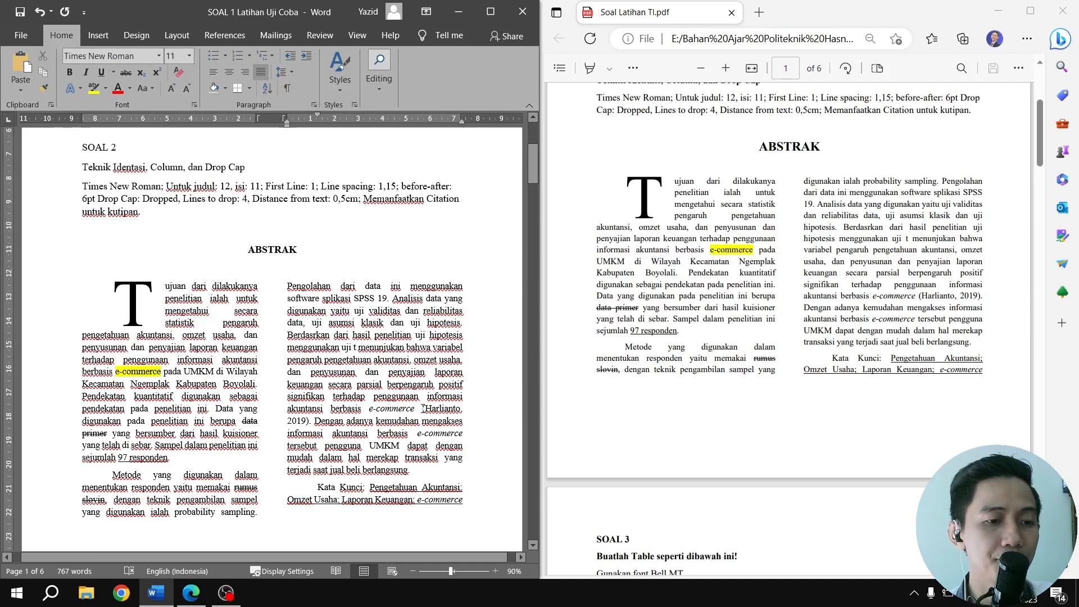
pyautogui.moveTo(423, 409); pyautogui.dragTo(308, 422)
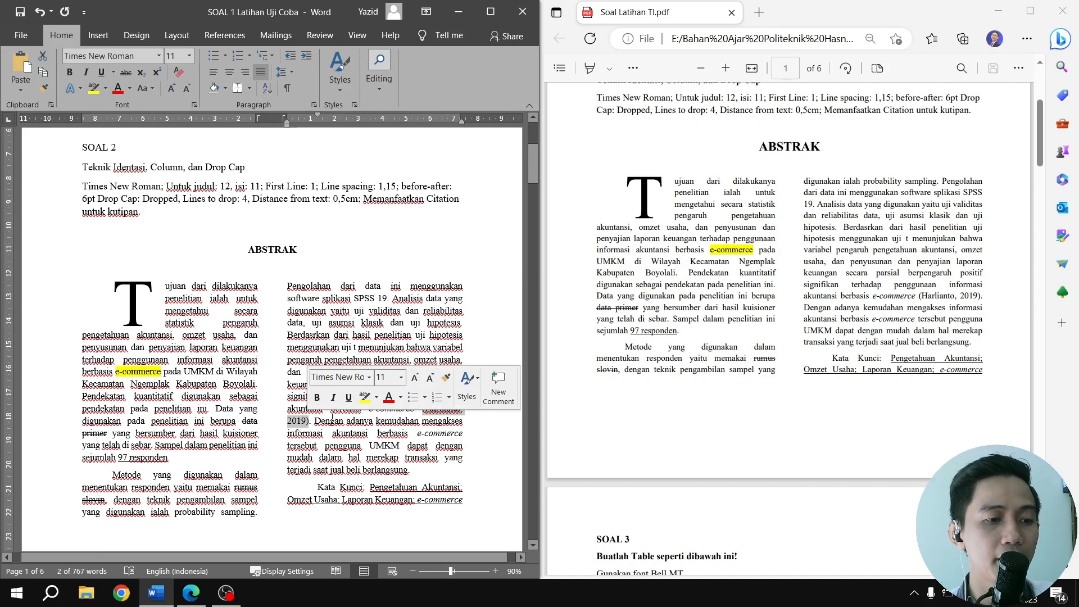
pyautogui.scroll(-6, 270, 334)
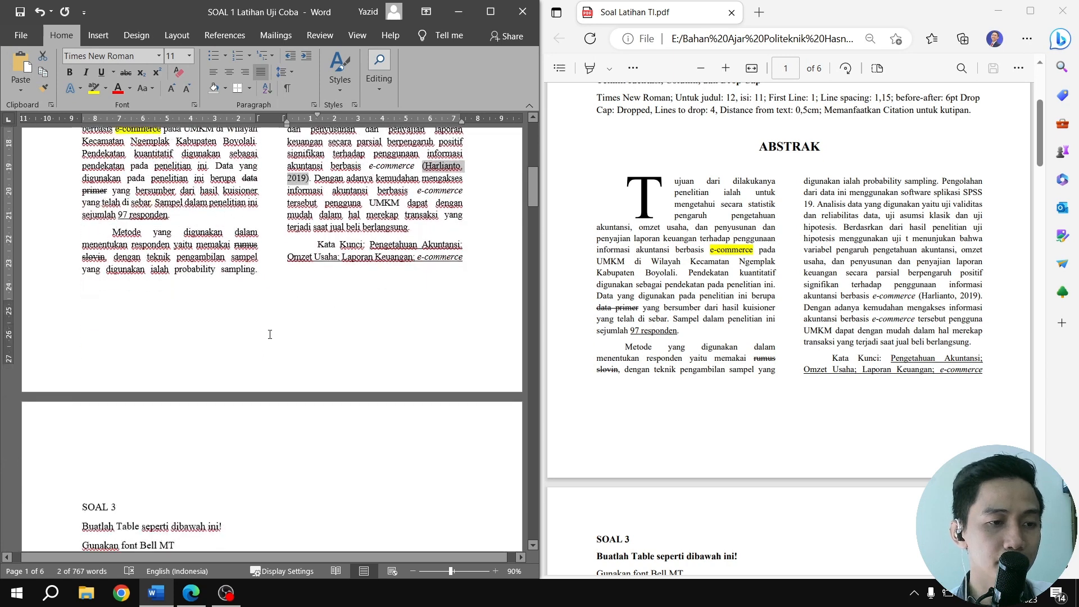
pyautogui.scroll(-8, 269, 335)
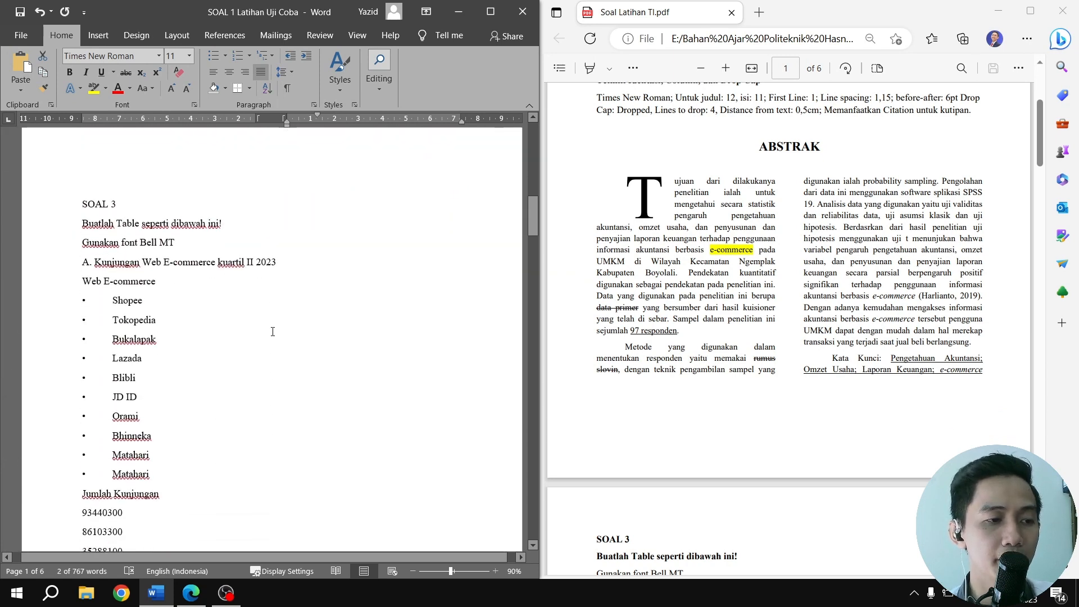
pyautogui.scroll(-8, 605, 335)
pyautogui.scroll(4, 605, 334)
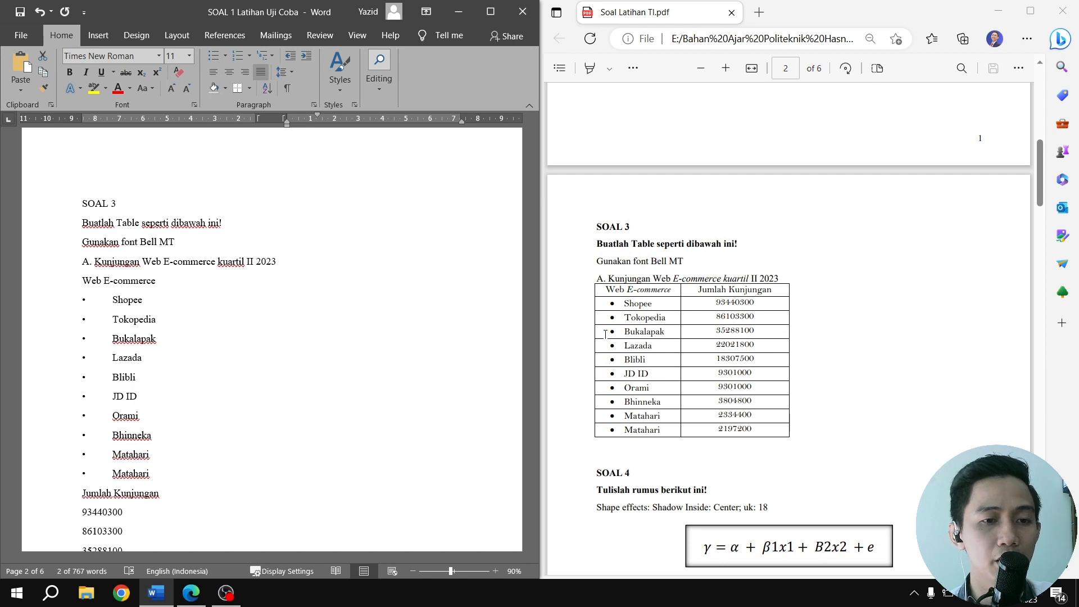
pyautogui.scroll(-2, 692, 321)
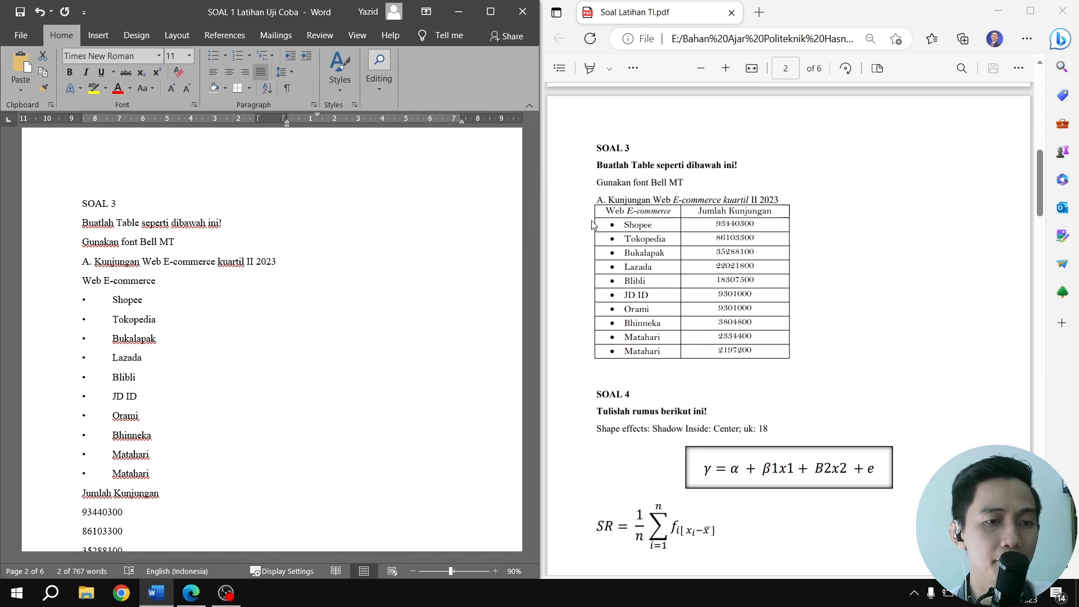
# Add an empty line below "A. Kunjungan Web E-commerce kuartil II 2023" and insert a table of 2 columns by 8 rows there
pyautogui.click(295, 257)
pyautogui.press('Return')
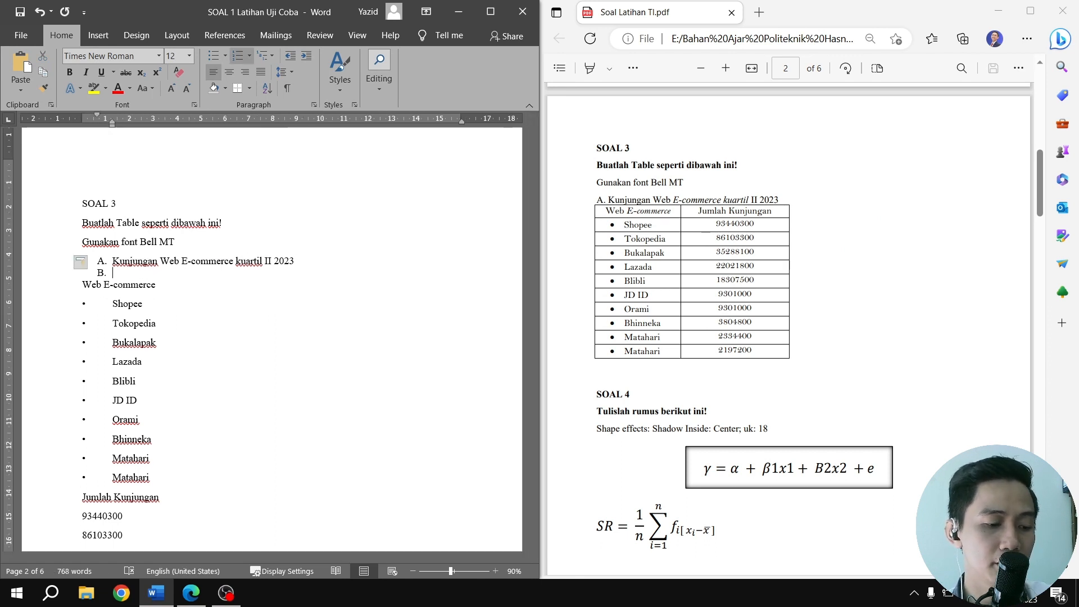
pyautogui.click(102, 42)
pyautogui.click(63, 92)
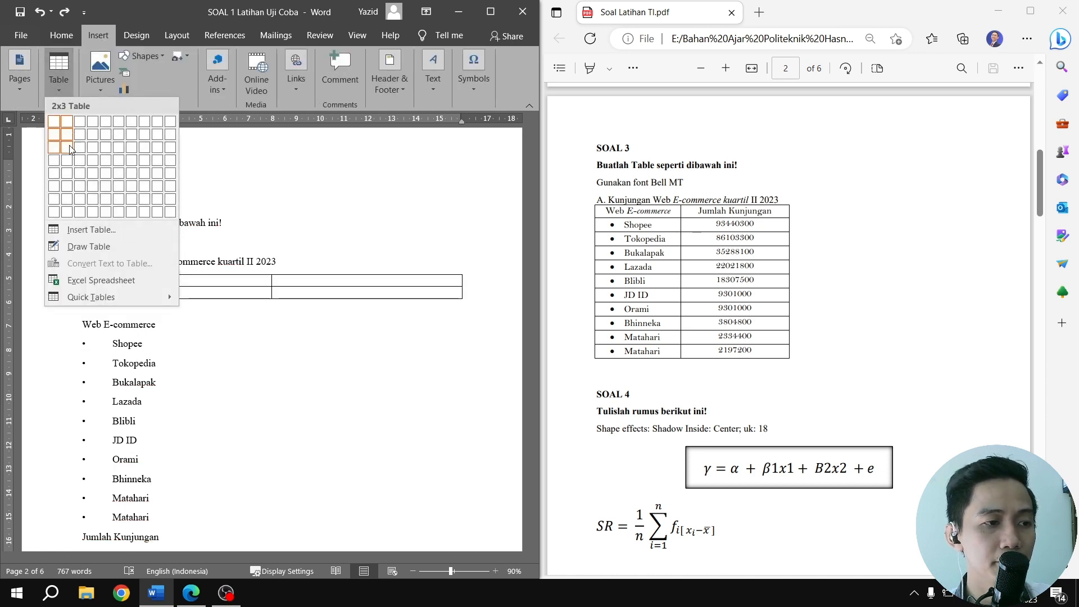
pyautogui.click(66, 213)
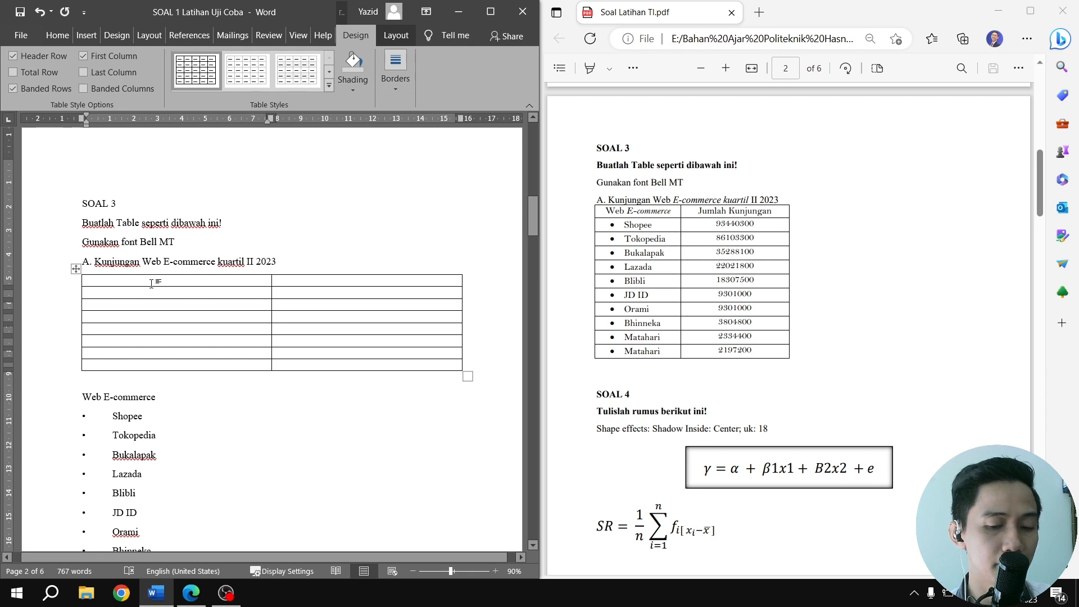
# Insert three more rows below the last row of the SOAL 3 table
pyautogui.press('Down')
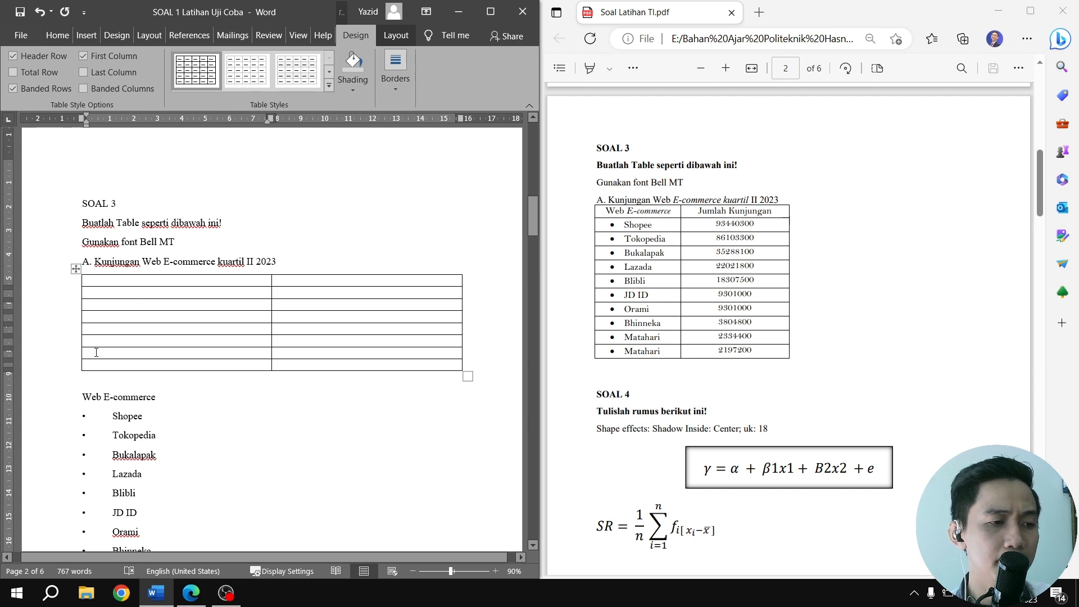
pyautogui.moveTo(96, 343); pyautogui.dragTo(343, 364)
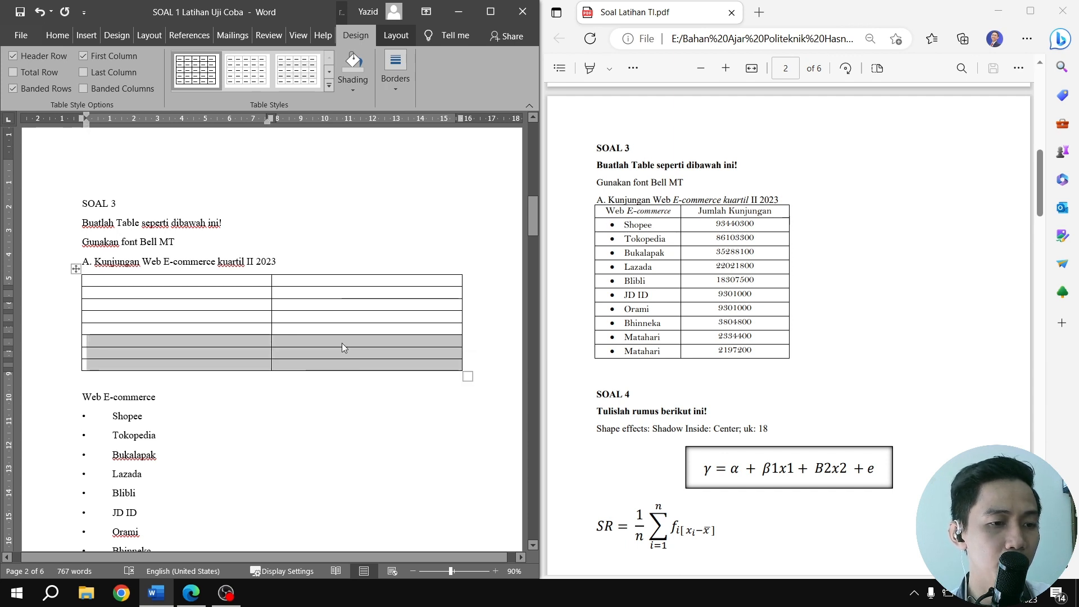
pyautogui.rightClick(437, 345)
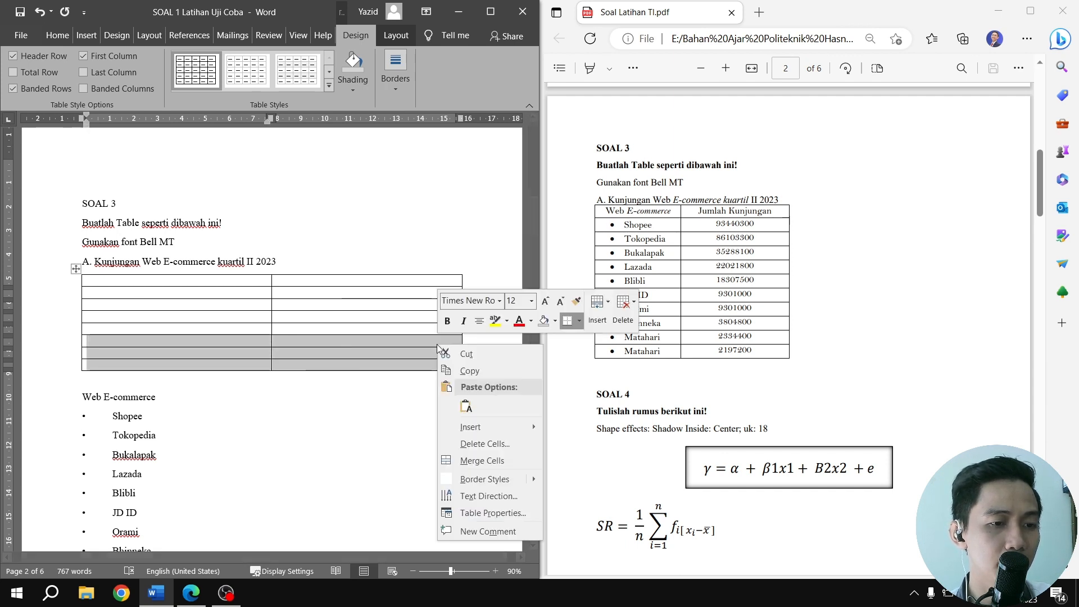
pyautogui.moveTo(477, 429)
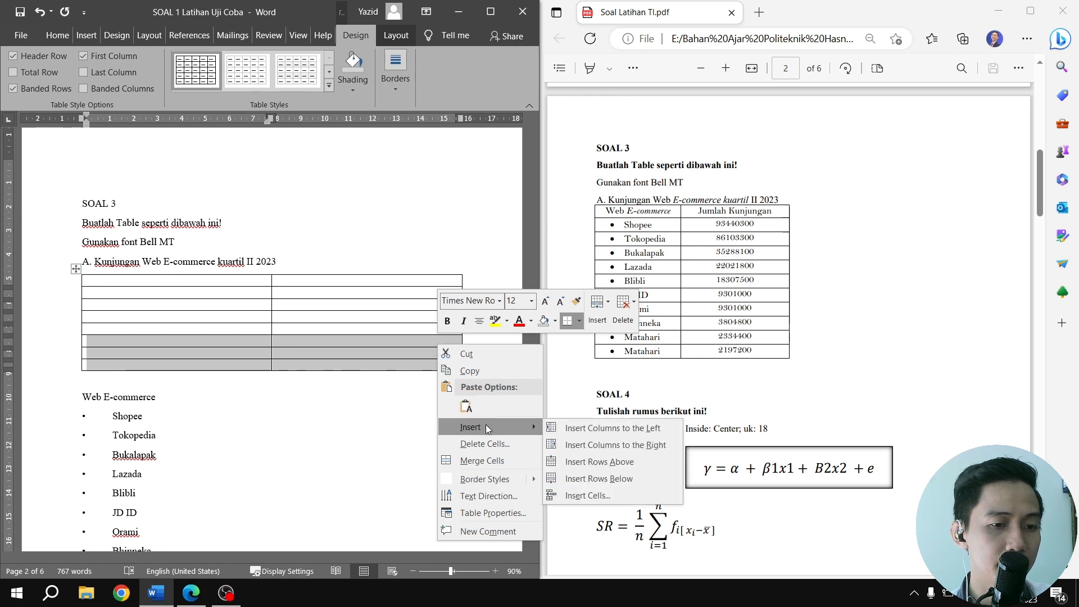
pyautogui.click(579, 477)
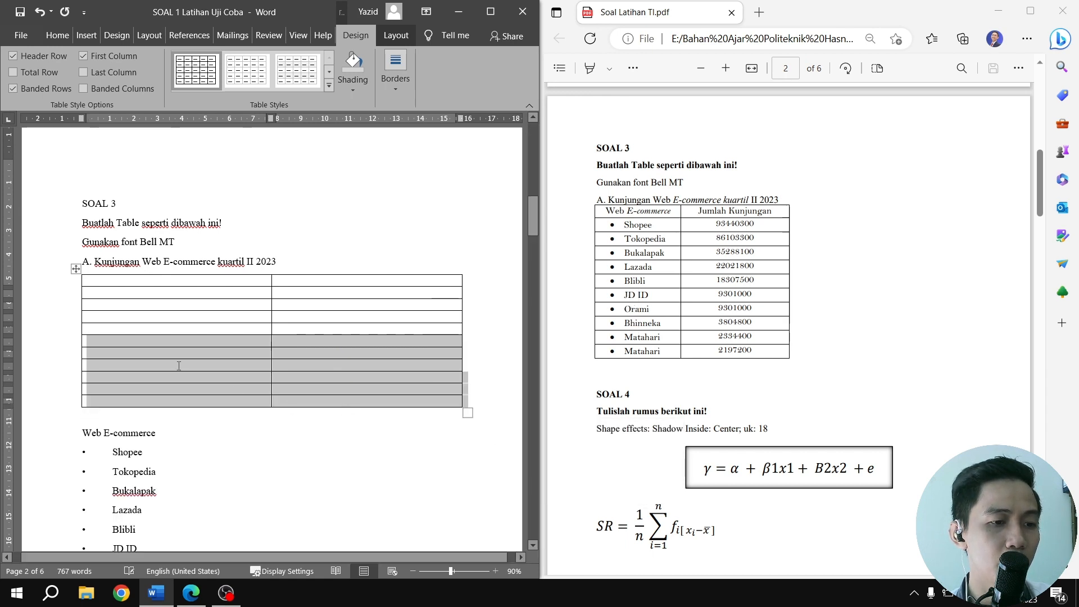
pyautogui.click(199, 338)
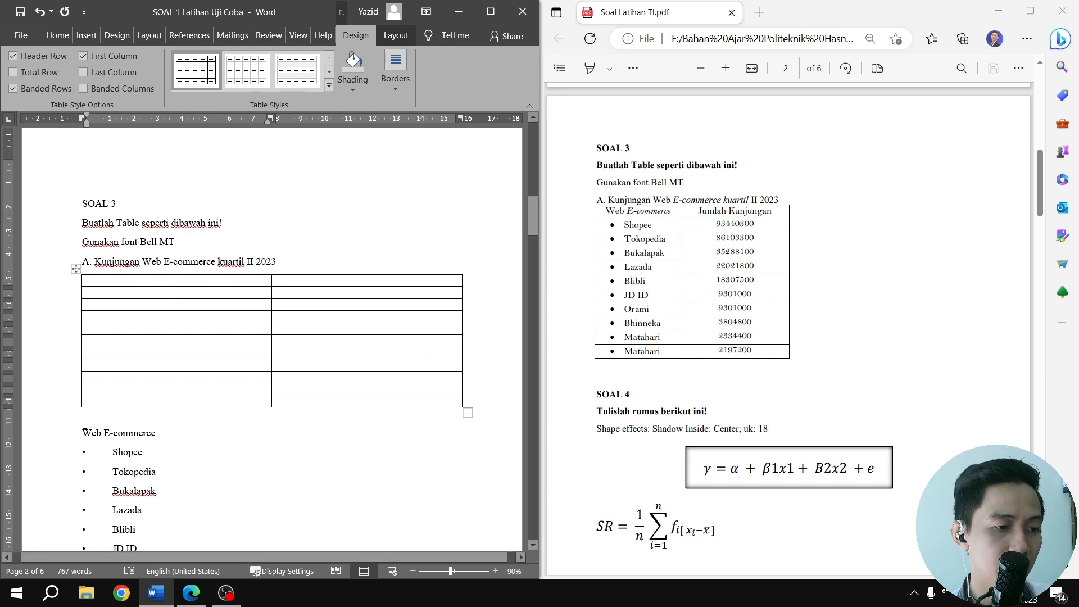
# Move the heading "Web E-commerce" from below the table into the table's first cell
pyautogui.moveTo(84, 433); pyautogui.dragTo(157, 433)
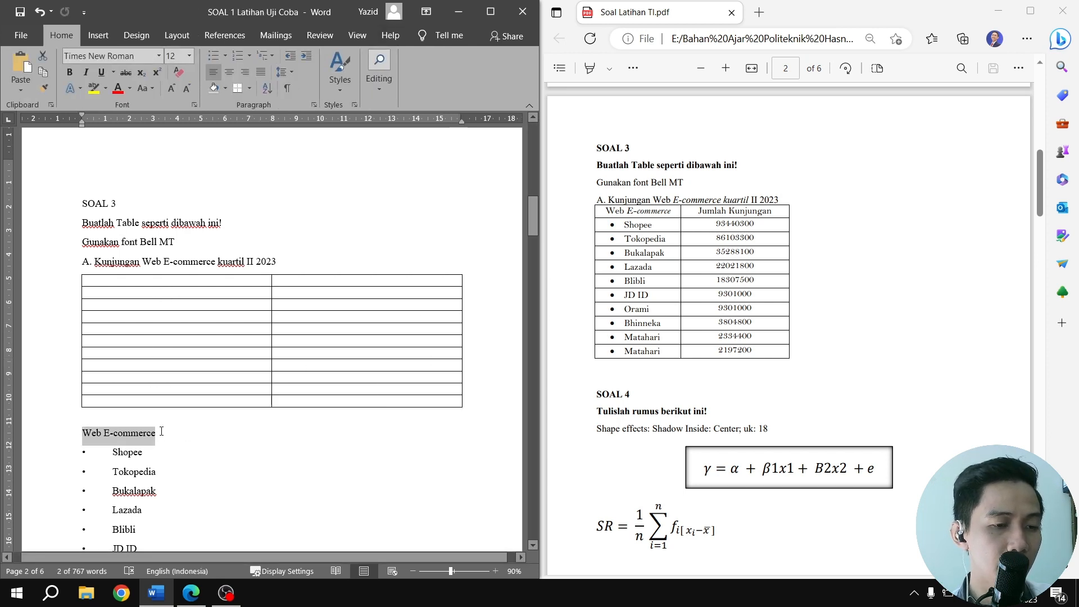
pyautogui.hotkey('ctrl', 'c')
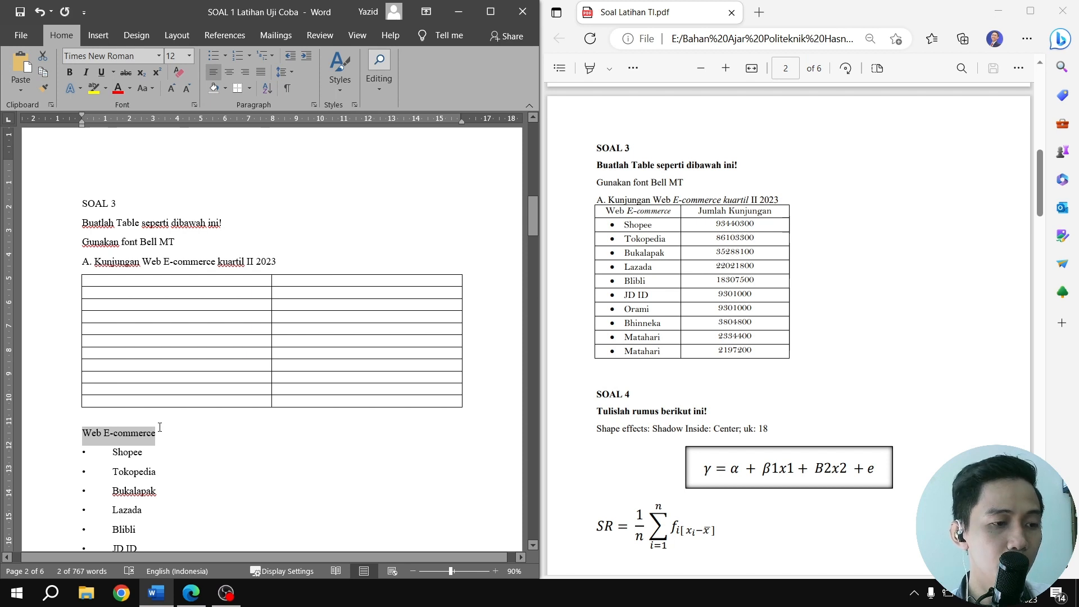
pyautogui.press('Delete')
pyautogui.click(148, 282)
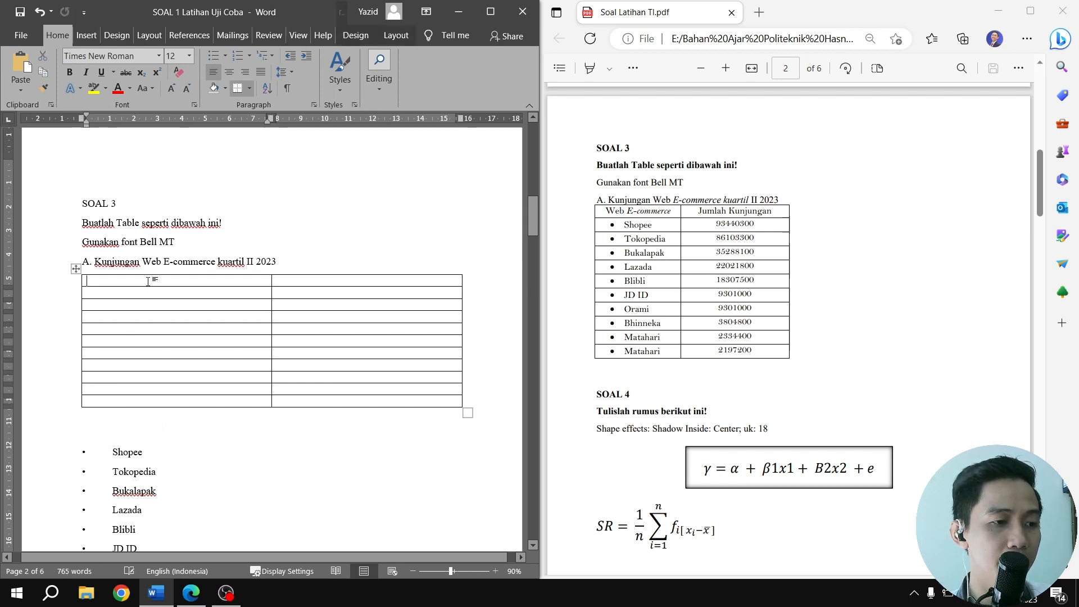
pyautogui.hotkey('ctrl', 'v')
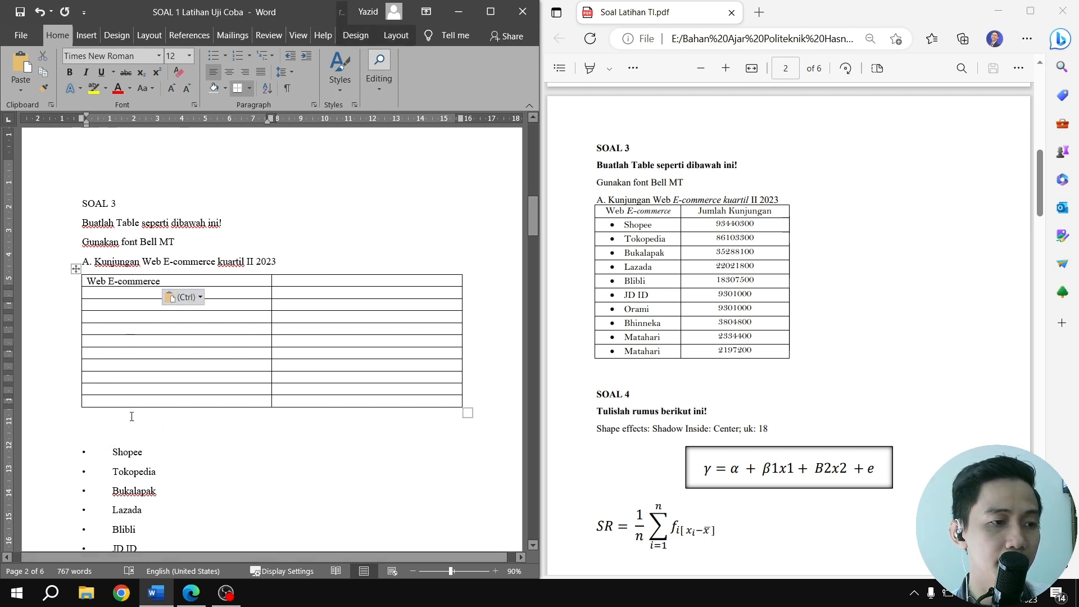
# Copy the bulleted store list from Shopee to the last Matahari and paste it over the ten first-column cells under Web E-commerce
pyautogui.scroll(-3, 115, 330)
pyautogui.moveTo(115, 331); pyautogui.dragTo(159, 509)
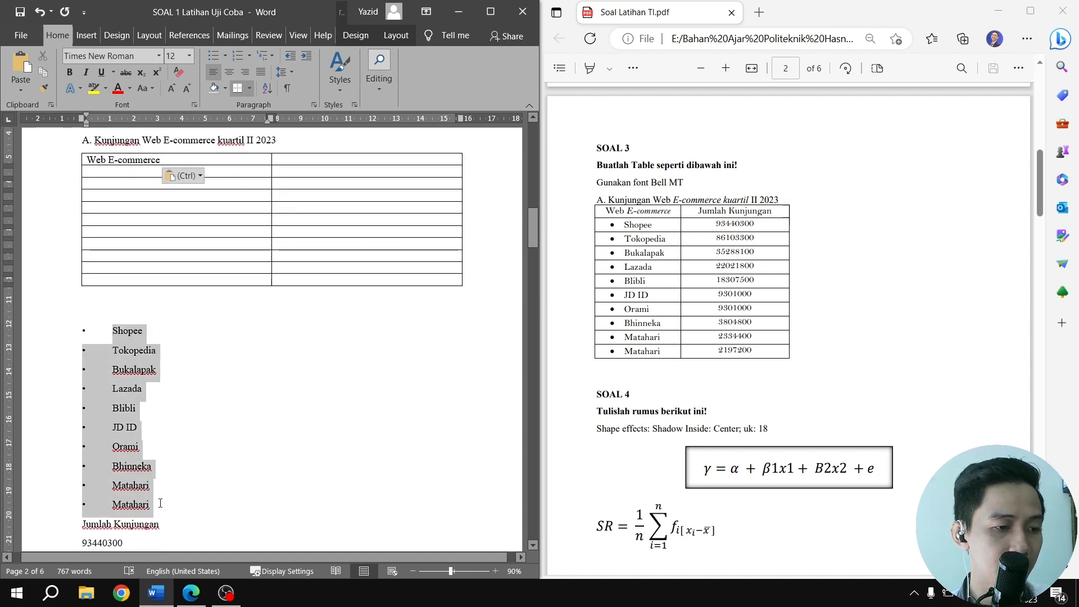
pyautogui.hotkey('ctrl', 'c')
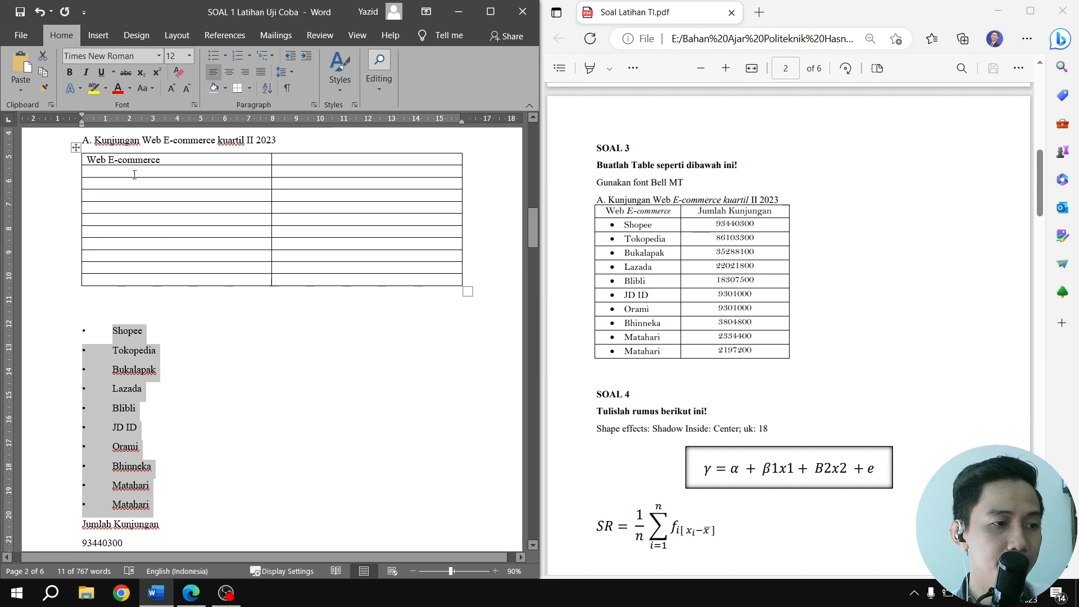
pyautogui.moveTo(129, 171); pyautogui.dragTo(138, 282)
pyautogui.hotkey('ctrl', 'v')
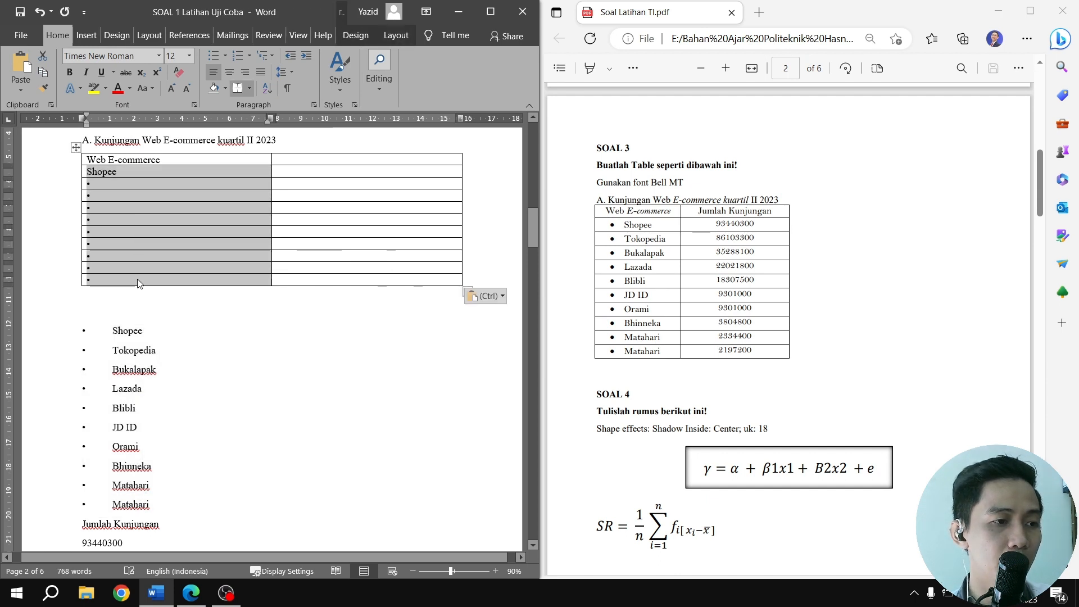
# Try to paste the list entries from Tokopedia to the last Matahari into the cell below Shopee, and undo the paste
pyautogui.click(115, 350)
pyautogui.moveTo(116, 350); pyautogui.dragTo(155, 506)
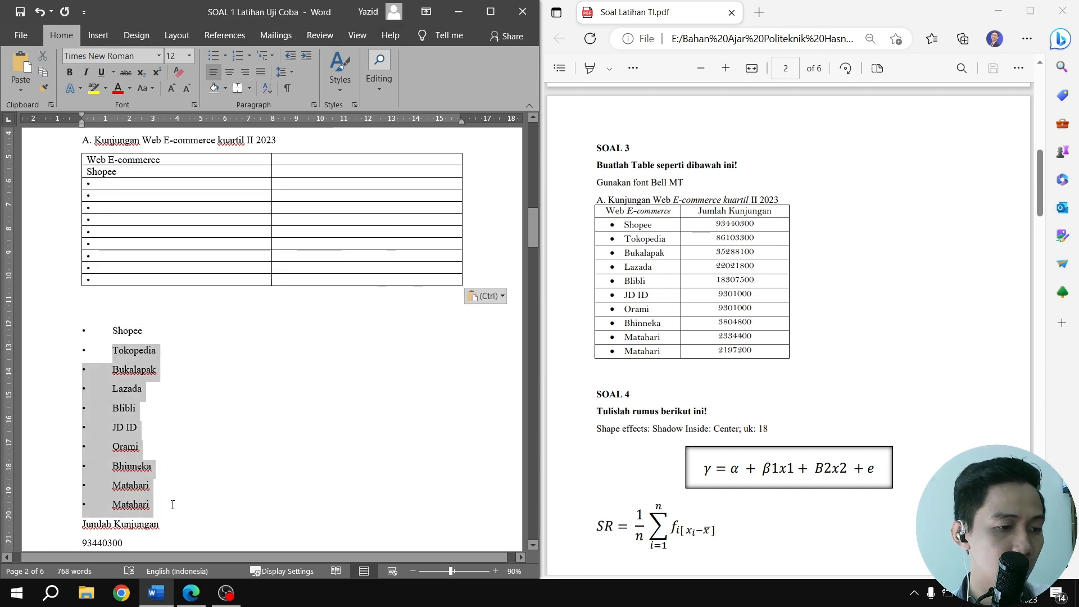
pyautogui.hotkey('ctrl', 'c')
pyautogui.click(108, 181)
pyautogui.hotkey('ctrl', 'v')
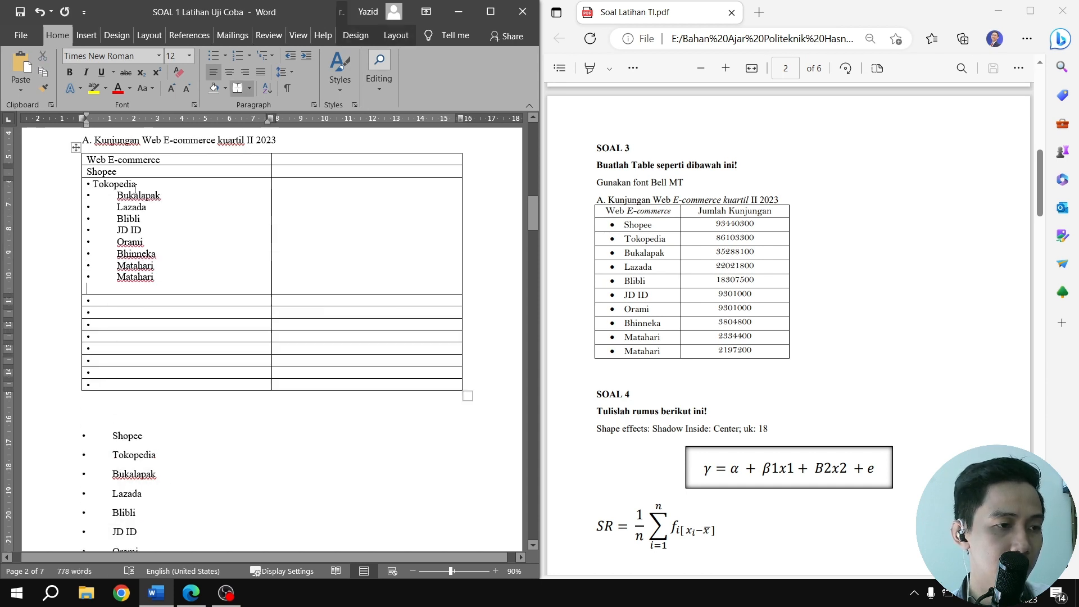
pyautogui.hotkey('ctrl', 'z')
# Copy Tokopedia from the list below the table into the cell under Shopee, and remove that cell's bullet
pyautogui.doubleClick(115, 351)
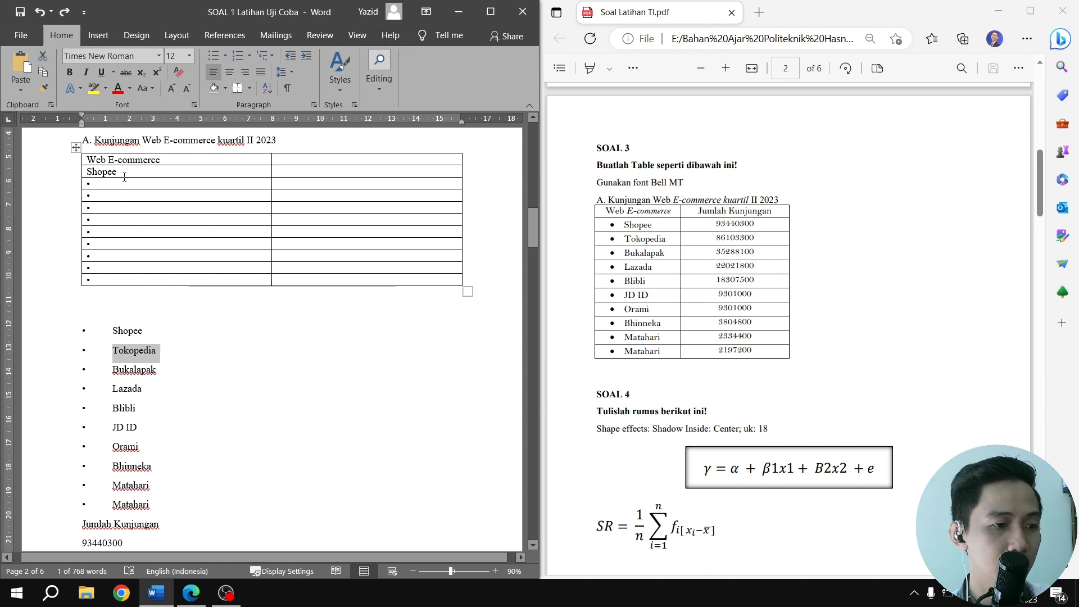
pyautogui.moveTo(124, 172); pyautogui.dragTo(86, 172)
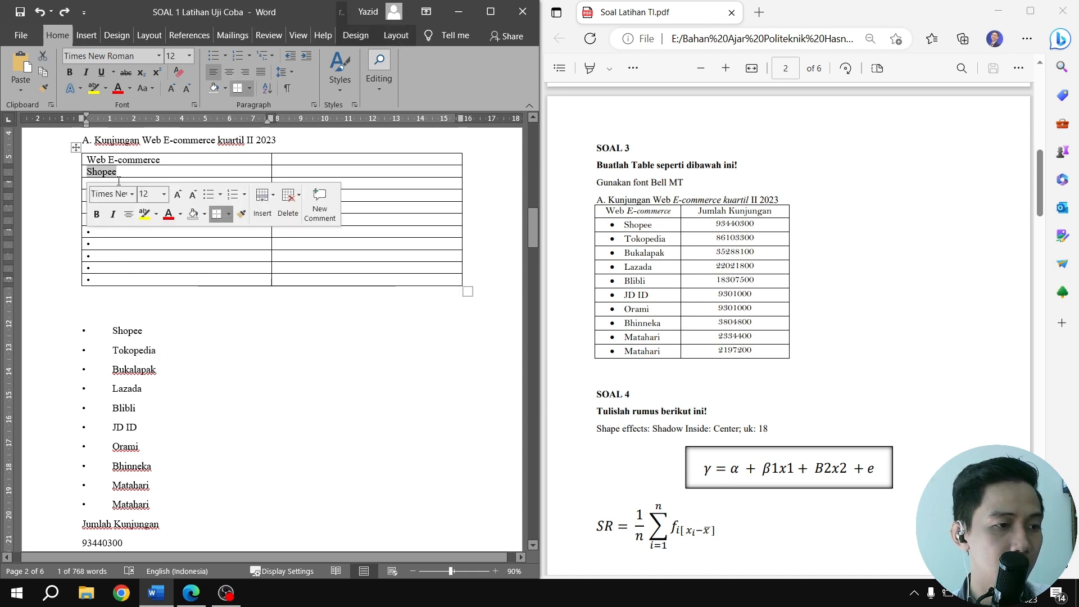
pyautogui.click(160, 174)
pyautogui.click(160, 179)
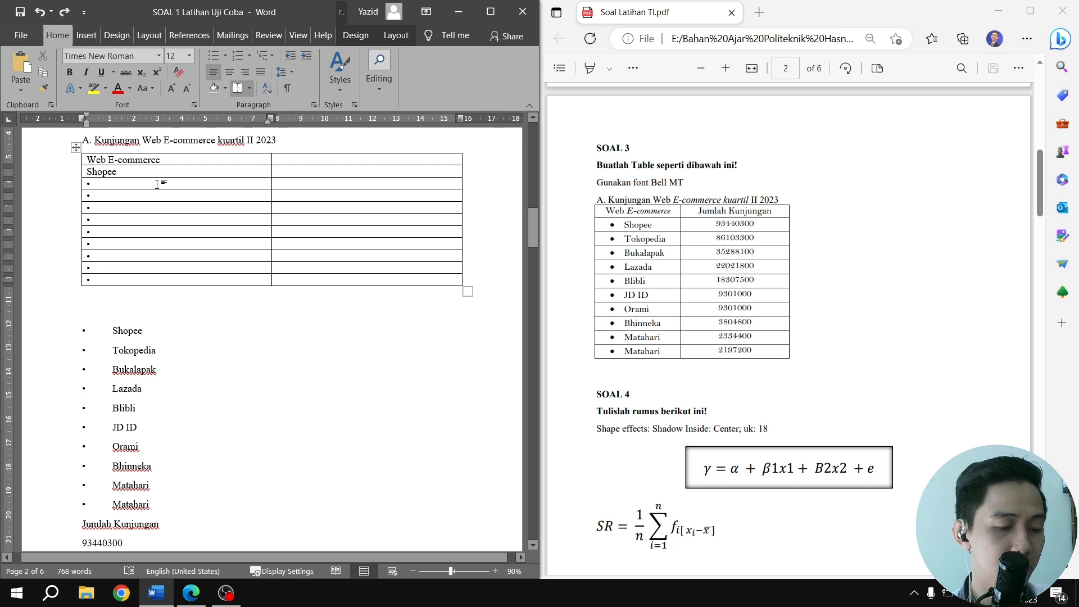
pyautogui.hotkey('ctrl', 'v')
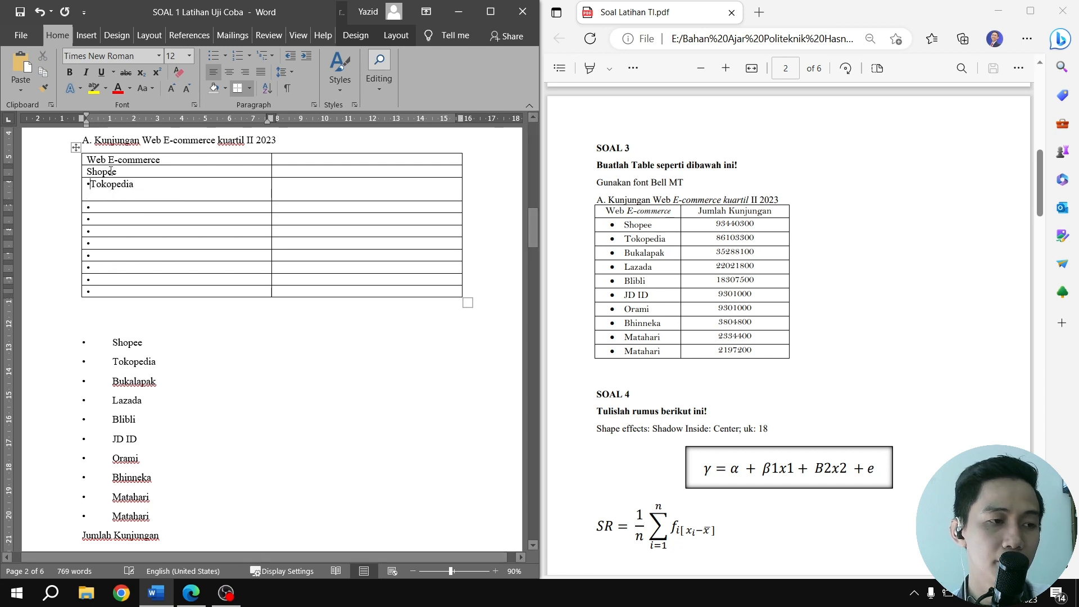
pyautogui.press('BackSpace')
# Remove the bullets from the empty first-column cells and delete the blank line beneath Tokopedia in its cell
pyautogui.moveTo(104, 207); pyautogui.dragTo(107, 291)
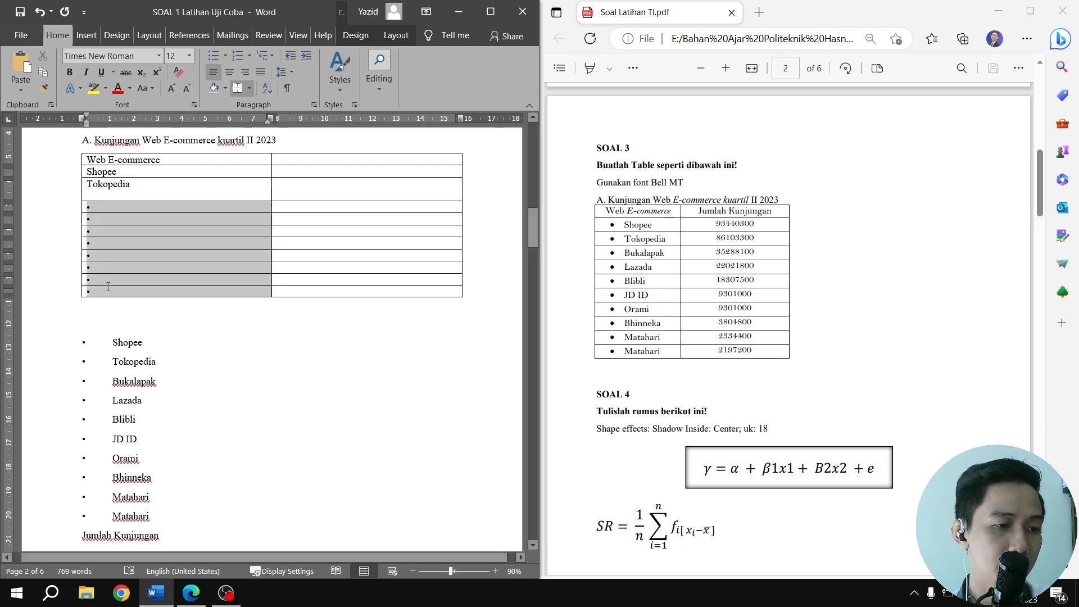
pyautogui.press('BackSpace')
pyautogui.click(275, 319)
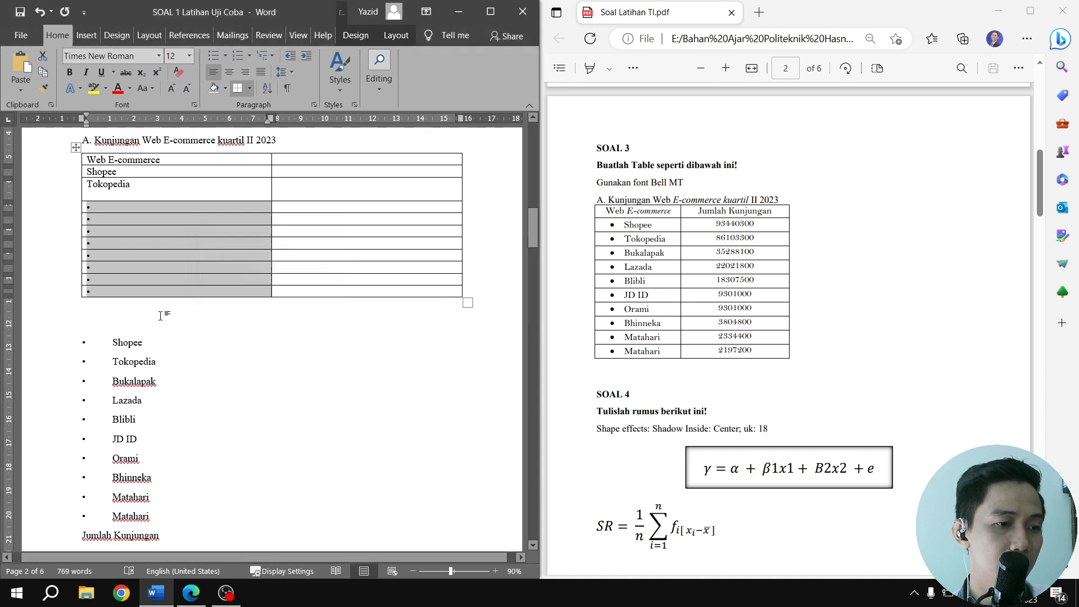
pyautogui.click(112, 293)
pyautogui.click(100, 279)
pyautogui.press('BackSpace')
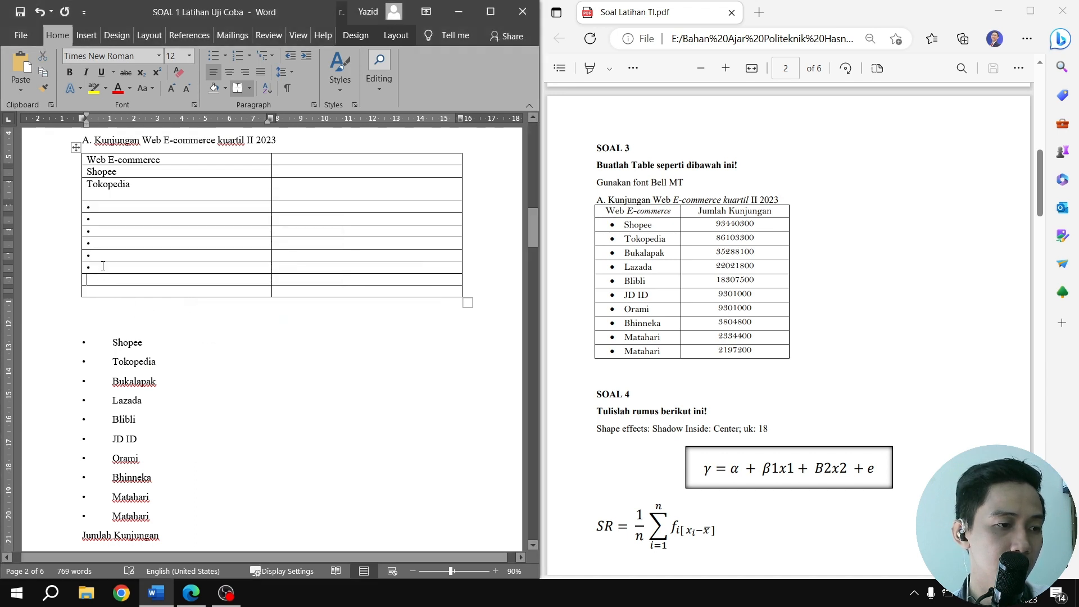
pyautogui.click(101, 265)
pyautogui.press('BackSpace')
pyautogui.click(102, 254)
pyautogui.press('BackSpace')
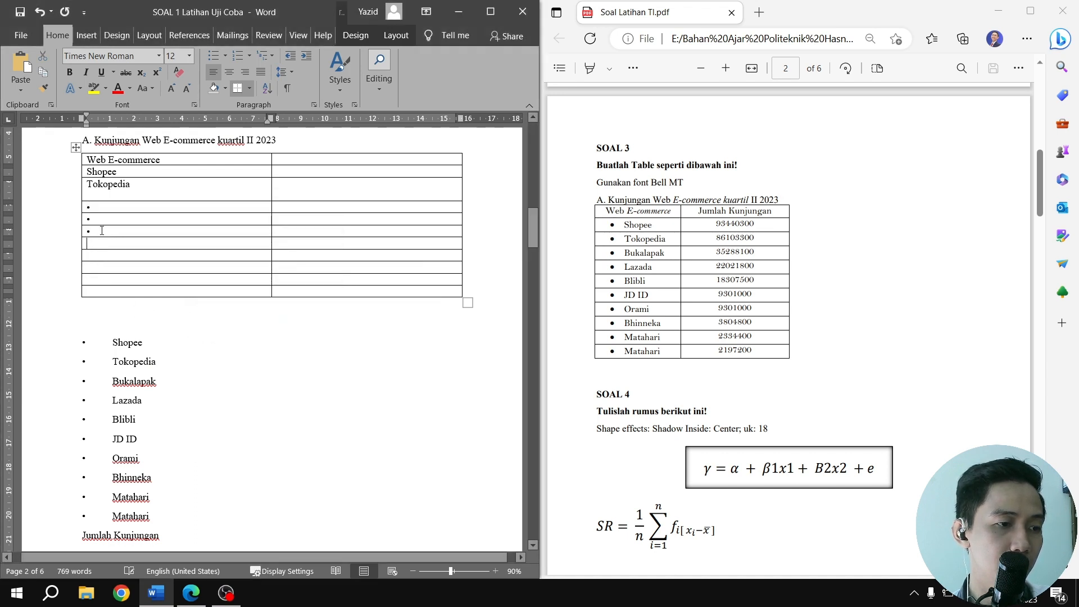
pyautogui.click(102, 230)
pyautogui.press('BackSpace')
pyautogui.click(100, 219)
pyautogui.press('BackSpace')
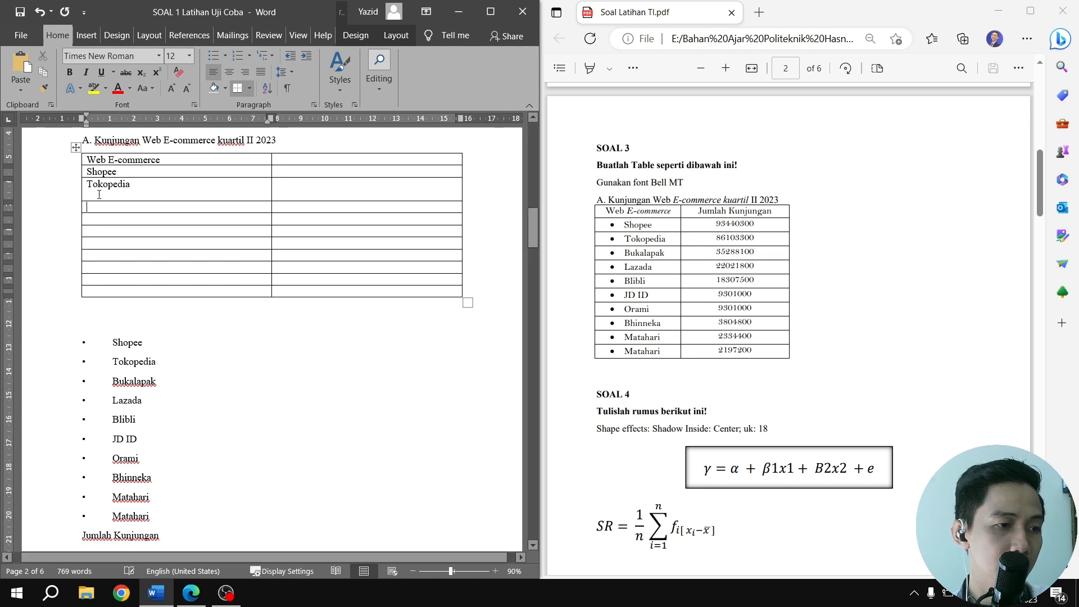
pyautogui.press('BackSpace')
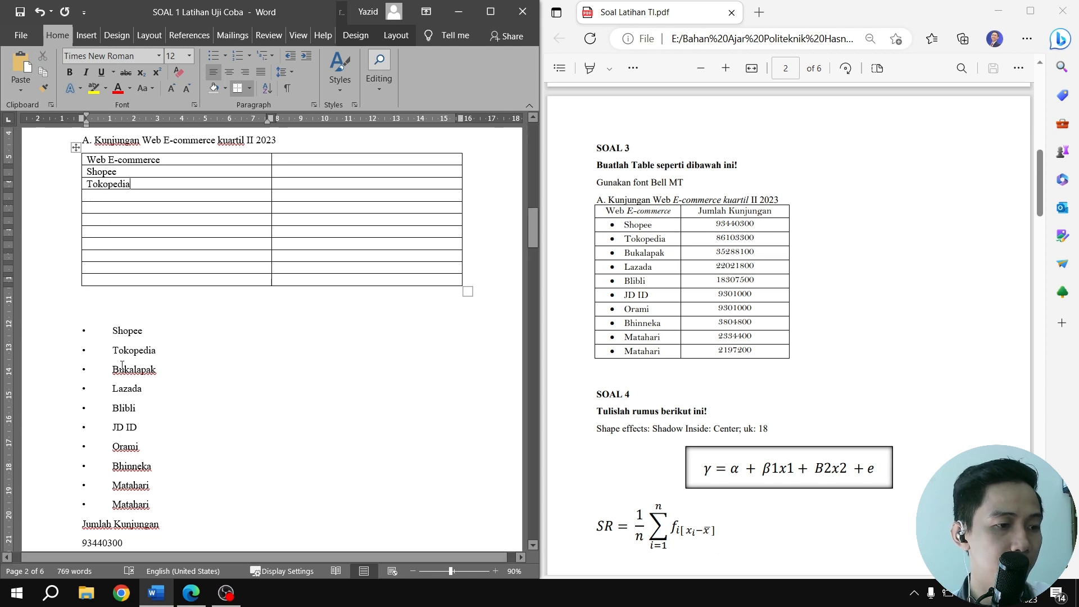
# Copy Bukalapak from the list into the table cell below Tokopedia
pyautogui.doubleClick(122, 365)
pyautogui.hotkey('ctrl', 'c')
pyautogui.click(144, 195)
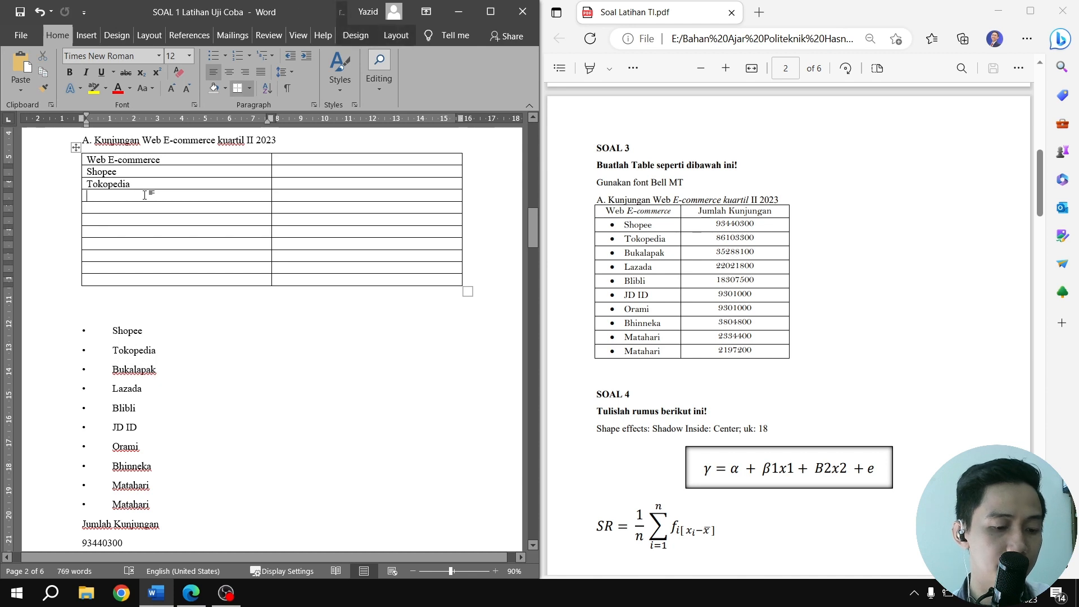
pyautogui.hotkey('ctrl', 'v')
pyautogui.doubleClick(129, 391)
pyautogui.hotkey('ctrl', 'v')
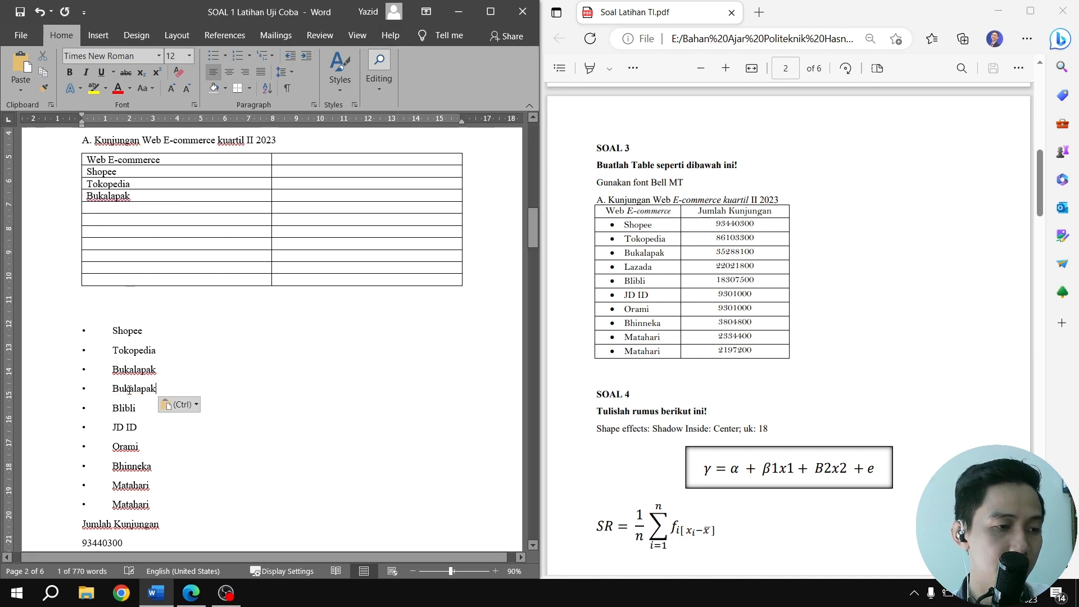
pyautogui.hotkey('ctrl', 'v')
pyautogui.hotkey('ctrl', 'z')
pyautogui.hotkey('ctrl', 'z')
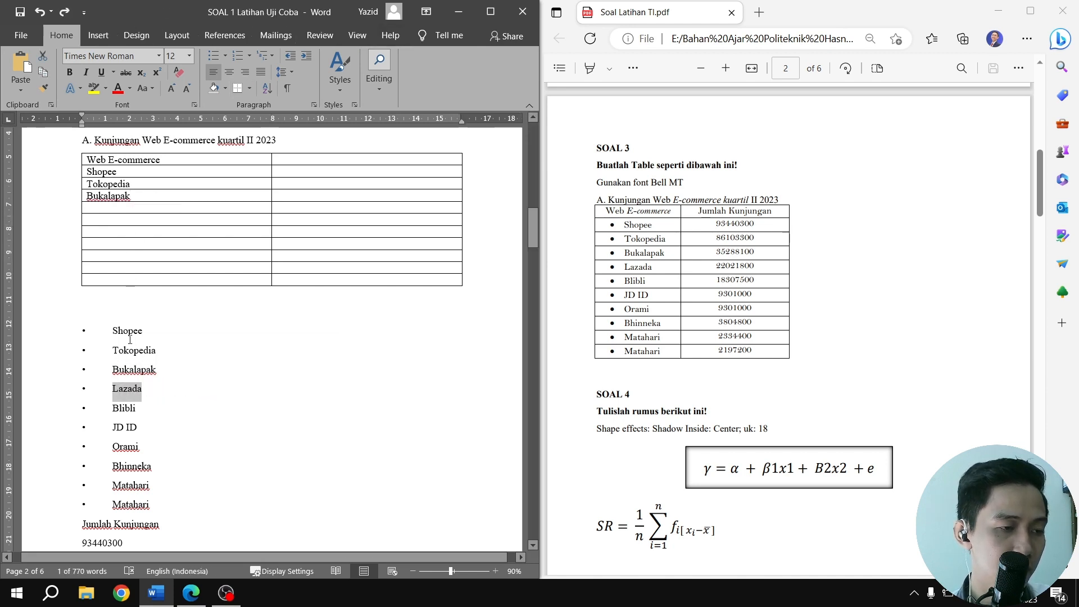
# Fill the two table cells below Bukalapak with Lazada and Blibli copied from the list
pyautogui.click(118, 212)
pyautogui.hotkey('ctrl', 'v')
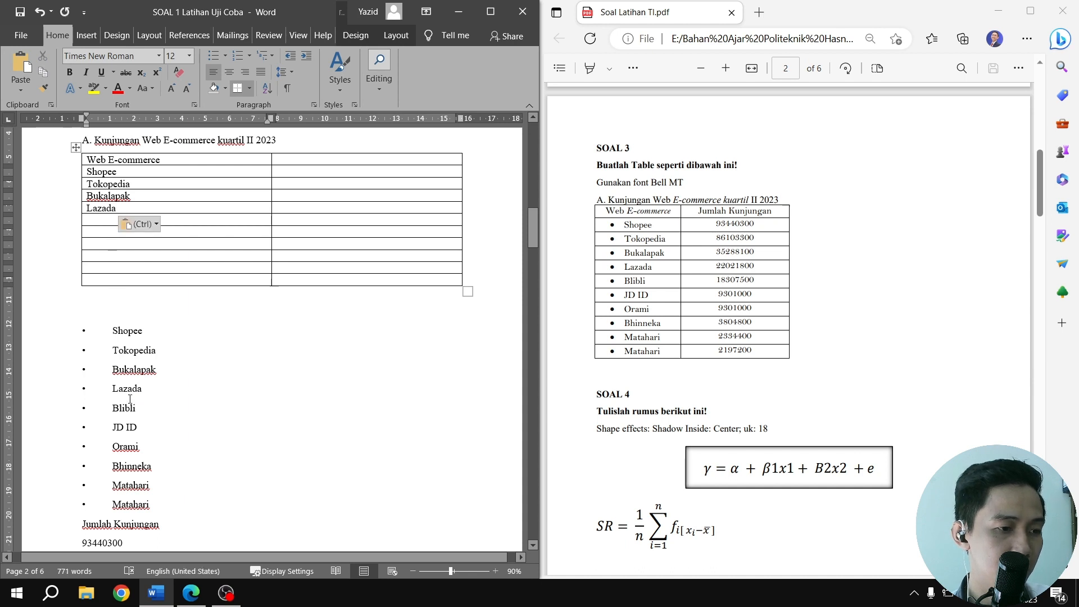
pyautogui.doubleClick(125, 408)
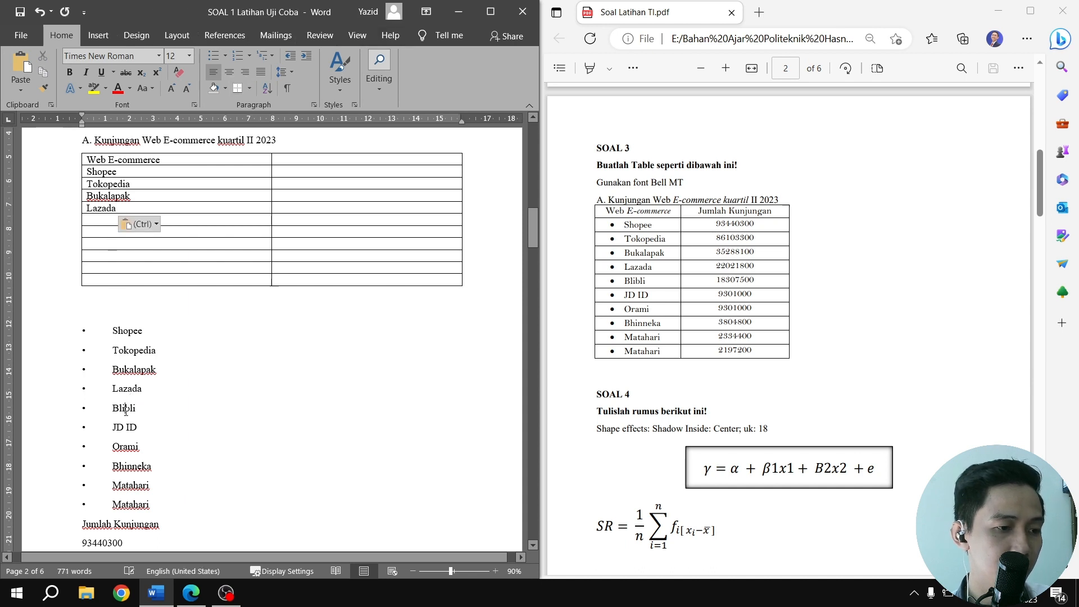
pyautogui.hotkey('ctrl', 'c')
pyautogui.click(102, 219)
pyautogui.hotkey('ctrl', 'v')
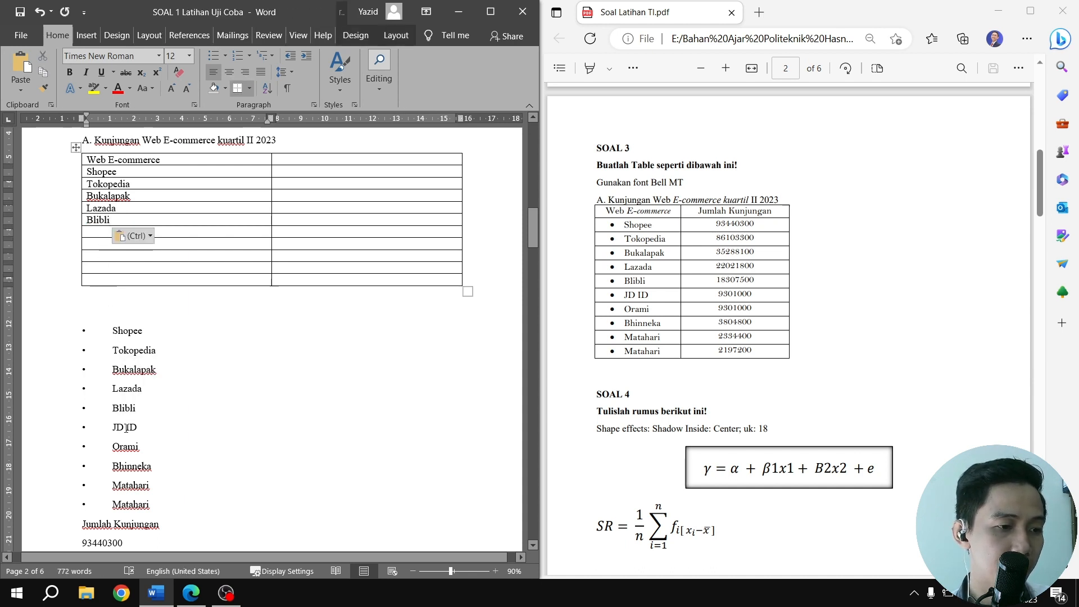
# Copy JD ID and Orami from the list into the two table cells below Blibli
pyautogui.doubleClick(119, 428)
pyautogui.hotkey('ctrl', 'c')
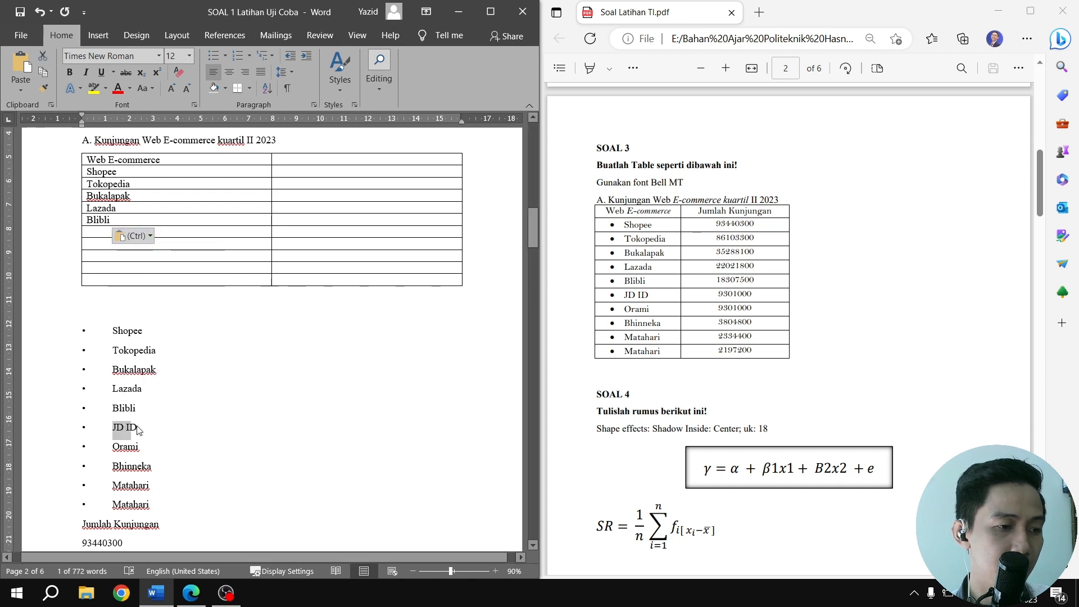
pyautogui.click(107, 233)
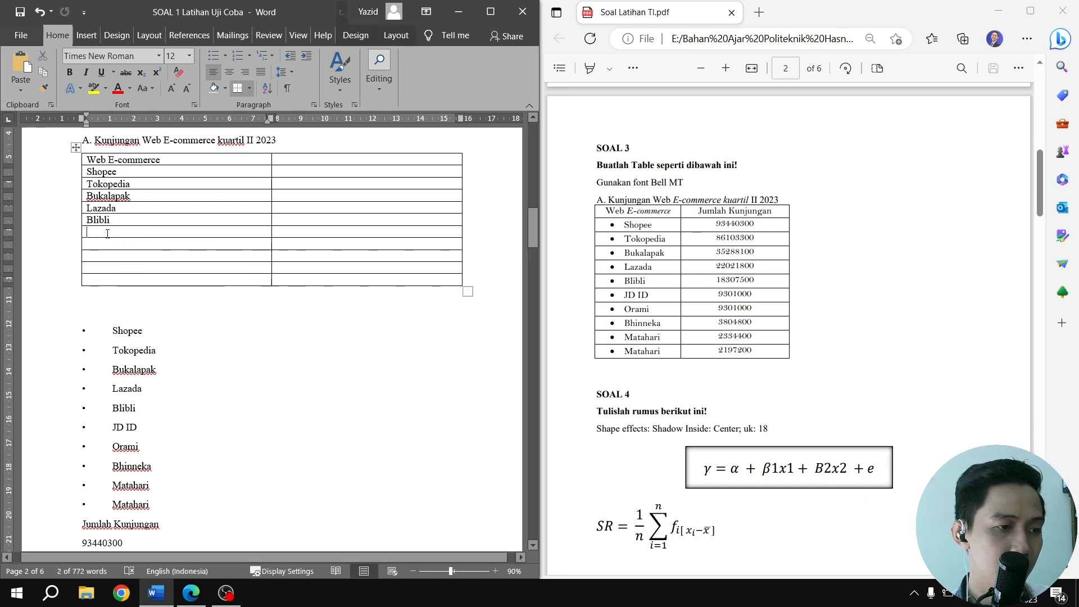
pyautogui.hotkey('ctrl', 'v')
pyautogui.scroll(-3, 128, 356)
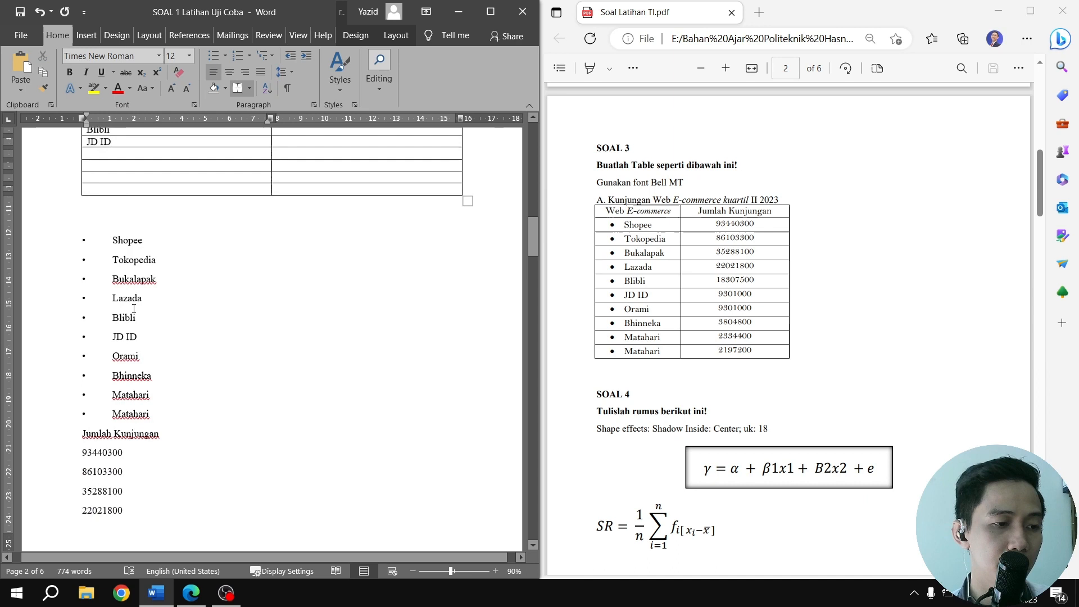
pyautogui.doubleClick(128, 355)
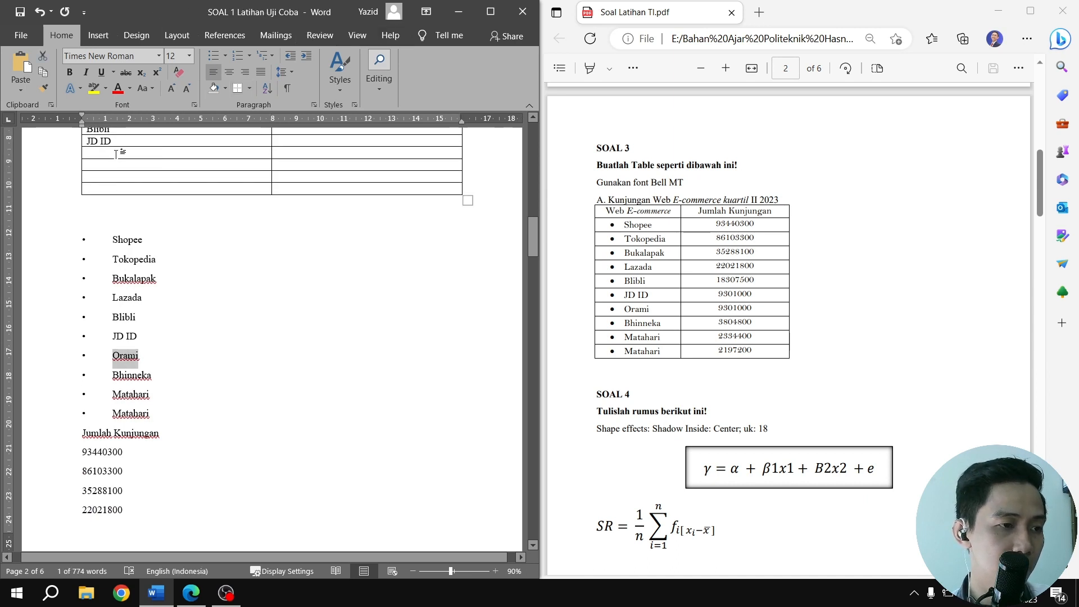
pyautogui.click(117, 154)
pyautogui.hotkey('ctrl', 'v')
# Copy Bhinneka into the cell below Orami and Matahari into each of the last two first-column cells
pyautogui.doubleClick(132, 378)
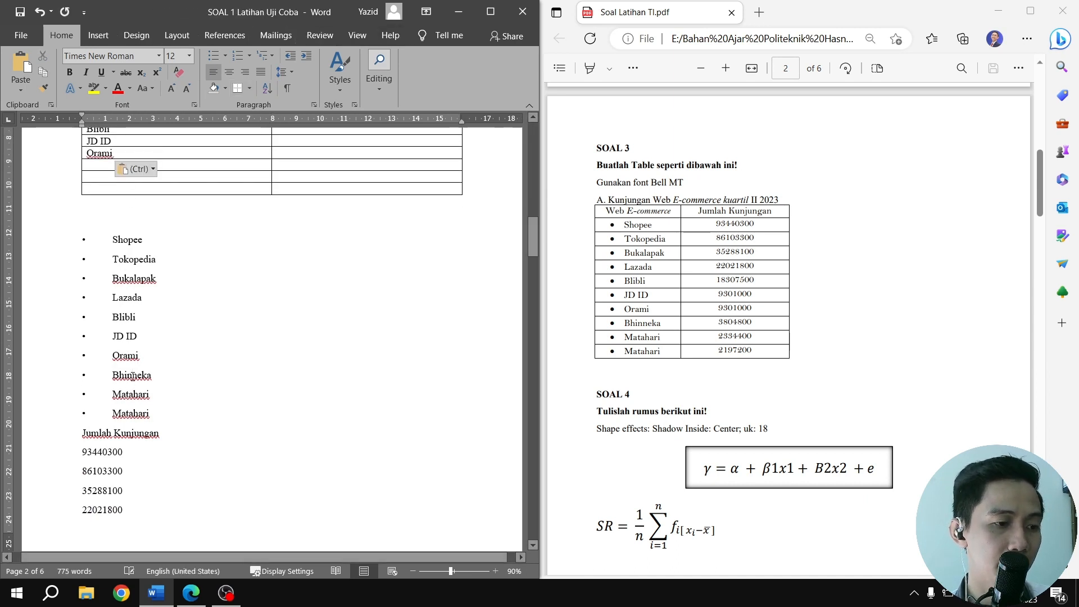
pyautogui.click(100, 167)
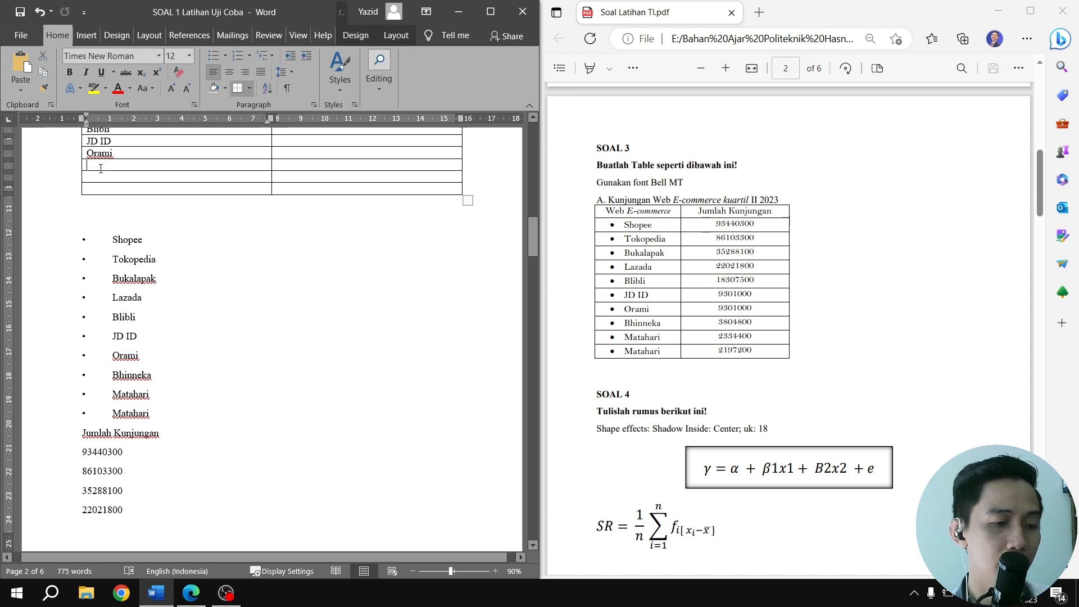
pyautogui.hotkey('ctrl', 'v')
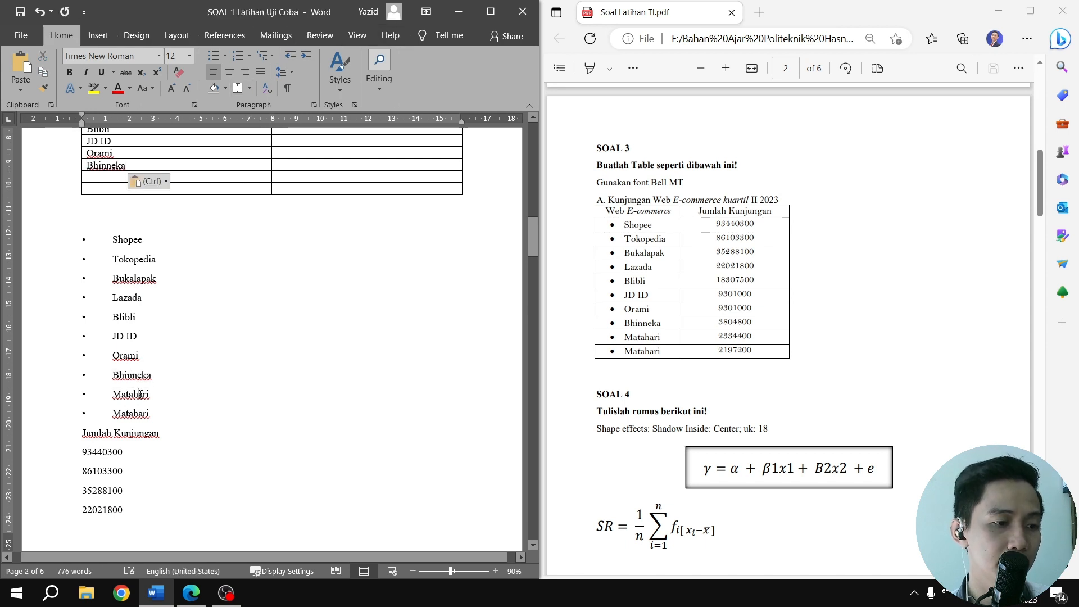
pyautogui.doubleClick(134, 395)
pyautogui.click(112, 175)
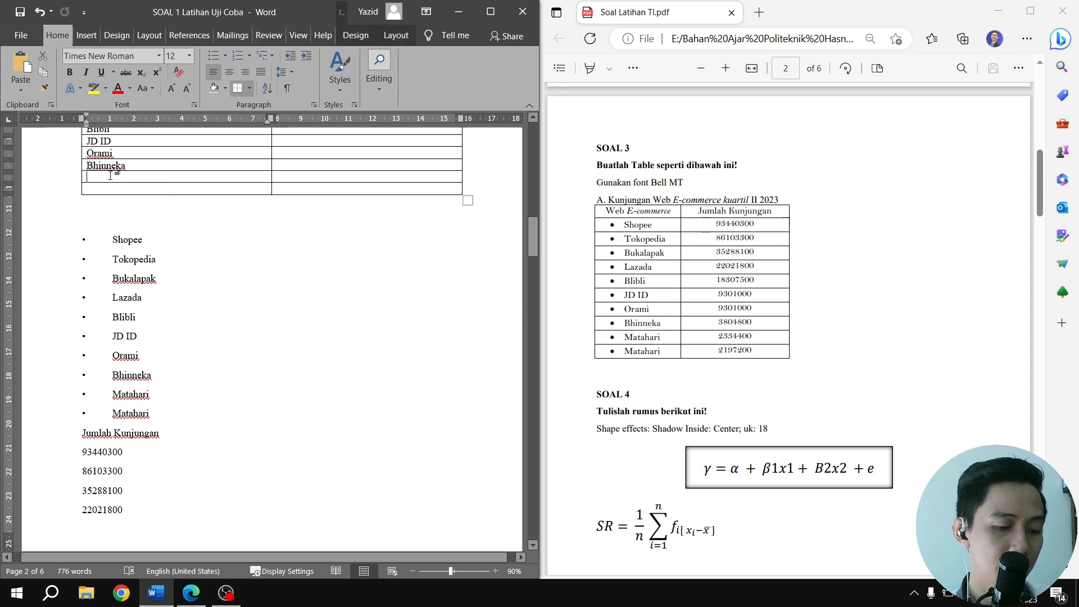
pyautogui.hotkey('ctrl', 'v')
pyautogui.hotkey('ctrl', 'v')
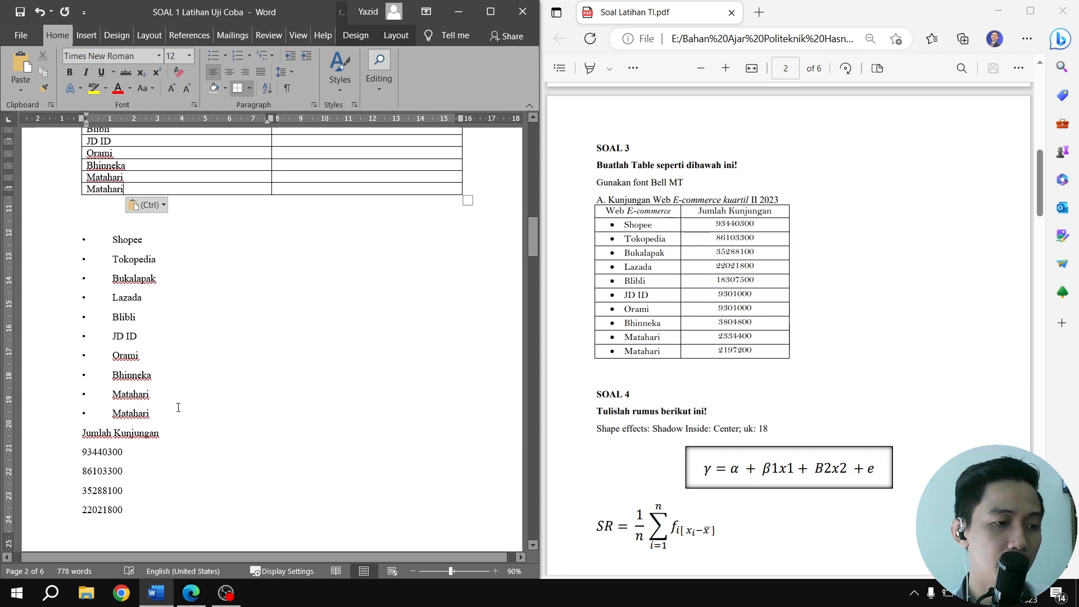
# Delete the leftover bulleted store list and move the heading Jumlah Kunjungan into the second column's top cell without a blank line
pyautogui.moveTo(162, 406); pyautogui.dragTo(80, 213)
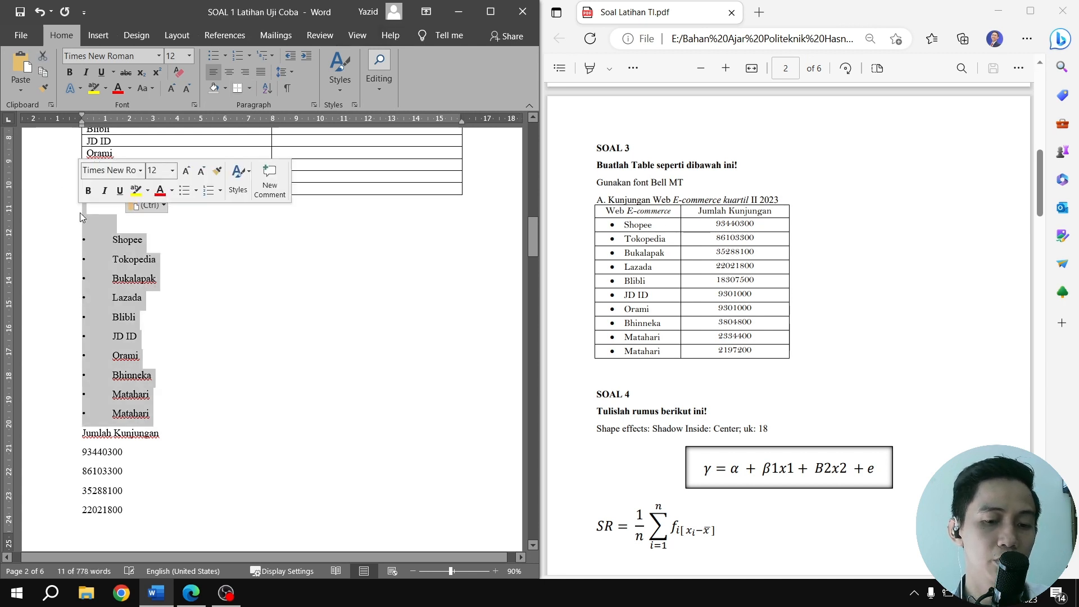
pyautogui.press('Delete')
pyautogui.moveTo(79, 212); pyautogui.dragTo(168, 206)
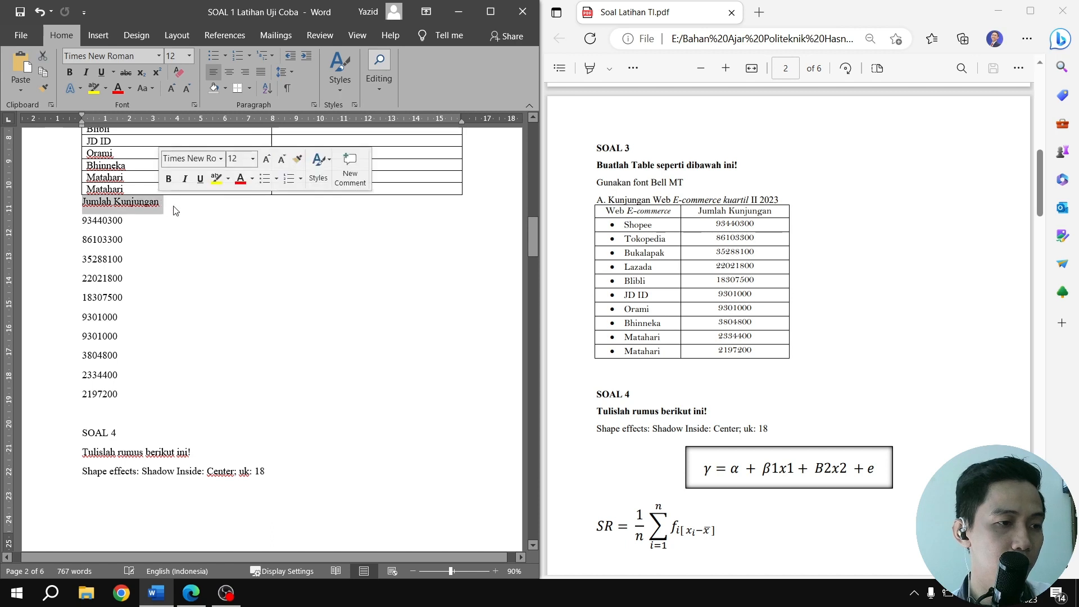
pyautogui.scroll(3, 284, 238)
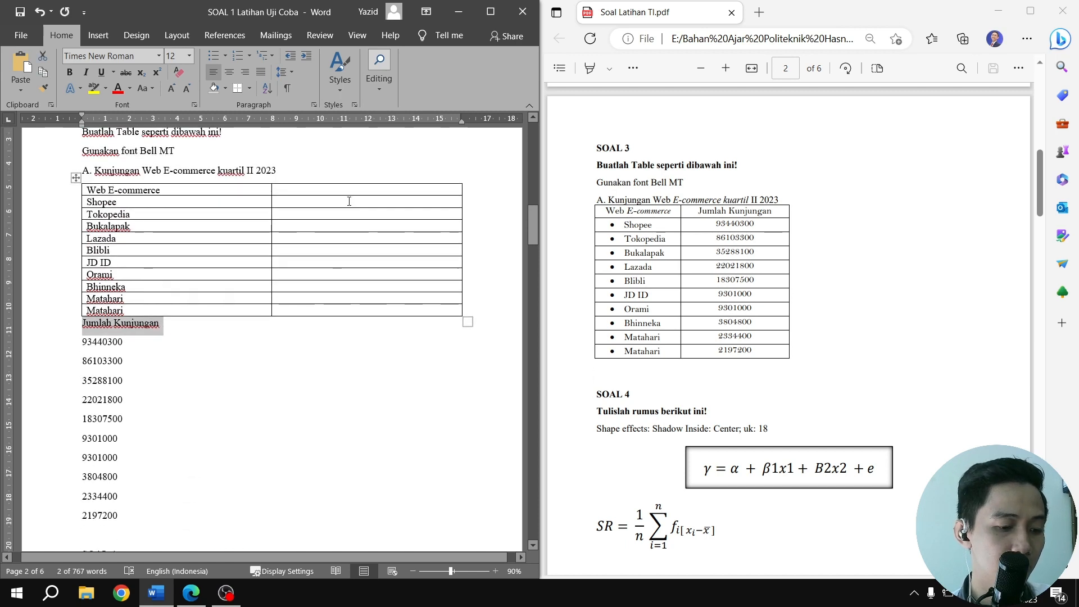
pyautogui.hotkey('ctrl', 'x')
pyautogui.click(338, 192)
pyautogui.hotkey('ctrl', 'v')
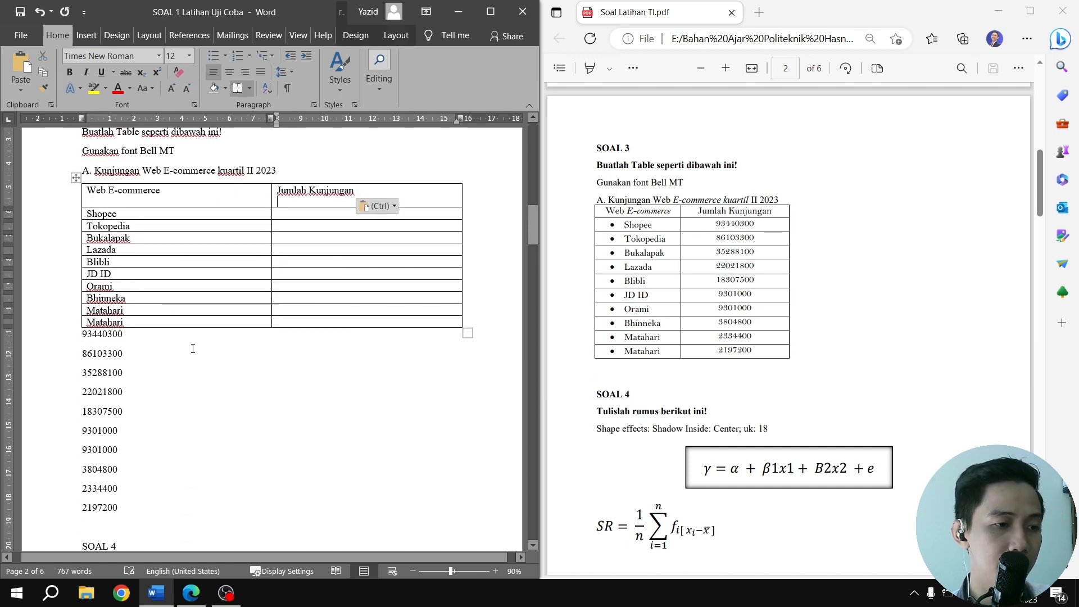
pyautogui.press('BackSpace')
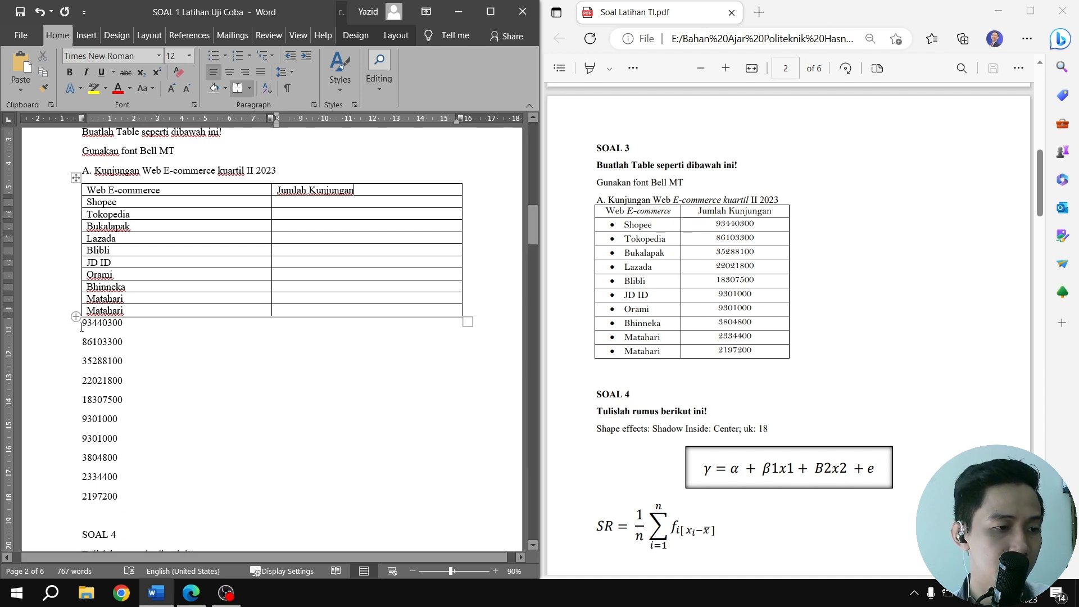
# Copy the ten visit figures from 93440300 to 2197200 into the cells under Jumlah Kunjungan, and delete the originals below the table
pyautogui.moveTo(83, 326); pyautogui.dragTo(118, 474)
pyautogui.moveTo(119, 489); pyautogui.dragTo(119, 498)
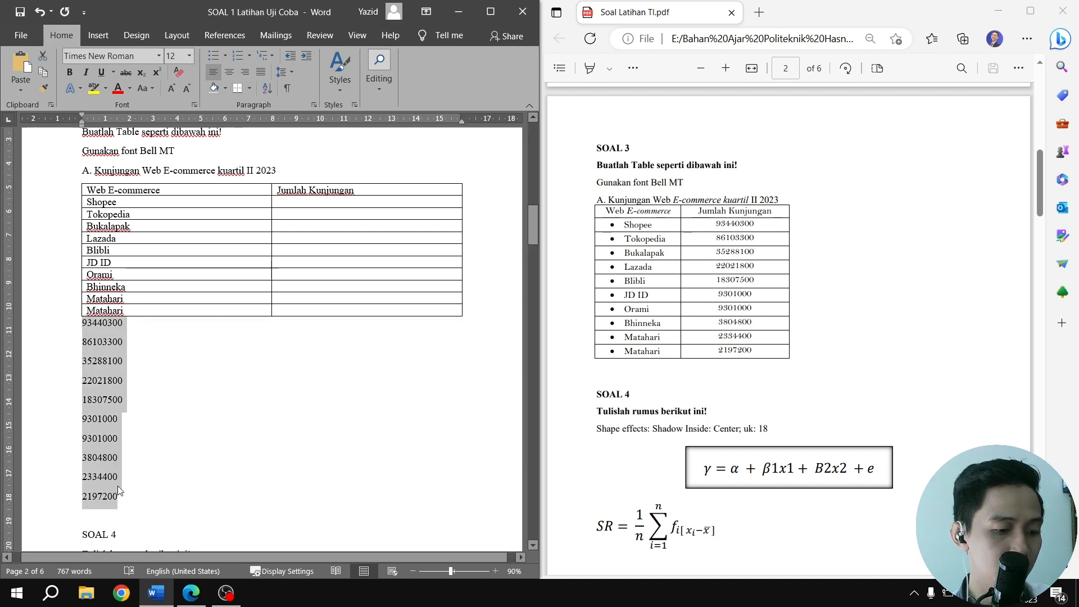
pyautogui.moveTo(331, 201); pyautogui.dragTo(318, 309)
pyautogui.hotkey('ctrl', 'v')
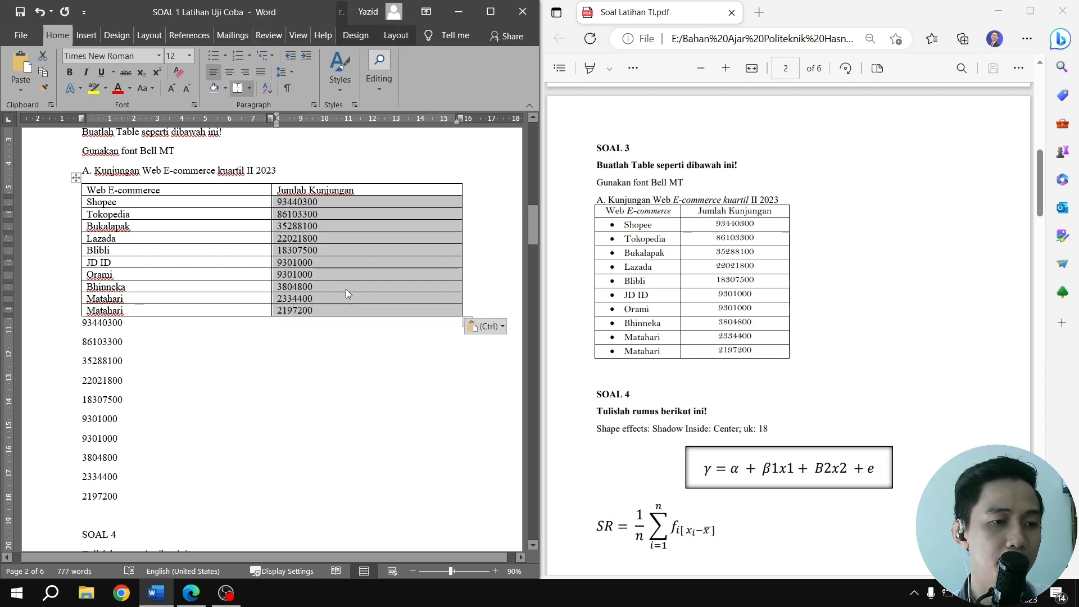
pyautogui.moveTo(130, 498); pyautogui.dragTo(71, 326)
pyautogui.press('Delete')
# Select the whole SOAL 3 table and narrow its first column to about 4.7 cm
pyautogui.scroll(2, 247, 332)
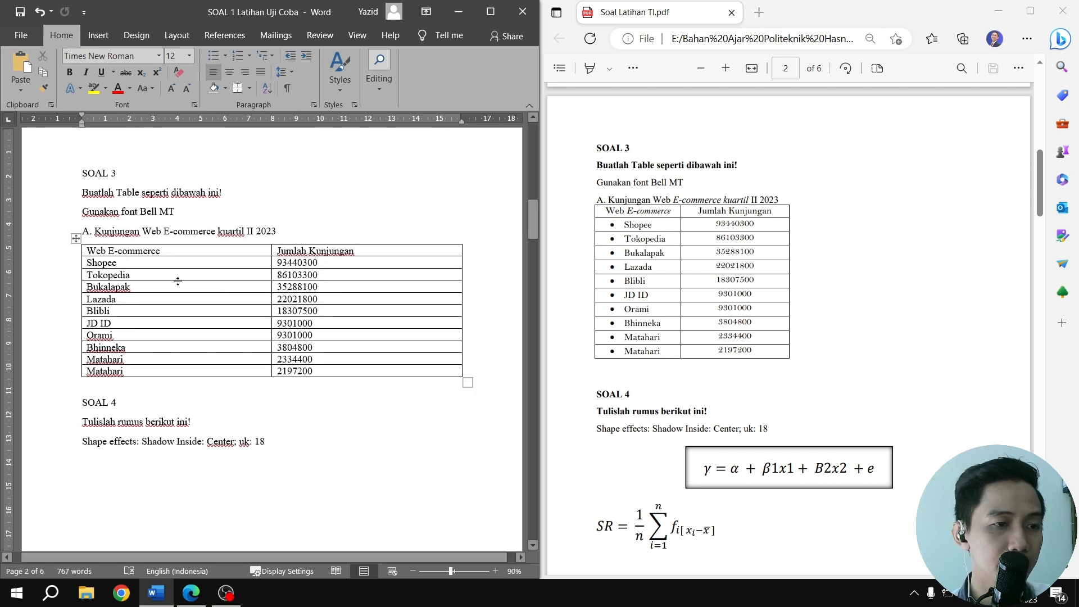
pyautogui.click(76, 238)
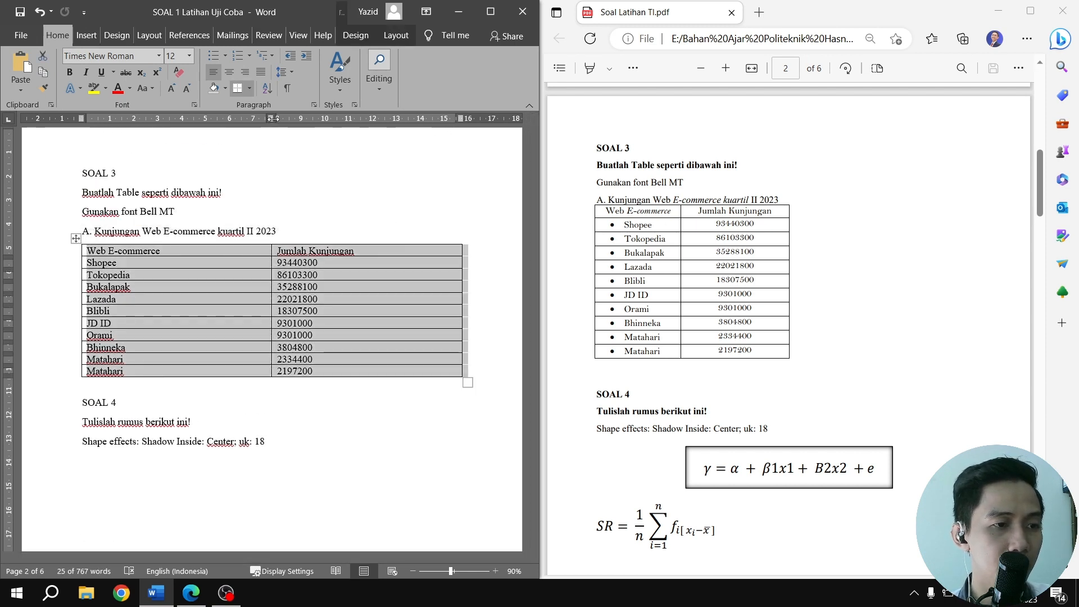
pyautogui.moveTo(271, 118); pyautogui.dragTo(195, 128)
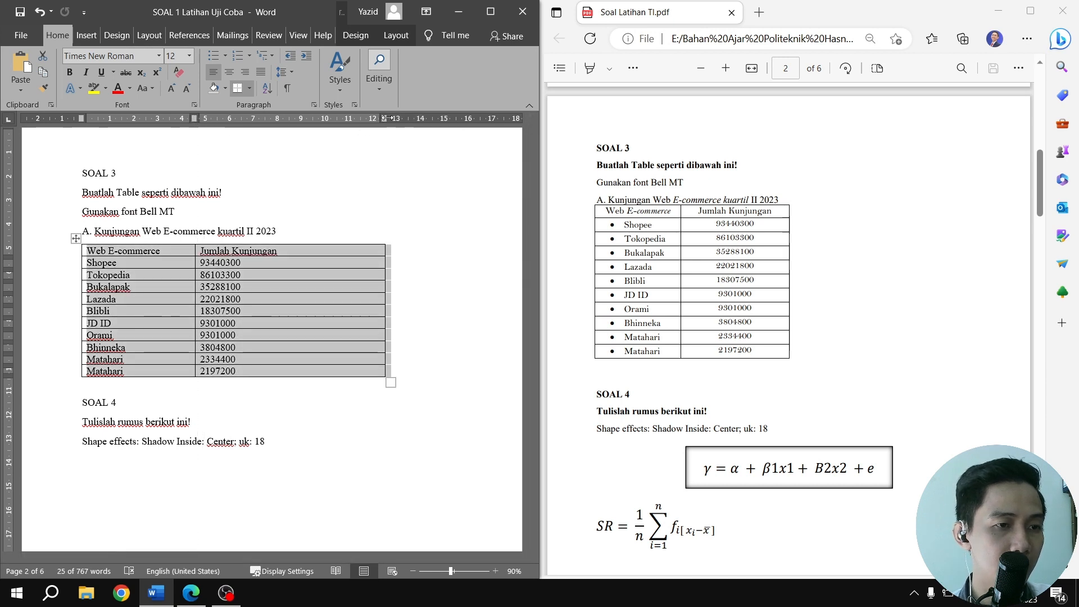
# Narrow the SOAL 3 table's second column to about 4.8 cm and its first column to about 4 cm
pyautogui.moveTo(385, 118); pyautogui.dragTo(308, 120)
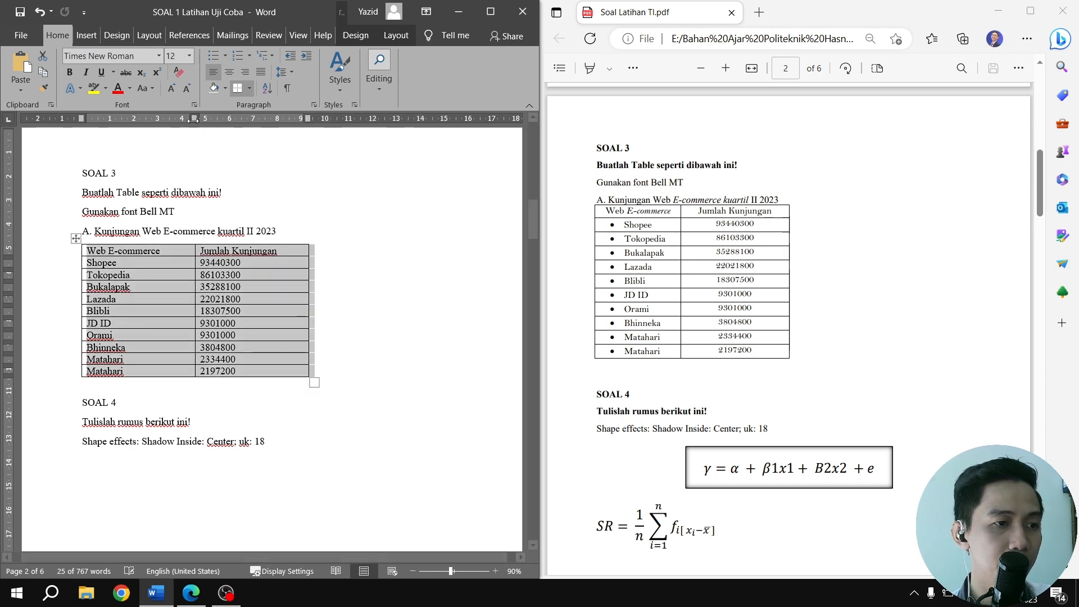
pyautogui.moveTo(195, 315); pyautogui.dragTo(177, 317)
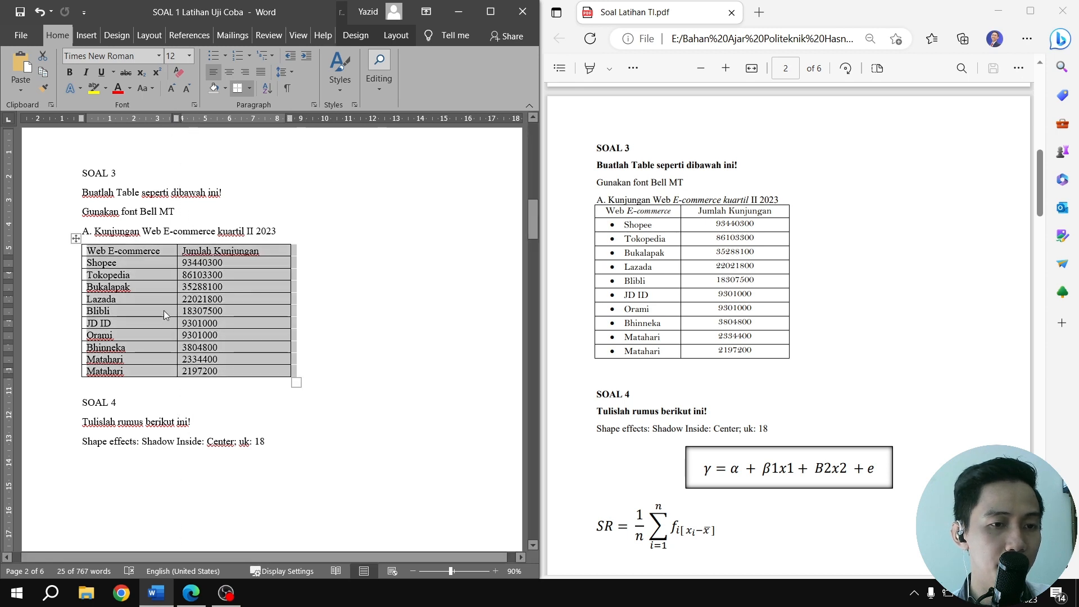
pyautogui.click(102, 258)
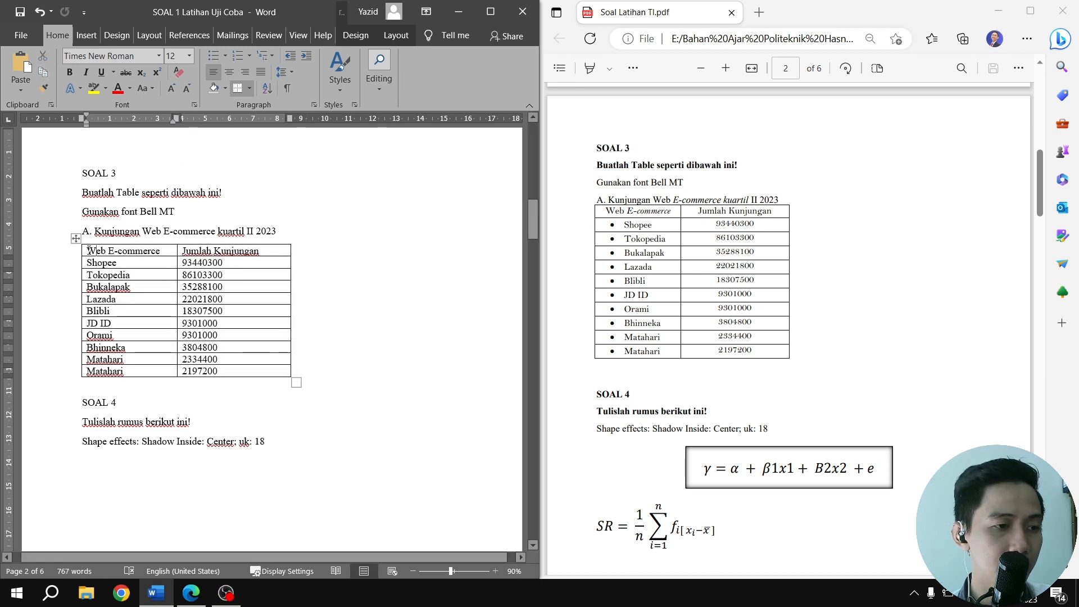
# Center the header row and all ten visit figures under Jumlah Kunjungan in the SOAL 3 table
pyautogui.moveTo(112, 250); pyautogui.dragTo(242, 251)
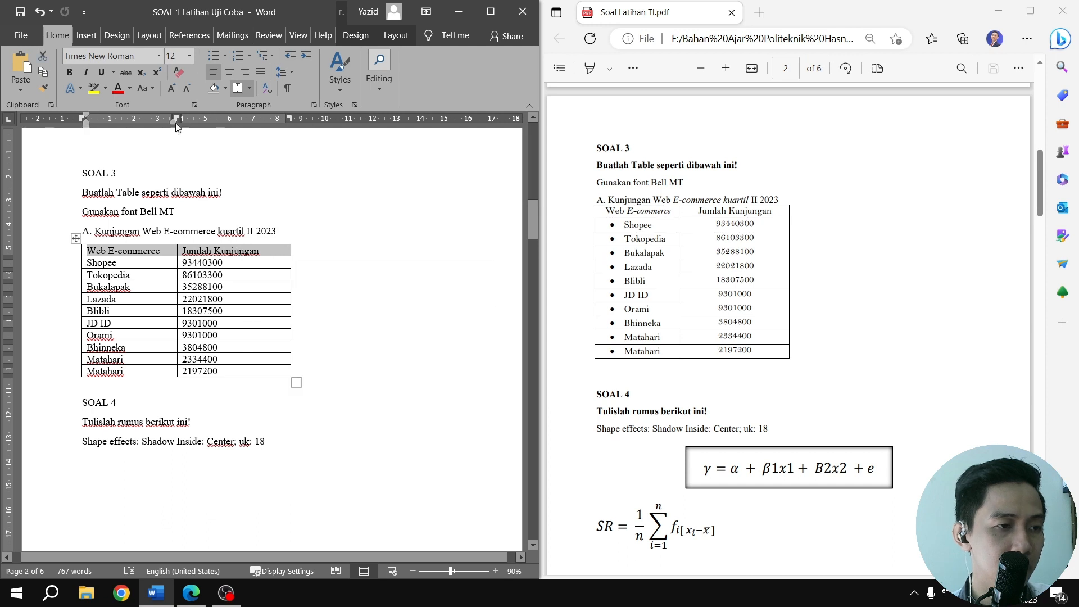
pyautogui.click(230, 72)
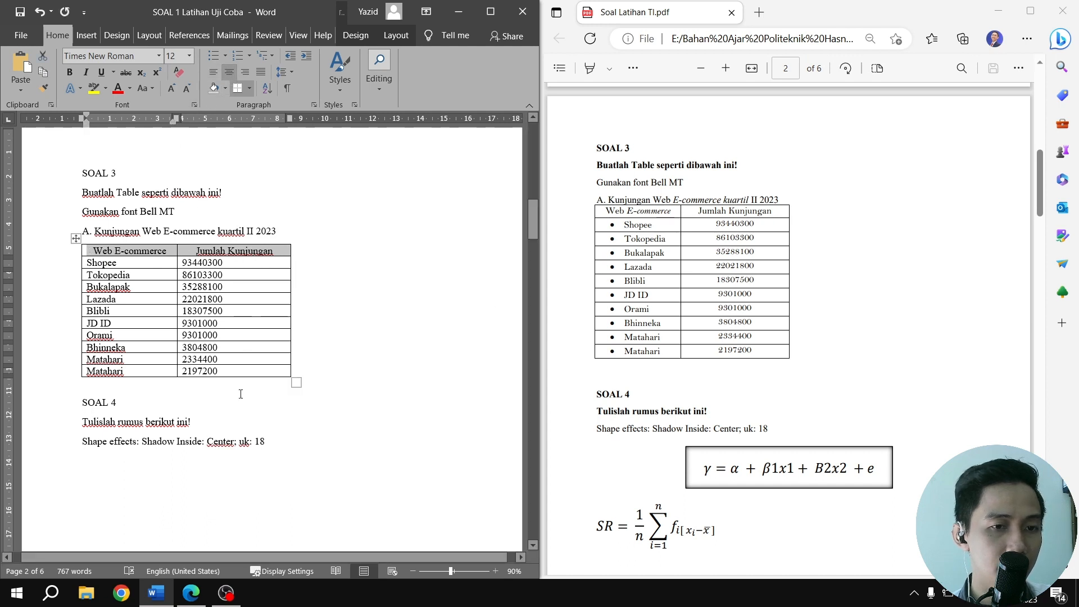
pyautogui.moveTo(246, 375); pyautogui.dragTo(239, 262)
pyautogui.click(230, 73)
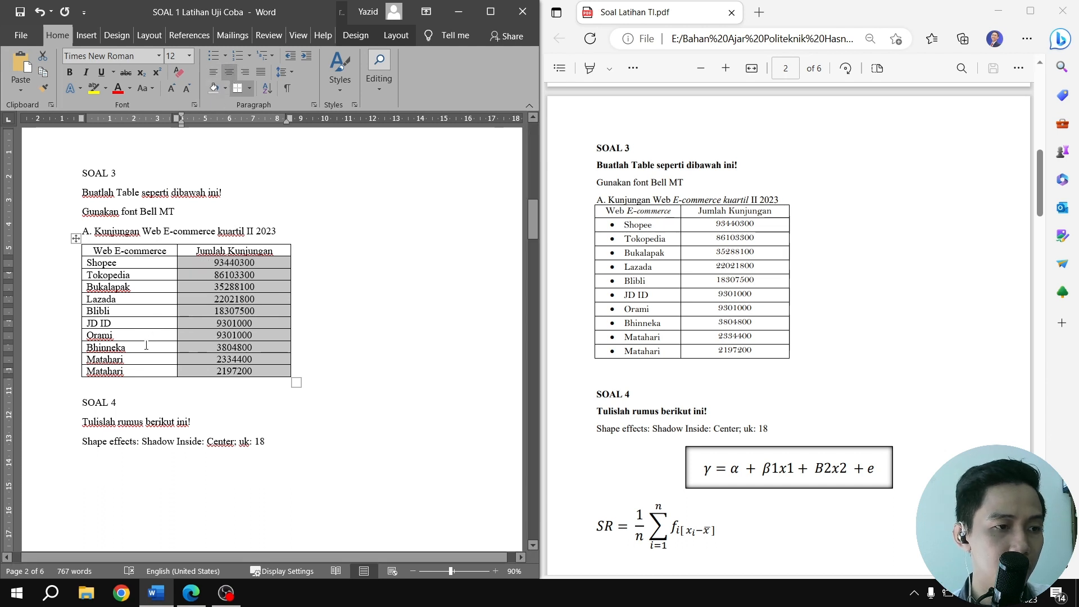
# Apply a solid round bullet to each of the Shopee, Tokopedia, Bukalapak and Lazada cells
pyautogui.moveTo(136, 372); pyautogui.dragTo(107, 276)
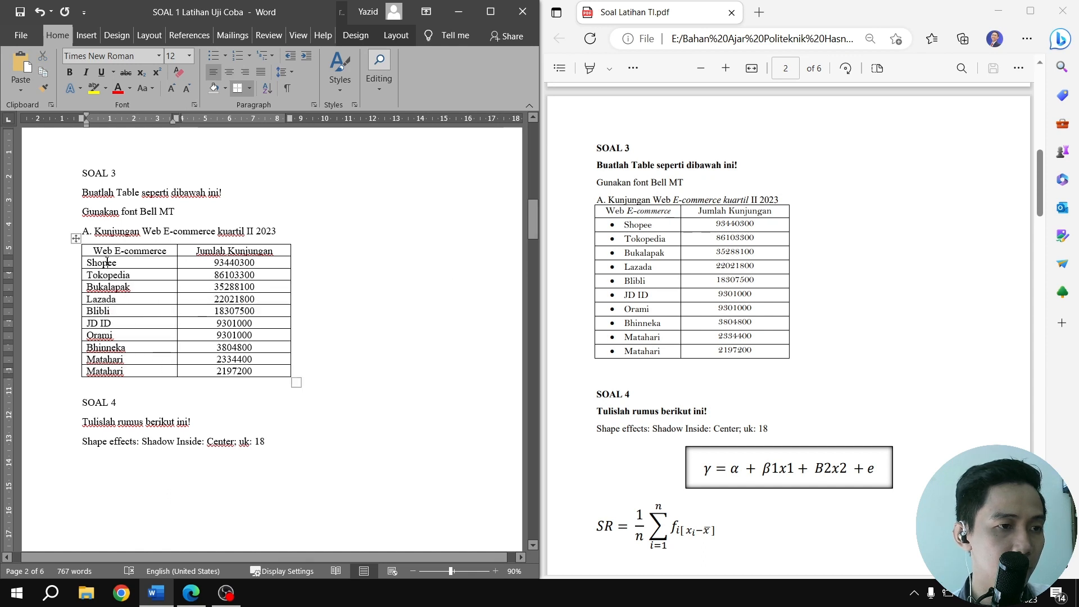
pyautogui.click(103, 262)
pyautogui.click(225, 56)
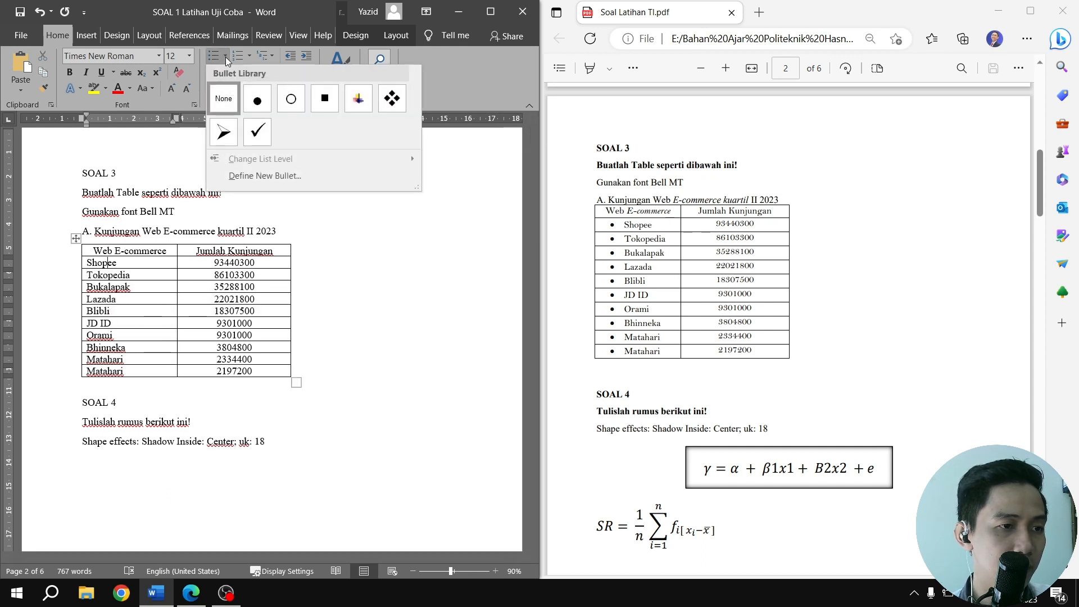
pyautogui.click(260, 102)
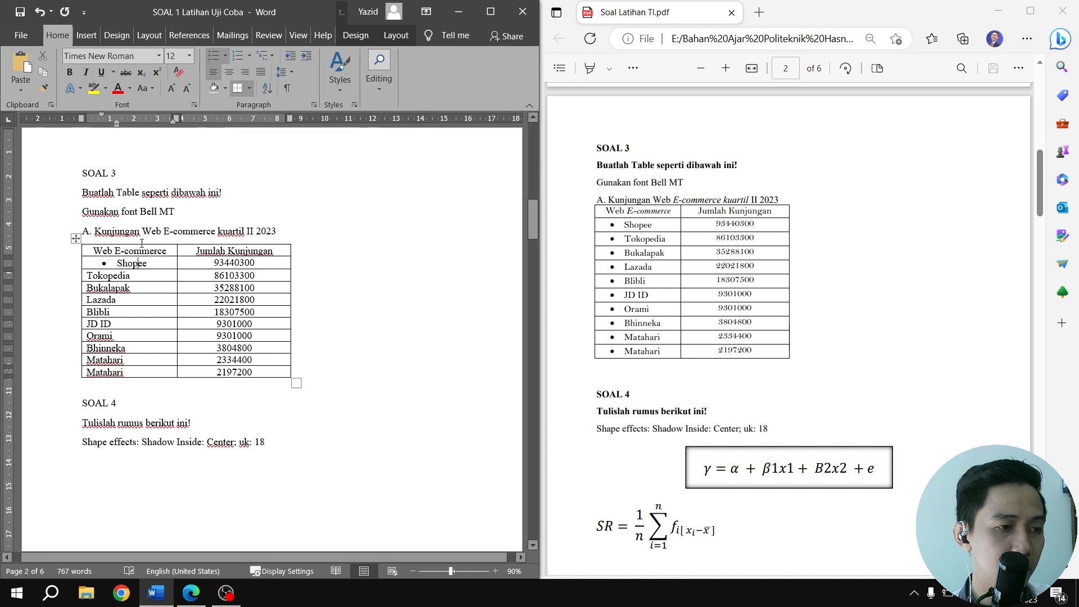
pyautogui.click(90, 276)
pyautogui.click(213, 58)
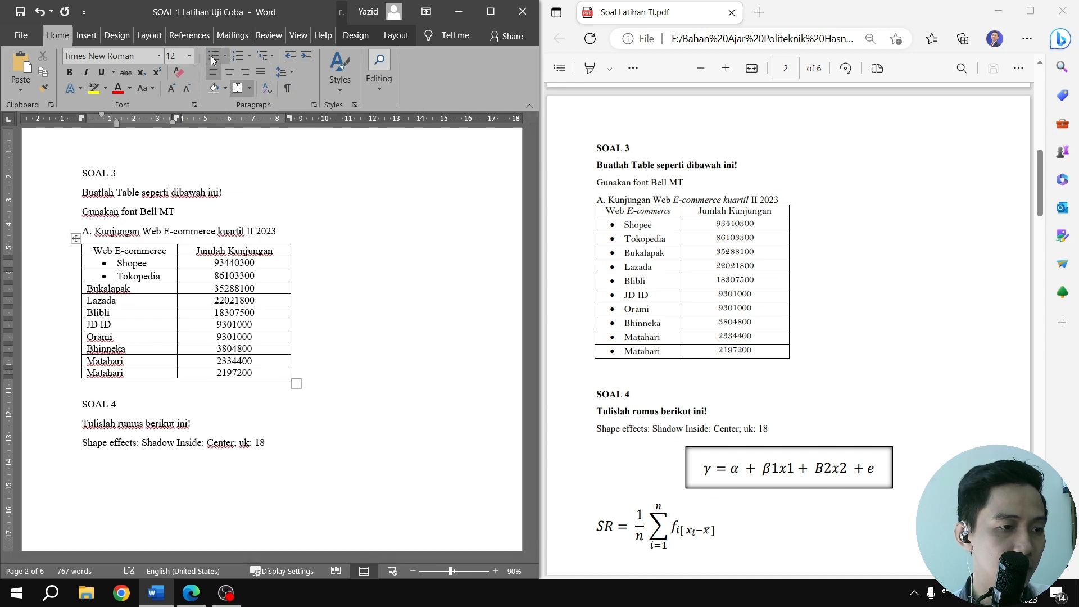
pyautogui.click(93, 290)
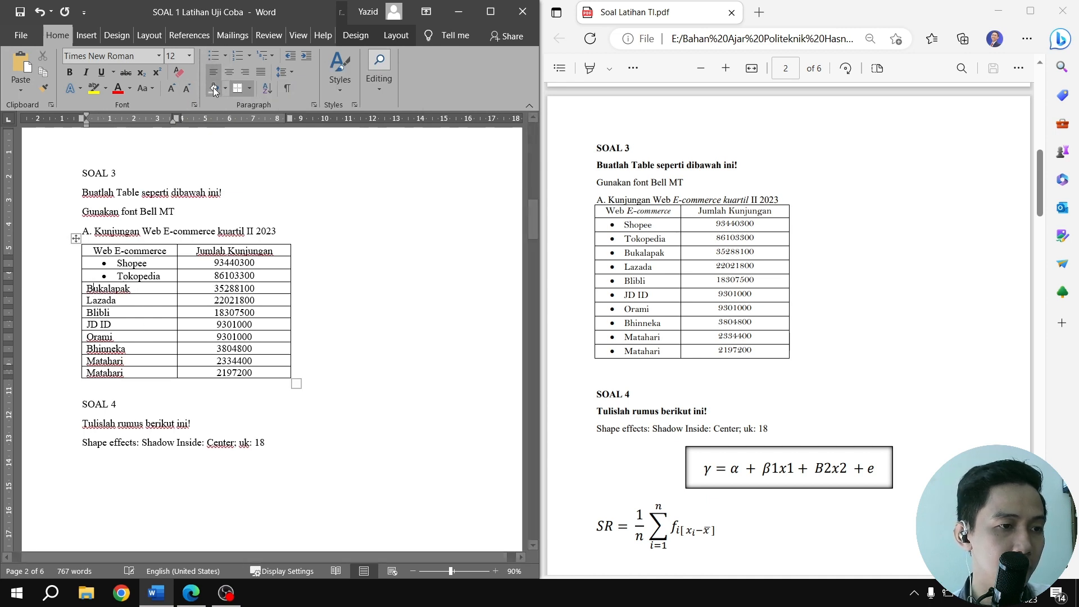
pyautogui.click(216, 59)
pyautogui.click(97, 302)
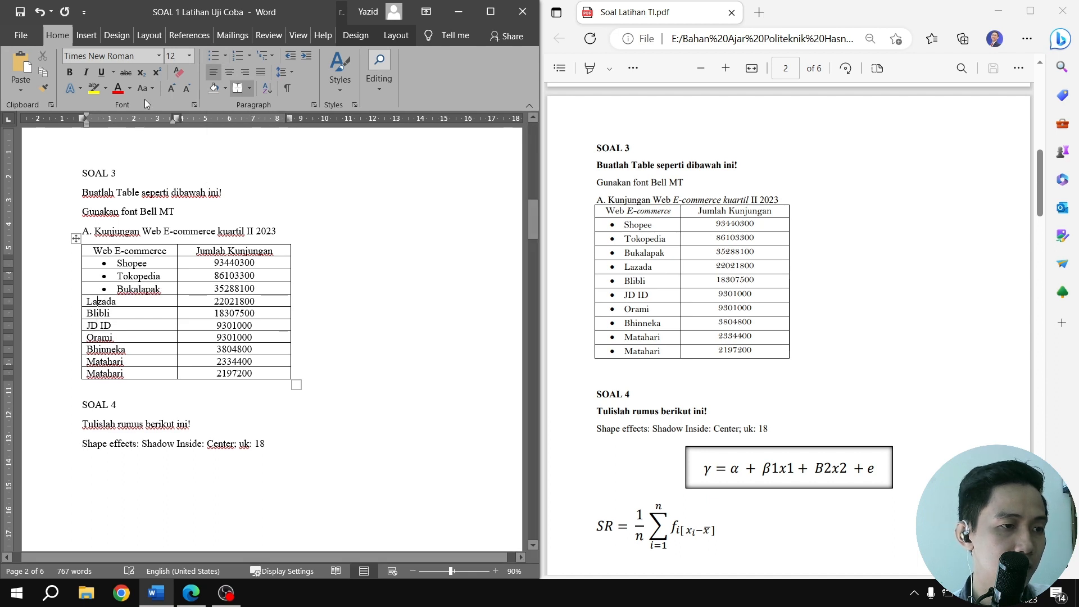
pyautogui.click(215, 56)
# Apply the same round bullet to the Blibli, JD ID, Orami, Bhinneka and both Matahari cells
pyautogui.click(97, 315)
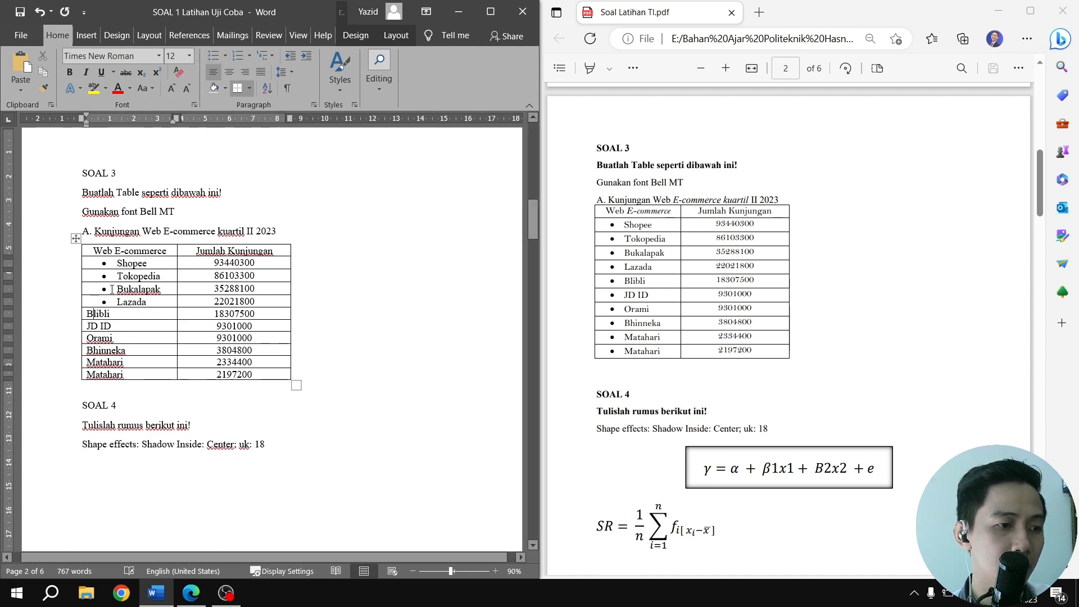
pyautogui.click(215, 57)
pyautogui.click(98, 326)
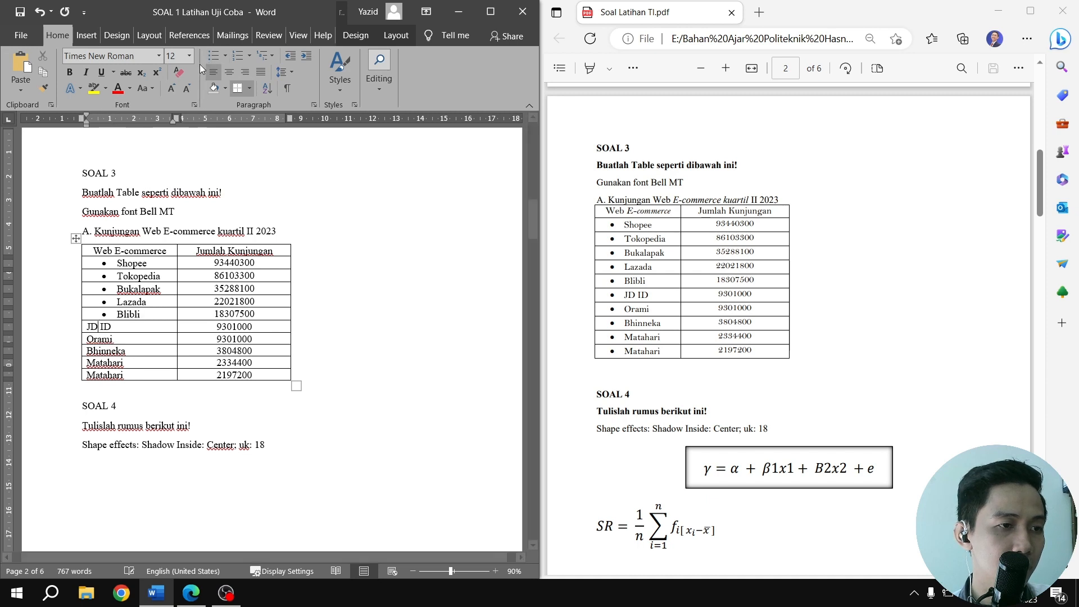
pyautogui.click(215, 56)
pyautogui.click(98, 339)
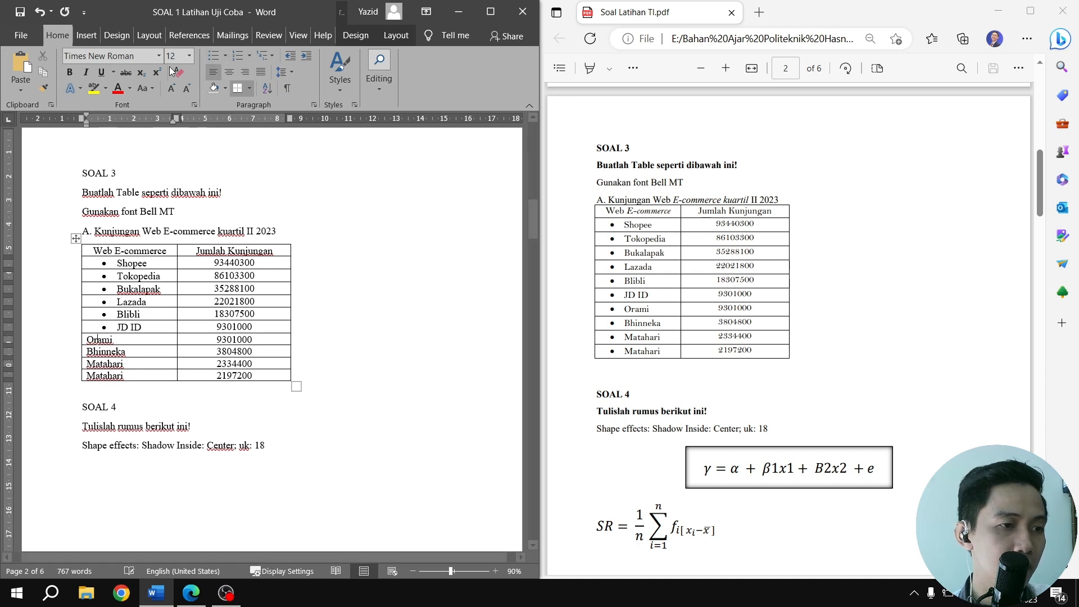
pyautogui.click(214, 56)
pyautogui.click(107, 354)
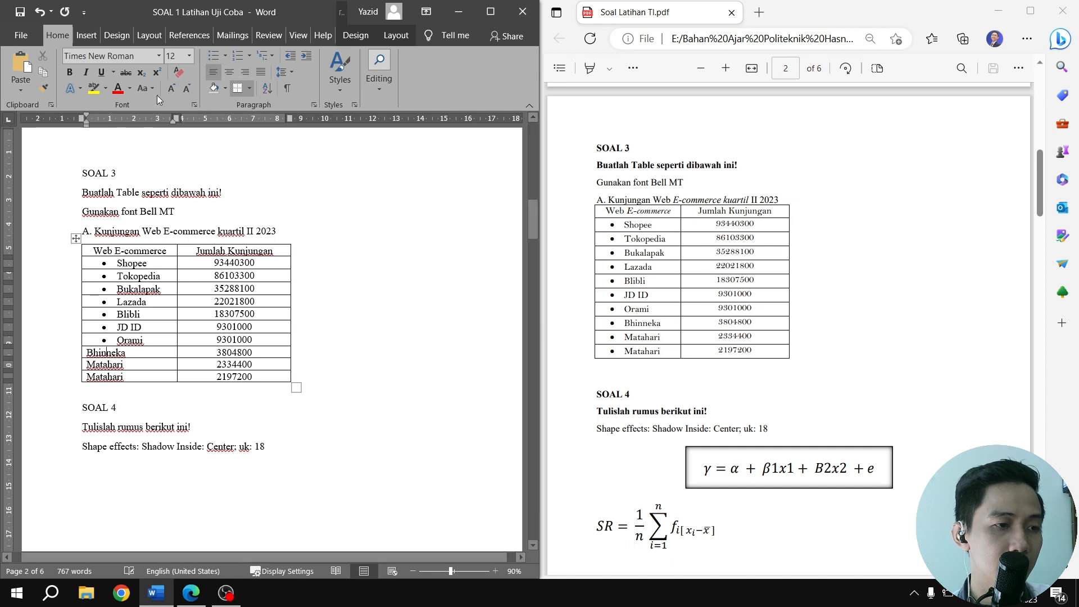
pyautogui.click(214, 57)
pyautogui.click(99, 365)
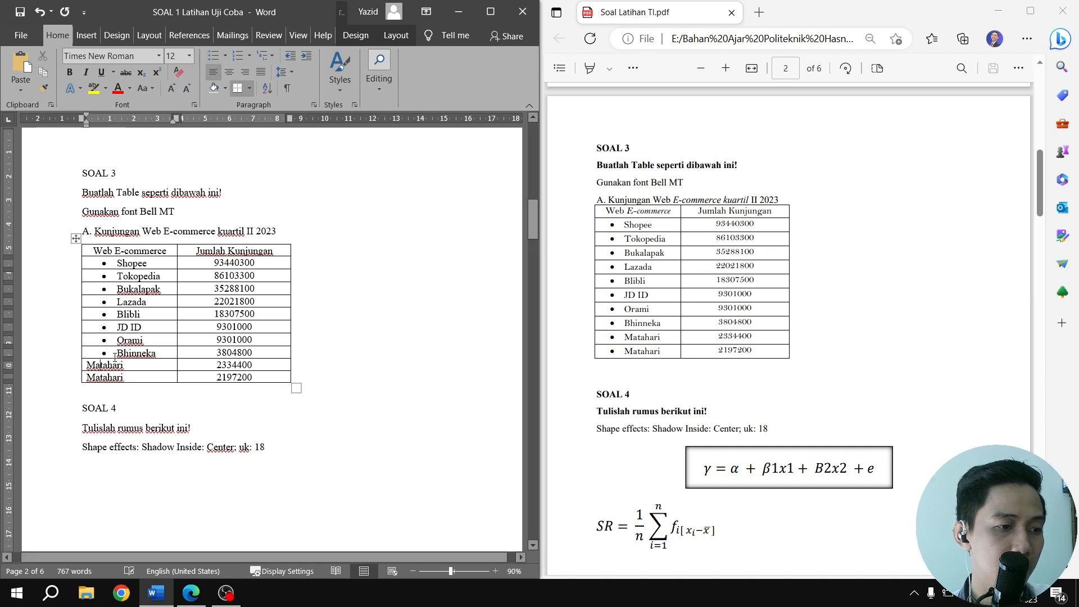
pyautogui.click(214, 57)
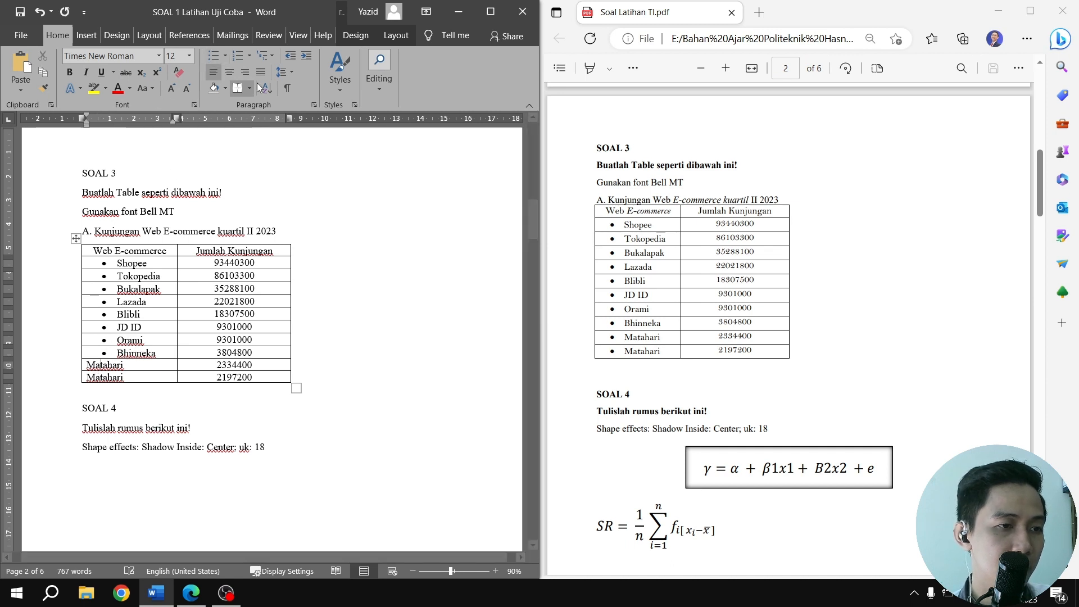
pyautogui.click(105, 381)
pyautogui.click(214, 56)
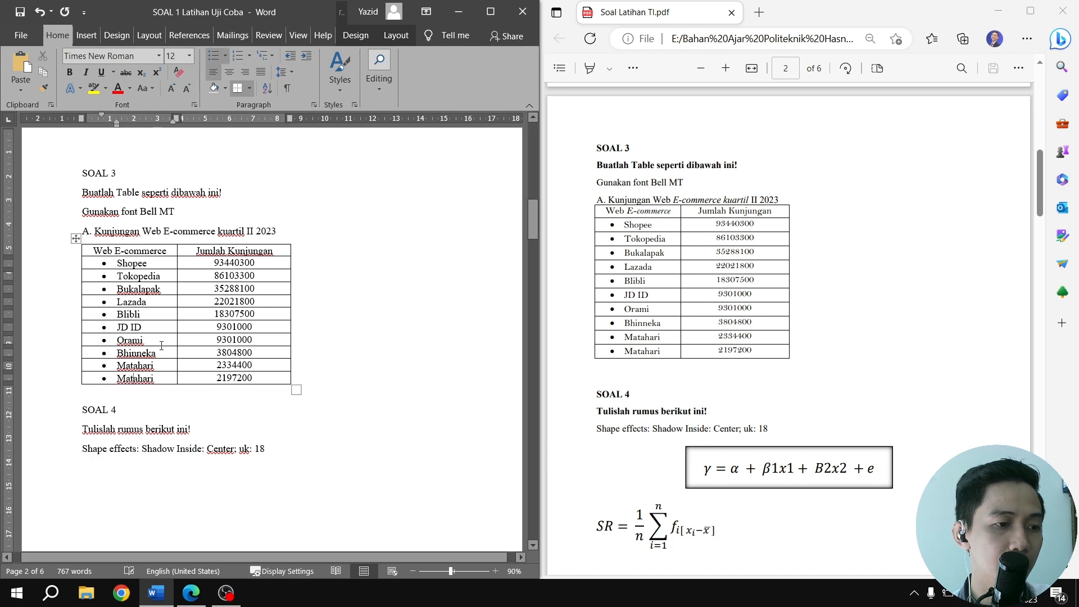
# Select the ten bulleted store cells and reduce their left indent by about 0.2 cm
pyautogui.moveTo(164, 379); pyautogui.dragTo(132, 263)
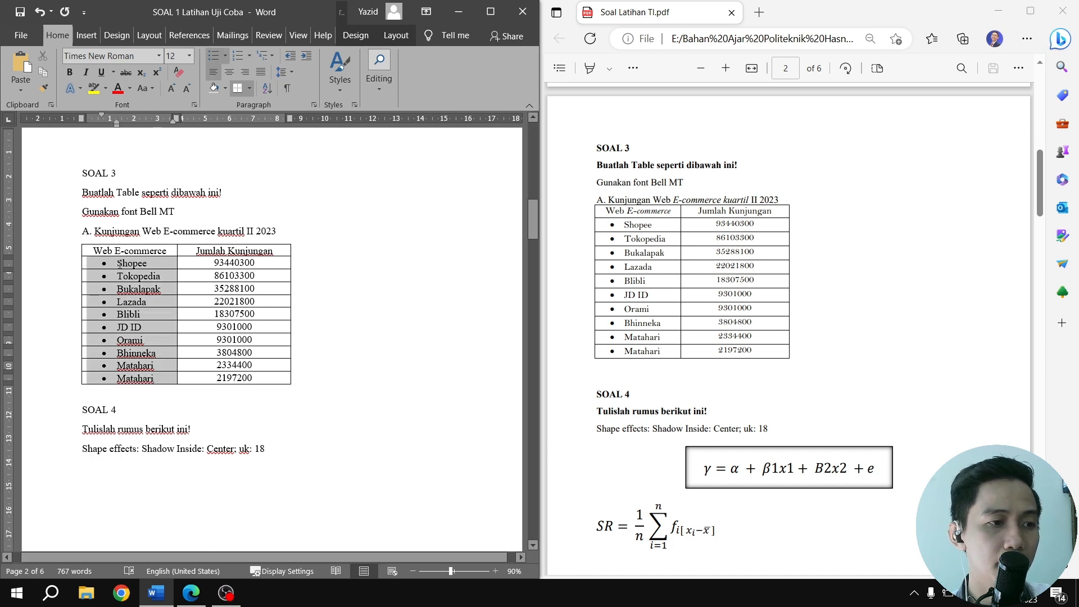
pyautogui.moveTo(118, 127); pyautogui.dragTo(112, 126)
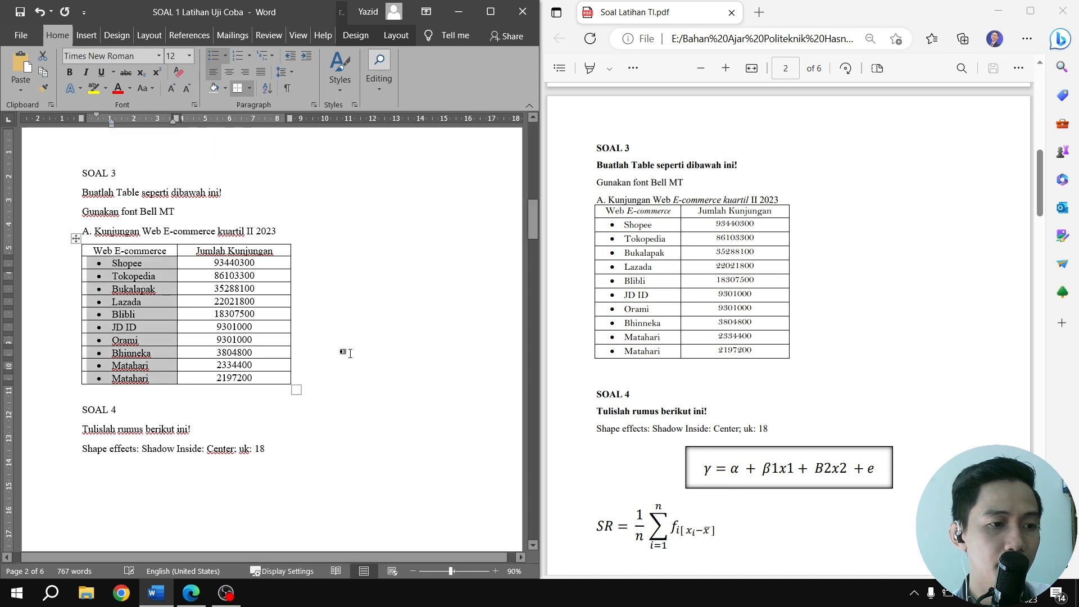
pyautogui.click(345, 352)
# Set the font of the whole SOAL 3 table to Bell MT
pyautogui.hotkey('ctrl', 'z')
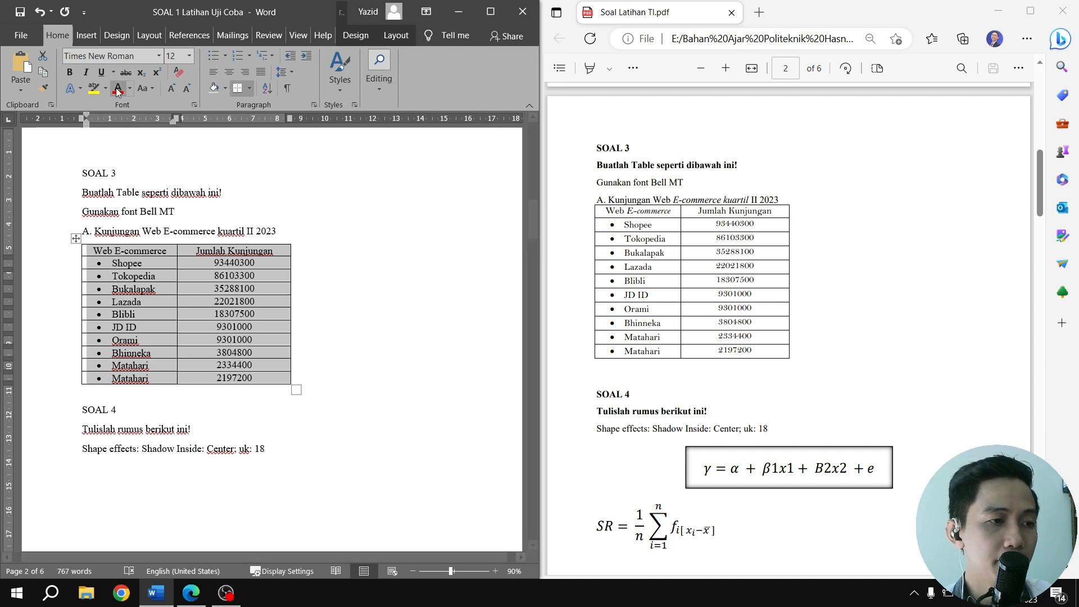
pyautogui.click(160, 56)
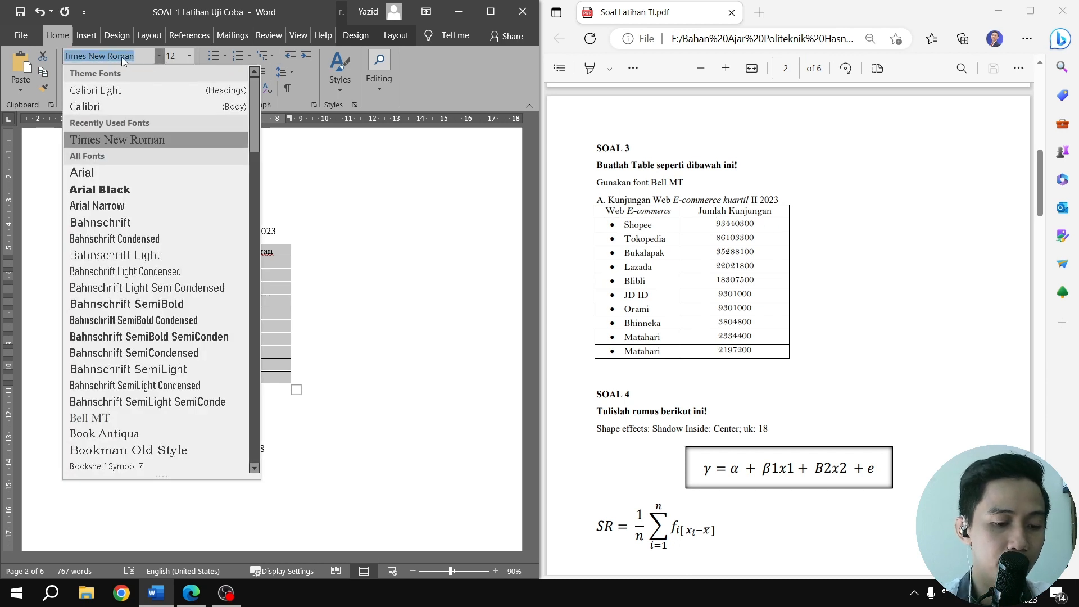
pyautogui.write('Bell MT')
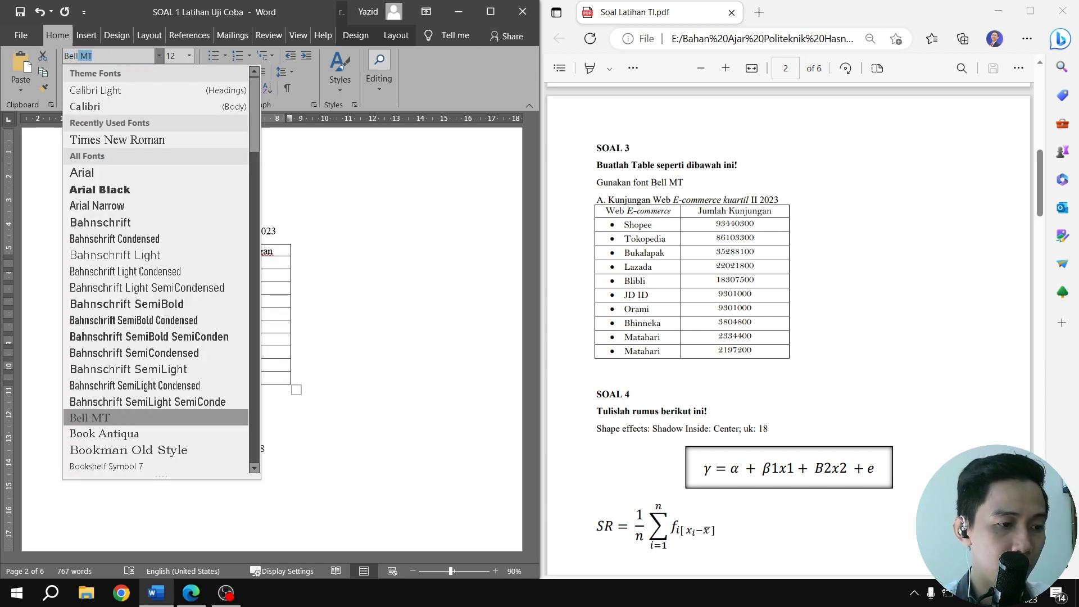
pyautogui.click(133, 418)
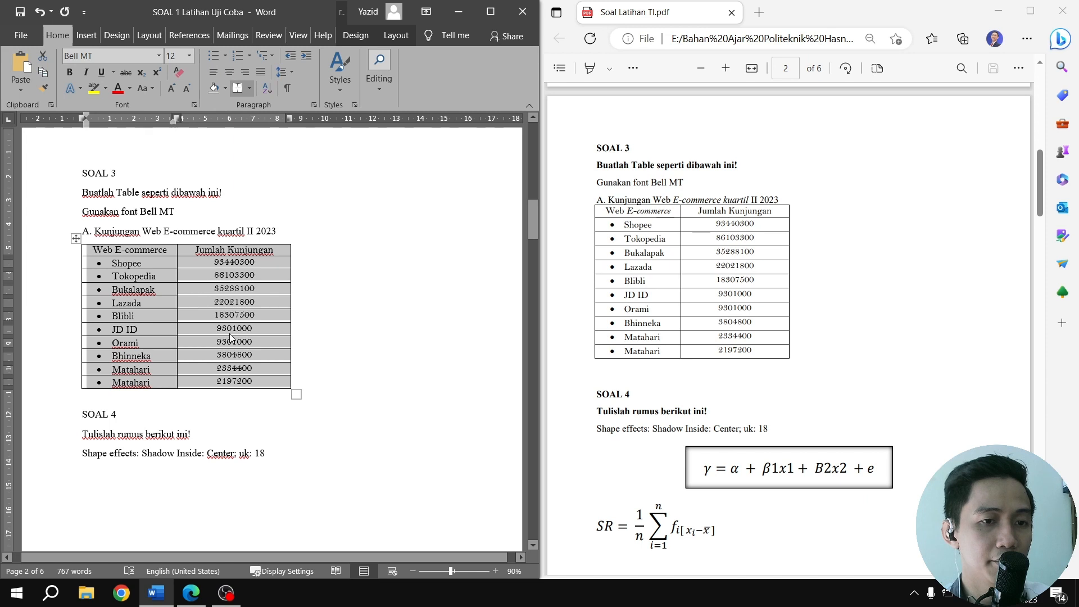
# Italicize E-commerce kuartil in the title above the table and E-commerce in the first header cell
pyautogui.click(198, 231)
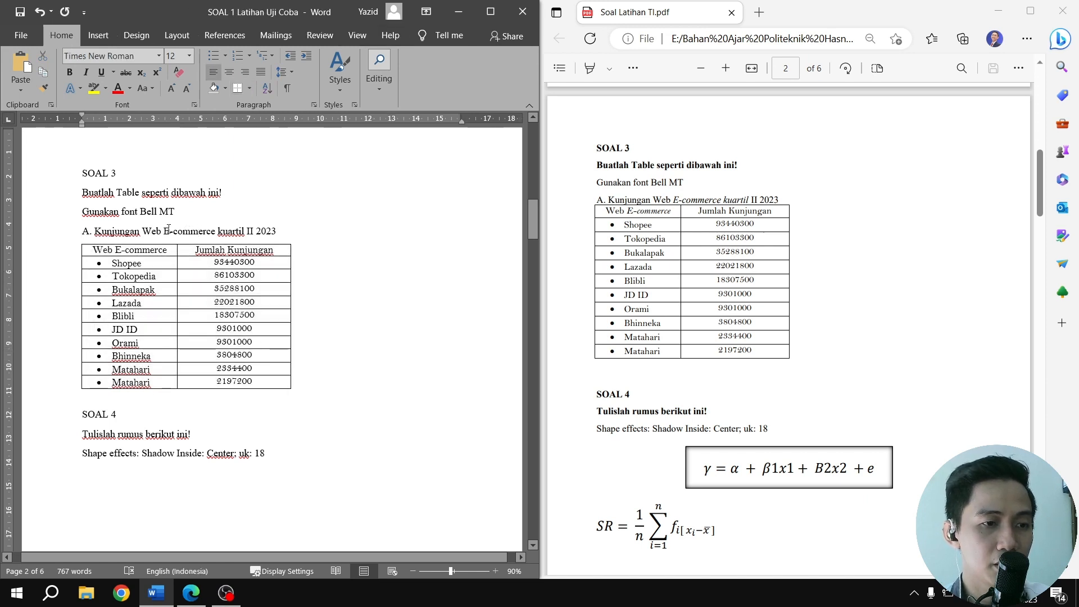
pyautogui.moveTo(165, 230); pyautogui.dragTo(245, 231)
pyautogui.click(86, 73)
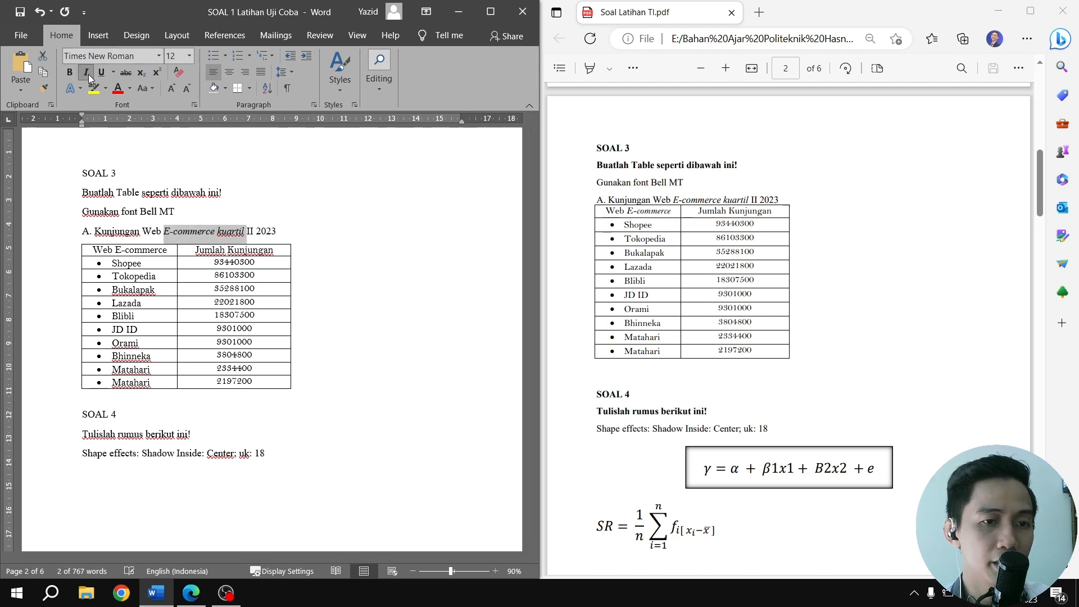
pyautogui.moveTo(116, 249); pyautogui.dragTo(167, 250)
pyautogui.click(88, 73)
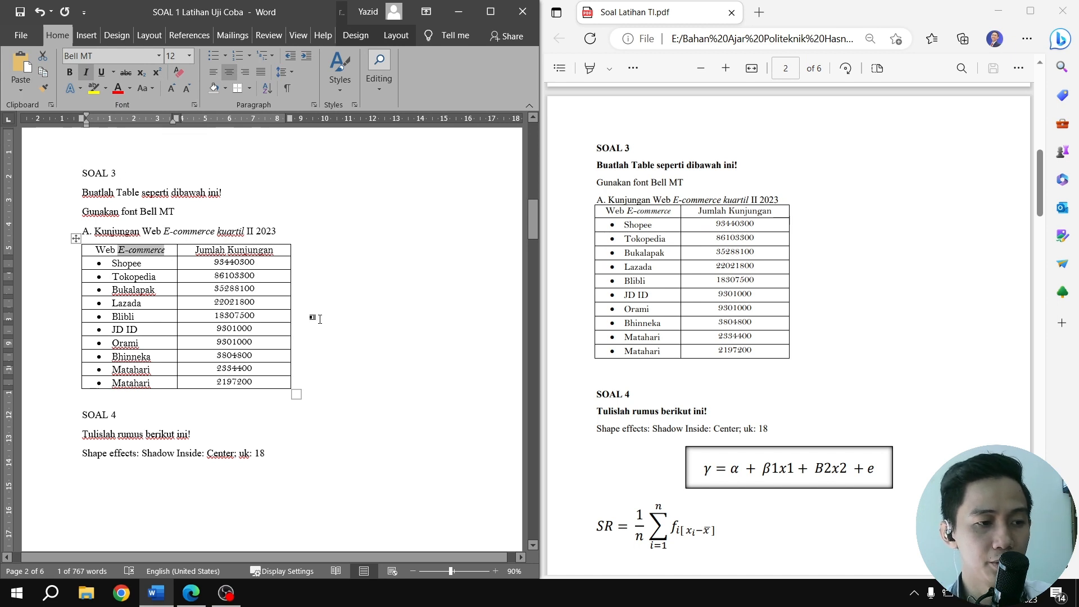
# Insert a new empty equation on the blank line below the SOAL 4 shape effects instruction
pyautogui.scroll(-3, 320, 319)
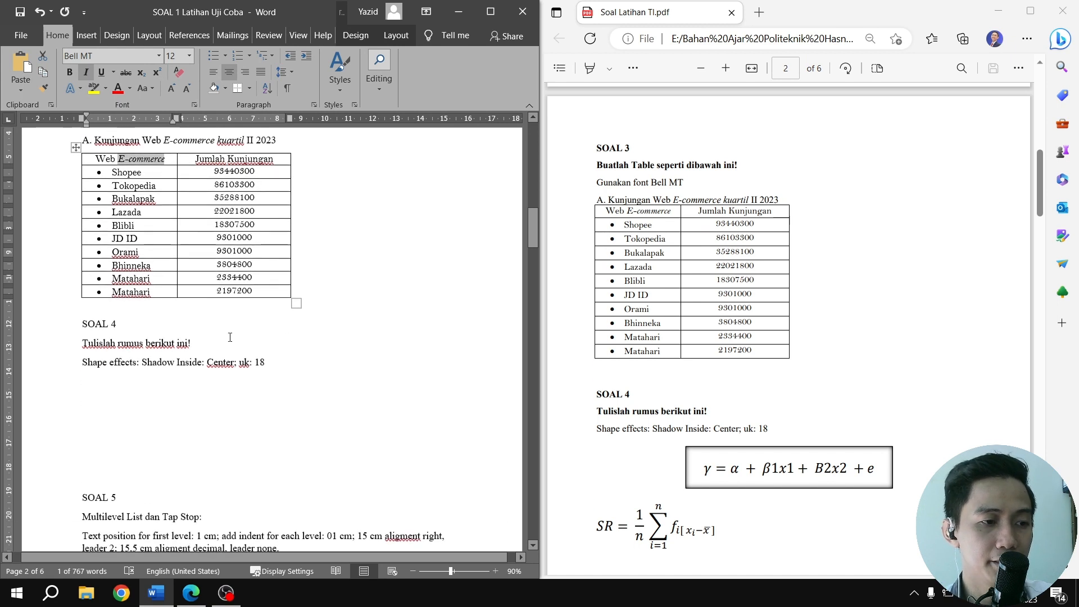
pyautogui.click(101, 381)
pyautogui.scroll(-3, 257, 345)
pyautogui.scroll(-1, 282, 318)
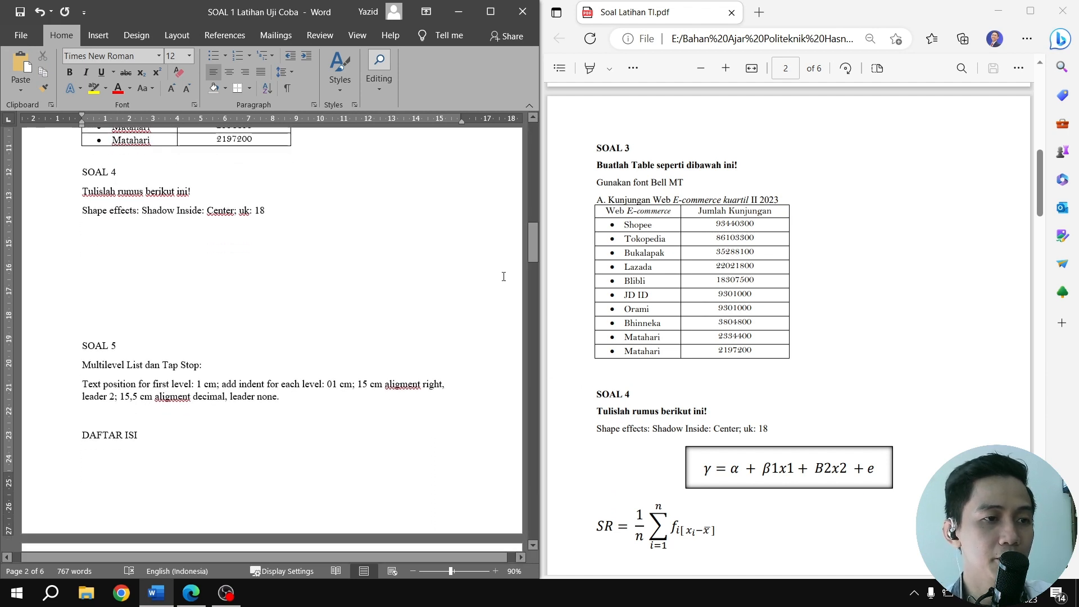
pyautogui.click(98, 35)
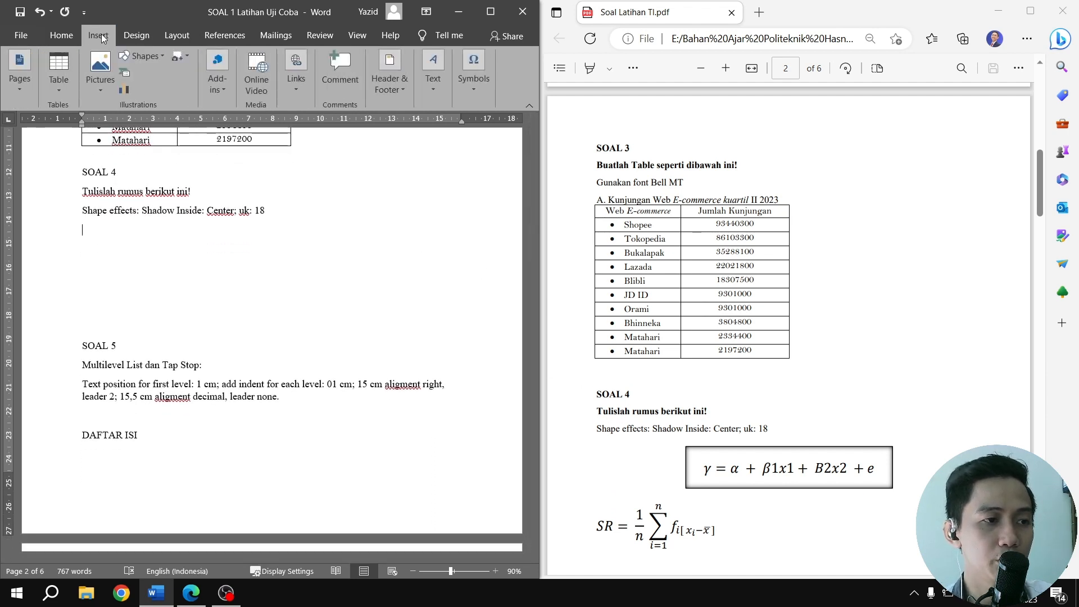
pyautogui.click(430, 92)
pyautogui.click(473, 79)
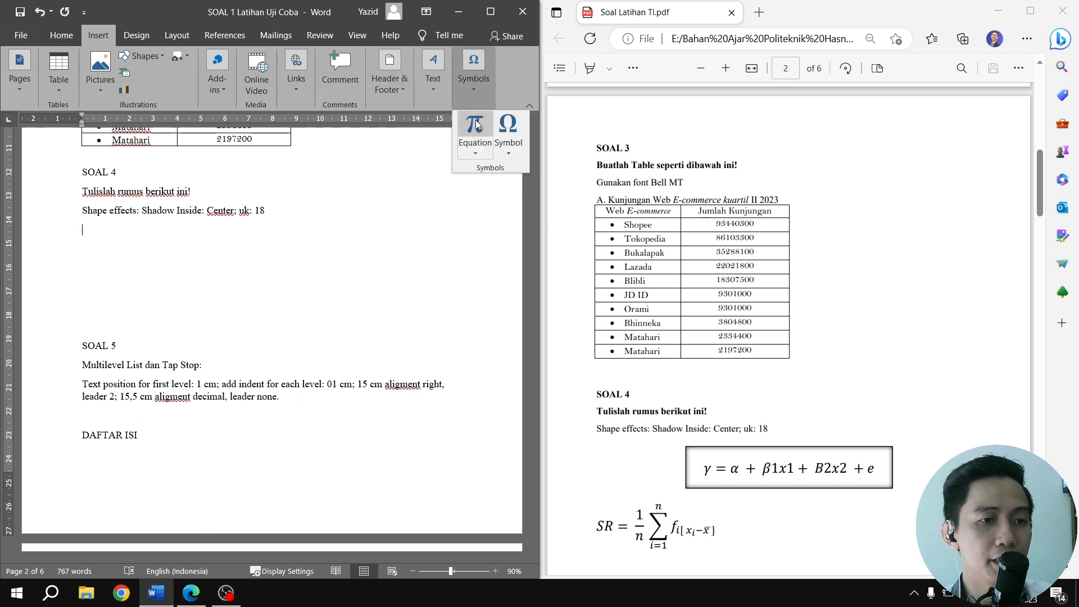
pyautogui.click(476, 152)
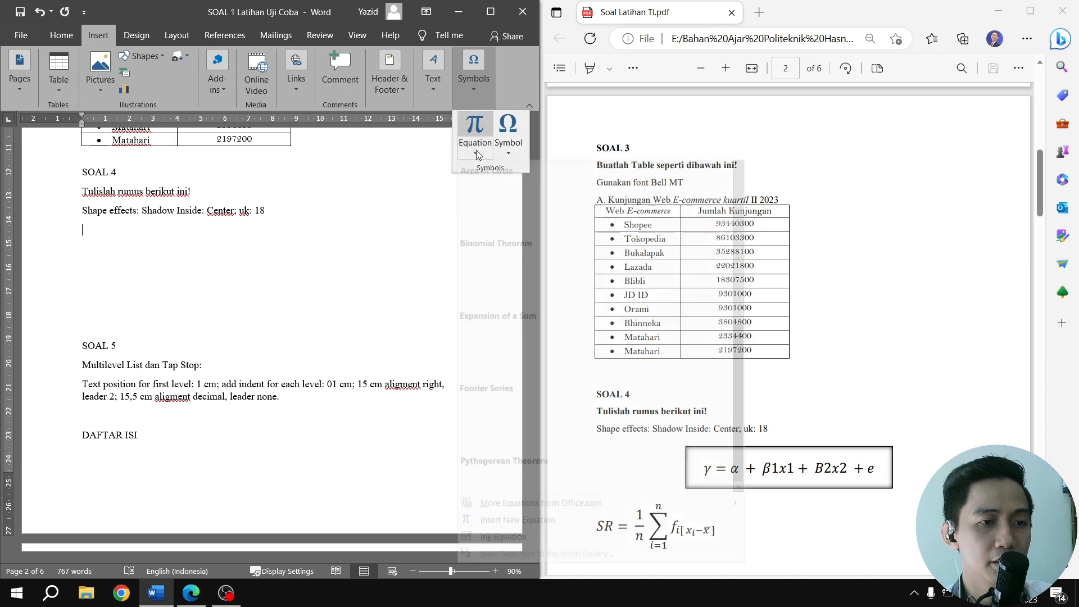
pyautogui.click(475, 126)
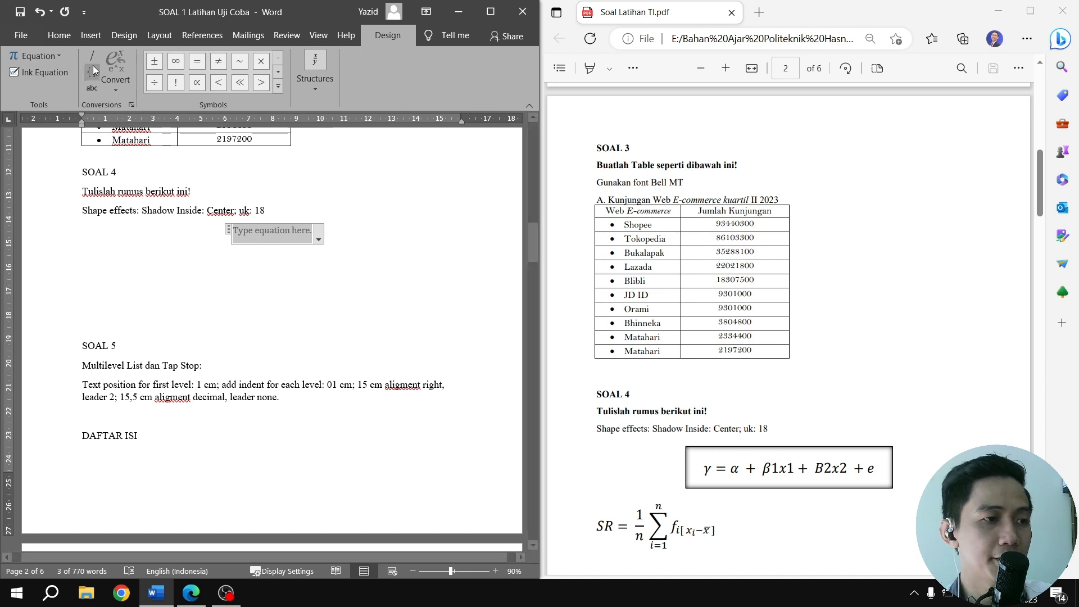
# Add a blank line below the shape effects instruction and draw a rectangle there about 9 cm wide and 2 cm high
pyautogui.click(84, 38)
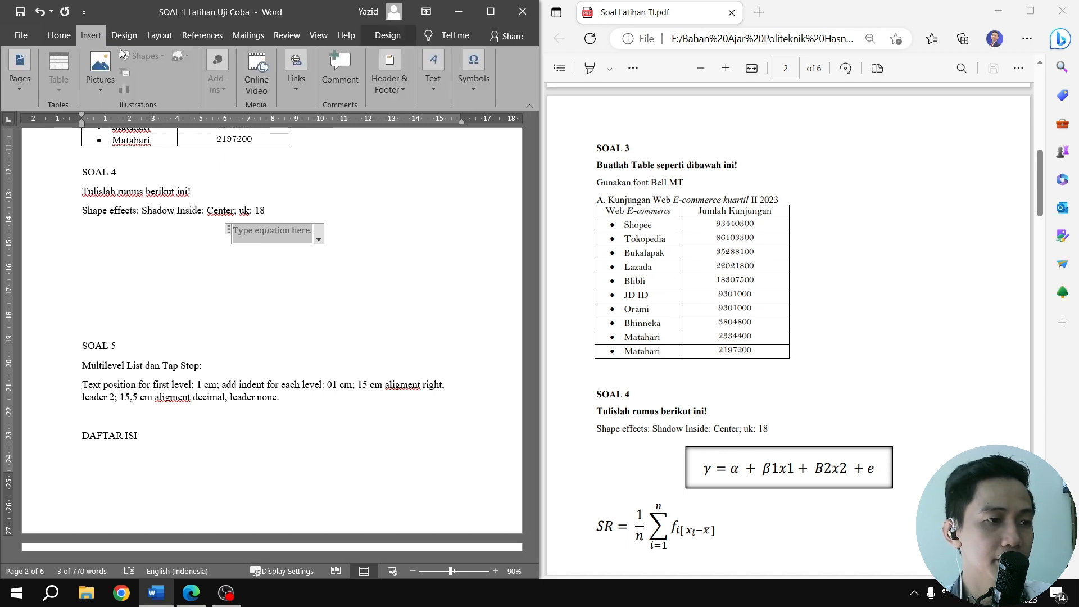
pyautogui.click(279, 209)
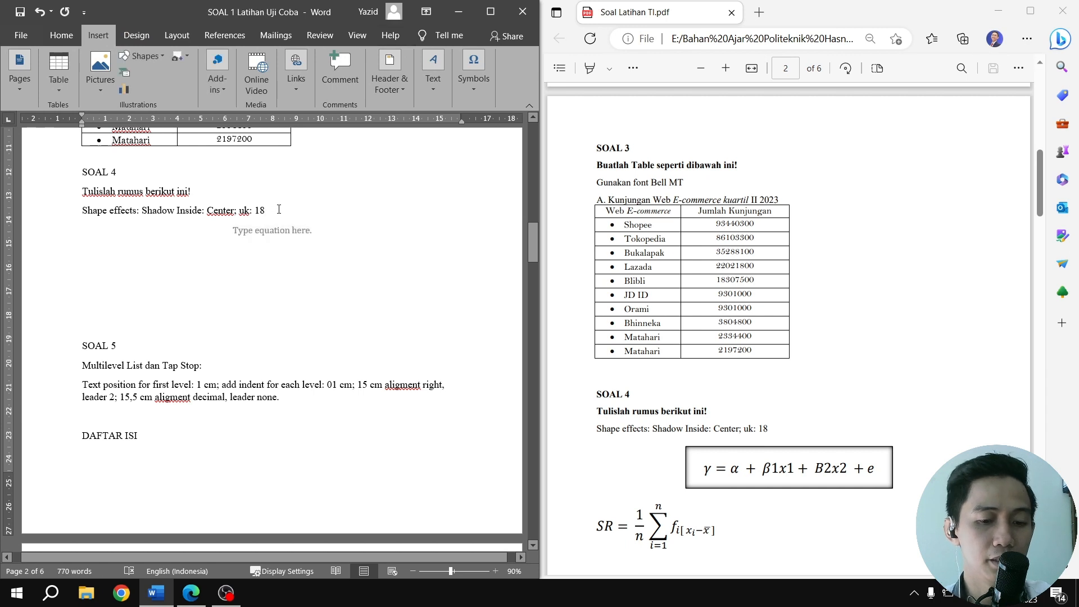
pyautogui.press('Return')
pyautogui.click(147, 57)
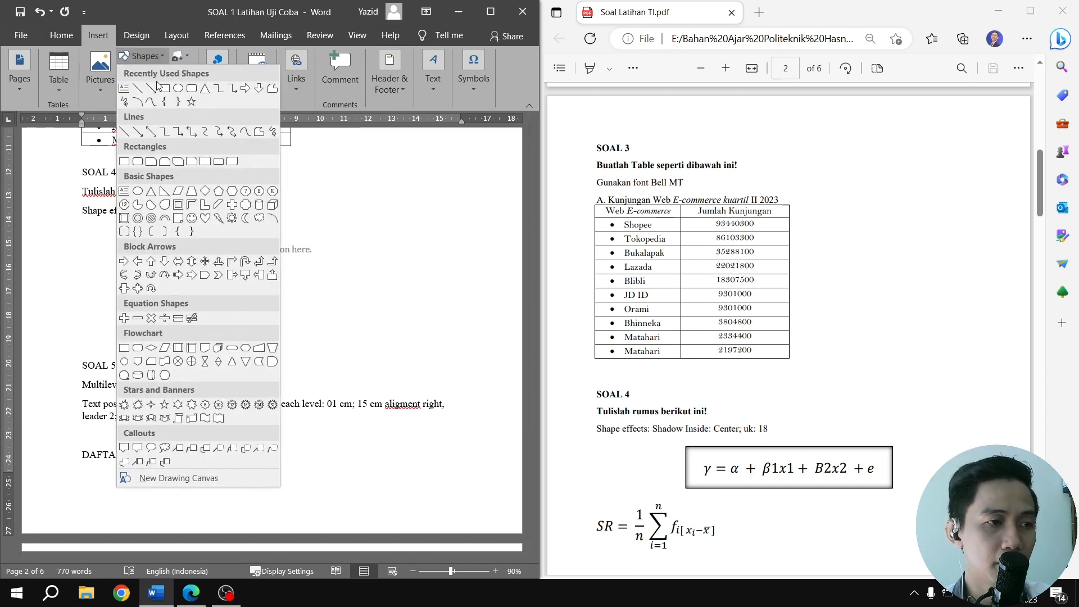
pyautogui.click(164, 88)
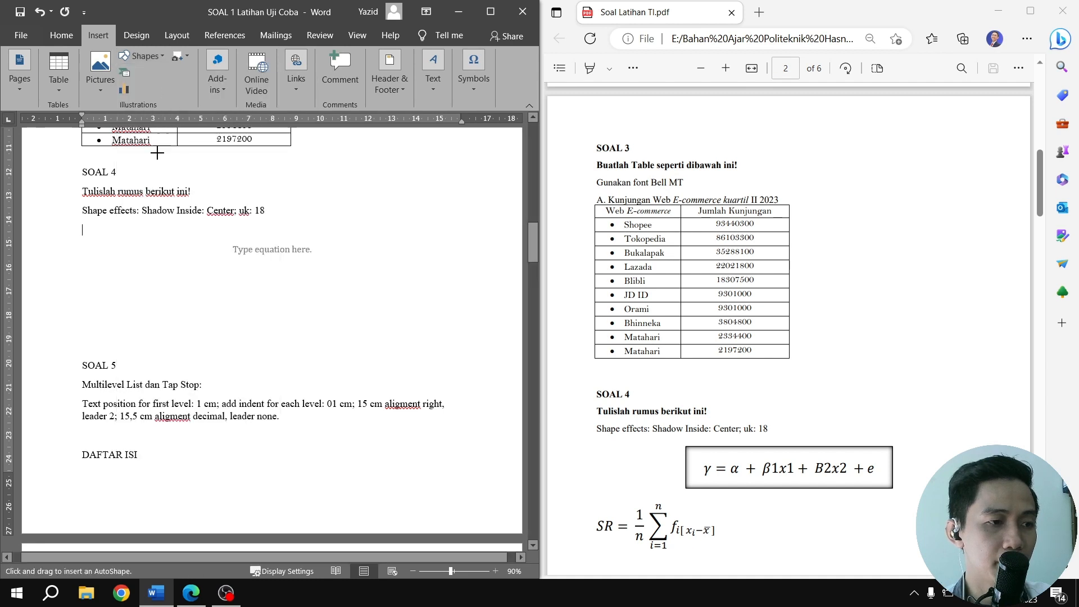
pyautogui.moveTo(107, 225)
pyautogui.mouseDown()
pyautogui.moveTo(312, 247)
pyautogui.moveTo(329, 271)
pyautogui.mouseUp()
# Set the rectangle's text wrapping to In Line with Text and apply the white-filled, black-outlined shape style
pyautogui.rightClick(281, 255)
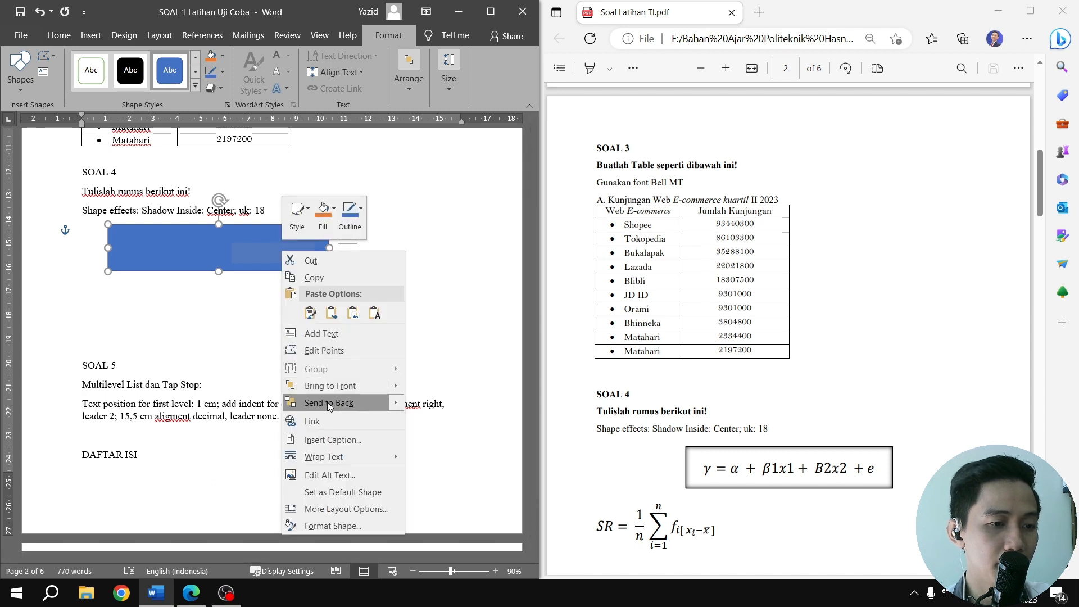
pyautogui.moveTo(384, 458)
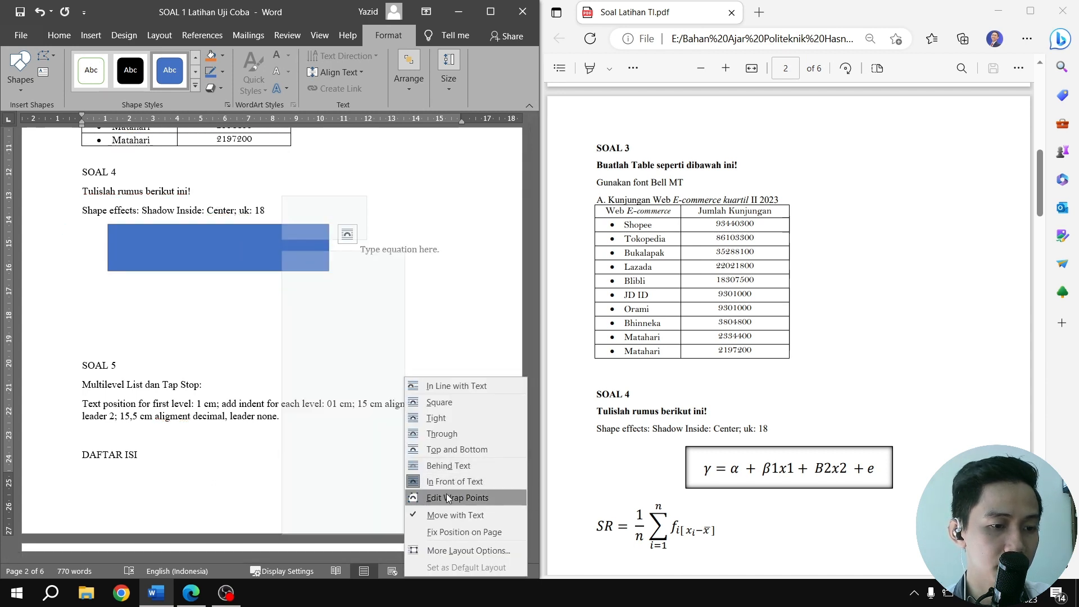
pyautogui.click(454, 388)
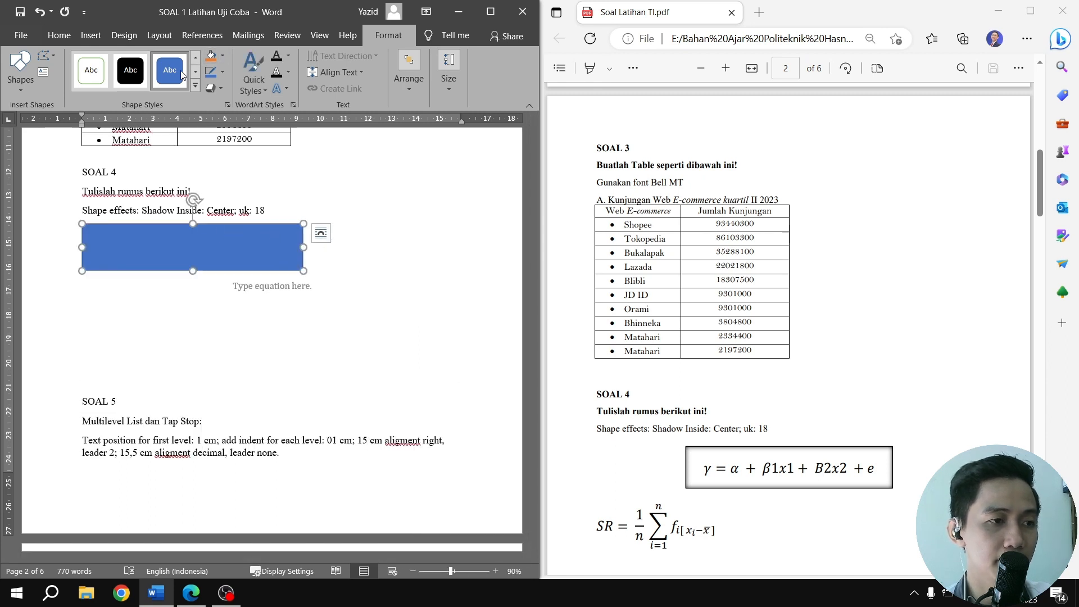
pyautogui.click(195, 85)
pyautogui.click(90, 105)
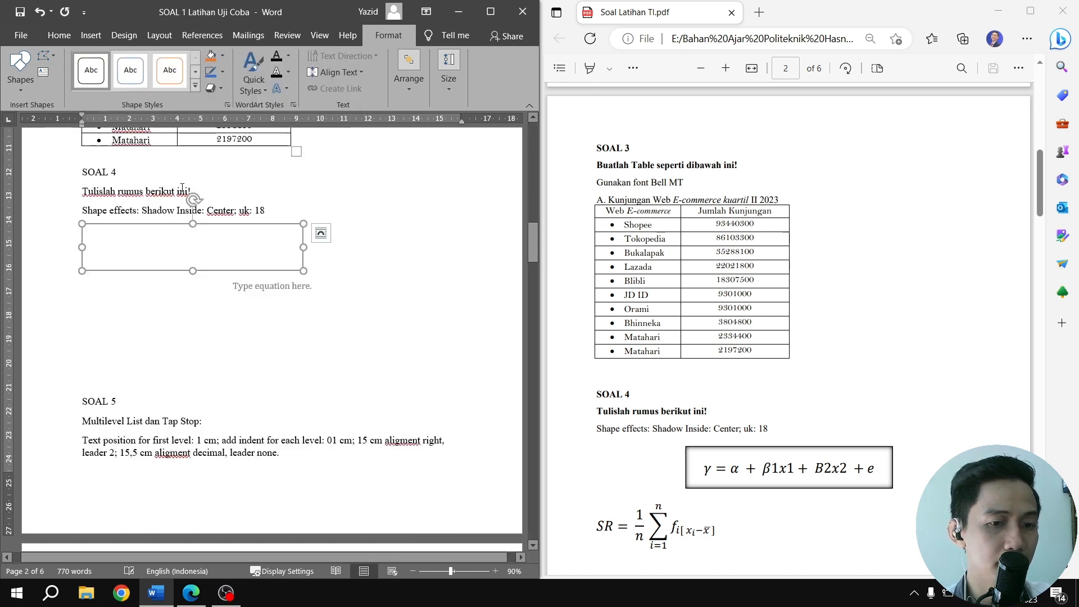
pyautogui.click(429, 279)
# Enable text in the rectangle and insert a new empty equation inside it
pyautogui.click(231, 248)
pyautogui.rightClick(231, 246)
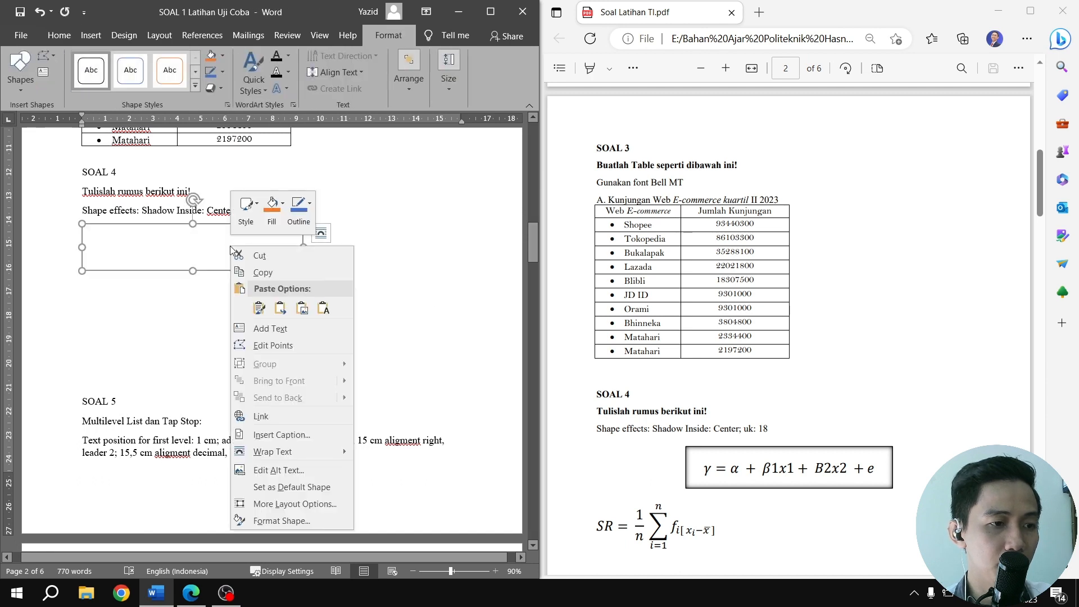
pyautogui.click(277, 331)
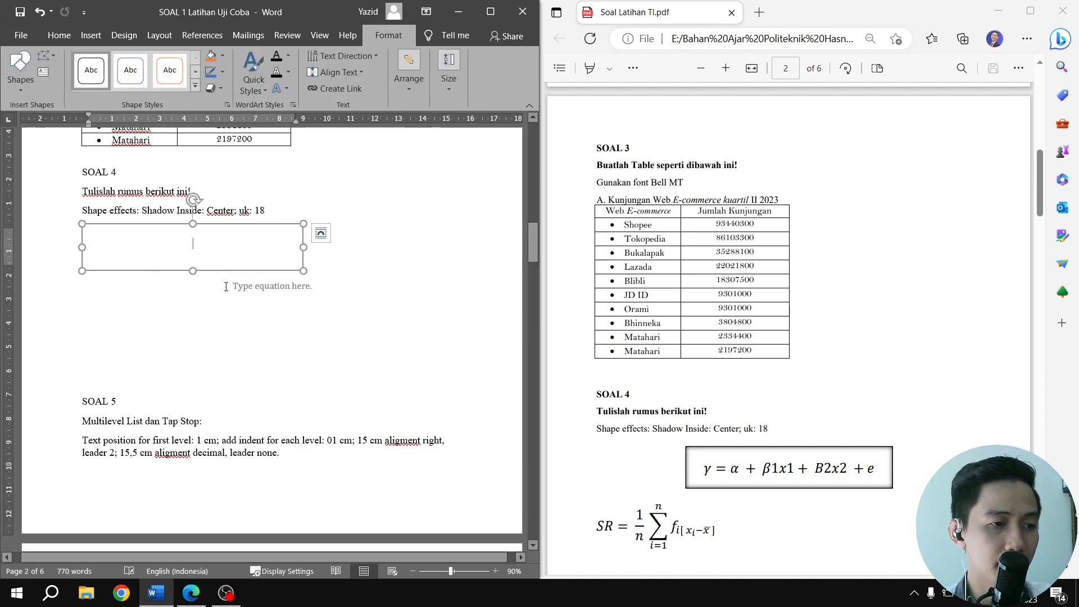
pyautogui.click(59, 37)
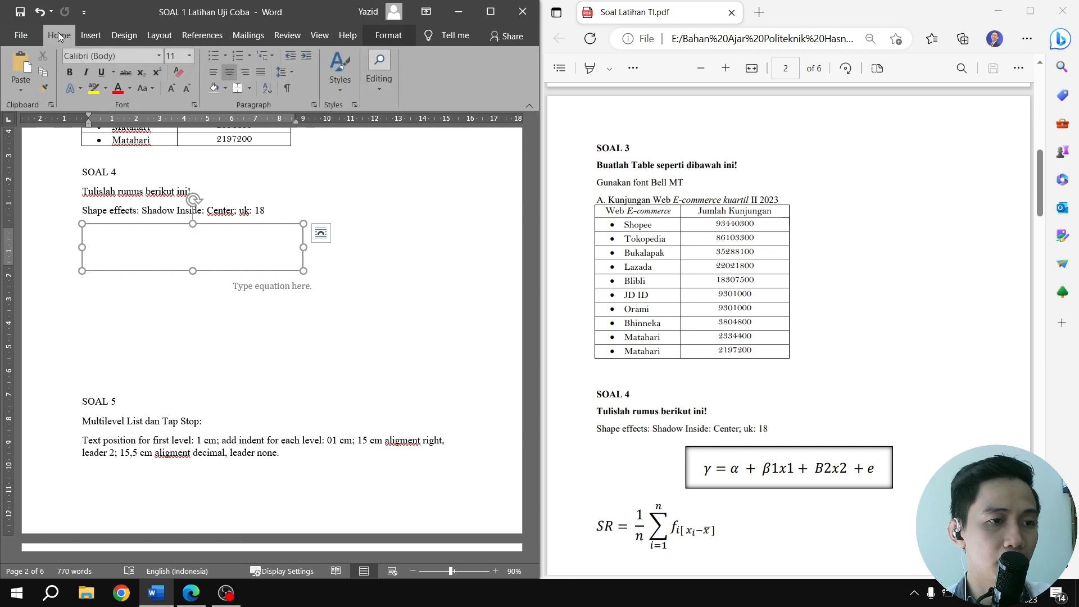
pyautogui.click(91, 36)
pyautogui.click(432, 79)
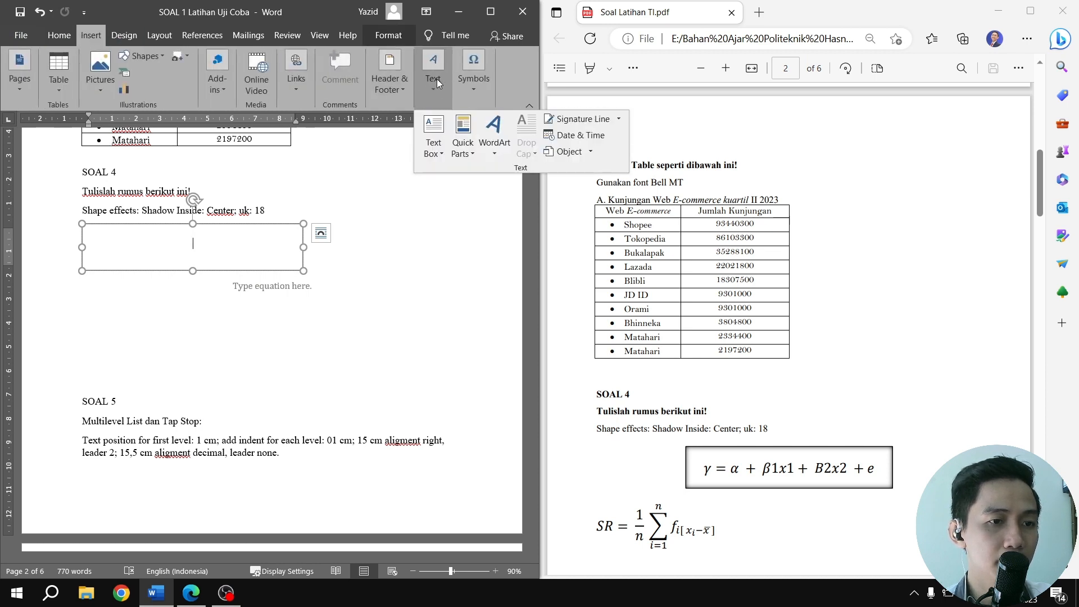
pyautogui.click(477, 83)
pyautogui.click(477, 83)
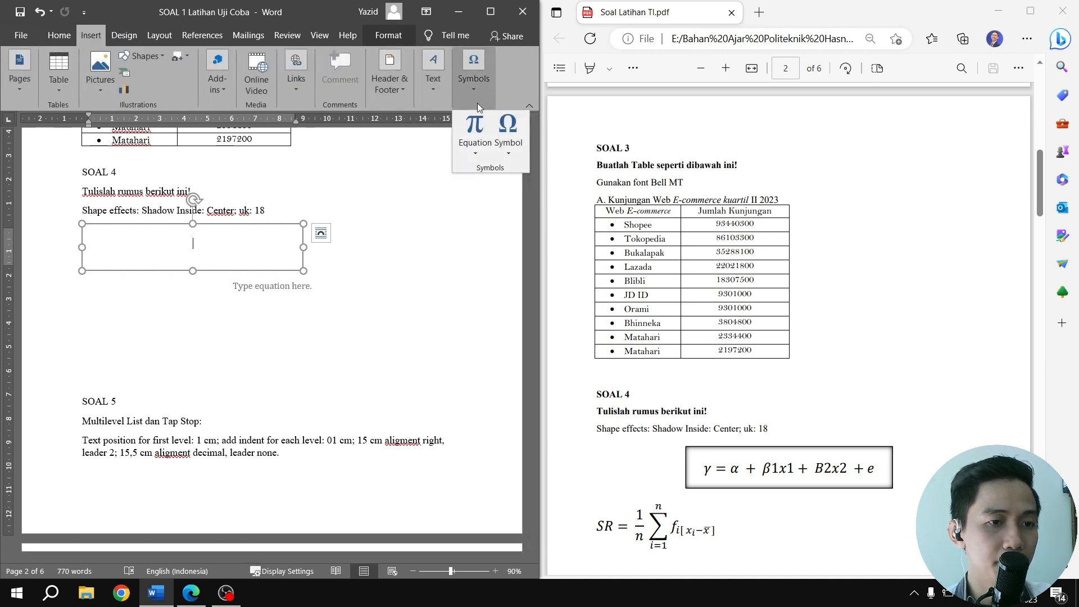
pyautogui.click(477, 123)
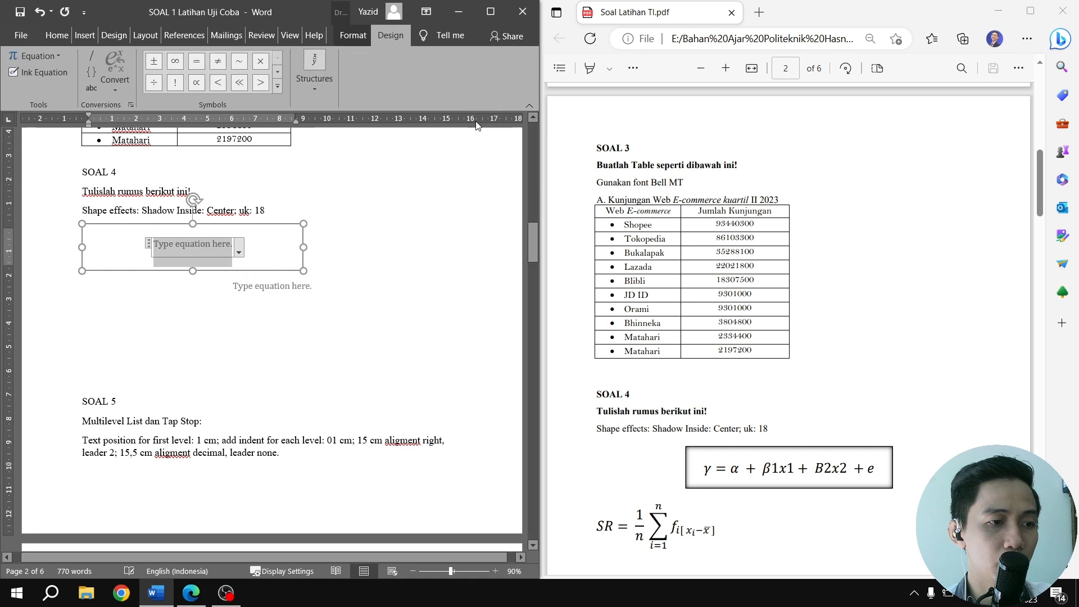
# Left-align the empty equation below the rectangle
pyautogui.click(325, 293)
pyautogui.click(227, 289)
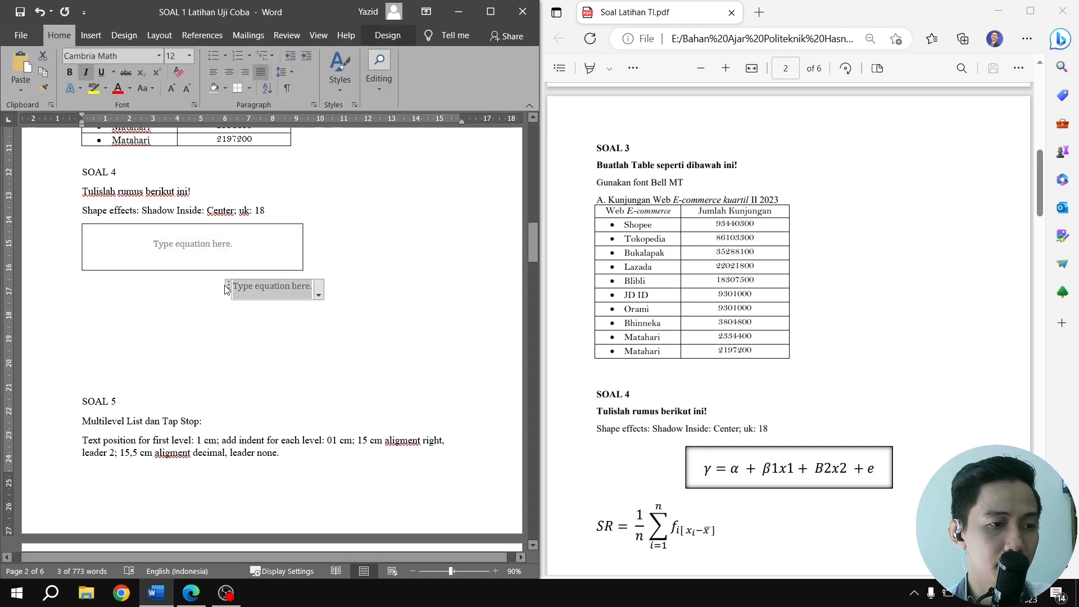
pyautogui.moveTo(227, 289); pyautogui.dragTo(126, 301)
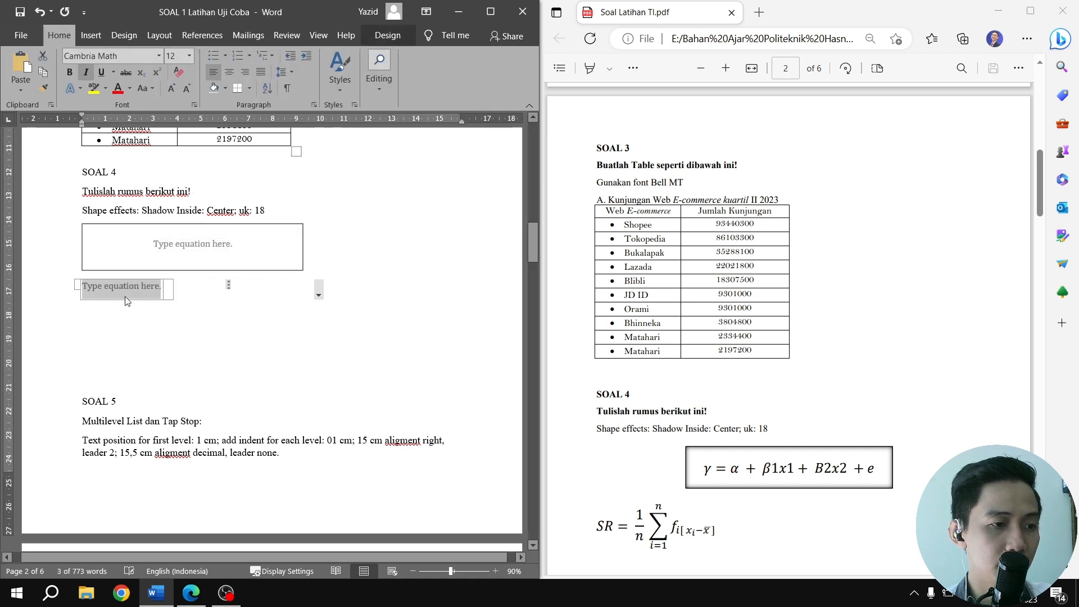
# Center the paragraph holding the inline rectangle on the page
pyautogui.click(352, 243)
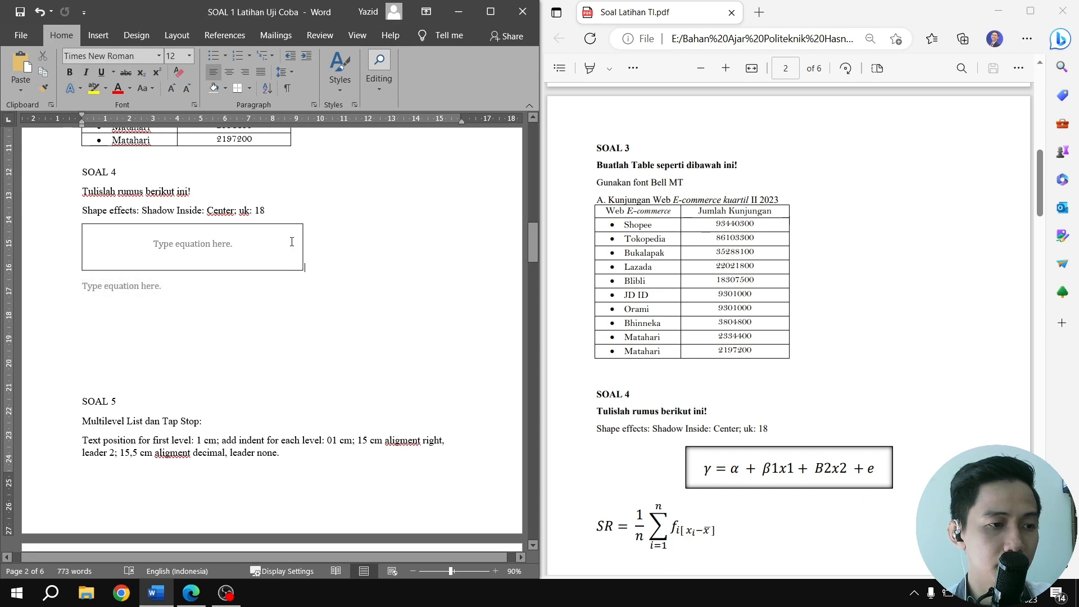
pyautogui.click(194, 236)
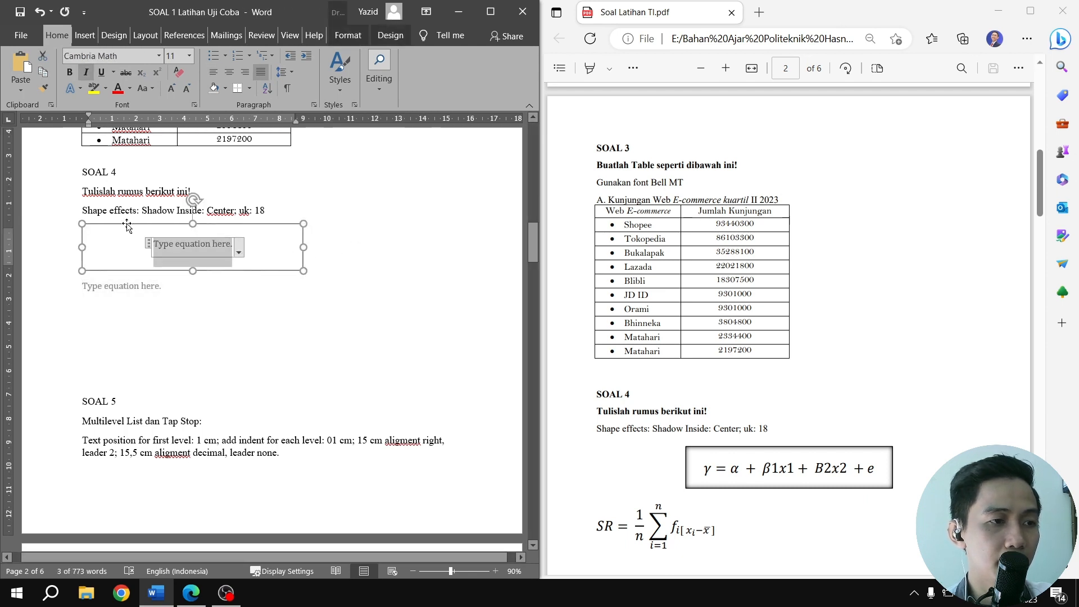
pyautogui.click(229, 72)
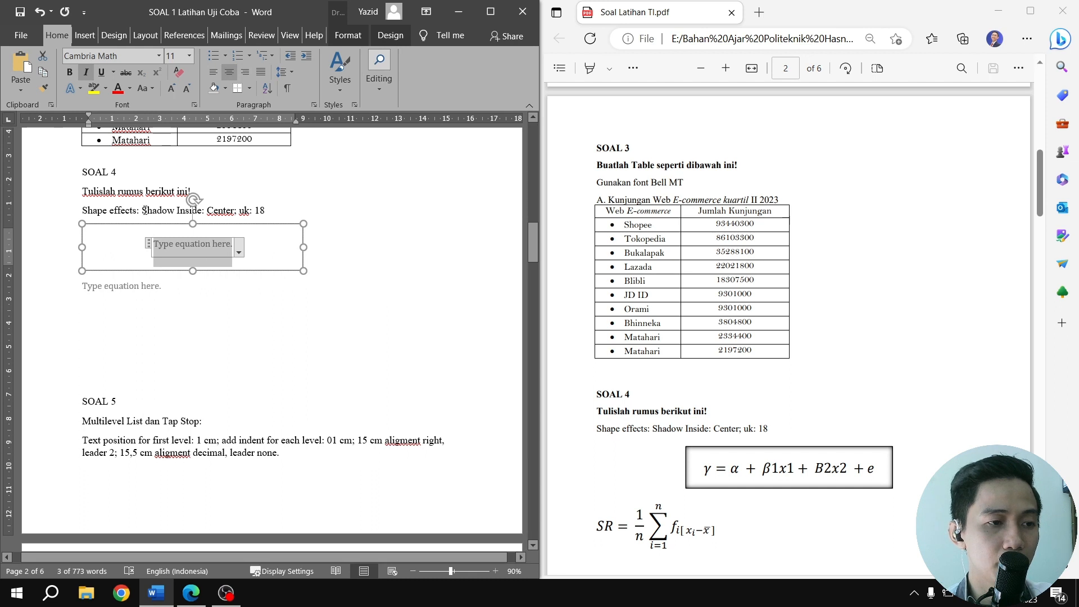
pyautogui.click(213, 225)
pyautogui.click(331, 251)
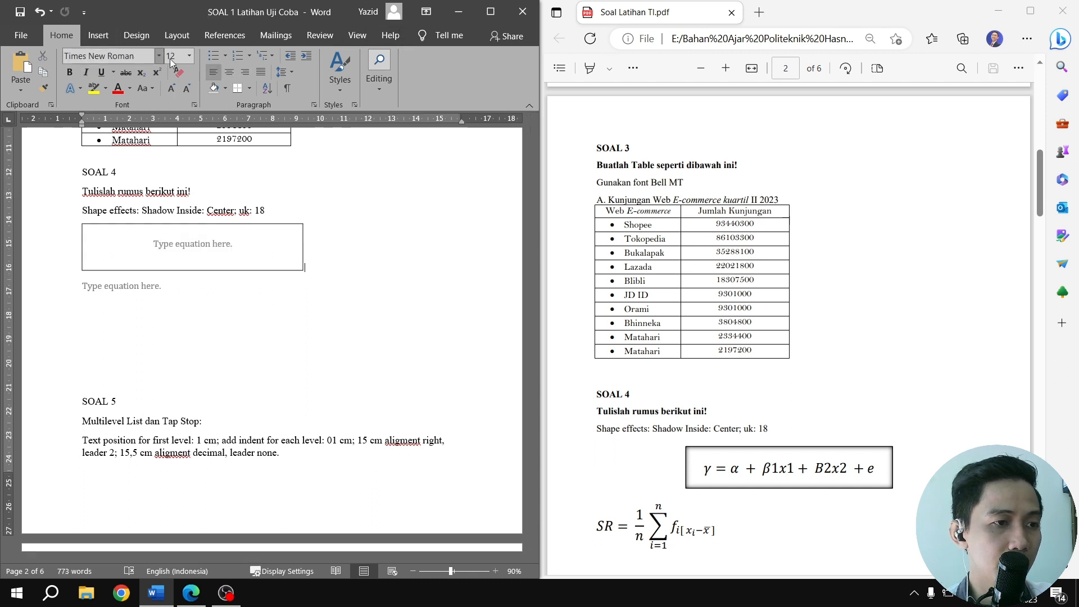
pyautogui.click(229, 72)
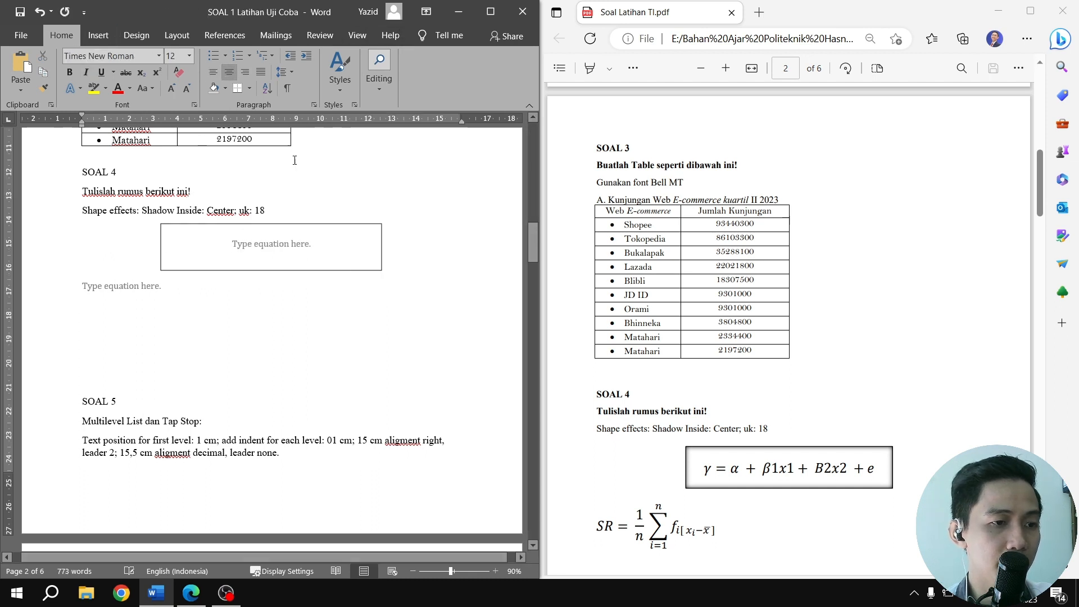
# Apply the Inside: Center shadow effect to the rectangle around the first equation
pyautogui.click(288, 245)
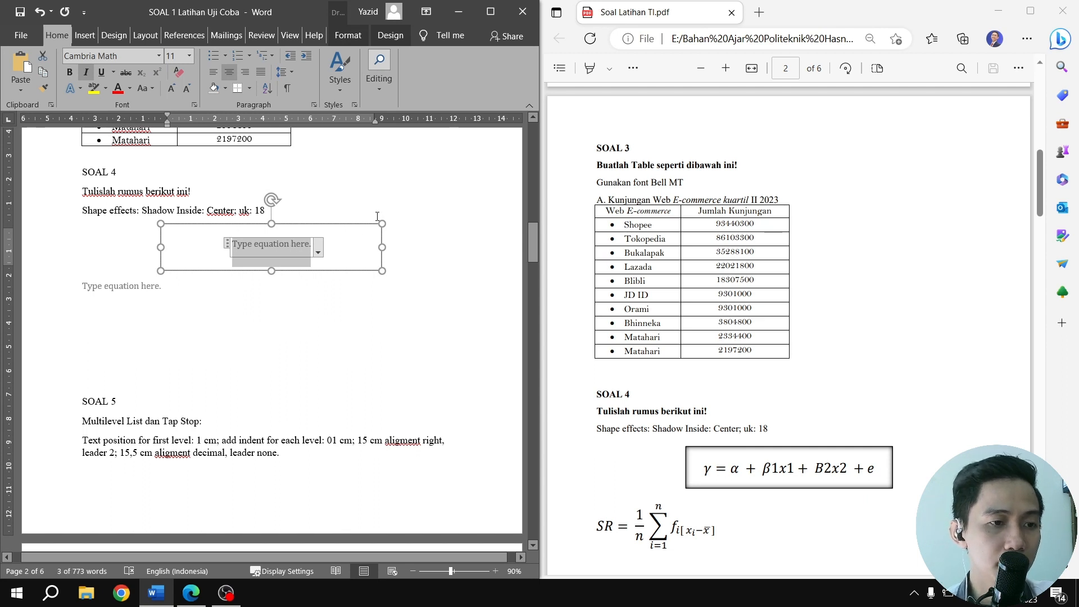
pyautogui.press('Escape')
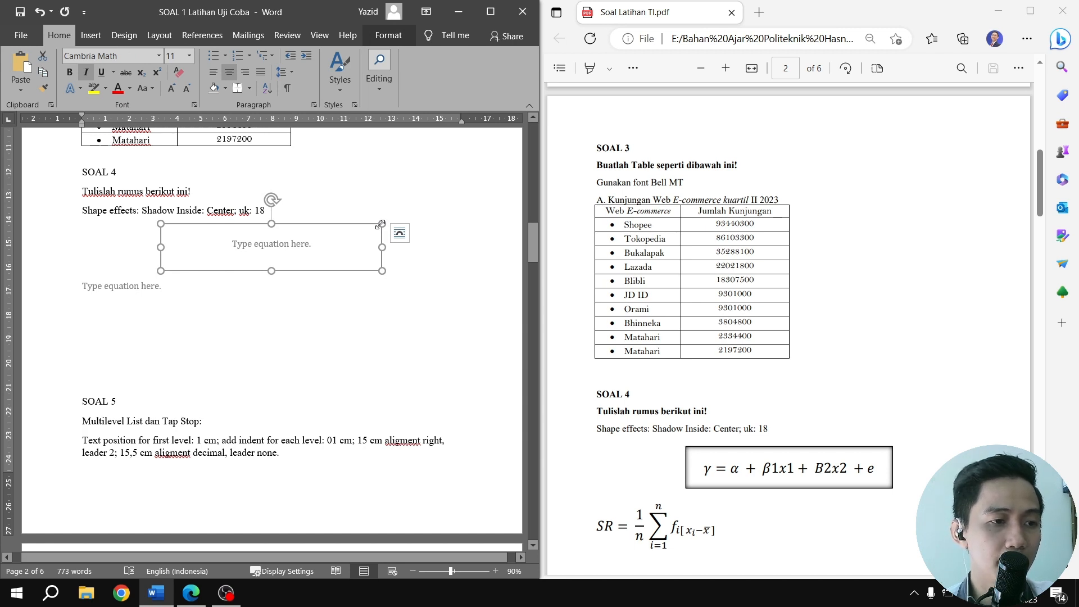
pyautogui.click(385, 33)
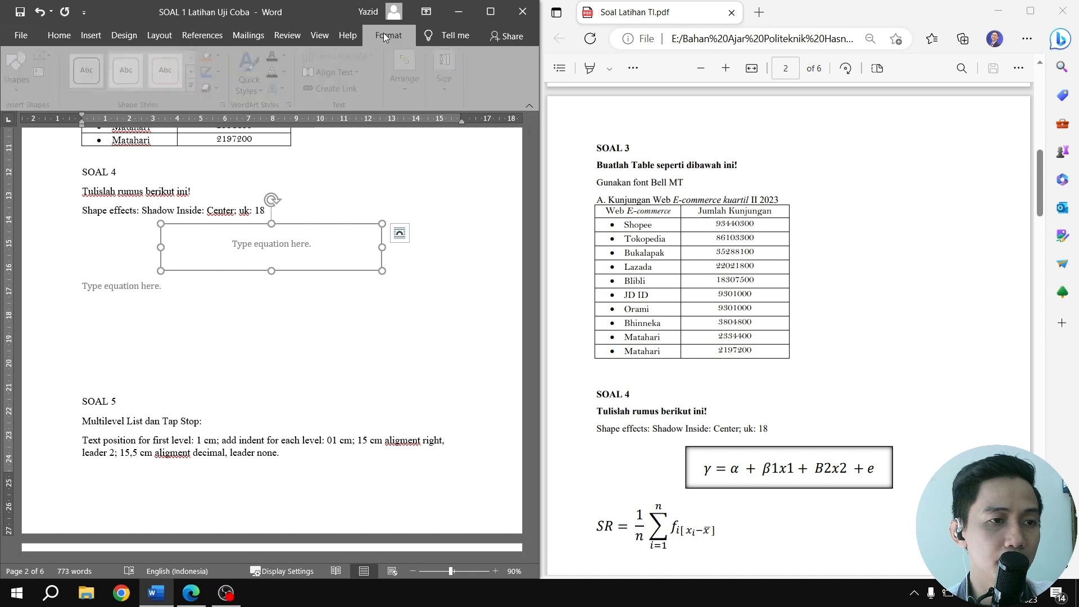
pyautogui.click(221, 86)
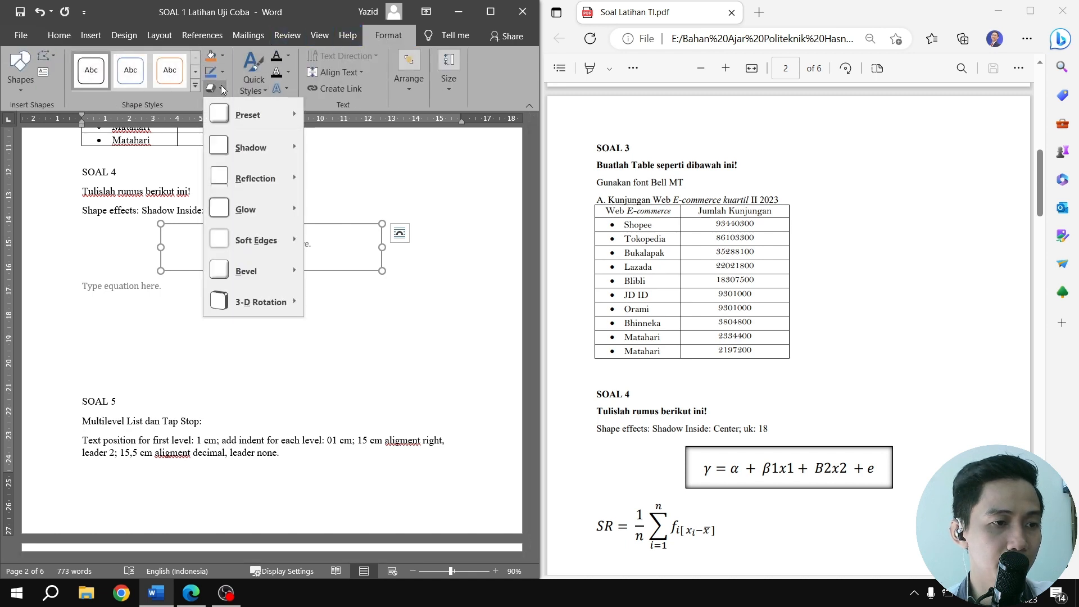
pyautogui.moveTo(249, 145)
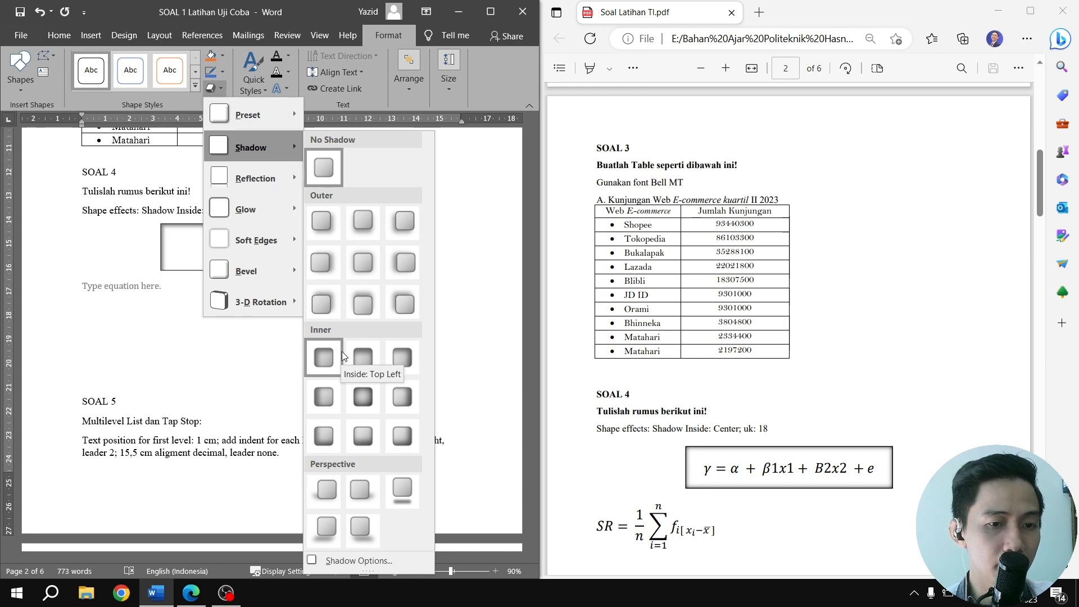
pyautogui.click(366, 396)
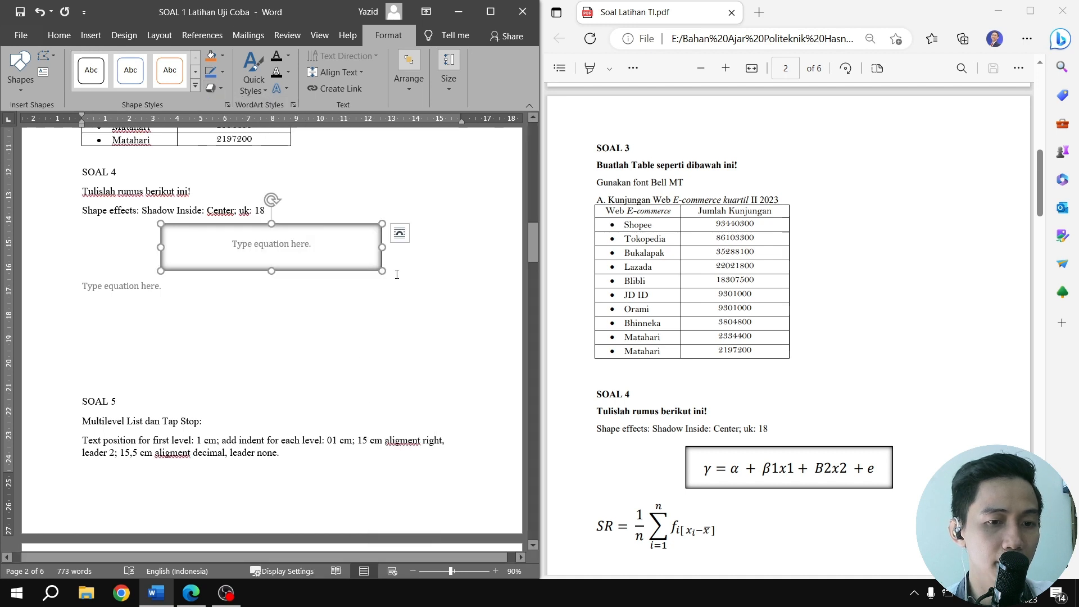
# Begin the equation inside the shadowed rectangle with γ = α +, using the Greek symbols gamma and alpha
pyautogui.click(292, 245)
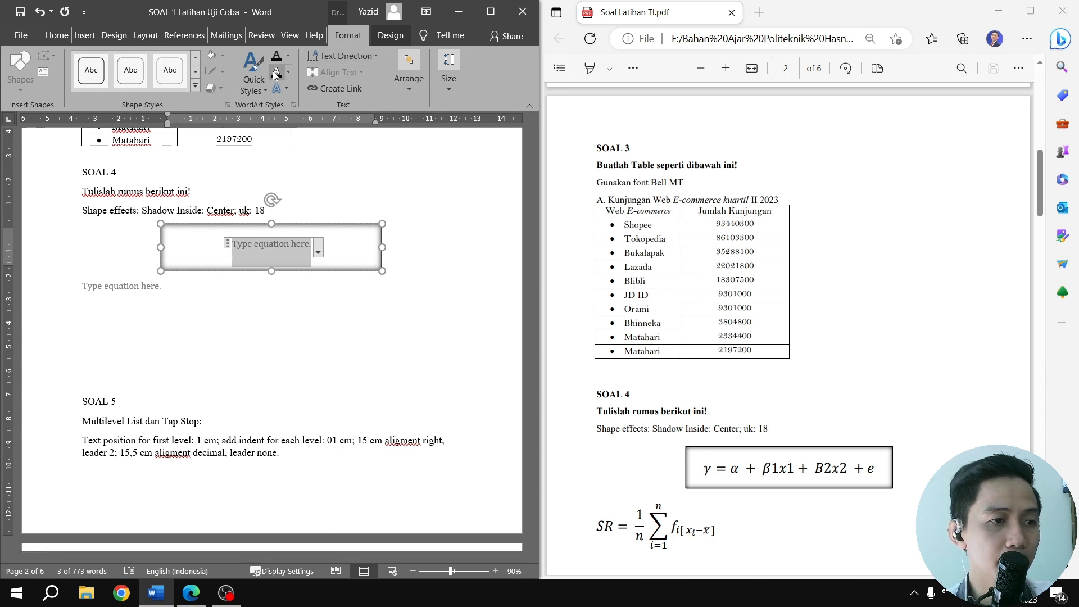
pyautogui.click(384, 39)
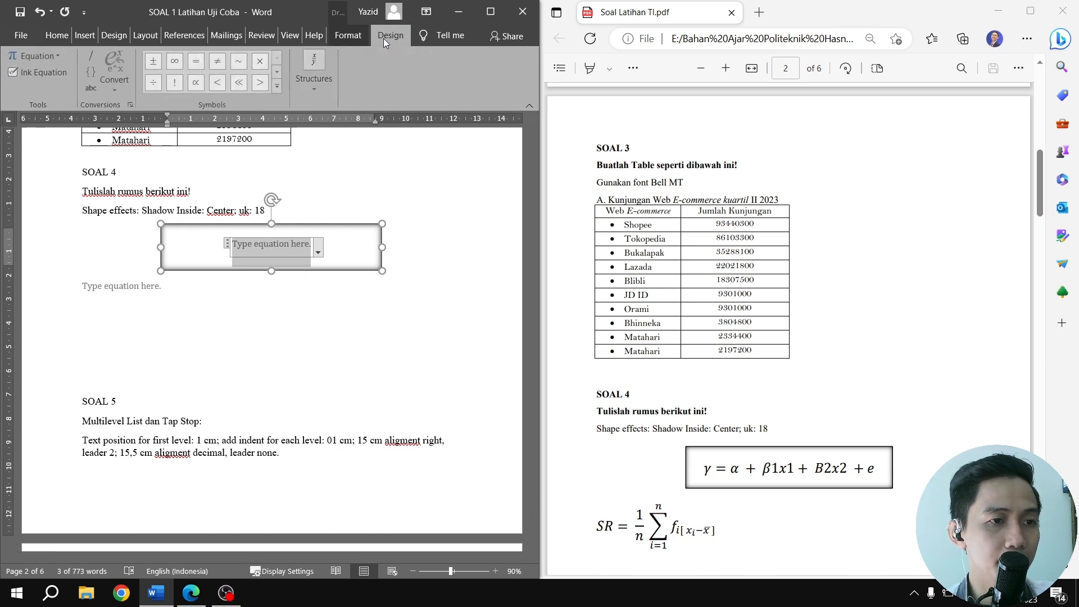
pyautogui.click(280, 87)
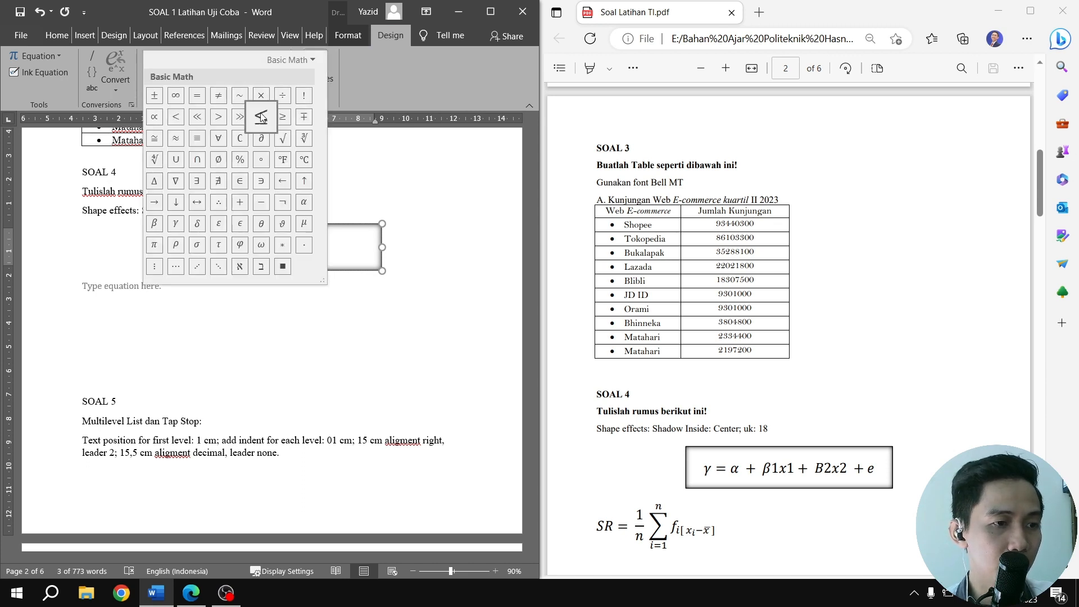
pyautogui.click(176, 223)
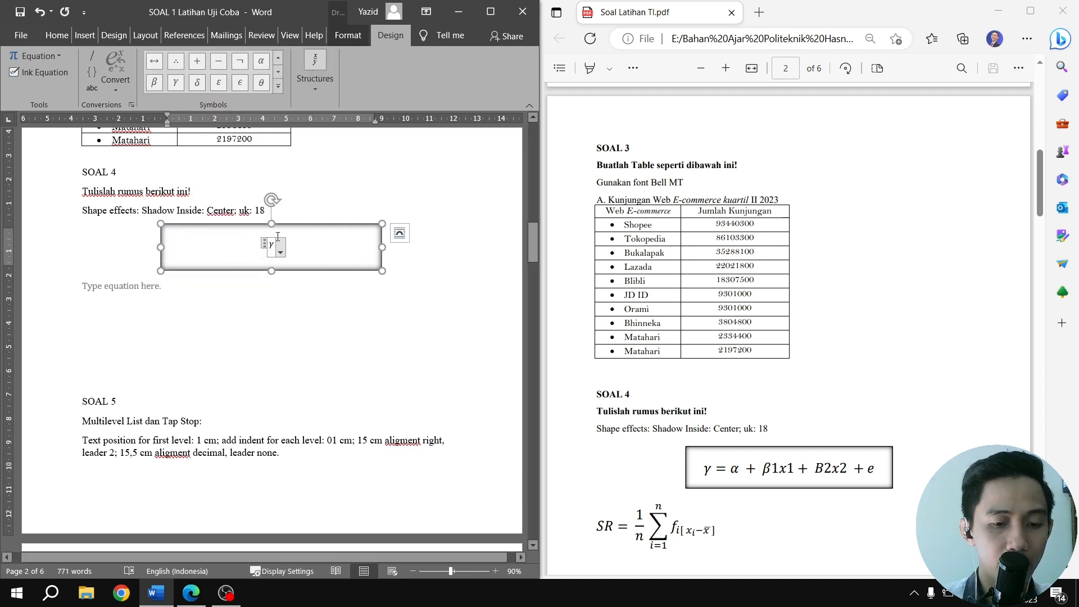
pyautogui.write('=')
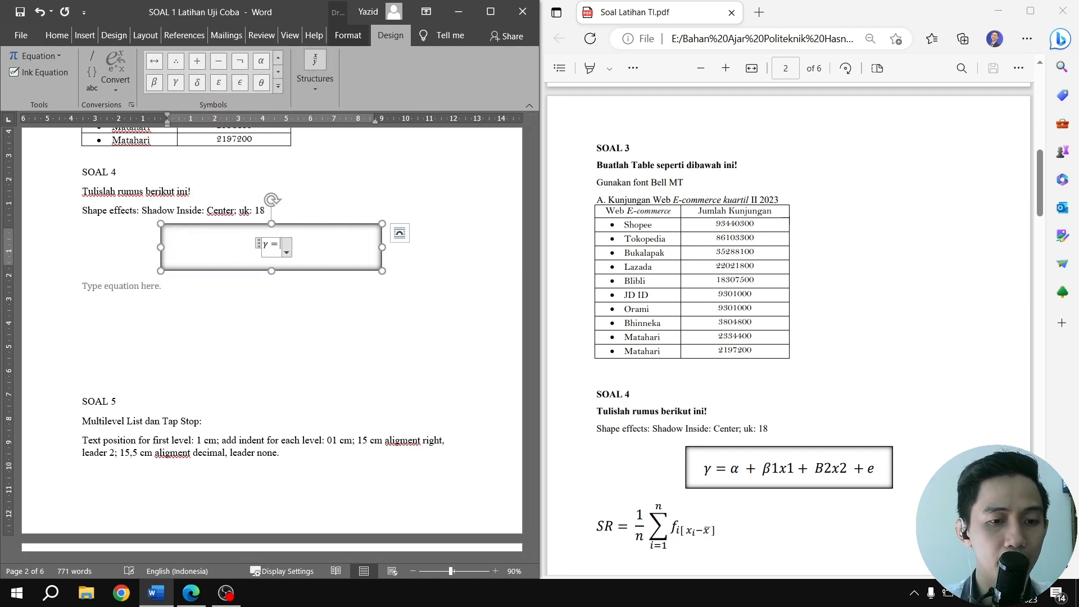
pyautogui.click(265, 65)
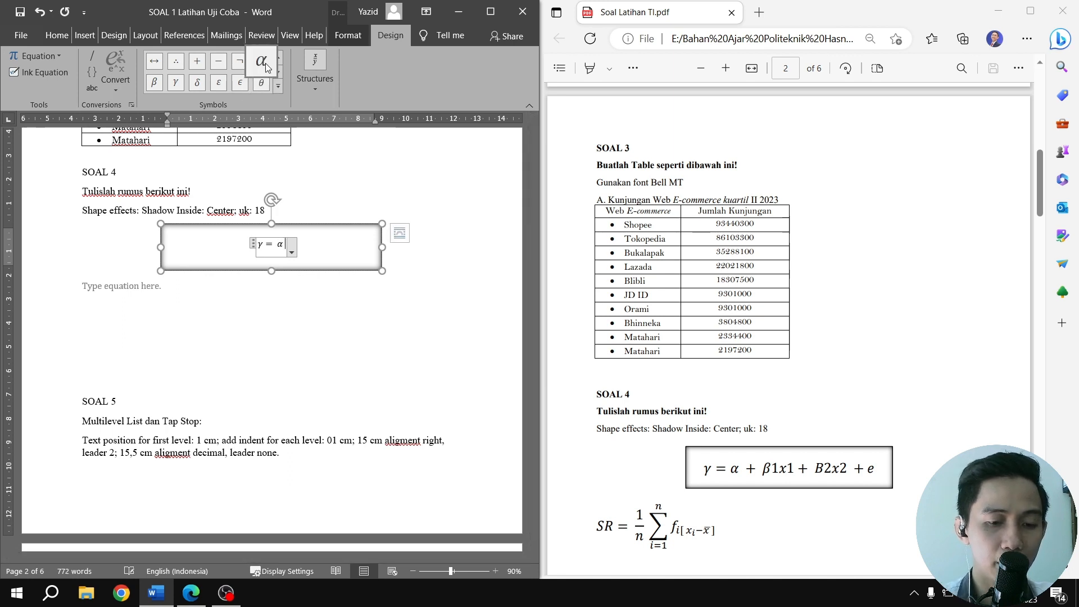
pyautogui.write('+')
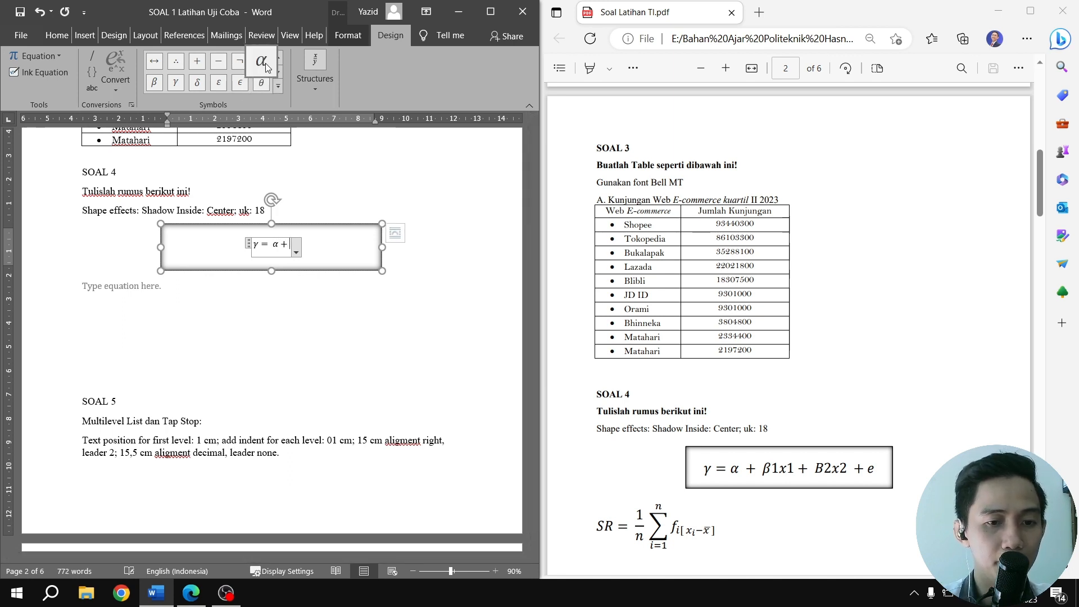
# Complete the boxed equation by adding β1x1 + B2x2 + e after the alpha term
pyautogui.click(156, 84)
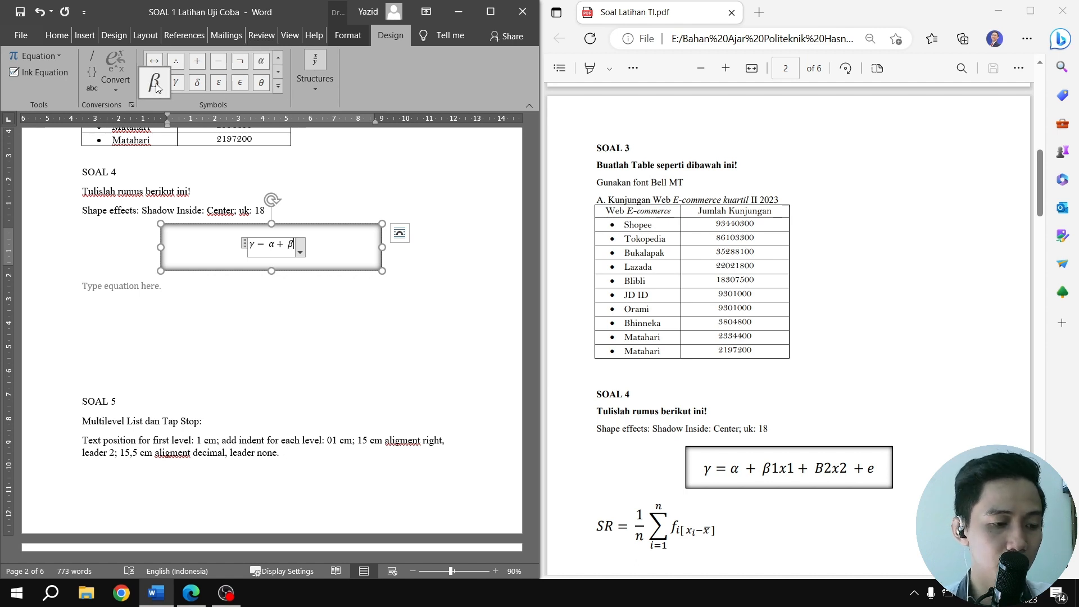
pyautogui.write('1x1')
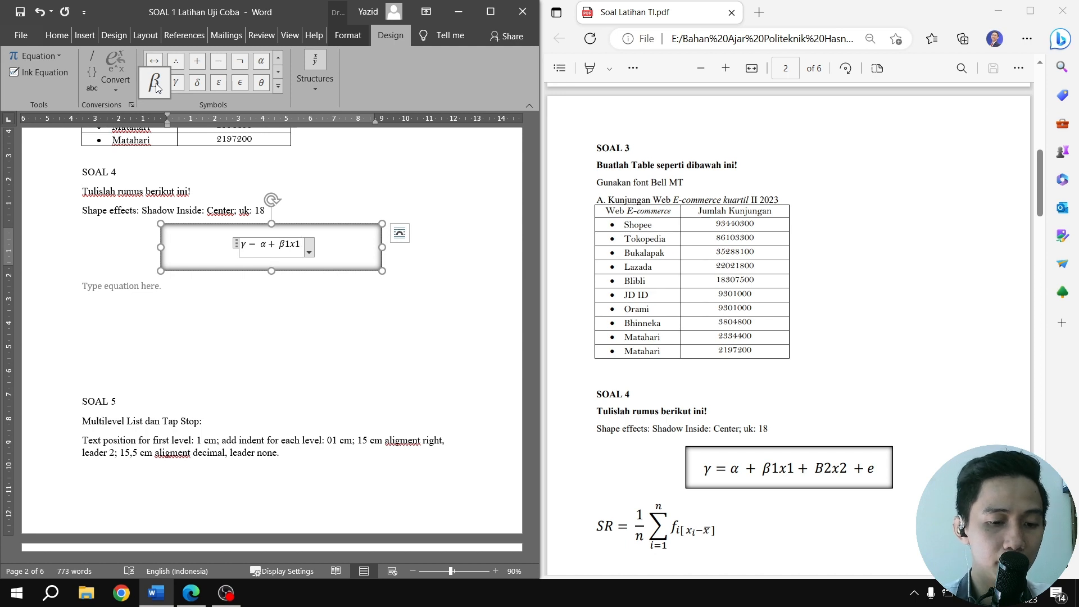
pyautogui.write(' + B')
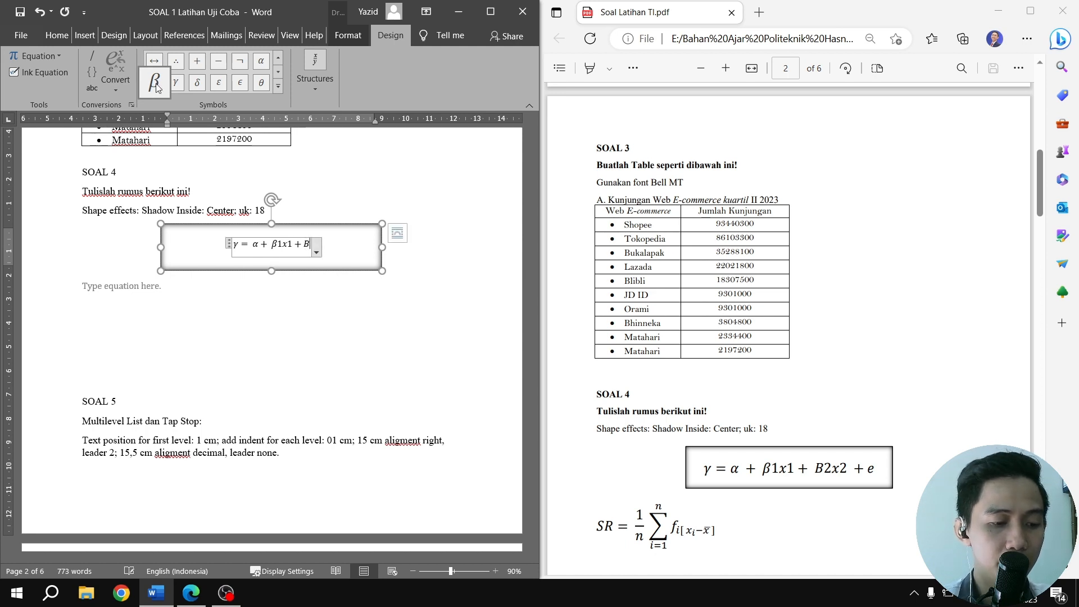
pyautogui.write('2x')
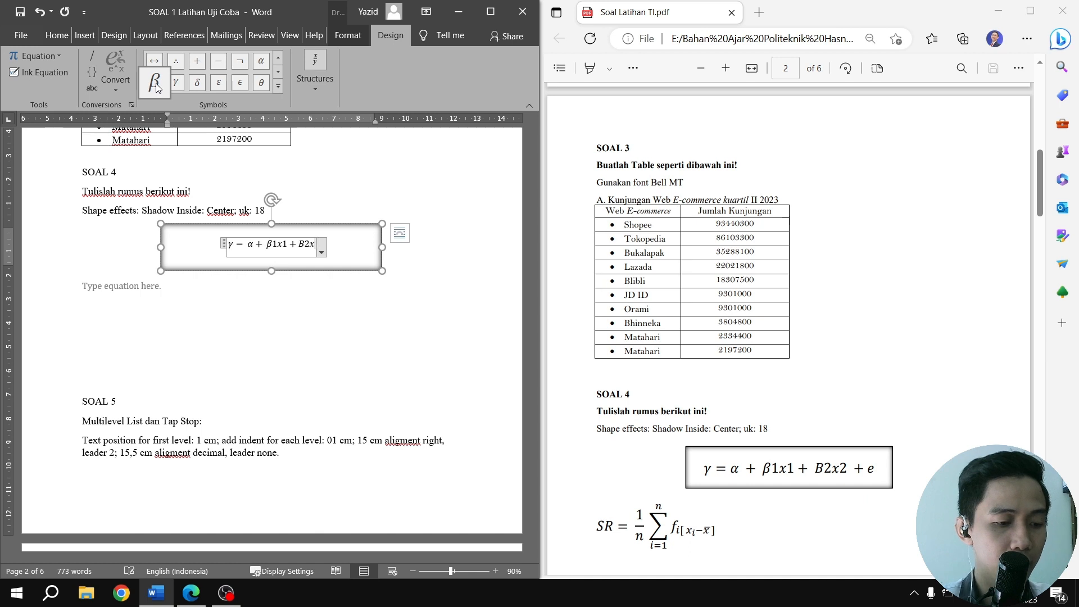
pyautogui.write('2')
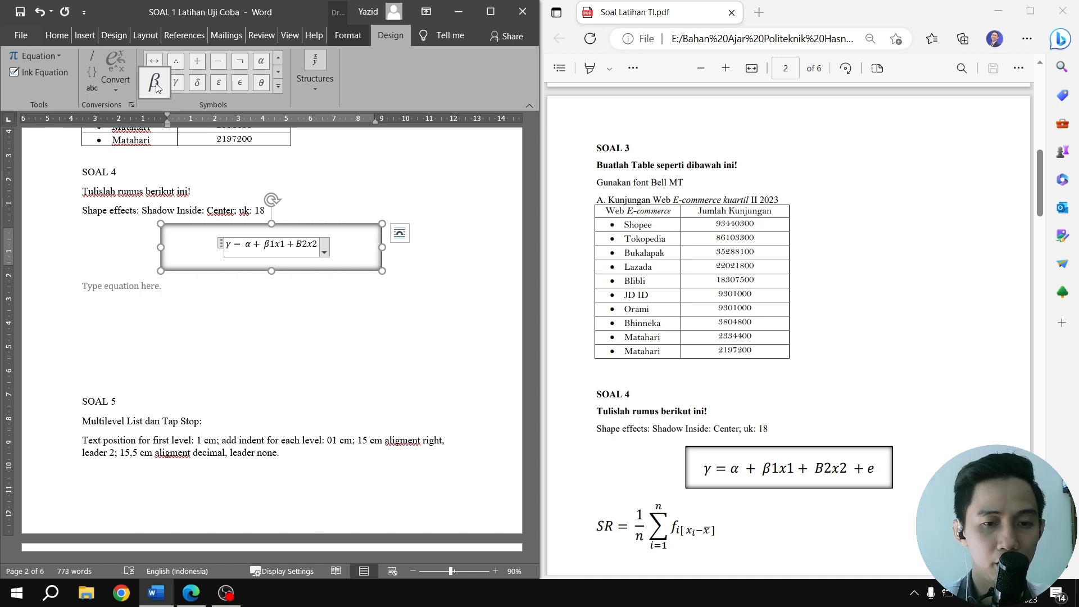
pyautogui.write(' + ')
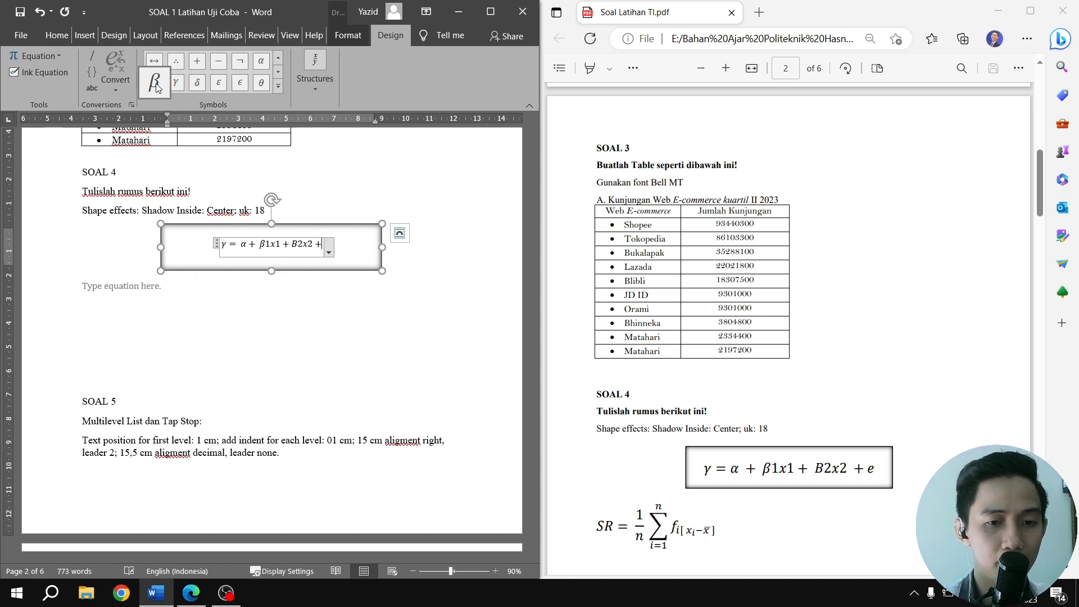
pyautogui.write('e')
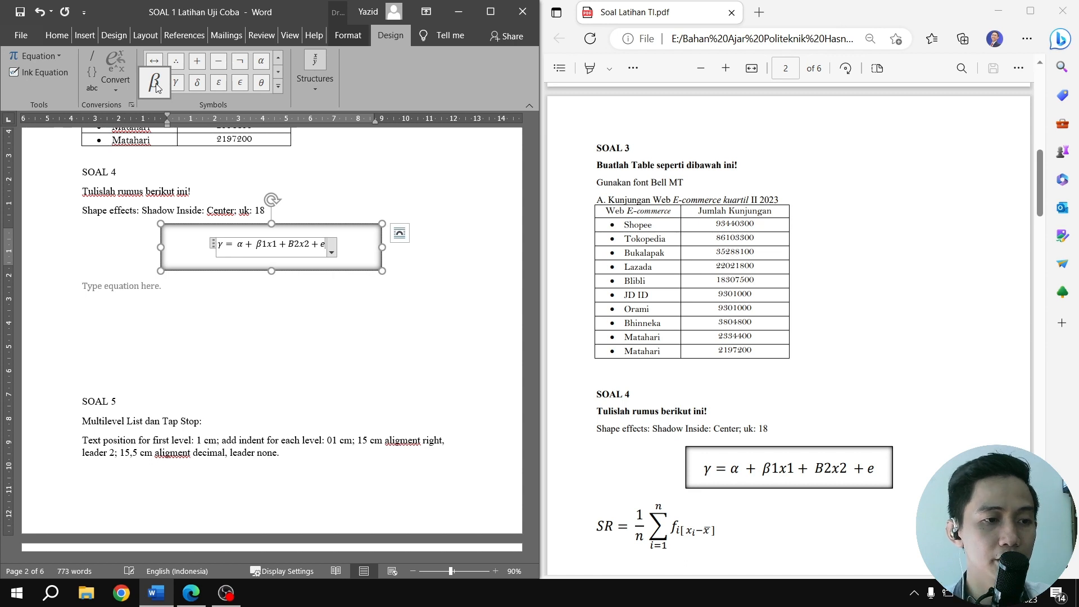
# Set the font size of the whole boxed equation to 18
pyautogui.hotkey('ctrl', 'a')
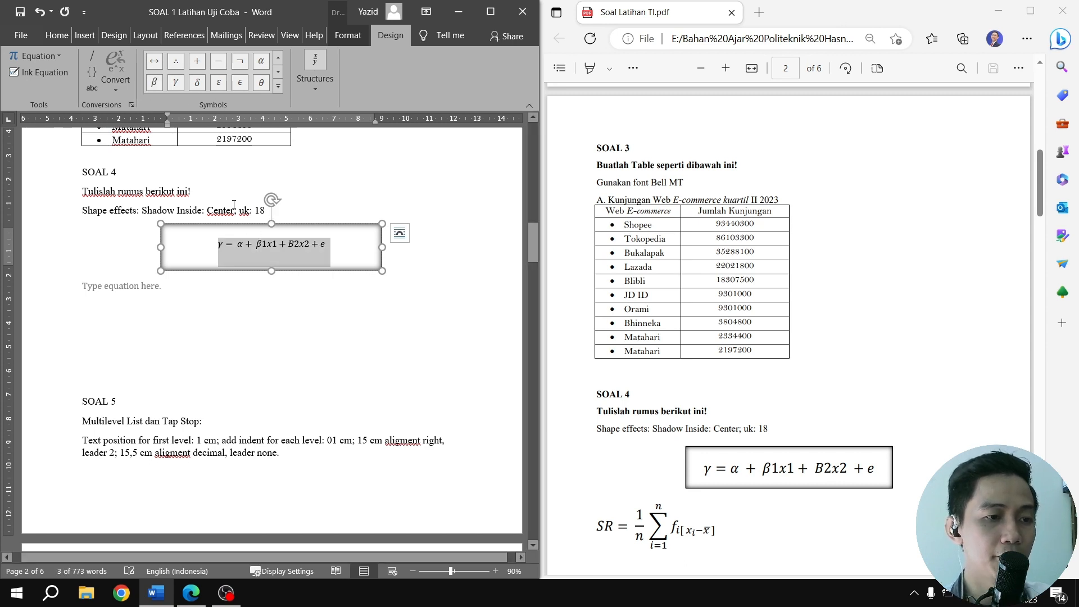
pyautogui.click(56, 35)
pyautogui.click(189, 56)
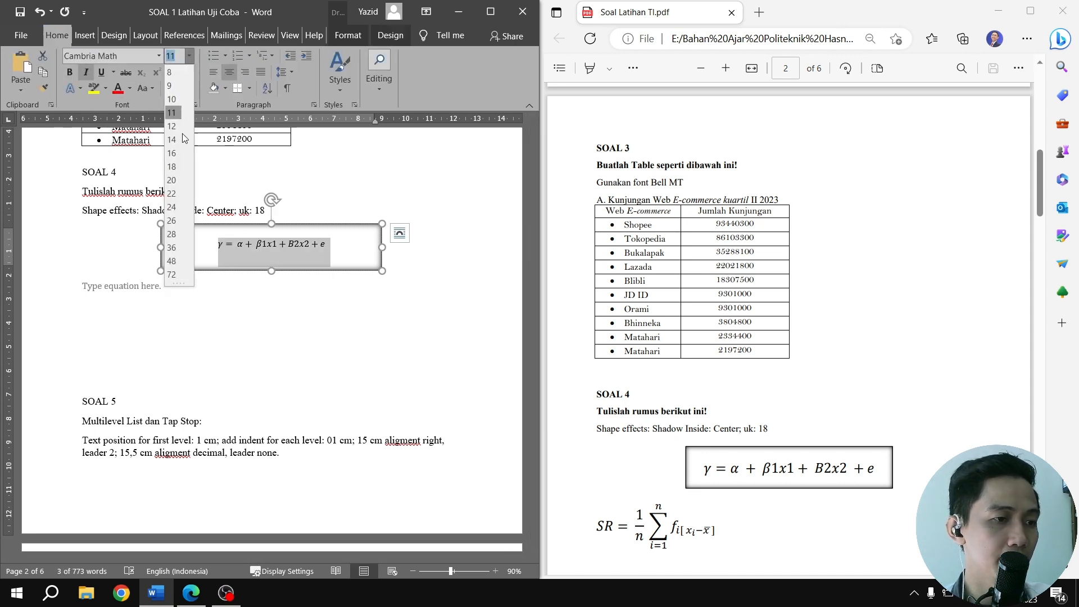
pyautogui.click(175, 167)
pyautogui.click(375, 310)
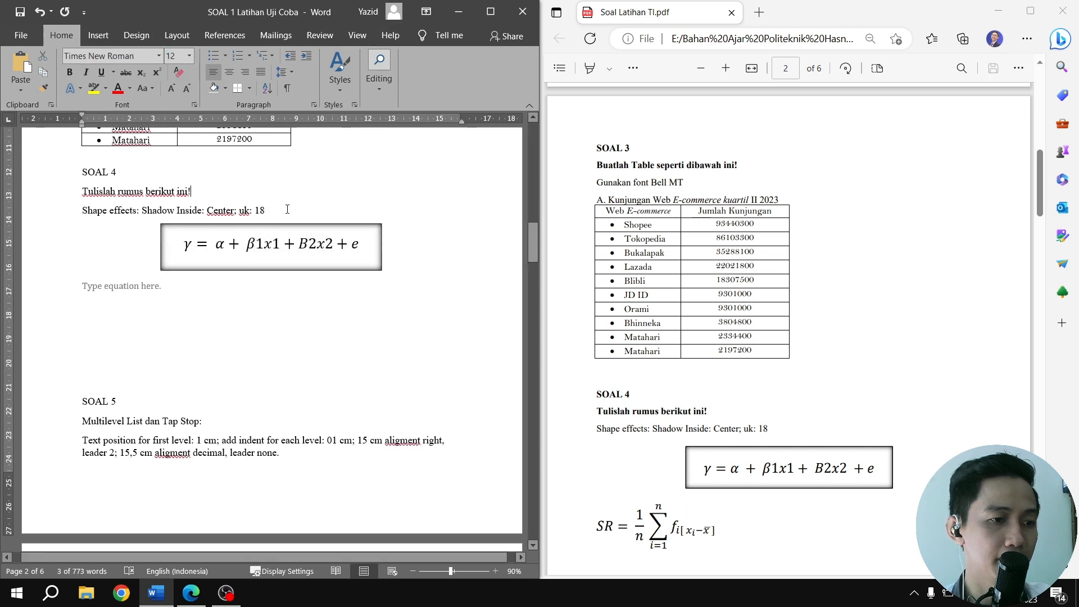
# Set the font size of the empty equation below the shadowed rectangle to 18
pyautogui.scroll(-3, 374, 311)
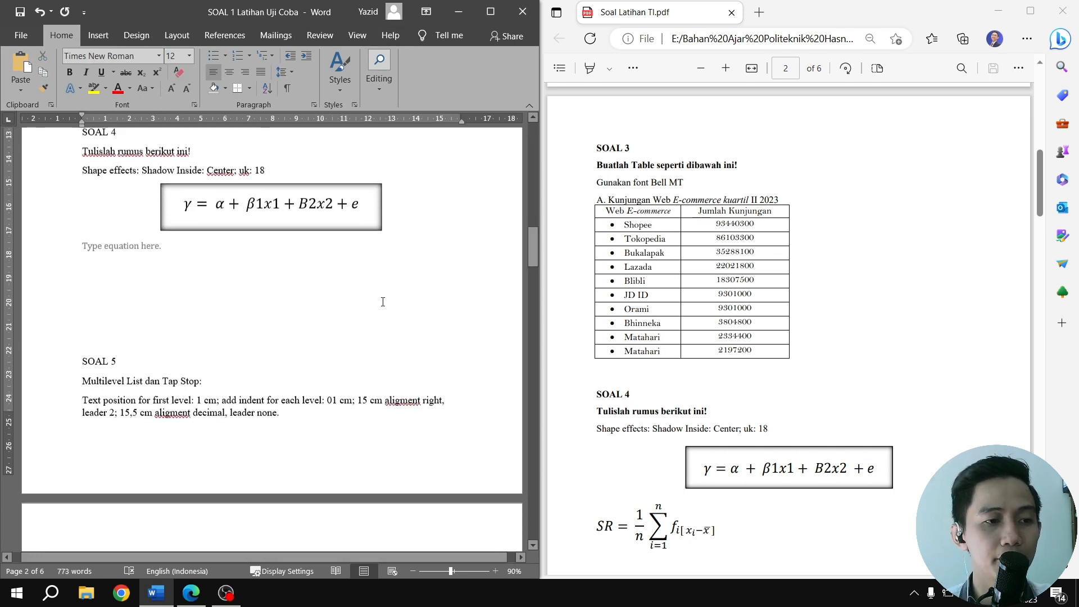
pyautogui.scroll(-4, 636, 393)
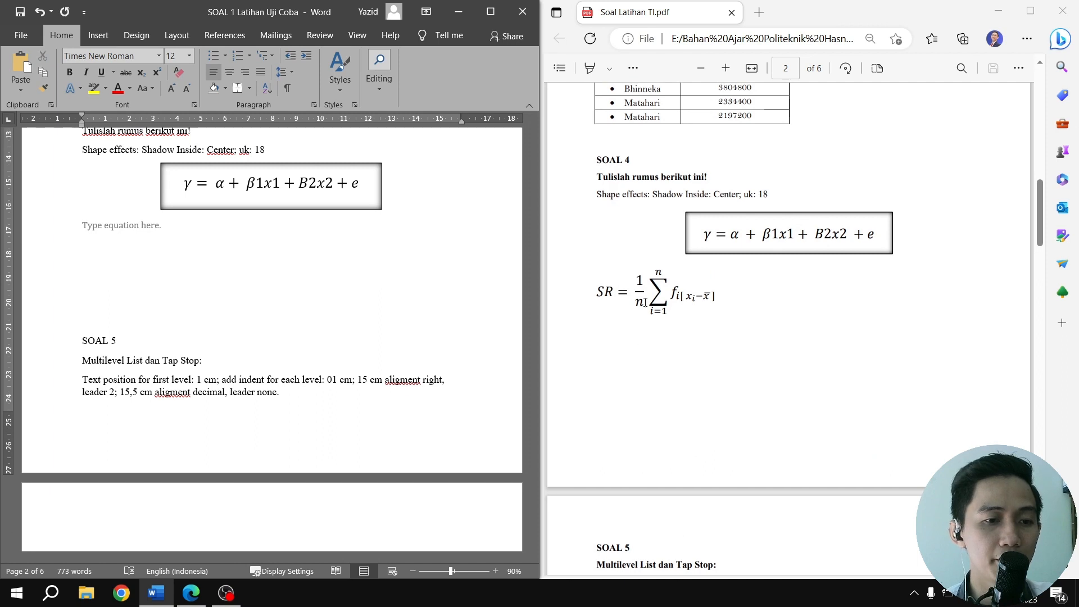
pyautogui.click(109, 228)
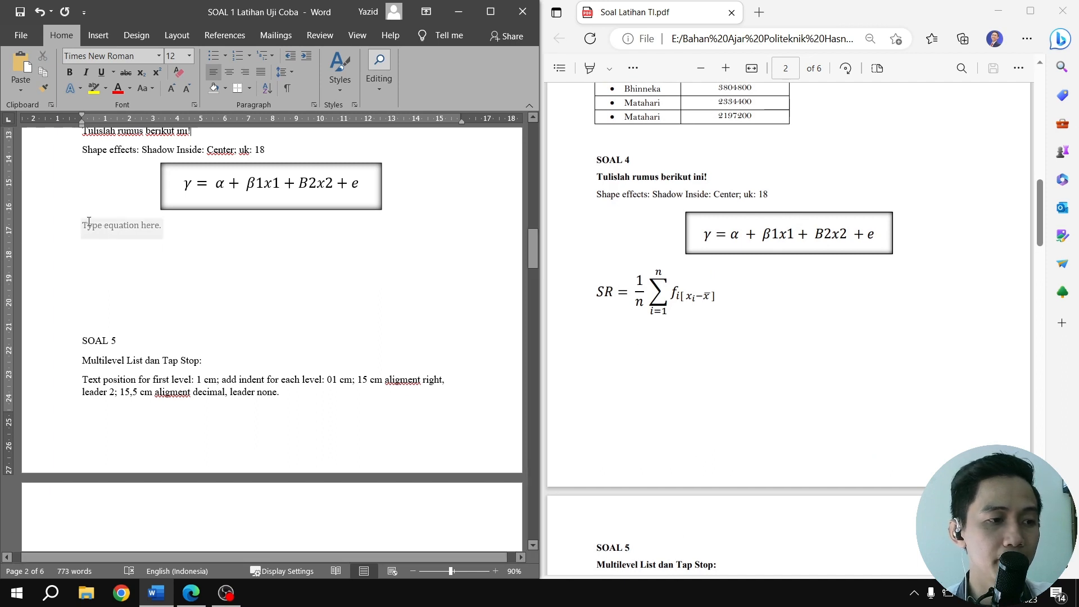
pyautogui.click(190, 55)
pyautogui.click(172, 167)
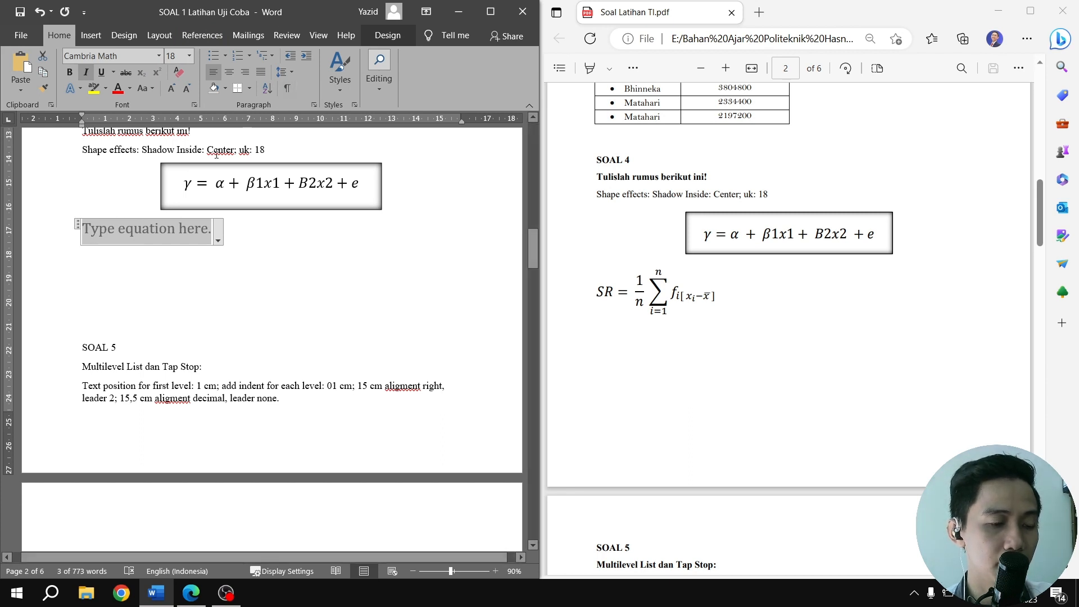
# Enter SR = in the second equation and add a summation structure with limits above and below the sign
pyautogui.write('SR ')
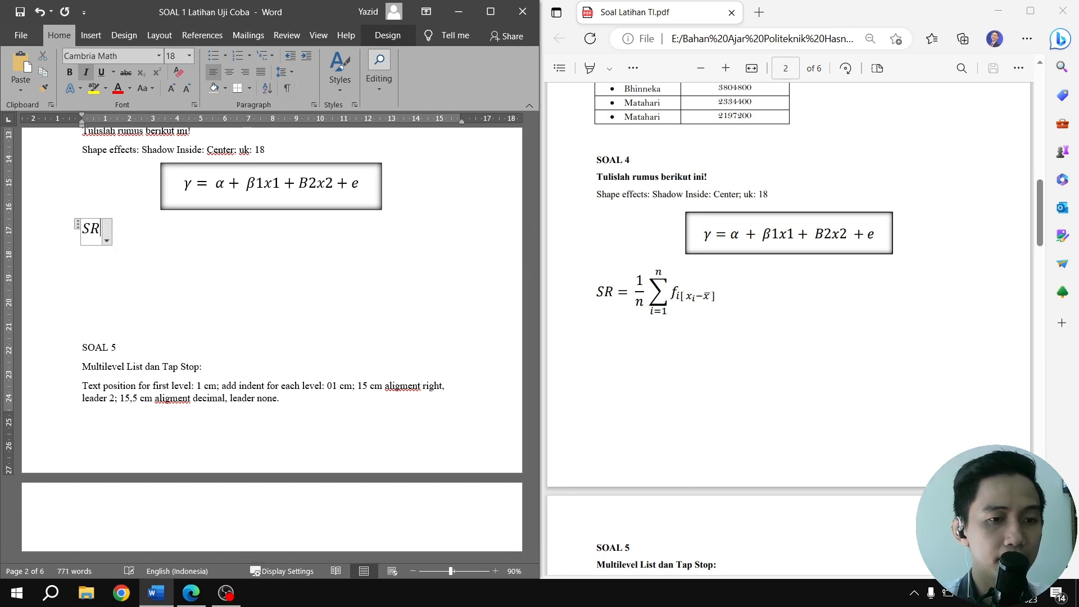
pyautogui.write('=')
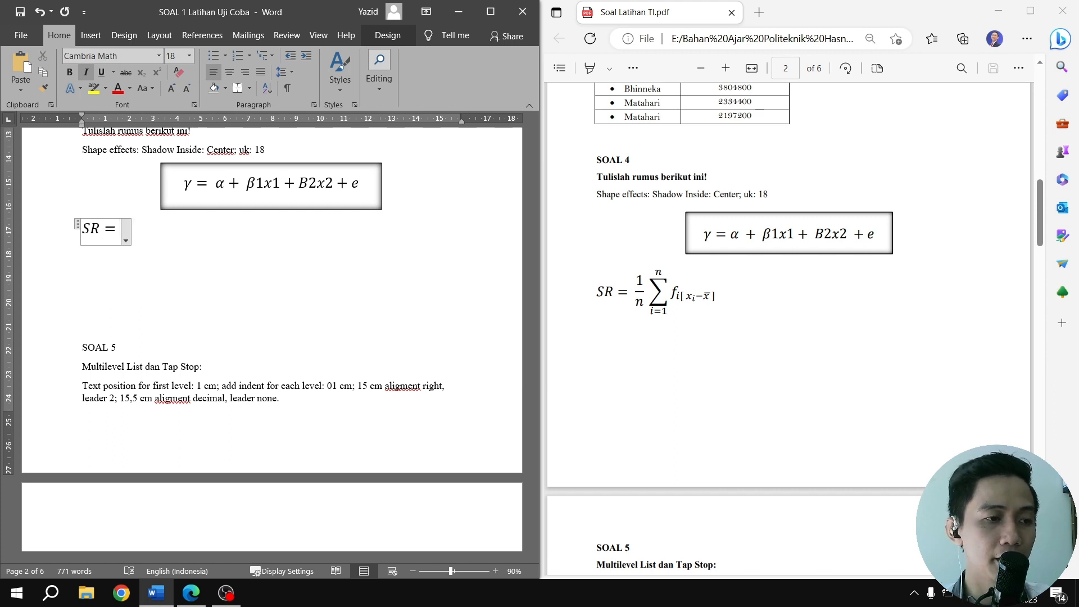
pyautogui.click(383, 36)
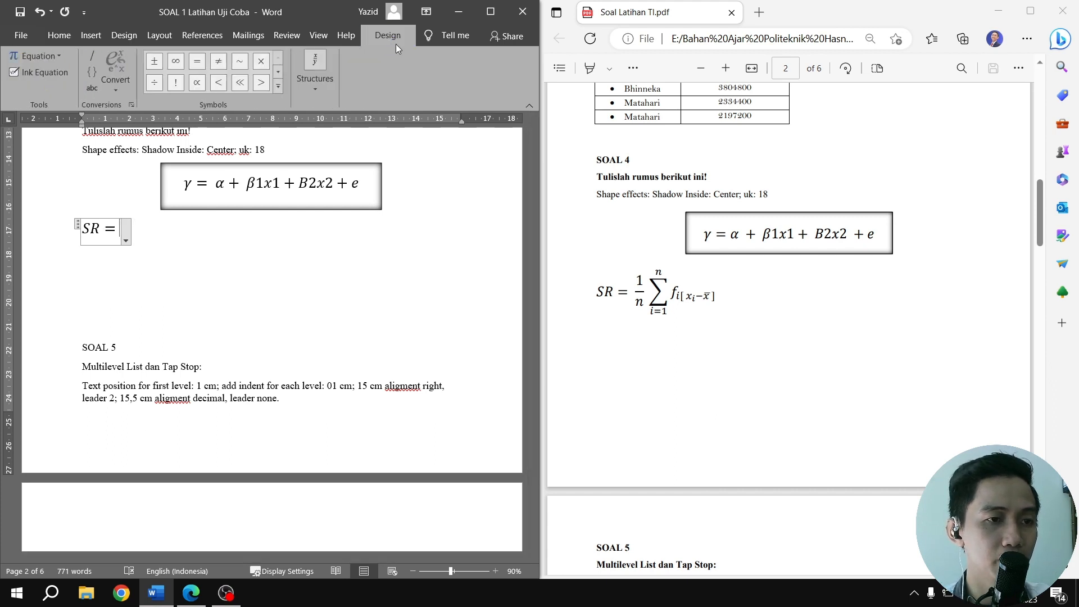
pyautogui.click(317, 88)
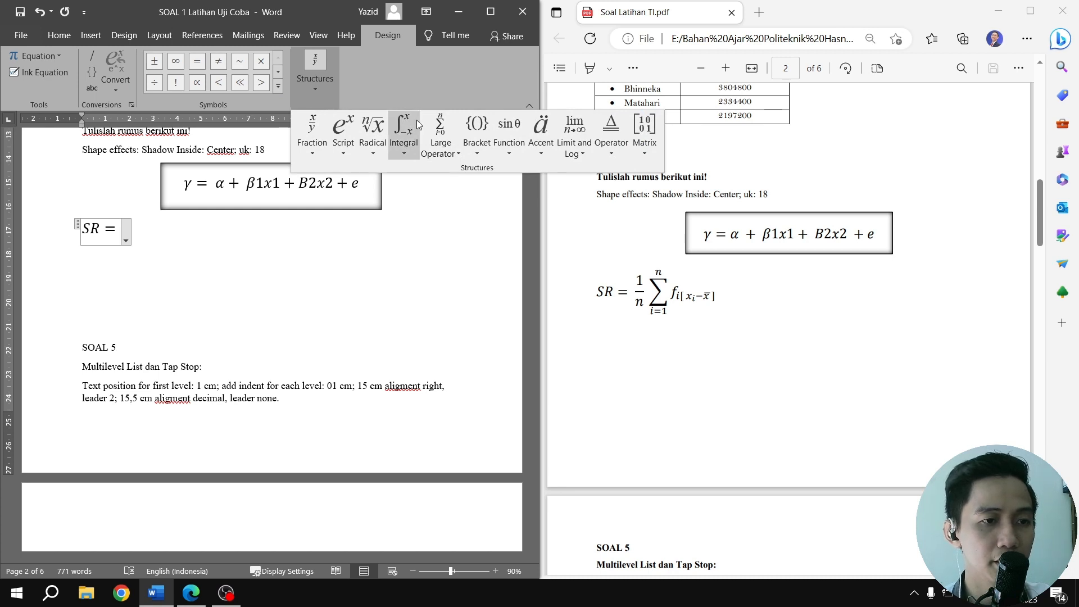
pyautogui.click(442, 154)
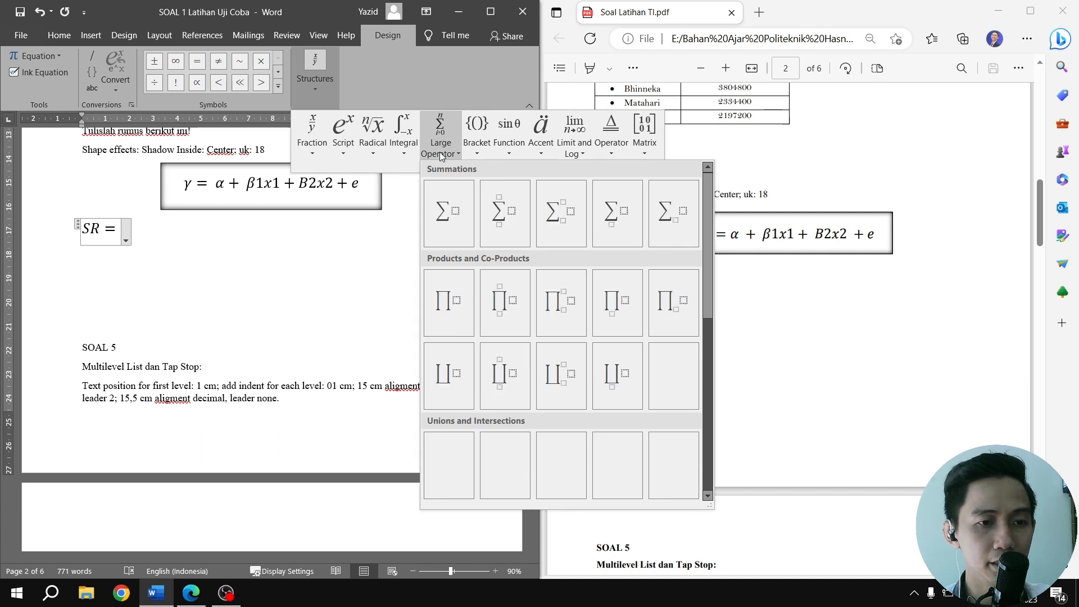
pyautogui.click(502, 215)
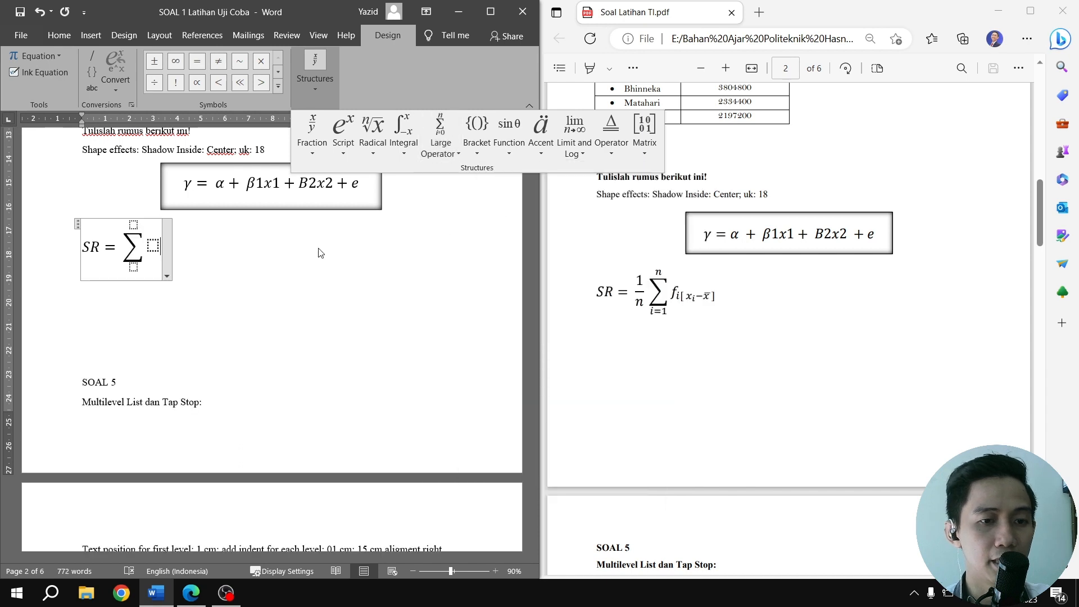
# Insert a stacked fraction of 1 over n between the equals sign and the summation
pyautogui.click(121, 250)
pyautogui.click(119, 247)
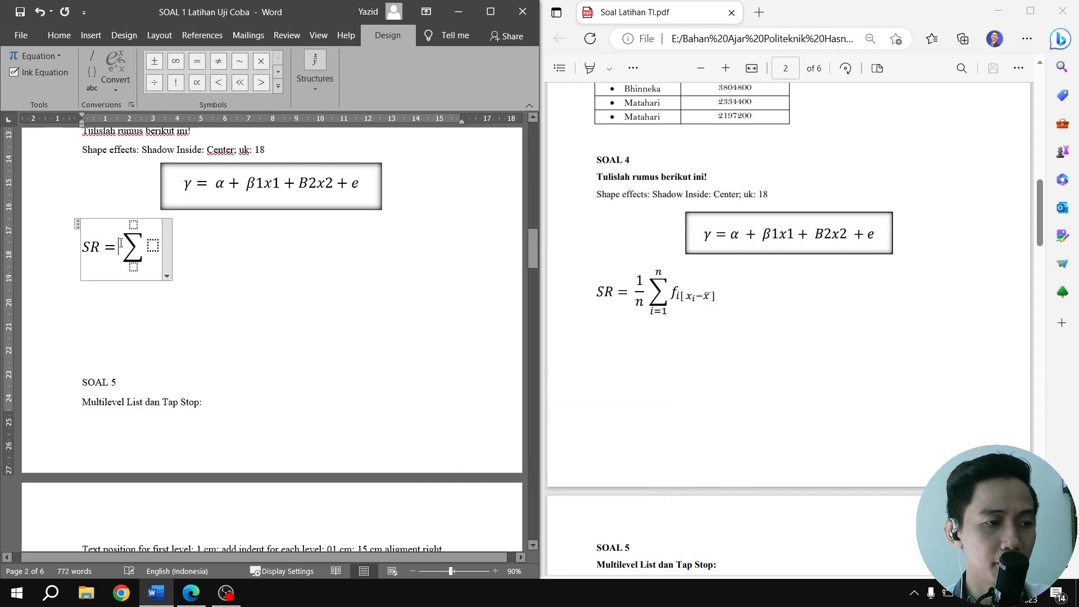
pyautogui.click(316, 89)
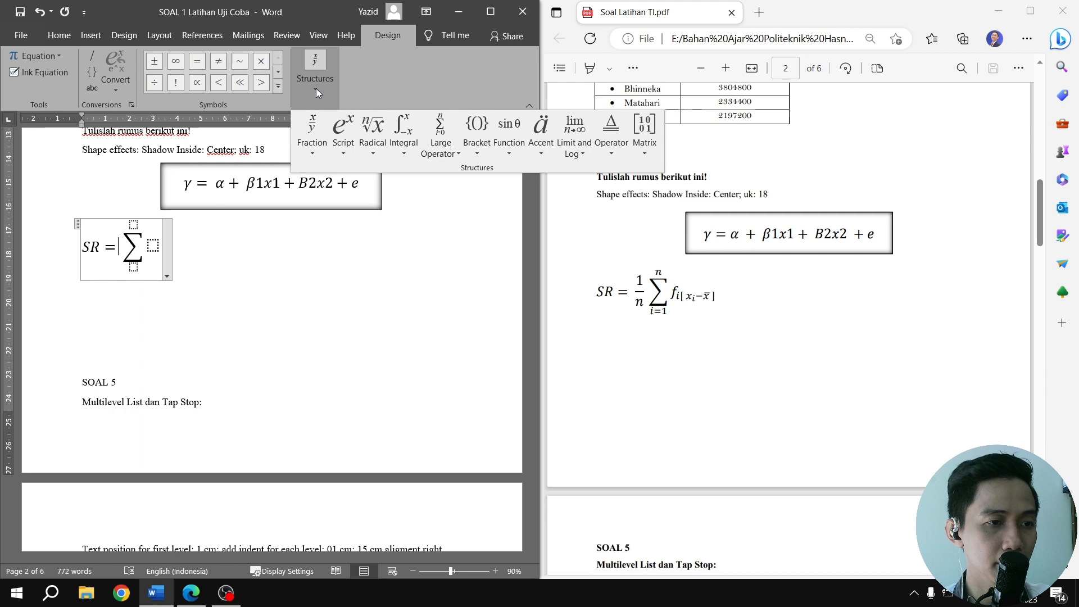
pyautogui.click(312, 128)
pyautogui.click(329, 212)
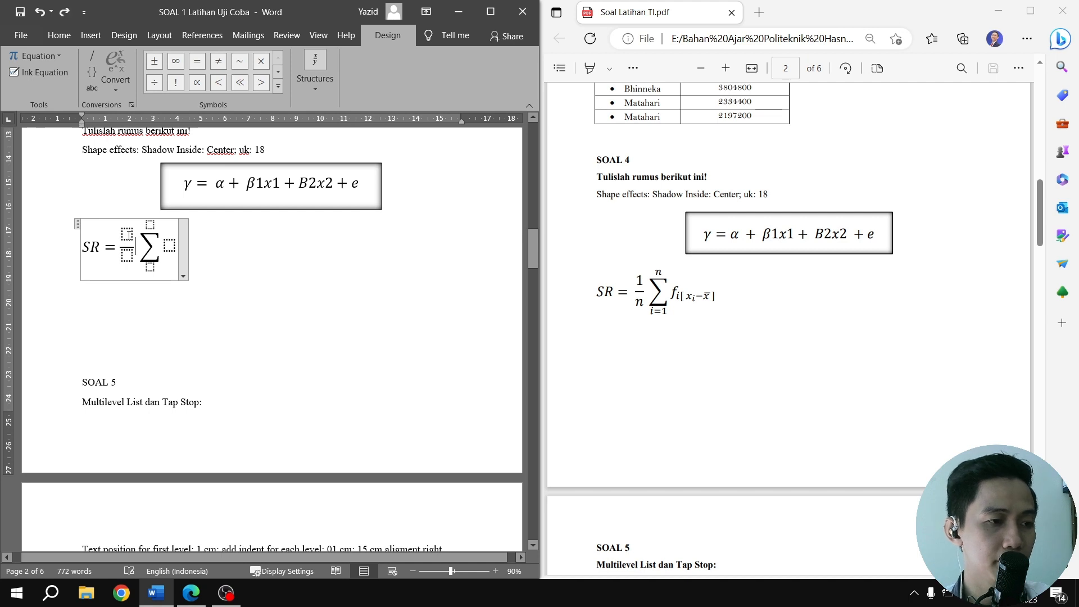
pyautogui.write('1')
pyautogui.press('Down')
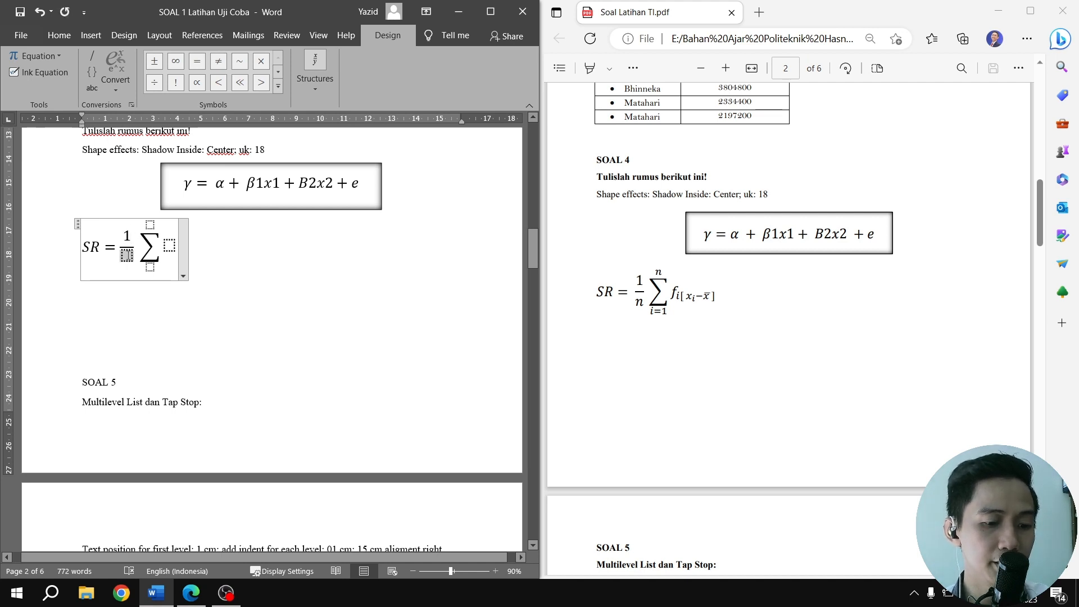
pyautogui.write('n')
# Set the summation's upper limit to n and lower limit to i=1, and select its empty base placeholder
pyautogui.click(145, 225)
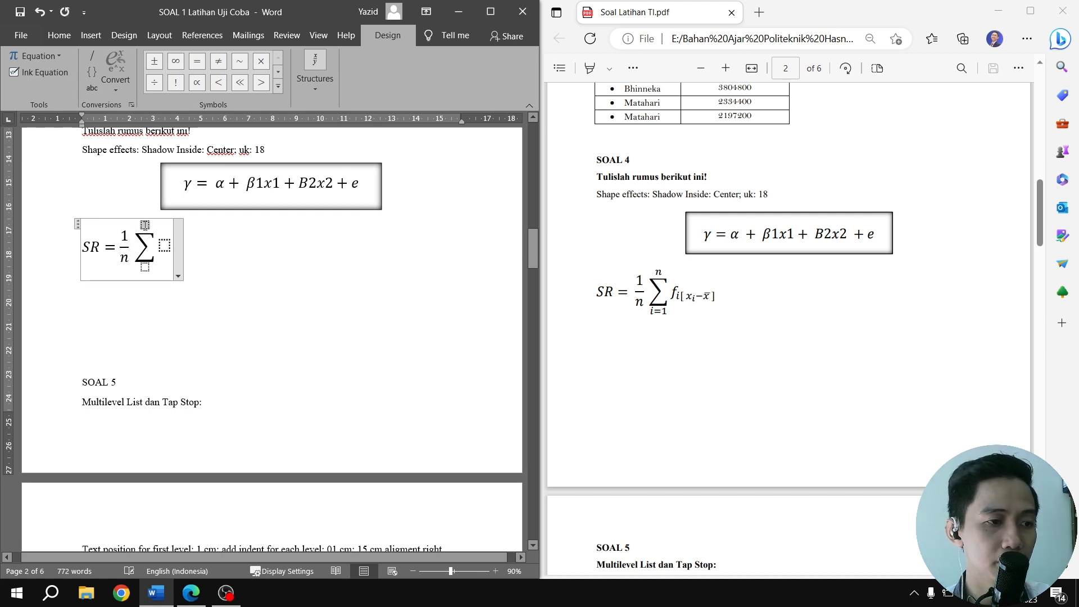
pyautogui.write('n')
pyautogui.click(145, 263)
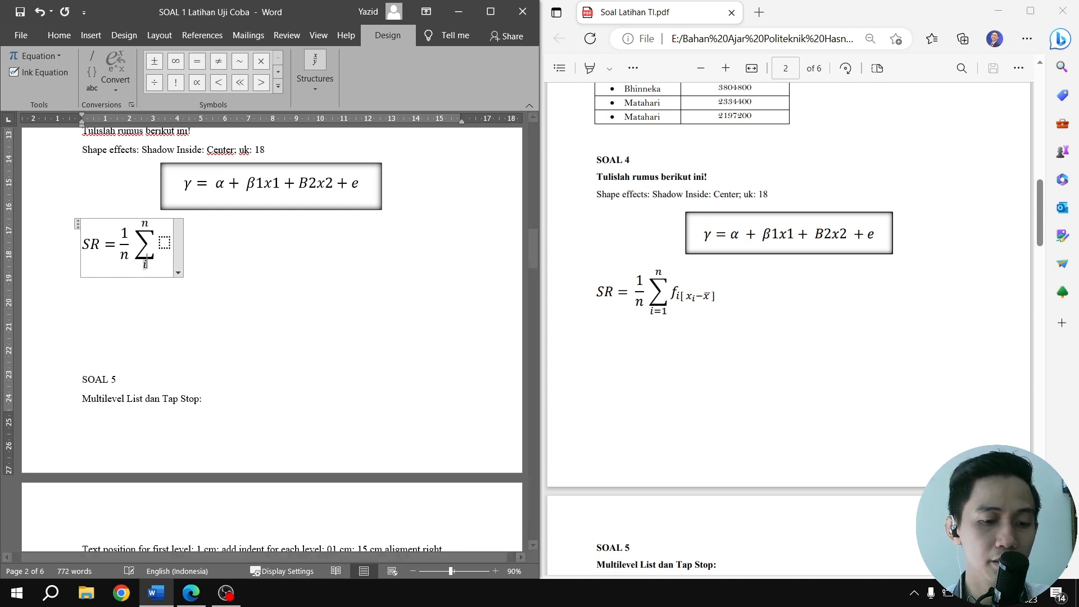
pyautogui.write('i=1')
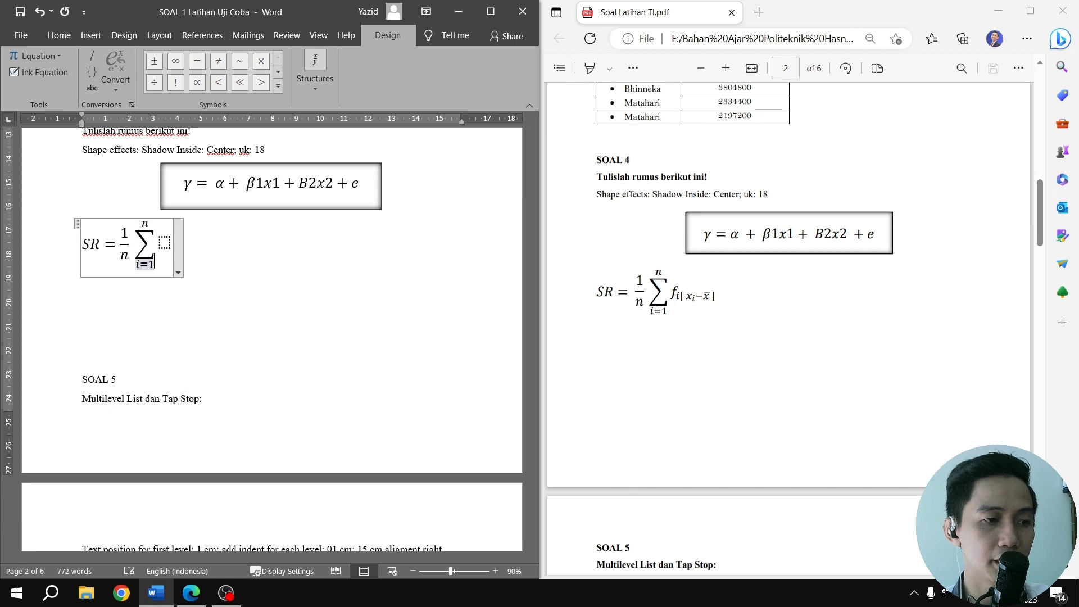
pyautogui.click(164, 242)
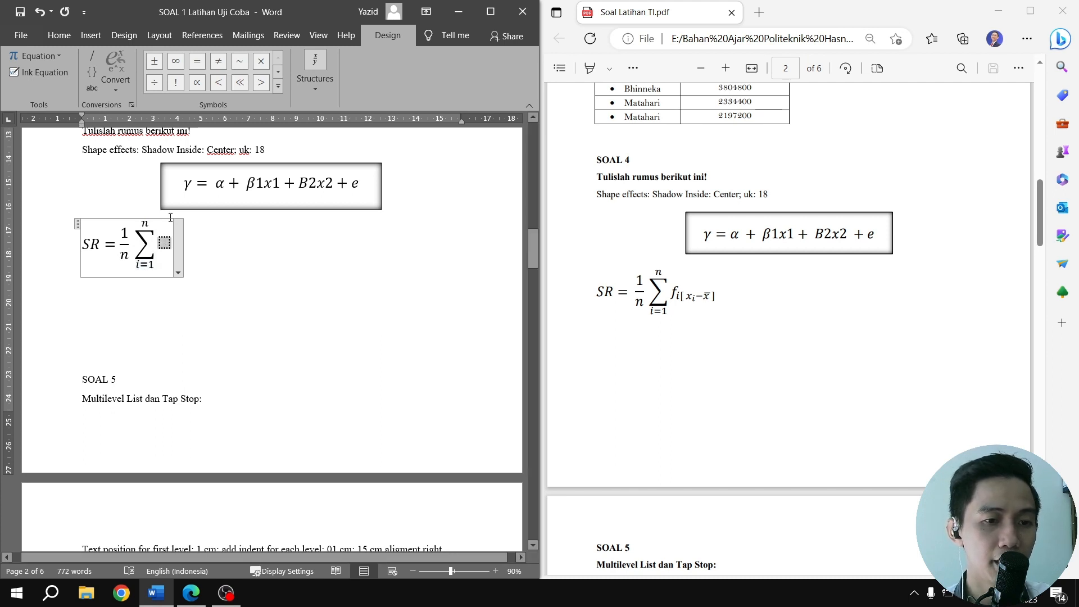
# Insert a subscript structure in the summation's base with f as its base, and enter i[ in the subscript
pyautogui.click(315, 84)
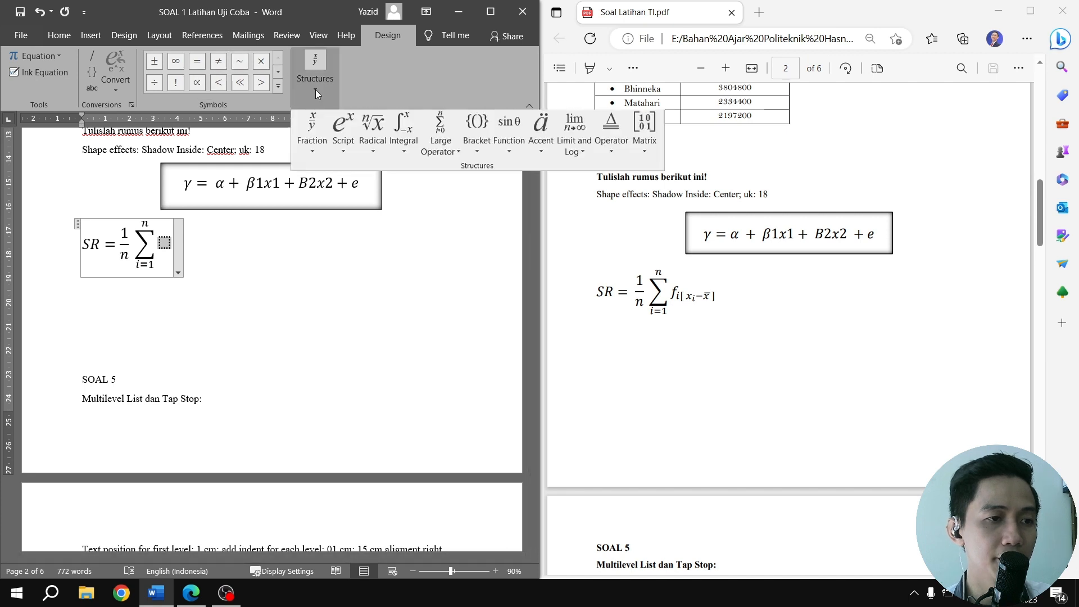
pyautogui.click(343, 133)
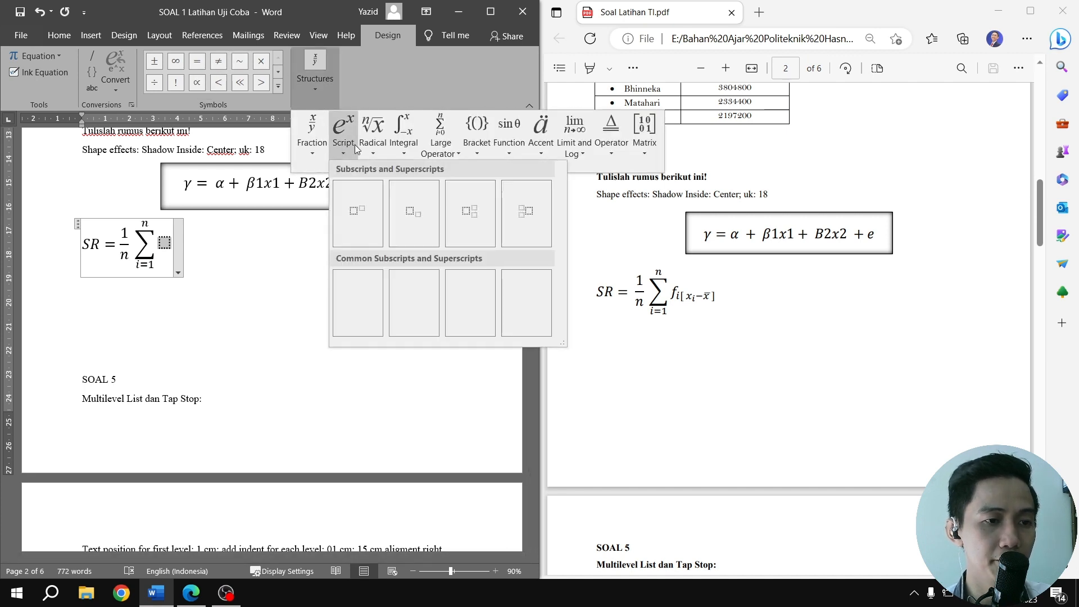
pyautogui.click(413, 213)
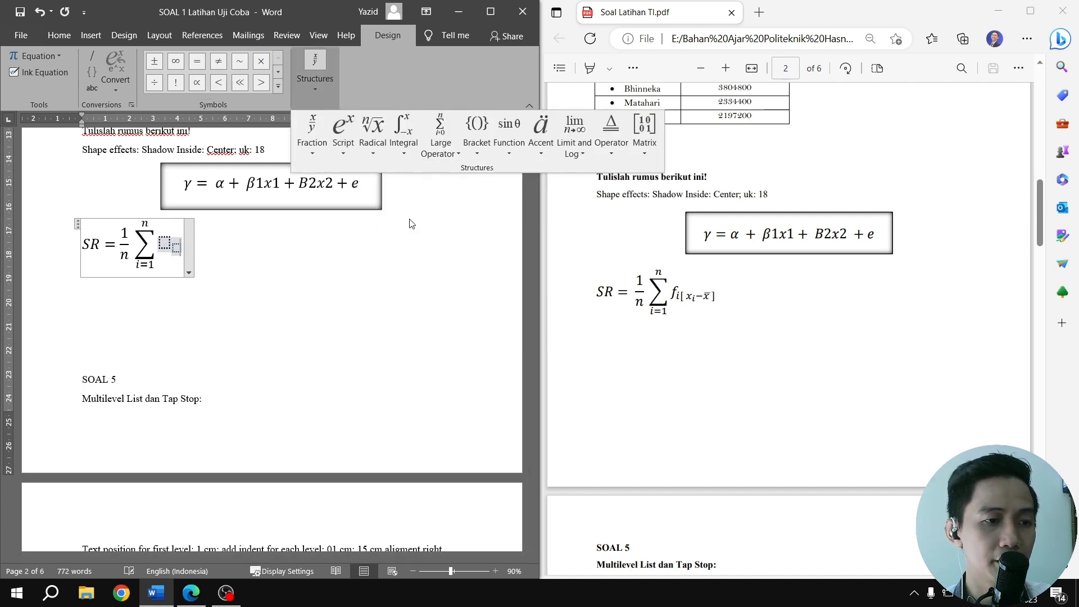
pyautogui.click(164, 242)
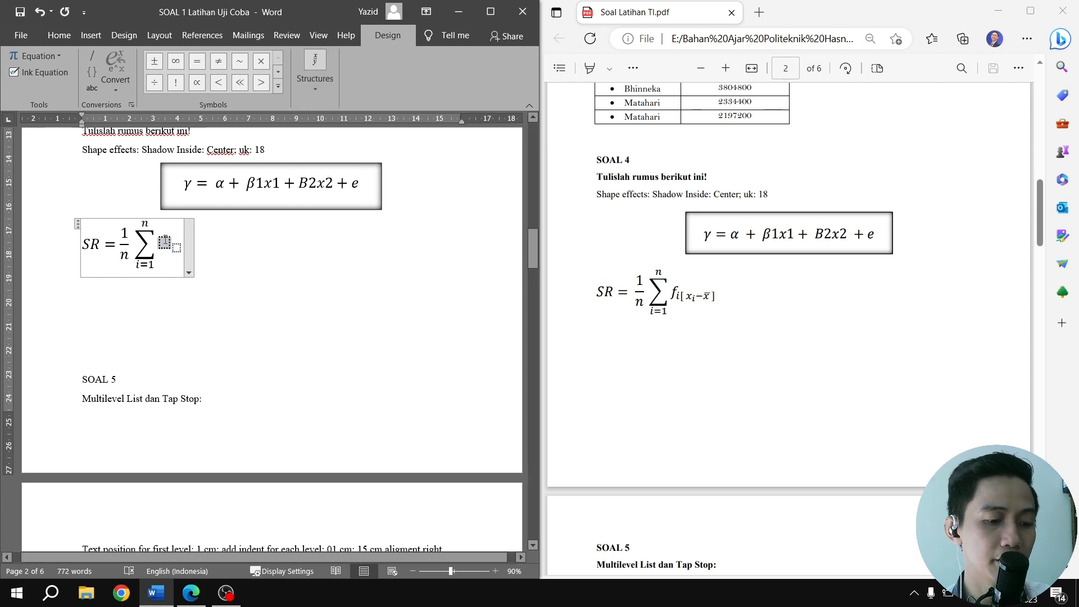
pyautogui.write('f')
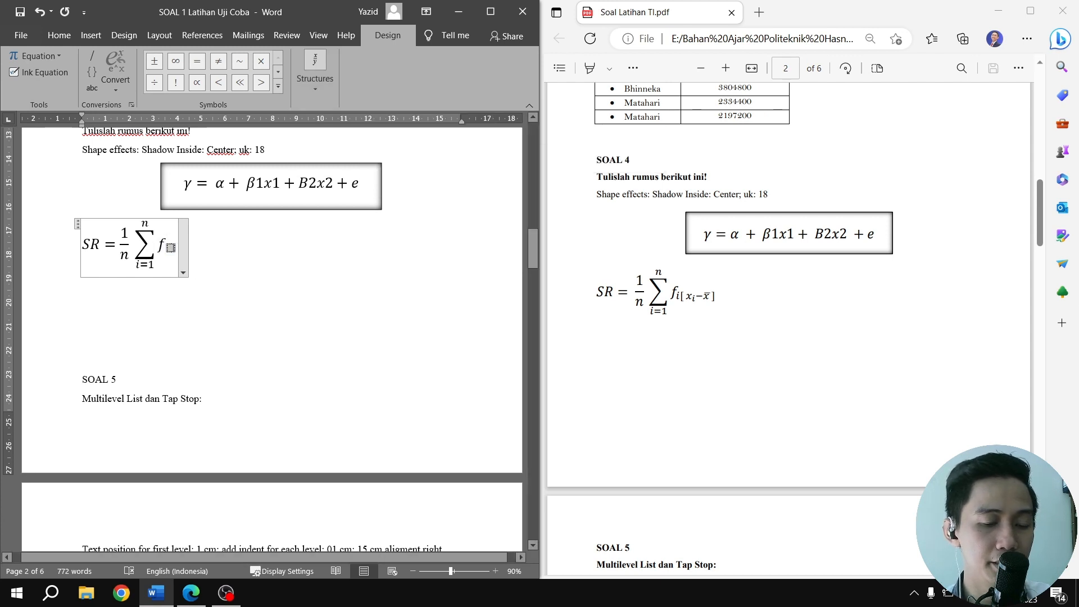
pyautogui.click(171, 247)
pyautogui.write('i')
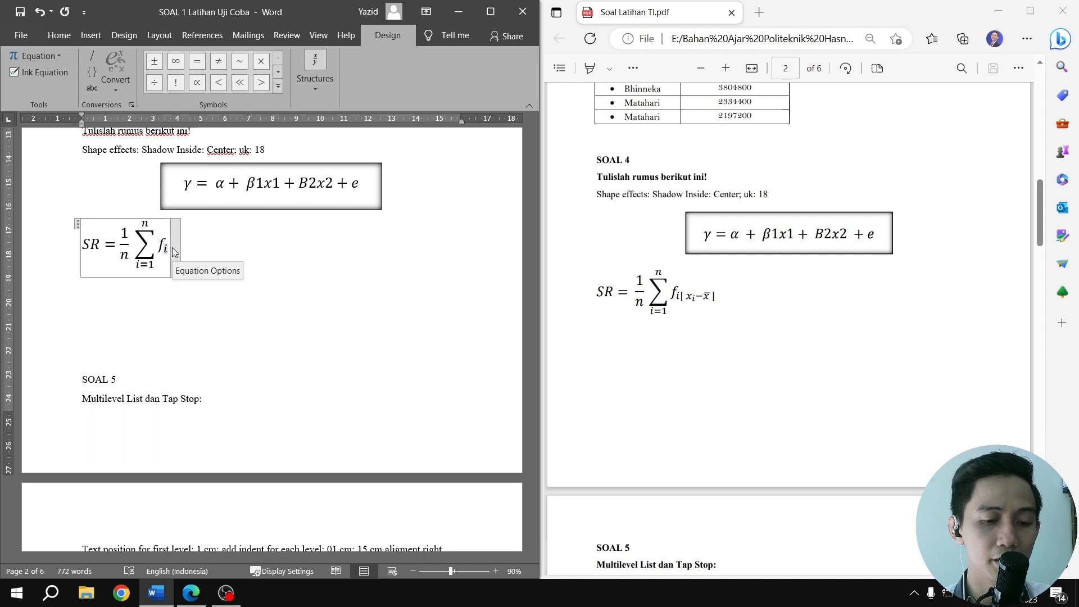
pyautogui.write('[')
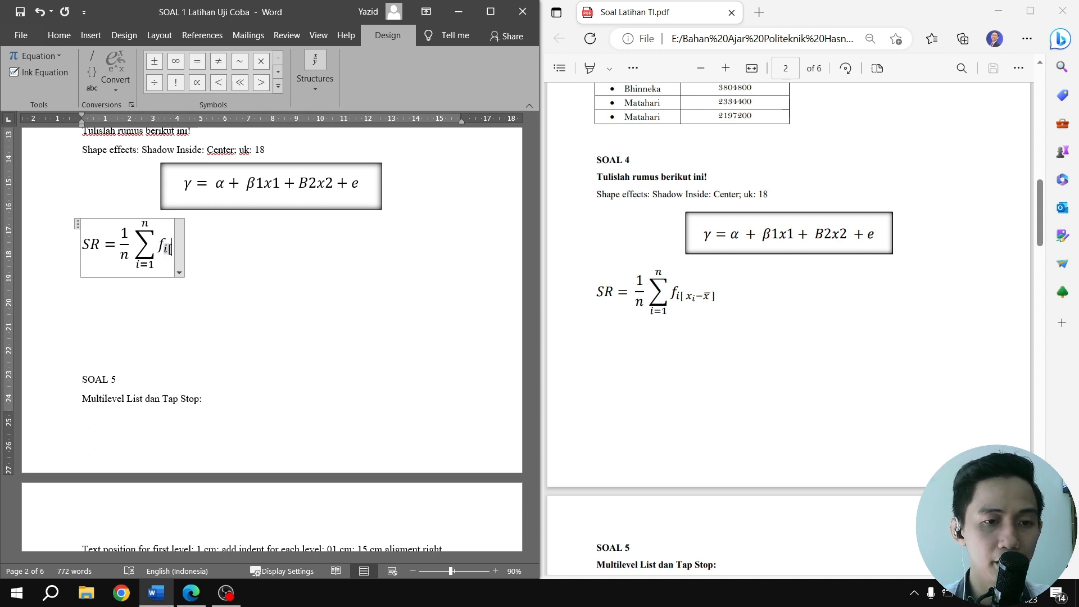
# Add a nested subscript structure for x with subscript i after the opening bracket, followed by a minus sign
pyautogui.click(314, 86)
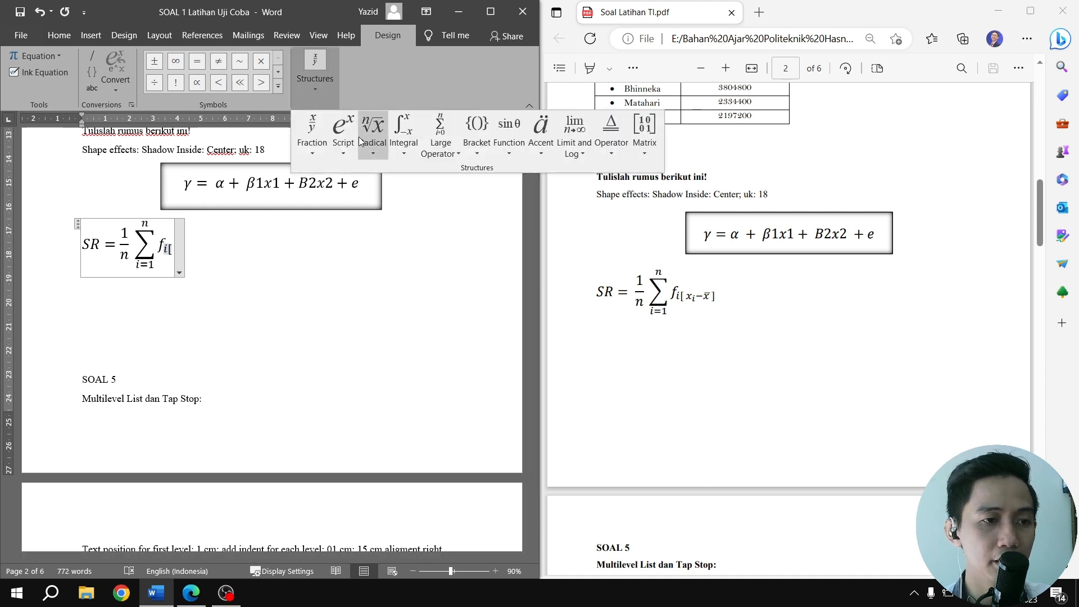
pyautogui.click(343, 132)
pyautogui.click(409, 202)
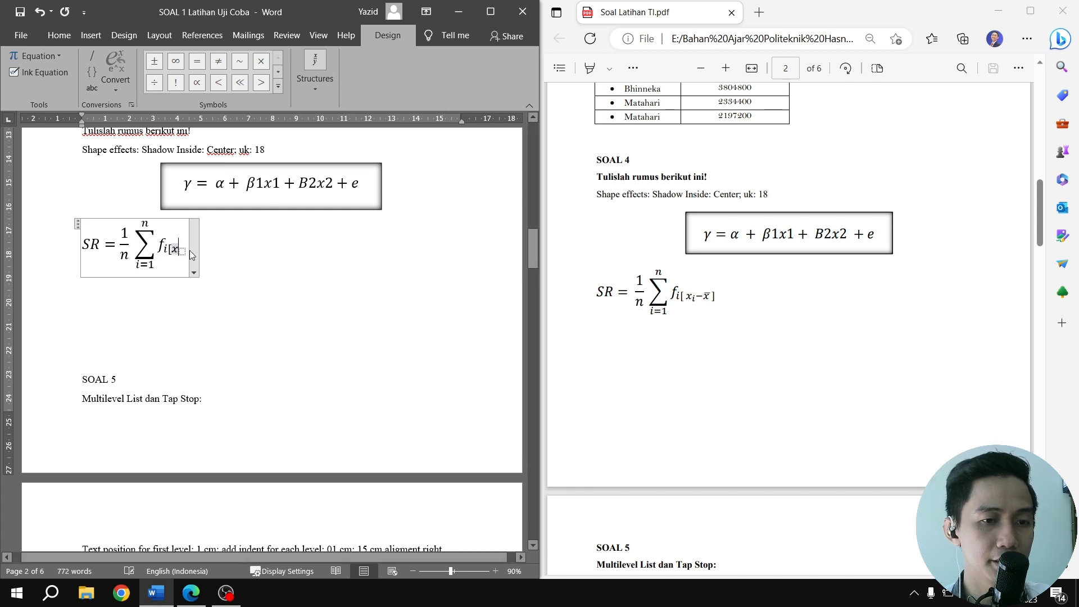
pyautogui.write('x')
pyautogui.click(183, 252)
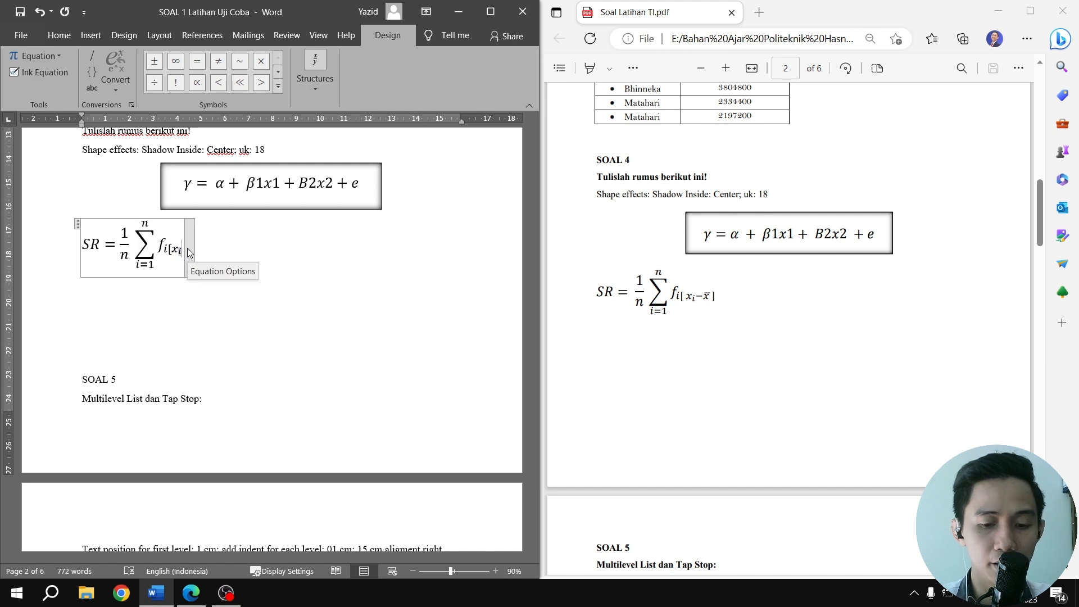
pyautogui.write('i')
pyautogui.press('Right')
pyautogui.write('-')
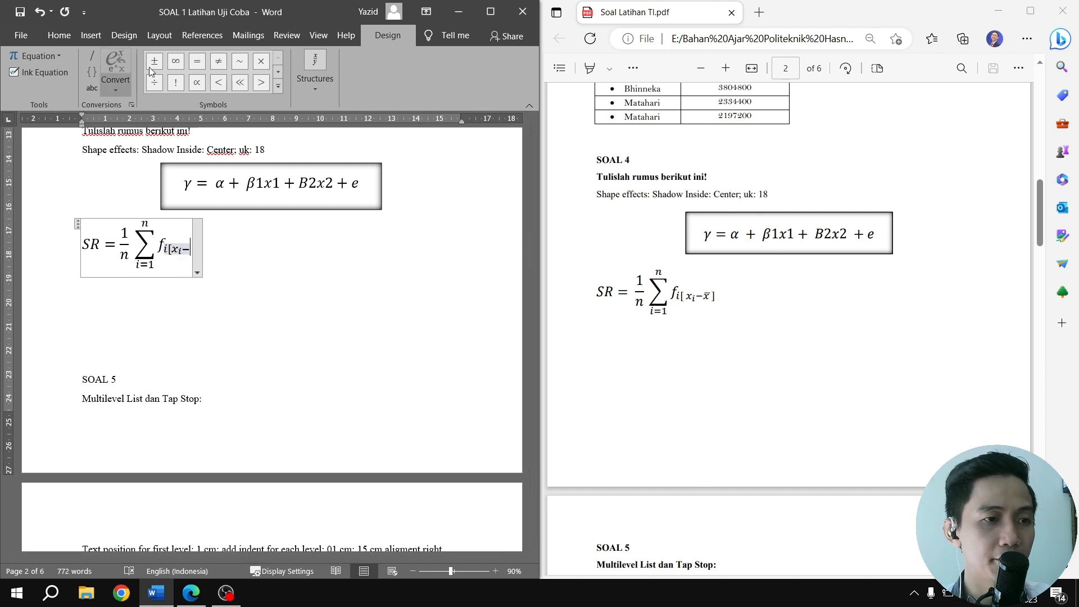
# Insert a bar accent over x after the minus sign and close the subscript with a square bracket
pyautogui.click(320, 93)
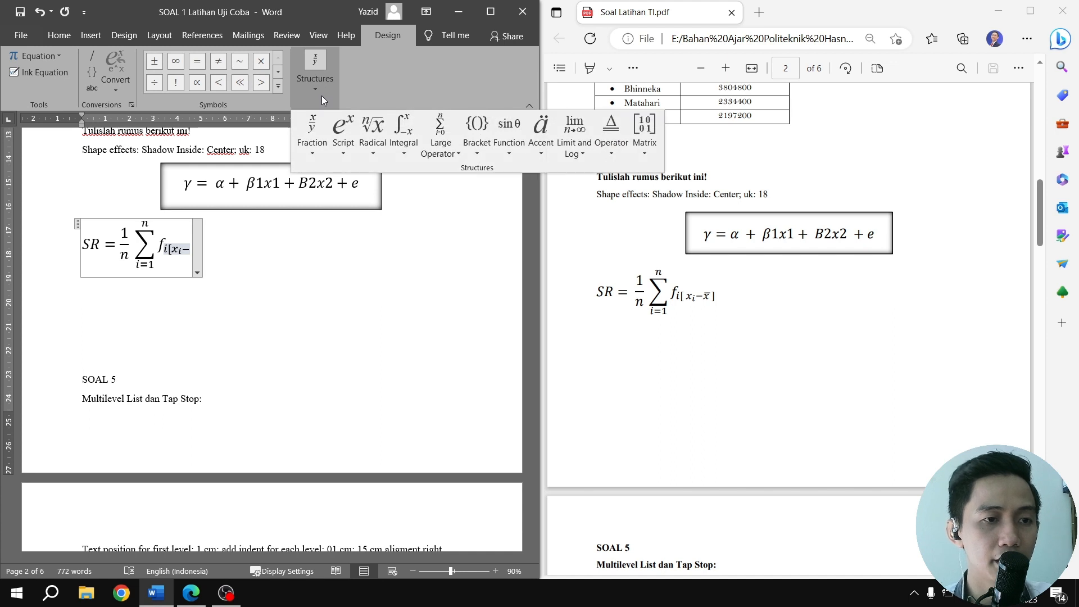
pyautogui.click(548, 145)
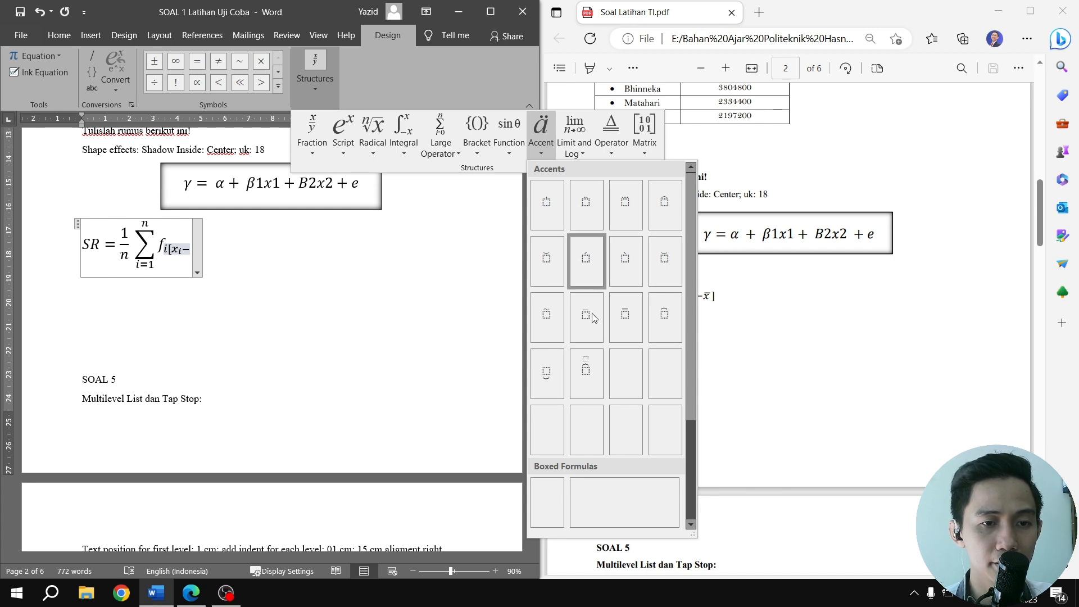
pyautogui.click(587, 317)
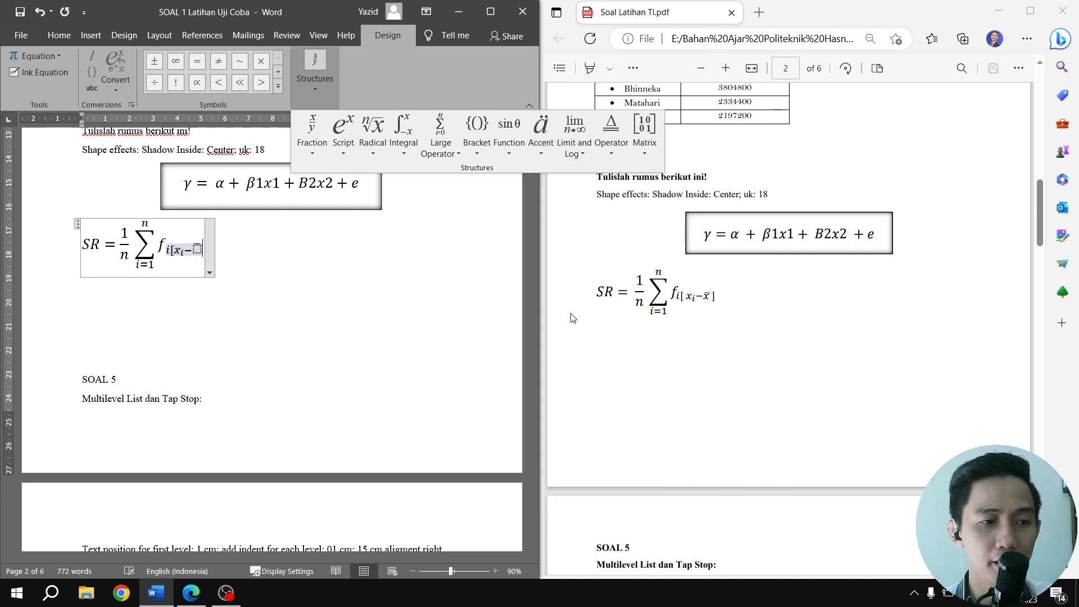
pyautogui.click(198, 250)
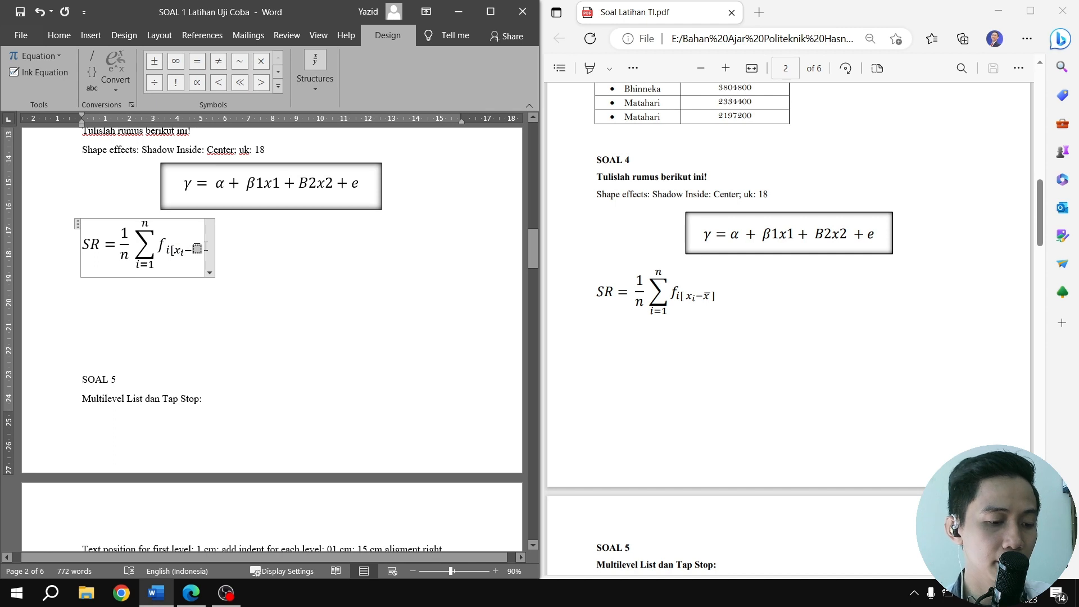
pyautogui.write('x̄')
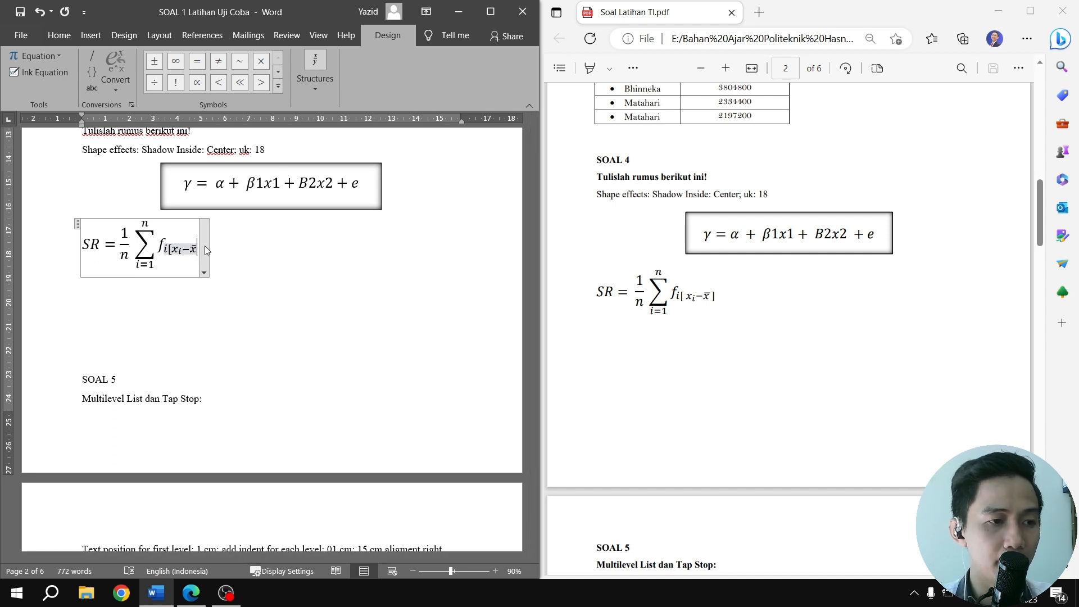
pyautogui.write(']')
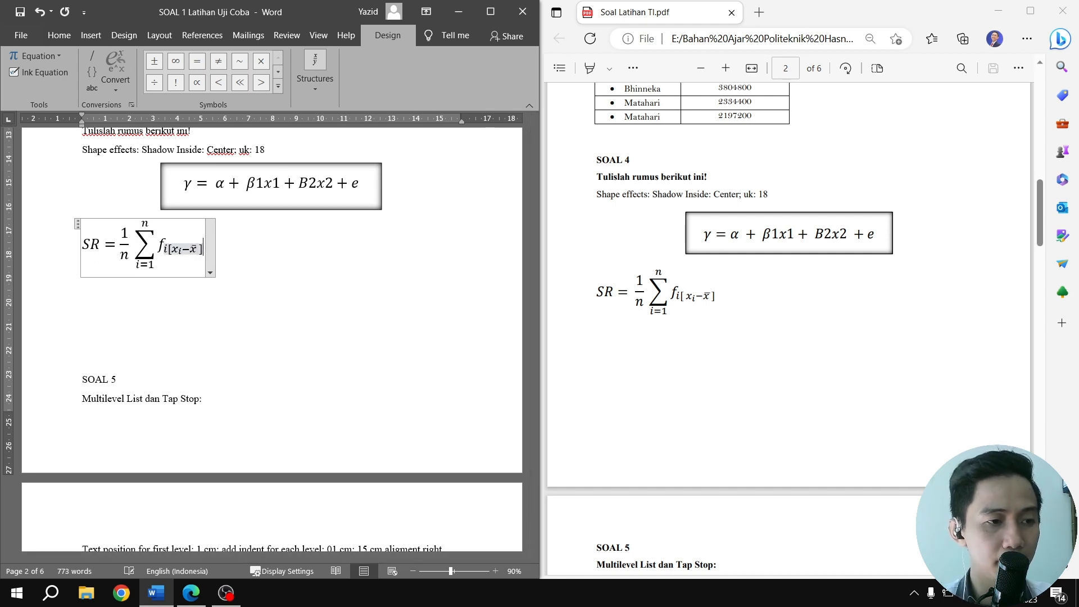
# Add a space between the opening bracket and x in the SR equation's subscript, and leave the equation
pyautogui.press('Left')
pyautogui.press('Left')
pyautogui.press('Left')
pyautogui.press('Left')
pyautogui.press('Left')
pyautogui.press('Left')
pyautogui.press('Left')
pyautogui.press('Left')
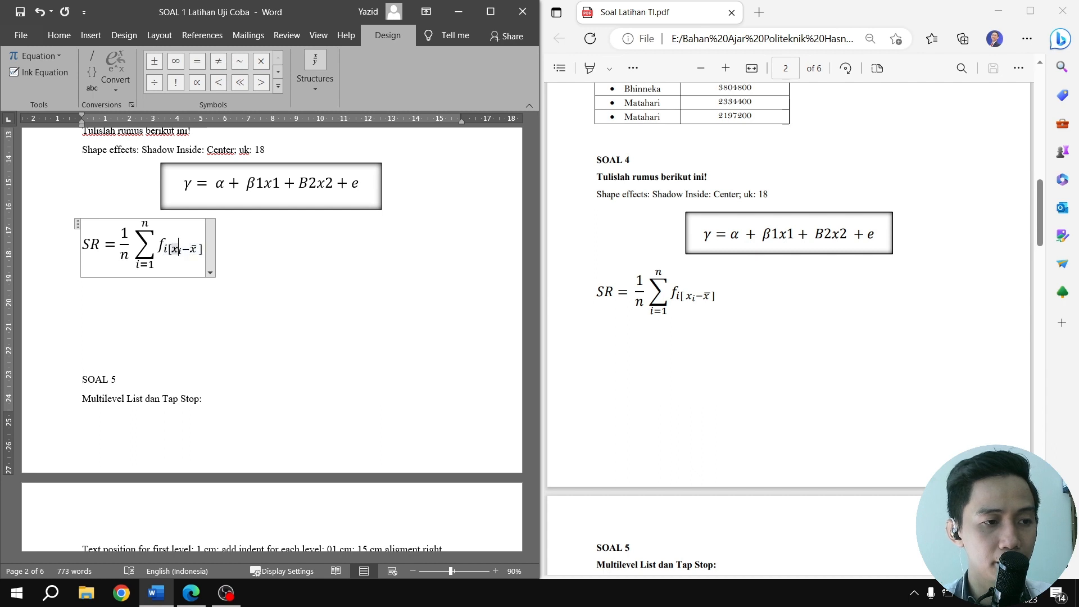
pyautogui.press('Left')
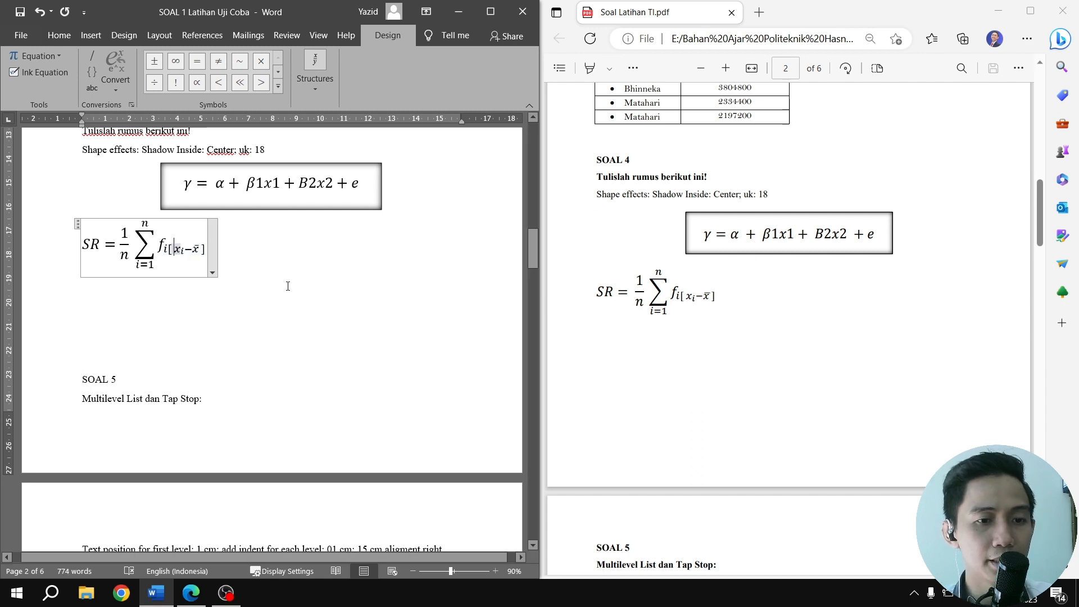
pyautogui.click(288, 286)
pyautogui.scroll(2, 299, 292)
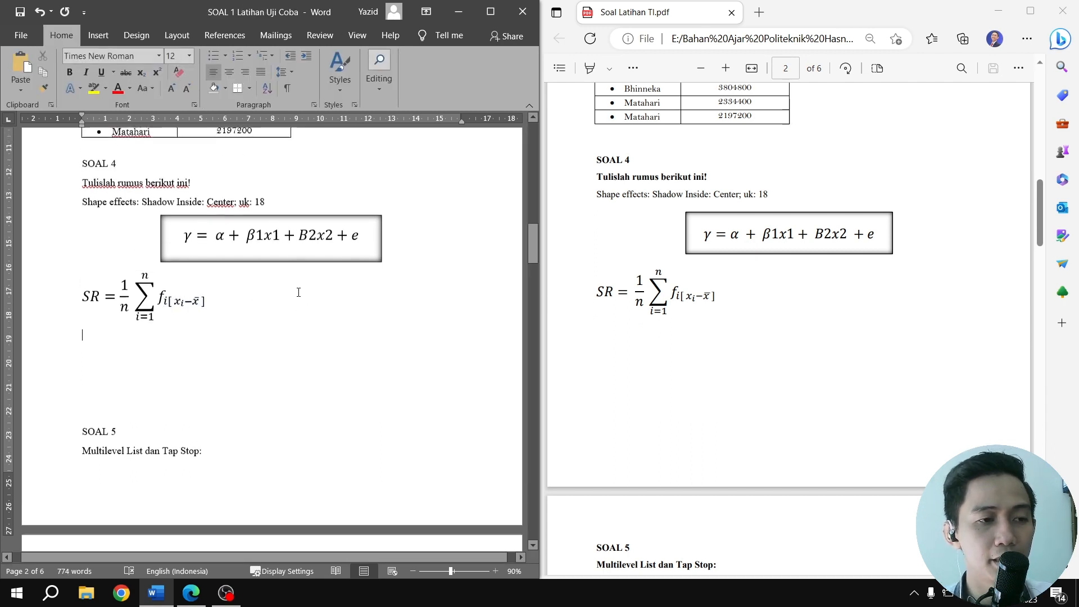
pyautogui.click(68, 306)
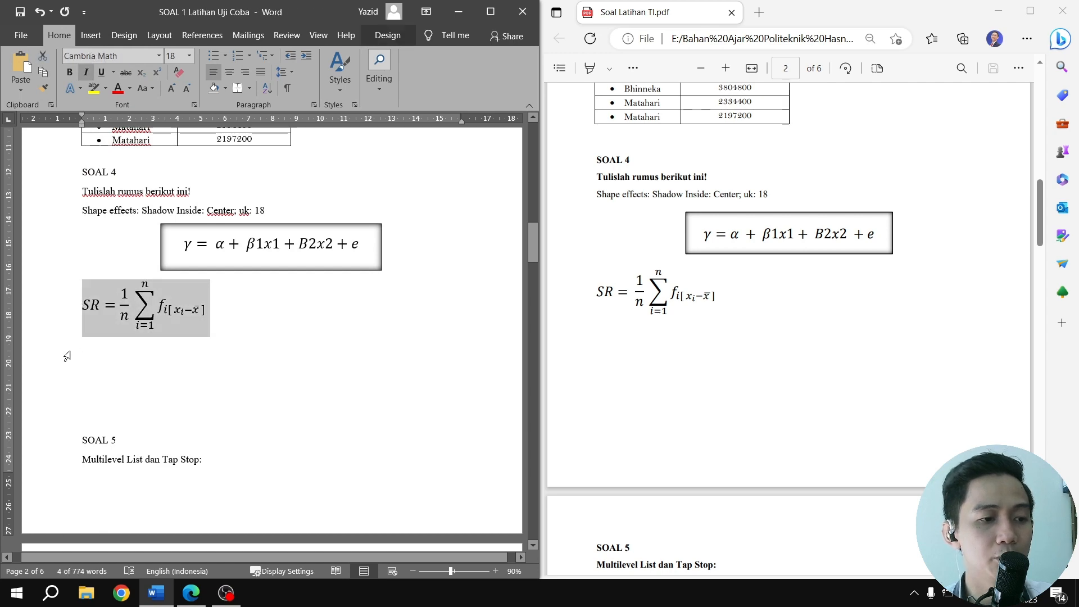
# Insert blank lines above the SOAL 5 heading to move that section to the start of page 3
pyautogui.click(84, 416)
pyautogui.press('Return')
pyautogui.press('Return')
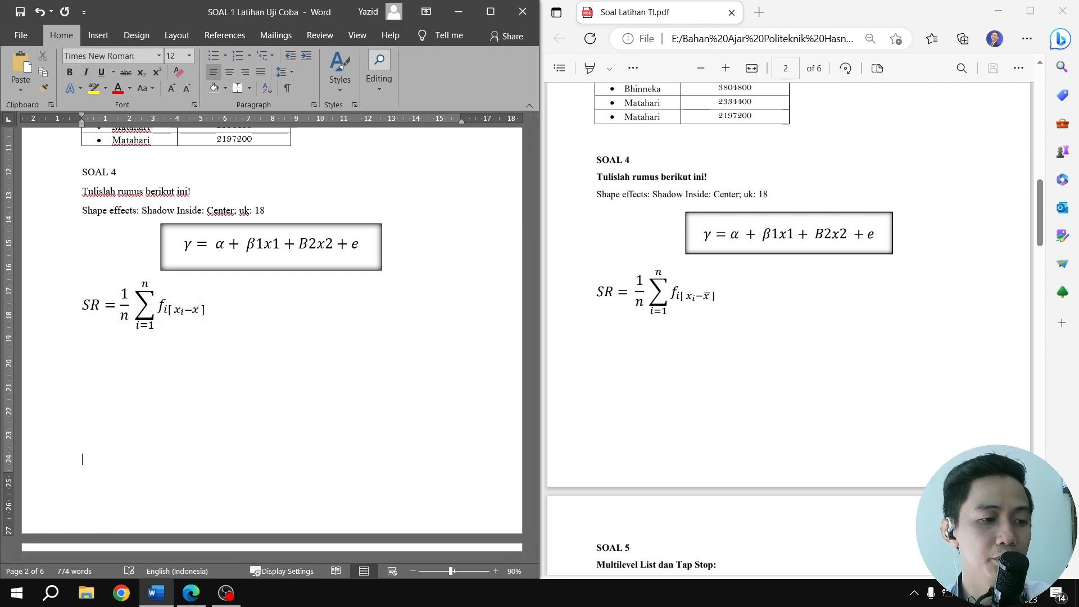
pyautogui.scroll(-7, 787, 326)
pyautogui.scroll(-8, 387, 352)
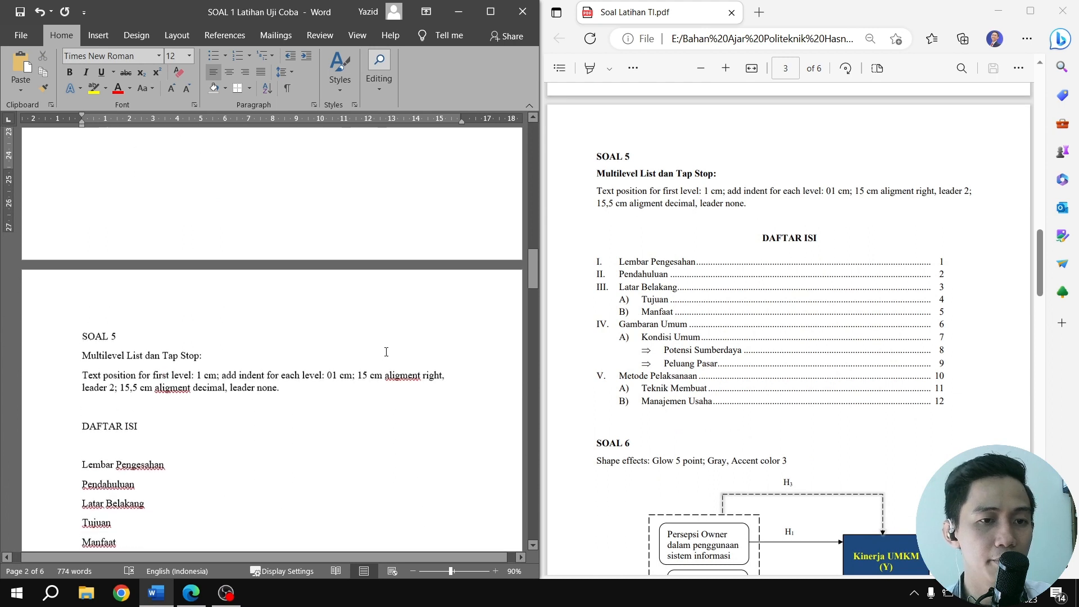
pyautogui.scroll(-5, 386, 352)
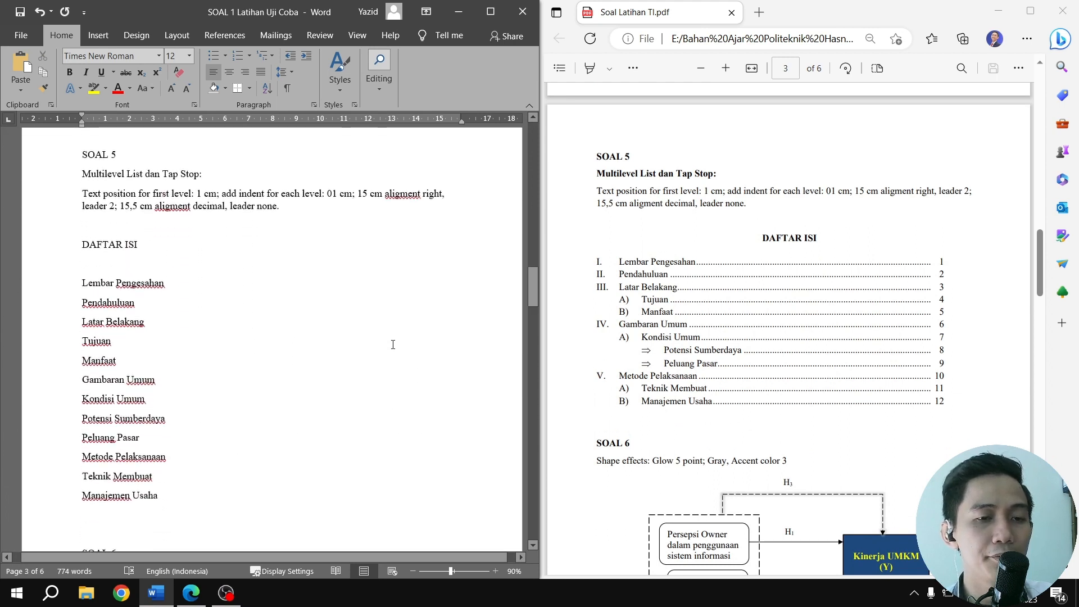
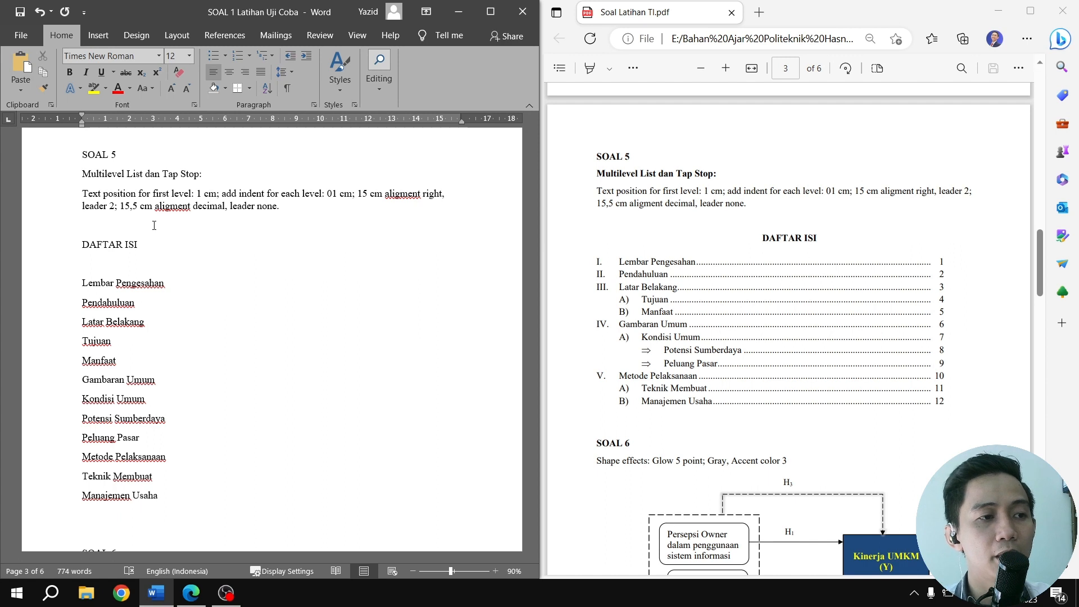
pyautogui.click(96, 35)
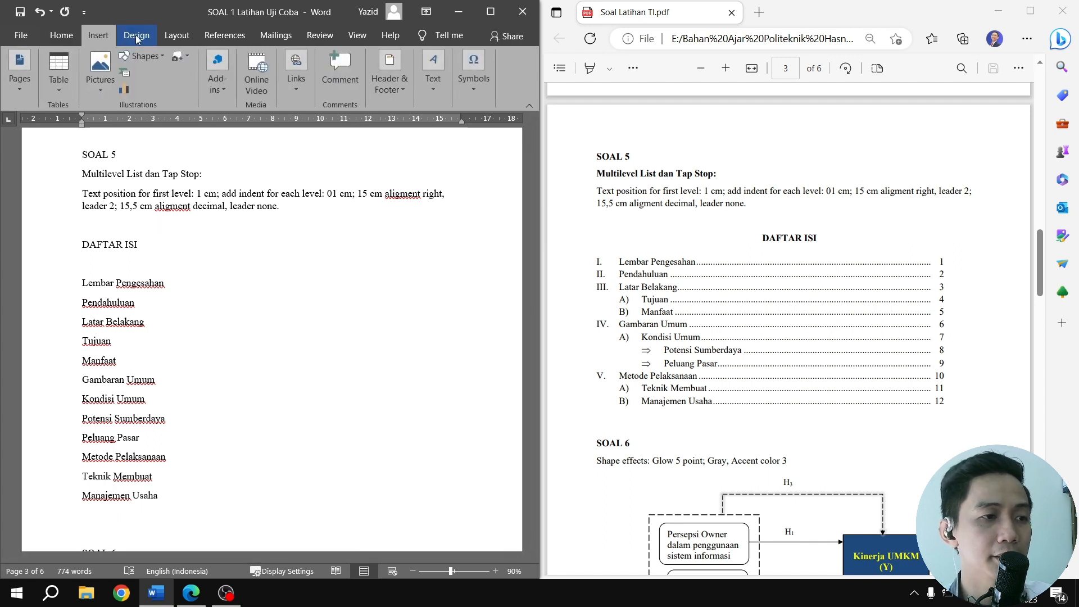
pyautogui.click(137, 37)
pyautogui.click(173, 35)
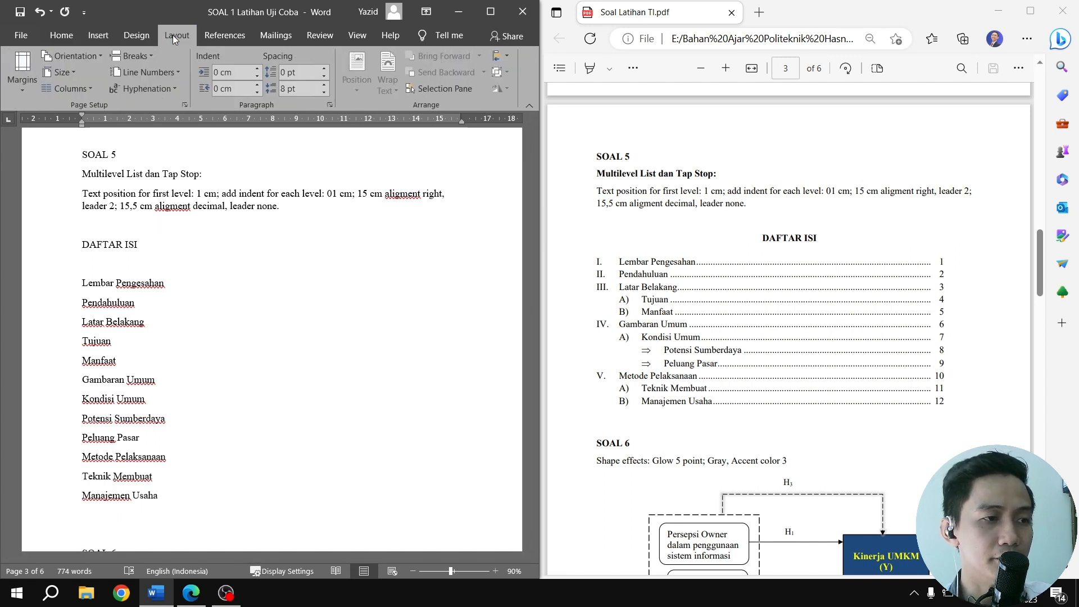
pyautogui.click(213, 37)
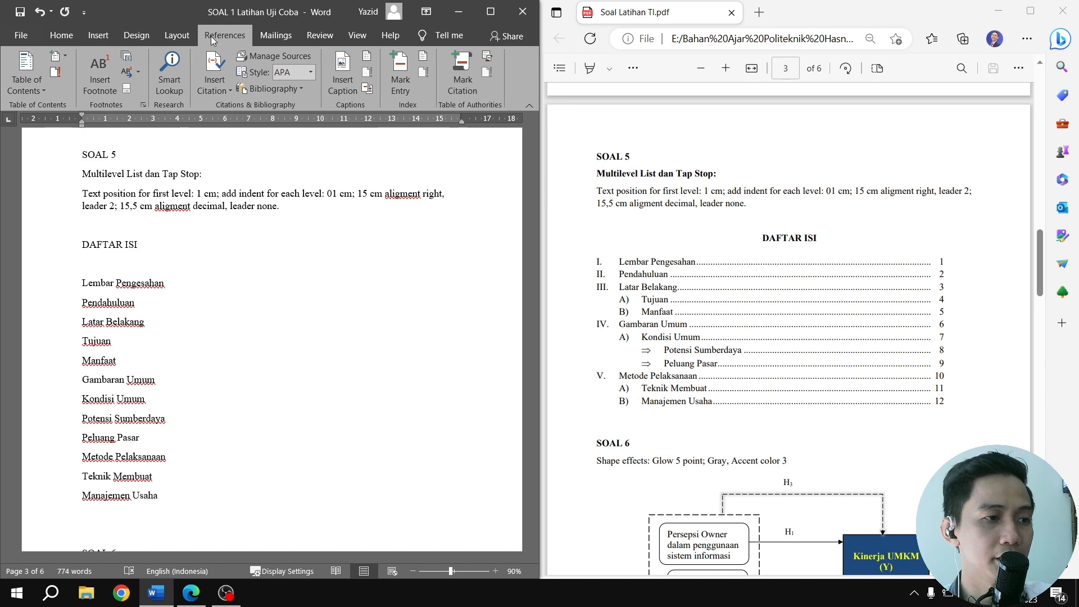
pyautogui.click(59, 36)
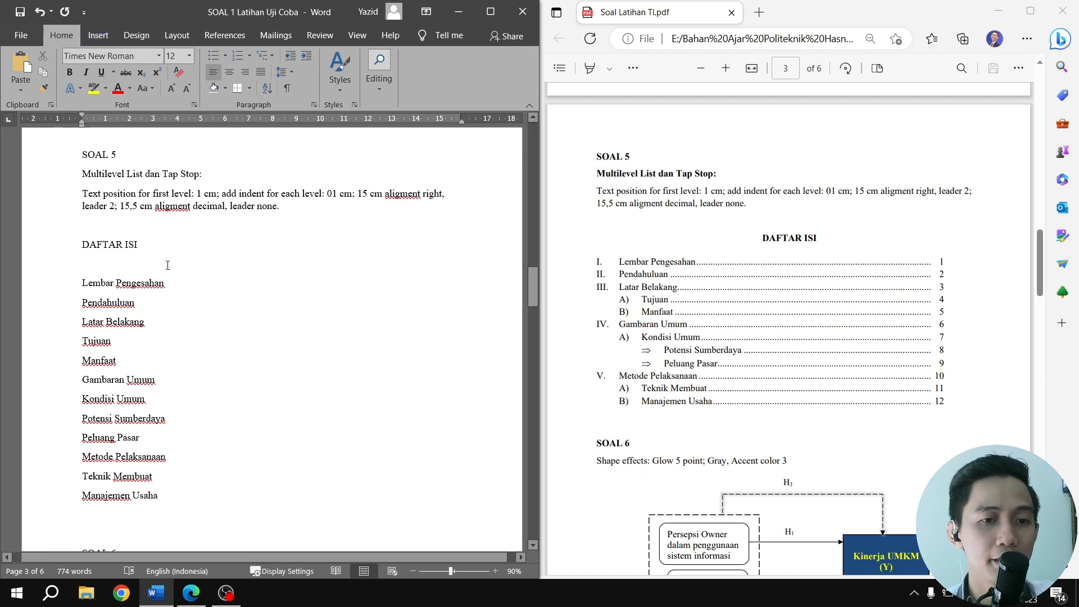
# Center and bold the DAFTAR ISI heading in SOAL 5 and remove the blank line below it
pyautogui.moveTo(83, 245); pyautogui.dragTo(142, 246)
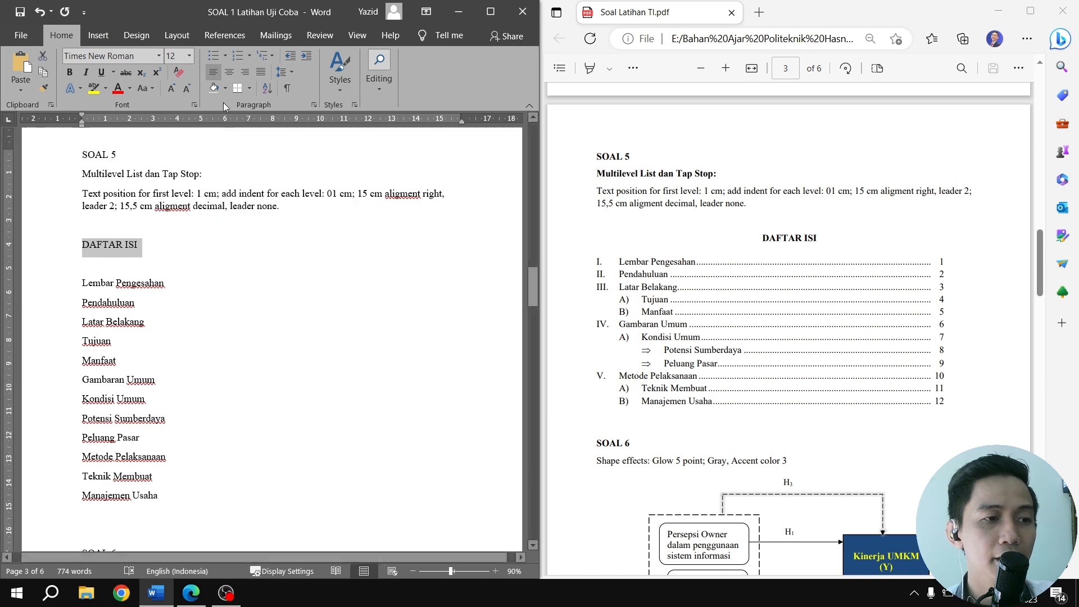
pyautogui.click(233, 70)
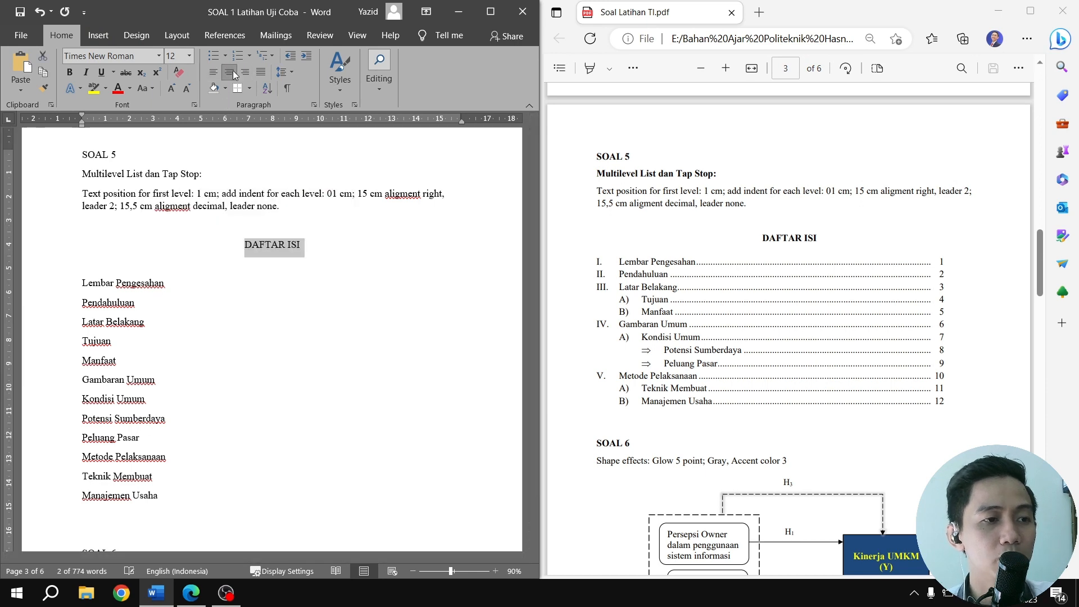
pyautogui.click(70, 72)
pyautogui.click(114, 272)
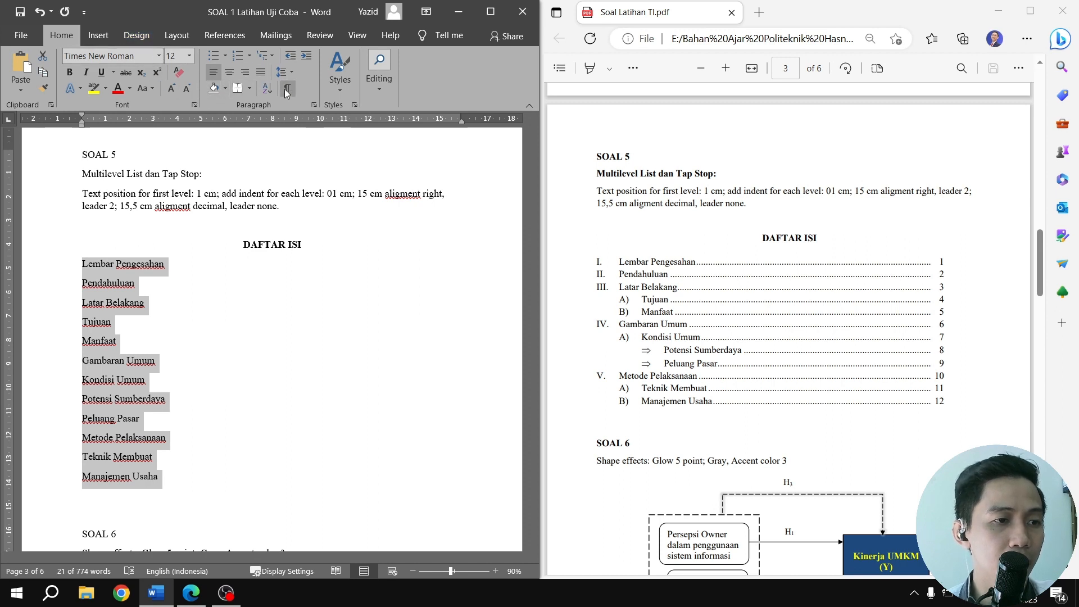
# Start a new multilevel list for the entries from Lembar Pengesahan to Manajemen Usaha, with level 1 numbered I, II, III and no closing bracket
pyautogui.click(271, 56)
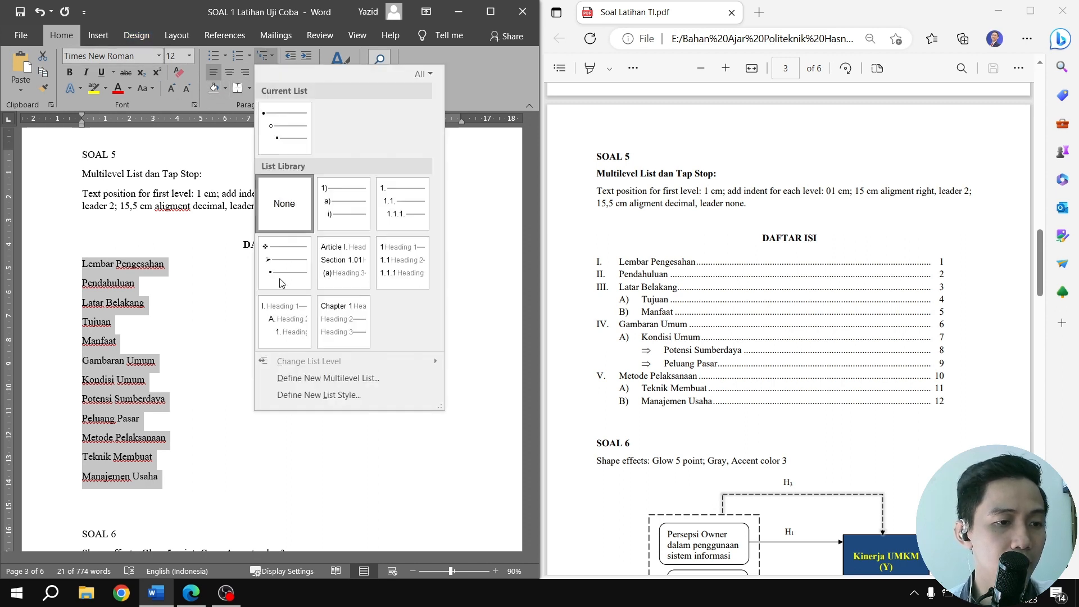
pyautogui.click(306, 382)
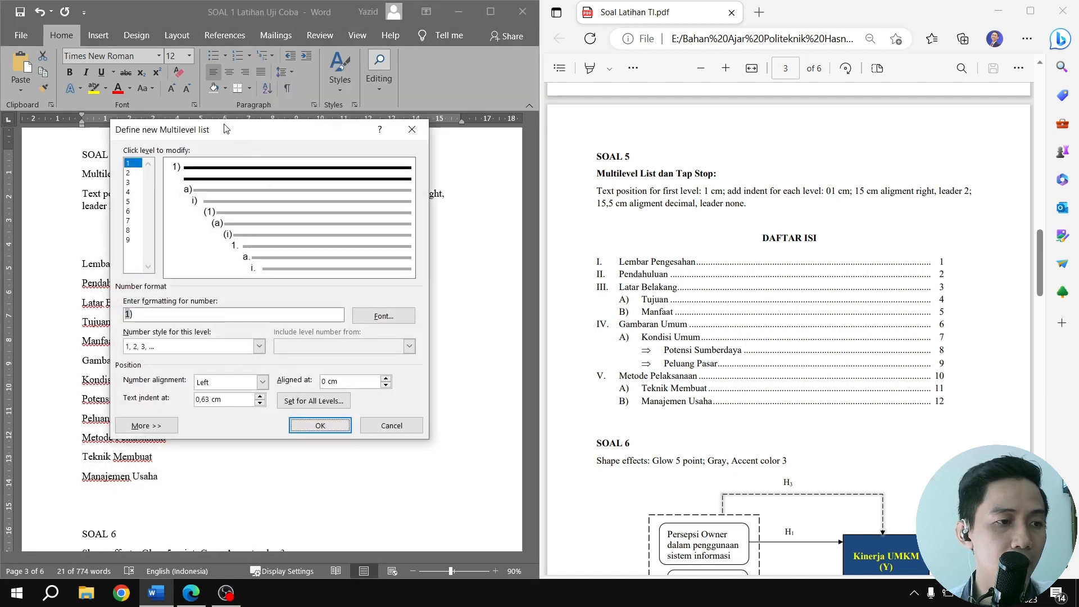
pyautogui.moveTo(224, 129); pyautogui.dragTo(325, 57)
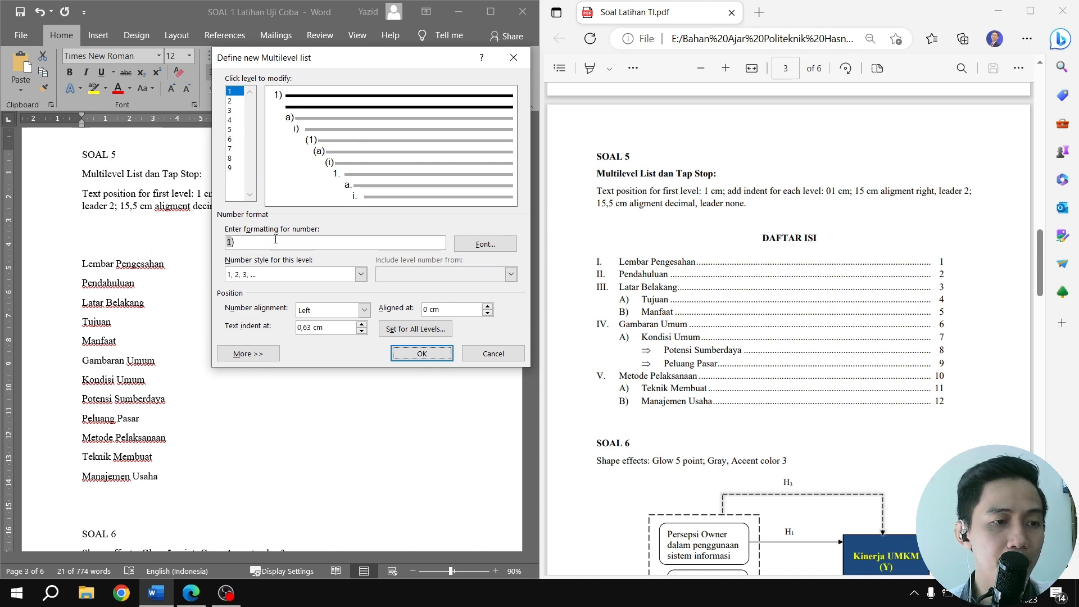
pyautogui.click(248, 246)
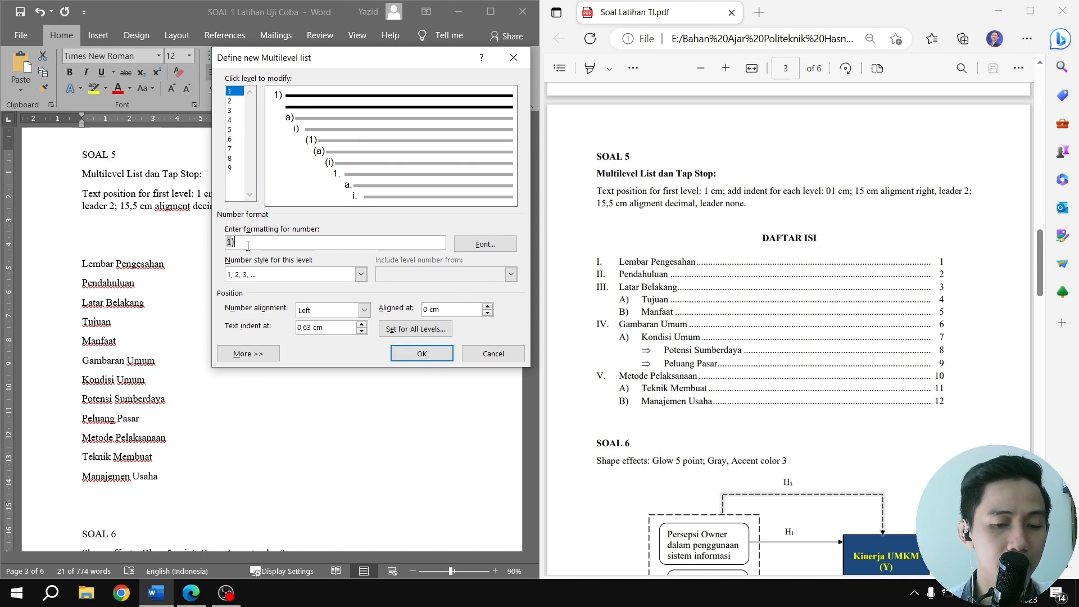
pyautogui.press('BackSpace')
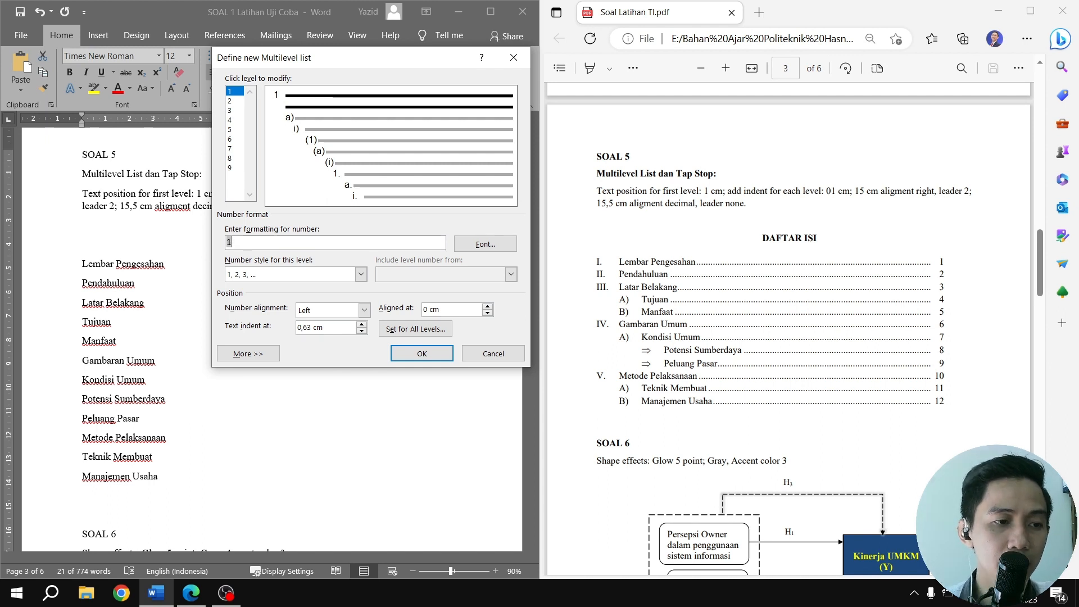
pyautogui.click(360, 275)
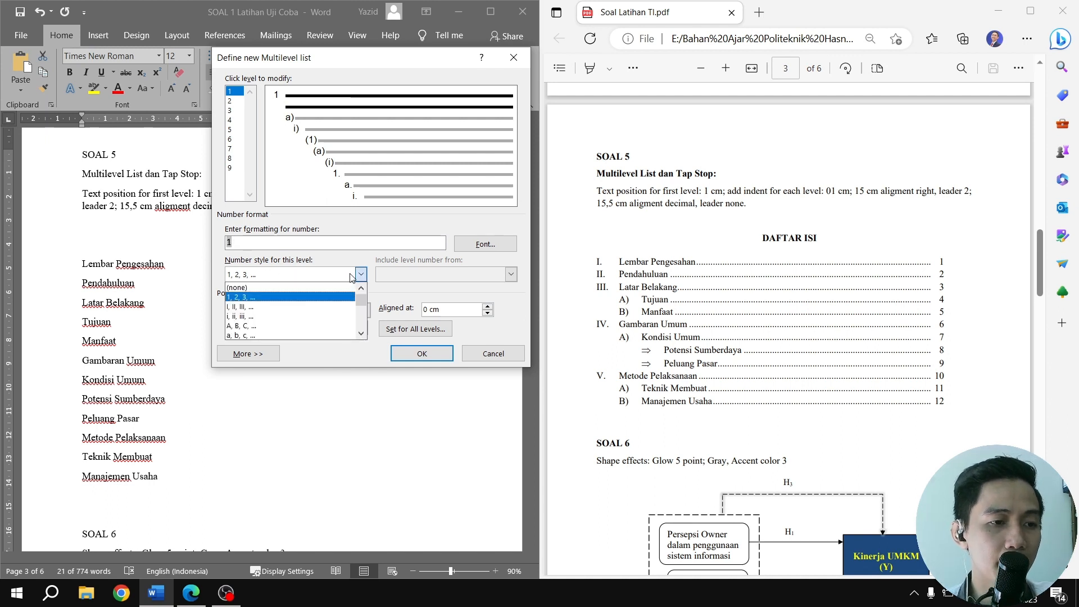
pyautogui.click(273, 312)
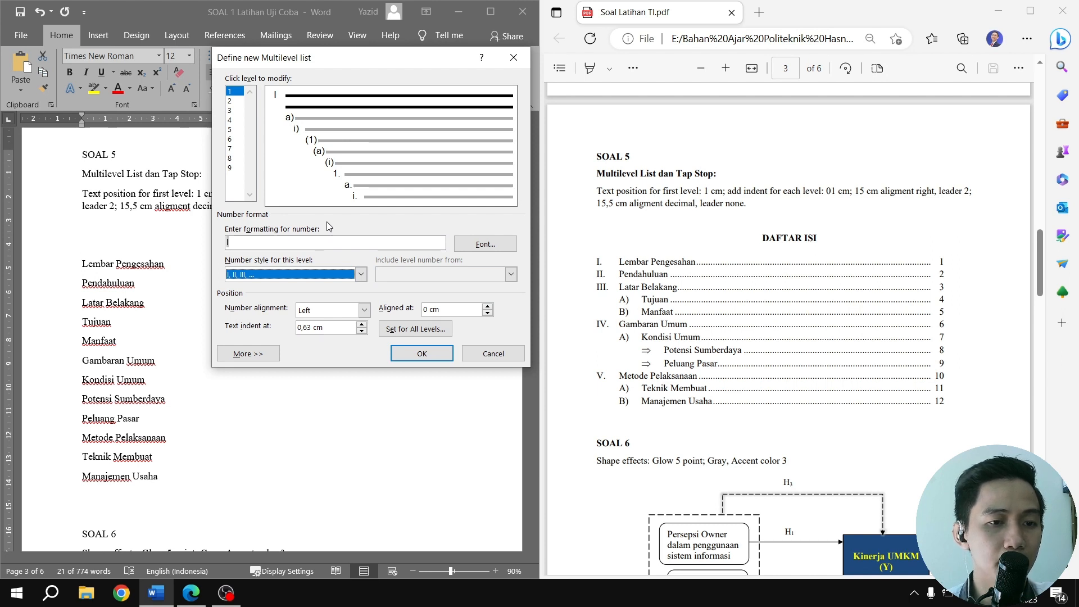
# Set the list's level 2 number style to A, B, C and level 3 to the Arrow bullet (⇒)
pyautogui.click(233, 103)
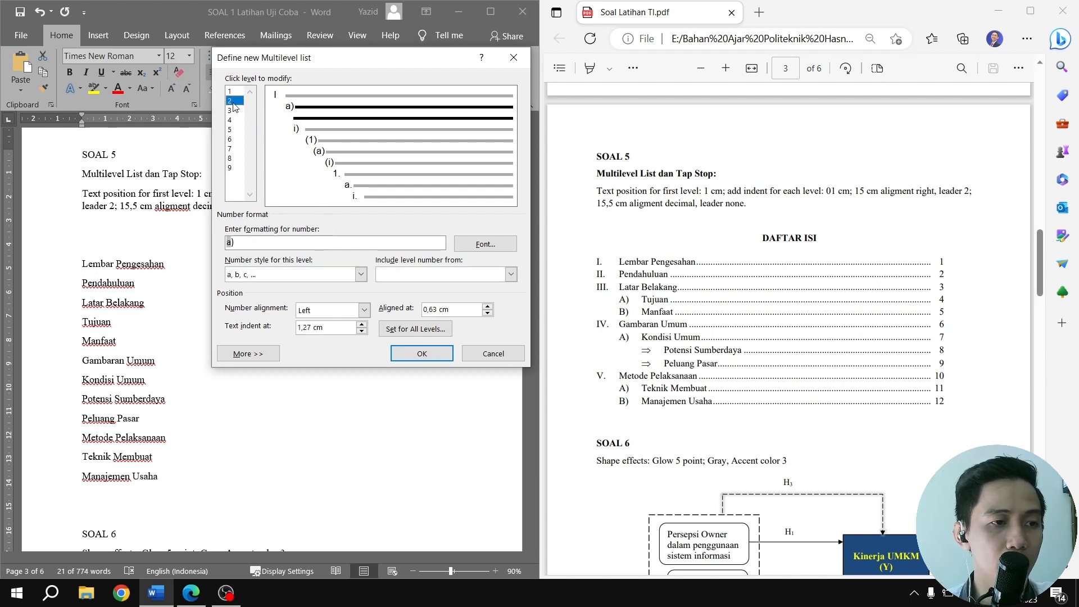
pyautogui.click(360, 274)
pyautogui.click(263, 325)
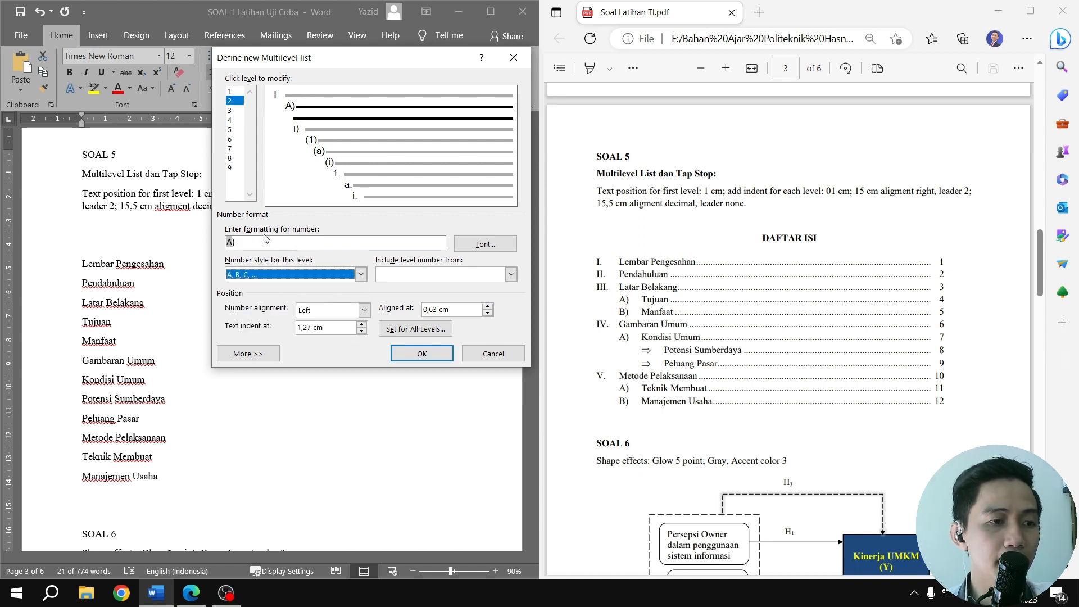
pyautogui.click(232, 112)
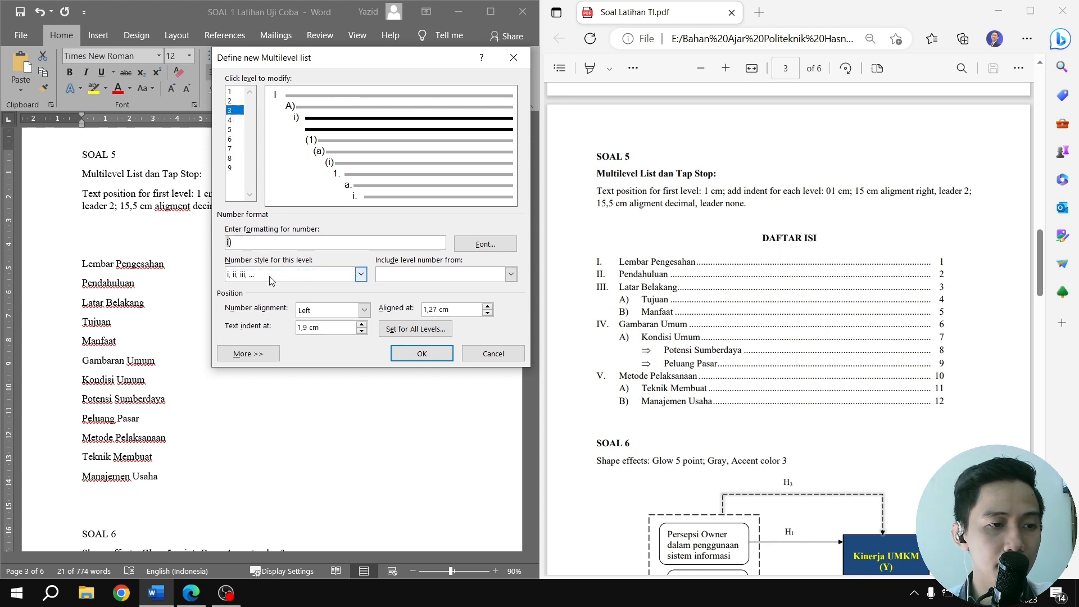
pyautogui.click(360, 274)
pyautogui.scroll(-6, 308, 313)
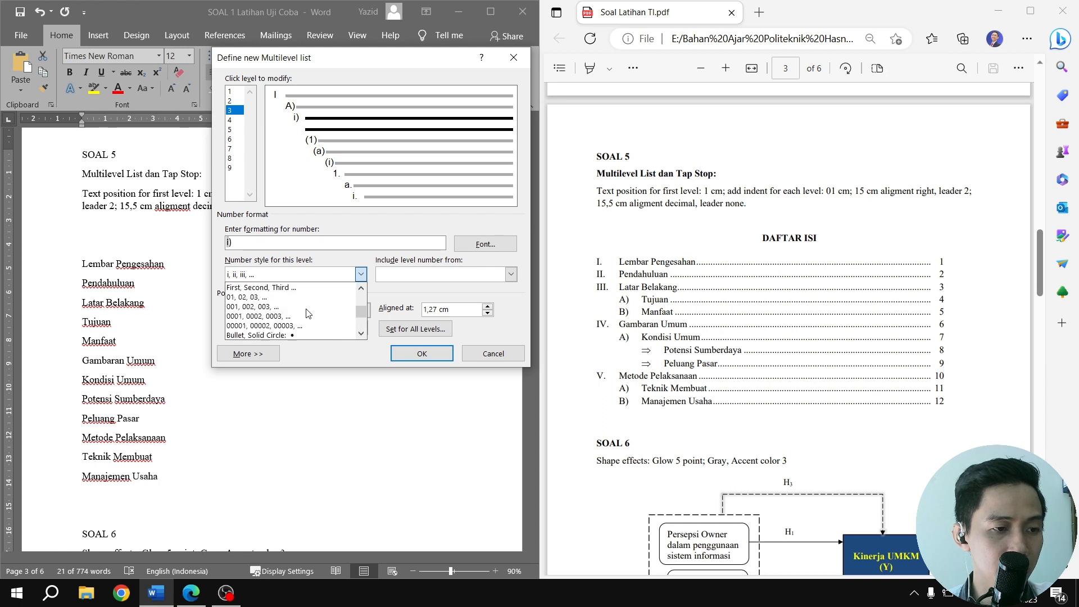
pyautogui.click(282, 297)
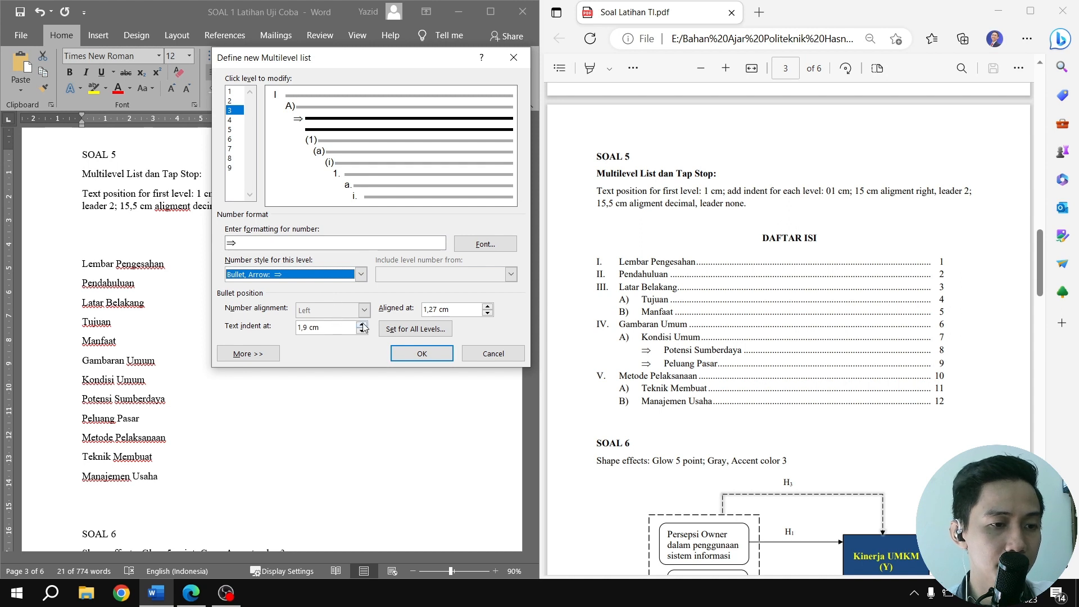
# Set the first-level text position and the additional indent for each level to 1 cm, and apply the multilevel list
pyautogui.click(416, 328)
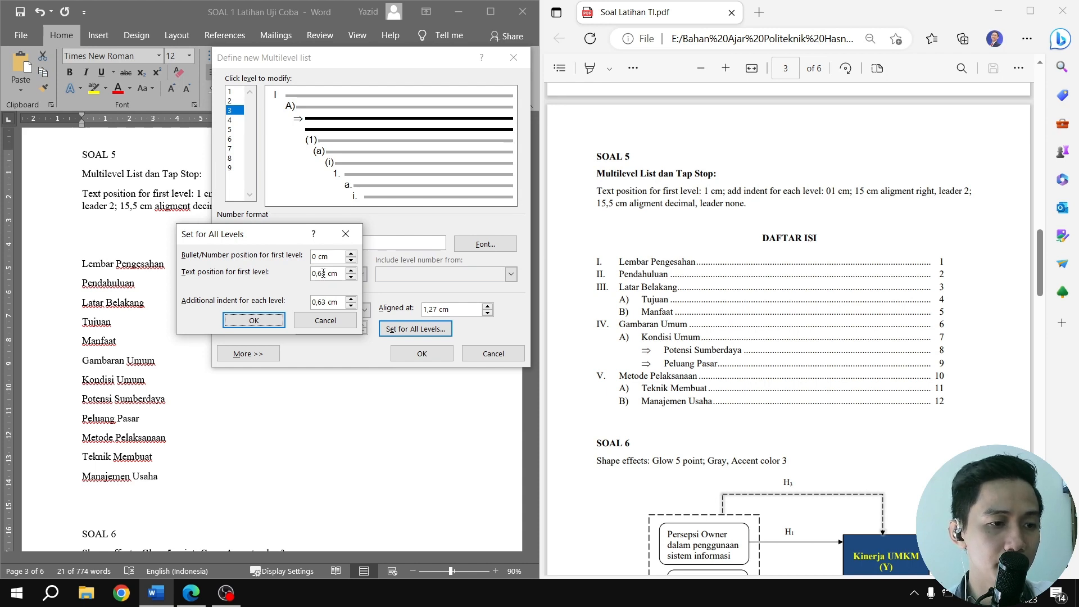
pyautogui.moveTo(324, 273); pyautogui.dragTo(298, 276)
pyautogui.write('1')
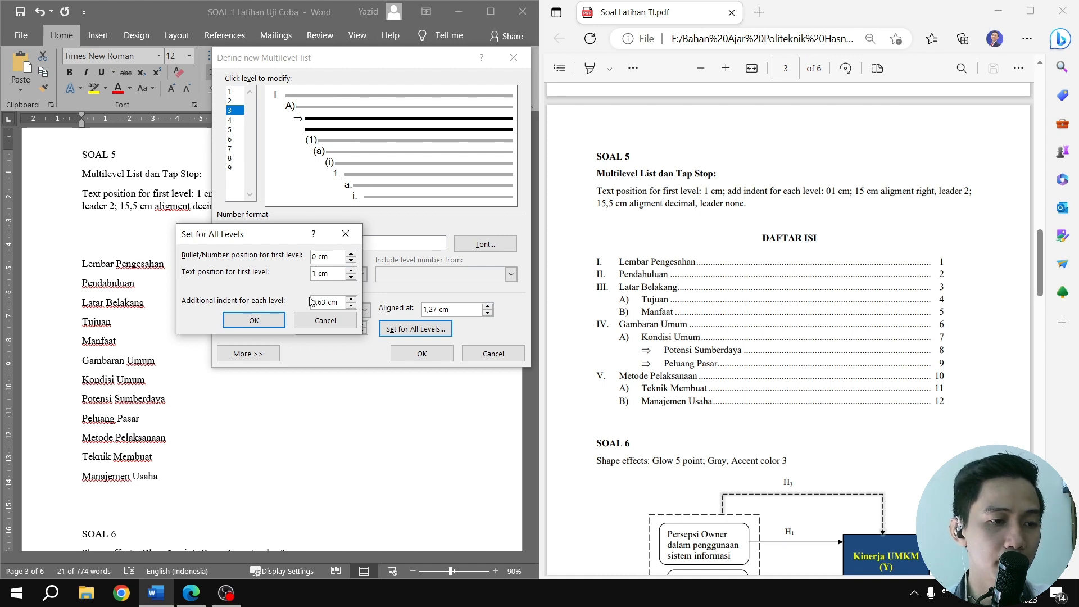
pyautogui.moveTo(326, 300); pyautogui.dragTo(311, 301)
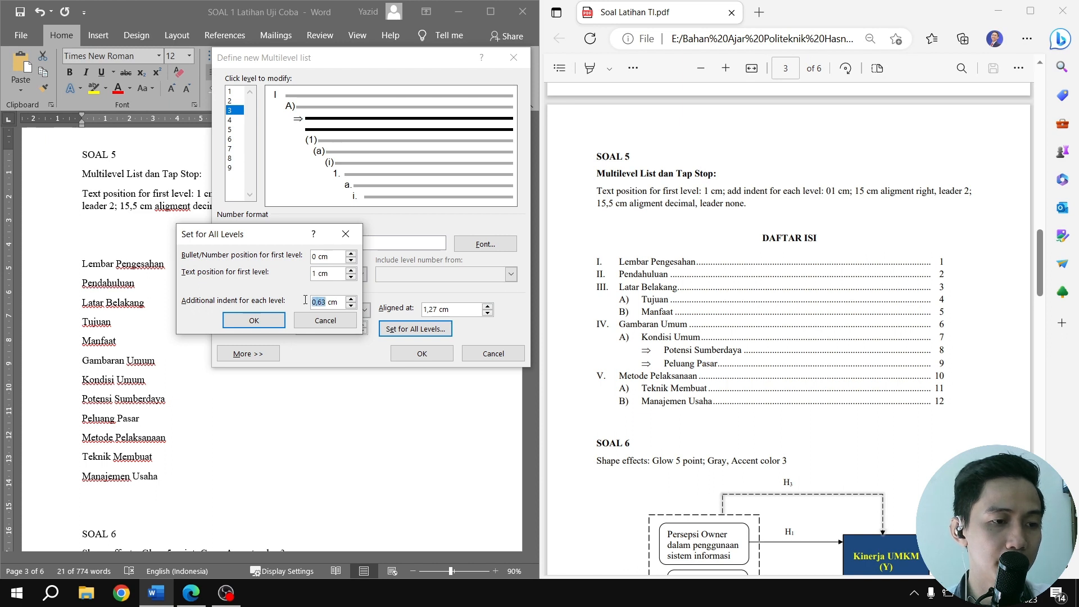
pyautogui.write('1')
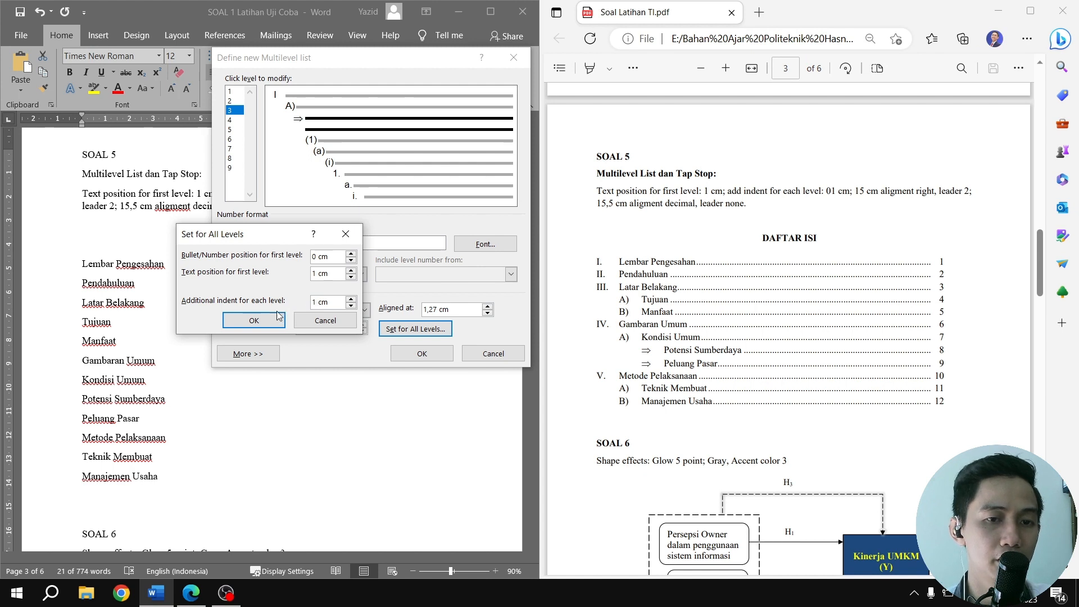
pyautogui.click(257, 322)
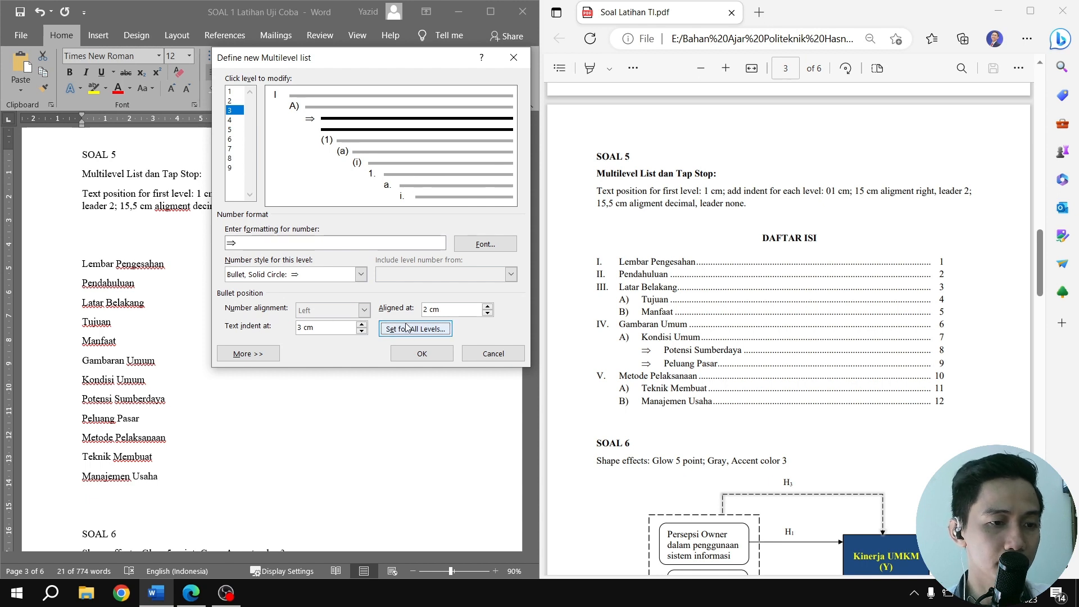
pyautogui.click(426, 353)
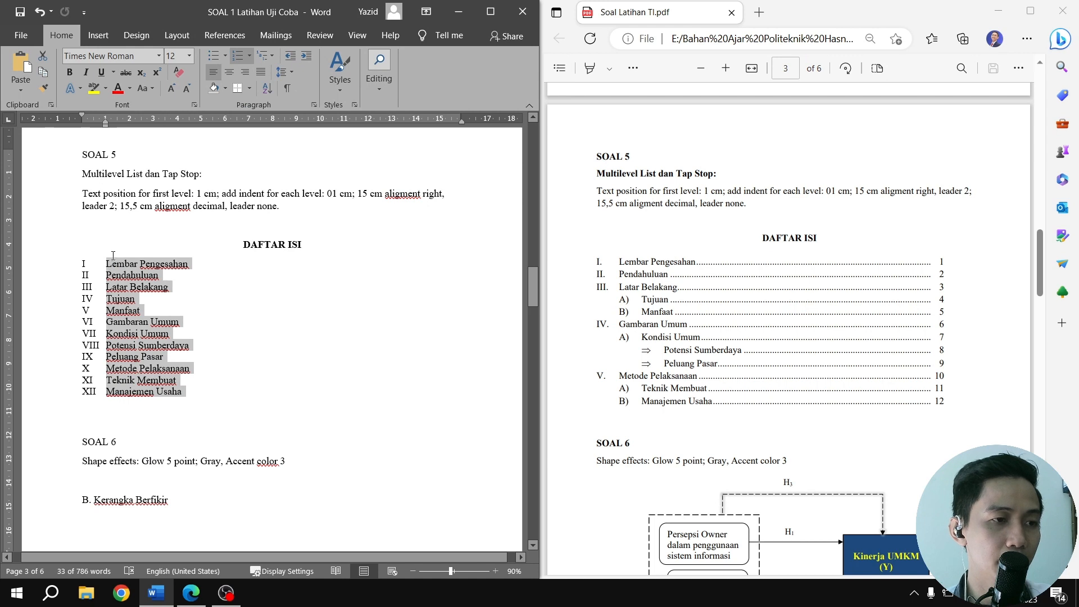
# Demote the entries Tujuan, Manfaat and Kondisi Umum to level 2 of the list
pyautogui.click(110, 278)
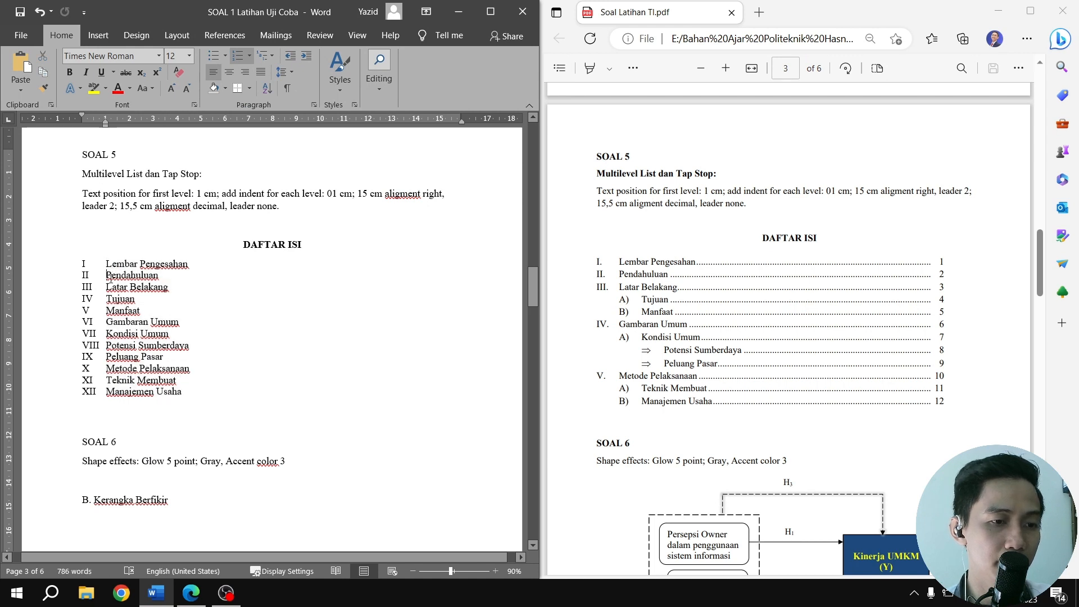
pyautogui.click(108, 298)
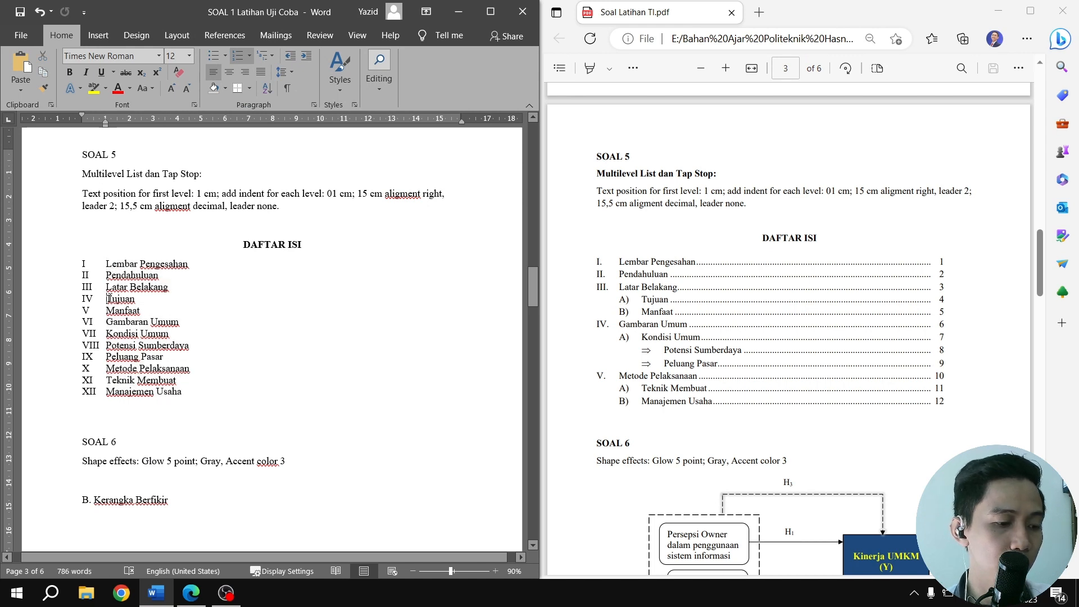
pyautogui.press('Tab')
pyautogui.click(109, 309)
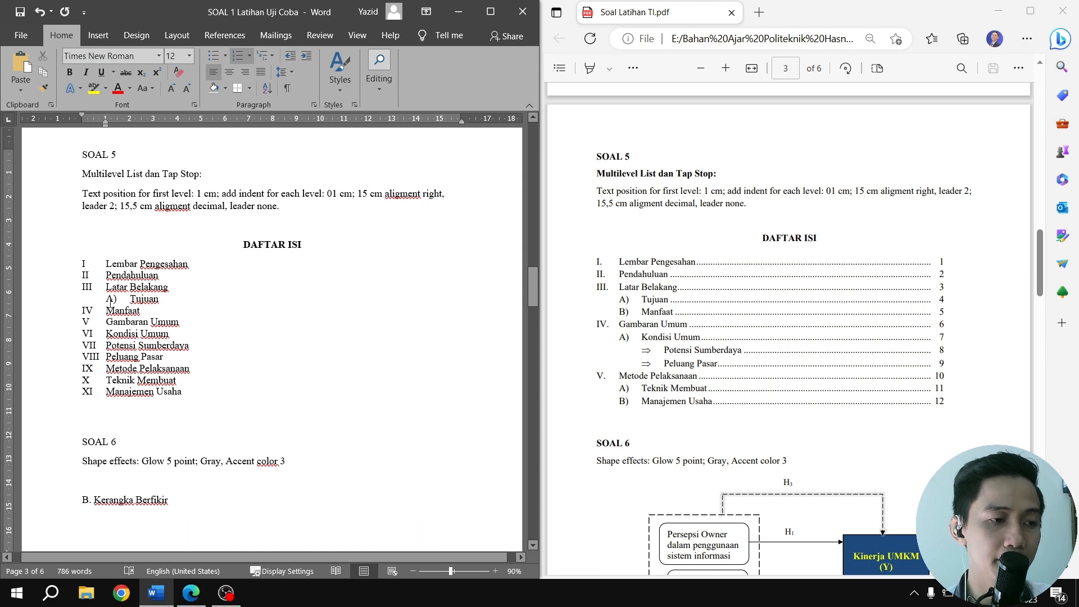
pyautogui.press('Tab')
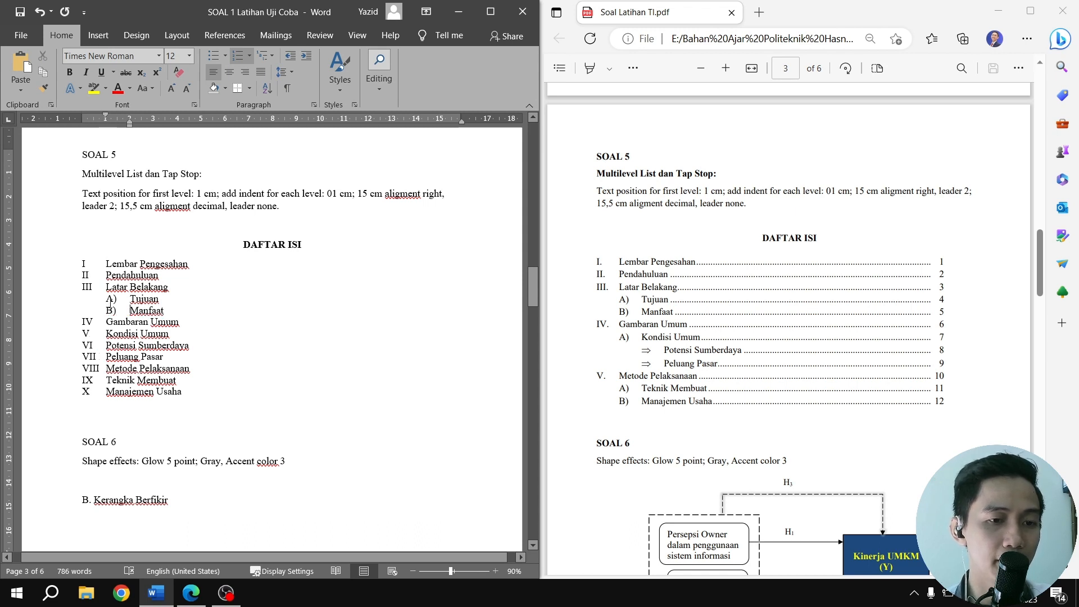
pyautogui.click(111, 333)
pyautogui.press('Tab')
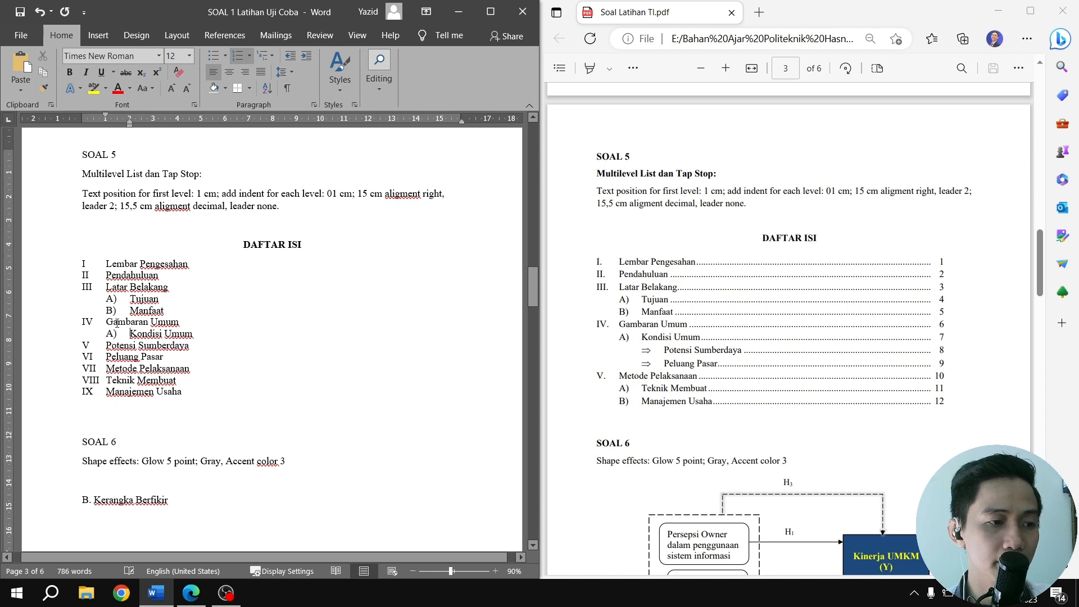
# Demote the entries Potensi Sumberdaya and Peluang Pasar to level 3 of the list, under Kondisi Umum
pyautogui.click(105, 345)
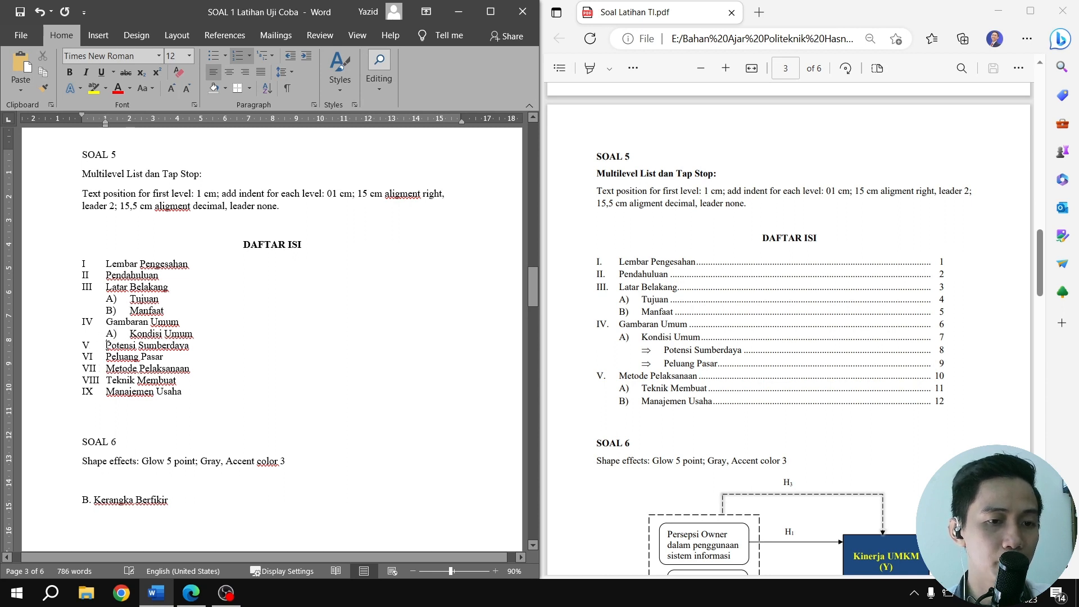
pyautogui.press('Tab')
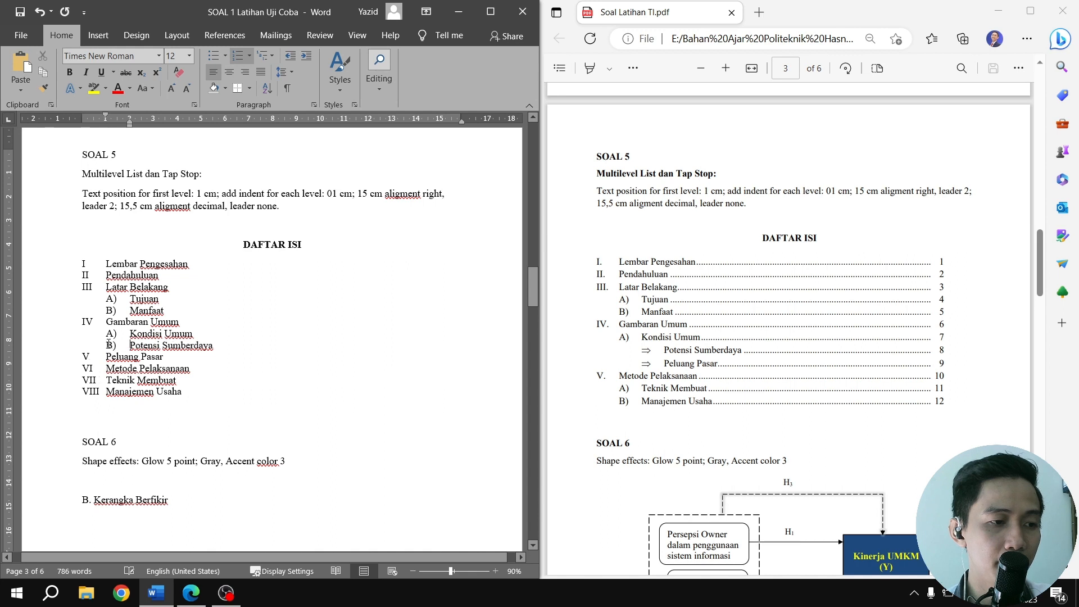
pyautogui.press('Tab')
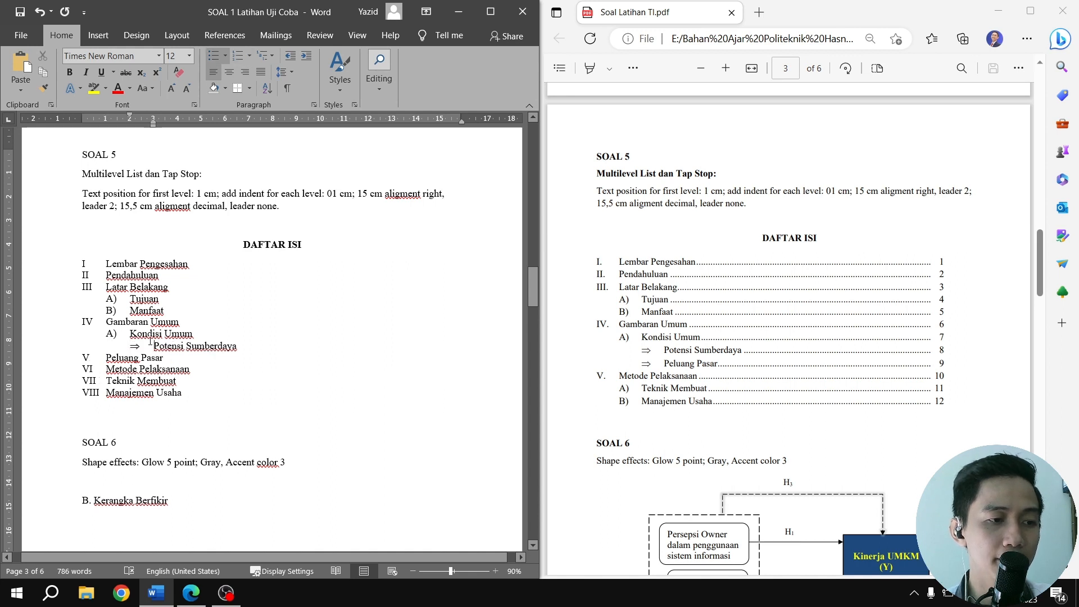
pyautogui.click(107, 357)
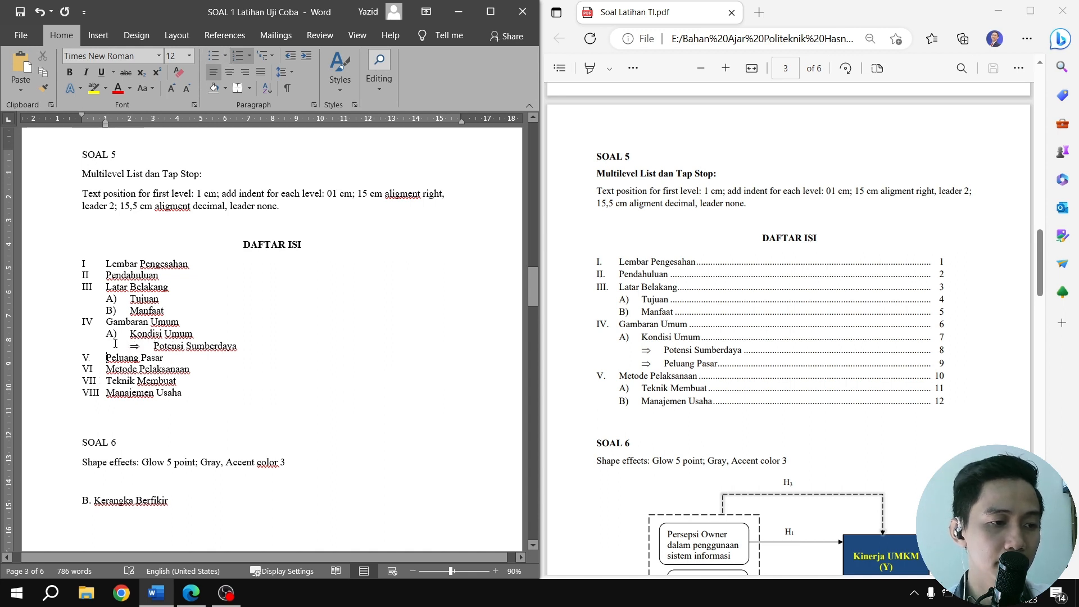
pyautogui.press('Tab')
pyautogui.press('Tab')
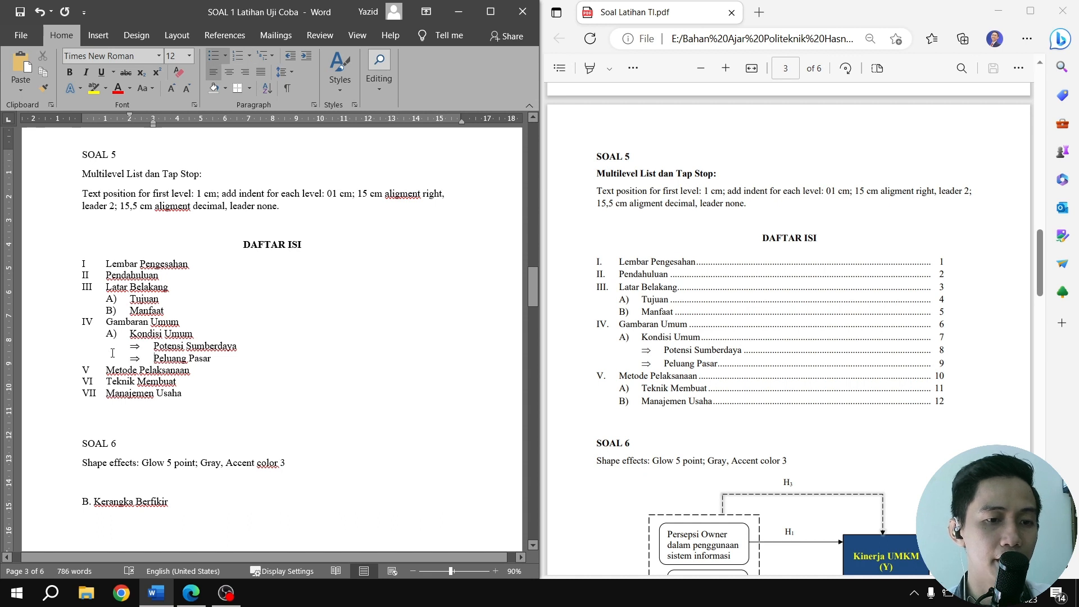
# Demote the entries Teknik Membuat and Manajemen Usaha to level 2 of the list, under Metode Pelaksanaan
pyautogui.click(107, 380)
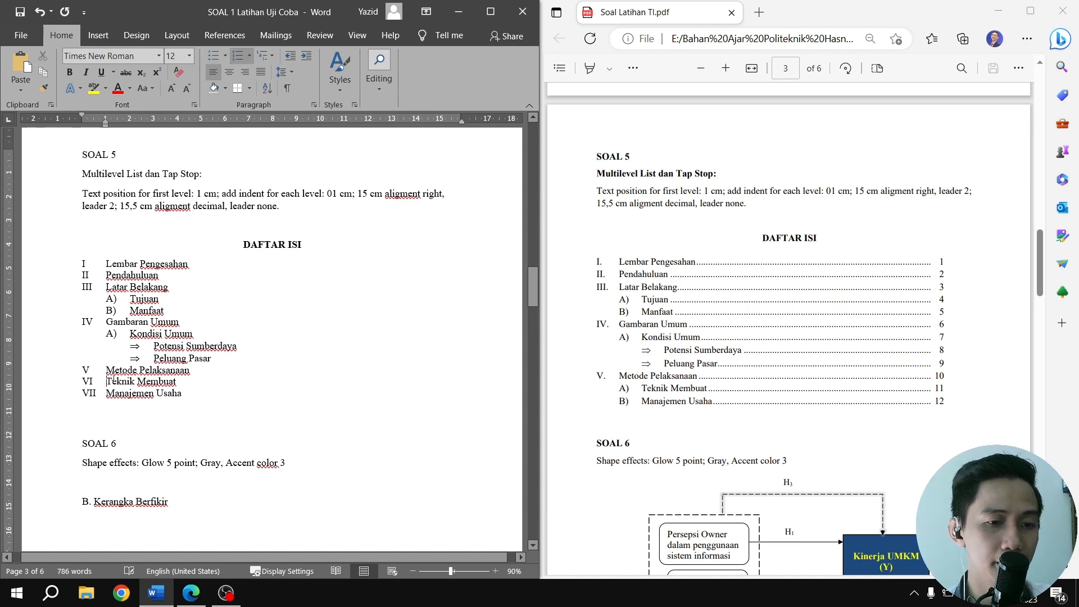
pyautogui.press('Tab')
pyautogui.click(107, 392)
pyautogui.press('Tab')
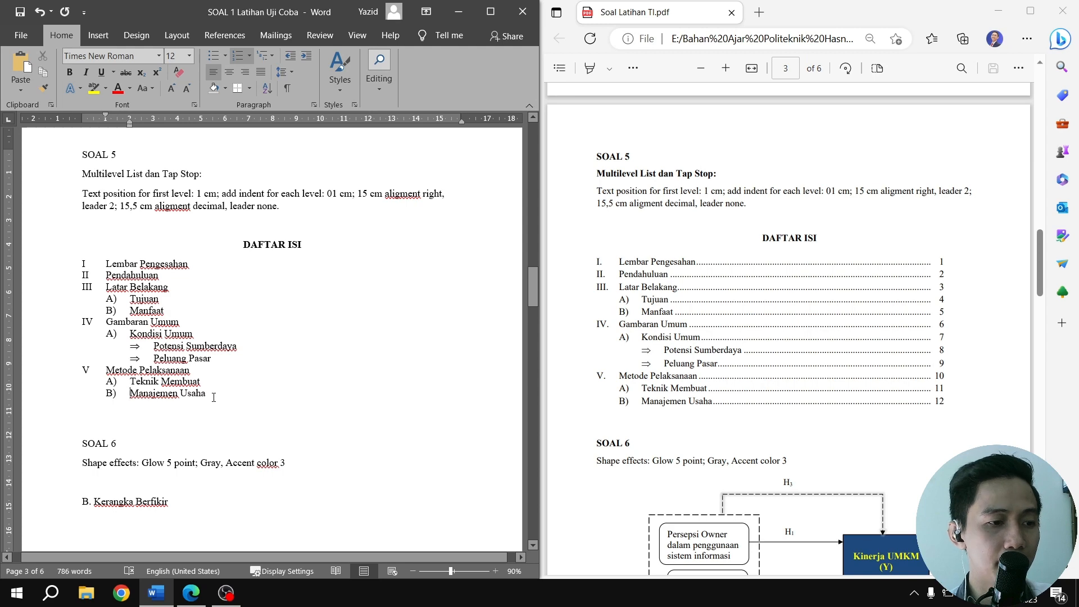
# Set a 15 cm tab stop with right alignment and leader 2 for all the DAFTAR ISI list entries
pyautogui.moveTo(214, 396); pyautogui.dragTo(107, 261)
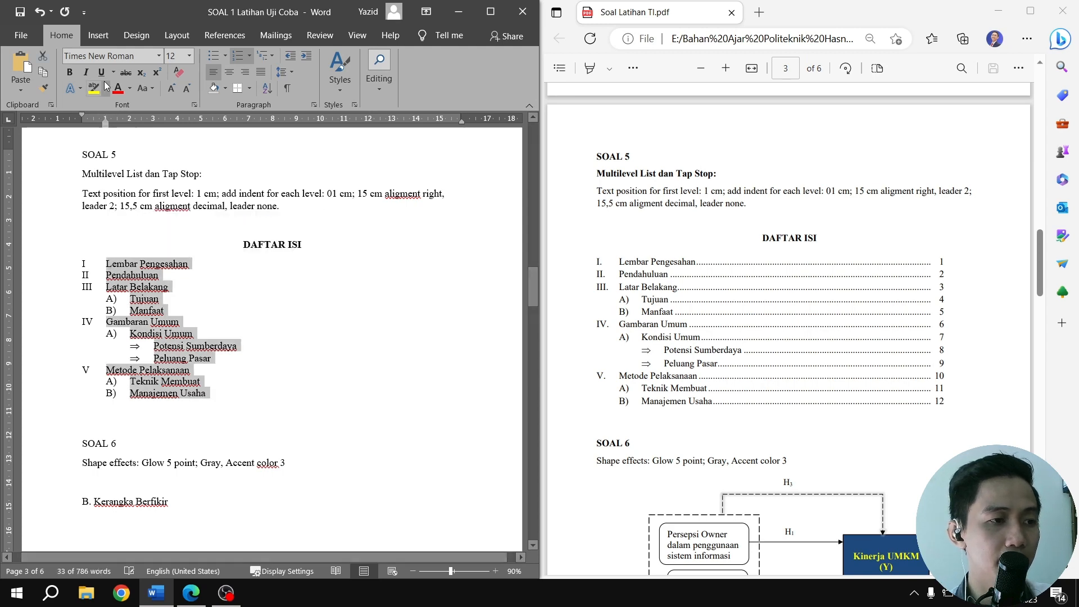
pyautogui.click(313, 105)
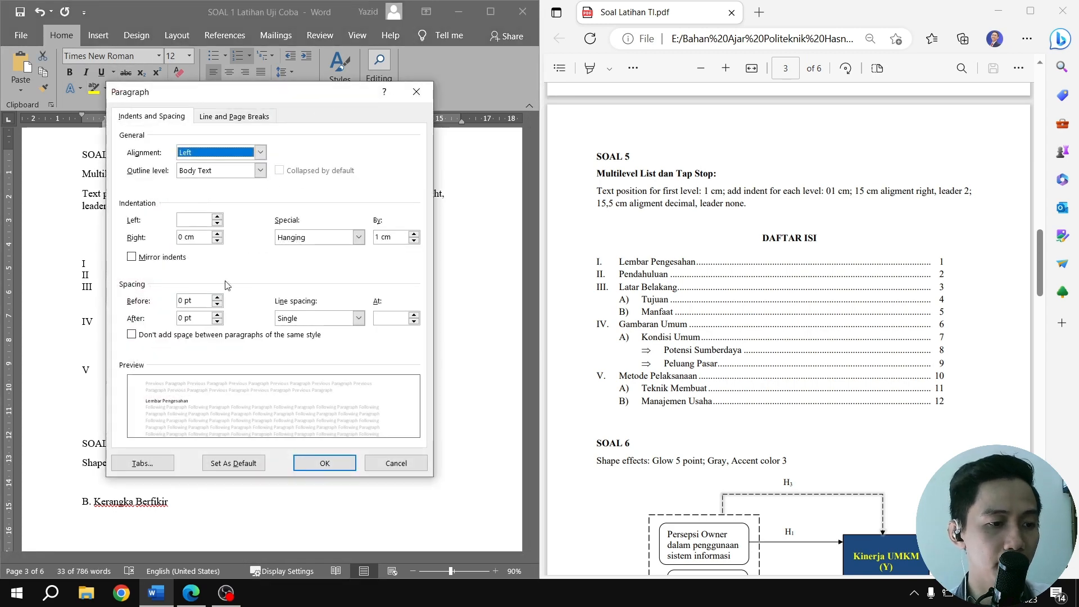
pyautogui.click(143, 463)
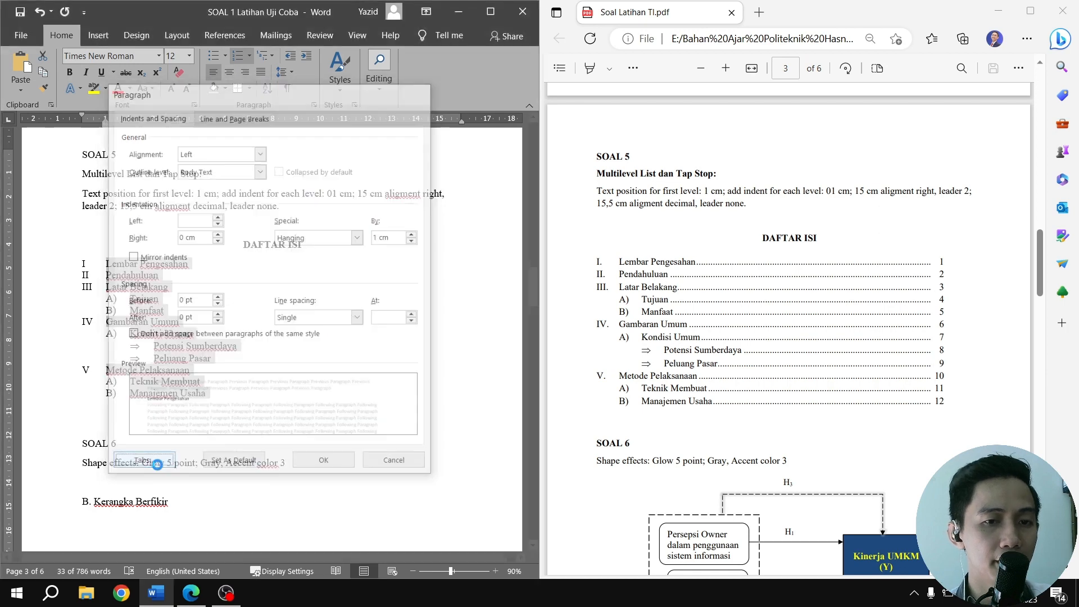
pyautogui.moveTo(330, 249); pyautogui.dragTo(324, 153)
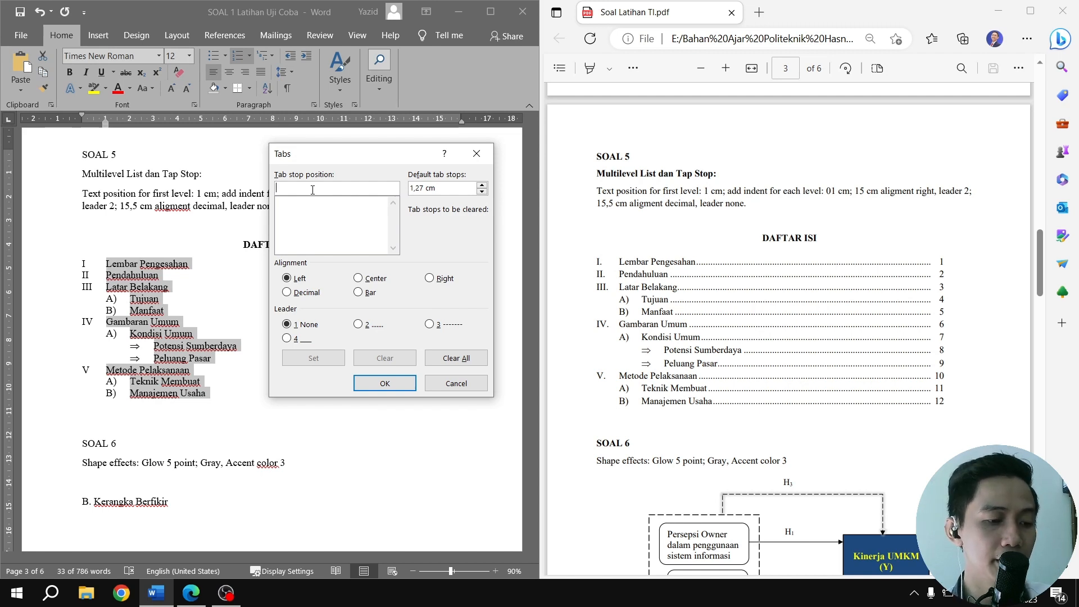
pyautogui.write('15 ')
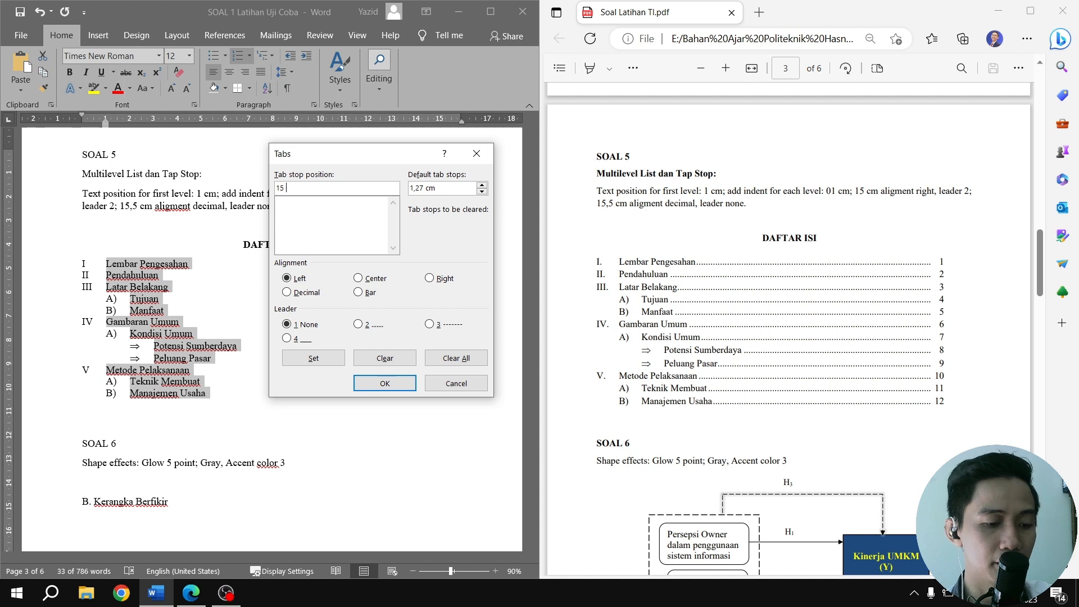
pyautogui.write('cm')
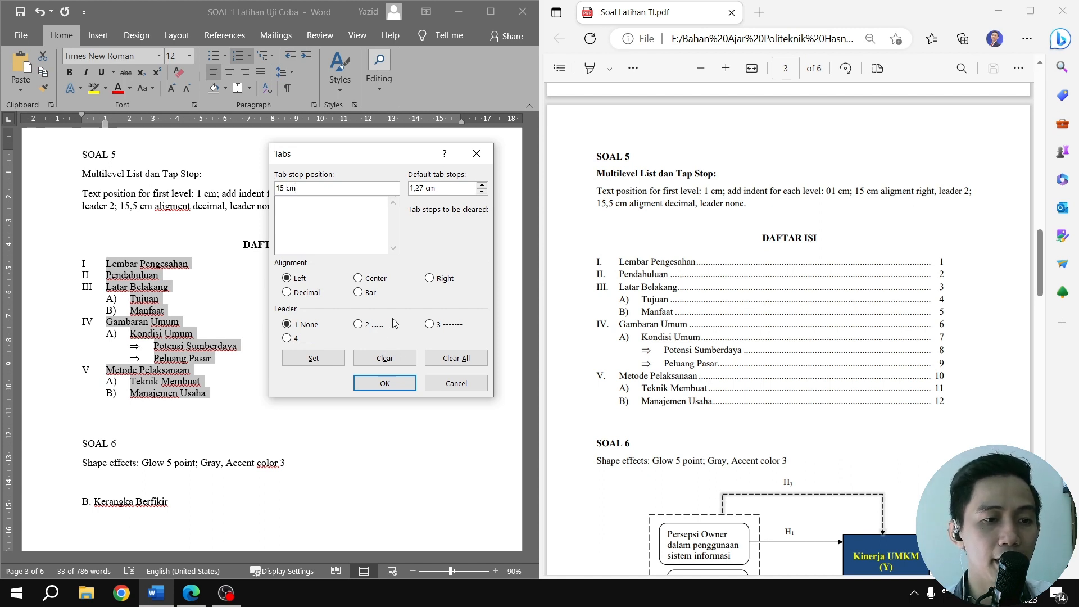
pyautogui.click(430, 278)
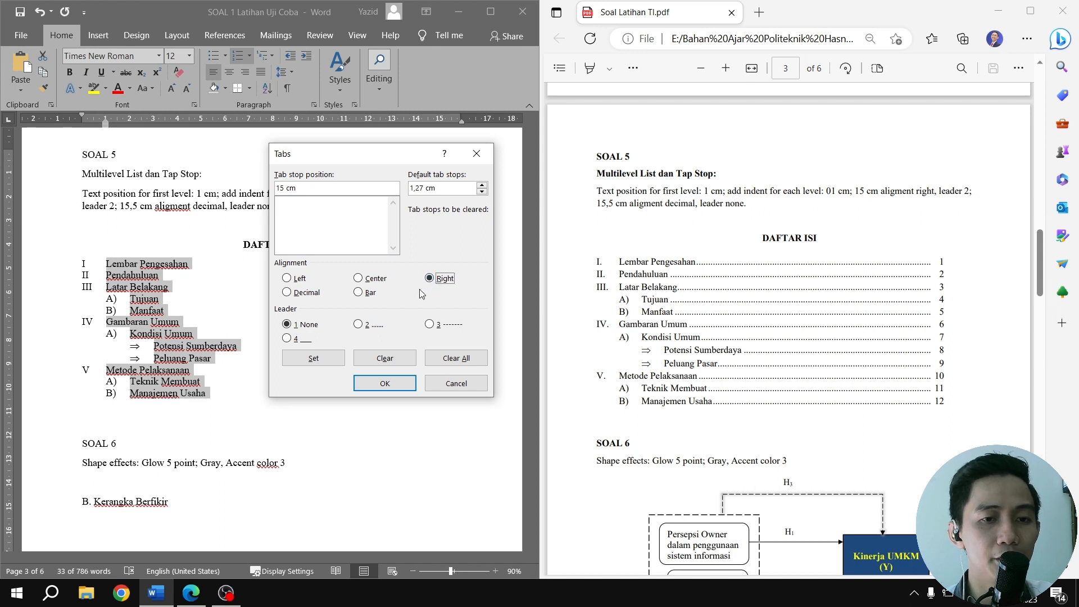
pyautogui.click(375, 325)
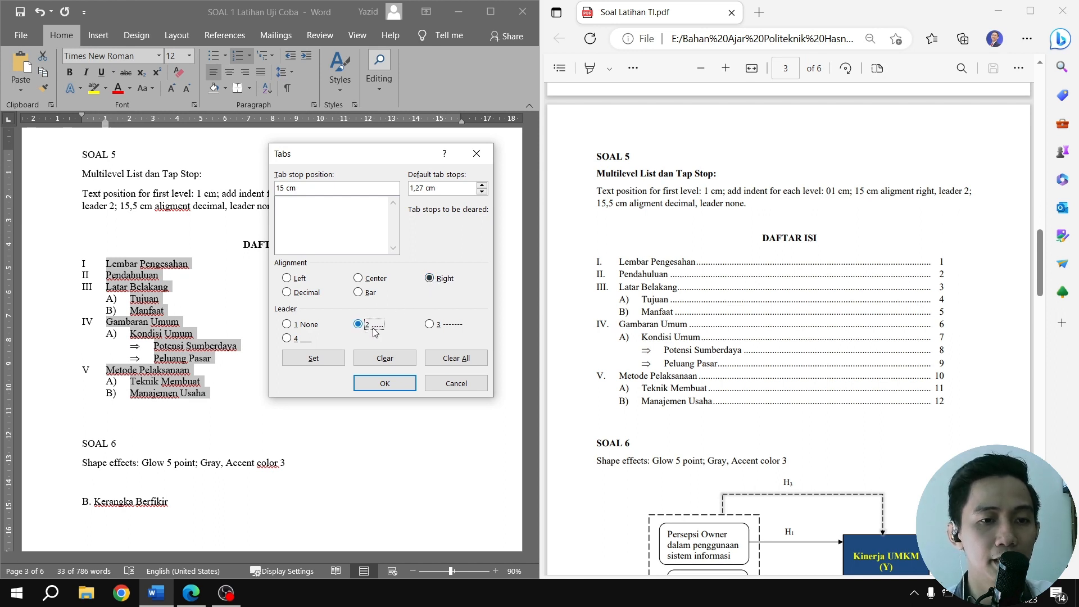
pyautogui.click(337, 360)
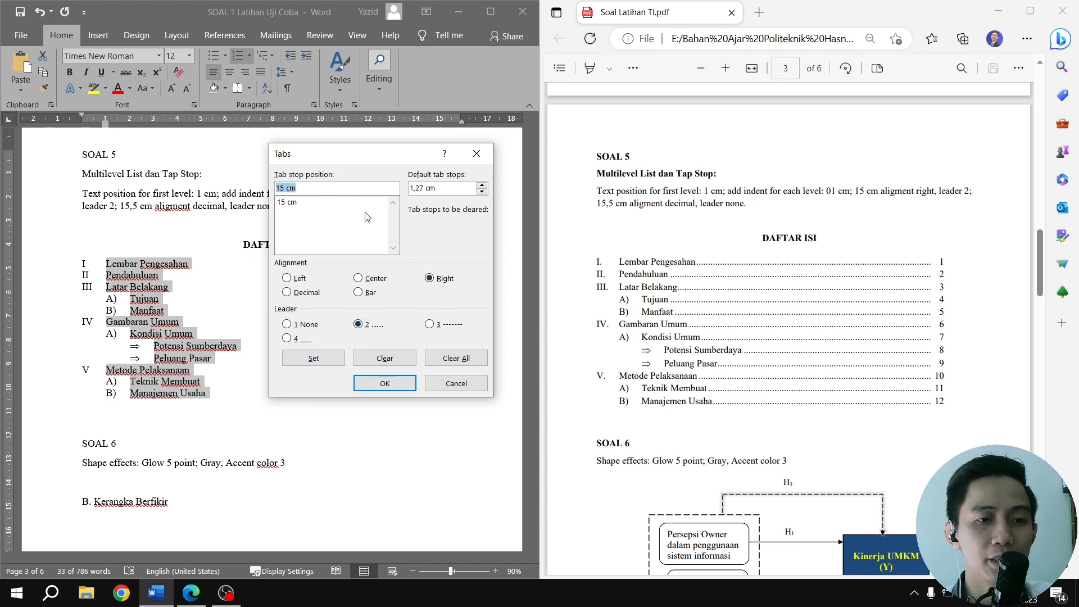
# Try to add a second tab stop at 15.5 cm with decimal alignment and no leader
pyautogui.click(286, 189)
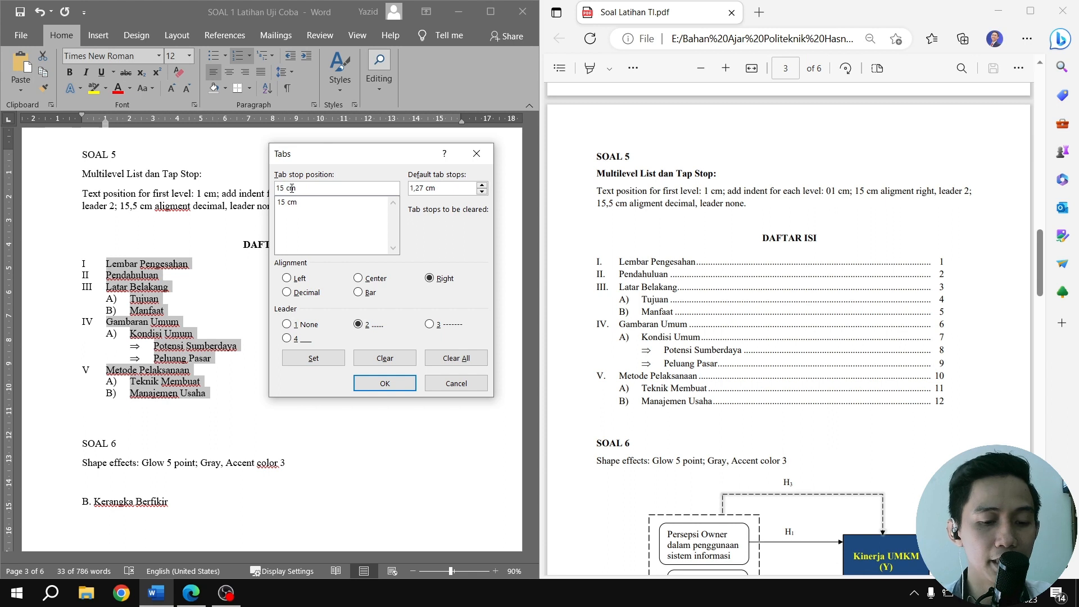
pyautogui.hotkey('alt', '1')
pyautogui.write('.5')
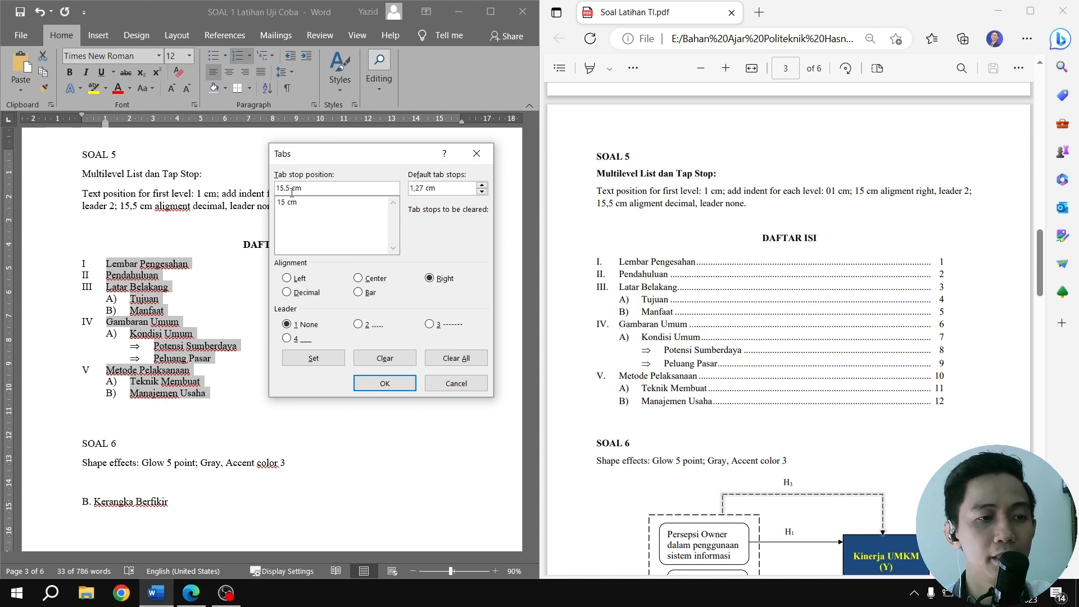
pyautogui.click(318, 294)
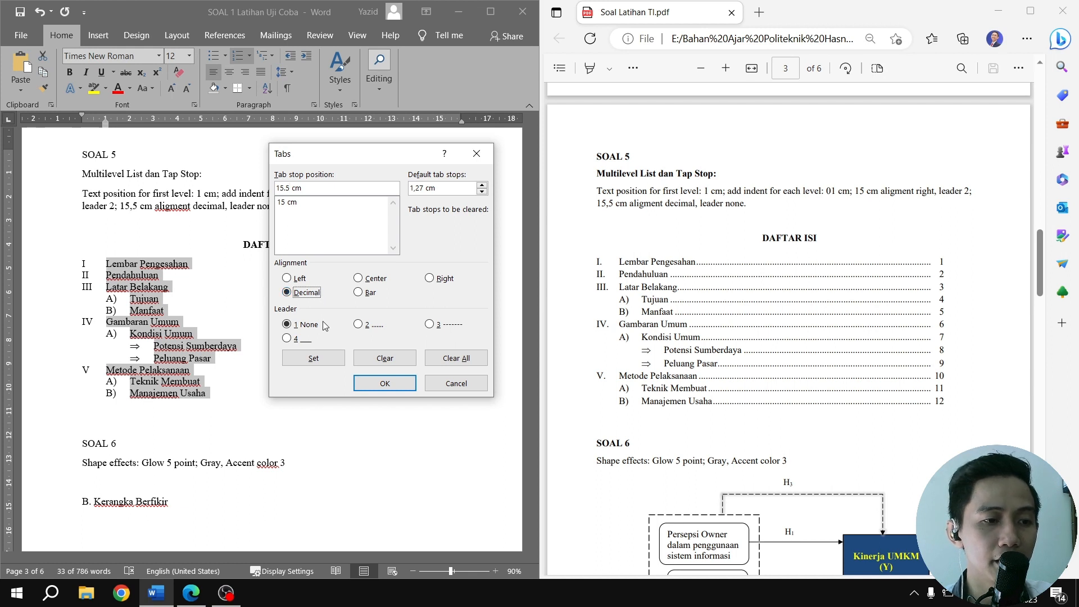
pyautogui.click(326, 361)
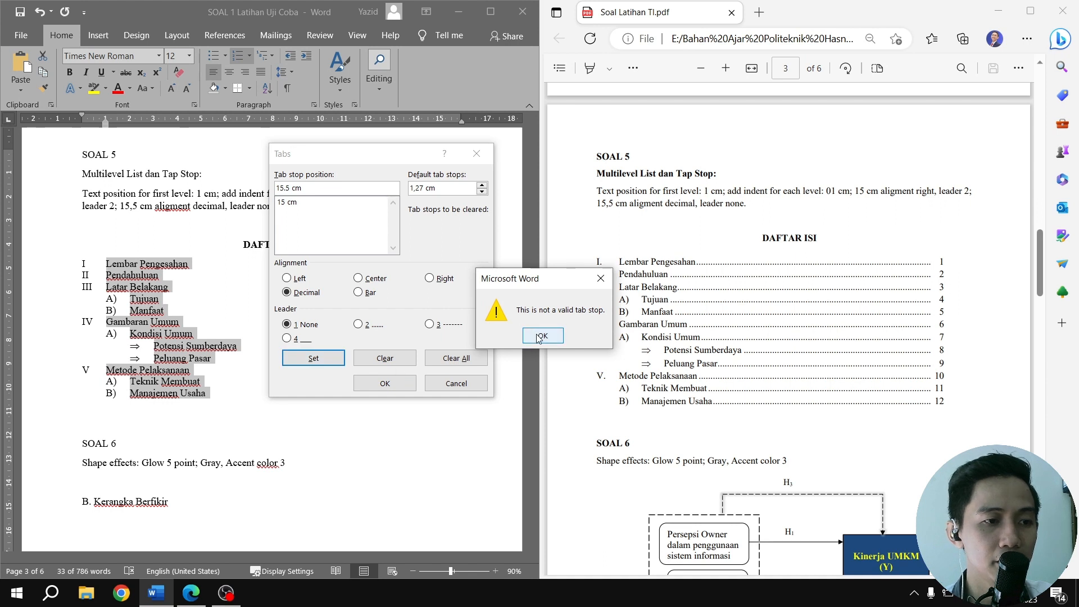
pyautogui.click(538, 338)
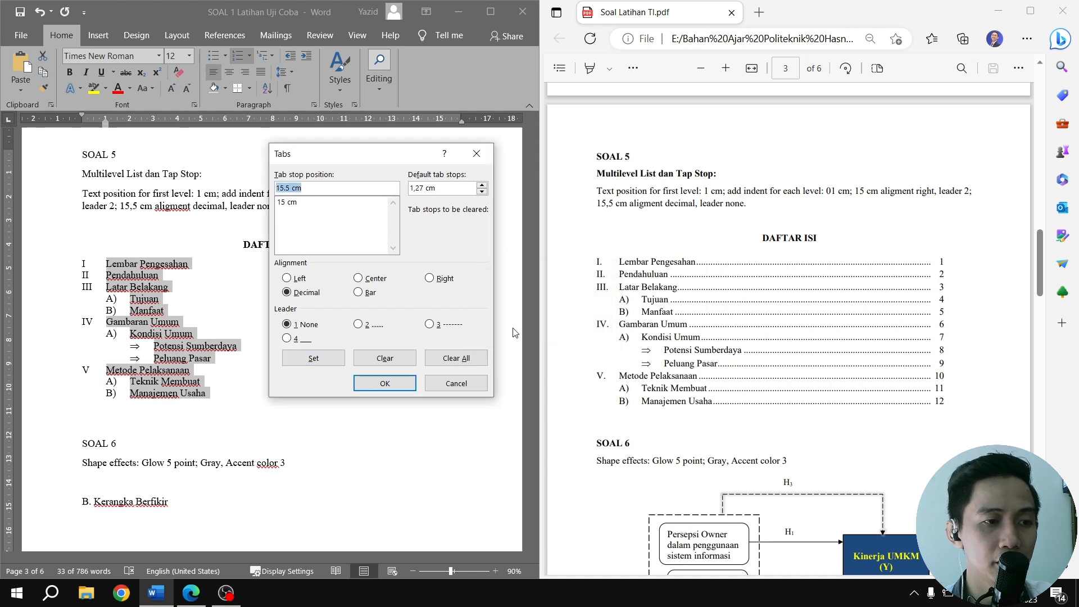
pyautogui.click(328, 359)
pyautogui.click(540, 338)
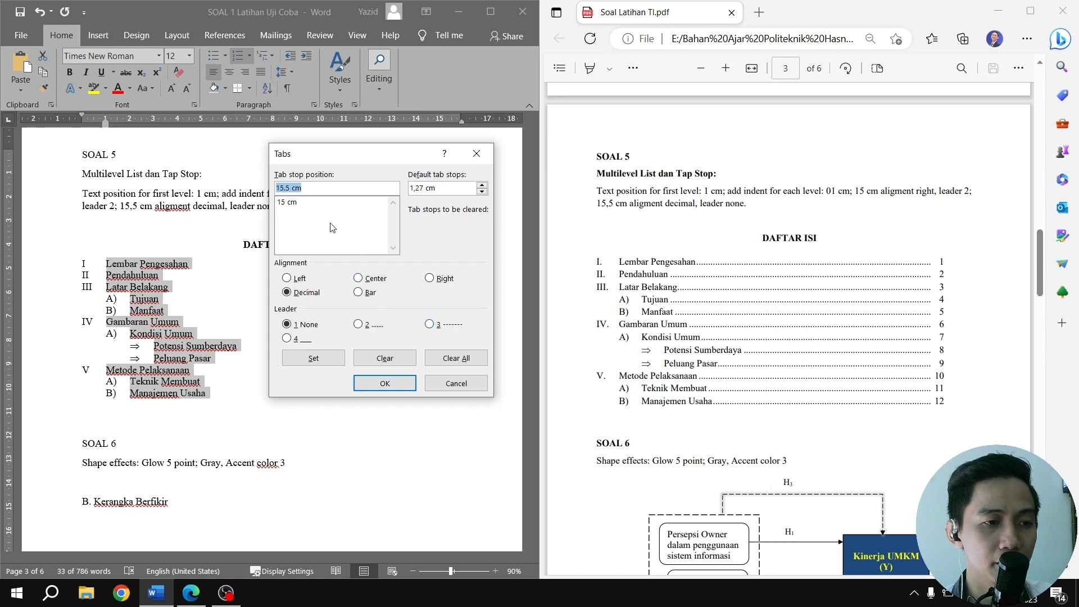
# Correct the second tab stop position to 15,5 cm with a decimal comma, set it and apply the tab stops
pyautogui.click(315, 189)
pyautogui.press('BackSpace')
pyautogui.press('BackSpace')
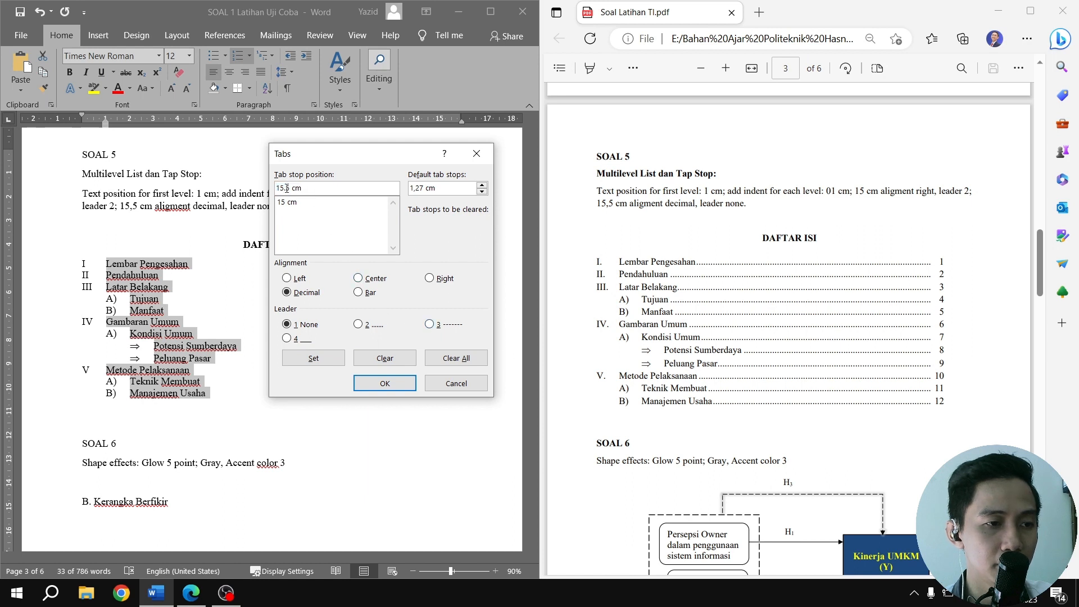
pyautogui.write(',5')
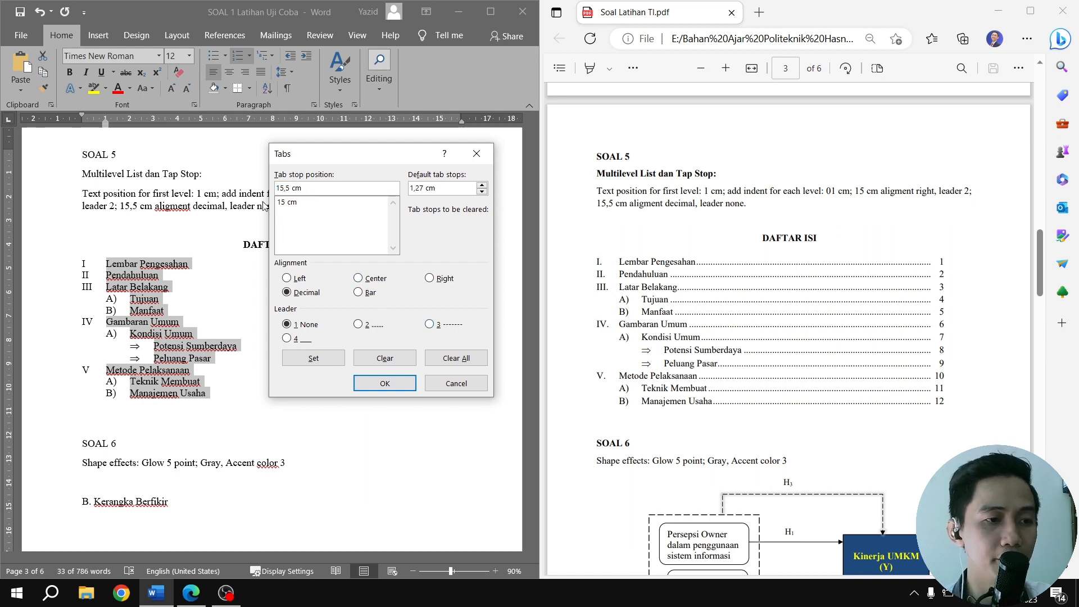
pyautogui.click(328, 358)
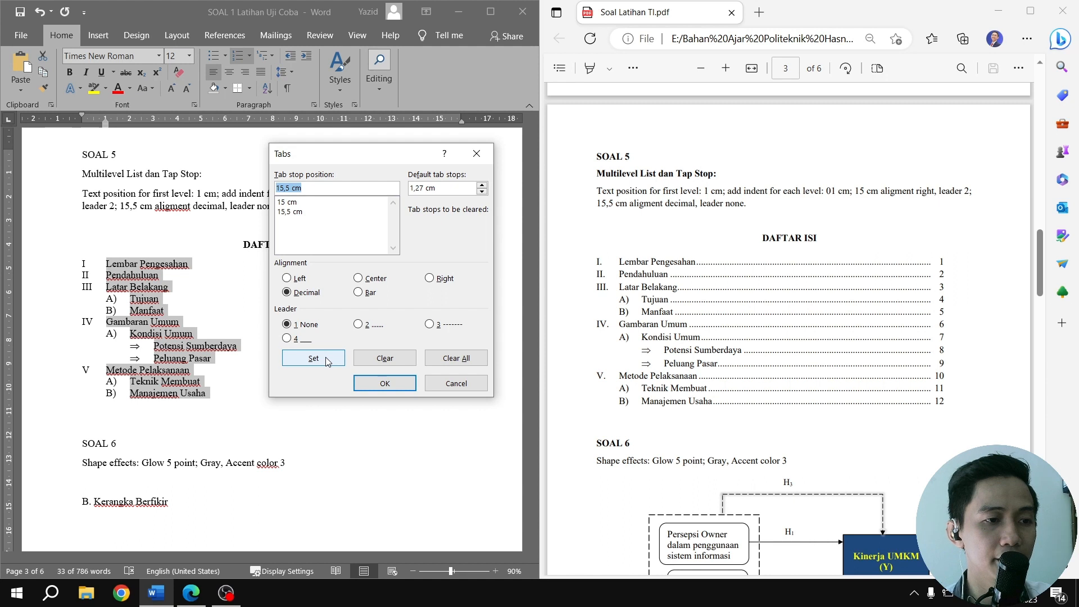
pyautogui.click(408, 392)
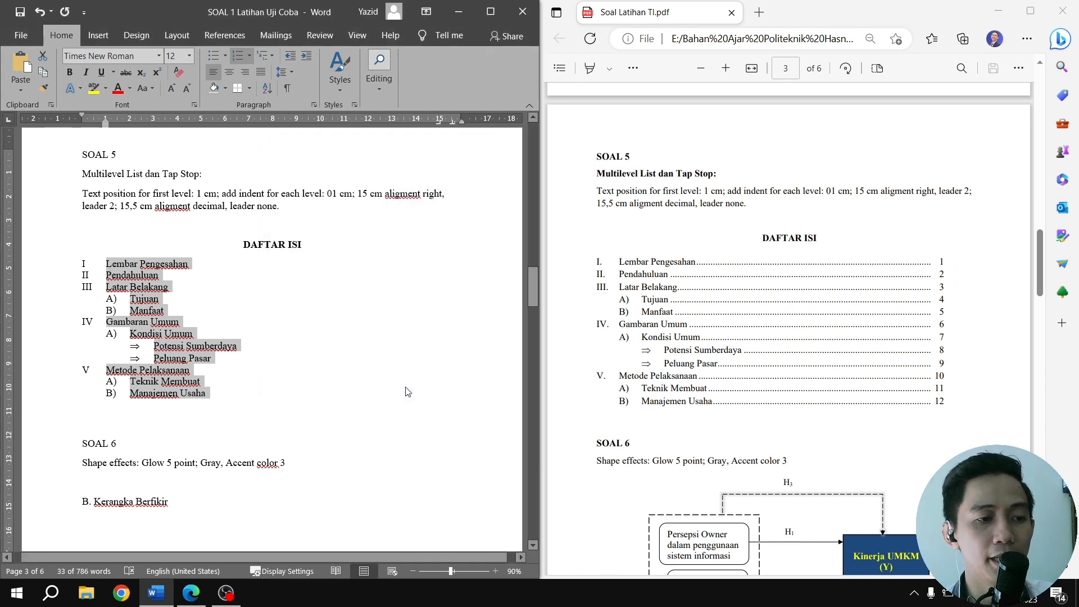
# Add tabbed page numbers 1, 2 and 3 to the entries Lembar Pengesahan, Pendahuluan and Latar Belakang
pyautogui.click(207, 264)
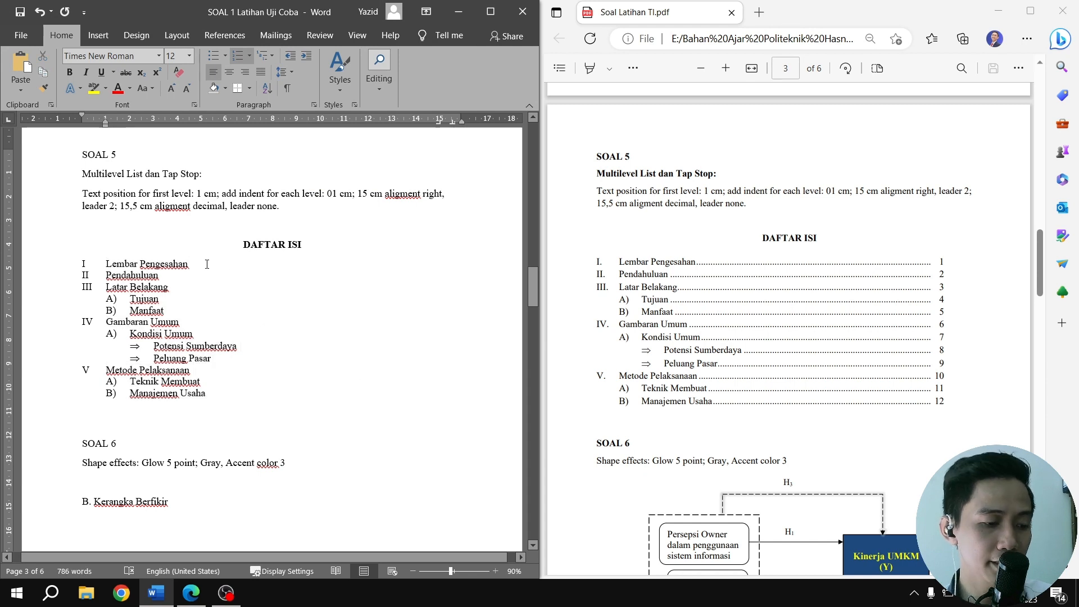
pyautogui.press('Tab')
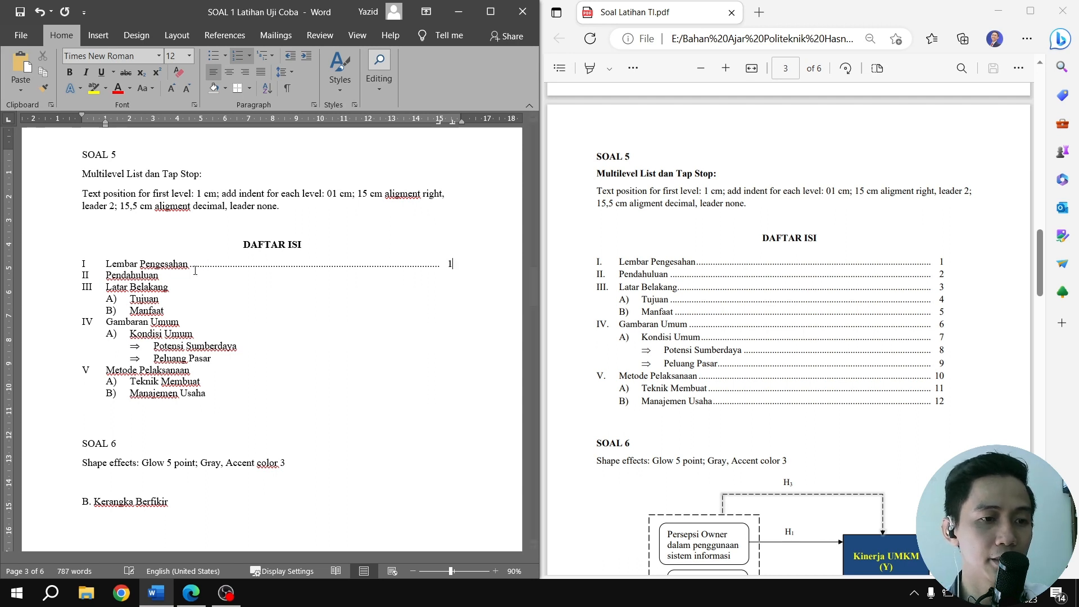
pyautogui.click(170, 275)
pyautogui.press('Tab')
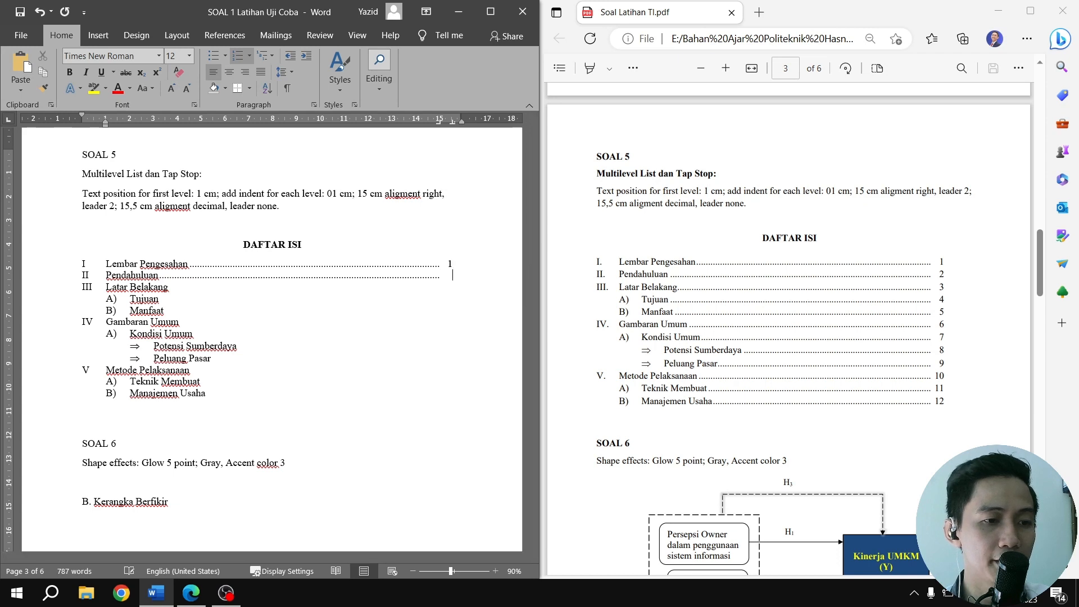
pyautogui.write('2')
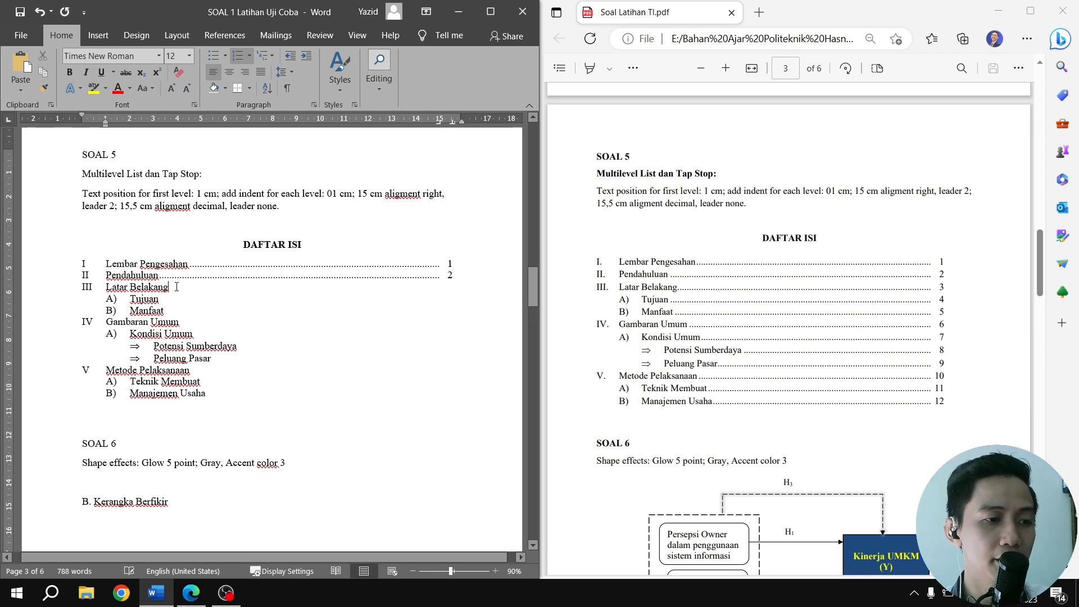
pyautogui.press('Tab')
pyautogui.write('3')
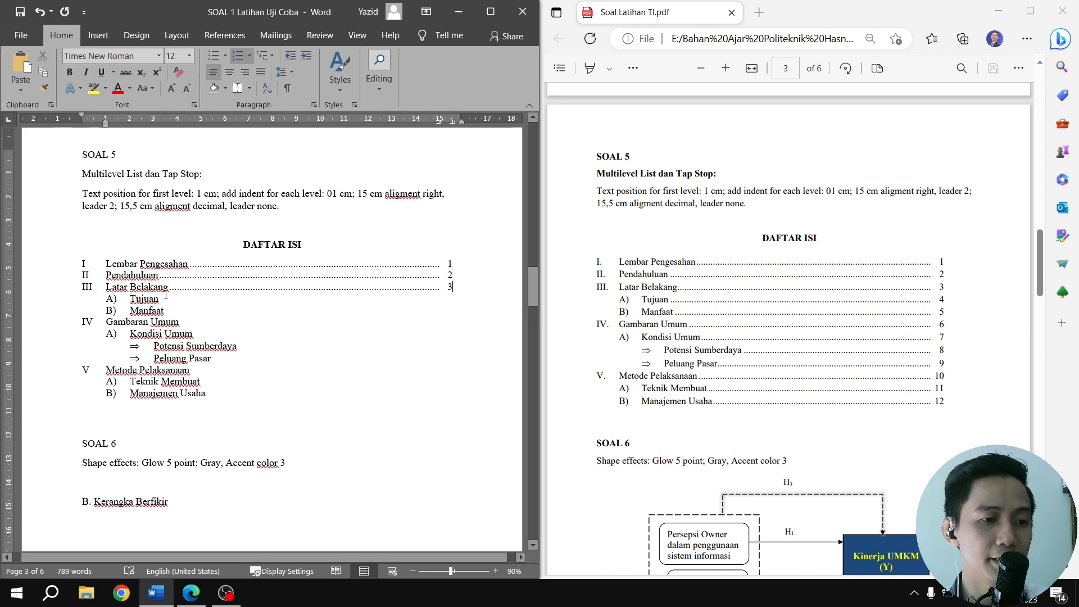
# Add tabbed page numbers 4 and 5 to the entries Tujuan and Manfaat under Latar Belakang
pyautogui.click(165, 296)
pyautogui.press('Tab')
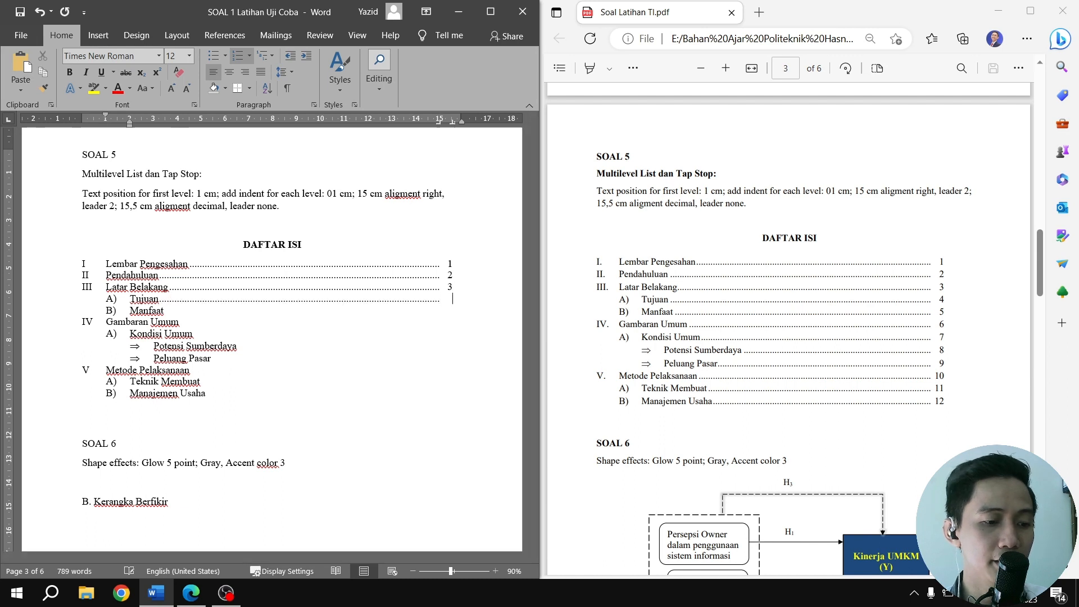
pyautogui.click(172, 311)
pyautogui.press('Tab')
pyautogui.press('Tab')
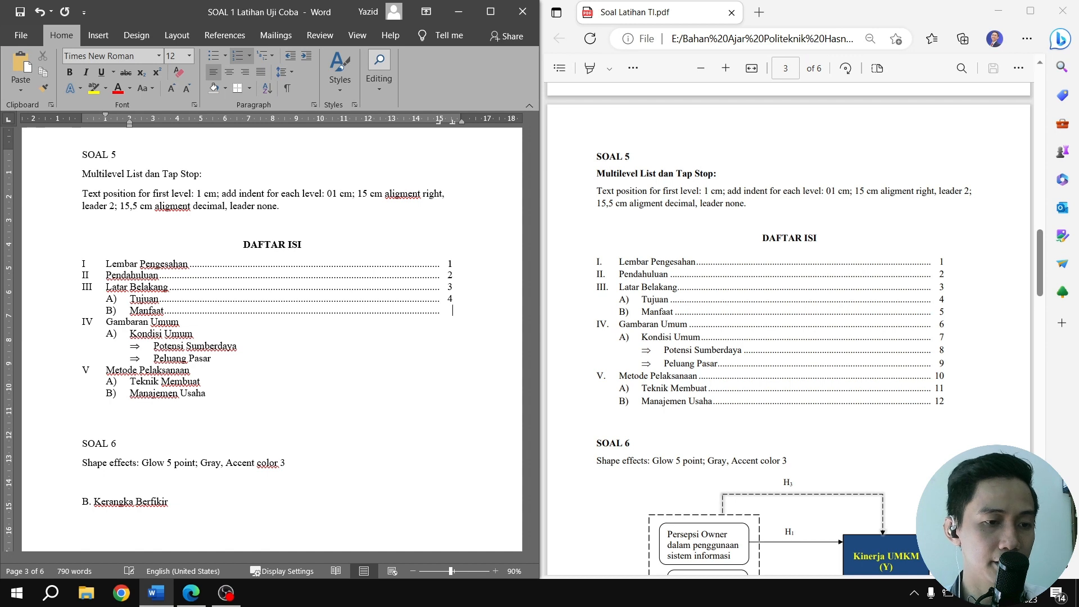
pyautogui.write('5')
# Add tabbed page numbers 6 and 7 to the entries Gambaran Umum and Kondisi Umum
pyautogui.click(183, 322)
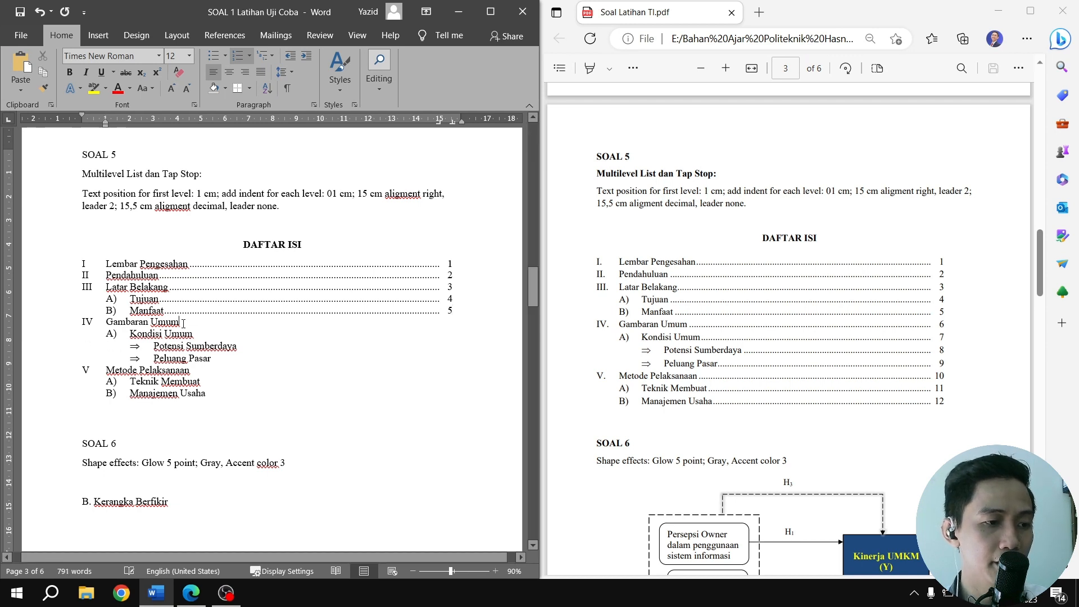
pyautogui.press('Tab')
pyautogui.write('6')
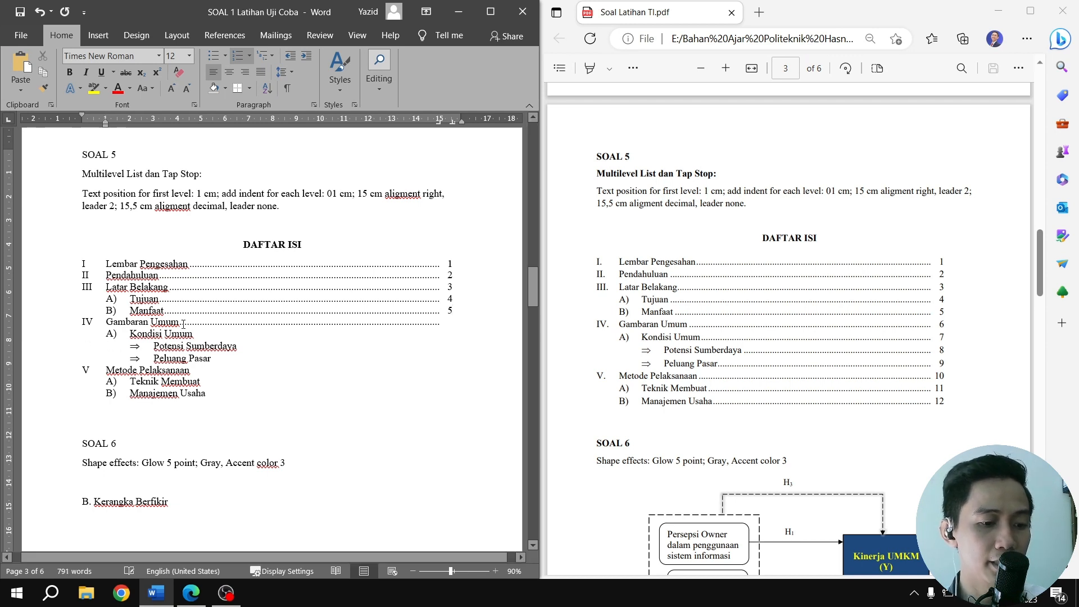
pyautogui.click(191, 332)
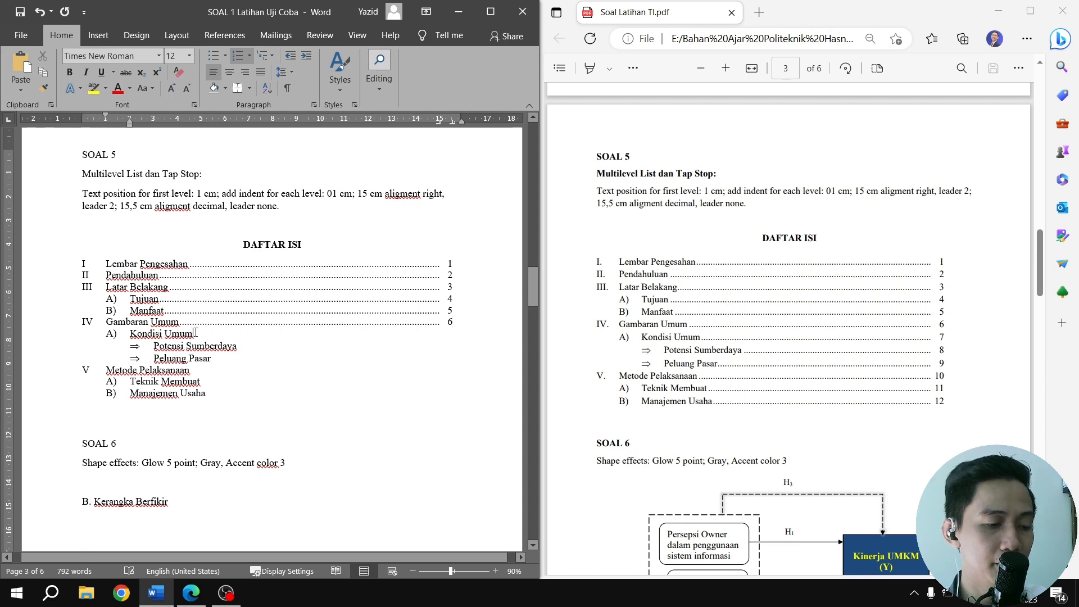
pyautogui.press('Tab')
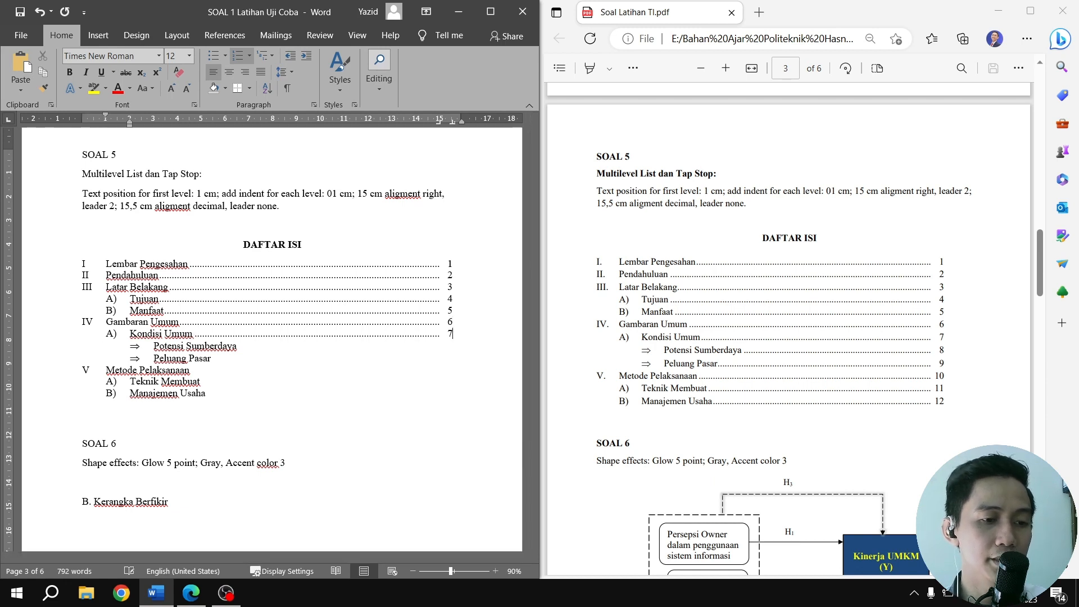
# Add tabbed page numbers 8 and 9 to the entries Potensi Sumberdaya and Peluang Pasar
pyautogui.click(251, 345)
pyautogui.press('Tab')
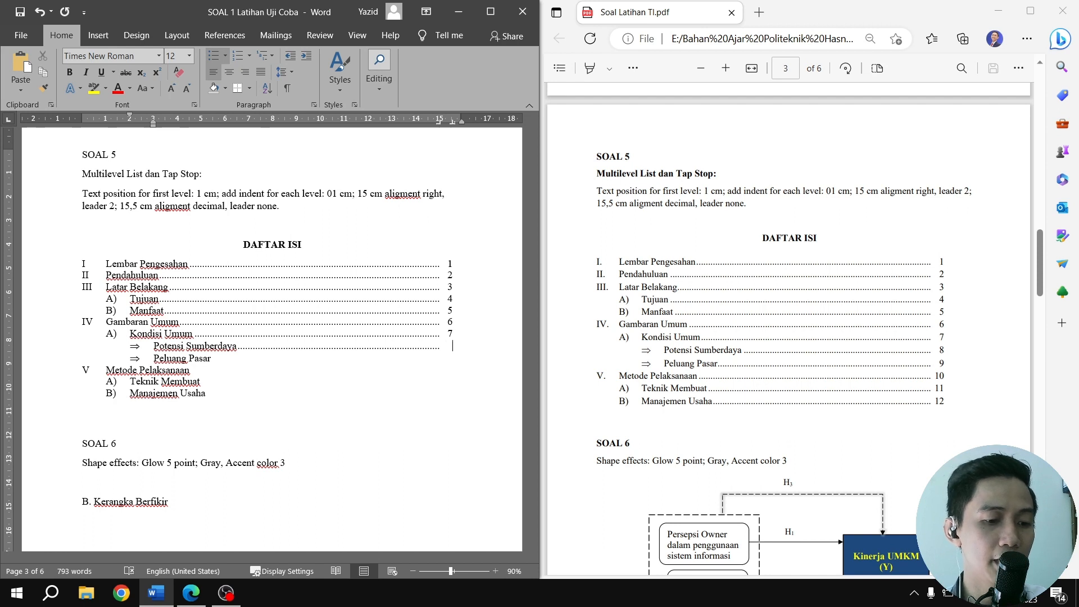
pyautogui.write('8')
pyautogui.press('Tab')
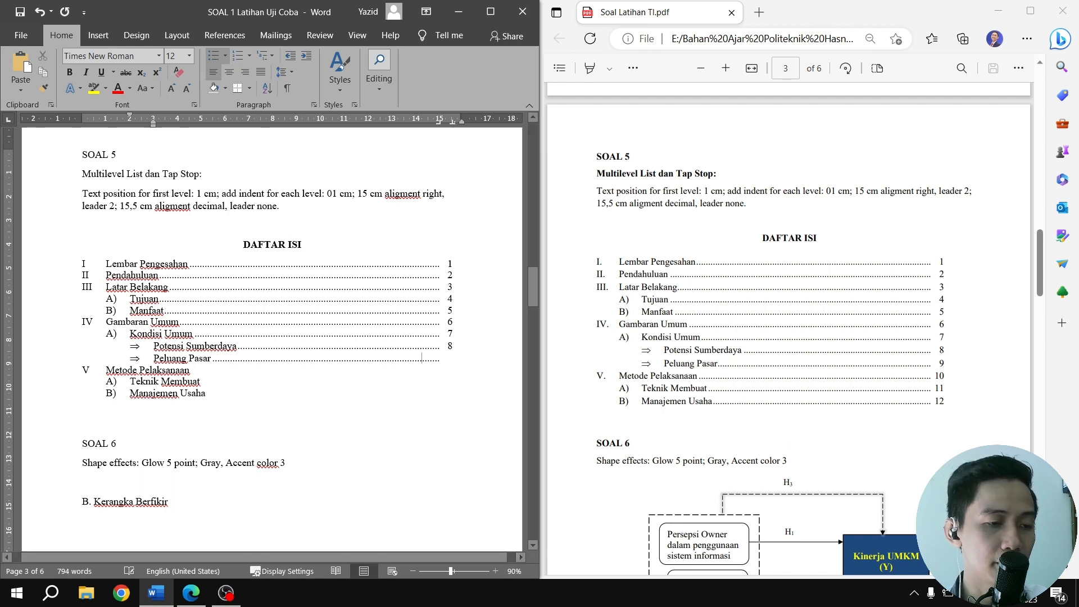
pyautogui.write('9')
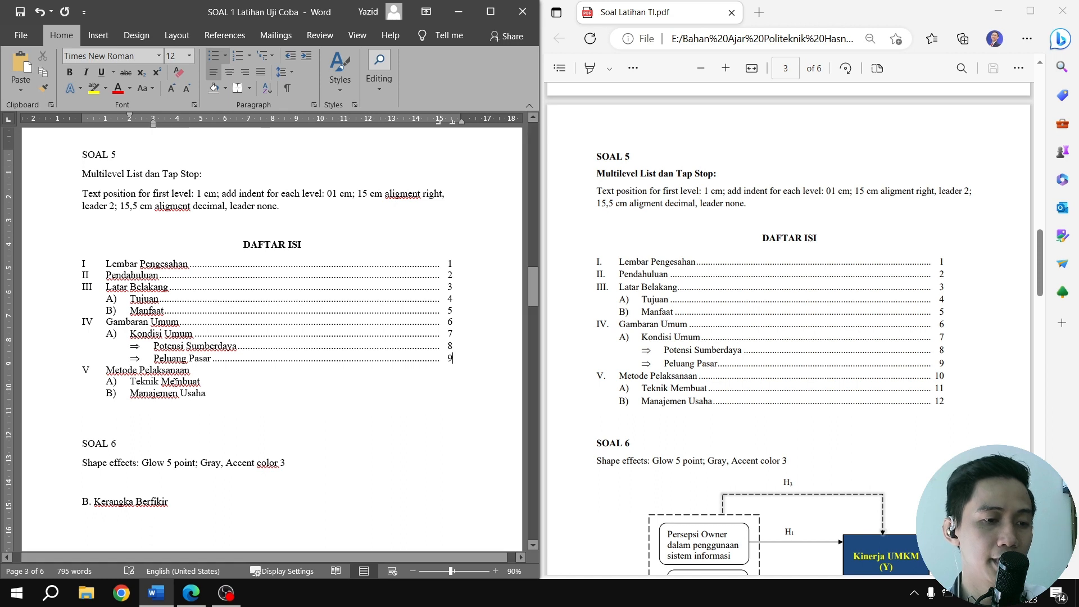
# Add tabbed page numbers 10, 11 and 12 to the entries Metode Pelaksanaan, Teknik Membuat and Manajemen Usaha
pyautogui.click(222, 368)
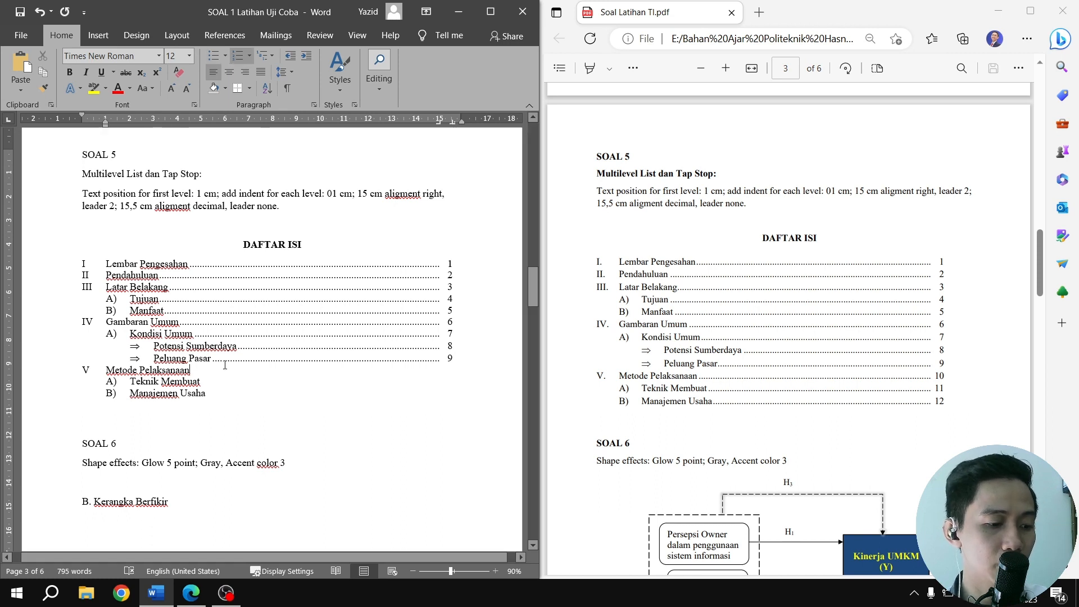
pyautogui.press('Tab')
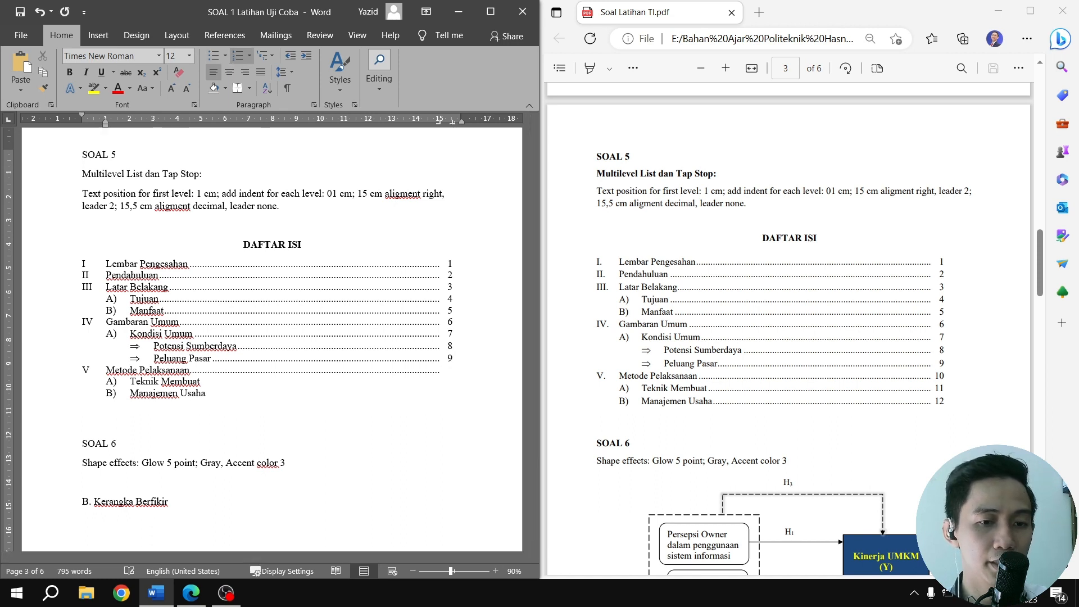
pyautogui.write('10')
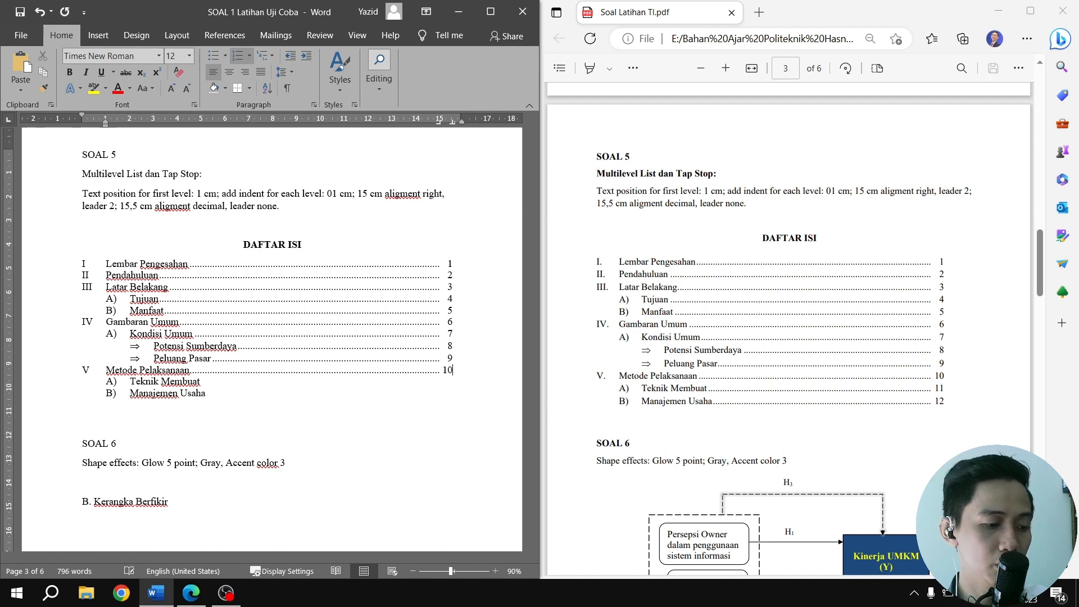
pyautogui.click(216, 380)
pyautogui.press('Tab')
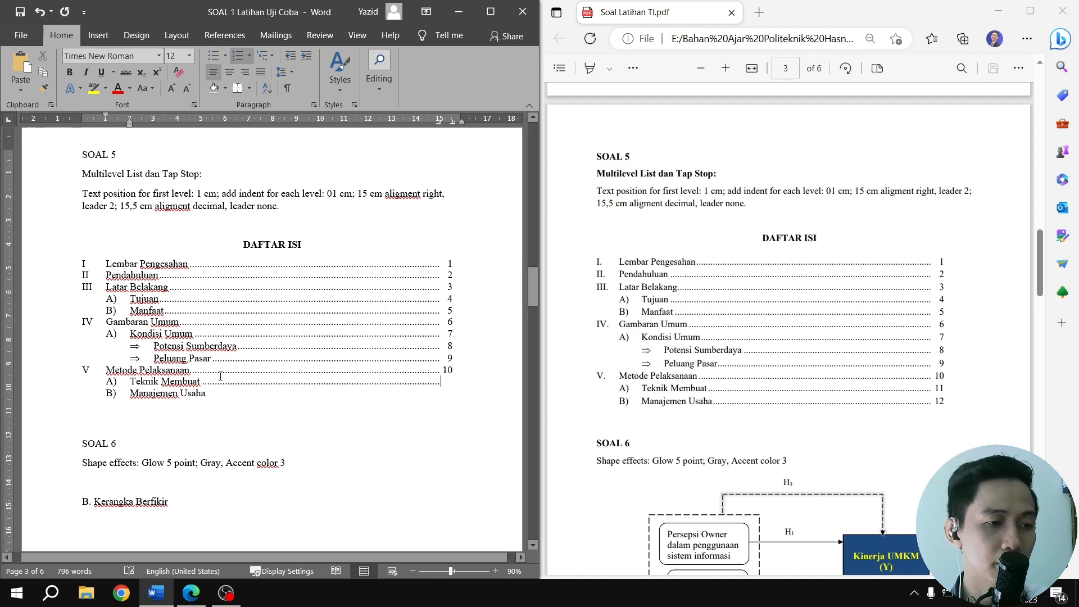
pyautogui.write('11')
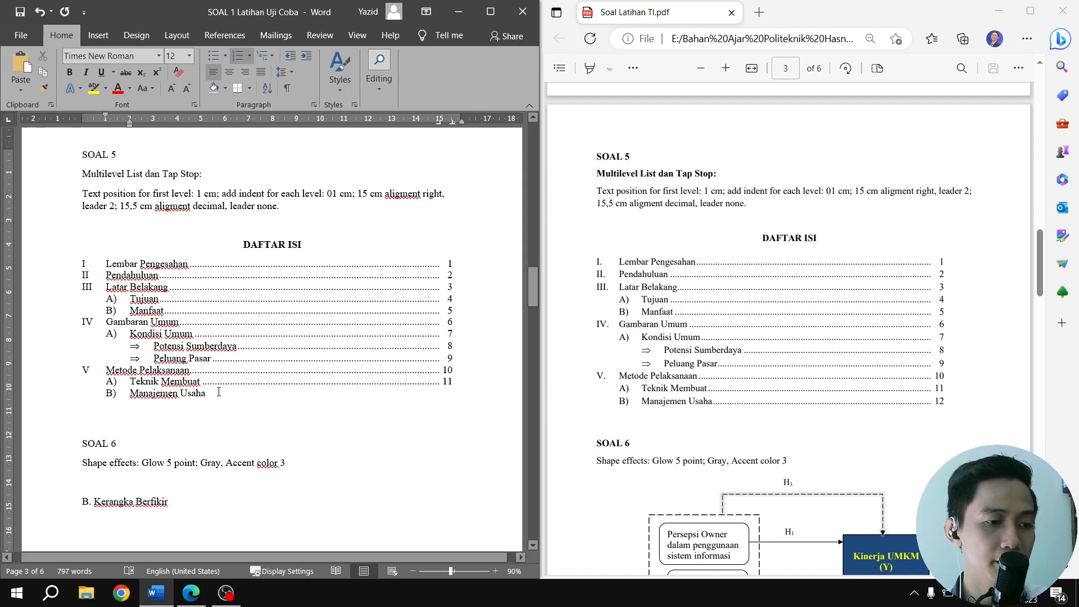
pyautogui.click(218, 392)
pyautogui.press('Tab')
pyautogui.write('12')
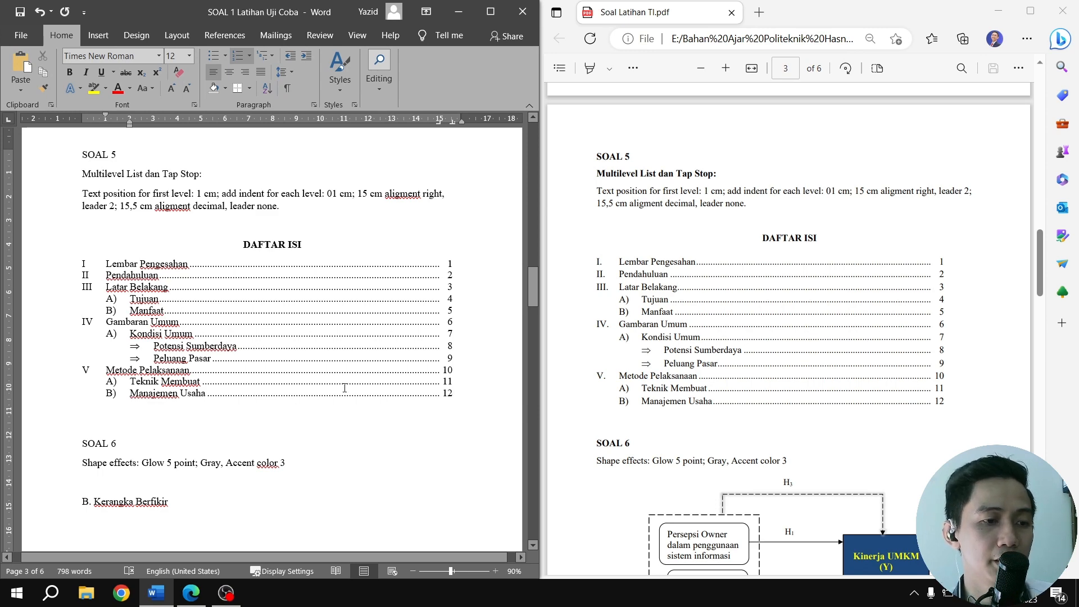
# Add several blank lines above the B. Kerangka Berfikir caption in SOAL 6 to make room for the diagram
pyautogui.scroll(-3, 344, 387)
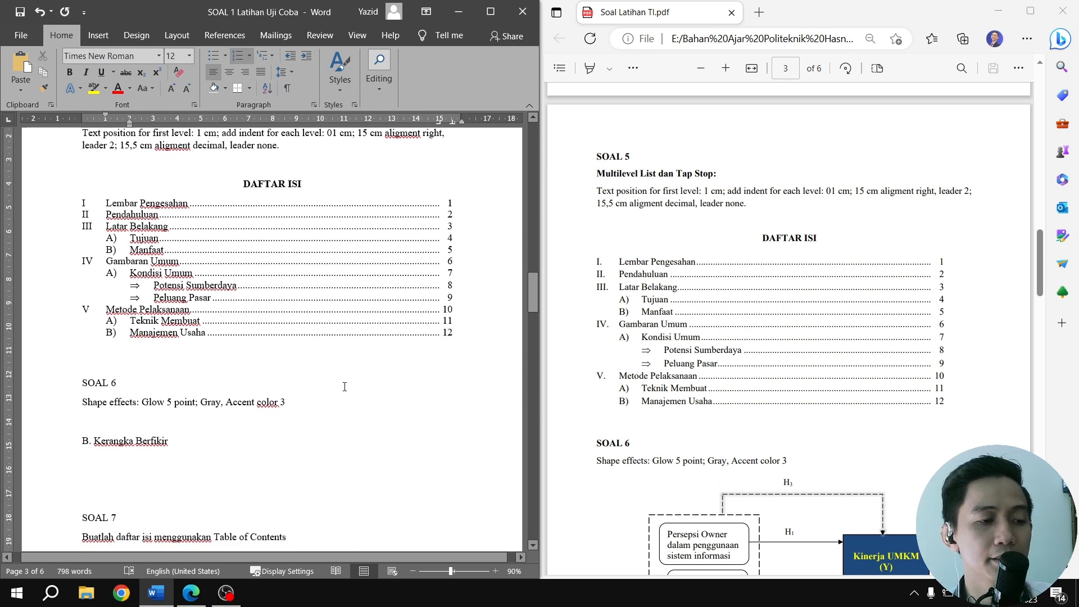
pyautogui.scroll(-9, 344, 387)
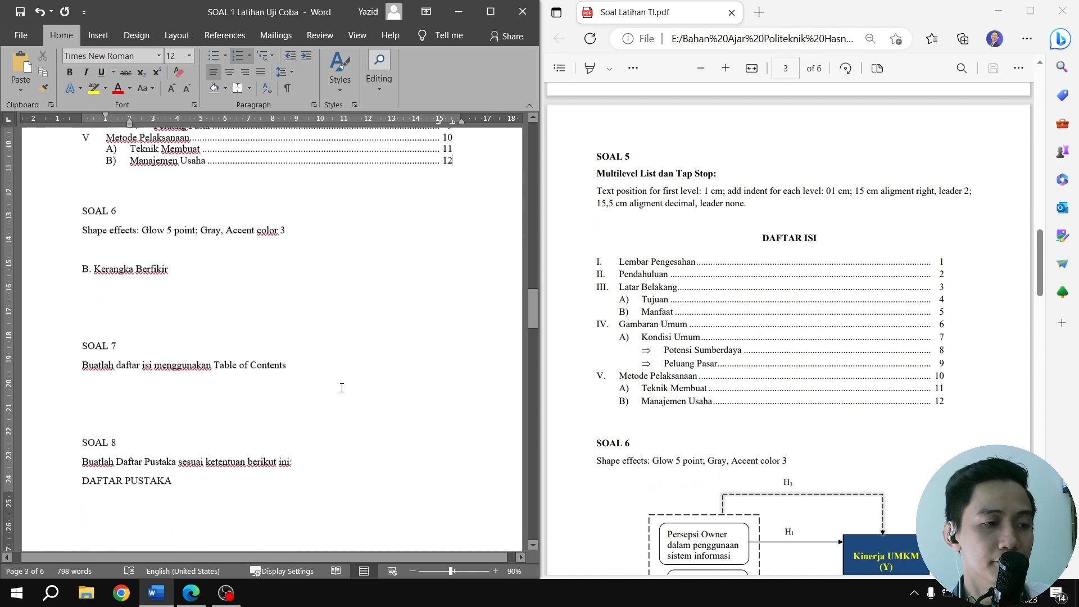
pyautogui.scroll(-3, 341, 388)
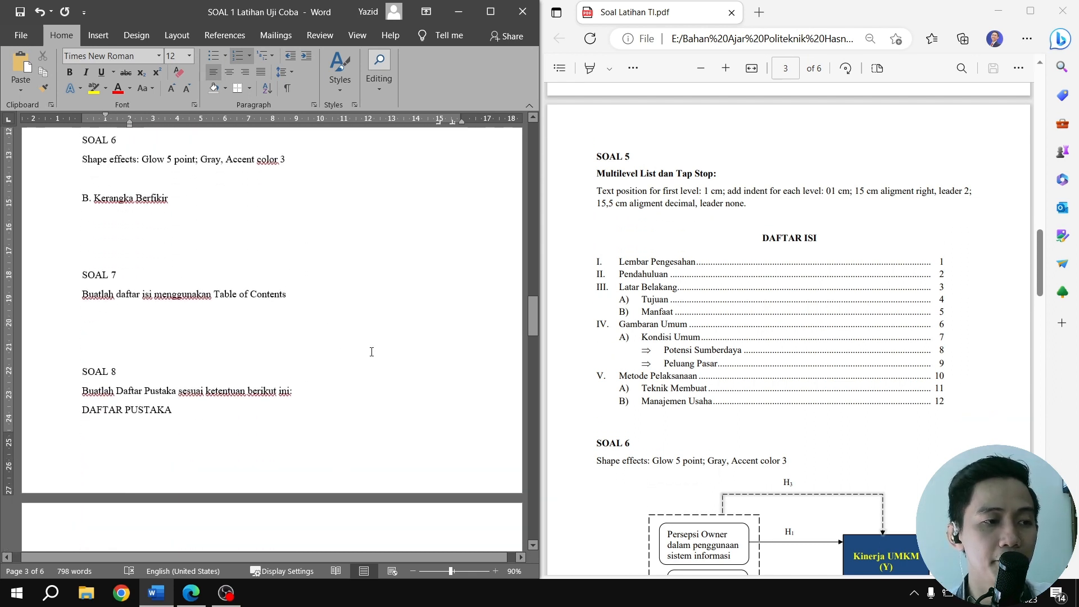
pyautogui.scroll(-4, 707, 315)
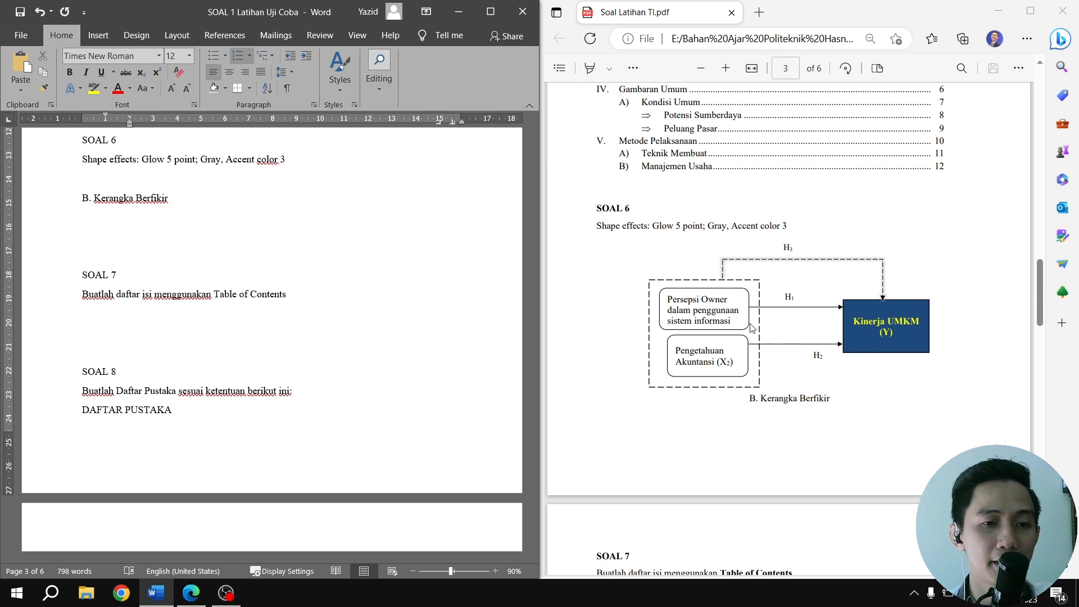
pyautogui.scroll(1, 335, 301)
pyautogui.click(116, 208)
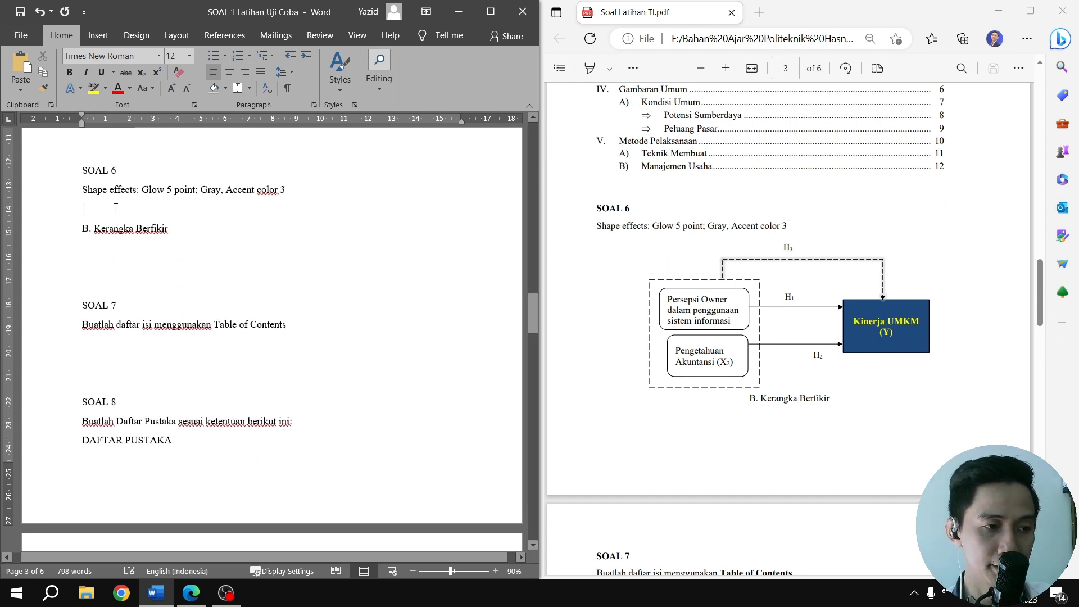
pyautogui.press('Return')
pyautogui.press('Return')
pyautogui.press('Return')
pyautogui.press('Return')
pyautogui.press('Return')
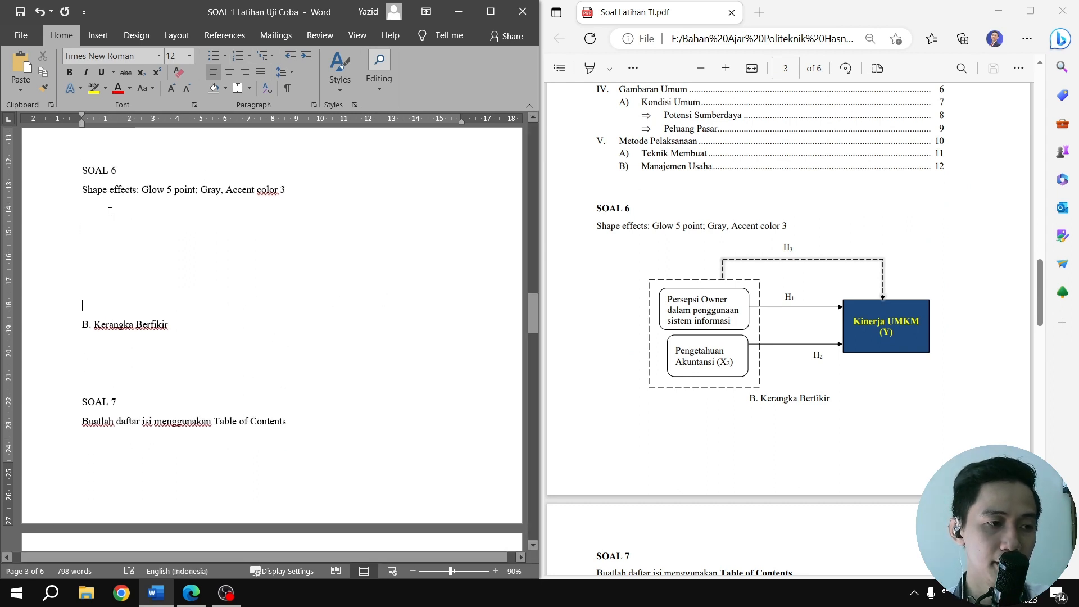
# Draw a rounded rectangle in the blank space under the SOAL 6 instruction and give it the white-fill, black-outline shape style
pyautogui.click(100, 41)
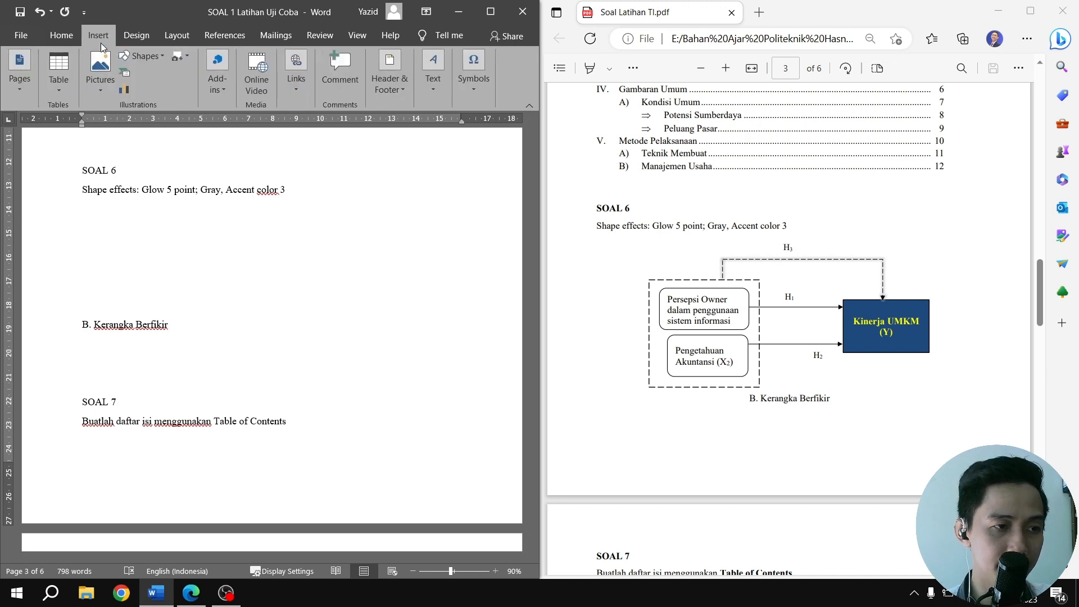
pyautogui.click(141, 57)
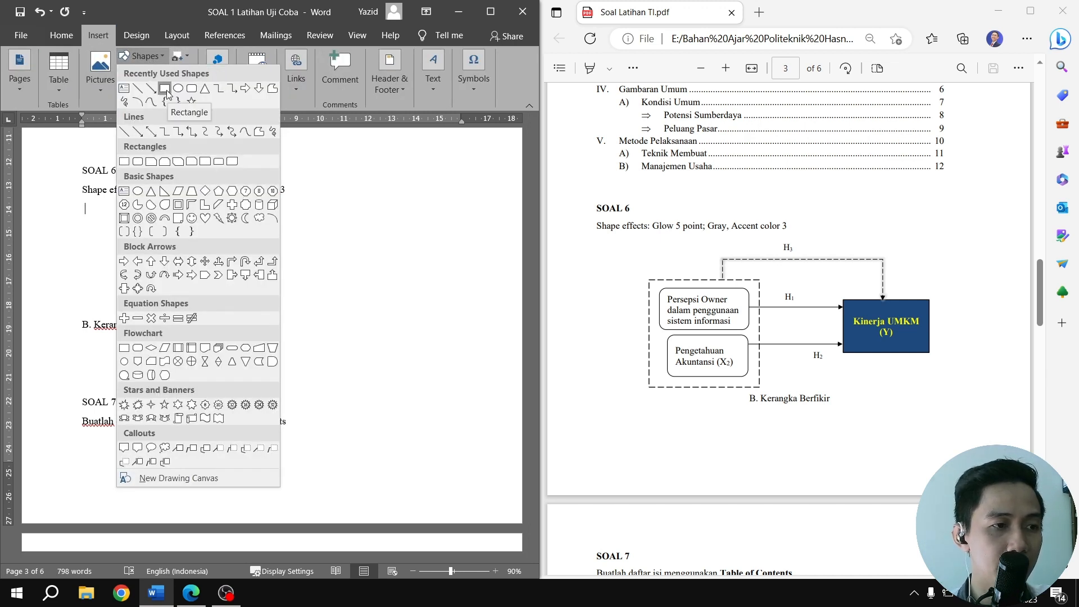
pyautogui.click(191, 90)
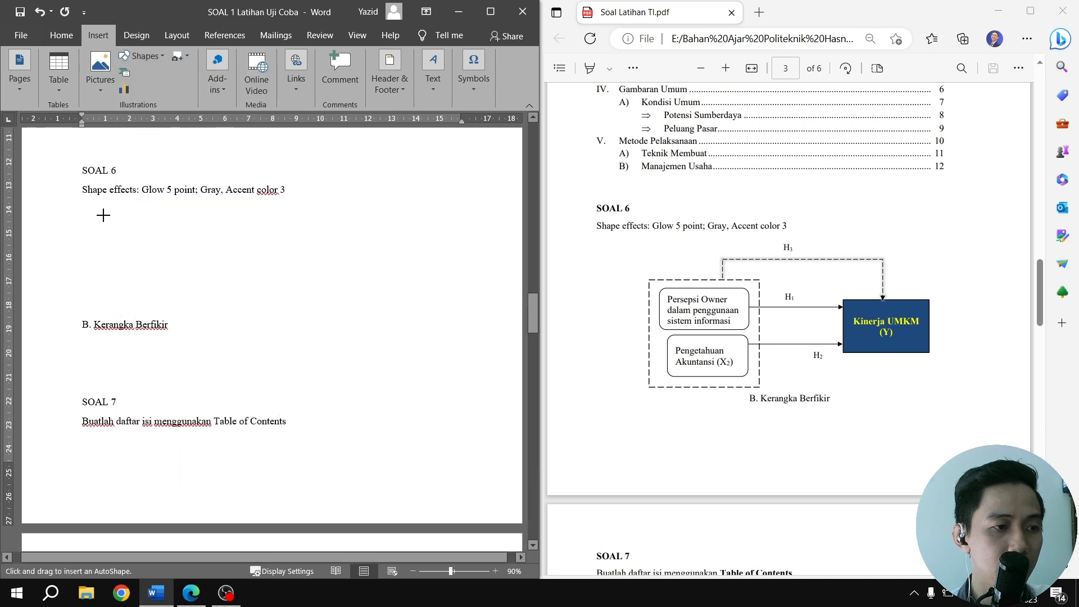
pyautogui.moveTo(104, 215); pyautogui.dragTo(214, 268)
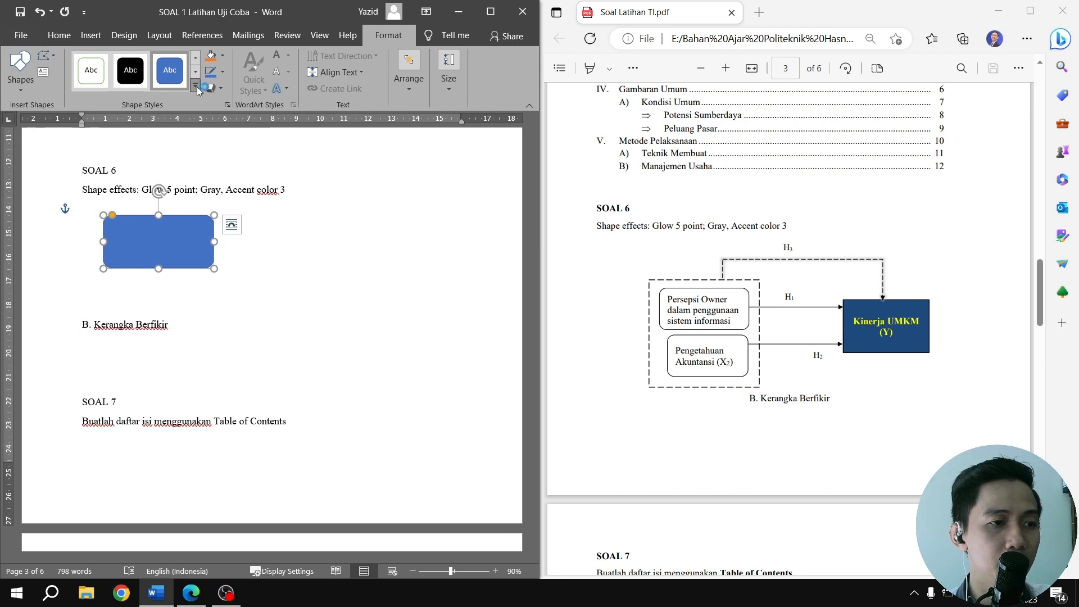
pyautogui.click(197, 88)
pyautogui.click(91, 105)
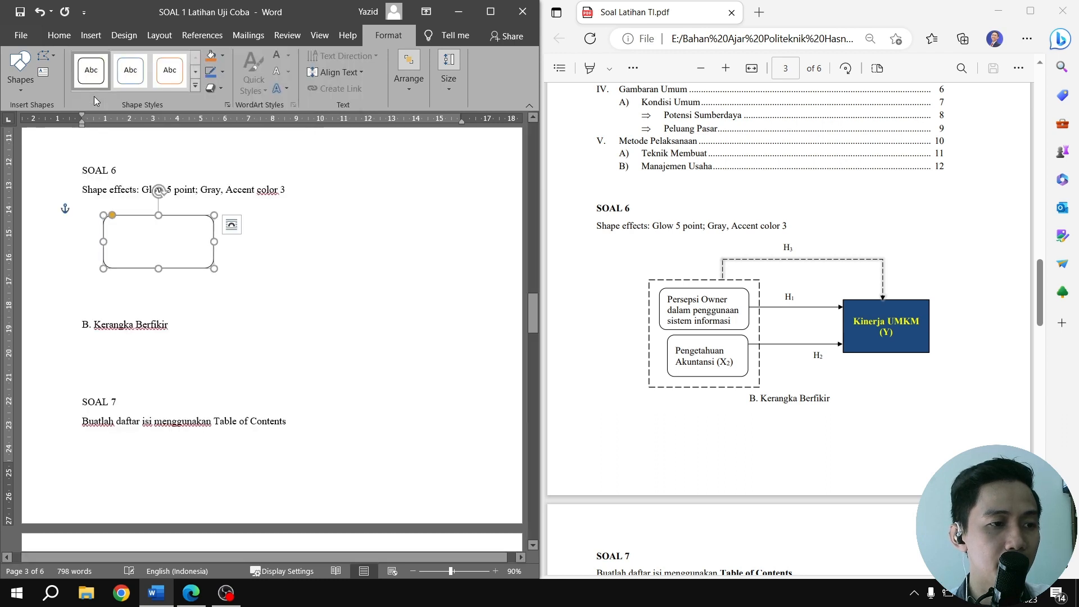
# Add the text "Persepsi Owner dalam penggunaan sistem informasi" inside the rounded rectangle
pyautogui.rightClick(175, 228)
pyautogui.click(214, 309)
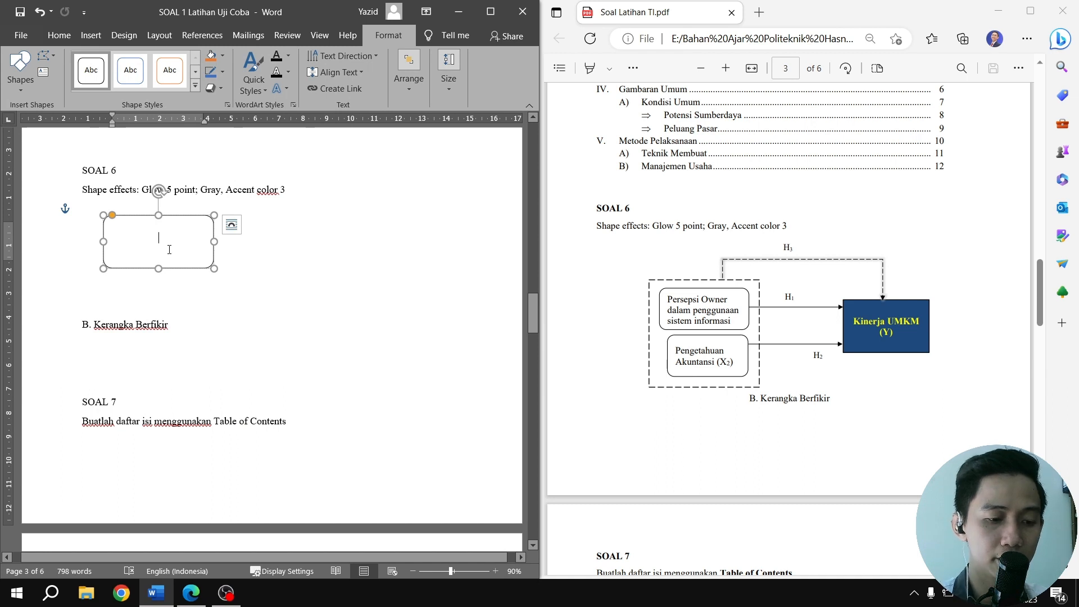
pyautogui.write('Per')
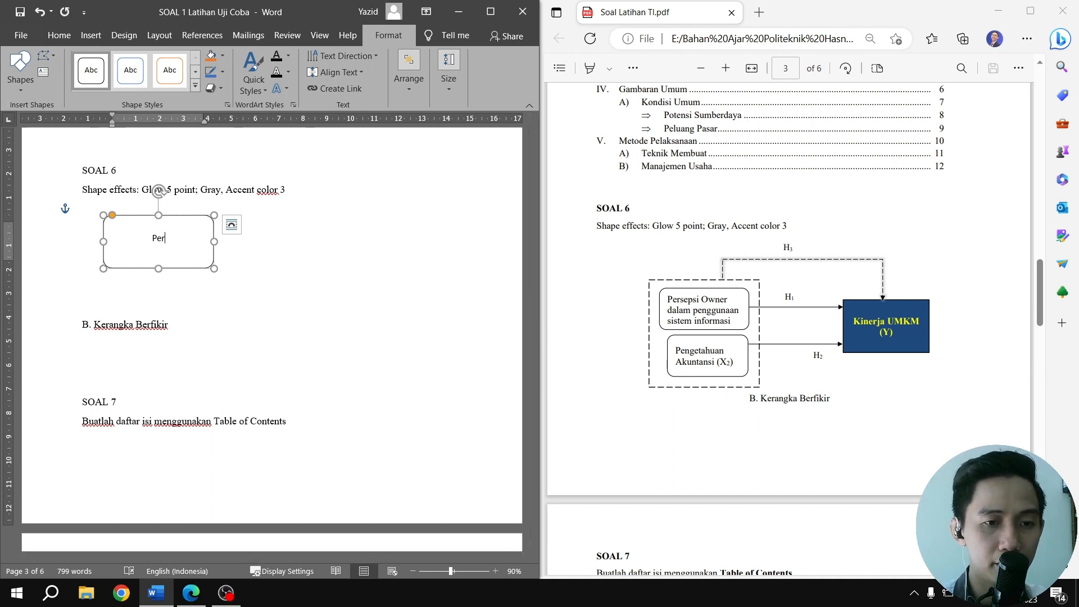
pyautogui.write('sepsi ')
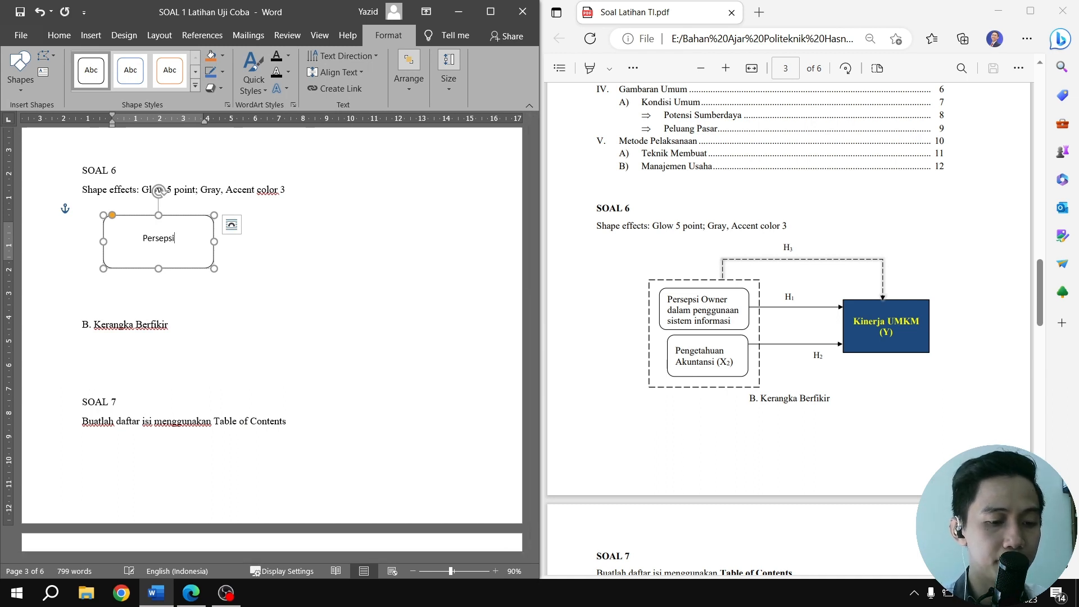
pyautogui.write('Ow')
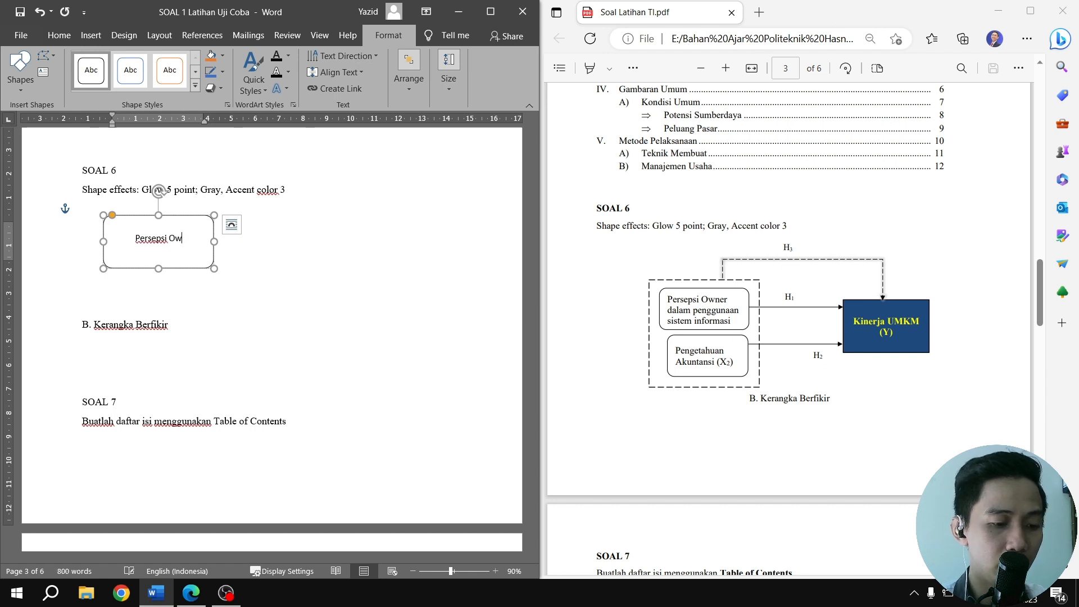
pyautogui.write('ner dalam')
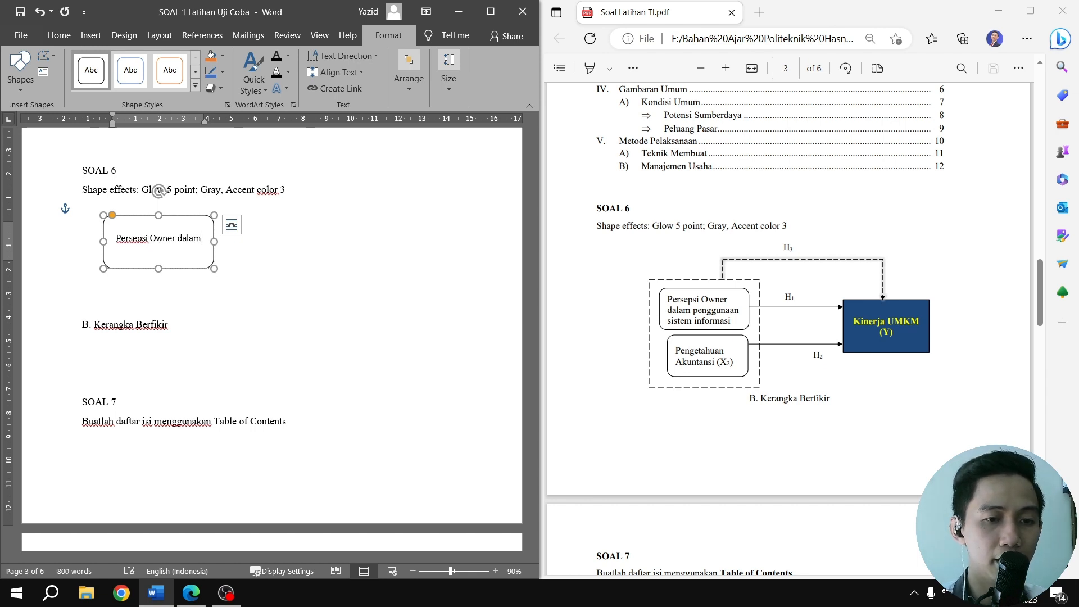
pyautogui.write(' penggun')
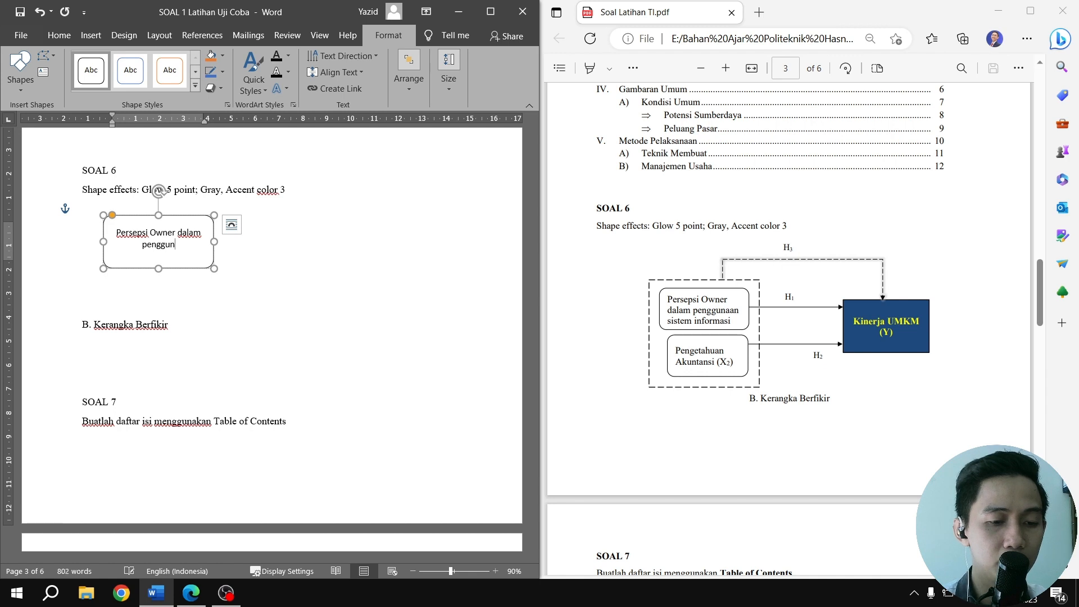
pyautogui.write('aan sis')
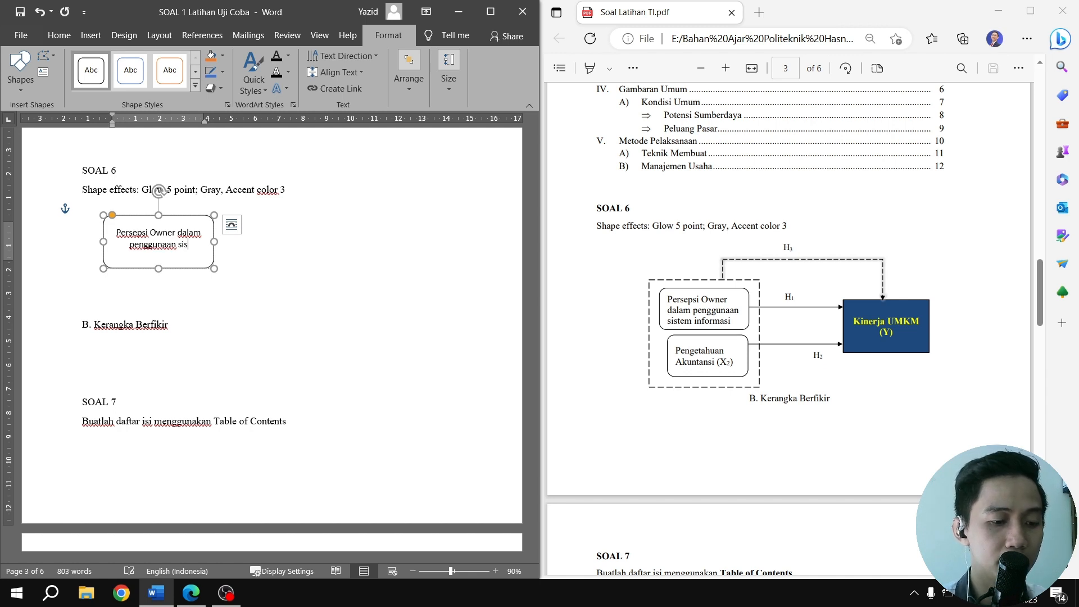
pyautogui.press('BackSpace')
pyautogui.press('BackSpace')
pyautogui.write('ystem informasi')
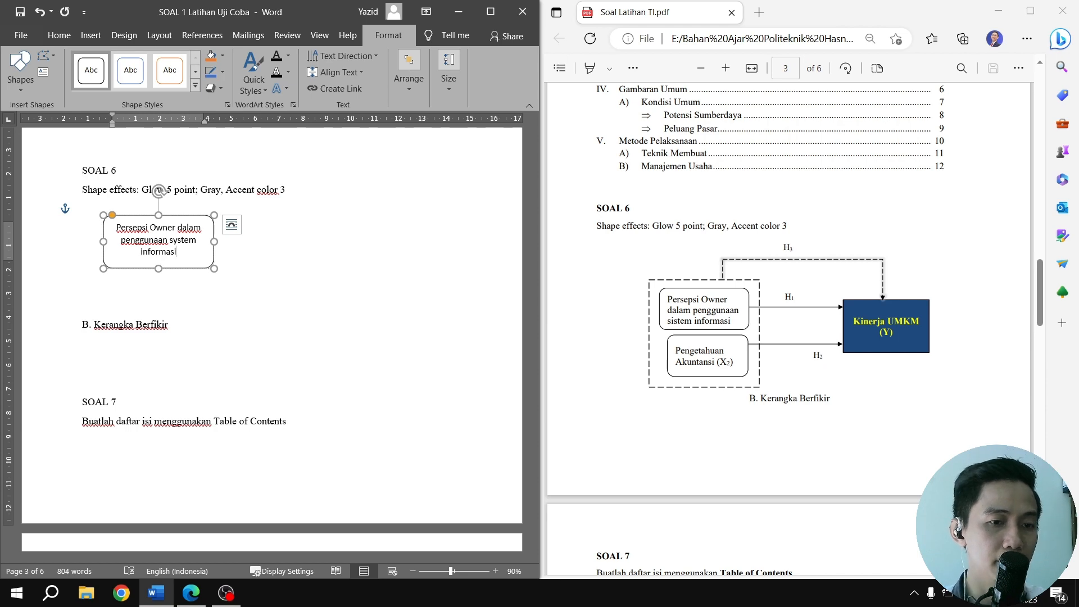
# Set the font of all the text in the rounded rectangle to Times New Roman
pyautogui.hotkey('ctrl', 'a')
pyautogui.click(59, 35)
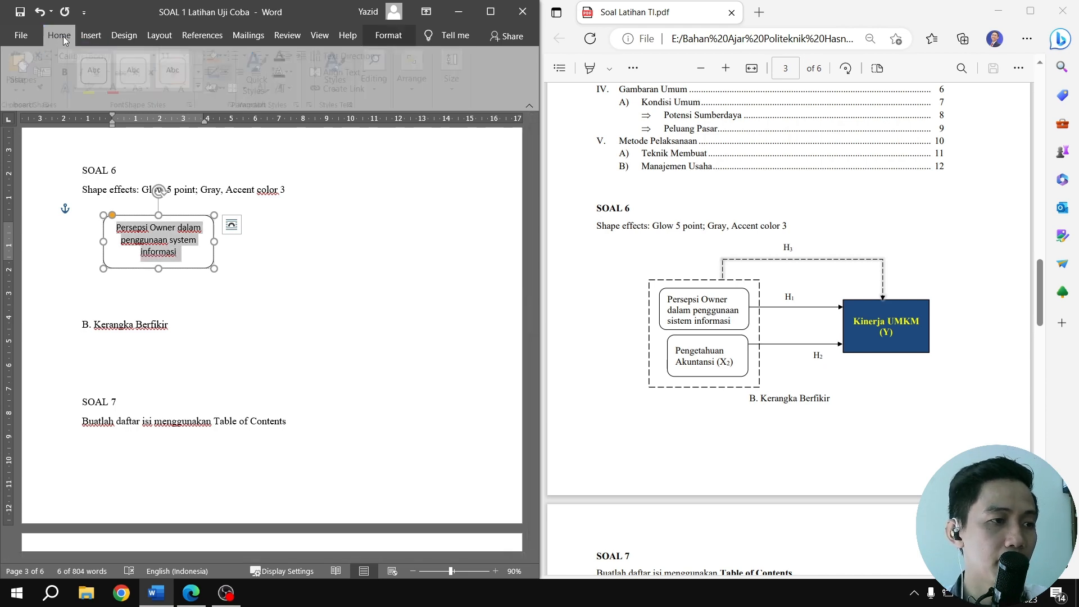
pyautogui.click(159, 55)
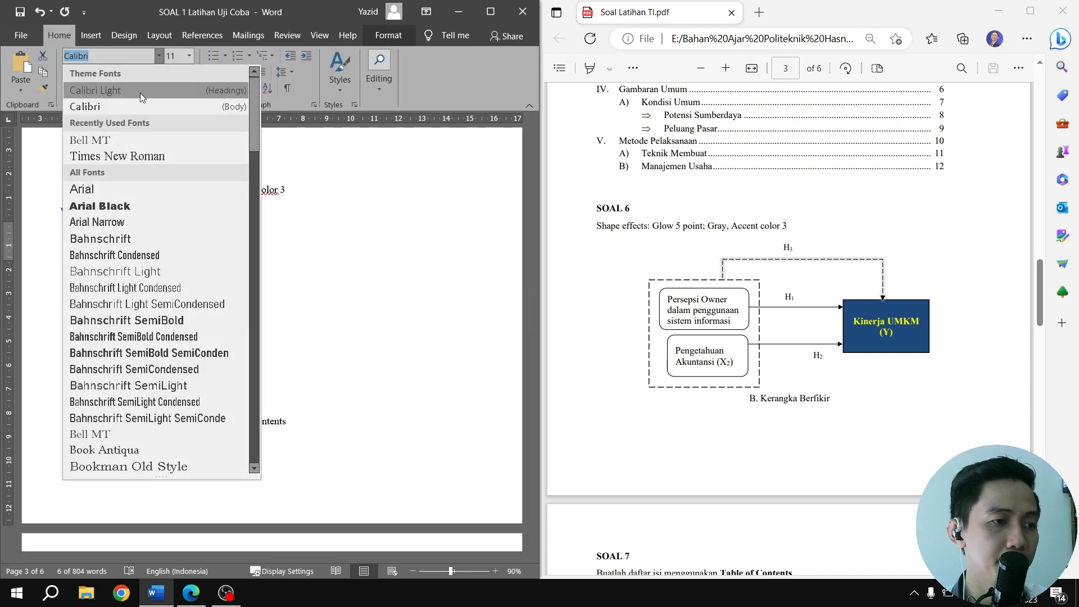
pyautogui.click(139, 151)
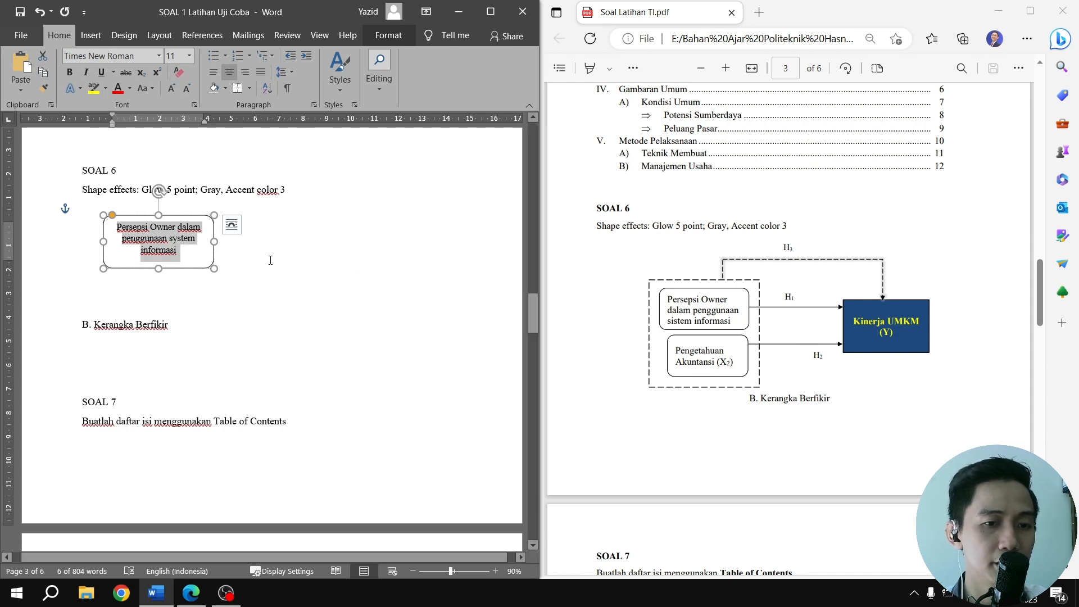
# Narrow and shorten the rounded rectangle to fit its three text lines, and correct the word "system" to "sistem"
pyautogui.click(218, 260)
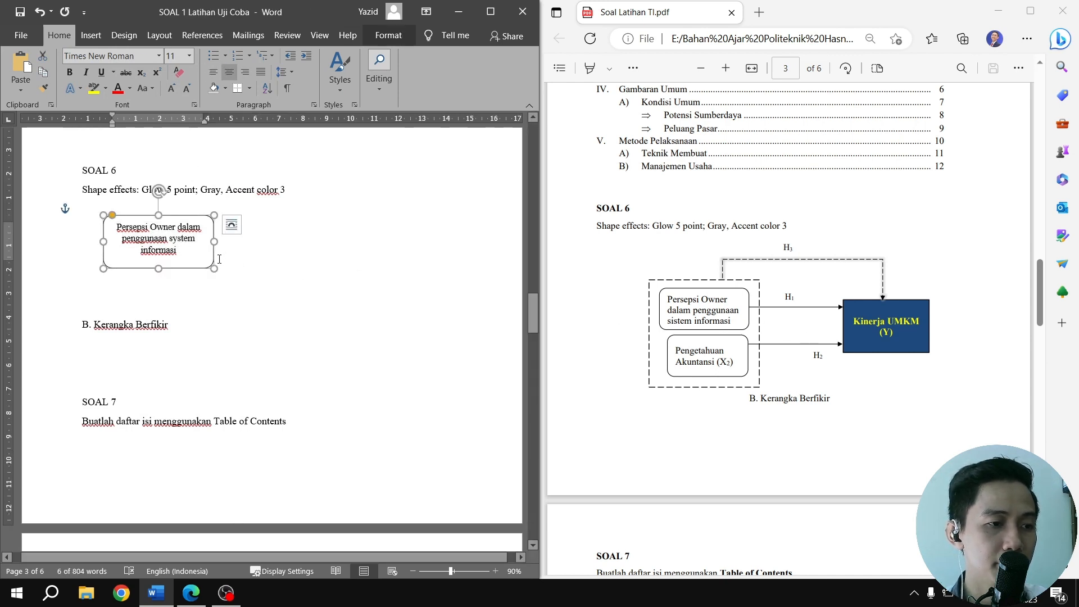
pyautogui.moveTo(214, 261); pyautogui.dragTo(196, 245)
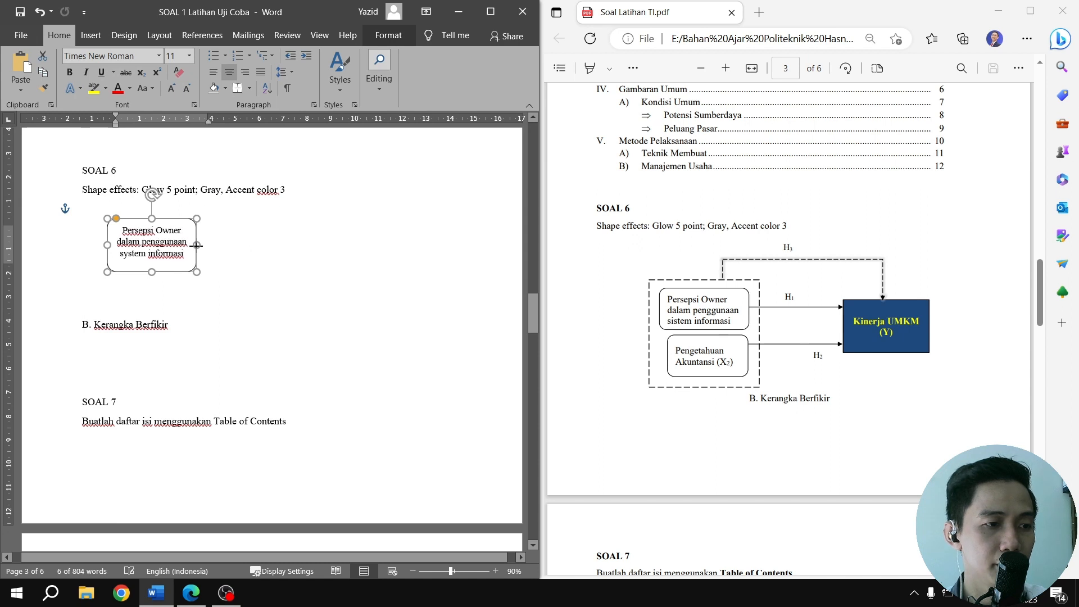
pyautogui.moveTo(151, 272); pyautogui.dragTo(142, 266)
pyautogui.click(147, 252)
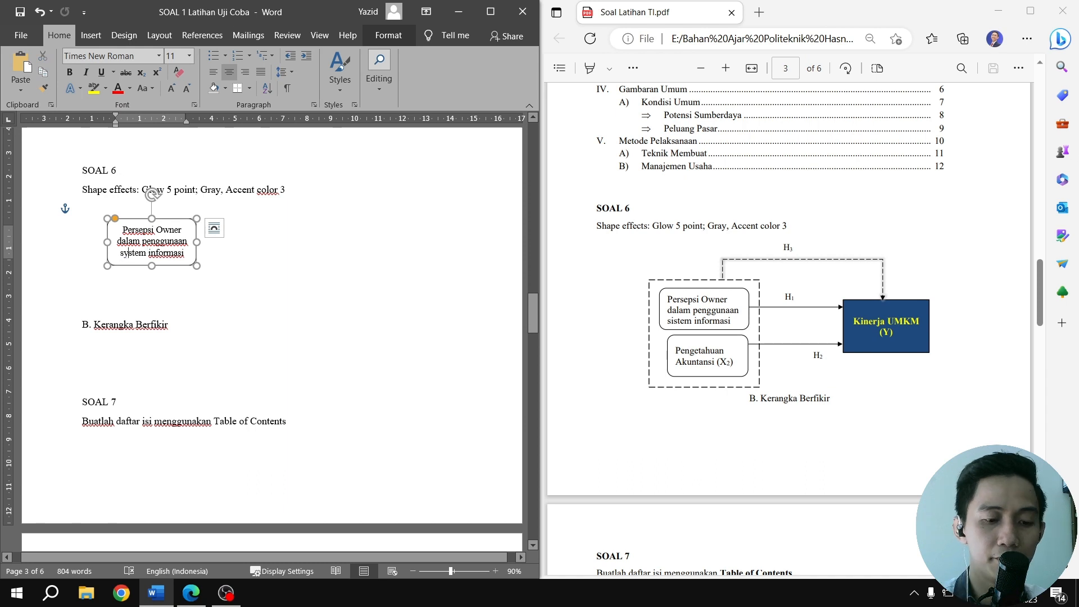
pyautogui.press('BackSpace')
pyautogui.write('i')
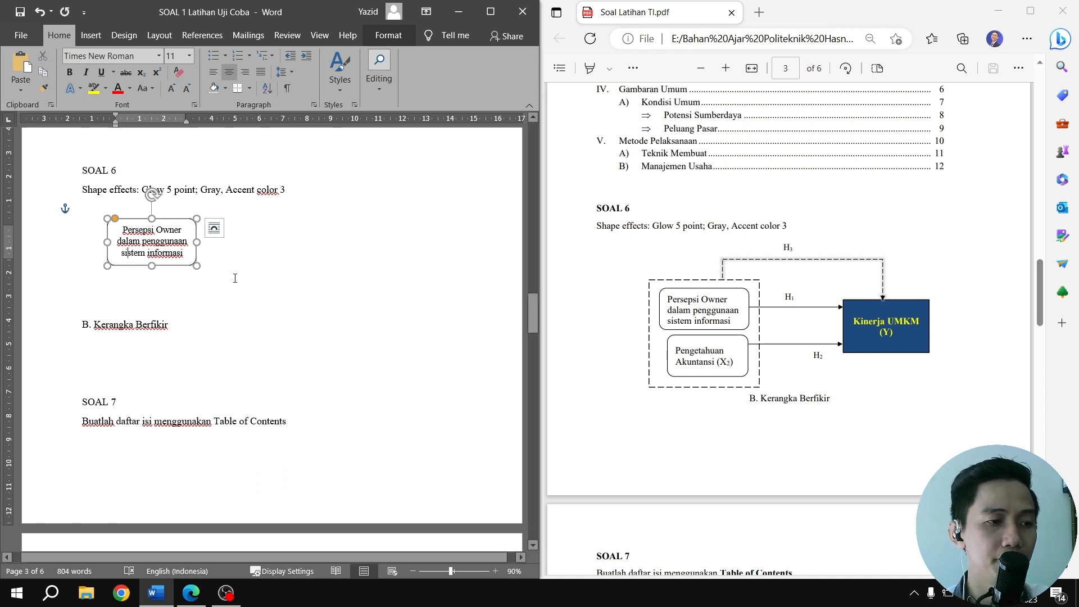
# Duplicate the "Persepsi Owner" rounded rectangle and place the copy directly beneath the original
pyautogui.click(192, 263)
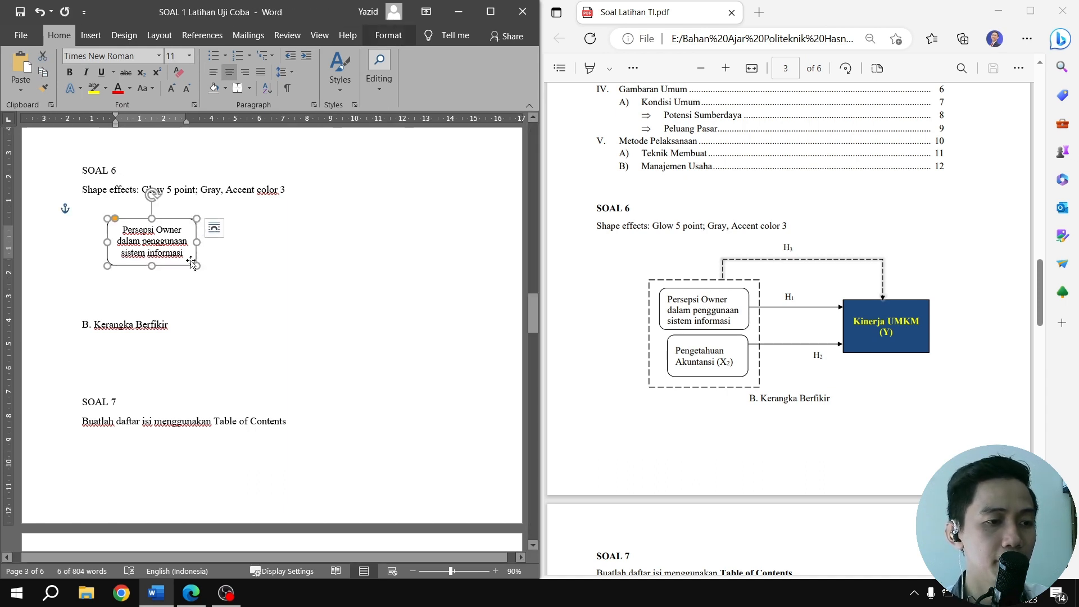
pyautogui.hotkey('ctrl', 'd')
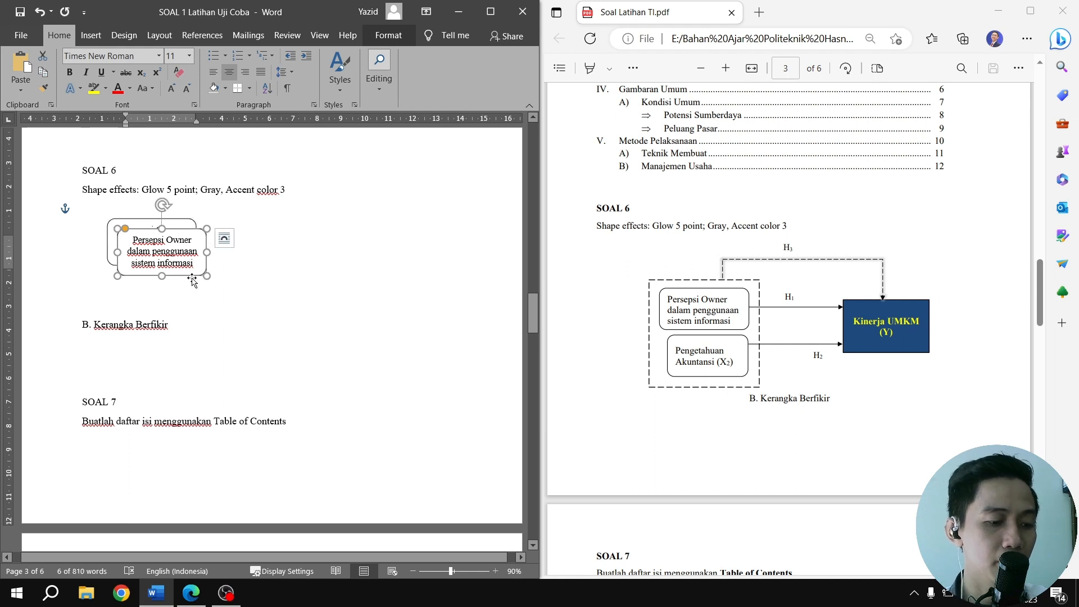
pyautogui.moveTo(192, 279); pyautogui.dragTo(184, 302)
# Replace the text in the copied rounded rectangle with "Pengetahuan Akutansi (X2)", formatting the 2 as subscript
pyautogui.tripleClick(184, 303)
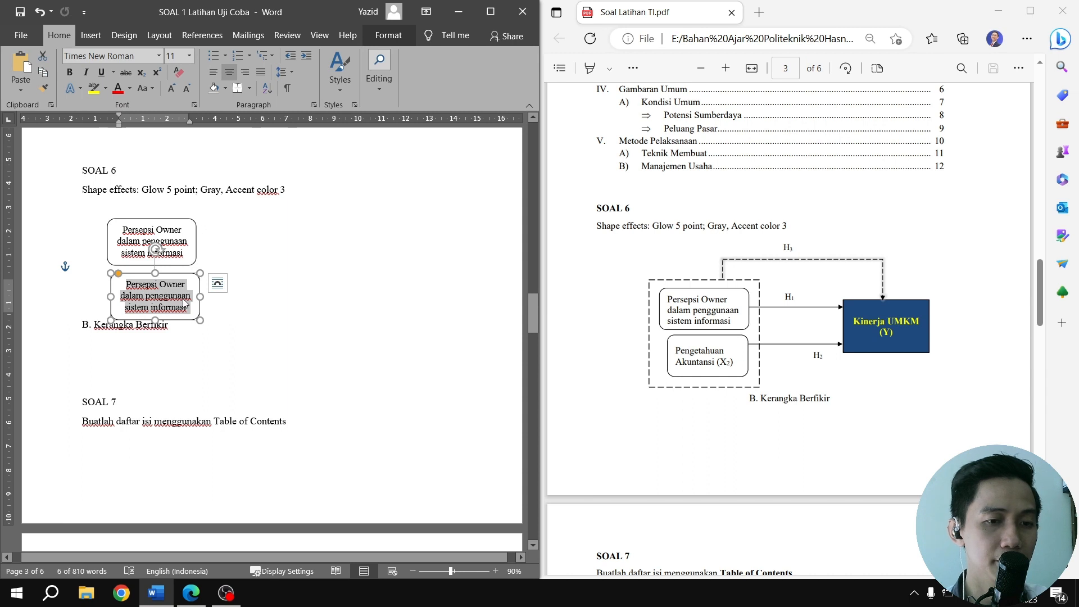
pyautogui.write('Pe')
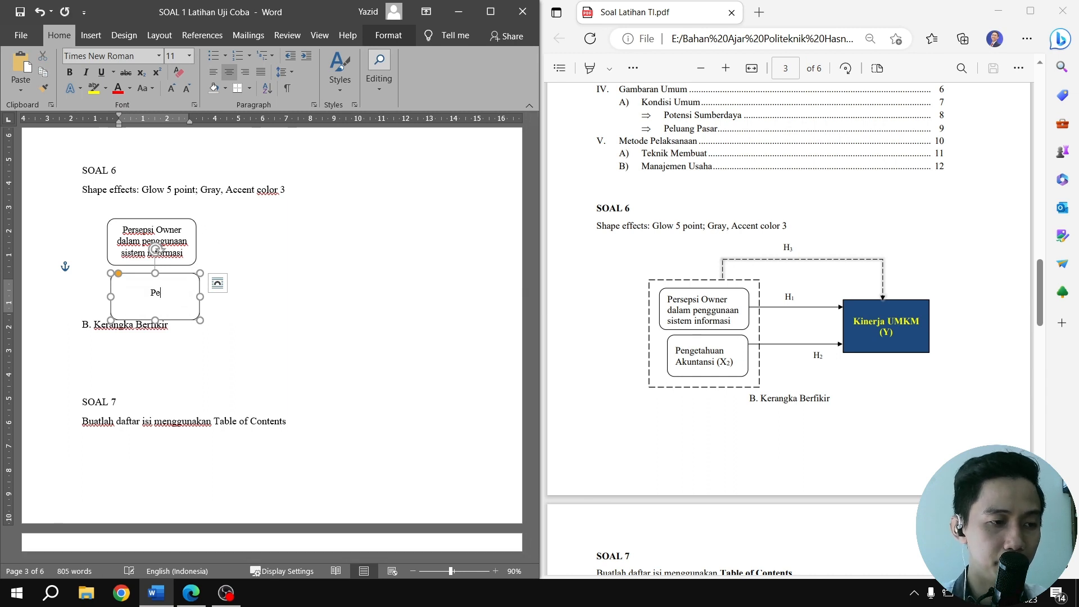
pyautogui.write('ngetahuan ')
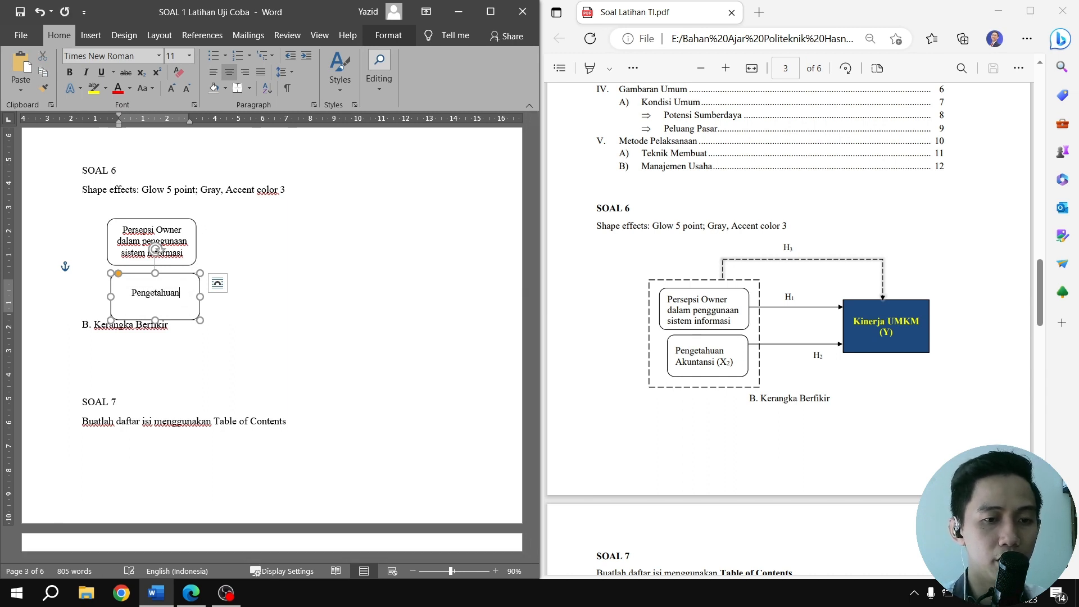
pyautogui.write('Akutan')
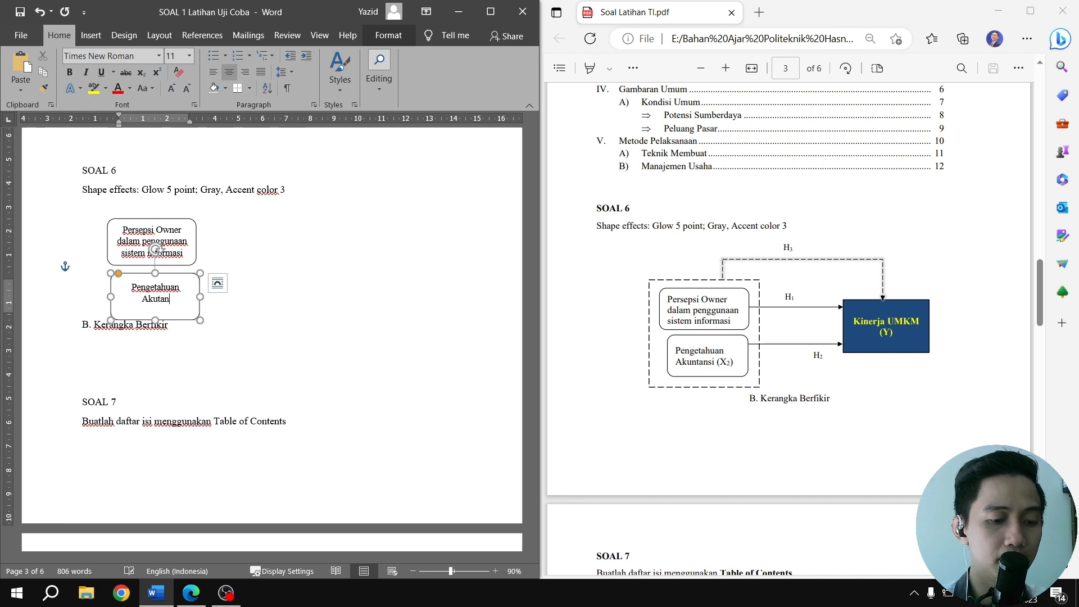
pyautogui.write('si (')
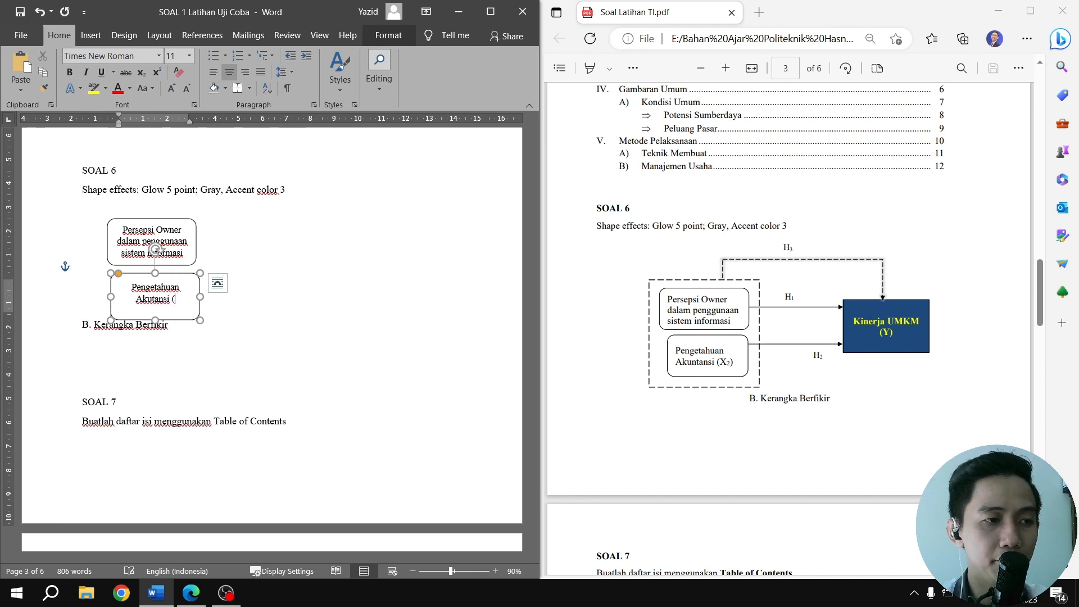
pyautogui.write('X')
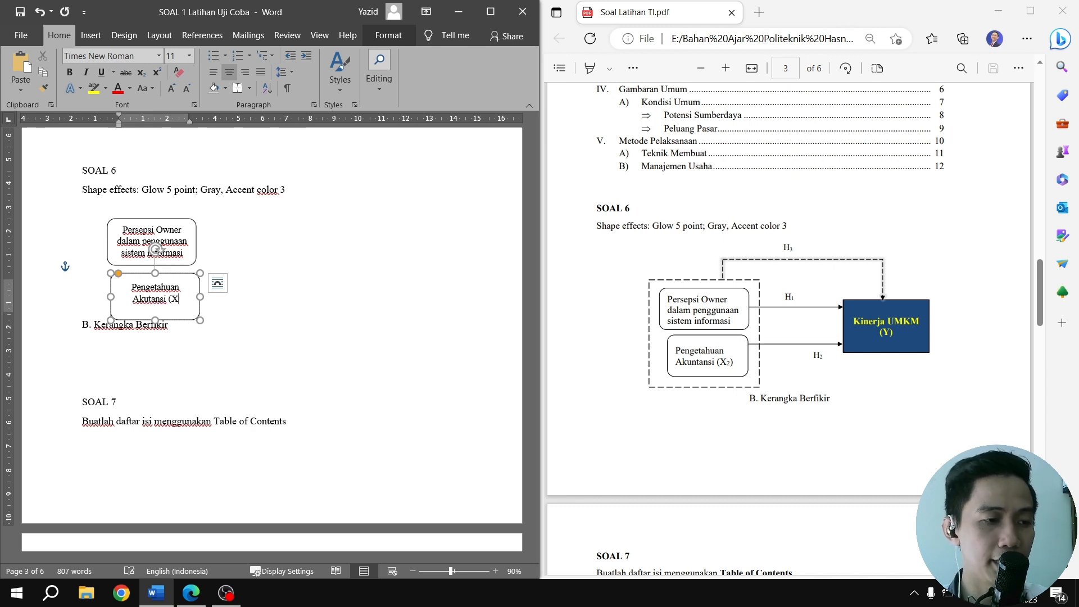
pyautogui.click(146, 76)
pyautogui.write('2')
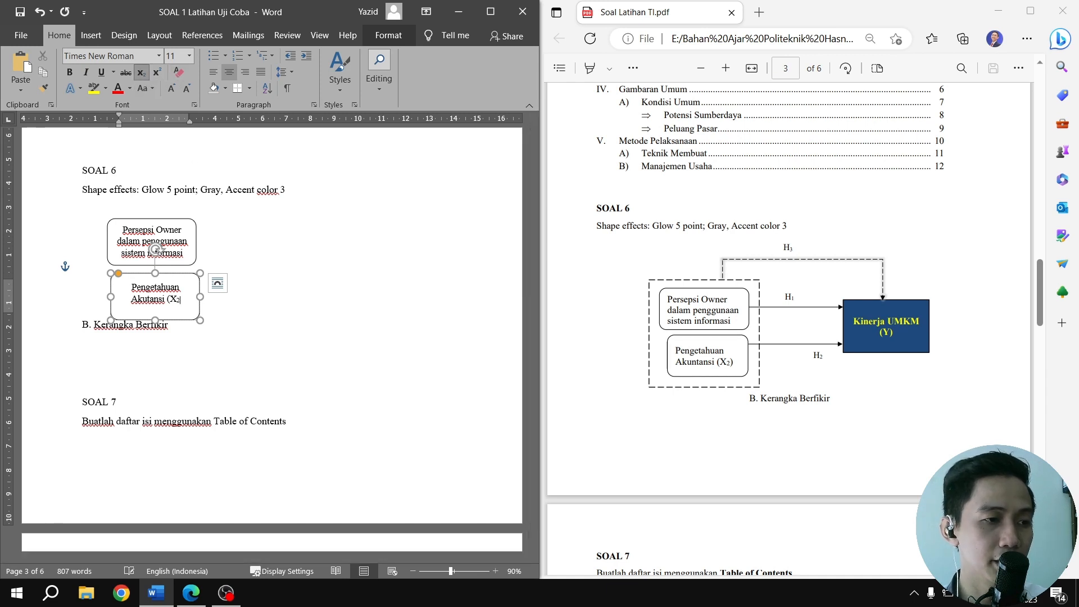
pyautogui.click(141, 77)
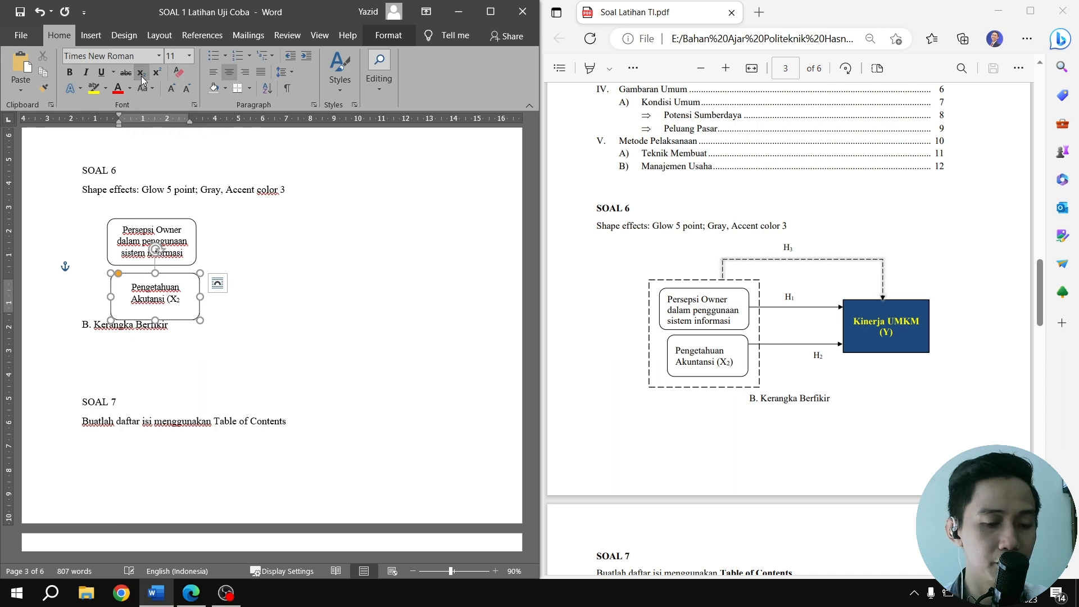
pyautogui.write(')')
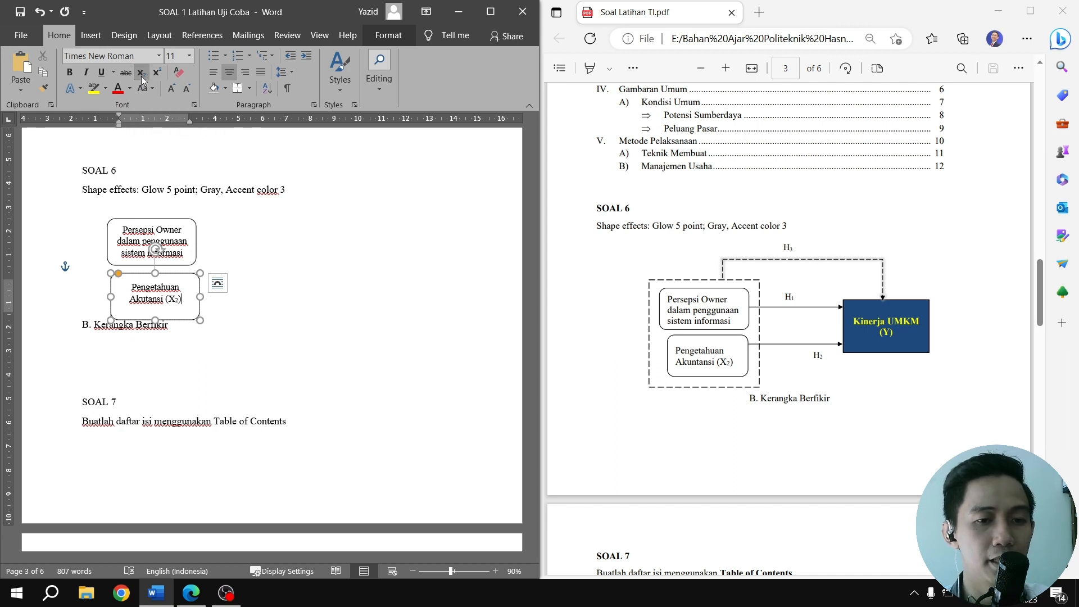
# Shrink the "Pengetahuan Akutansi" box to fit its two text lines and add two blank lines above the "B. Kerangka Berfikir" caption
pyautogui.moveTo(156, 317); pyautogui.dragTo(182, 274)
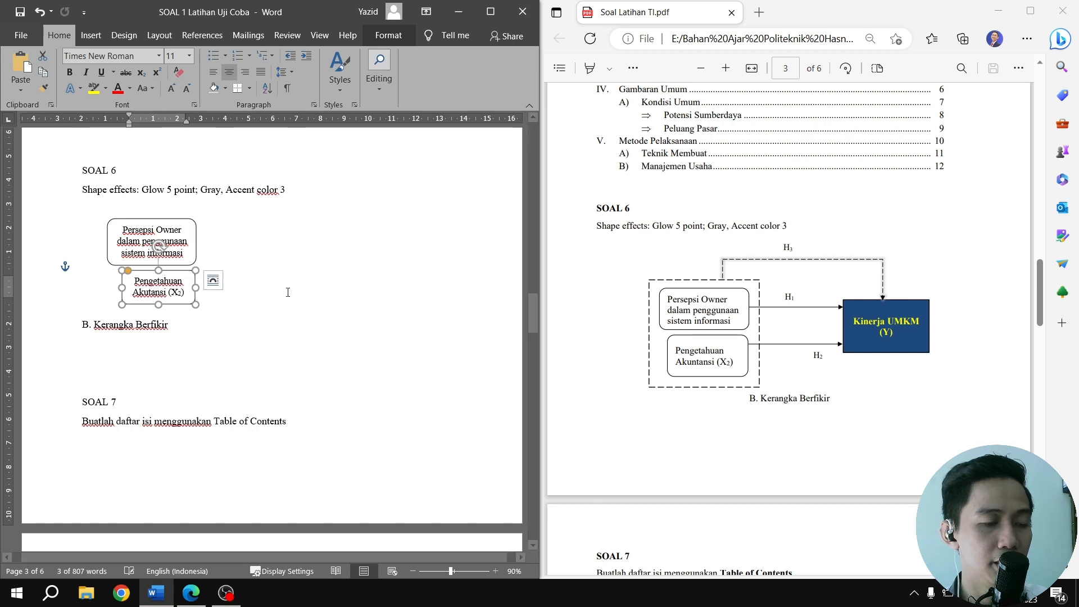
pyautogui.click(148, 313)
pyautogui.press('Return')
pyautogui.press('Return')
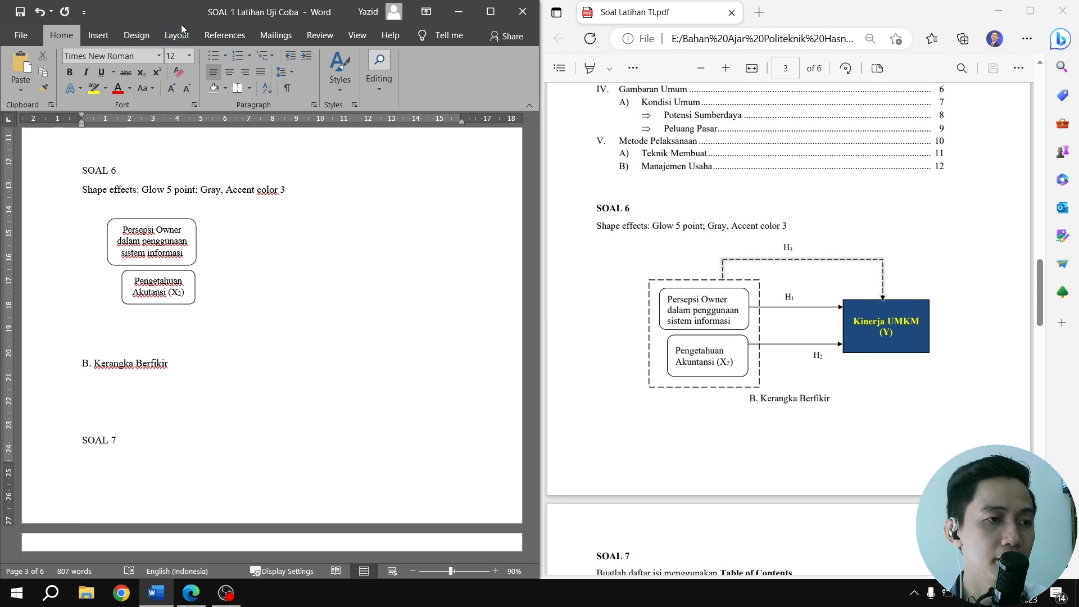
# Draw a rectangle enclosing both rounded boxes and give it the white-fill, black-outline shape style
pyautogui.click(111, 39)
pyautogui.click(158, 67)
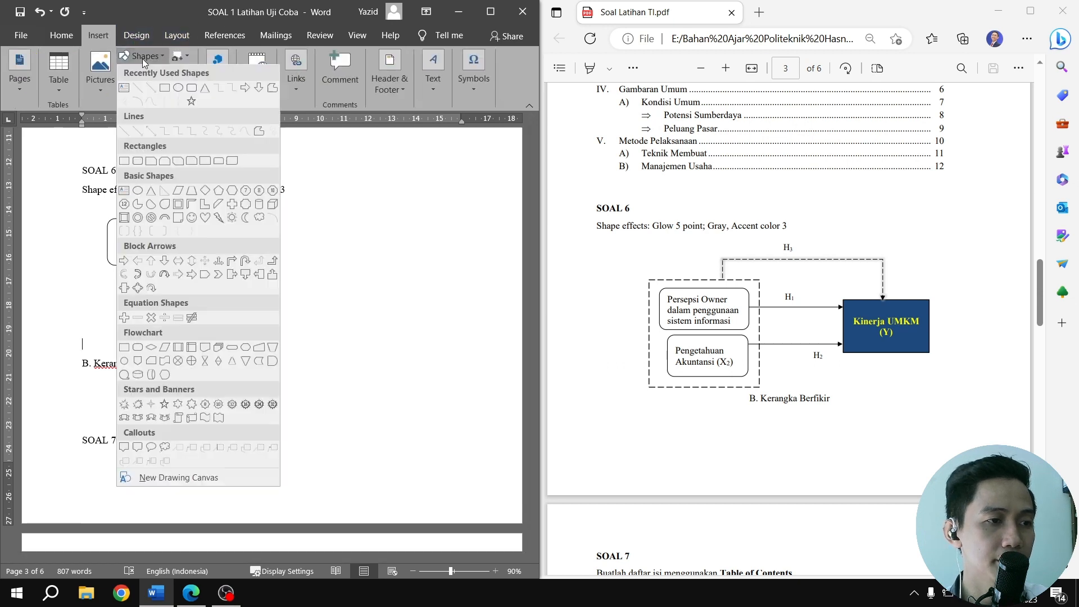
pyautogui.click(162, 88)
pyautogui.moveTo(95, 206); pyautogui.dragTo(218, 322)
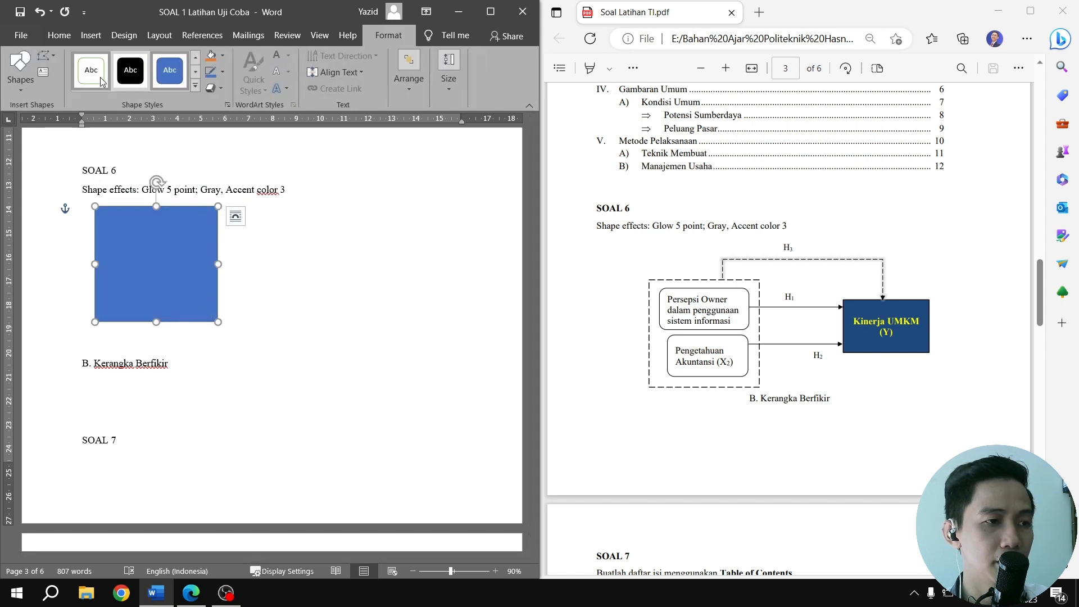
pyautogui.click(195, 88)
pyautogui.click(100, 105)
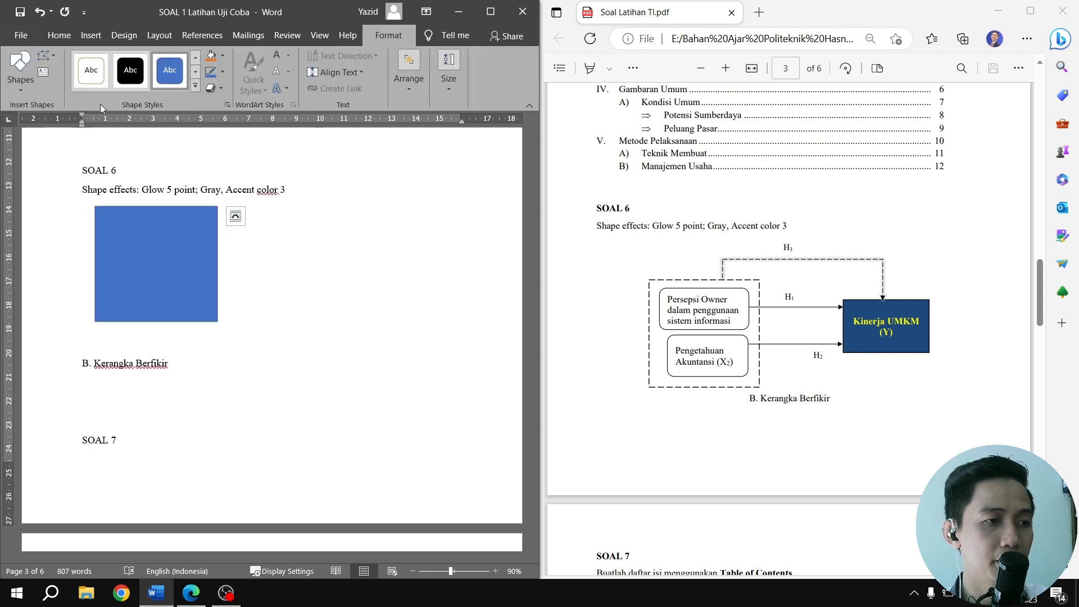
# Send the enclosing rectangle behind the two rounded boxes and give it a black long-dash outline
pyautogui.rightClick(171, 225)
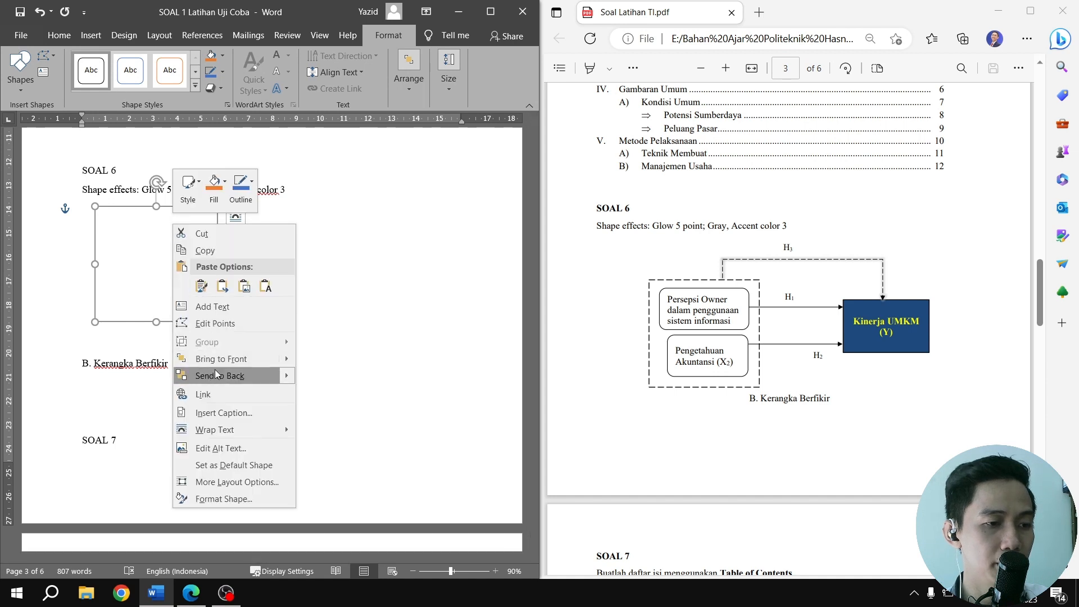
pyautogui.click(234, 376)
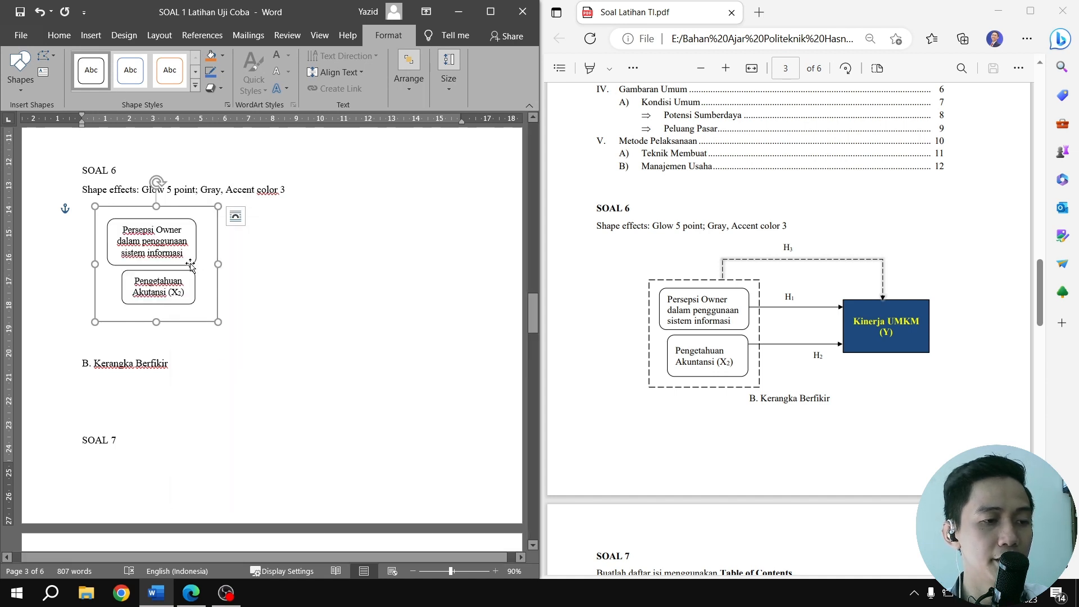
pyautogui.click(222, 72)
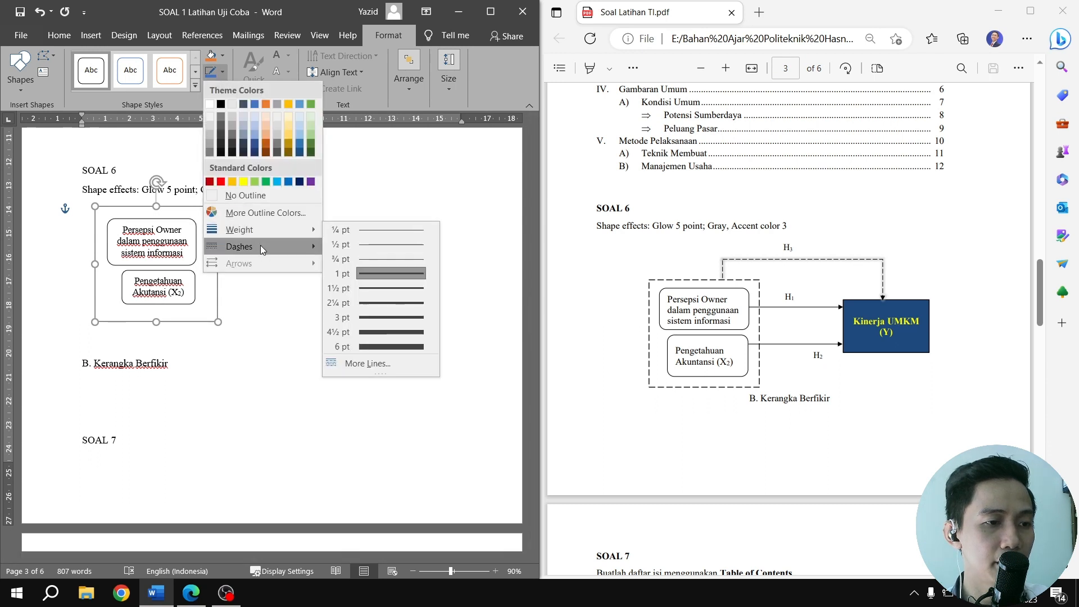
pyautogui.moveTo(298, 247)
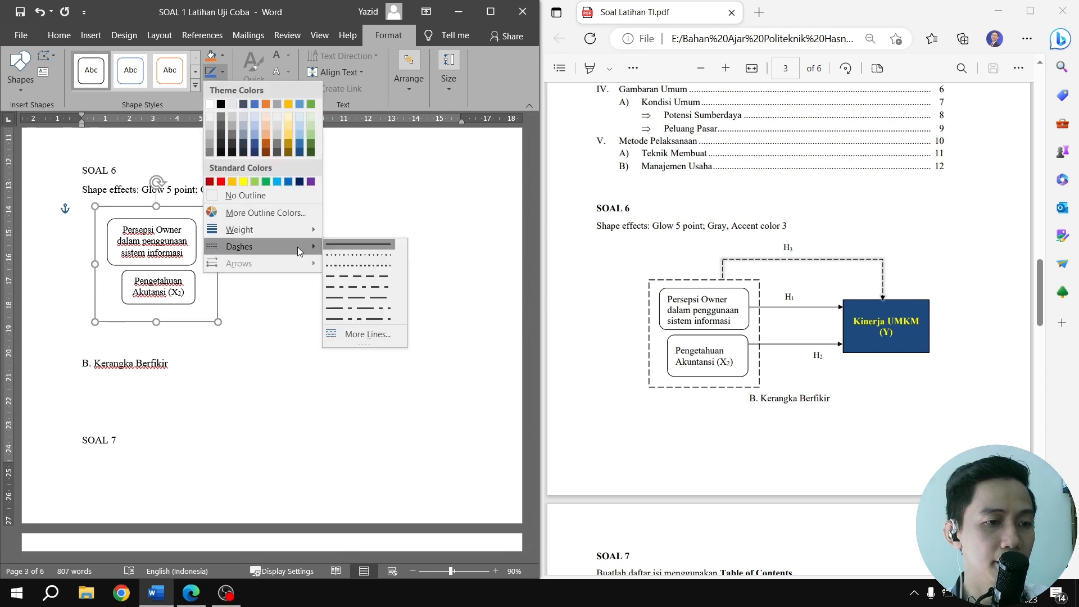
pyautogui.click(357, 294)
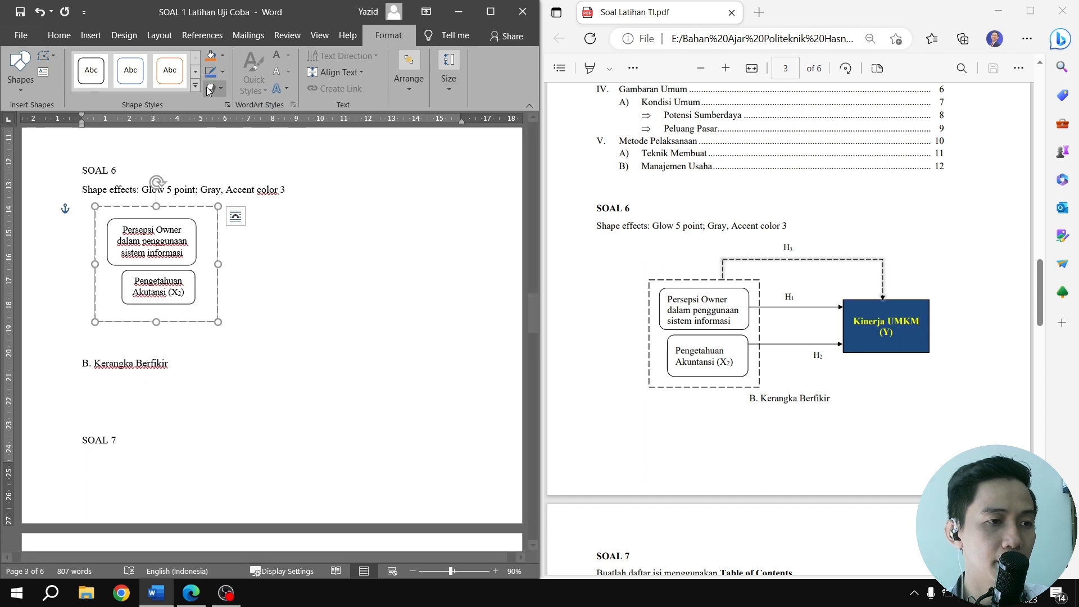
pyautogui.click(222, 71)
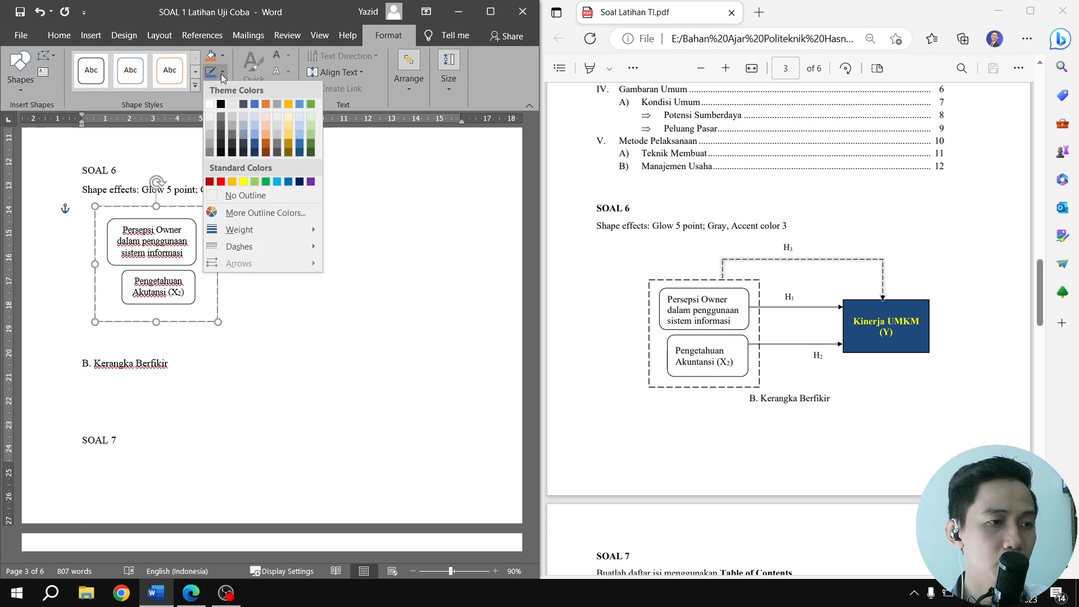
pyautogui.click(220, 107)
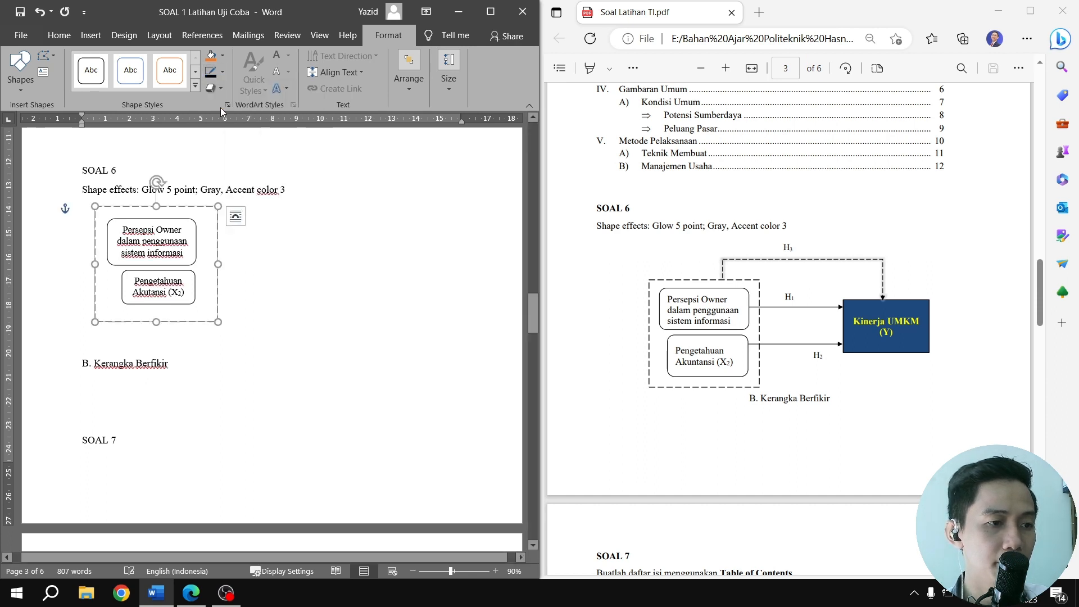
pyautogui.click(257, 241)
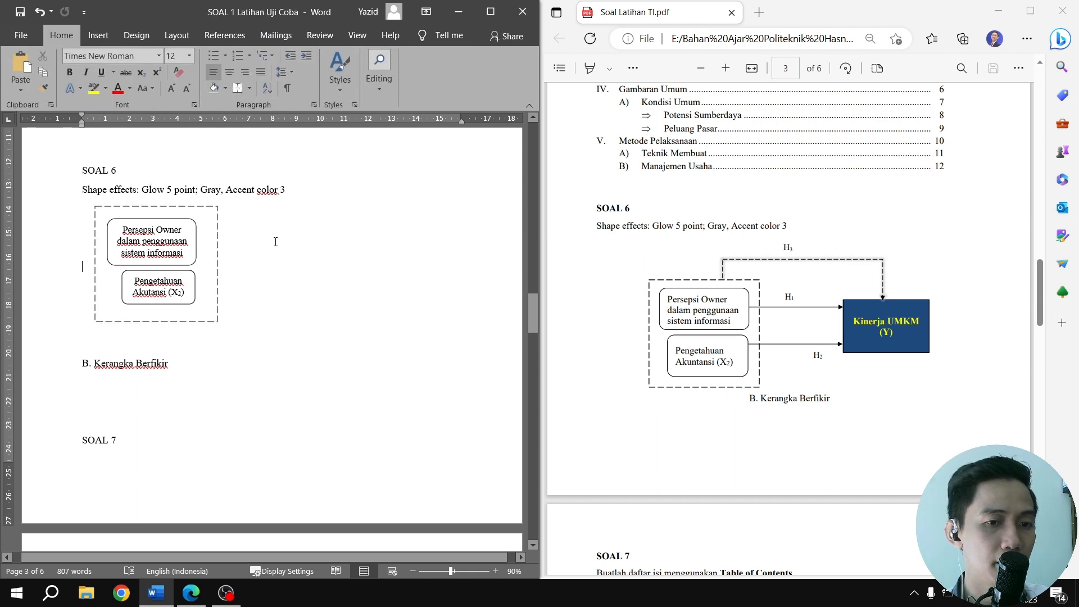
# Group the dashed rectangle with both rounded boxes and move the group slightly down and left, just above the "B. Kerangka Berfikir" caption
pyautogui.click(160, 207)
pyautogui.keyDown('shift'); pyautogui.click(169, 219); pyautogui.keyUp('shift')
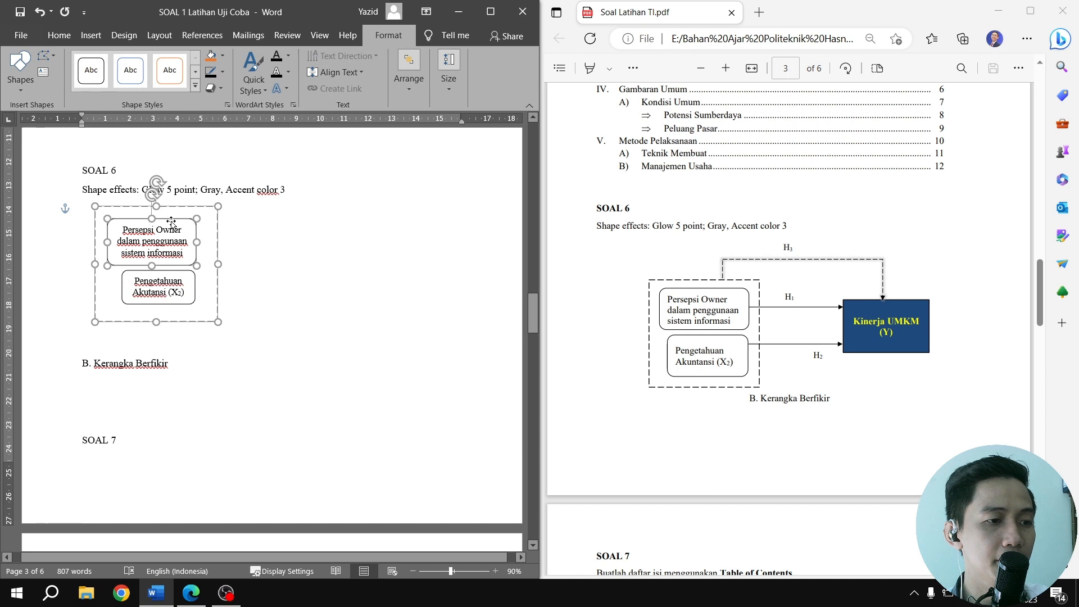
pyautogui.keyDown('shift'); pyautogui.click(194, 281); pyautogui.keyUp('shift')
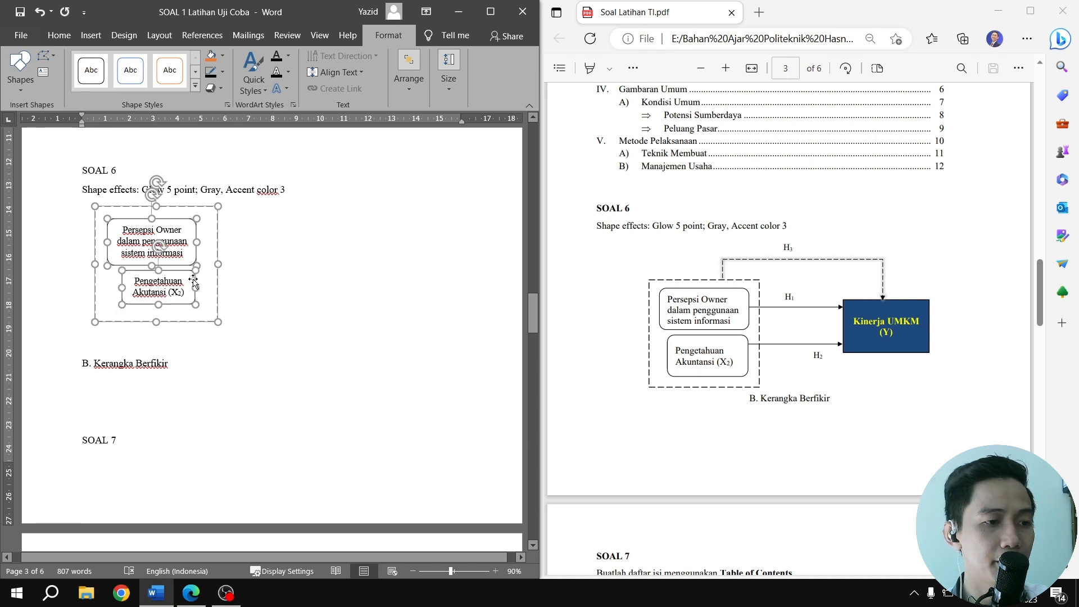
pyautogui.rightClick(192, 281)
pyautogui.moveTo(246, 362)
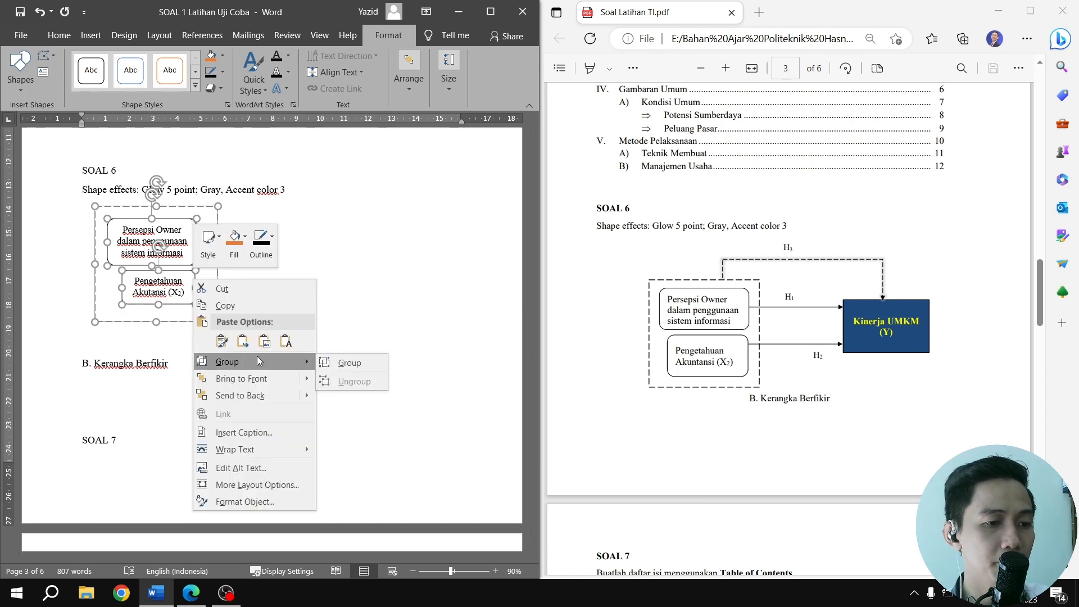
pyautogui.click(334, 363)
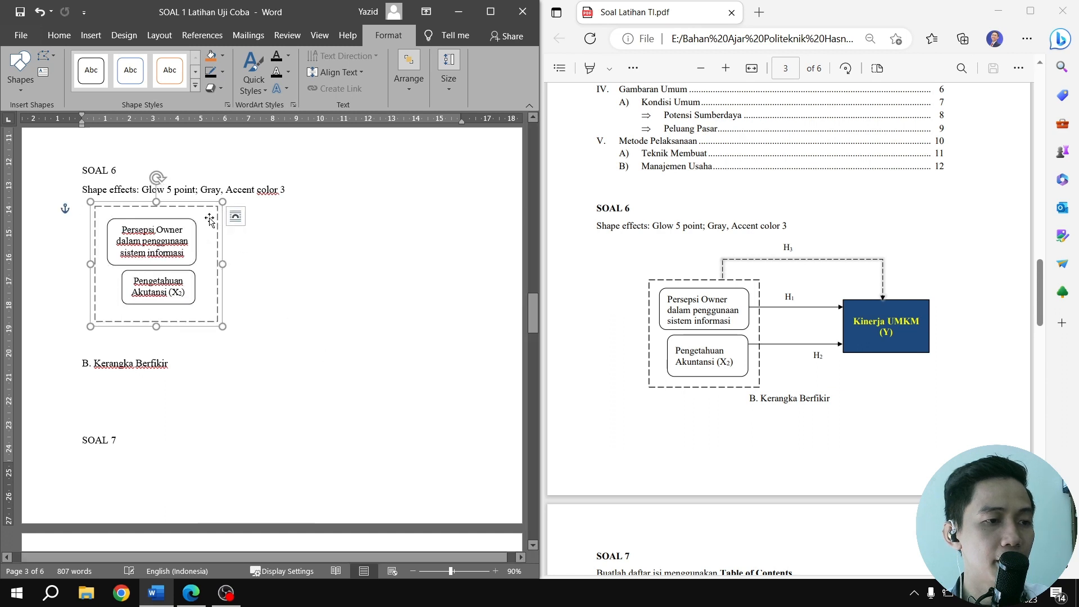
pyautogui.moveTo(215, 221); pyautogui.dragTo(286, 286)
pyautogui.moveTo(206, 240)
pyautogui.mouseDown()
pyautogui.moveTo(197, 219)
pyautogui.moveTo(197, 230)
pyautogui.mouseUp()
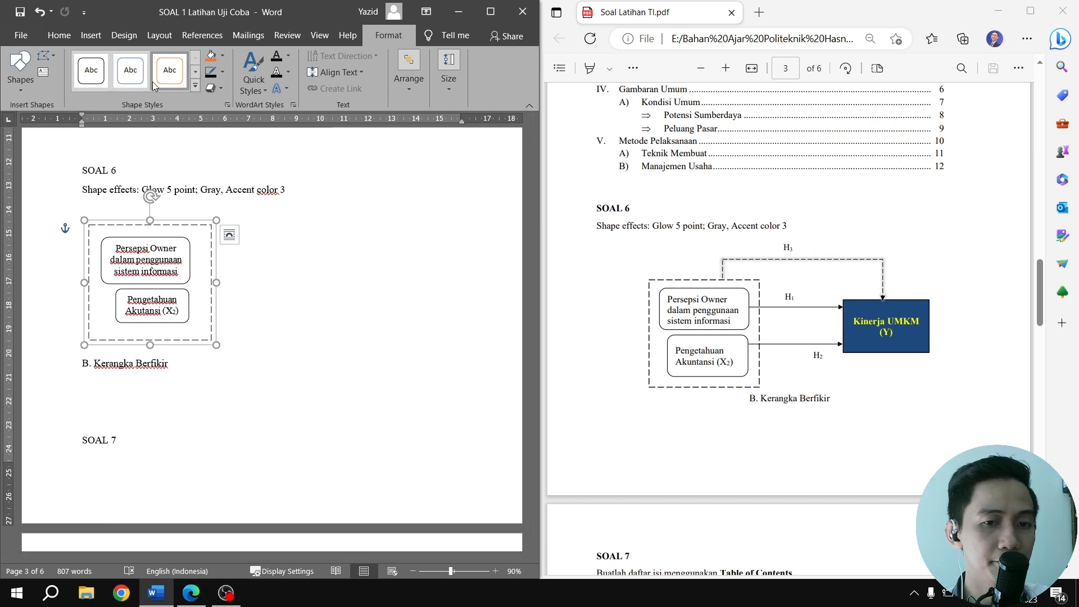
# Draw a plain rectangle to the right of the dashed group for the Kinerja UMKM box and give it a black outline
pyautogui.click(93, 36)
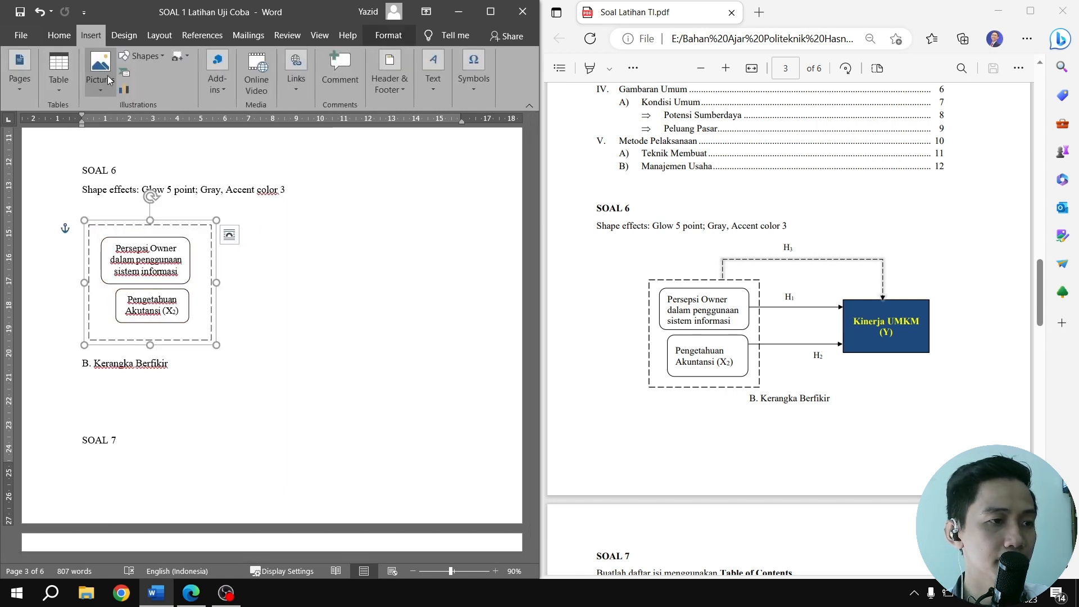
pyautogui.click(142, 55)
pyautogui.click(164, 88)
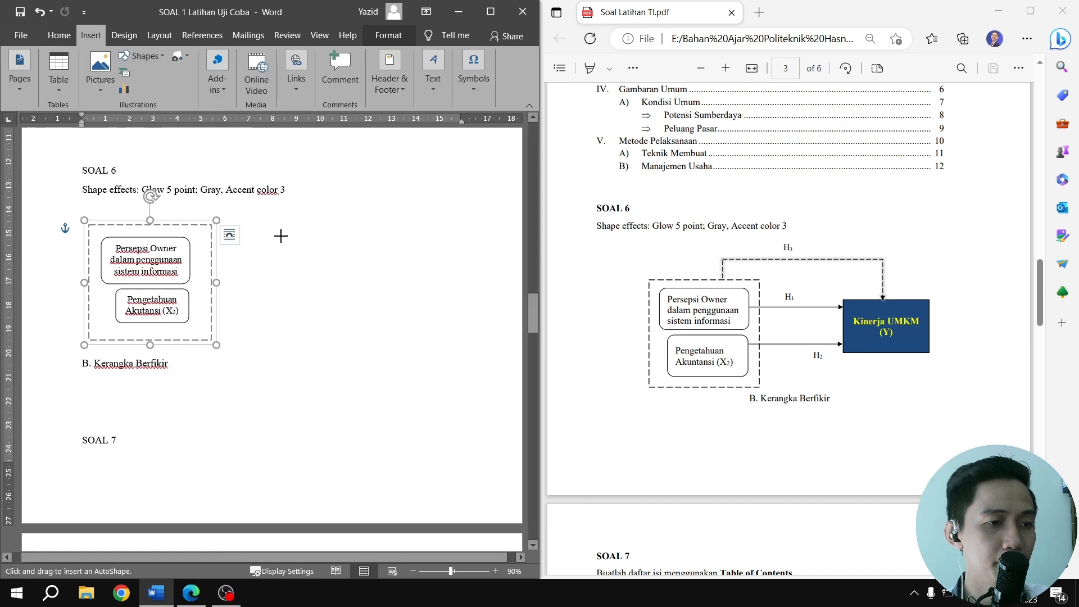
pyautogui.moveTo(284, 242); pyautogui.dragTo(412, 307)
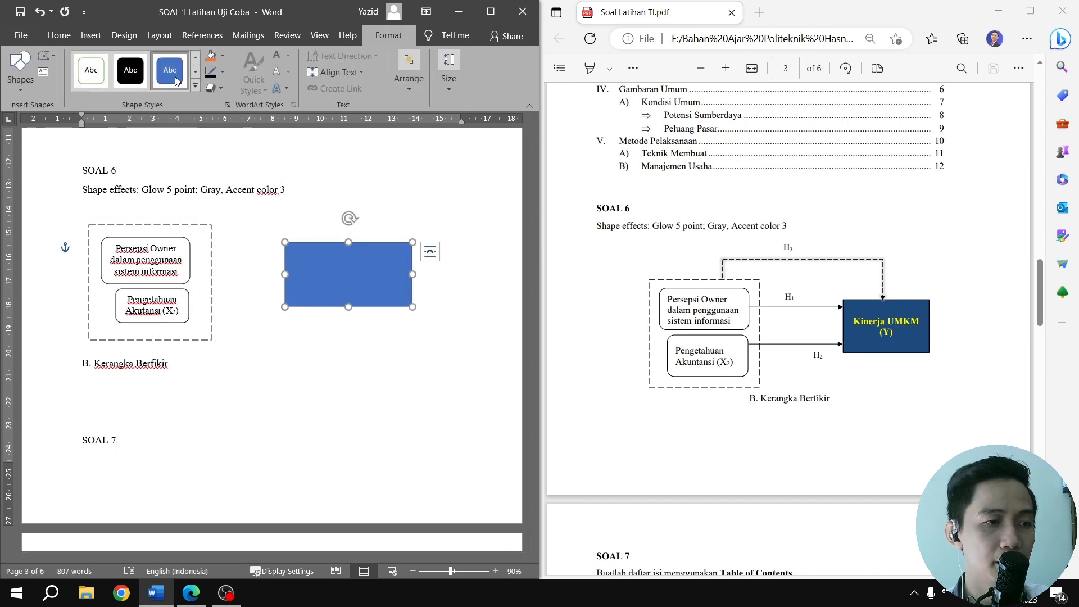
pyautogui.click(456, 291)
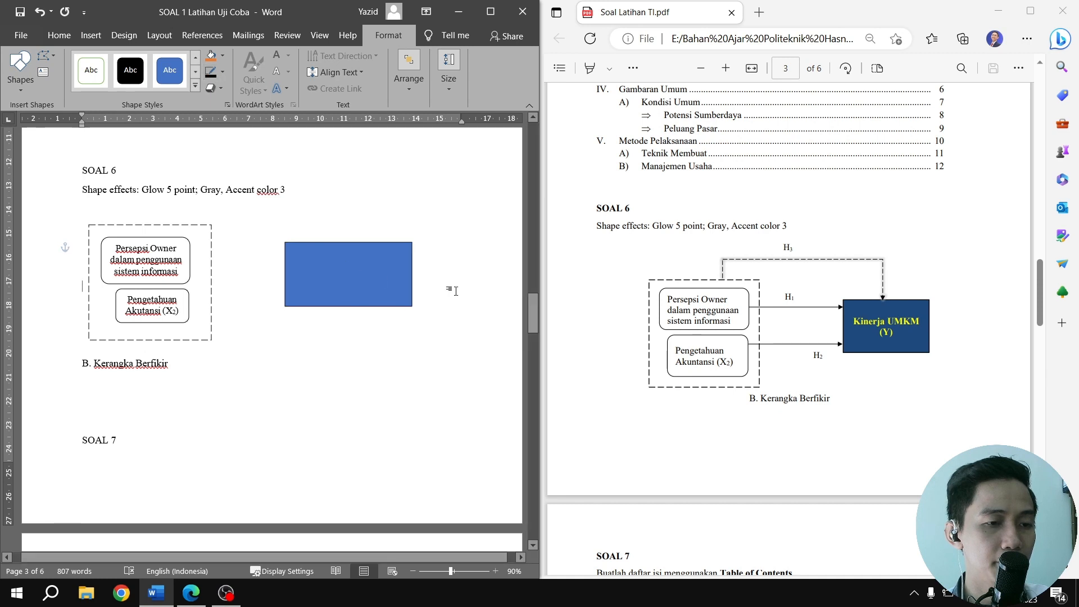
pyautogui.click(379, 266)
pyautogui.click(212, 77)
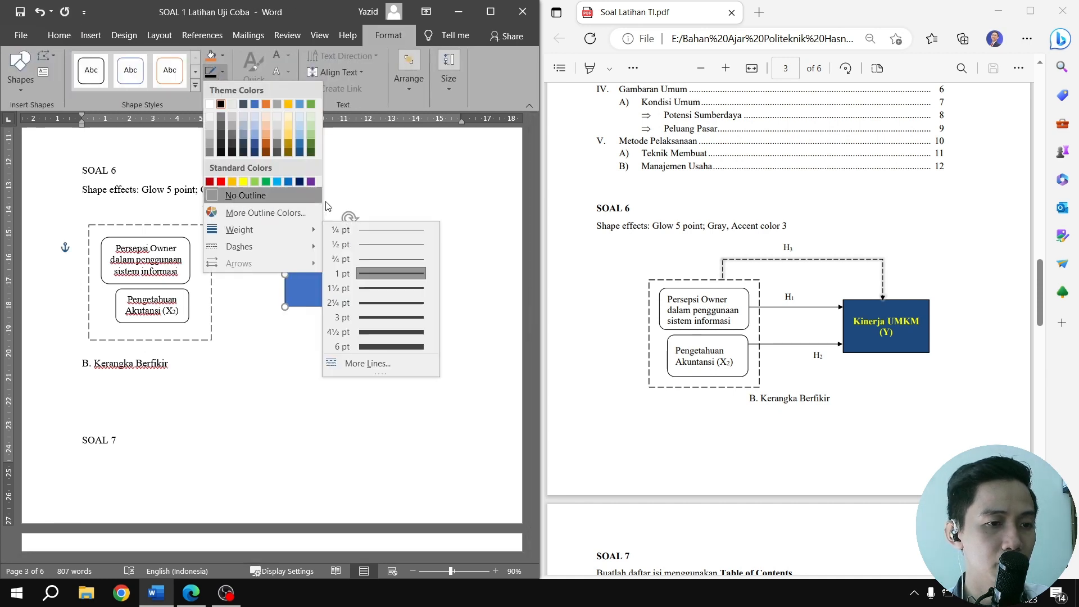
pyautogui.click(399, 184)
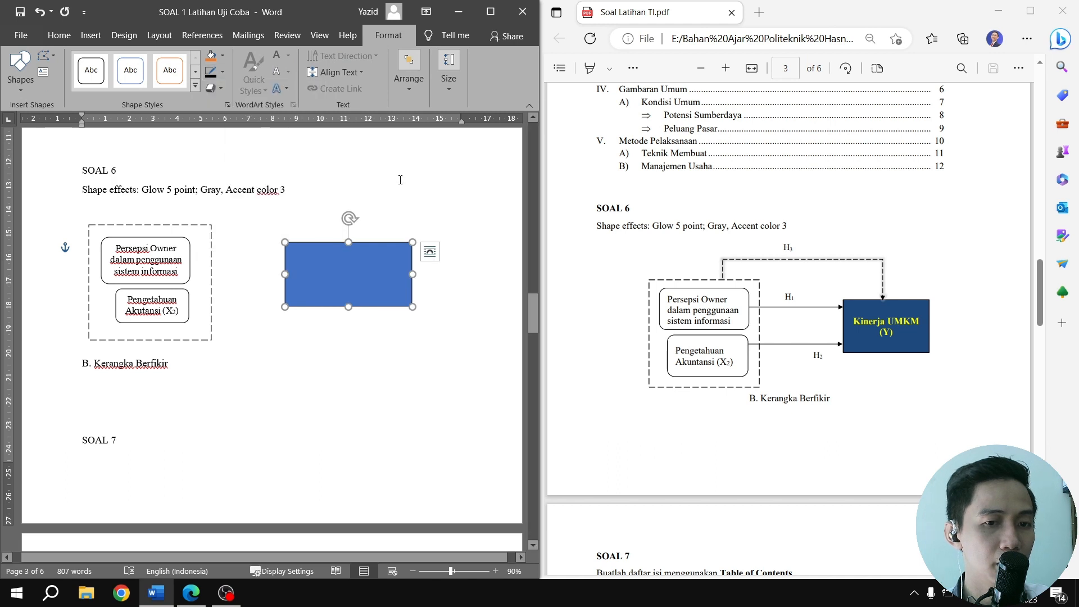
# Add the text "Kinerja UMKM (Y)" inside the blue rectangle
pyautogui.rightClick(348, 269)
pyautogui.click(398, 352)
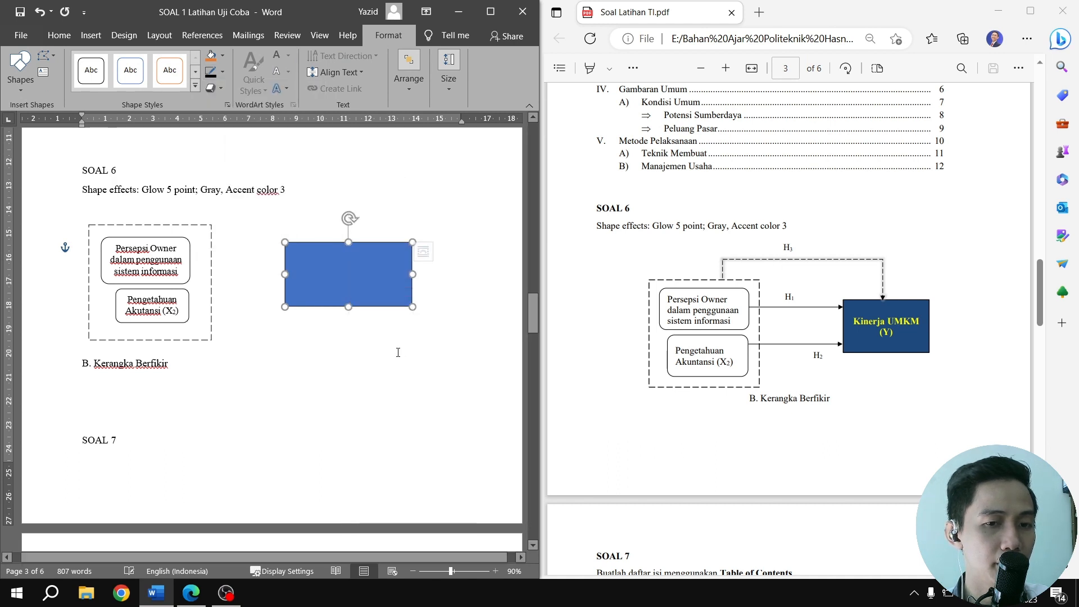
pyautogui.write('Kine')
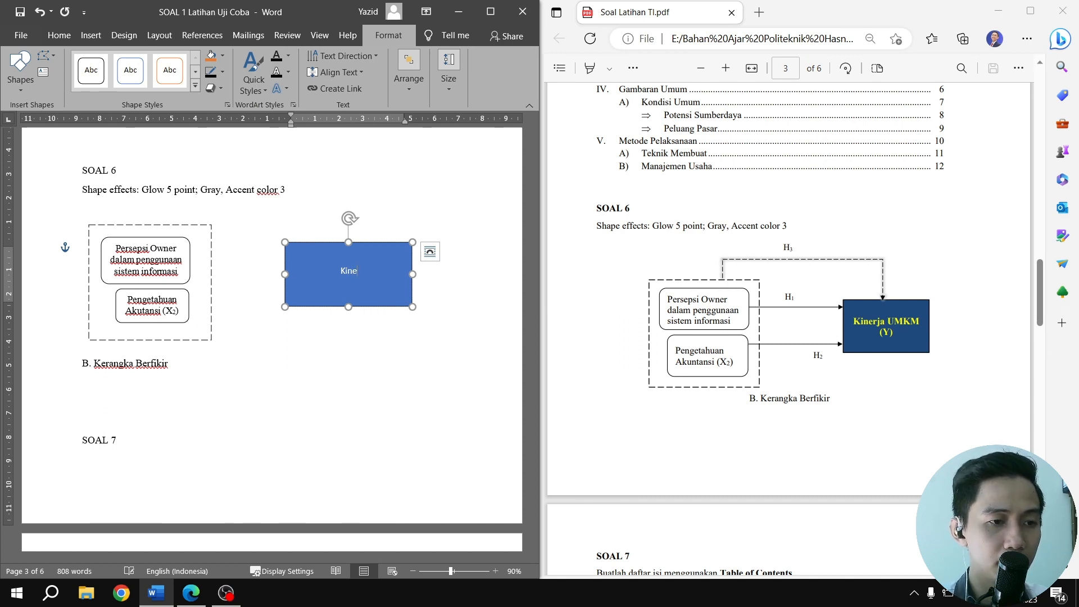
pyautogui.write('rja')
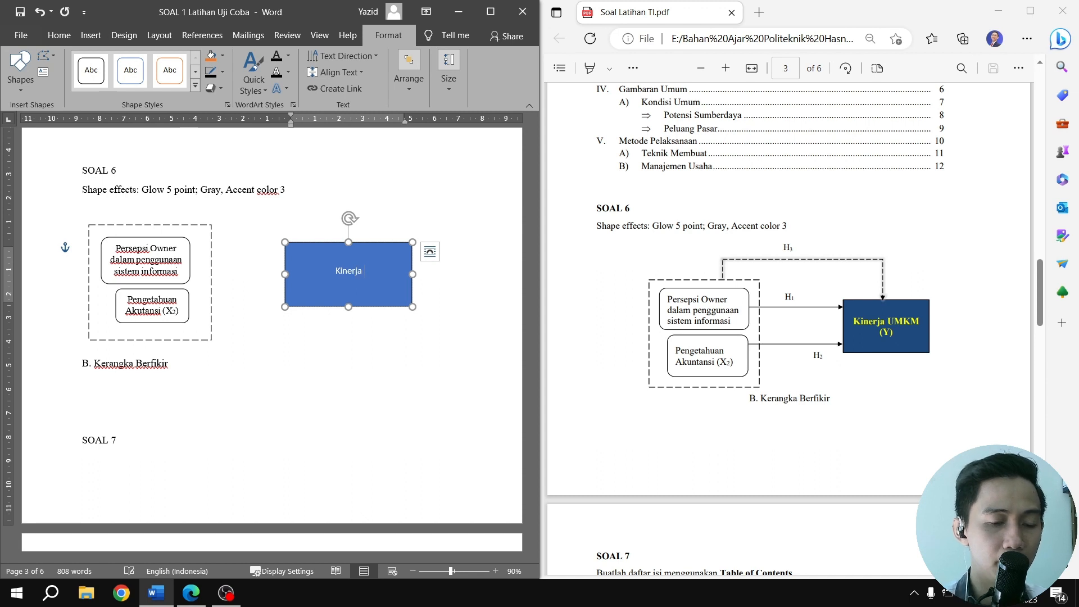
pyautogui.write(' UMKM')
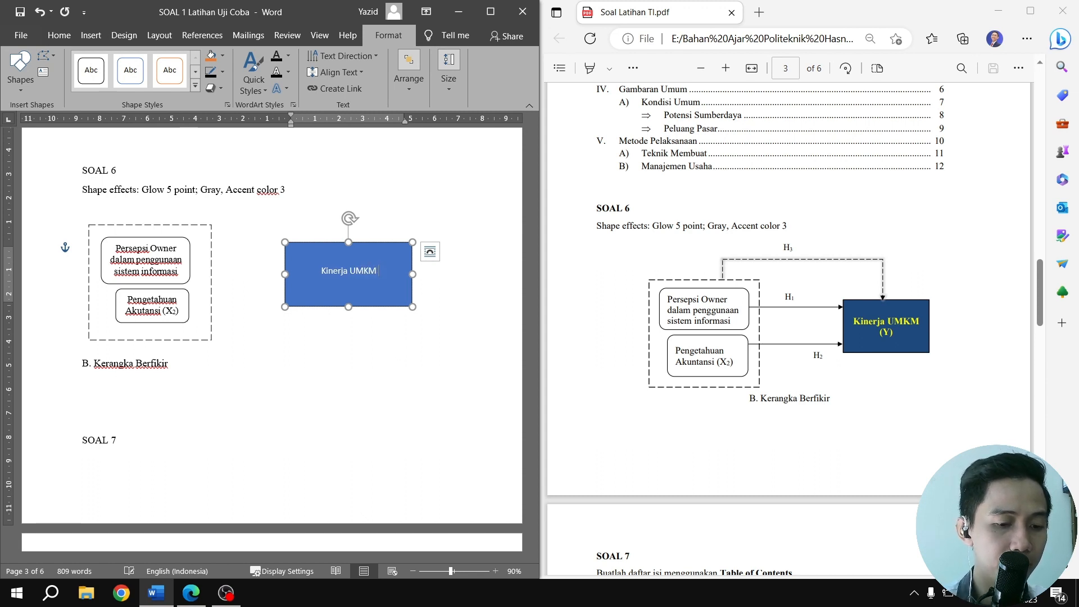
pyautogui.write(' (y)')
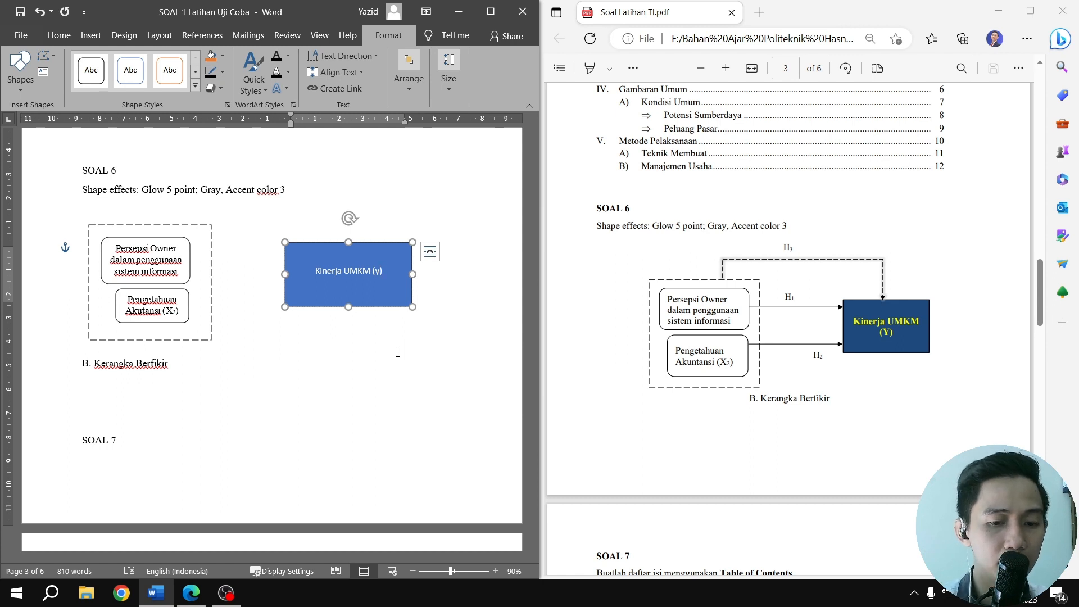
pyautogui.press('BackSpace')
pyautogui.press('BackSpace')
pyautogui.write('Y)')
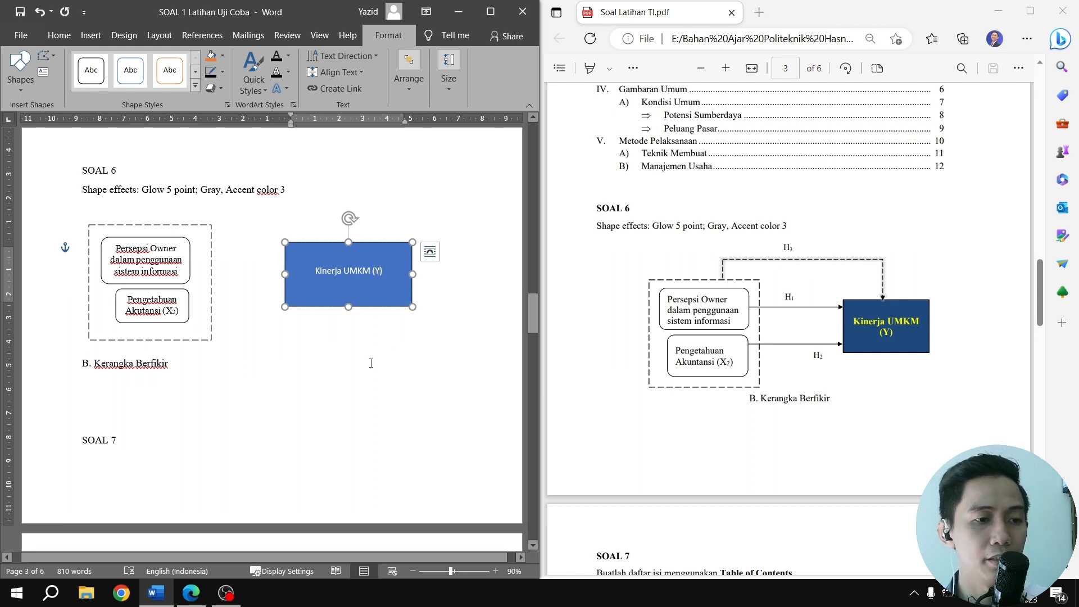
# Format all text in the blue rectangle as bold yellow Times New Roman
pyautogui.hotkey('ctrl', 'a')
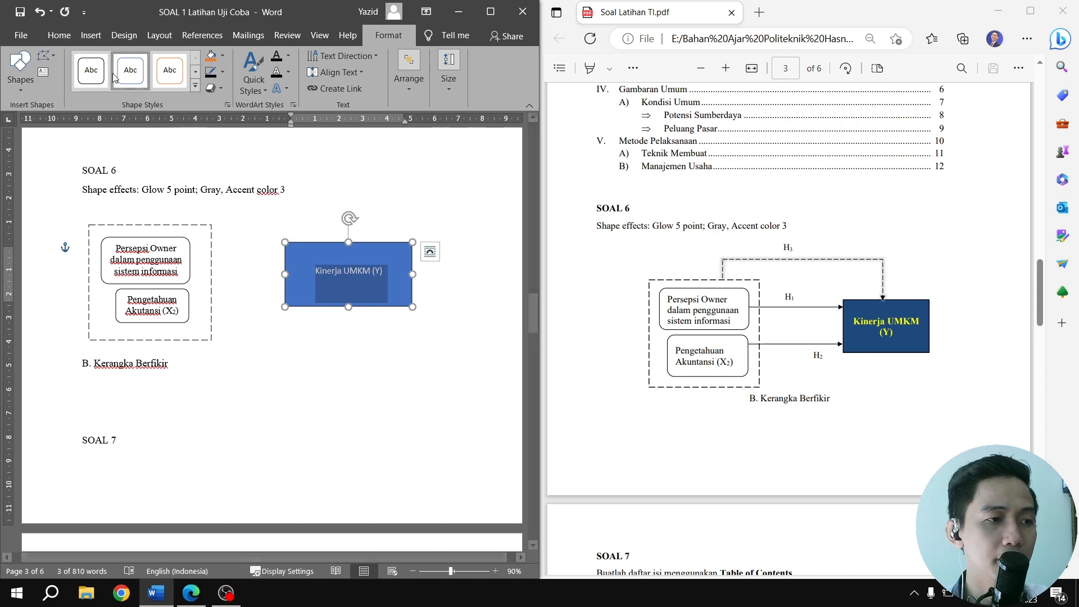
pyautogui.click(59, 34)
pyautogui.click(158, 55)
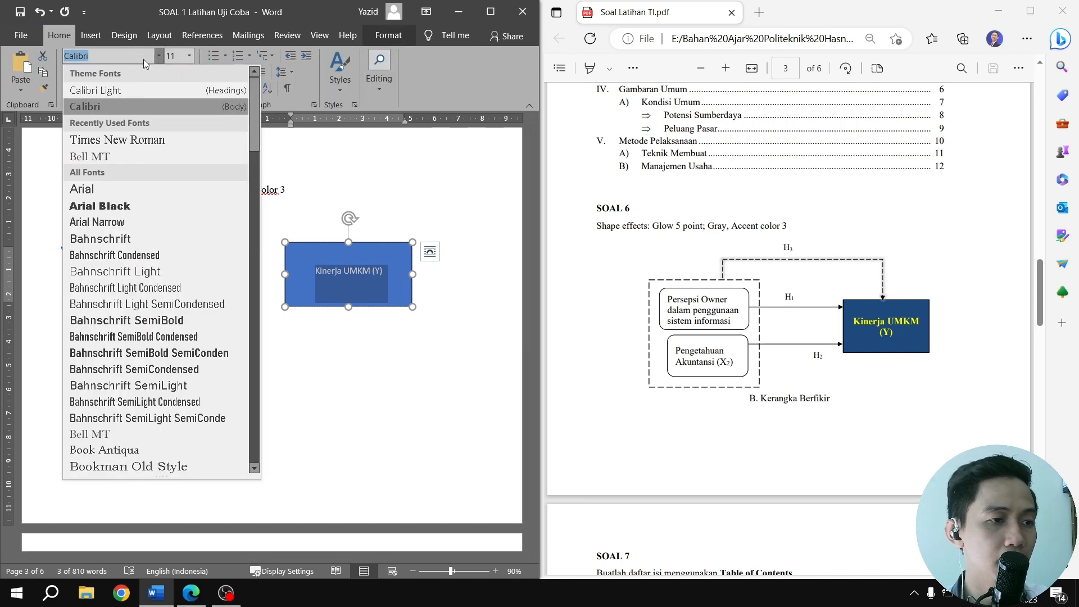
pyautogui.click(112, 138)
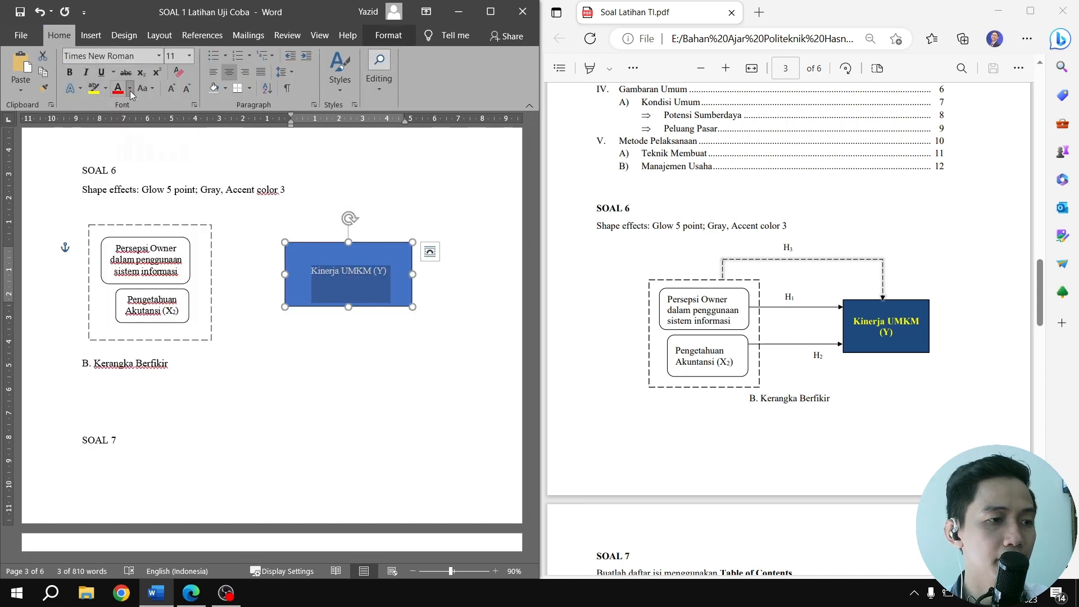
pyautogui.click(130, 88)
pyautogui.click(142, 192)
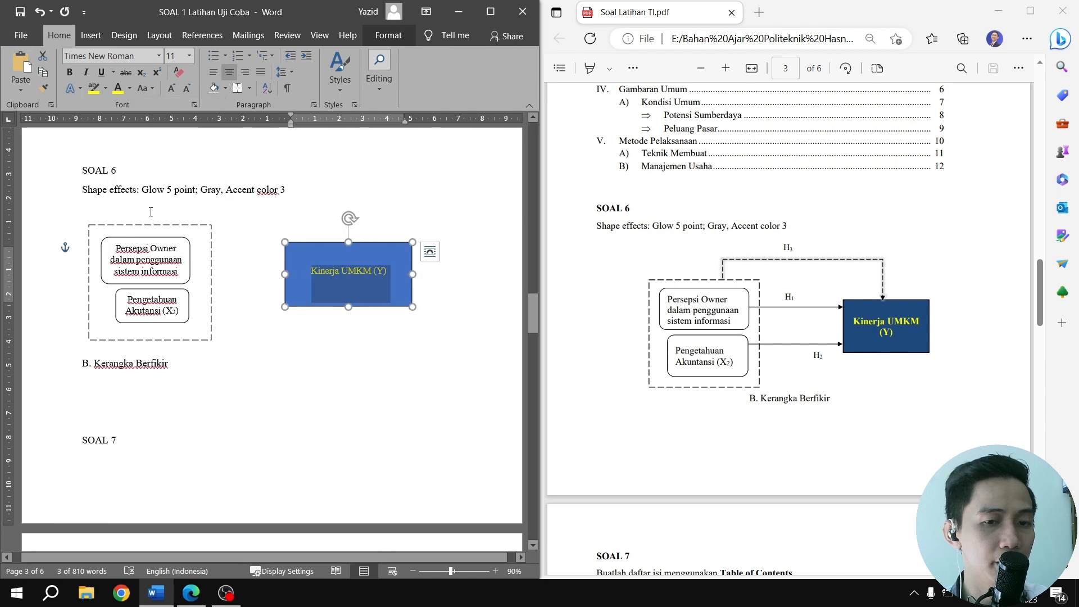
pyautogui.click(70, 72)
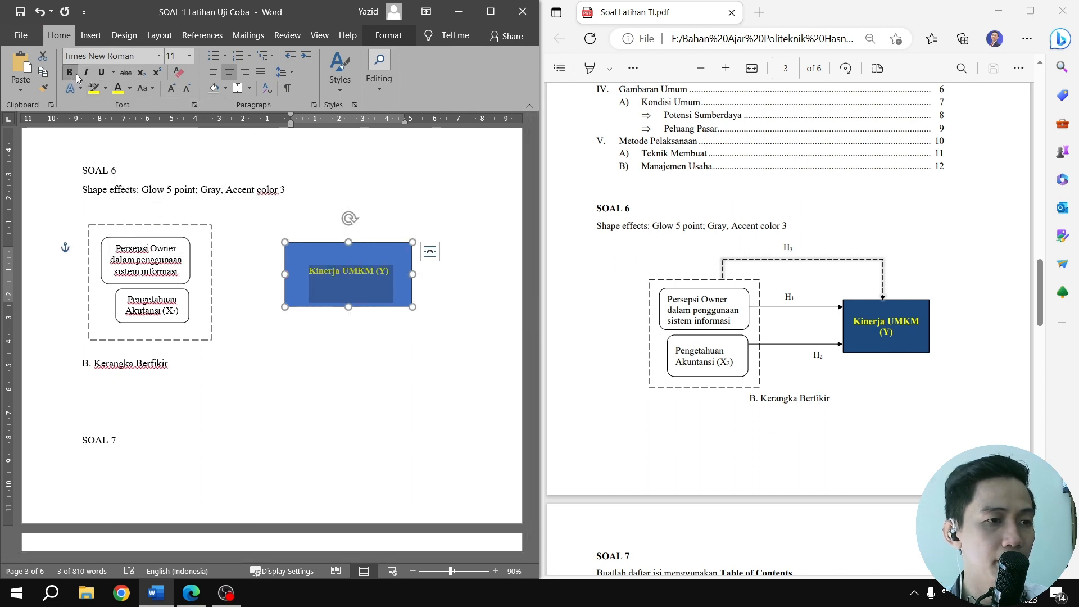
# Set the rectangle's text size to 12 and shrink the box so "(Y)" wraps onto a second line beside the dashed group
pyautogui.click(189, 58)
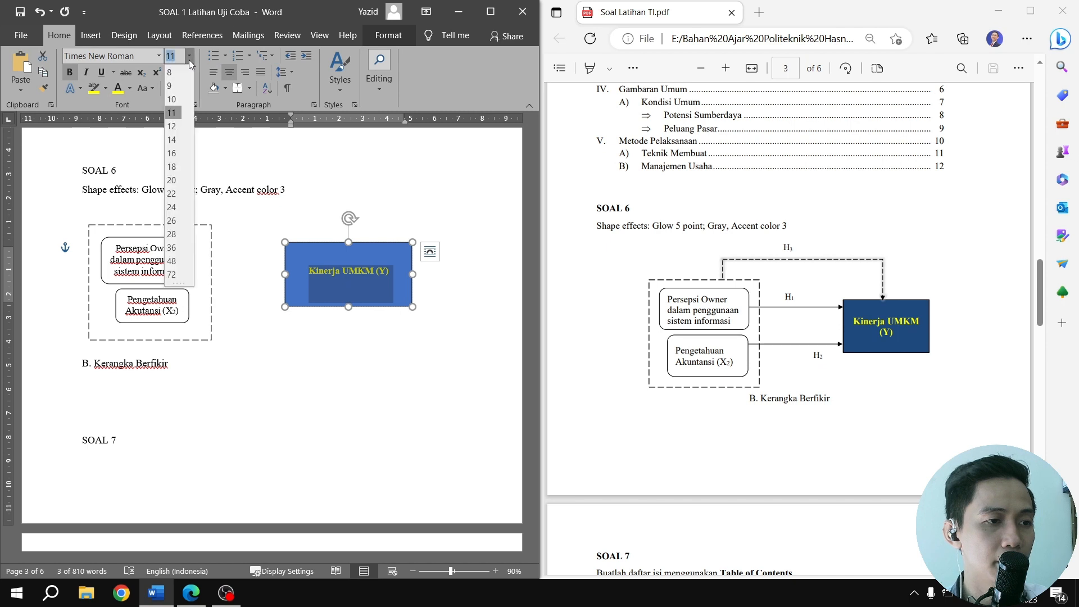
pyautogui.click(177, 129)
pyautogui.moveTo(412, 305); pyautogui.dragTo(351, 257)
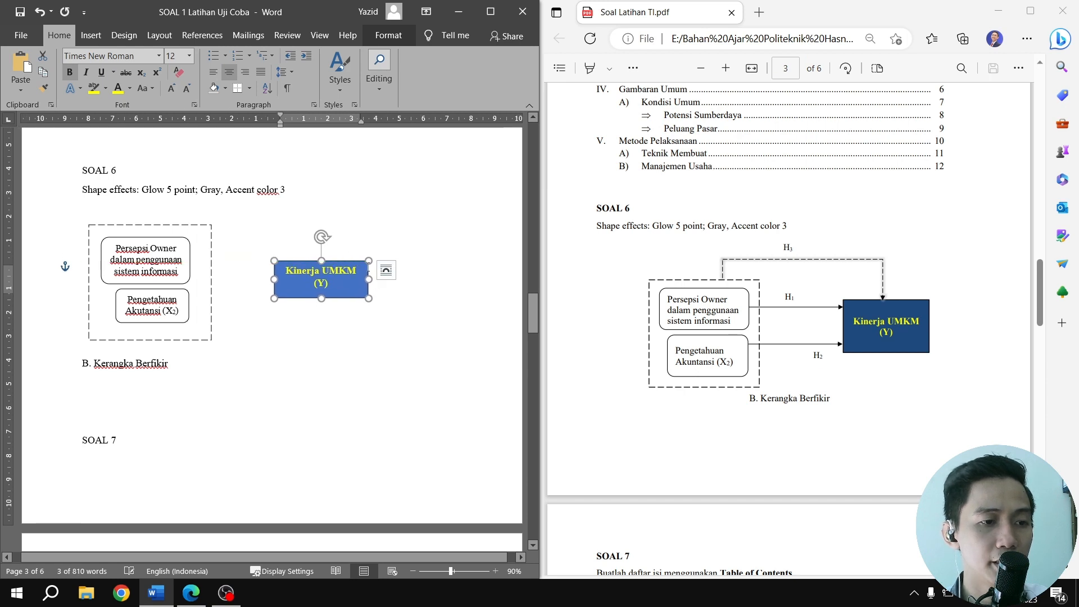
pyautogui.click(434, 294)
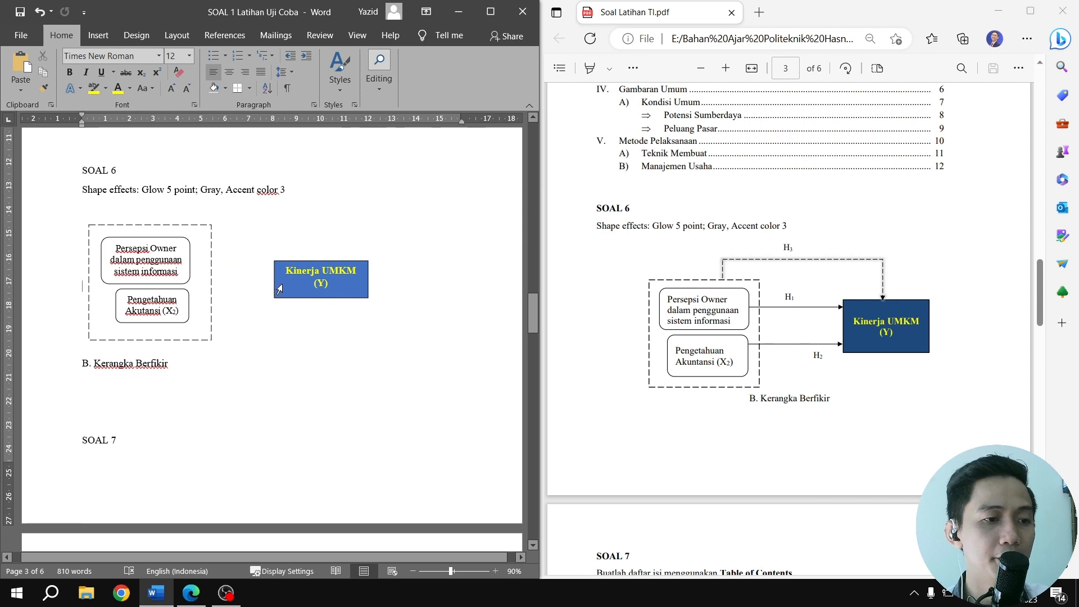
# Draw a straight arrow about 3.5 cm long from the Persepsi Owner box to the Kinerja UMKM box
pyautogui.click(98, 35)
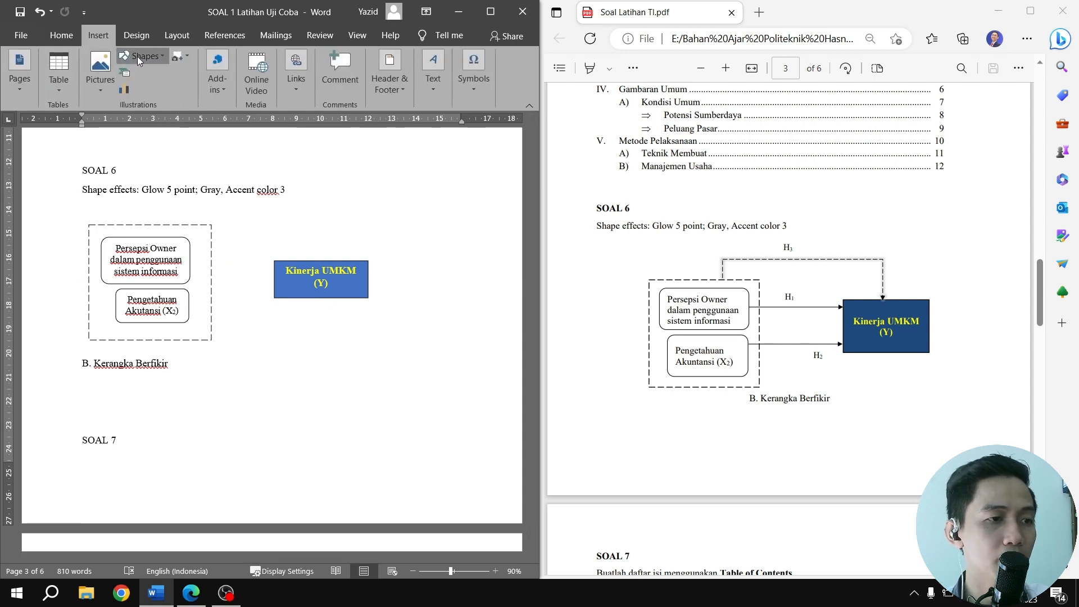
pyautogui.click(137, 56)
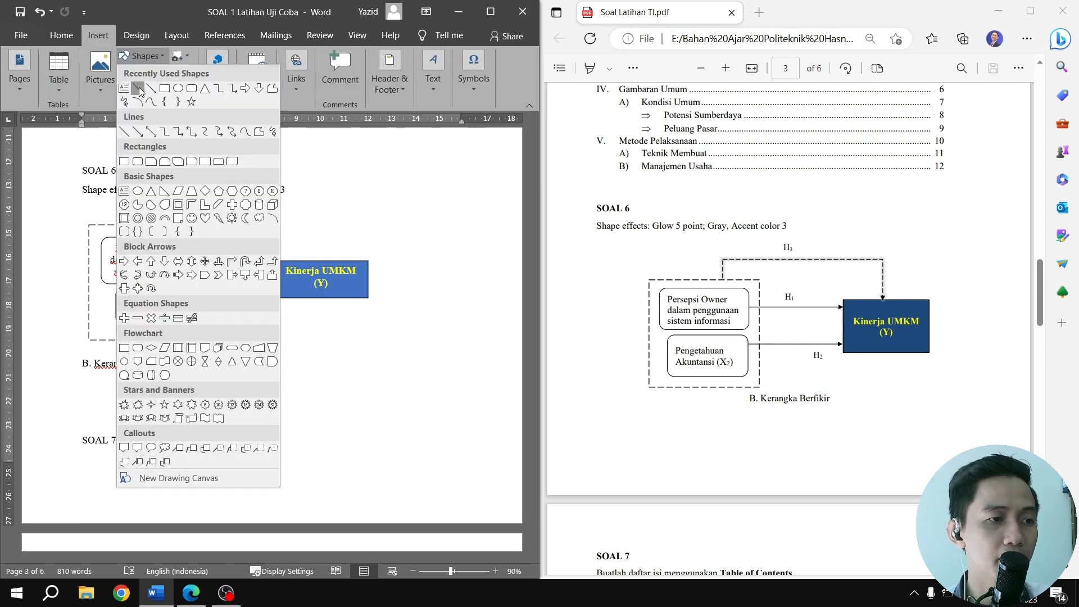
pyautogui.click(151, 87)
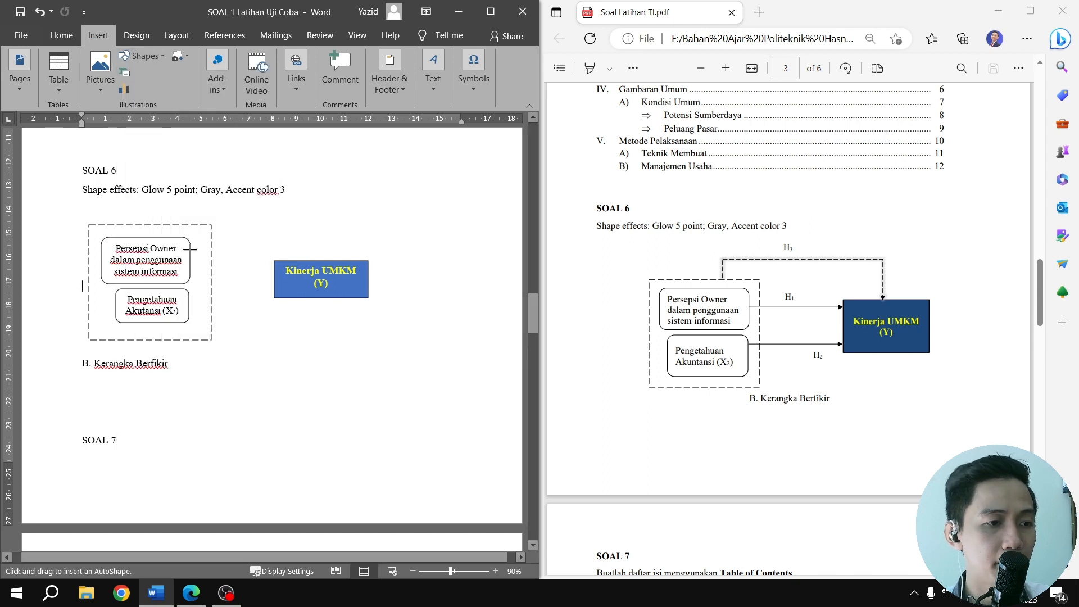
pyautogui.moveTo(191, 262); pyautogui.dragTo(274, 261)
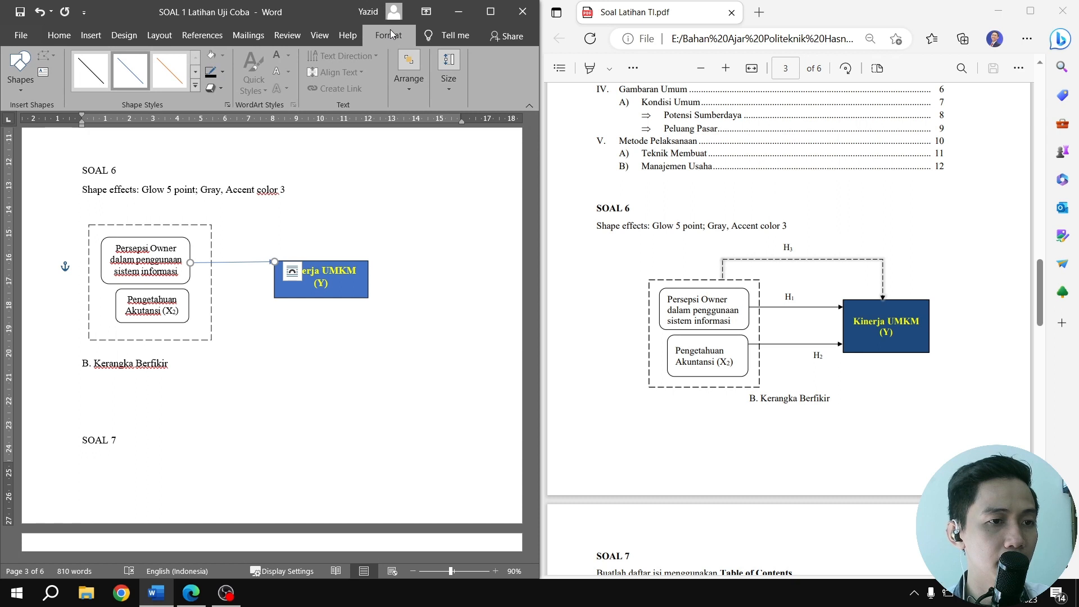
# Reduce the arrow's height so it runs exactly horizontal and apply the black line style
pyautogui.click(348, 35)
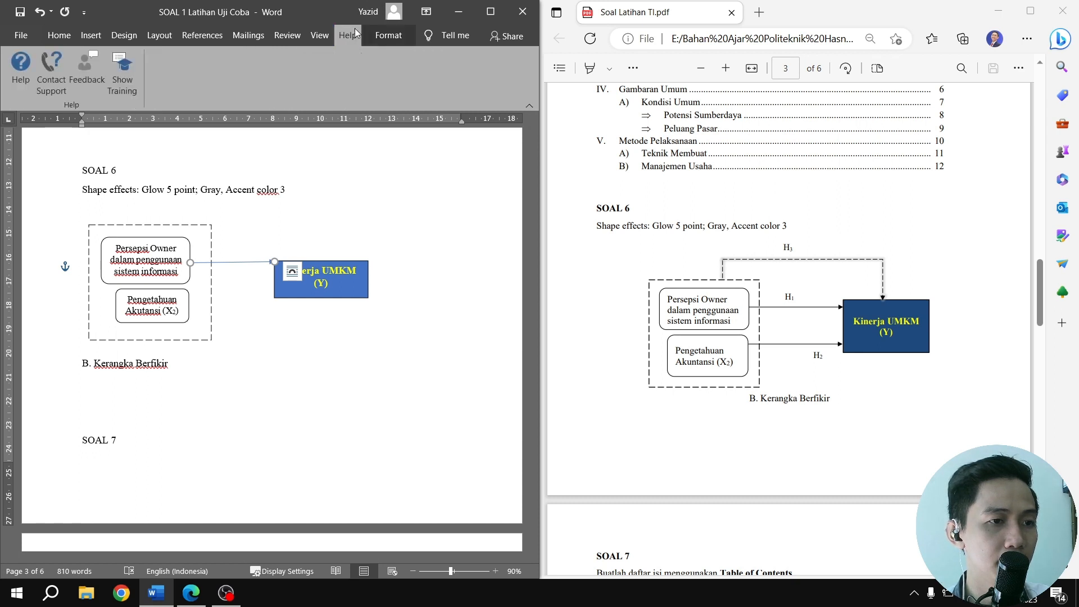
pyautogui.click(388, 35)
pyautogui.click(447, 79)
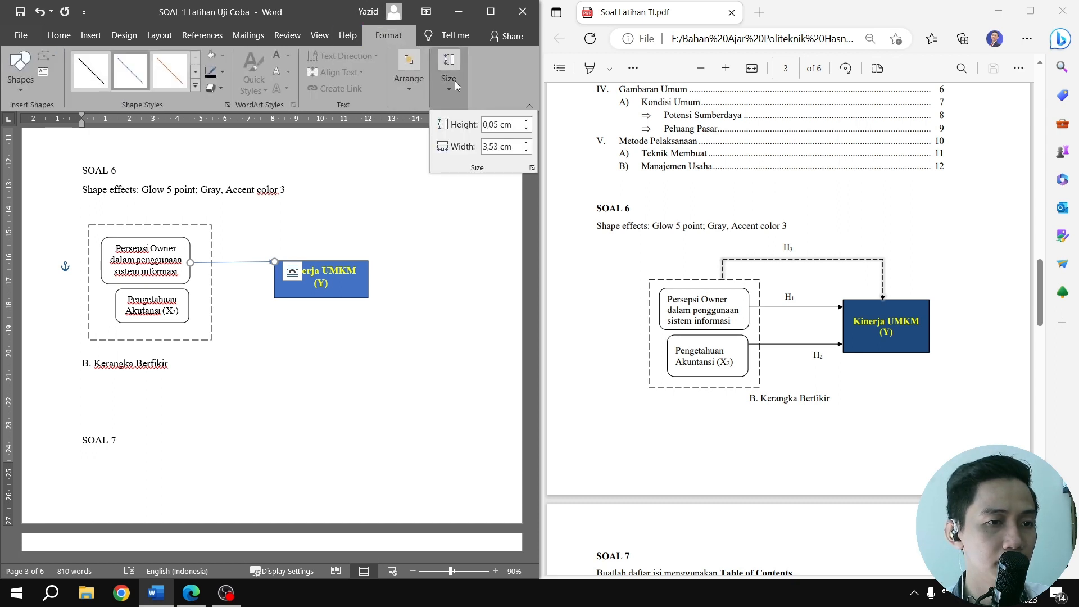
pyautogui.click(531, 129)
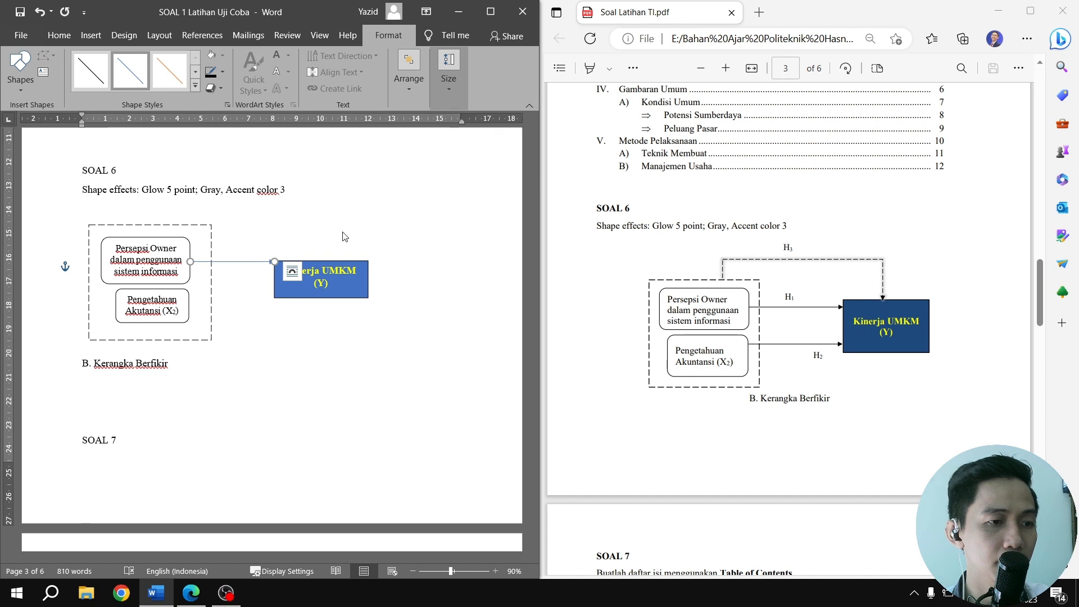
pyautogui.click(93, 74)
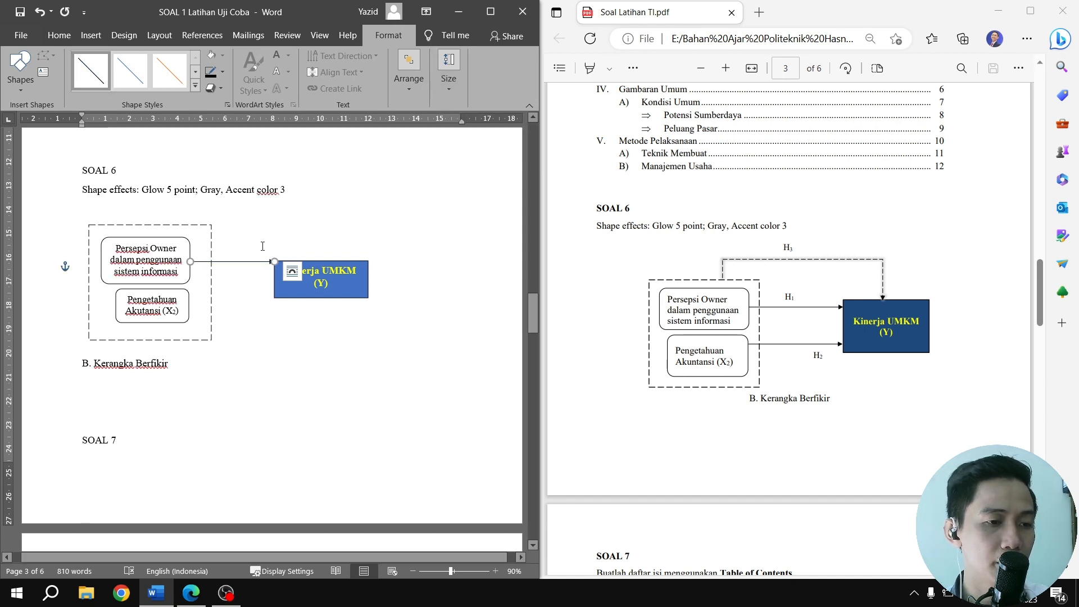
# Duplicate the black arrow and place the copy between the Pengetahuan Akutansi box and the Kinerja UMKM box
pyautogui.hotkey('ctrl', 'c')
pyautogui.hotkey('ctrl', 'v')
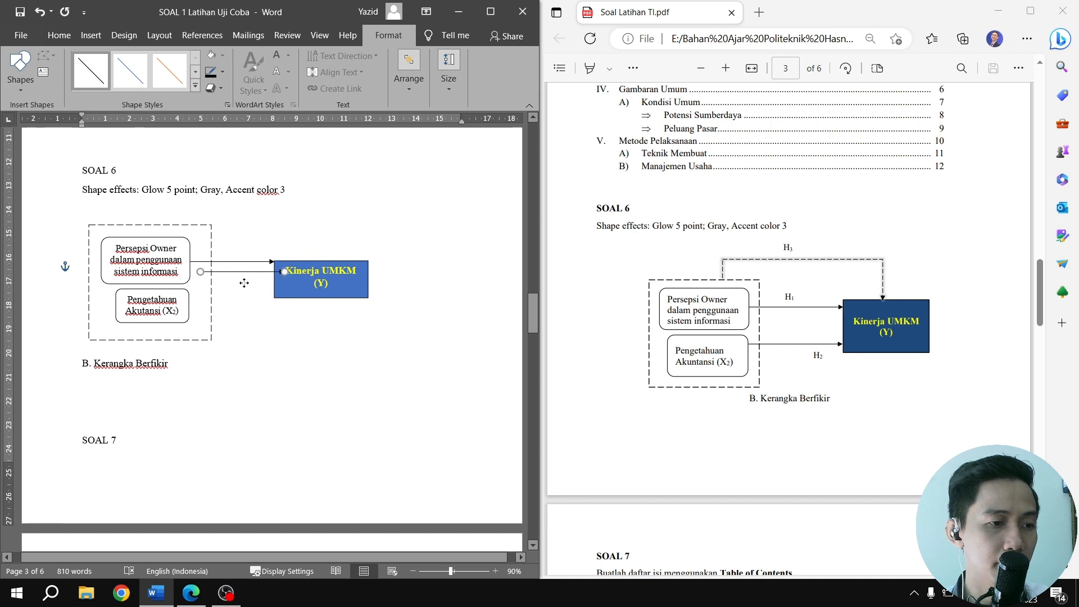
pyautogui.moveTo(244, 282); pyautogui.dragTo(240, 298)
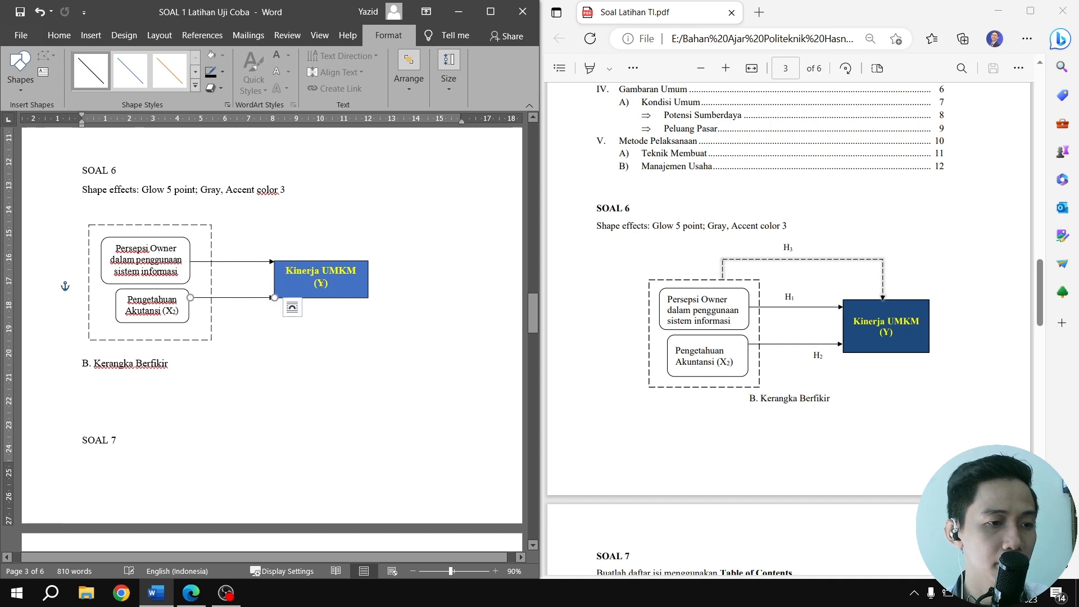
# Shift the upper arrow slightly down and the lower arrow slightly up so both point inside the Kinerja UMKM box's edge
pyautogui.click(245, 262)
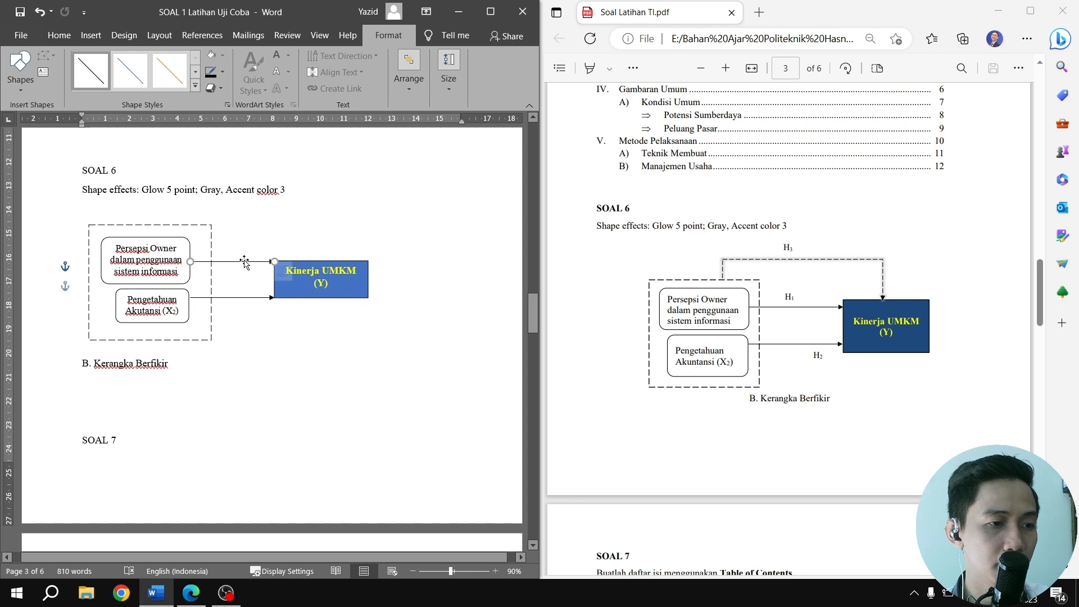
pyautogui.moveTo(246, 262); pyautogui.dragTo(237, 295)
pyautogui.click(306, 324)
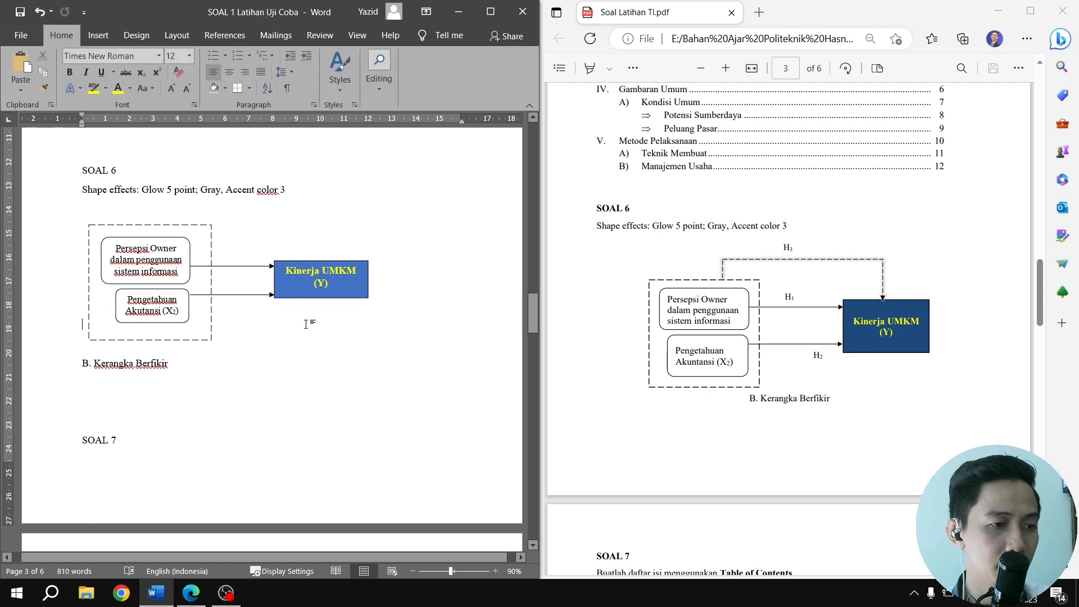
pyautogui.scroll(7, 209, 292)
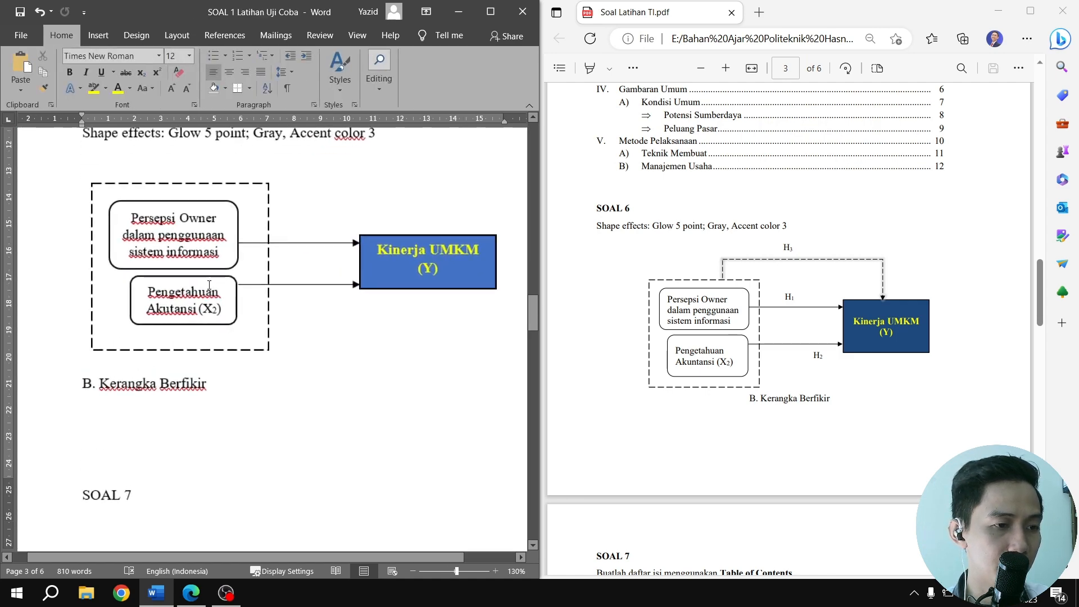
pyautogui.click(329, 276)
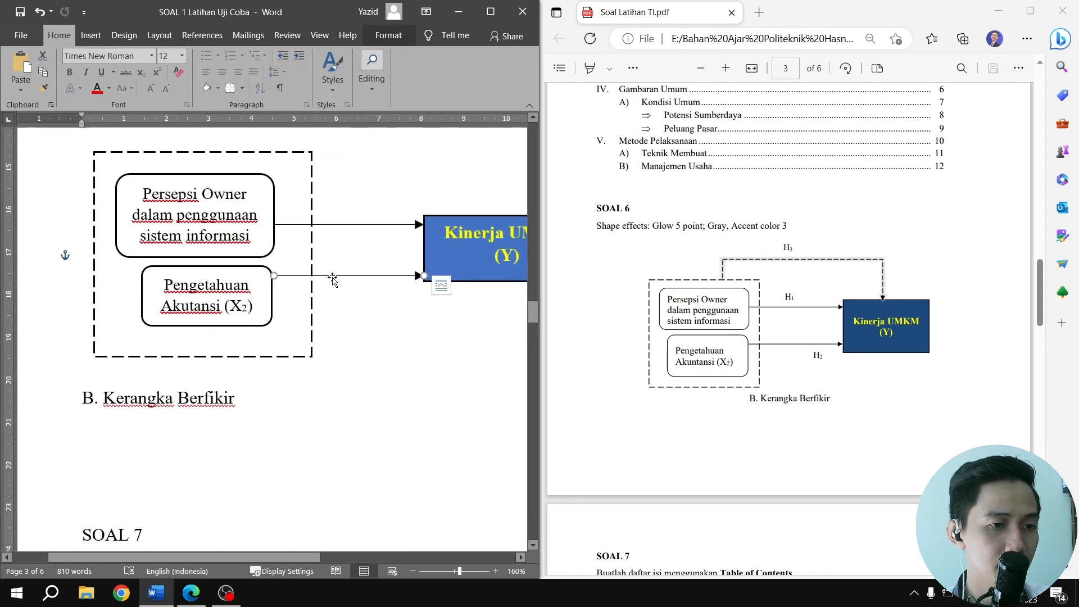
pyautogui.click(383, 306)
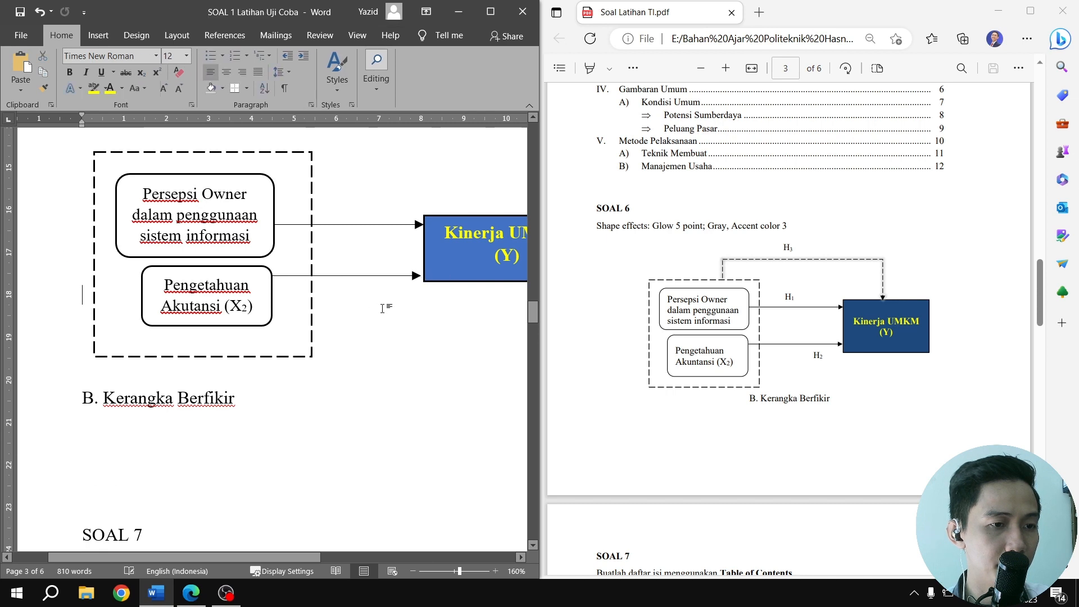
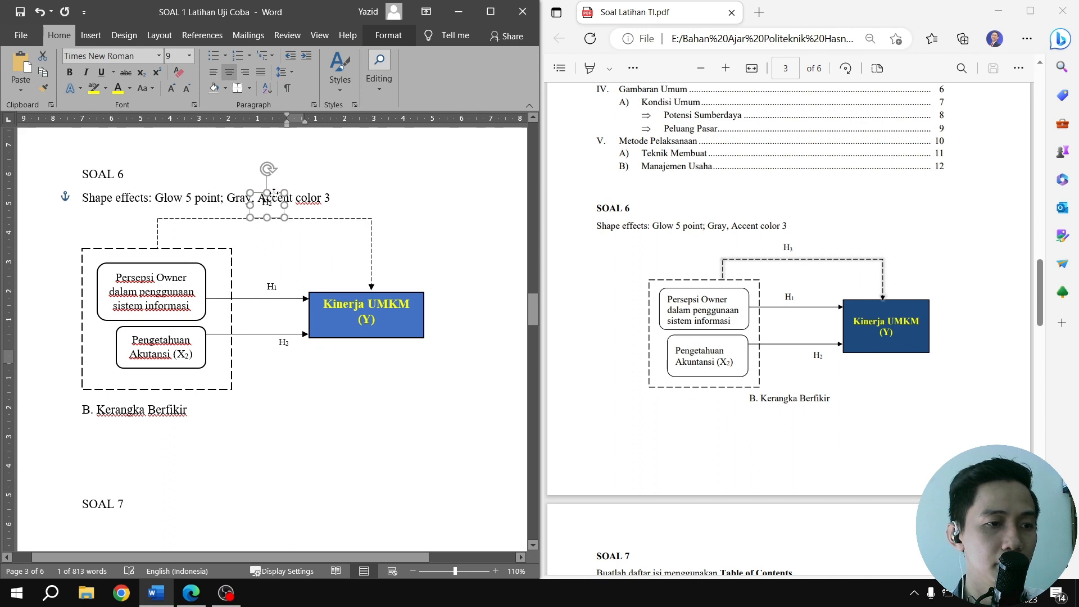
# Change the copied label above the dashed connector to H3, with the 3 as a subscript
pyautogui.press('BackSpace')
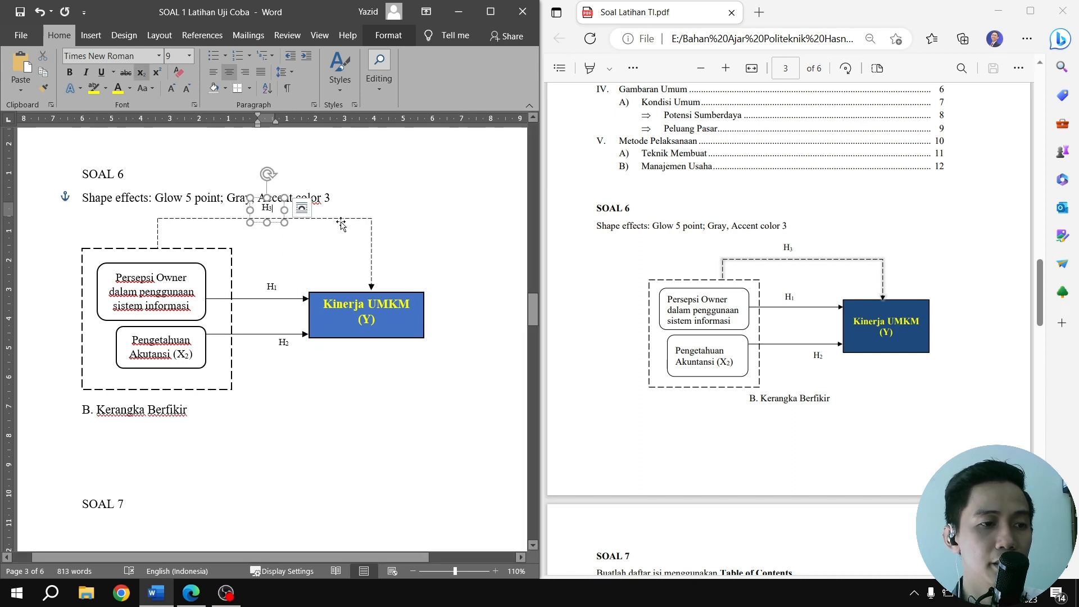
pyautogui.click(347, 218)
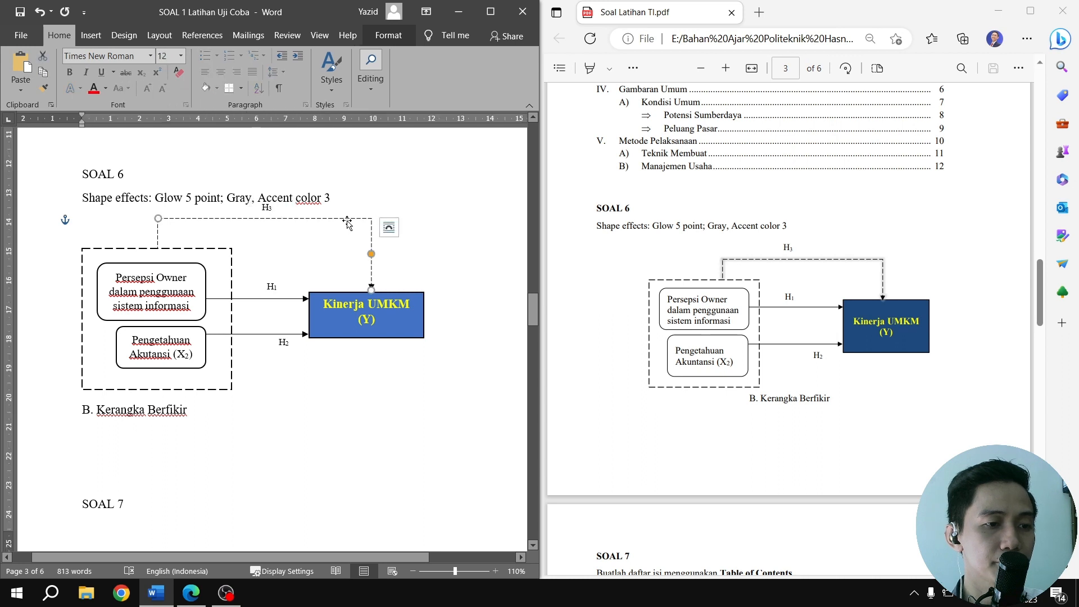
pyautogui.click(456, 299)
pyautogui.click(426, 300)
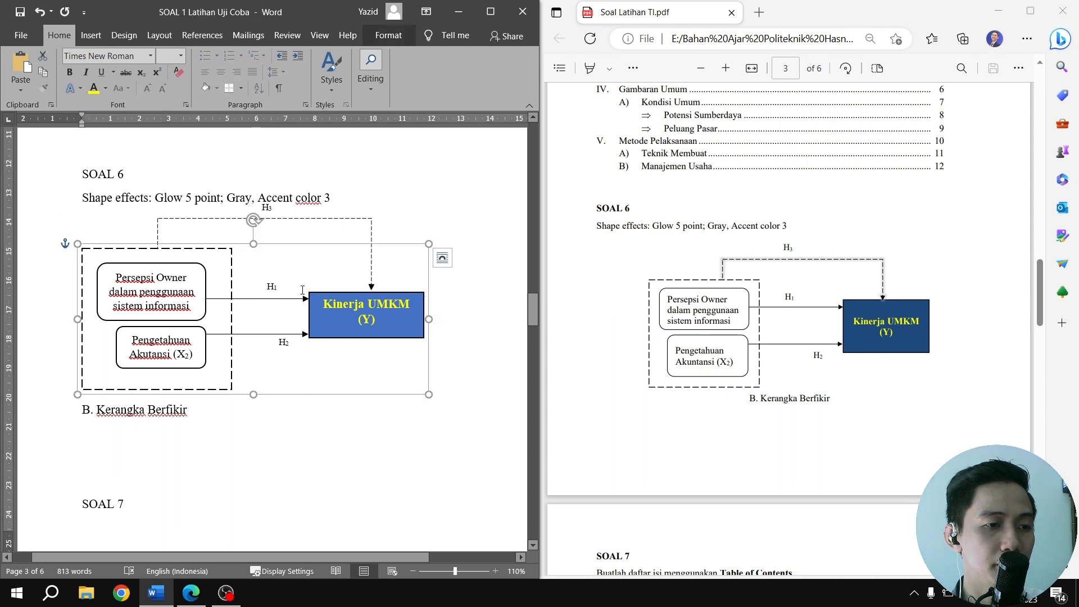
pyautogui.click(371, 233)
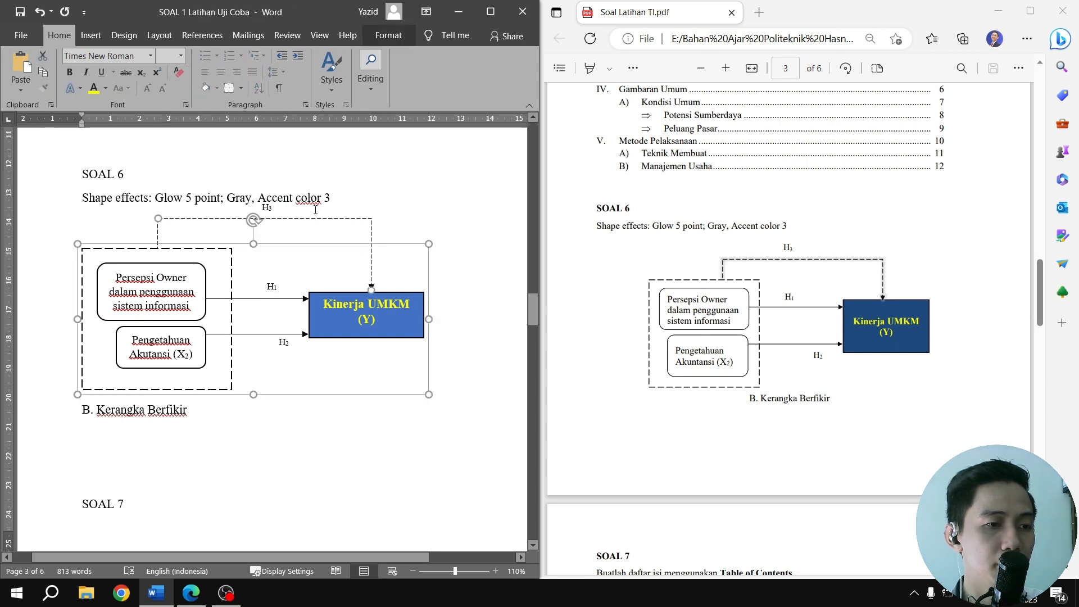
pyautogui.keyDown('shift'); pyautogui.click(158, 228); pyautogui.keyUp('shift')
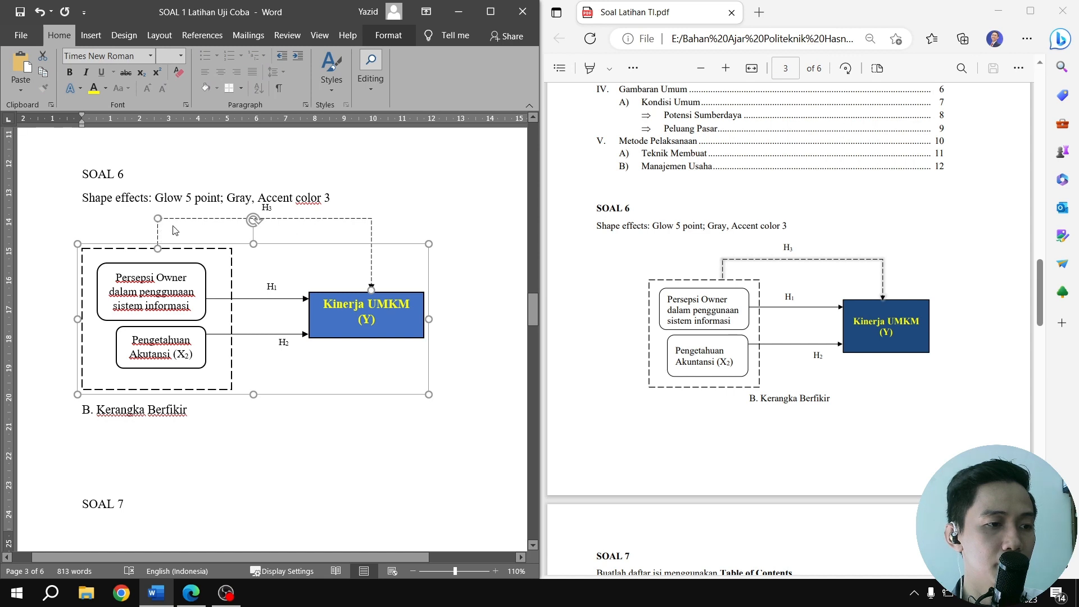
pyautogui.doubleClick(267, 208)
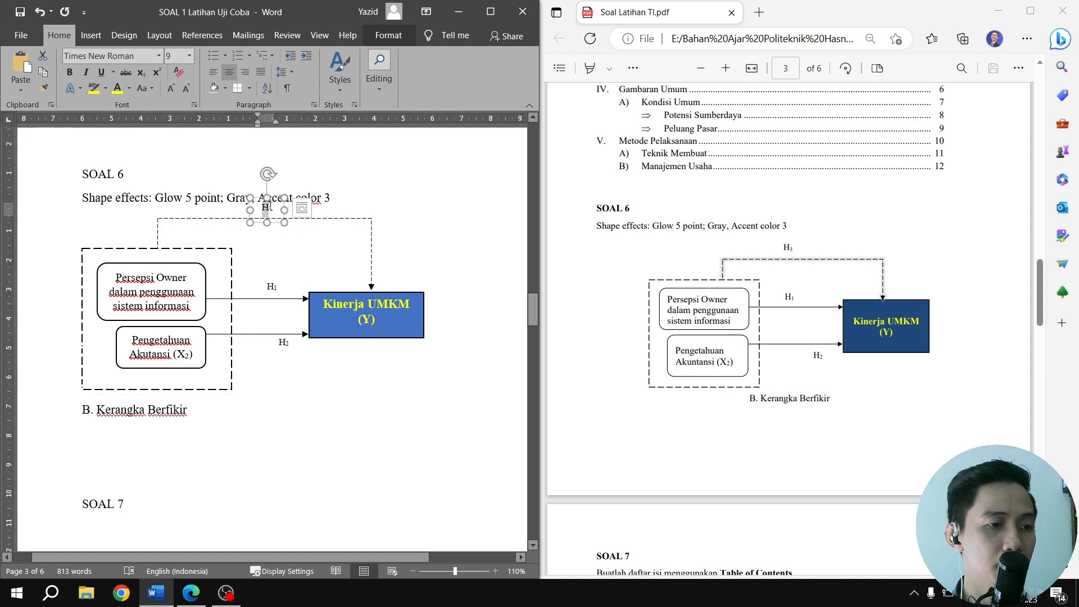
# Select both pieces of the dashed connector together with the main diagram and group them
pyautogui.click(364, 223)
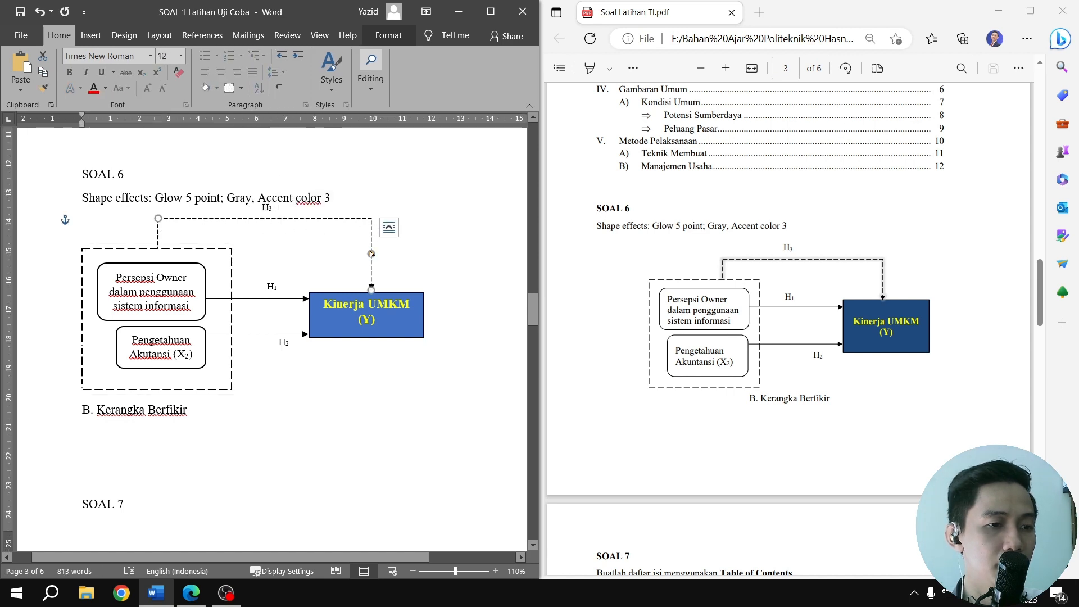
pyautogui.click(157, 237)
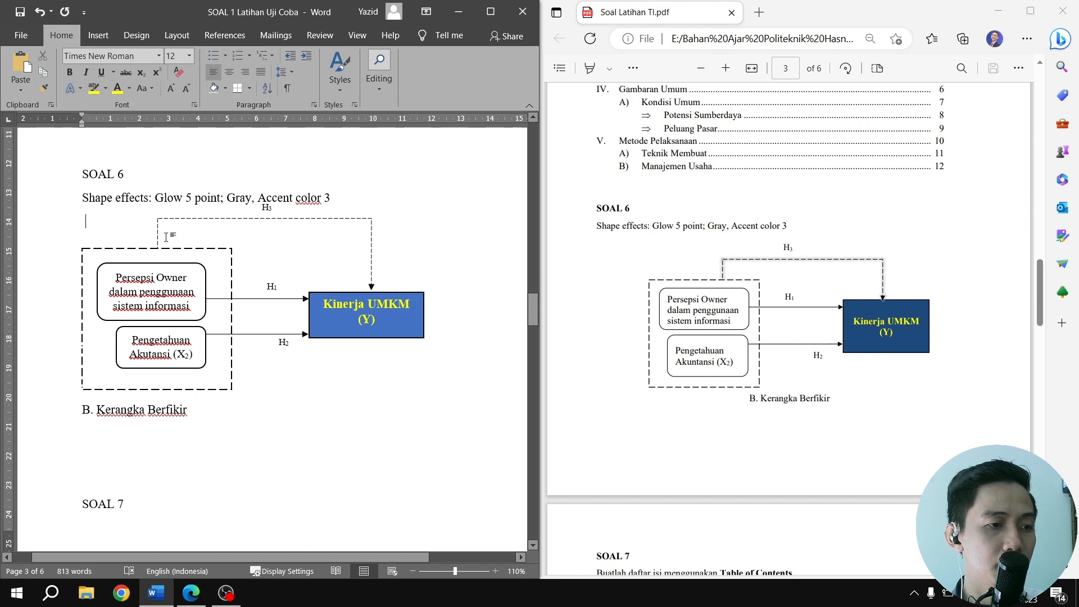
pyautogui.keyDown('shift'); pyautogui.click(322, 221); pyautogui.keyUp('shift')
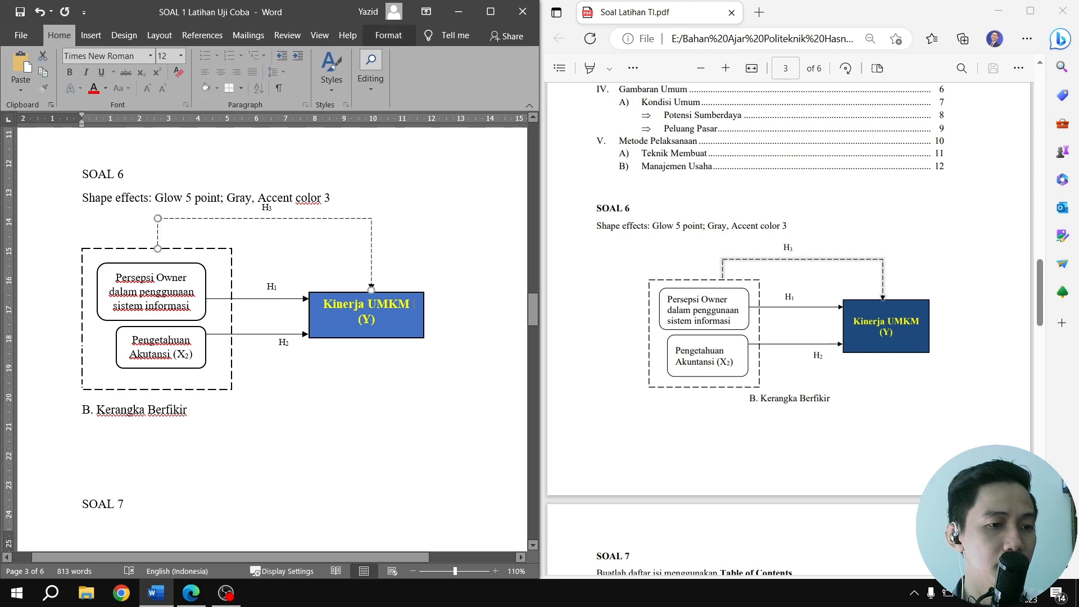
pyautogui.keyDown('shift'); pyautogui.click(414, 298); pyautogui.keyUp('shift')
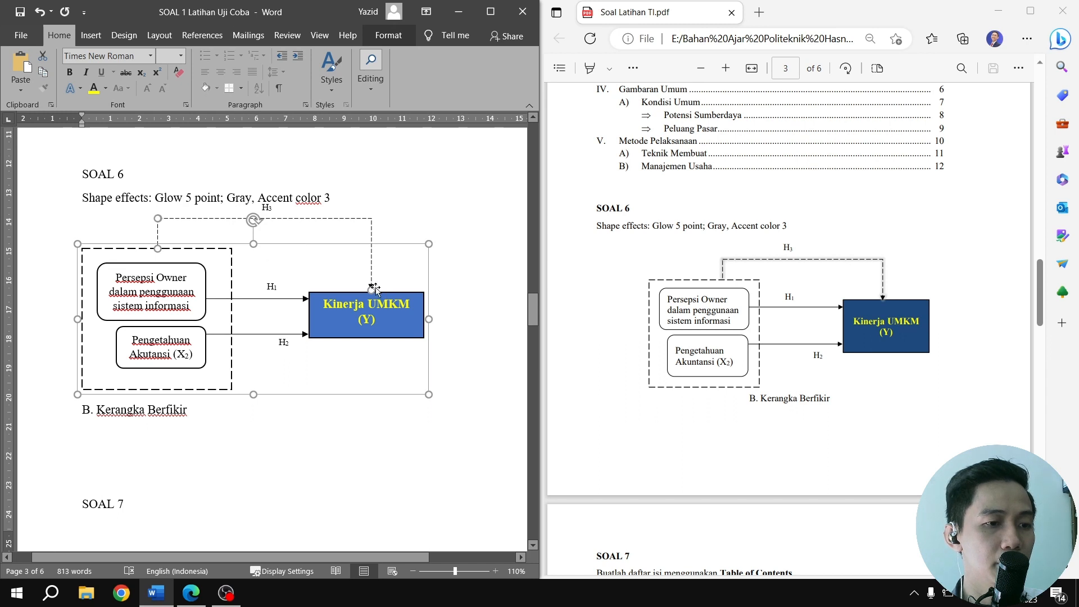
pyautogui.rightClick(394, 292)
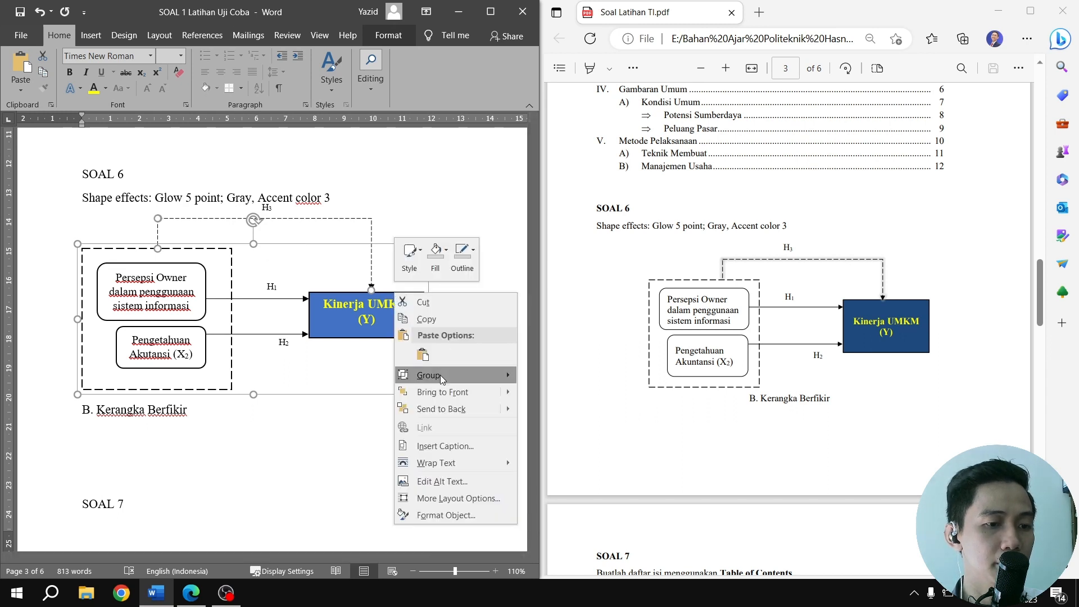
pyautogui.moveTo(441, 378)
pyautogui.click(534, 377)
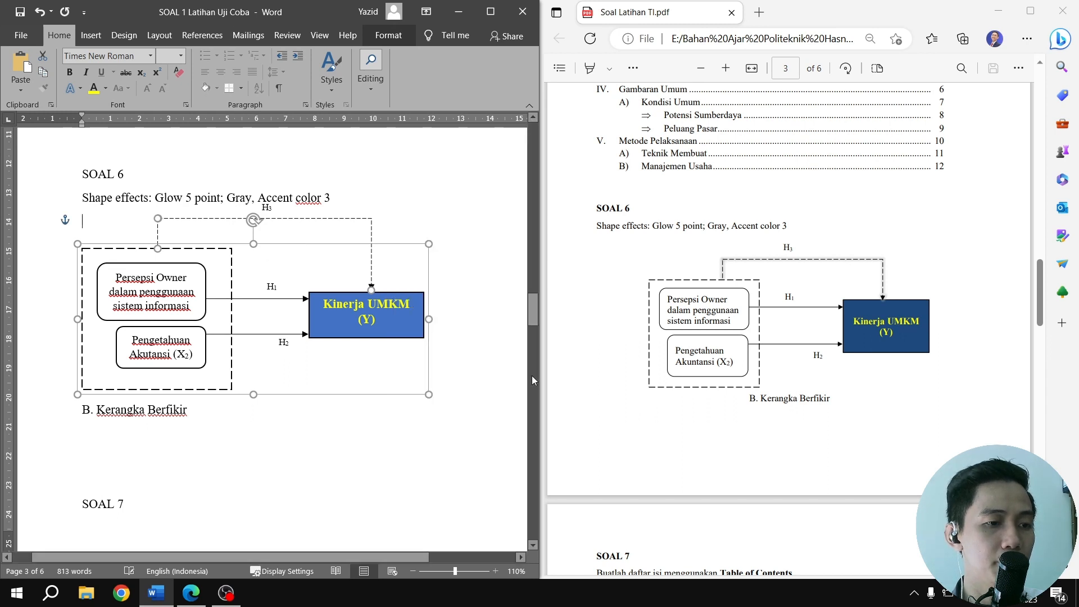
# Group the H1 label above the upper arrow with the diagram
pyautogui.click(271, 286)
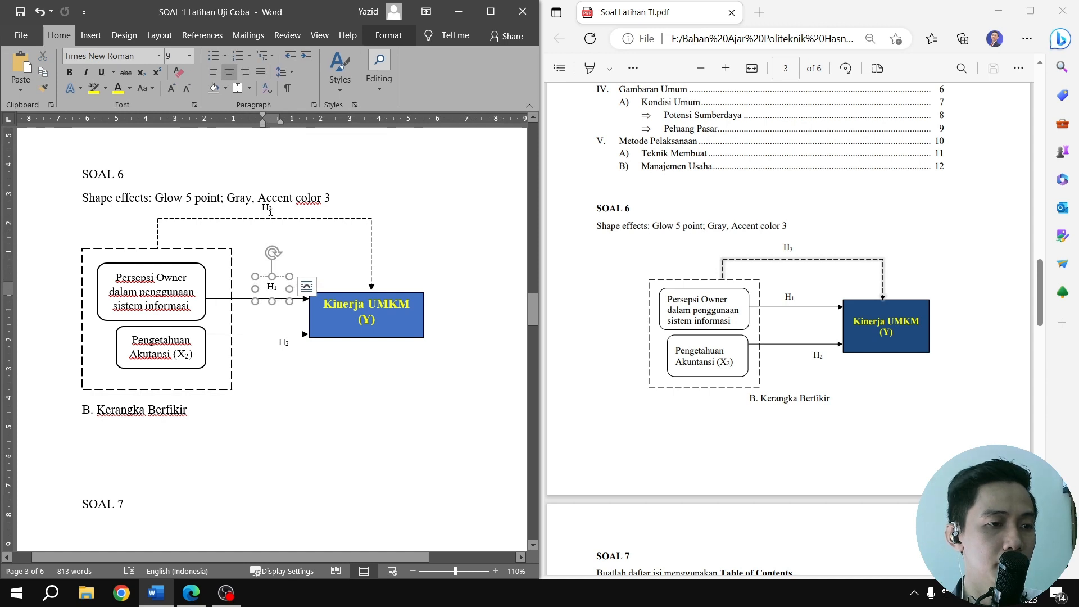
pyautogui.click(369, 302)
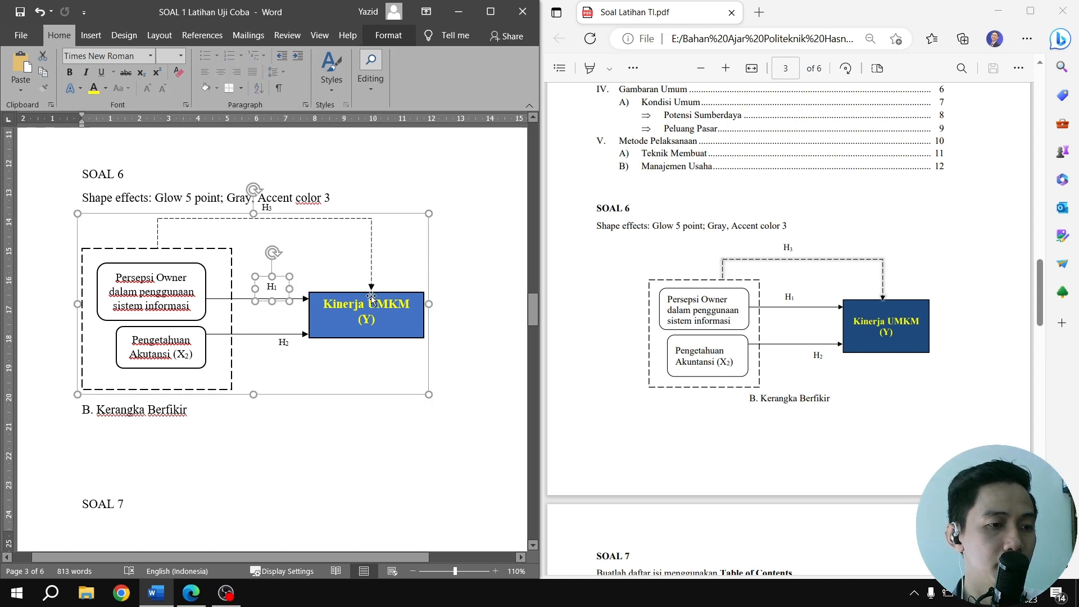
pyautogui.rightClick(372, 297)
pyautogui.moveTo(416, 384)
pyautogui.click(523, 395)
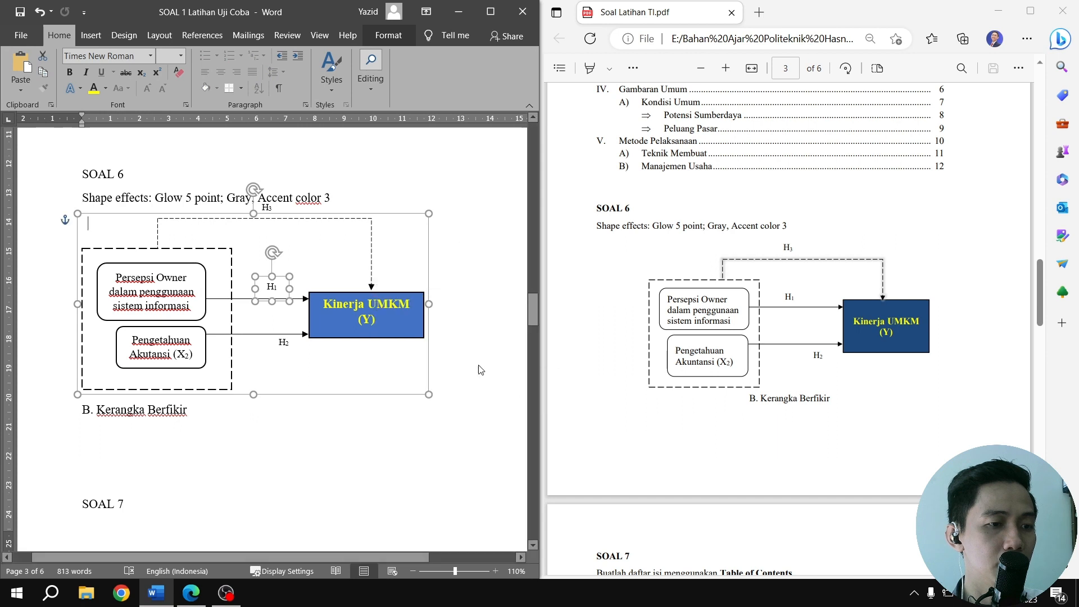
# Group the H2 label below the lower arrow with the diagram
pyautogui.click(287, 347)
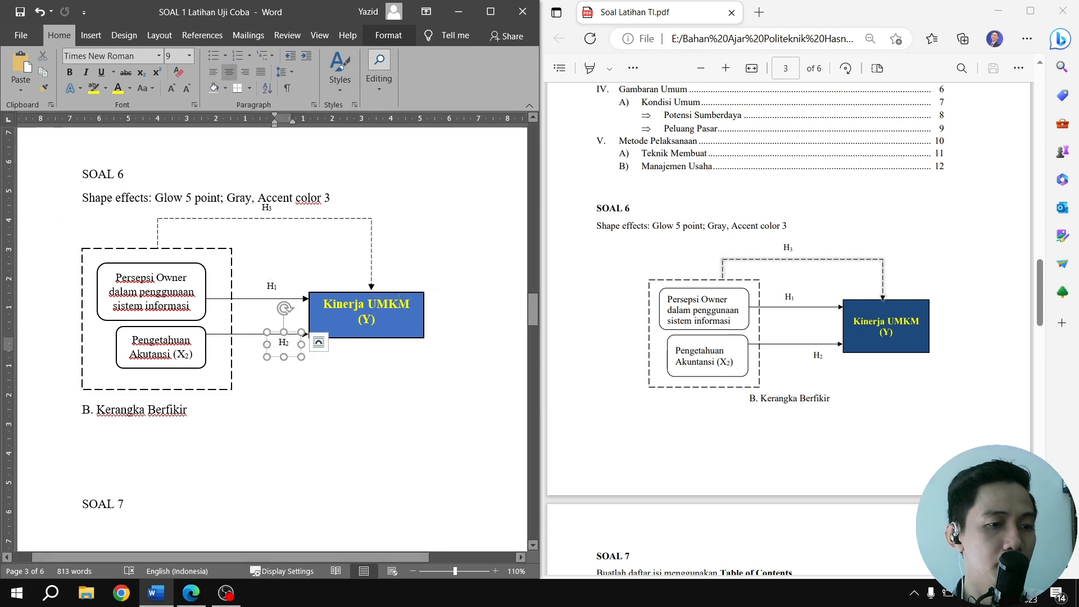
pyautogui.keyDown('ctrl'); pyautogui.click(399, 300); pyautogui.keyUp('ctrl')
pyautogui.rightClick(401, 295)
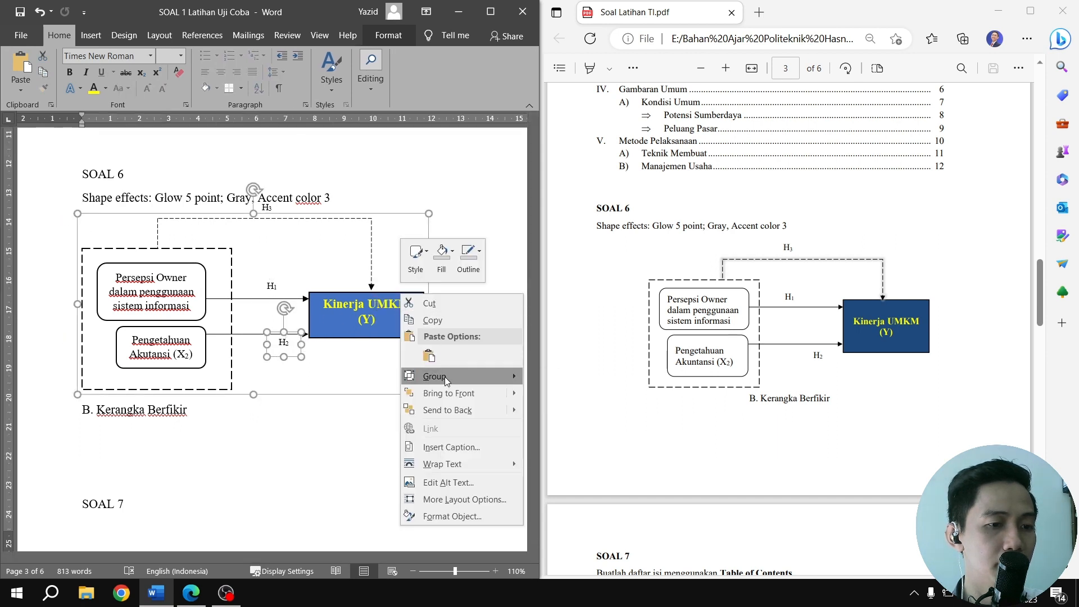
pyautogui.moveTo(518, 377)
pyautogui.click(567, 376)
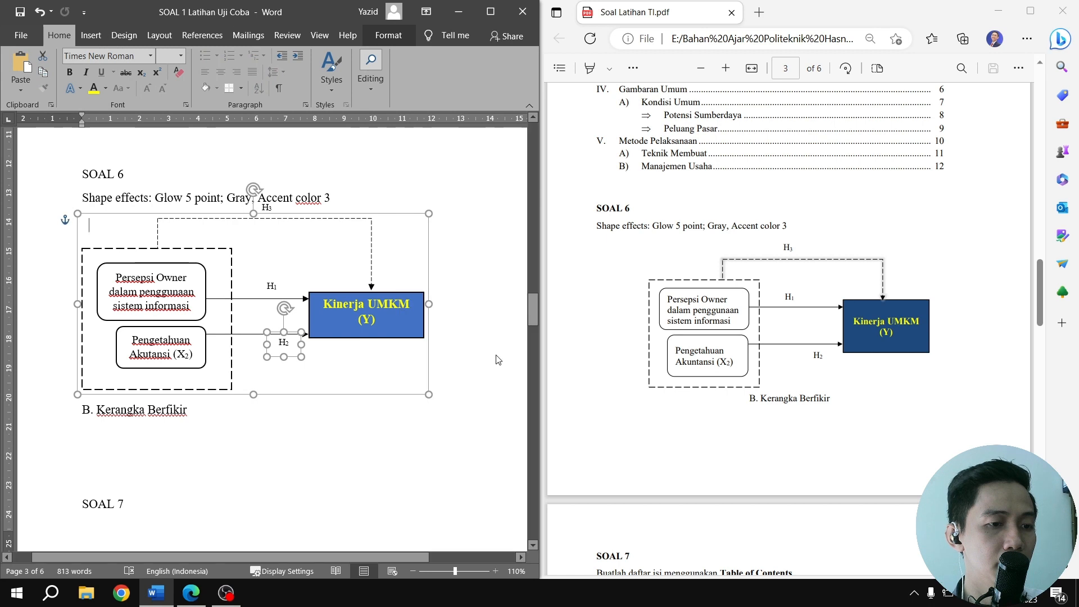
# Group the H3 label above the dashed connector with the diagram
pyautogui.click(269, 207)
pyautogui.click(359, 222)
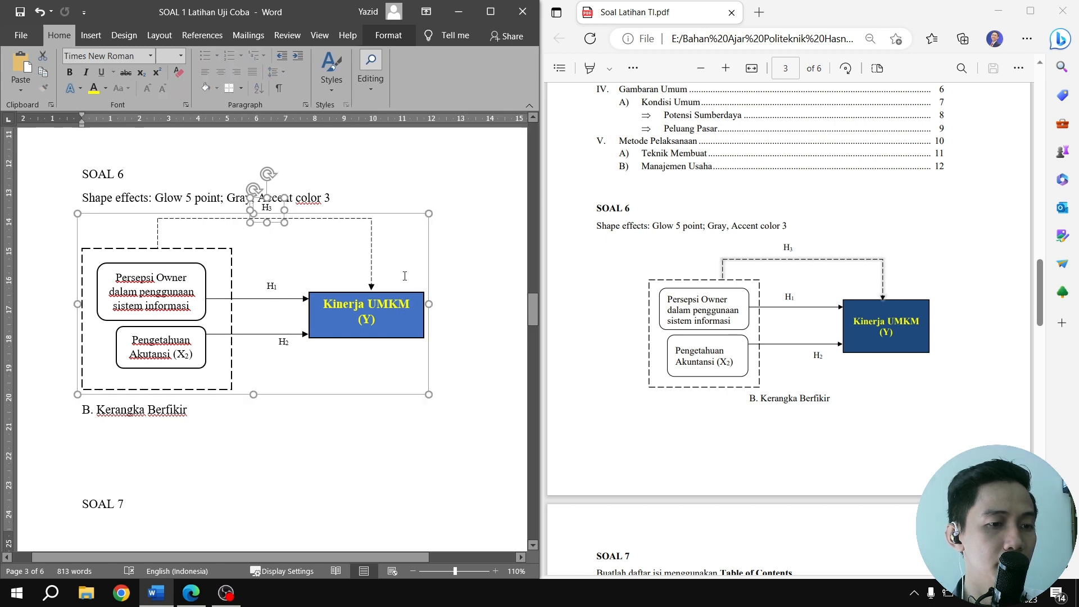
pyautogui.rightClick(376, 271)
pyautogui.moveTo(450, 349)
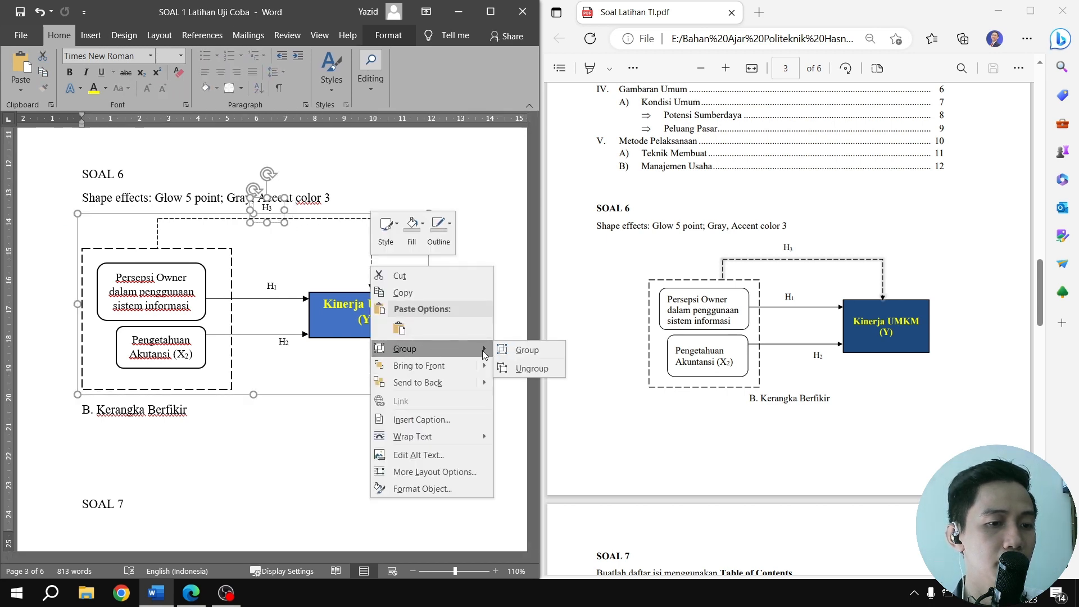
pyautogui.click(525, 350)
# Try In Line with Text wrapping on the grouped diagram after nudging it slightly down, and undo the wrapping change
pyautogui.moveTo(371, 290)
pyautogui.mouseDown()
pyautogui.moveTo(416, 320)
pyautogui.moveTo(374, 296)
pyautogui.mouseUp()
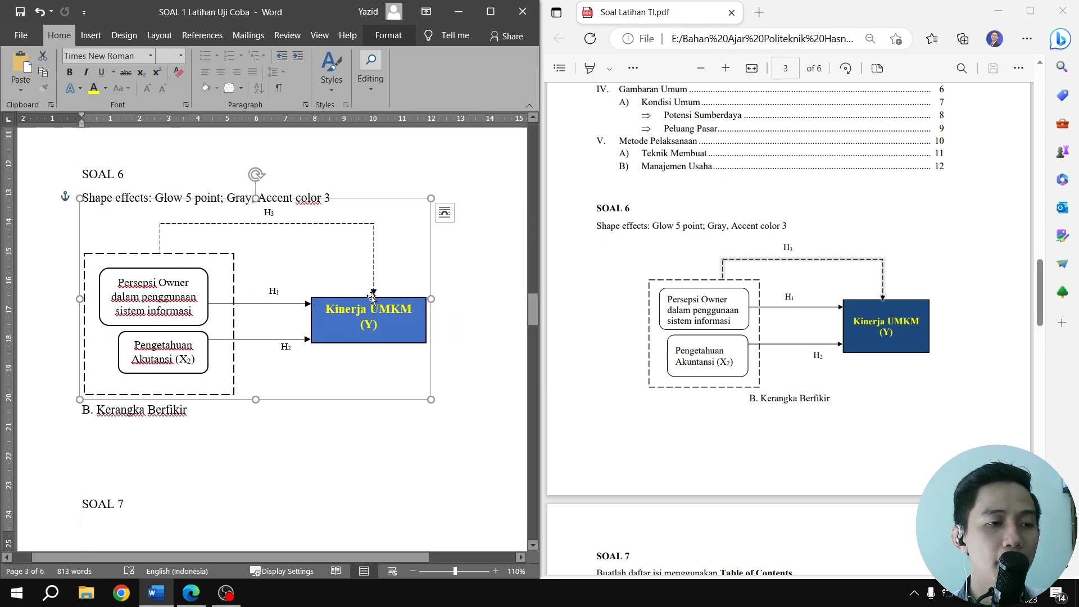
pyautogui.click(384, 44)
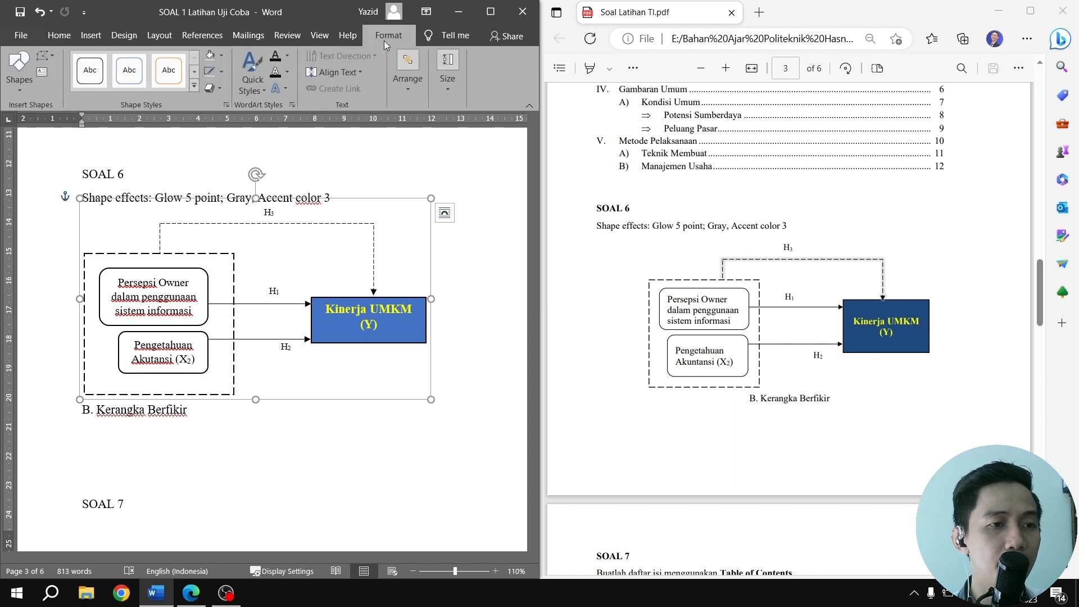
pyautogui.click(336, 73)
pyautogui.click(337, 73)
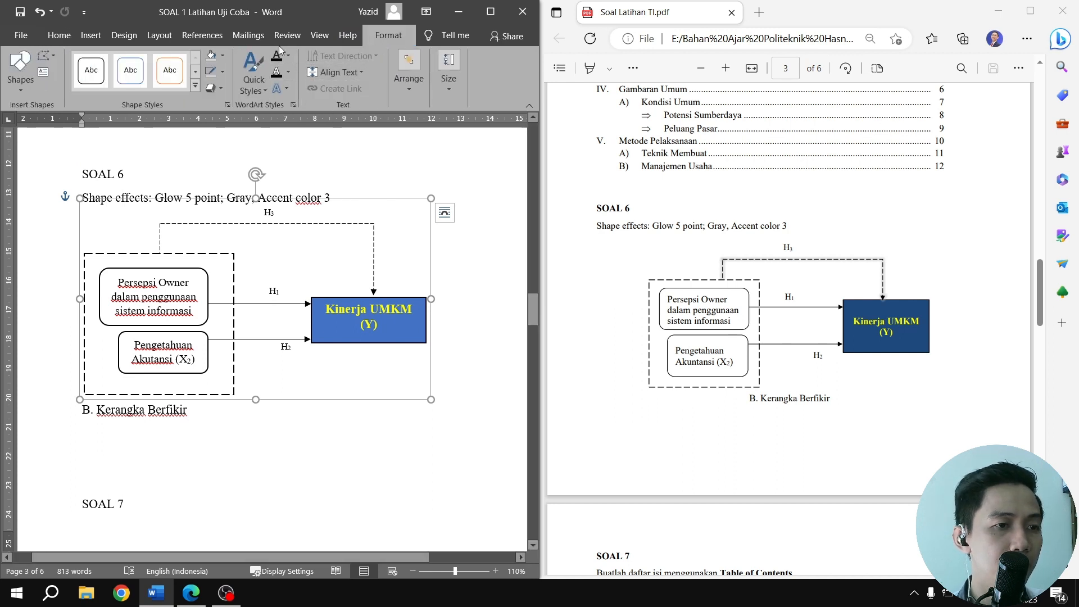
pyautogui.click(412, 84)
pyautogui.click(446, 84)
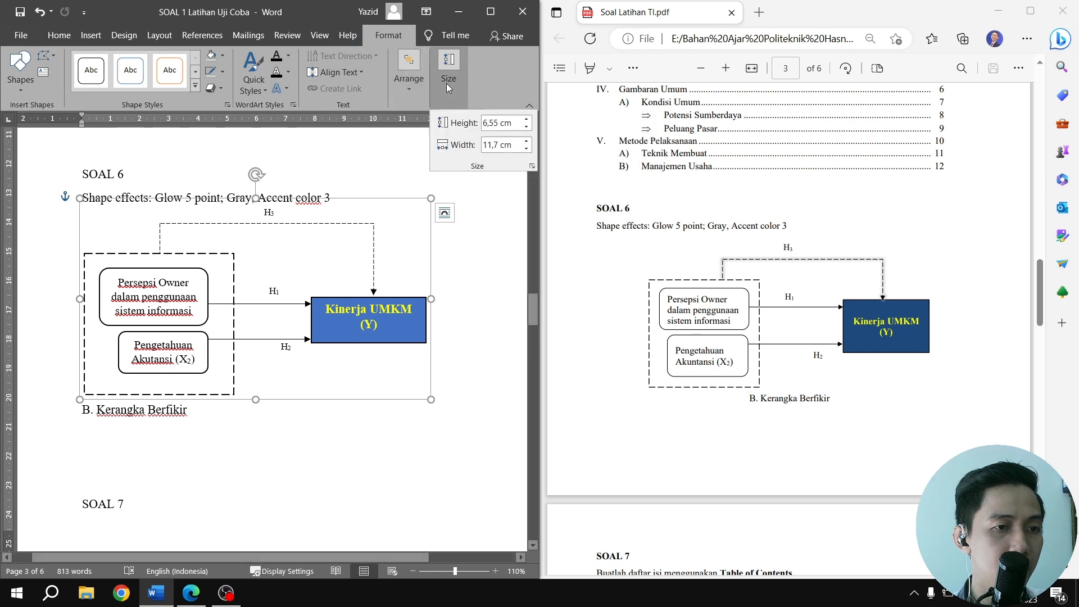
pyautogui.click(414, 83)
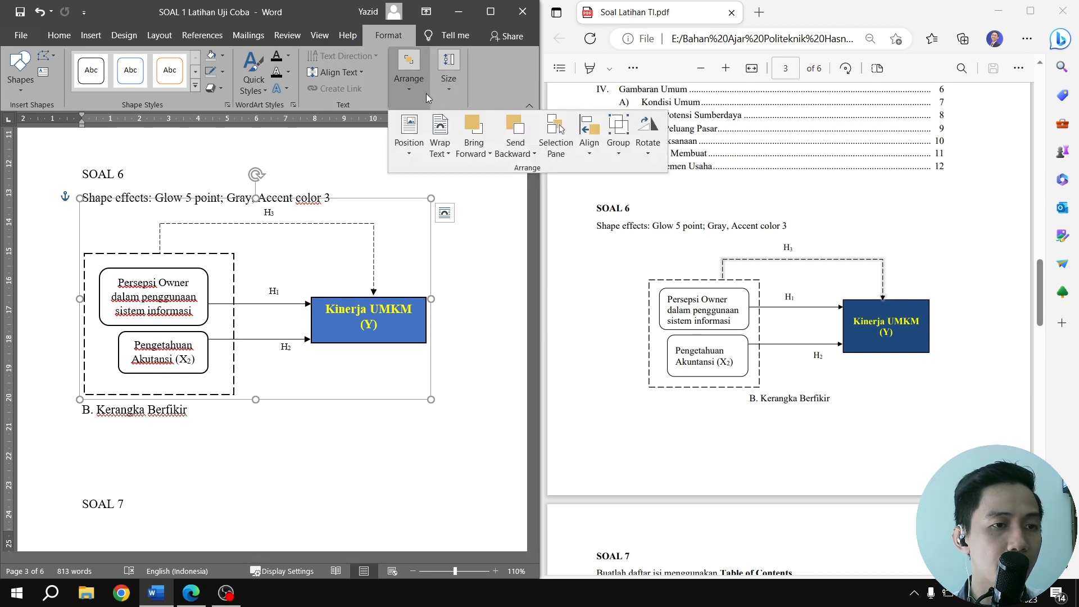
pyautogui.click(444, 147)
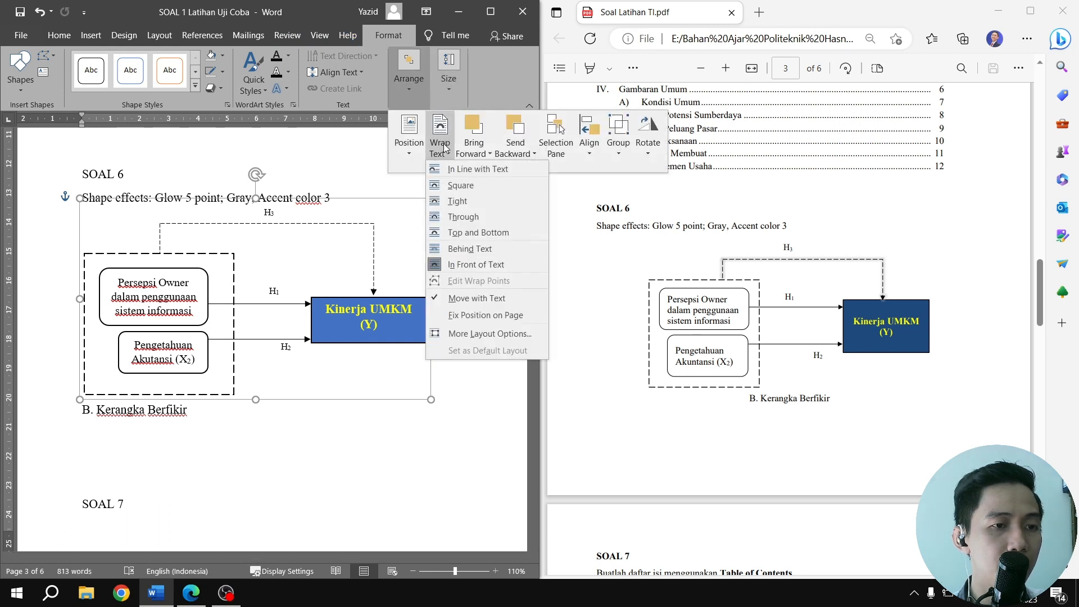
pyautogui.click(457, 172)
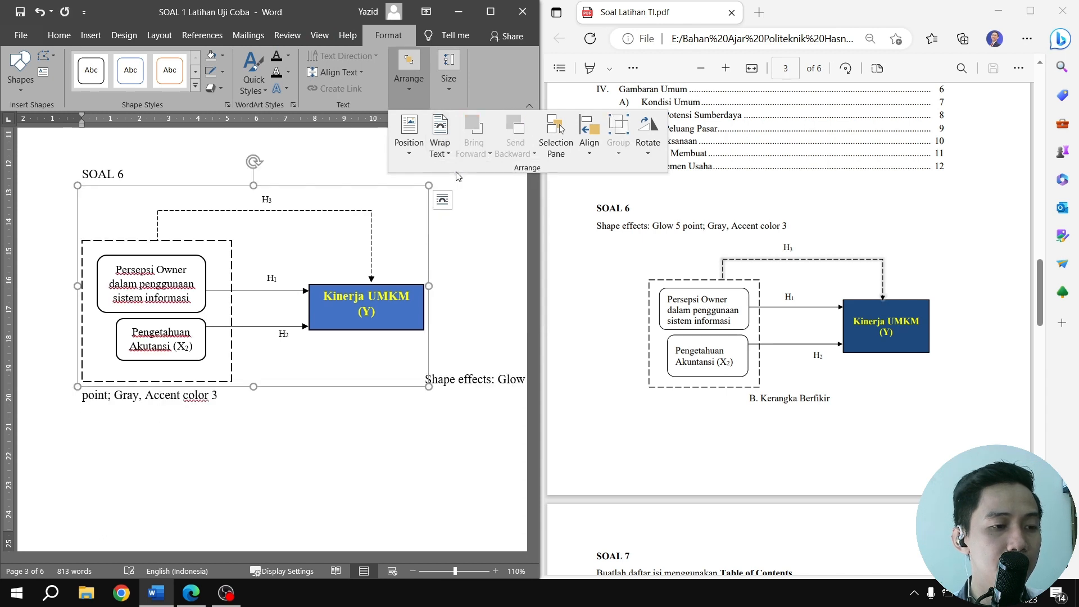
pyautogui.click(237, 314)
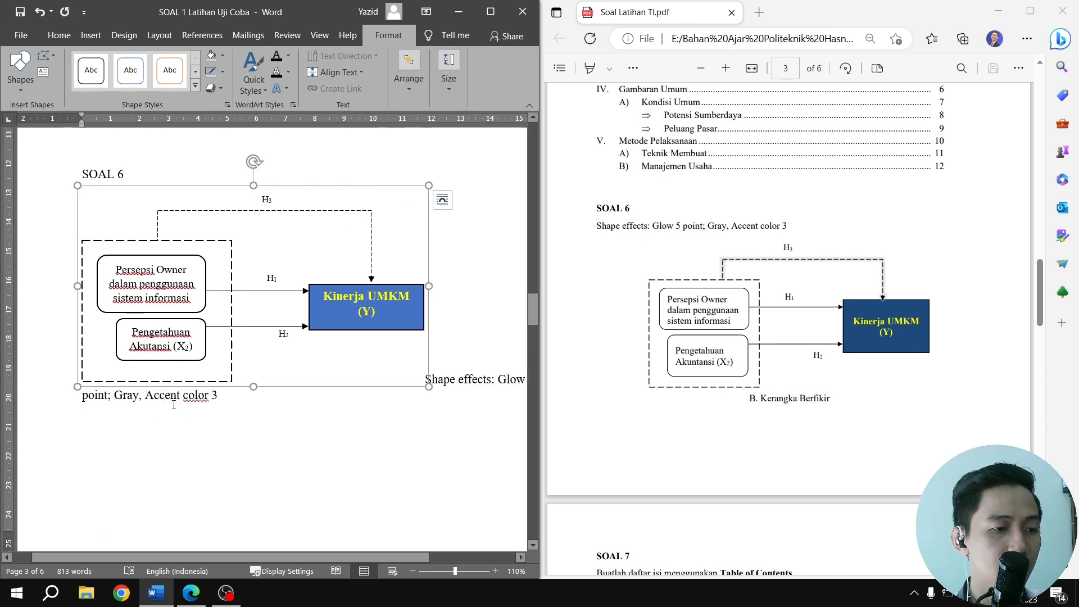
pyautogui.hotkey('ctrl', 'z')
# Move the grouped diagram down below the Shape effects line and set its text wrapping to In Line with Text
pyautogui.moveTo(212, 293); pyautogui.dragTo(210, 326)
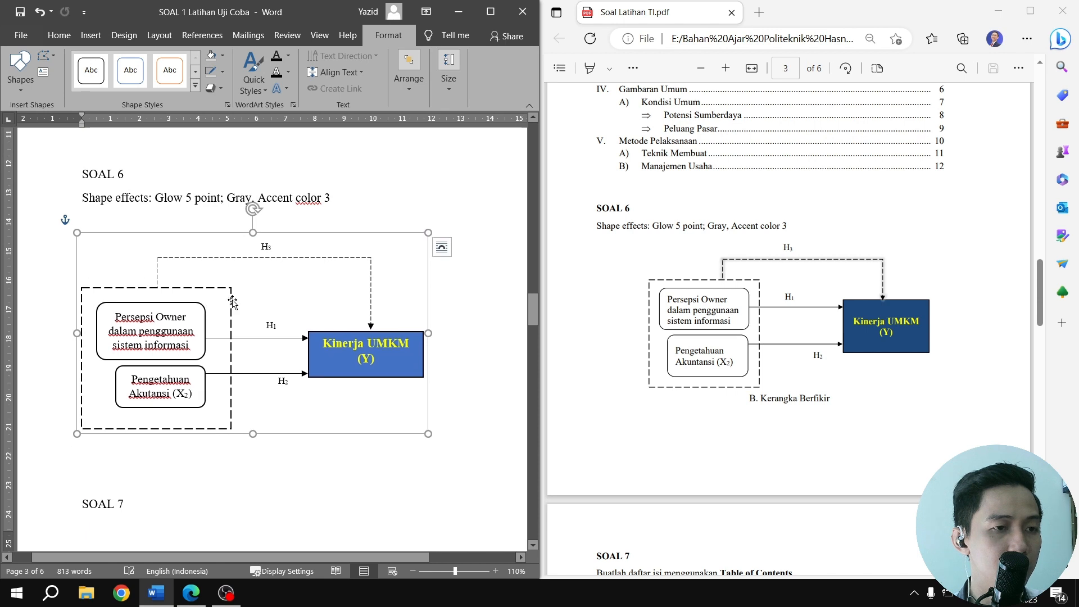
pyautogui.click(408, 78)
pyautogui.click(440, 145)
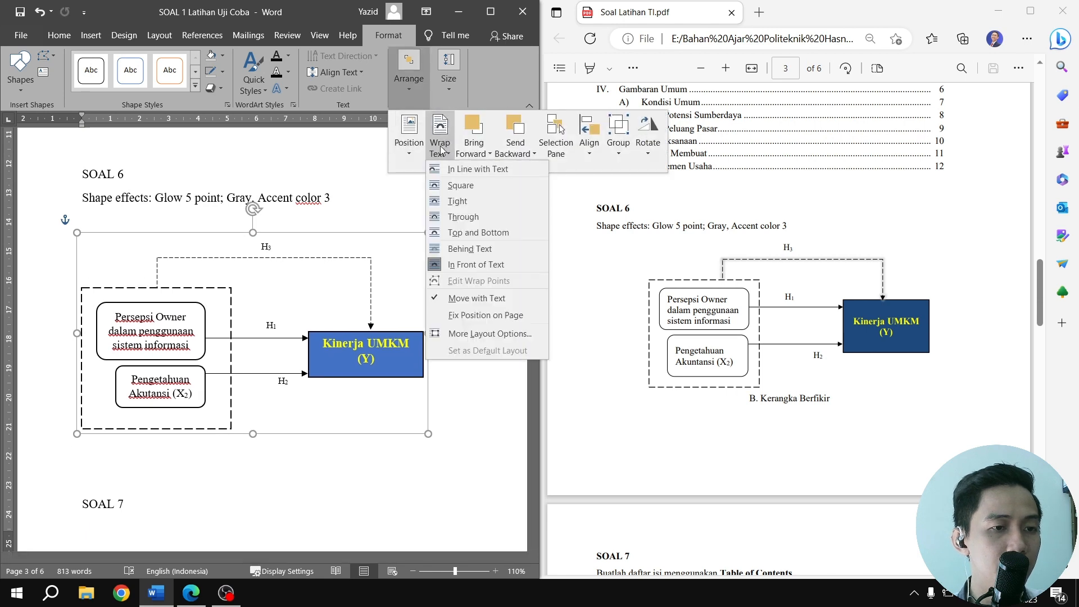
pyautogui.click(460, 169)
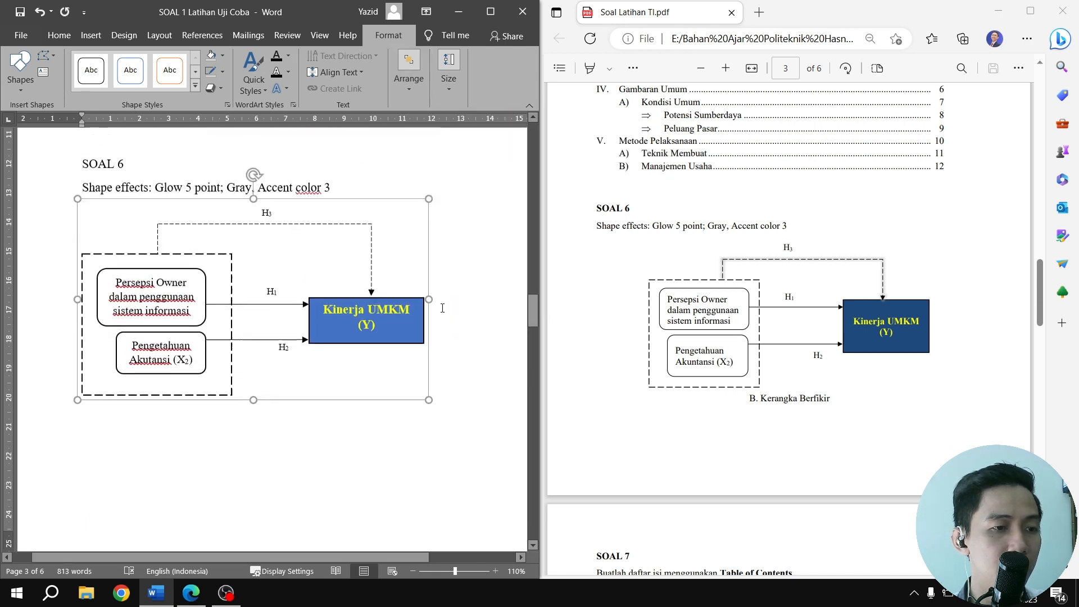
# Delete the empty lines between the diagram and the B. Kerangka Berfikir caption
pyautogui.click(135, 424)
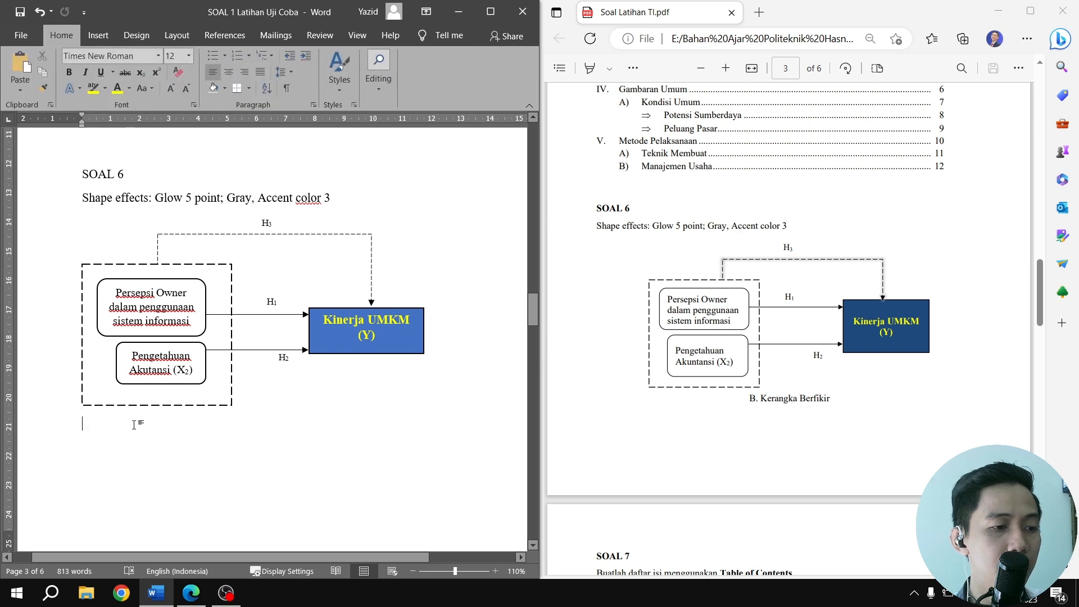
pyautogui.press('Delete')
pyautogui.press('Delete')
pyautogui.press('Delete')
pyautogui.press('Delete')
pyautogui.press('Delete')
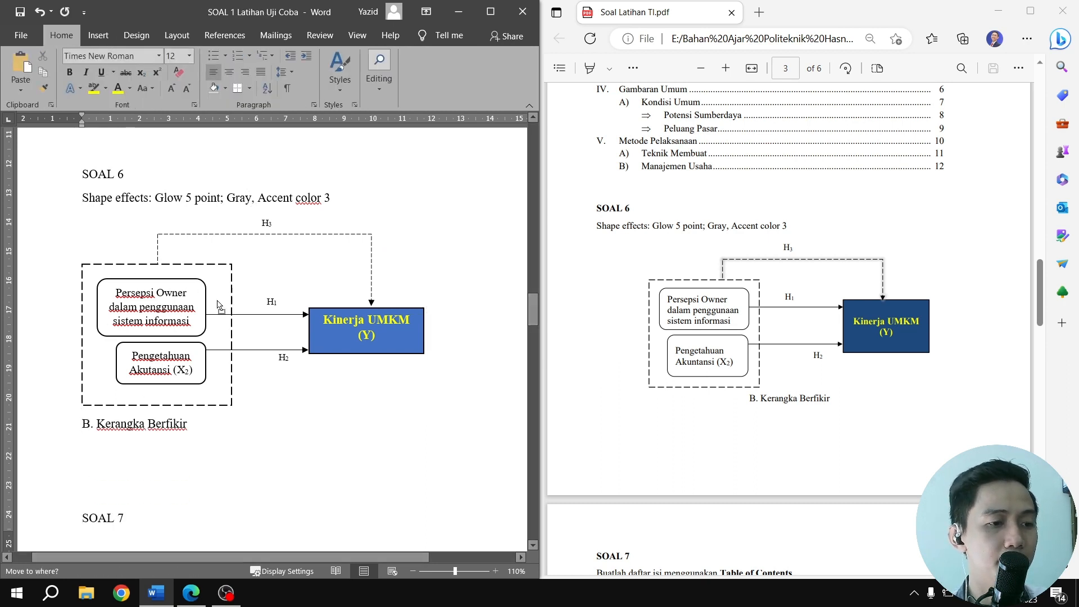
# Center the paragraph that holds the SOAL 6 diagram
pyautogui.click(301, 277)
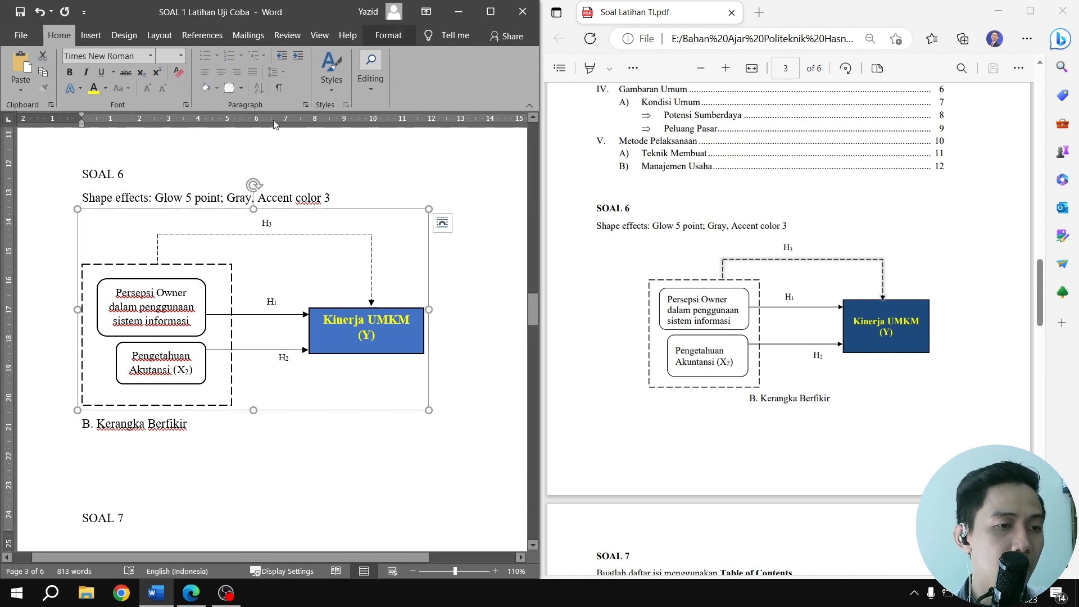
pyautogui.click(430, 333)
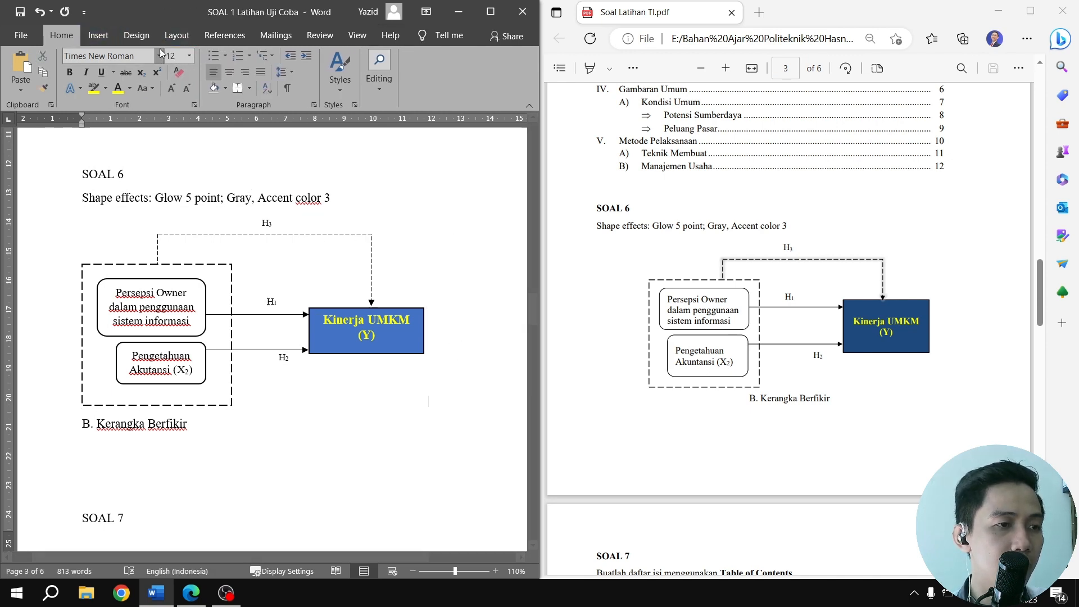
pyautogui.click(229, 72)
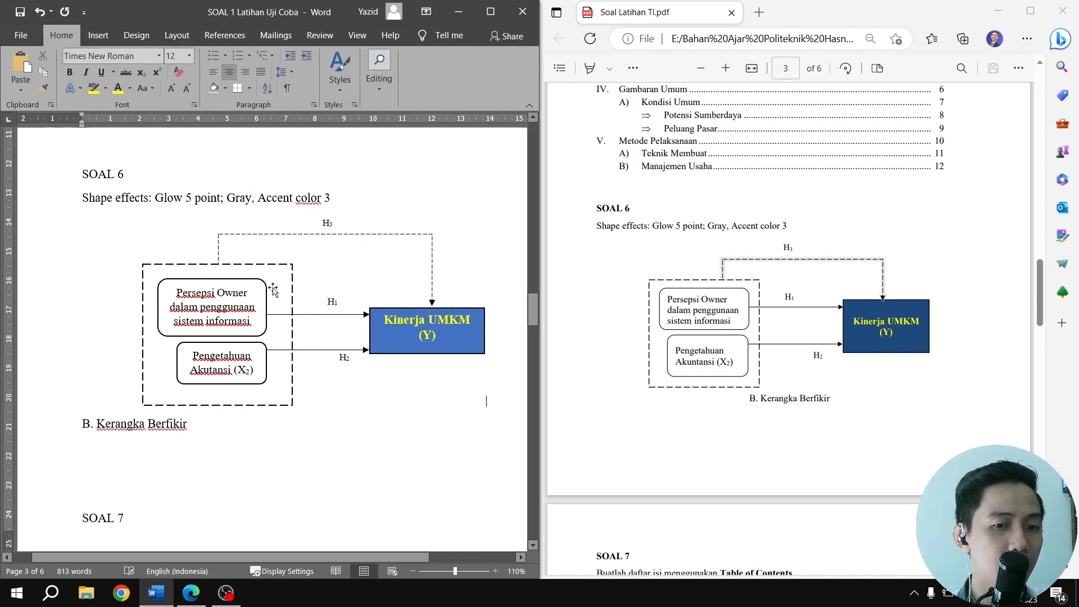
# Center the B. Kerangka Berfikir caption below the SOAL 6 diagram
pyautogui.click(203, 428)
pyautogui.hotkey('ctrl', 'e')
pyautogui.scroll(-1, 292, 428)
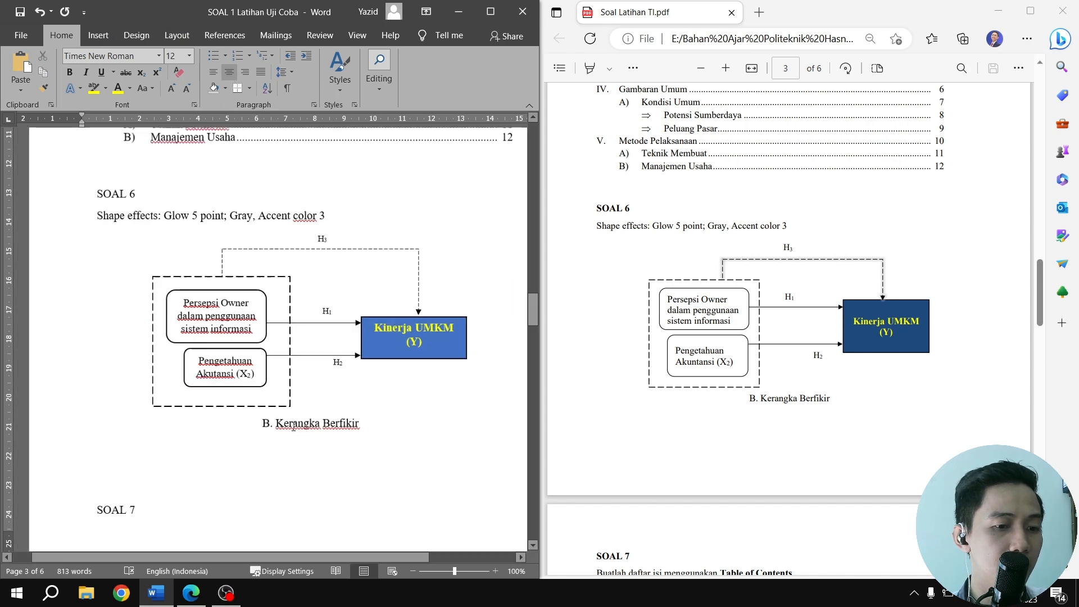
pyautogui.scroll(1, 292, 428)
pyautogui.scroll(-1, 281, 362)
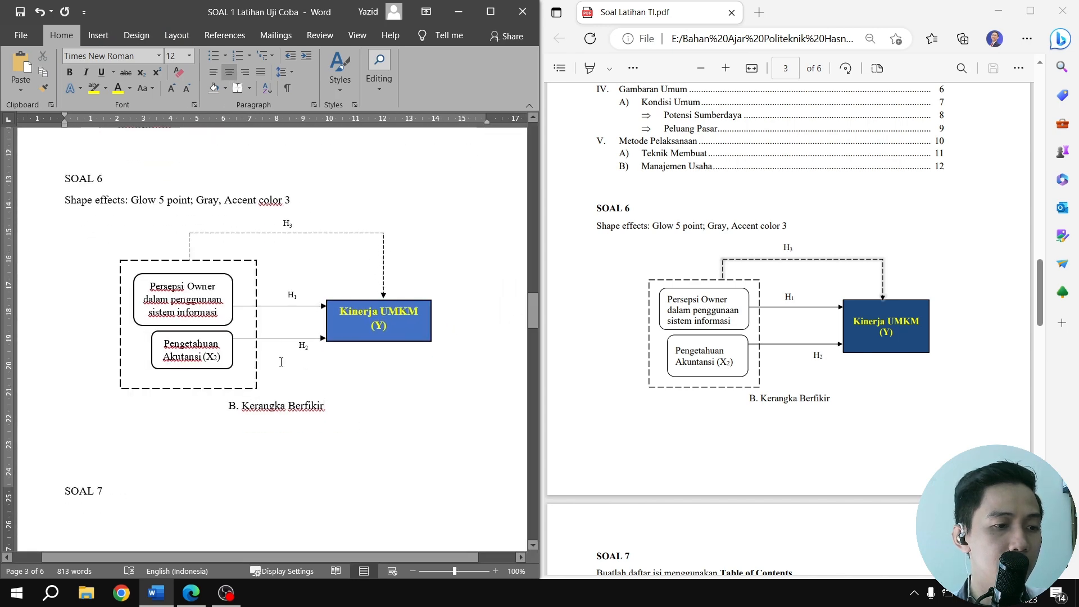
pyautogui.scroll(-1, 281, 360)
pyautogui.scroll(1, 291, 288)
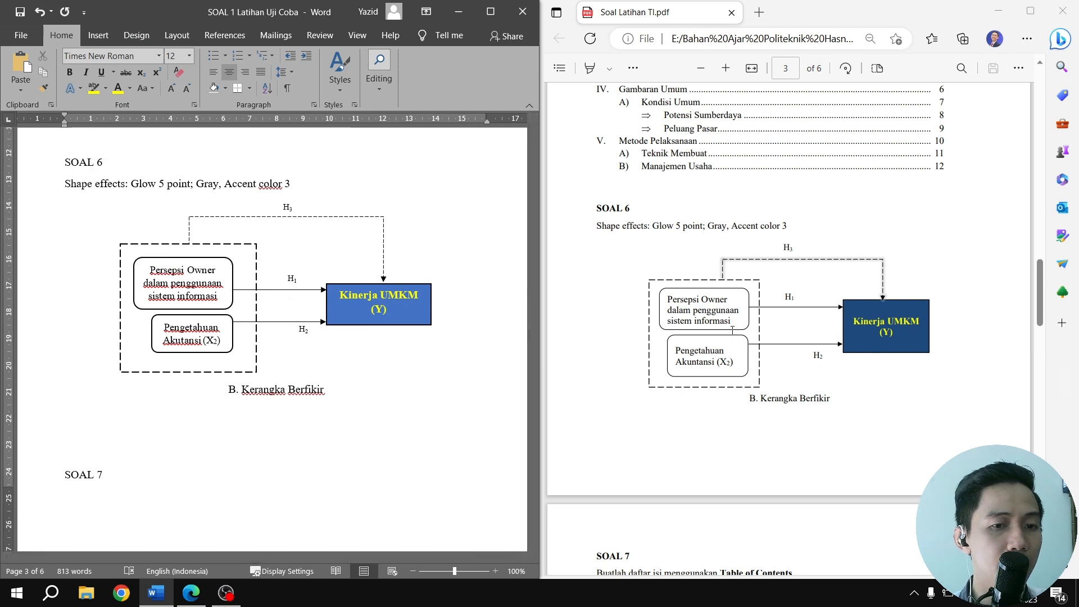
# Insert an empty line above SOAL 7 to push that heading onto the following page
pyautogui.scroll(-3, 113, 323)
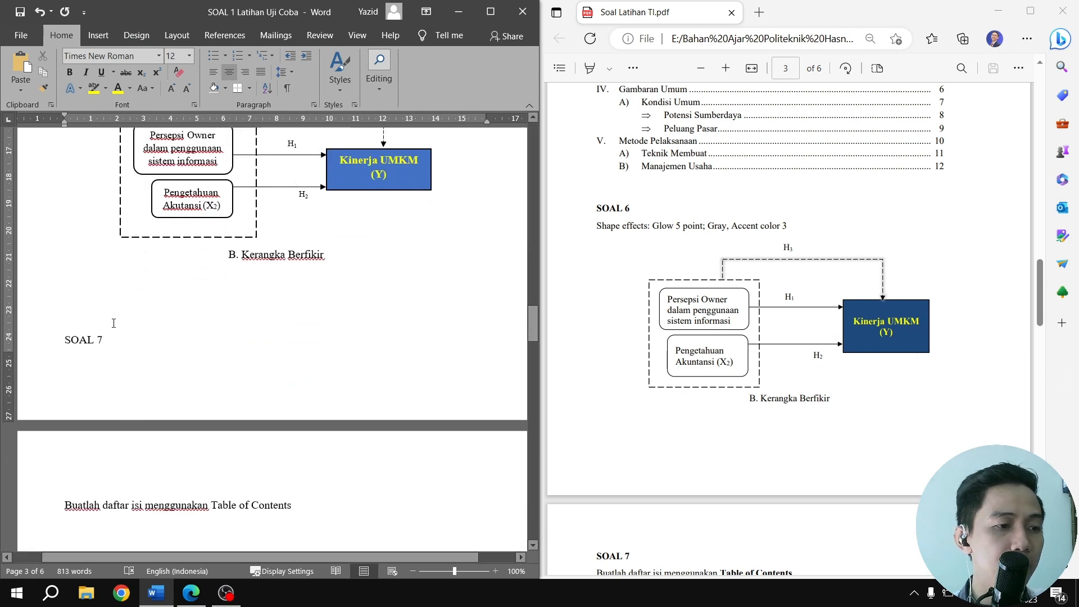
pyautogui.click(115, 319)
pyautogui.press('Return')
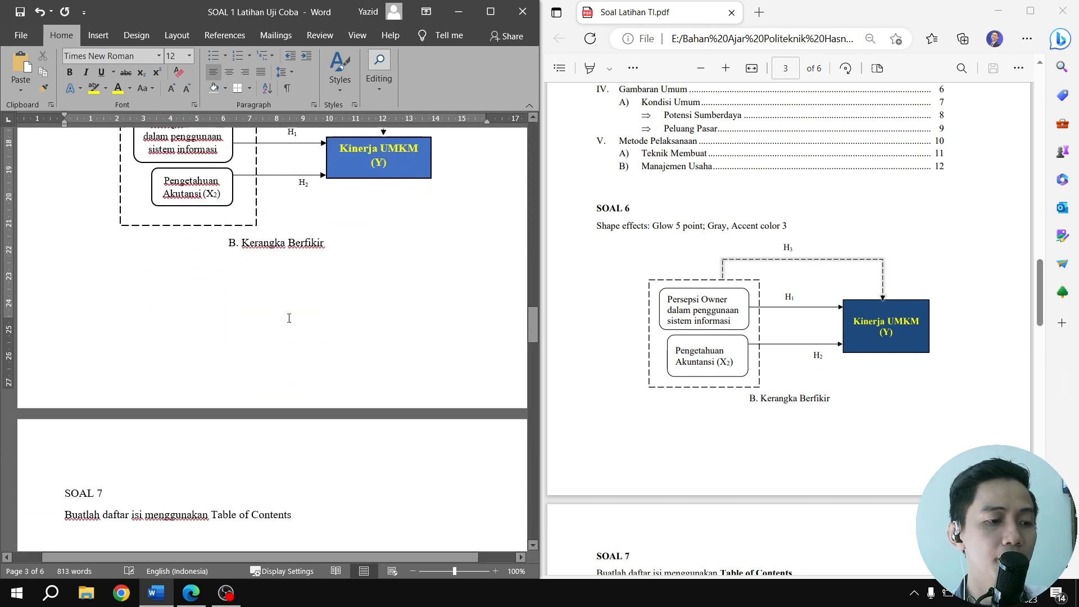
# Add a centered, bold DAFTAR ISI heading on the empty line below the SOAL 7 Table of Contents instruction
pyautogui.scroll(-2, 303, 293)
pyautogui.scroll(-3, 315, 286)
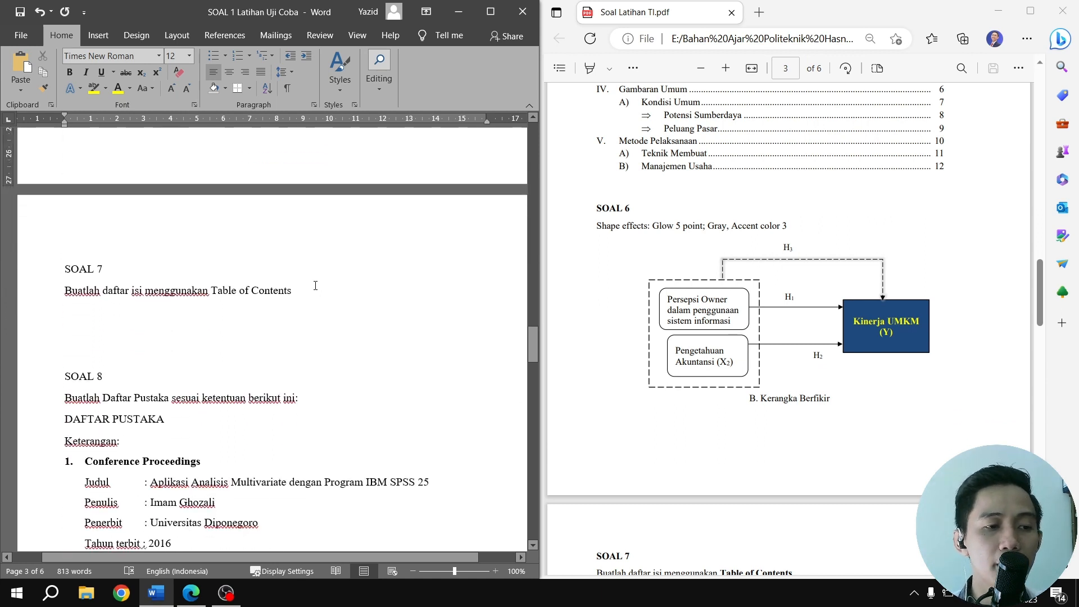
pyautogui.scroll(-8, 678, 268)
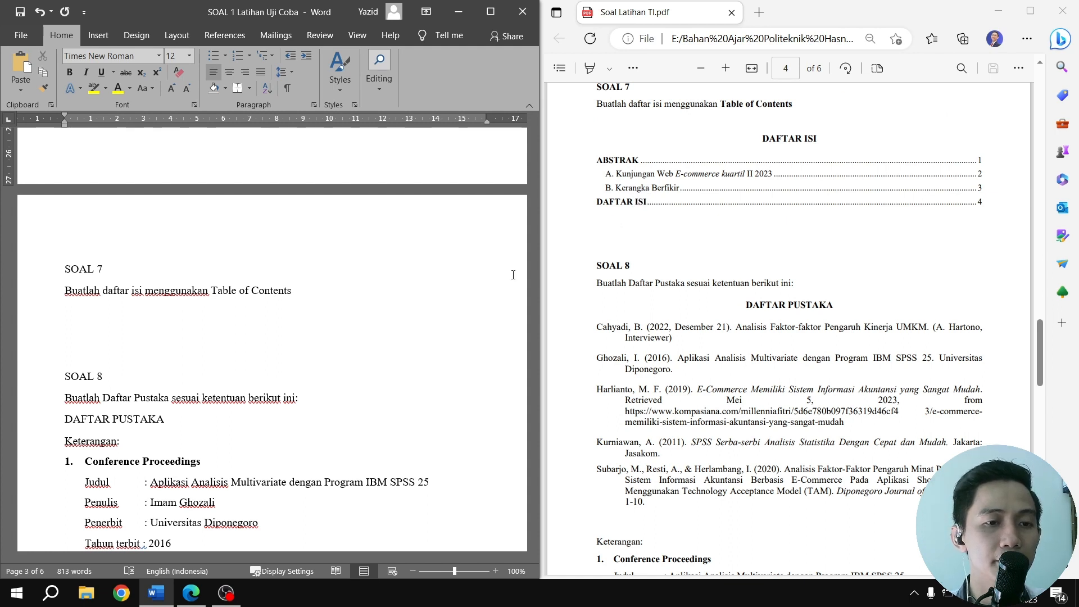
pyautogui.scroll(1, 437, 329)
pyautogui.click(130, 357)
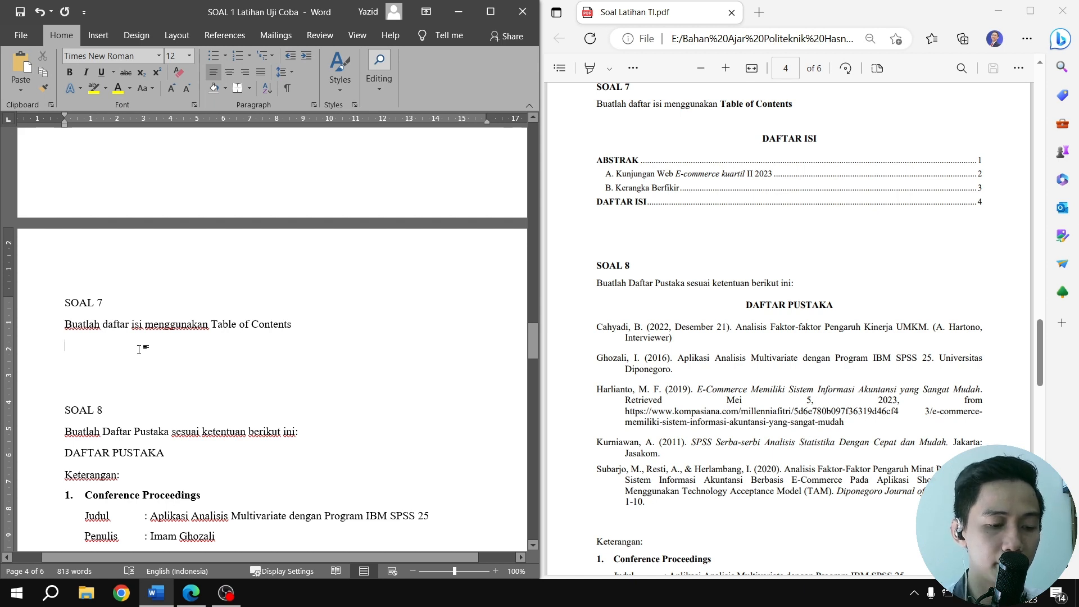
pyautogui.write('DAFTAR ISI')
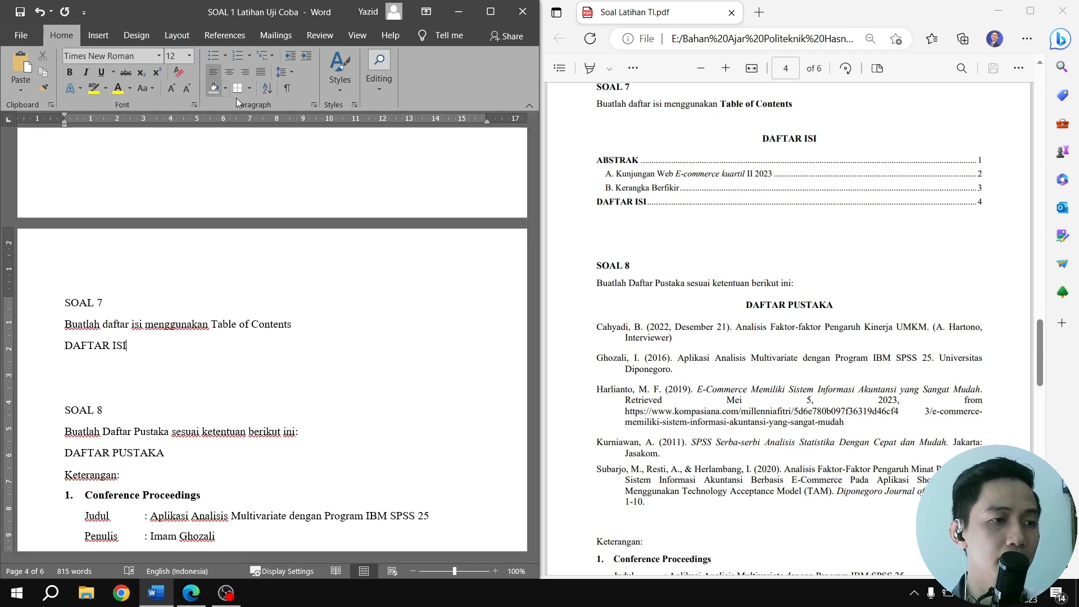
pyautogui.click(230, 74)
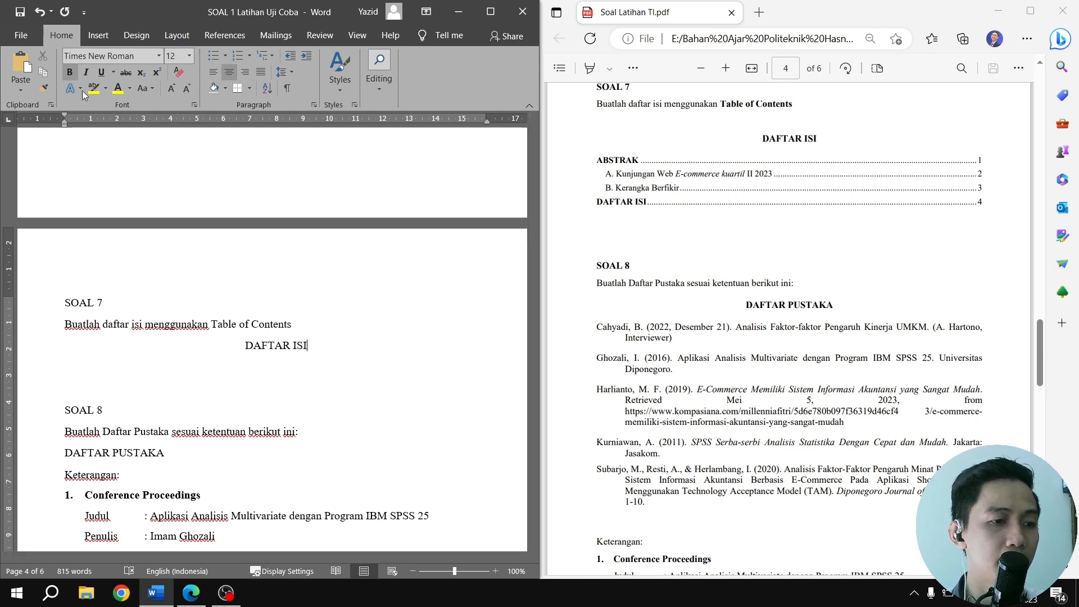
pyautogui.moveTo(245, 346); pyautogui.dragTo(311, 343)
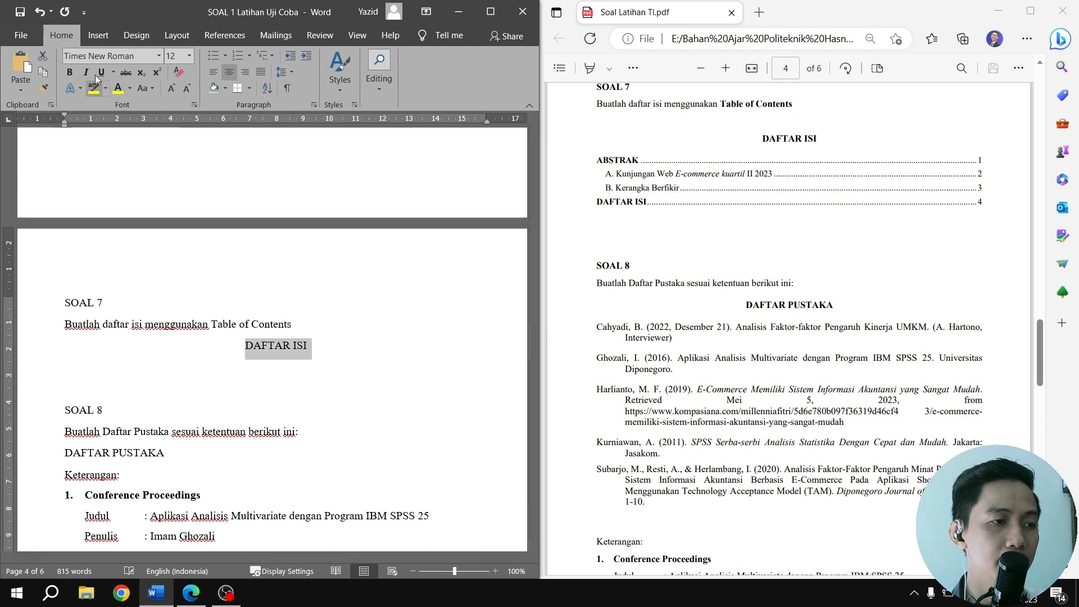
pyautogui.click(70, 72)
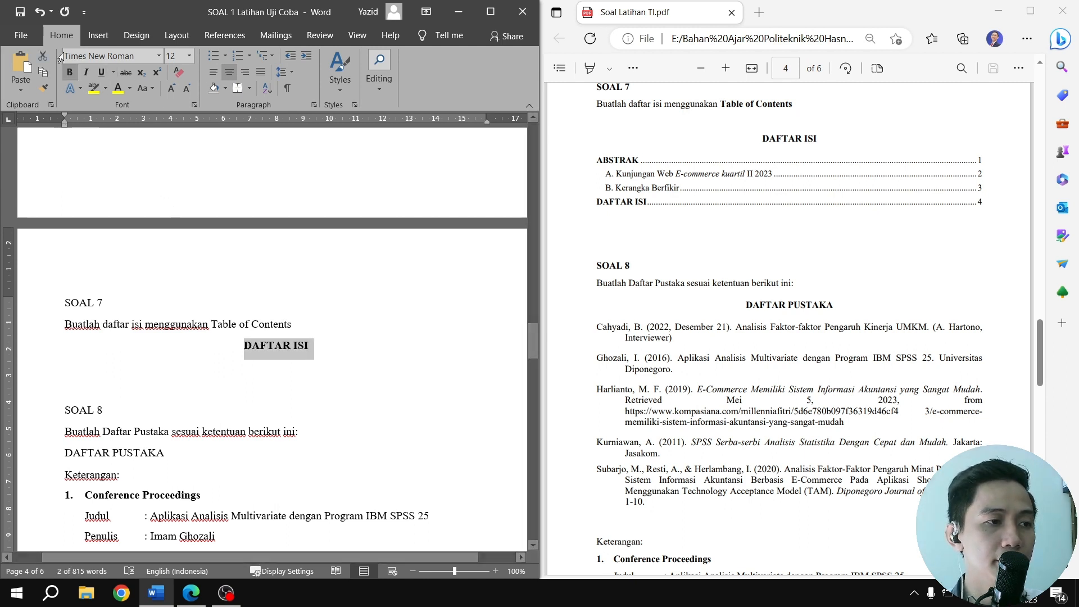
# Mark the ABSTRAK heading in SOAL 2 as a Level 1 entry for the table of contents
pyautogui.click(114, 37)
pyautogui.click(133, 35)
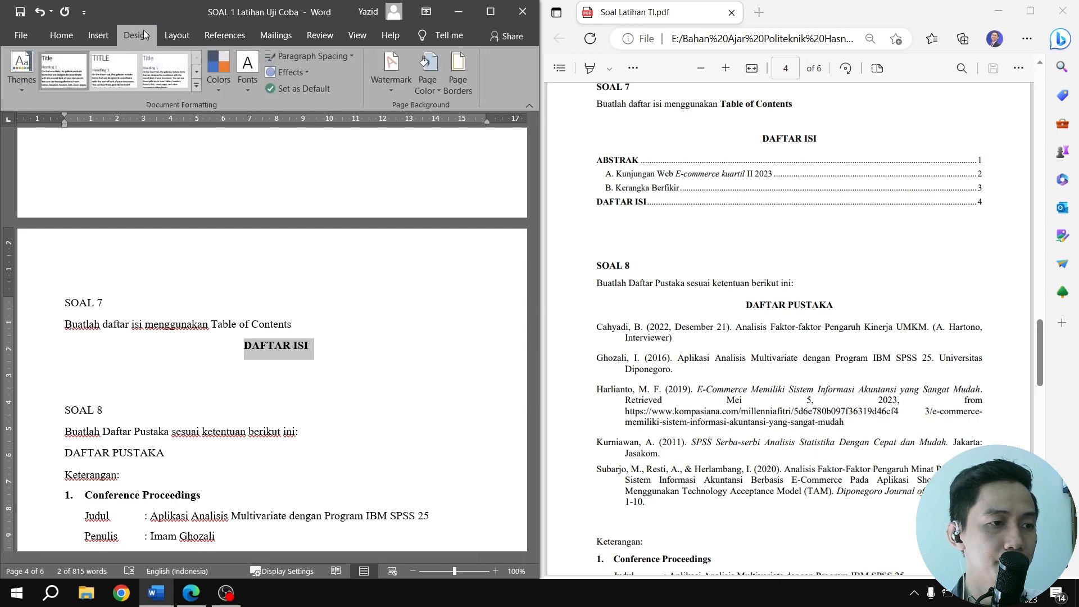
pyautogui.click(176, 35)
pyautogui.scroll(20, 273, 308)
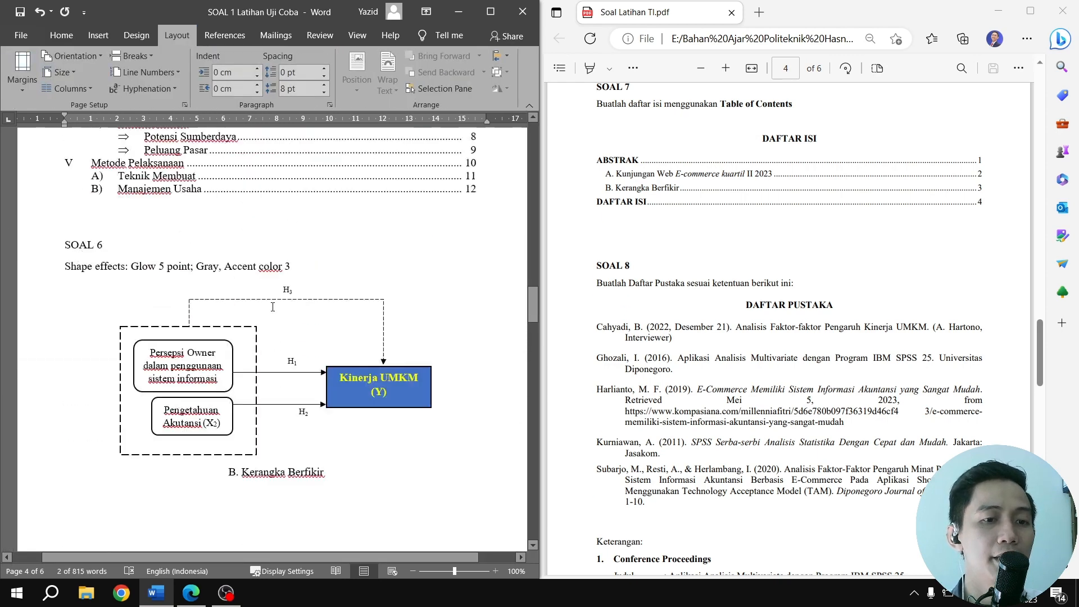
pyautogui.scroll(10, 273, 307)
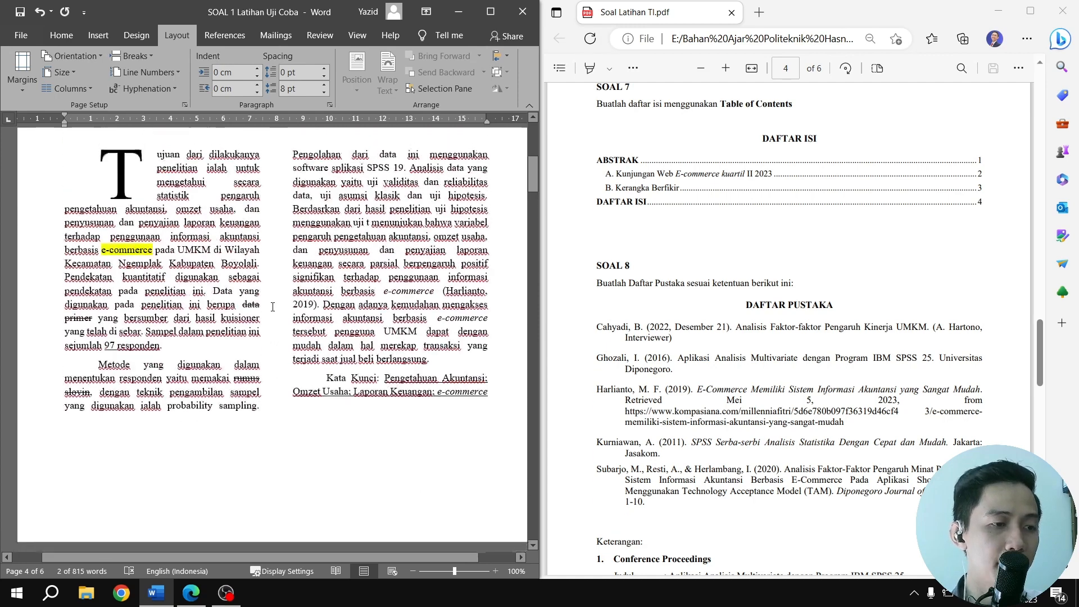
pyautogui.moveTo(251, 384); pyautogui.dragTo(311, 388)
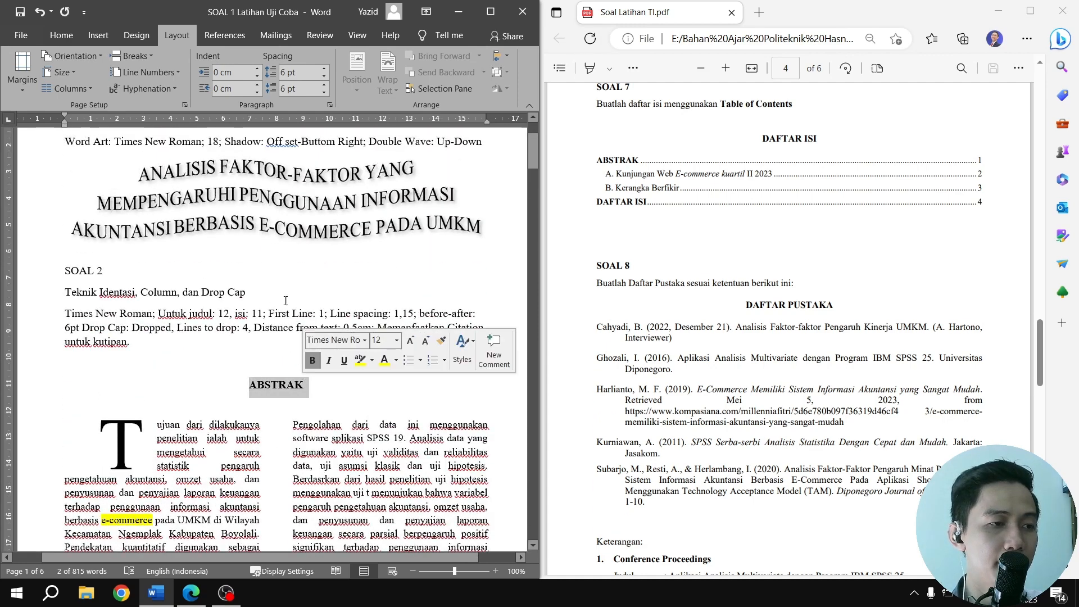
pyautogui.click(95, 37)
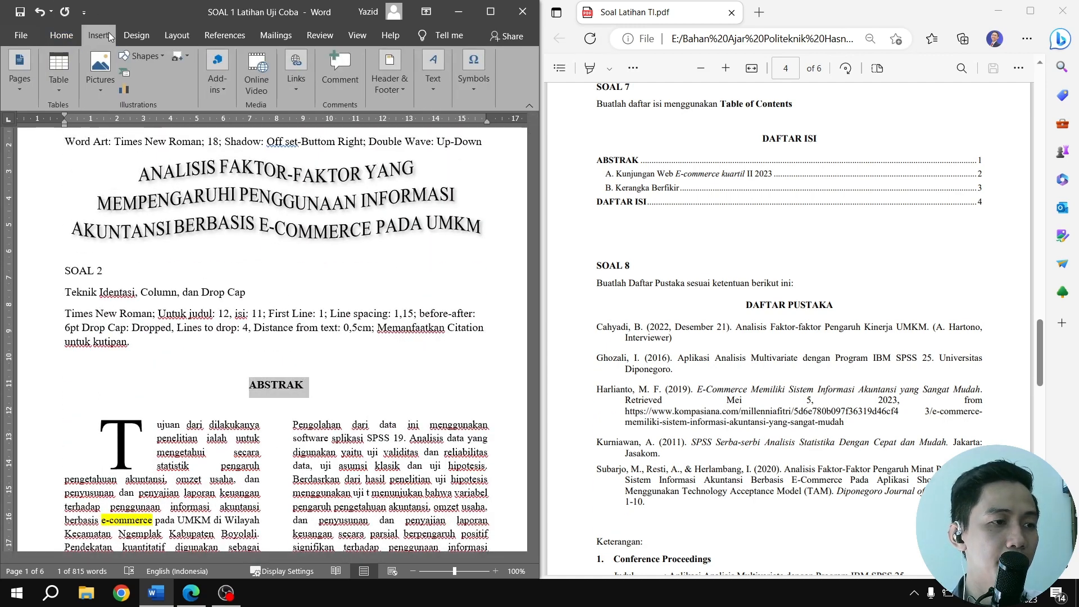
pyautogui.click(137, 38)
pyautogui.click(179, 40)
pyautogui.click(223, 37)
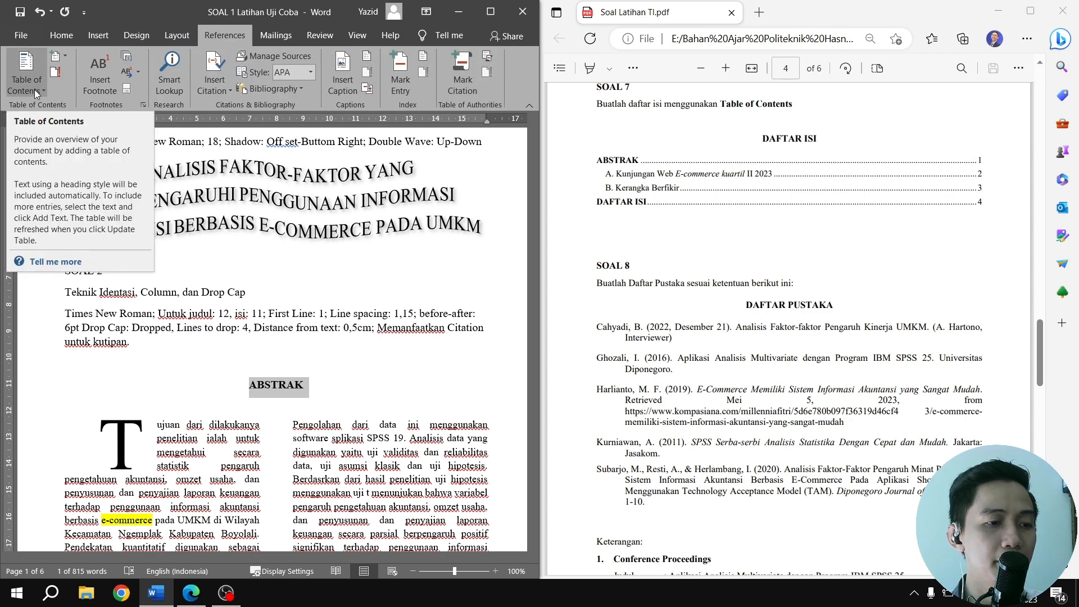
pyautogui.click(34, 91)
pyautogui.click(63, 57)
pyautogui.click(65, 56)
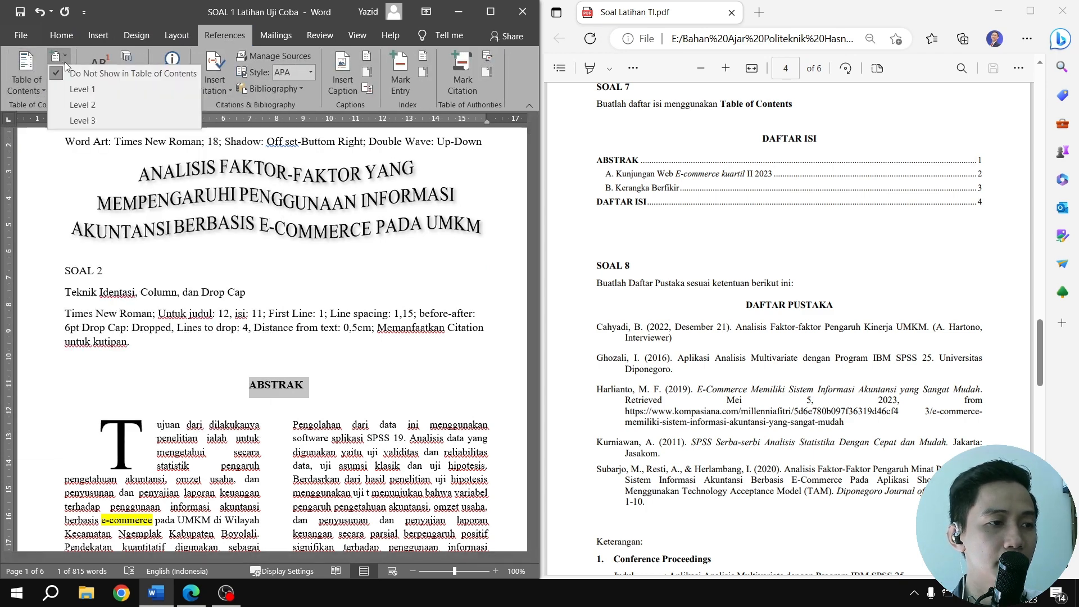
pyautogui.click(83, 88)
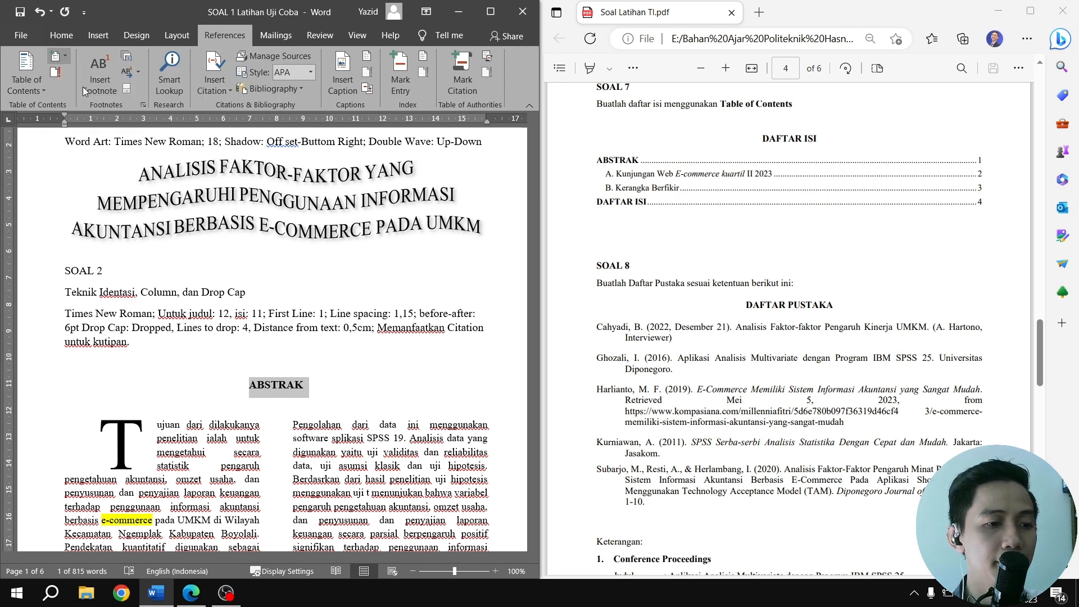
# Center the ABSTRAK heading and set its font color to Automatic
pyautogui.click(61, 34)
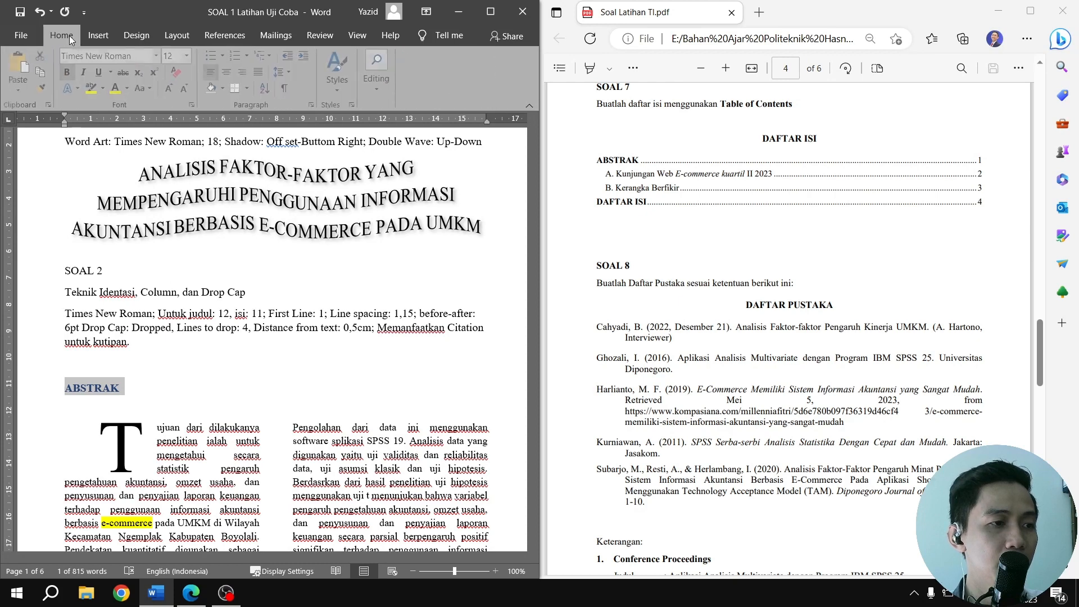
pyautogui.click(229, 72)
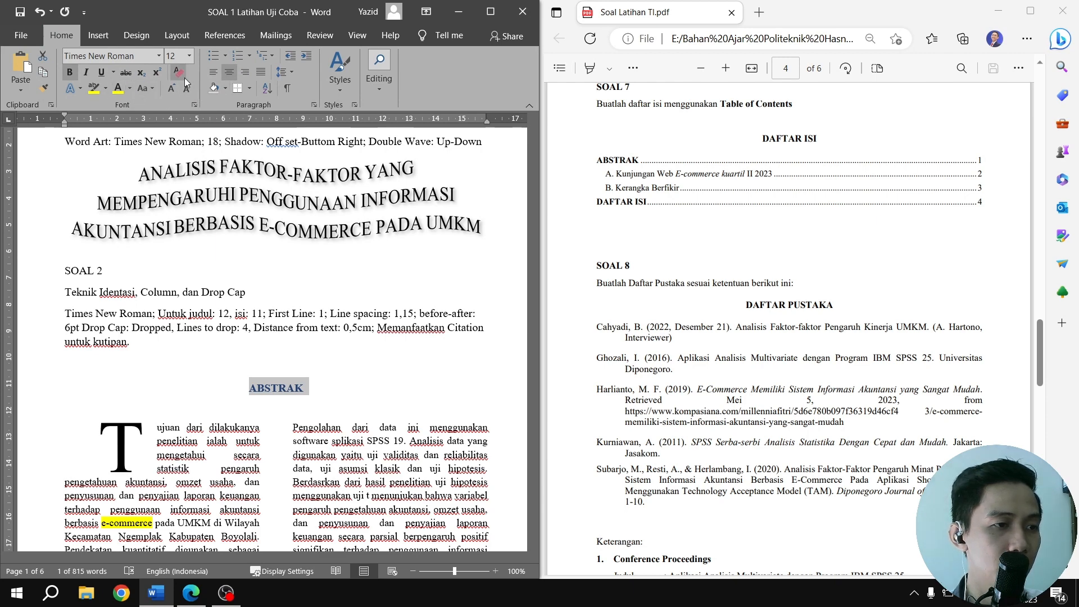
pyautogui.click(130, 89)
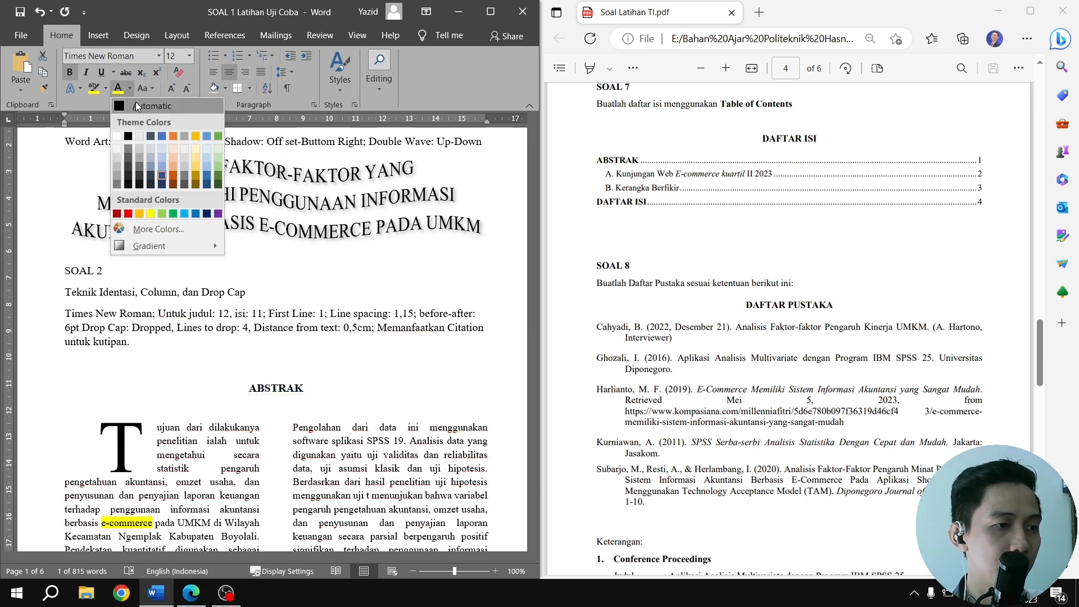
pyautogui.click(136, 102)
# Mark the SOAL 3 table caption Kunjungan Web E-commerce kuartil II 2023 as a Level 2 entry for the table of contents
pyautogui.scroll(-4, 309, 304)
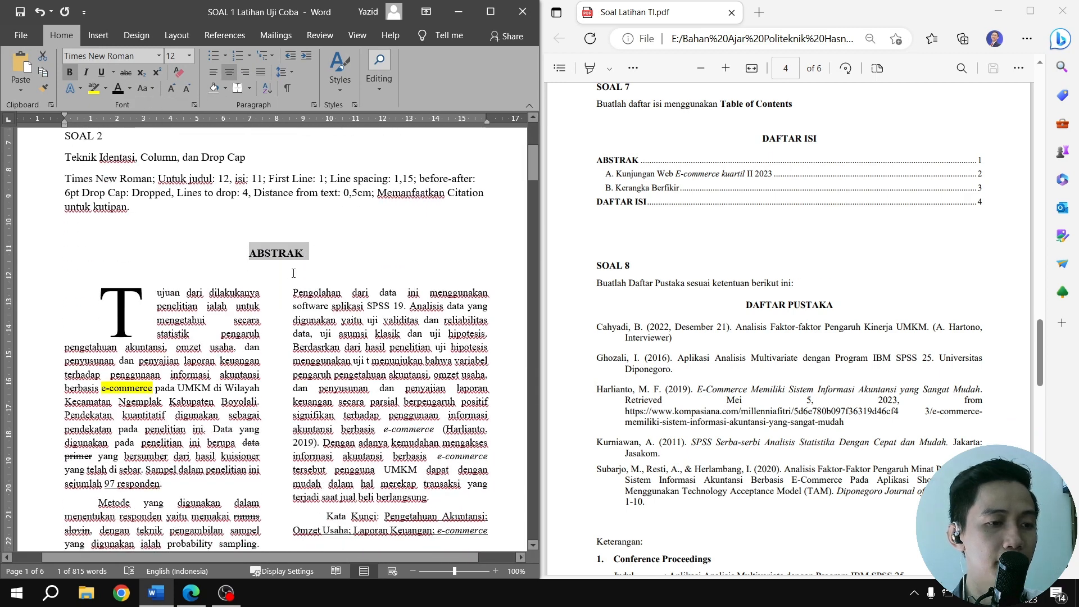
pyautogui.scroll(-15, 301, 255)
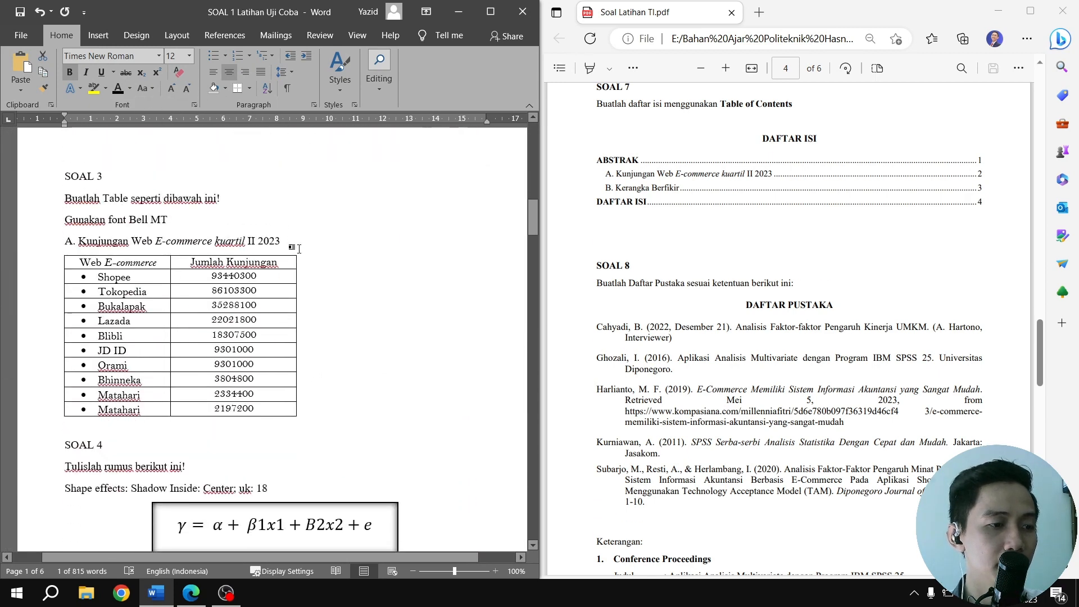
pyautogui.moveTo(81, 228); pyautogui.dragTo(280, 228)
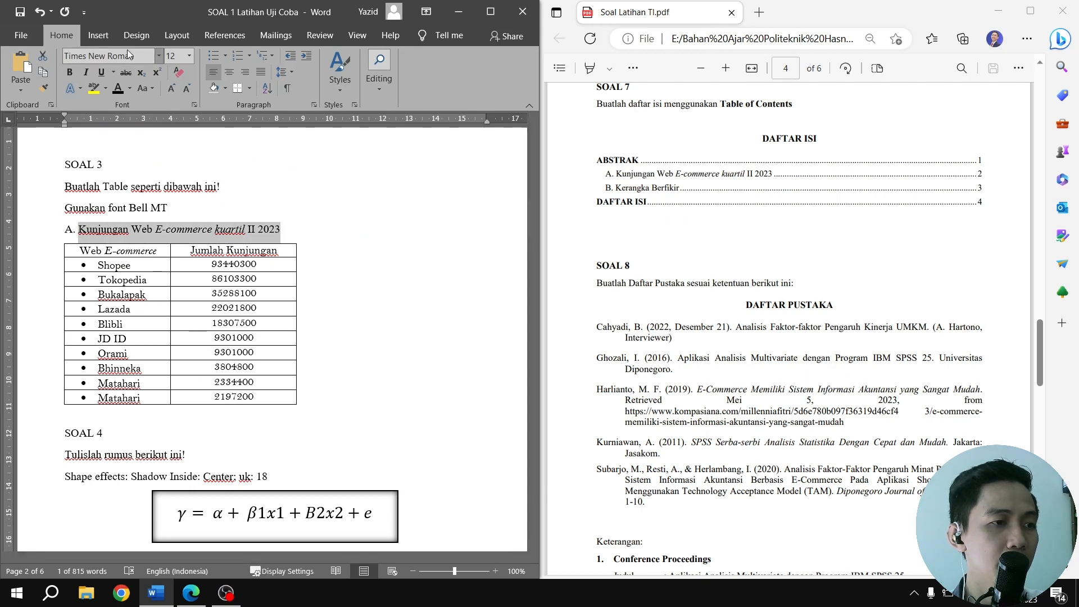
pyautogui.click(105, 39)
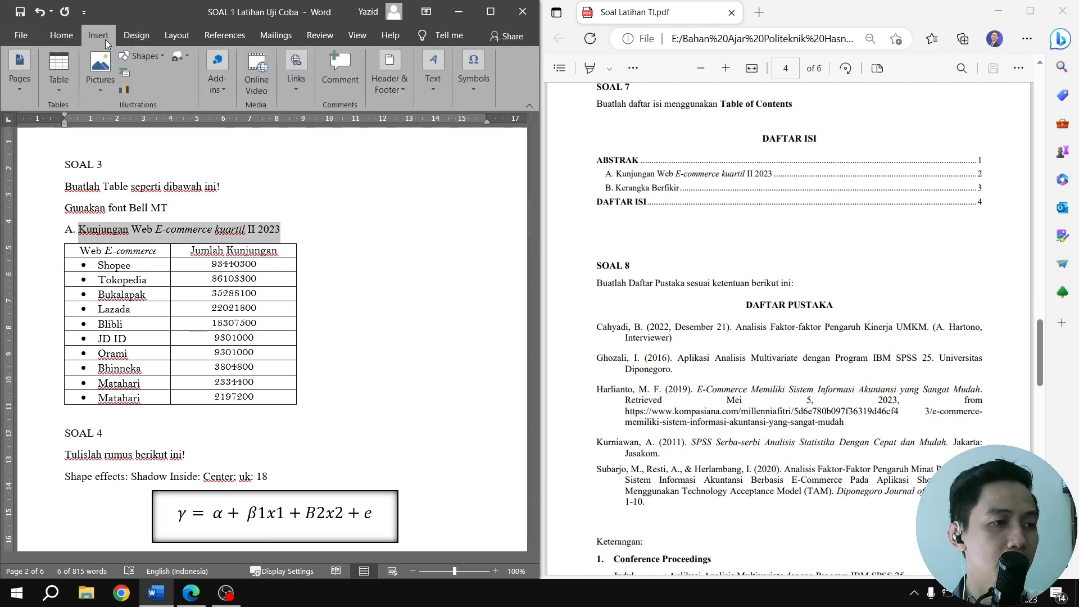
pyautogui.click(216, 36)
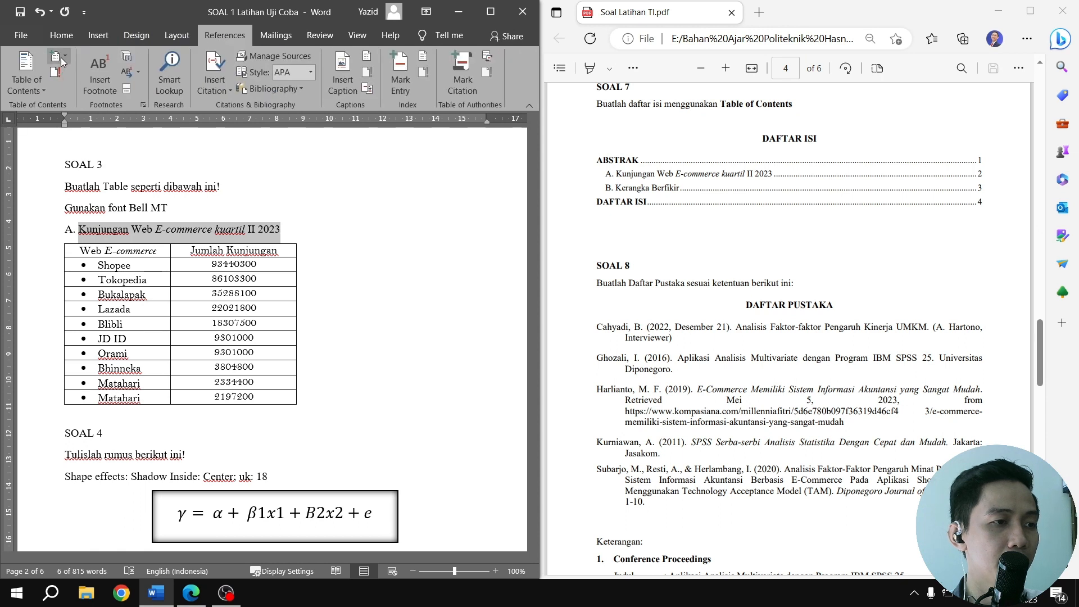
pyautogui.click(61, 57)
pyautogui.click(83, 100)
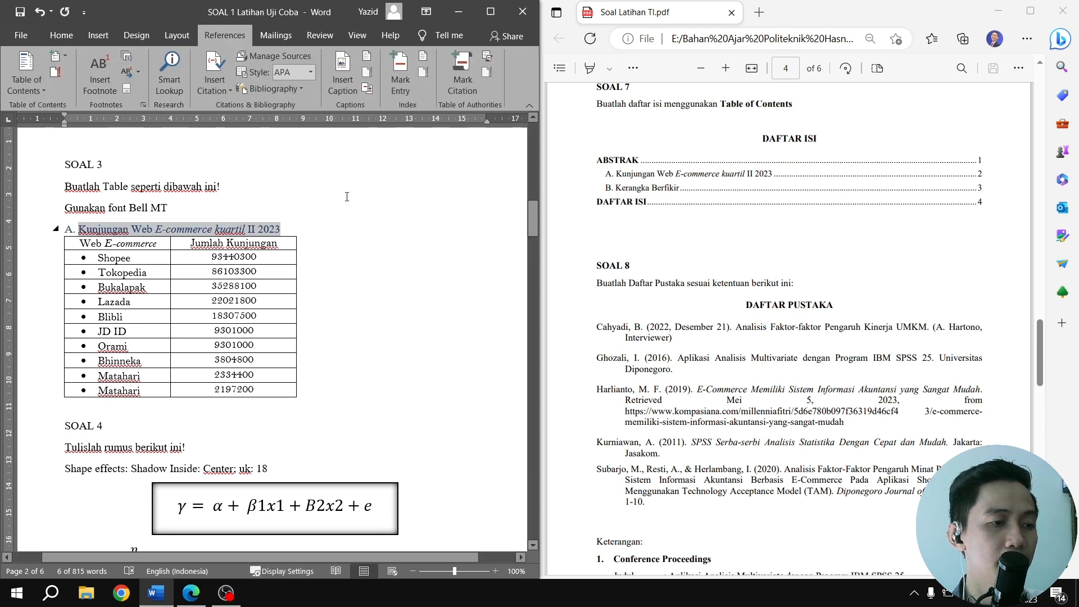
# Change the font color of the whole SOAL 3 table caption, including its letter A., to Automatic black
pyautogui.click(62, 34)
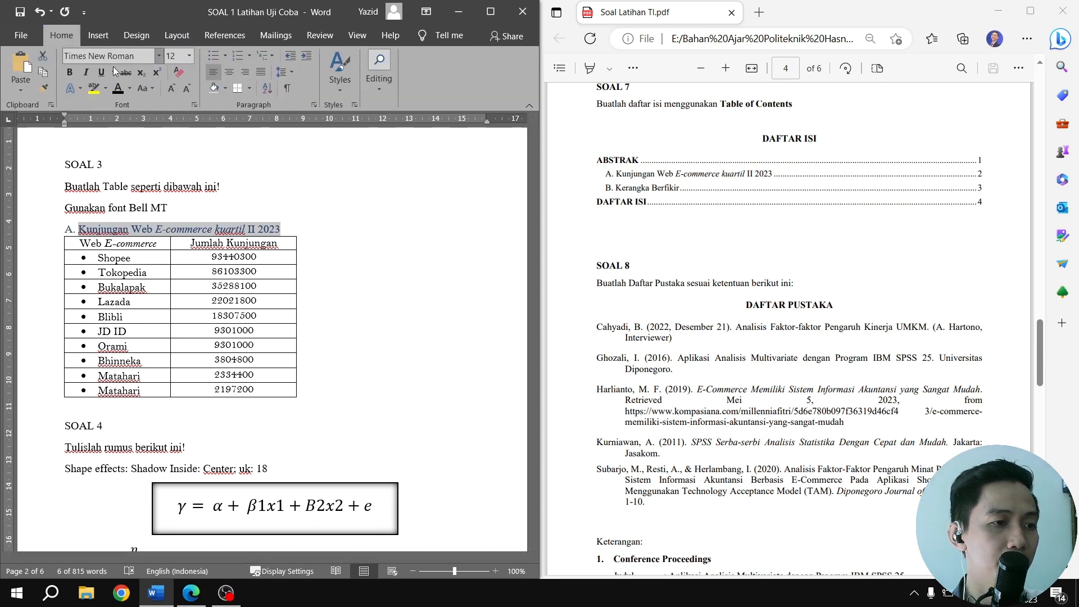
pyautogui.click(121, 93)
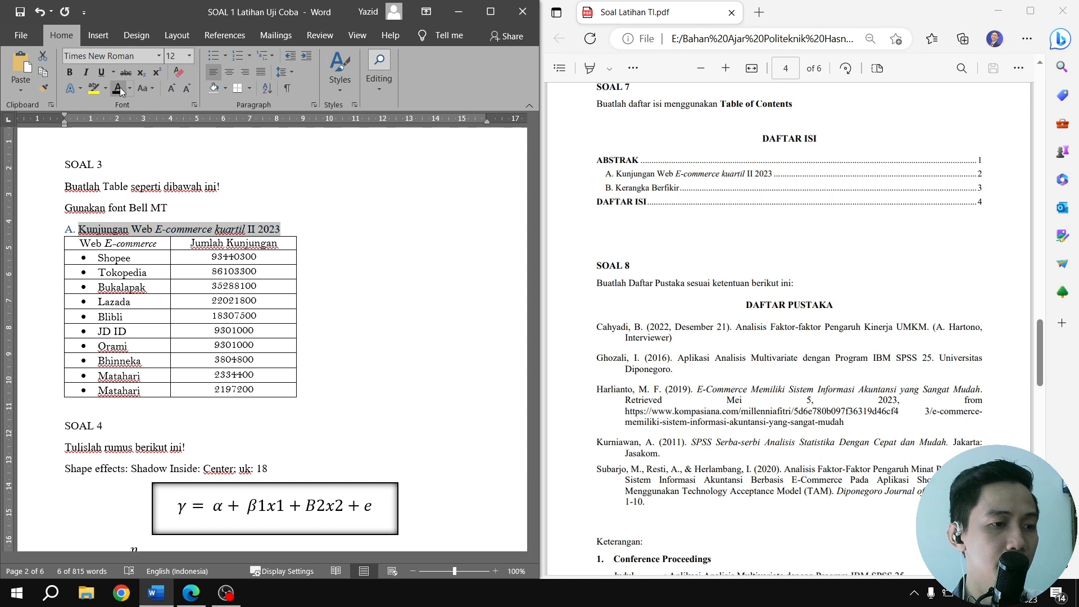
pyautogui.click(74, 226)
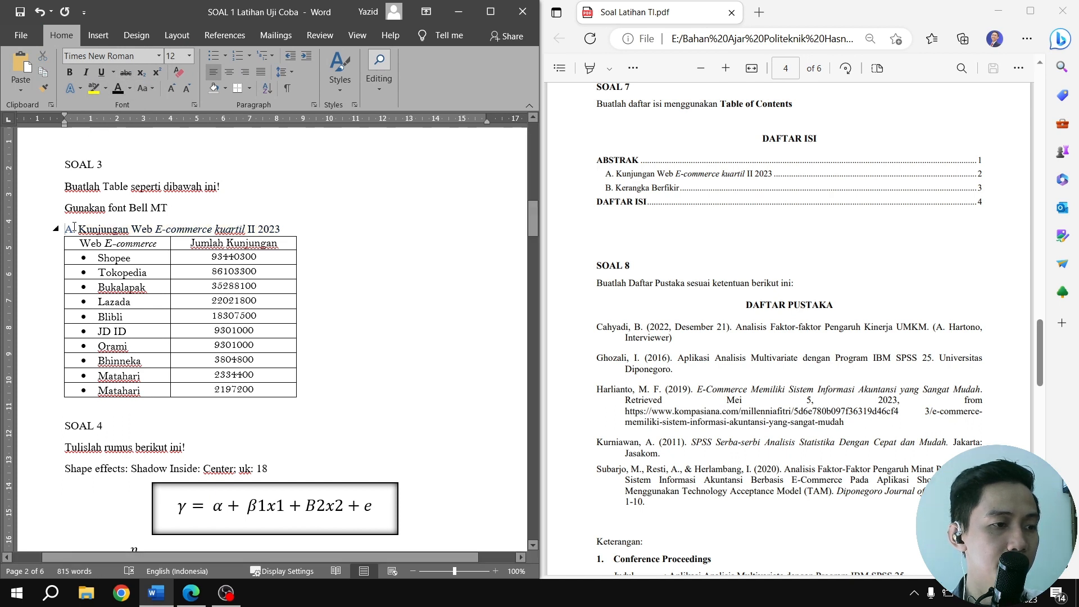
pyautogui.click(70, 228)
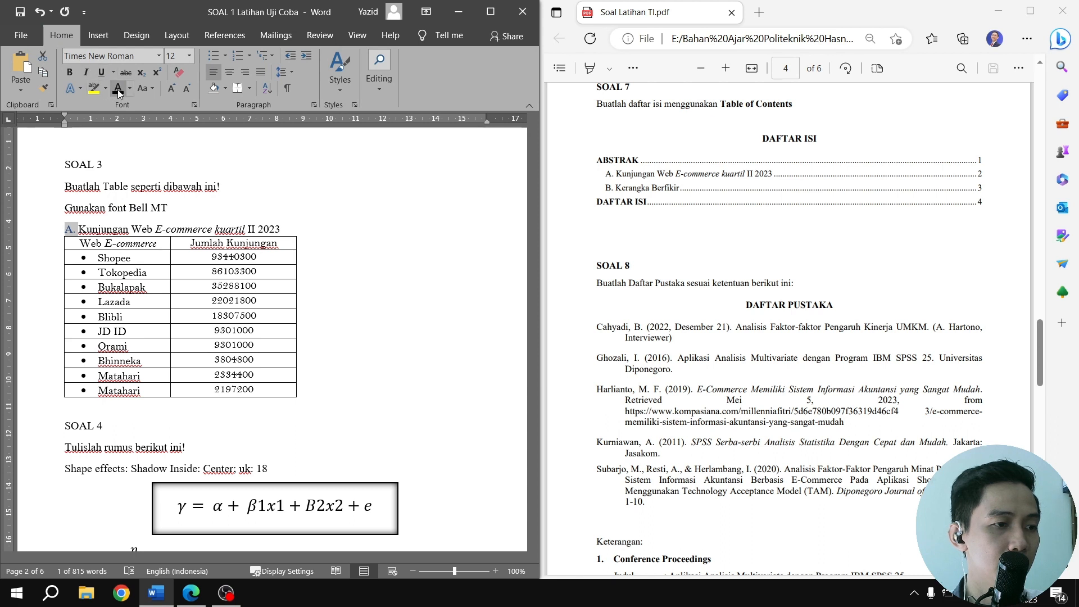
# Set the spacing after the SOAL 3 table caption to 6 pt
pyautogui.click(281, 229)
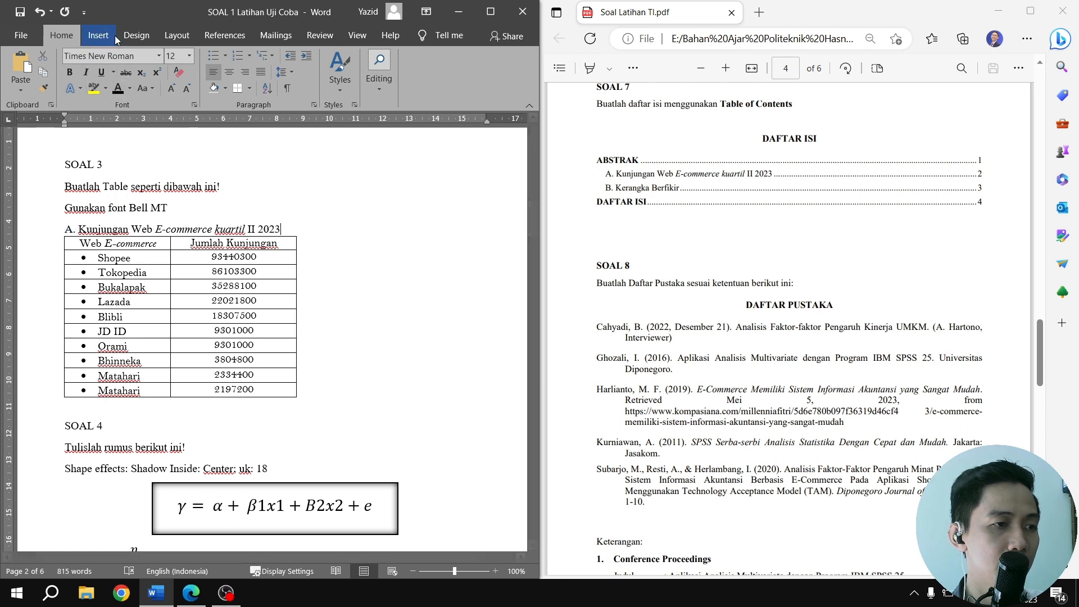
pyautogui.click(177, 34)
pyautogui.click(324, 84)
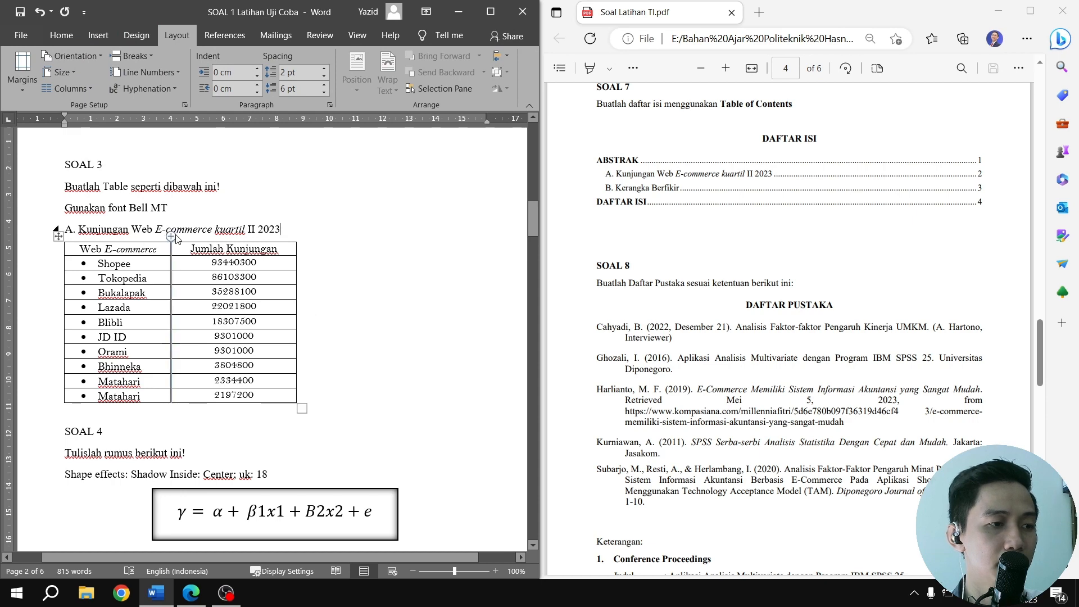
# Mark the SOAL 6 caption B. Kerangka Berfikir as a Level 2 table of contents entry and center it
pyautogui.scroll(-20, 293, 274)
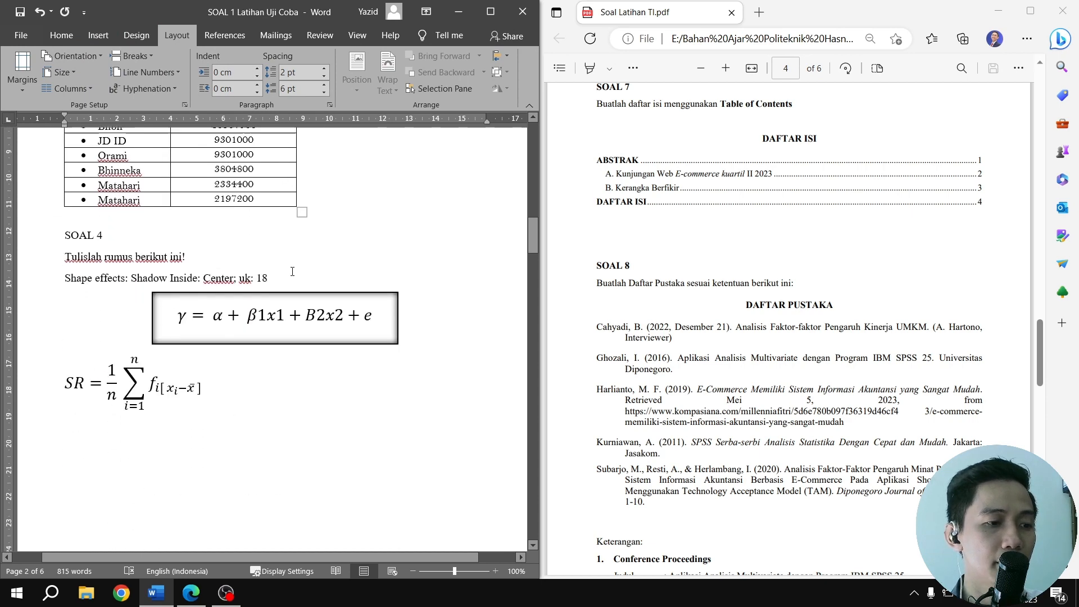
pyautogui.scroll(-1, 293, 270)
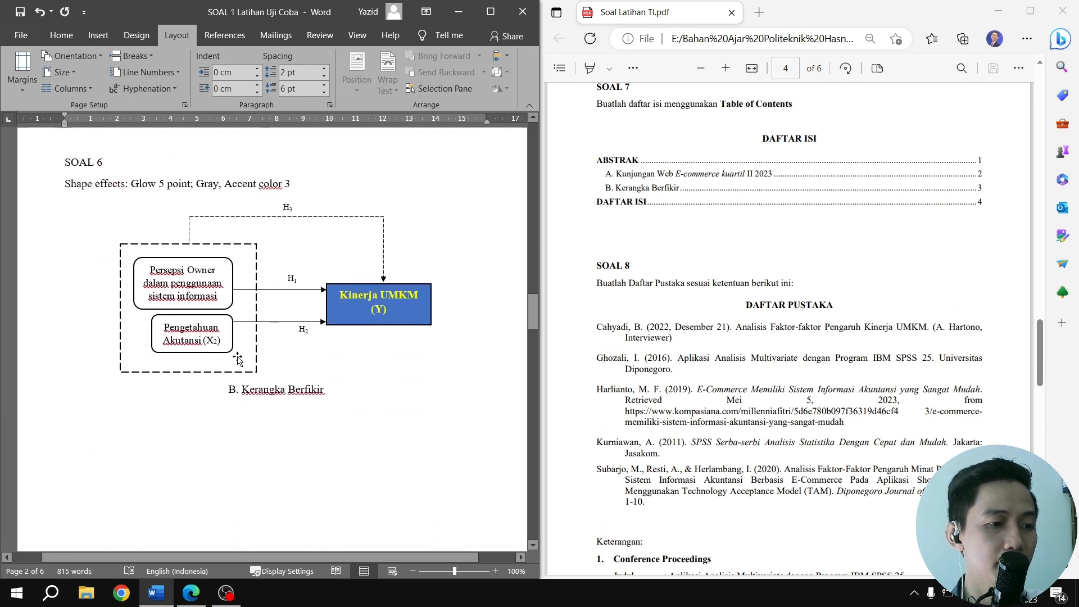
pyautogui.click(305, 389)
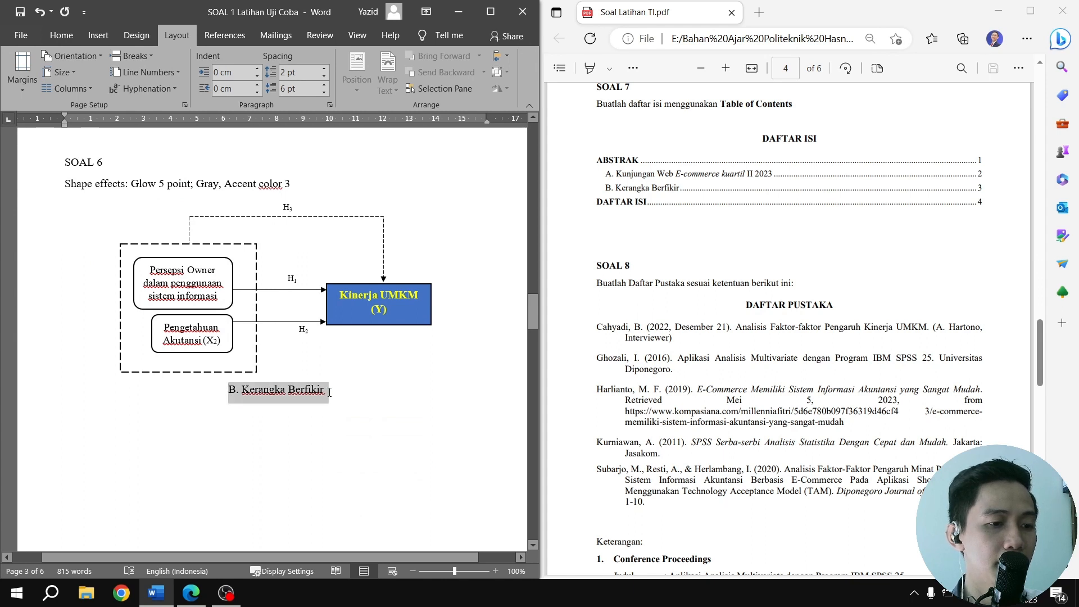
pyautogui.click(225, 35)
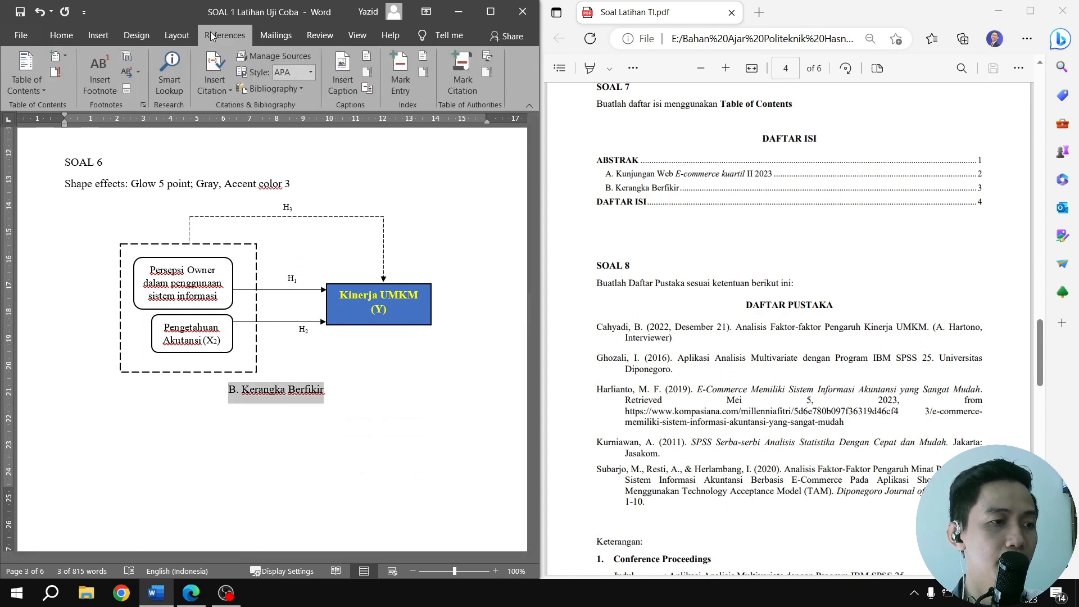
pyautogui.click(55, 56)
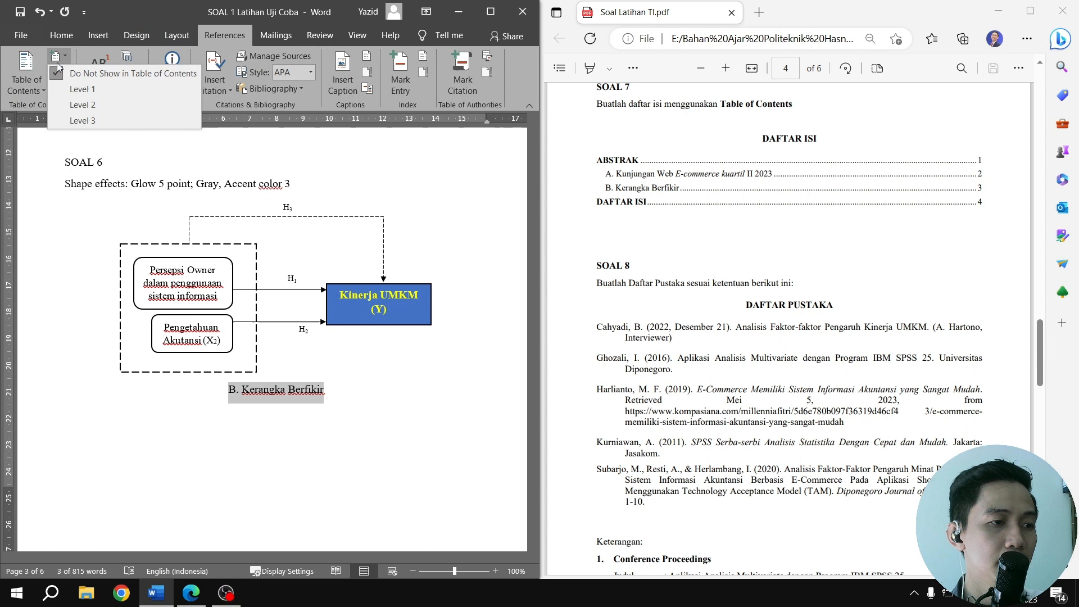
pyautogui.click(84, 104)
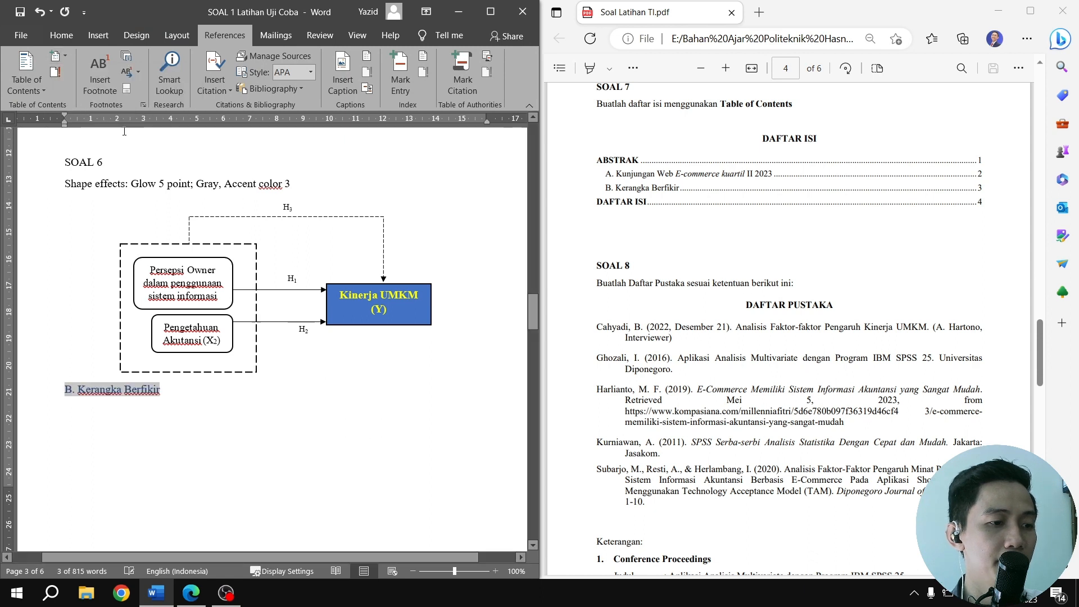
pyautogui.click(60, 38)
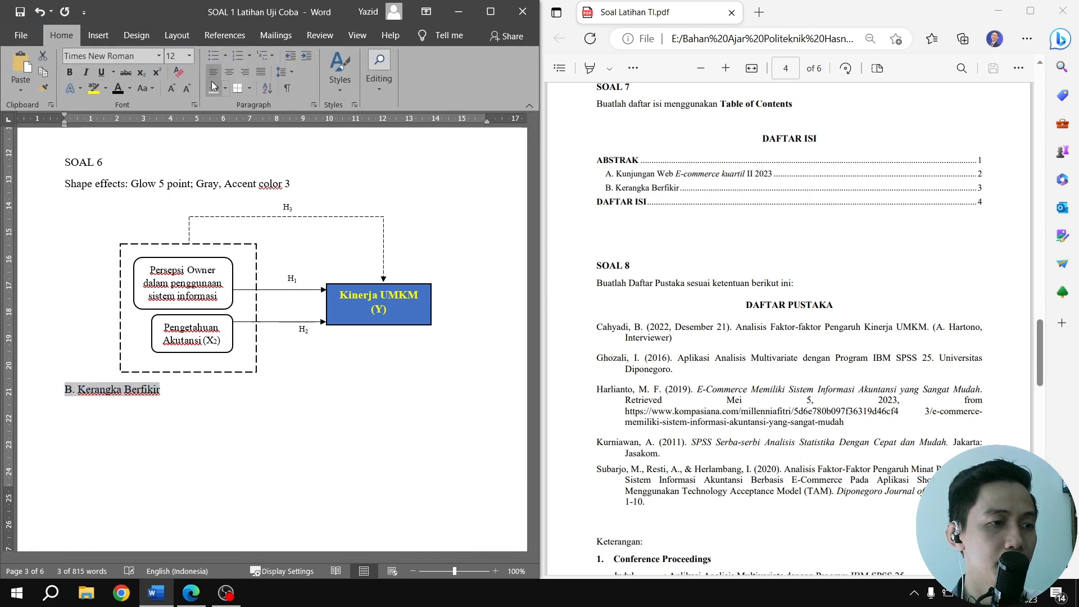
pyautogui.click(230, 72)
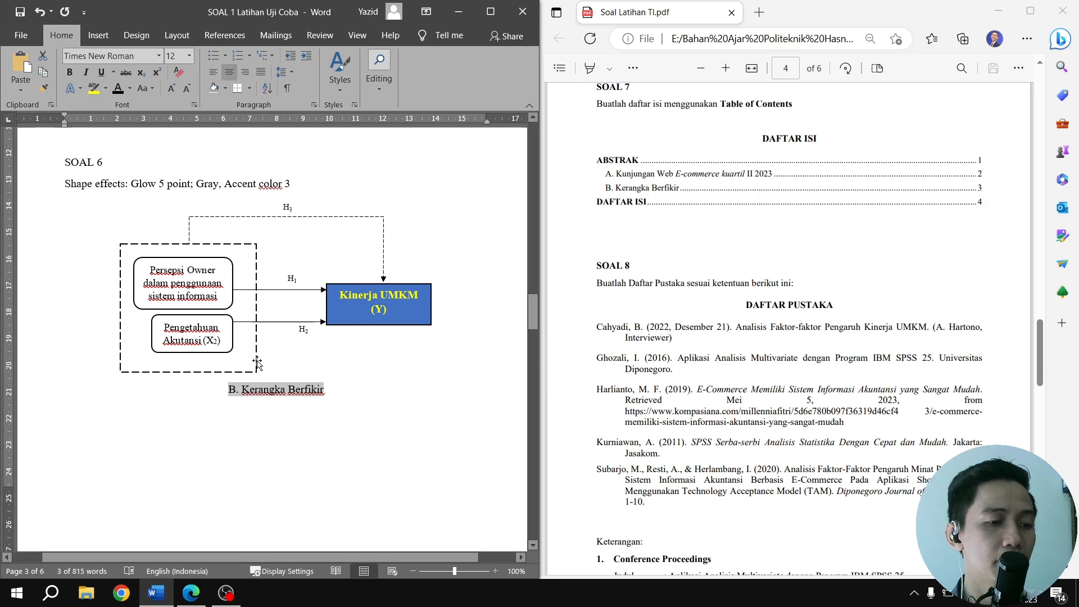
# Mark the DAFTAR ISI heading under SOAL 7 as a Level 1 entry for the table of contents
pyautogui.scroll(-8, 256, 359)
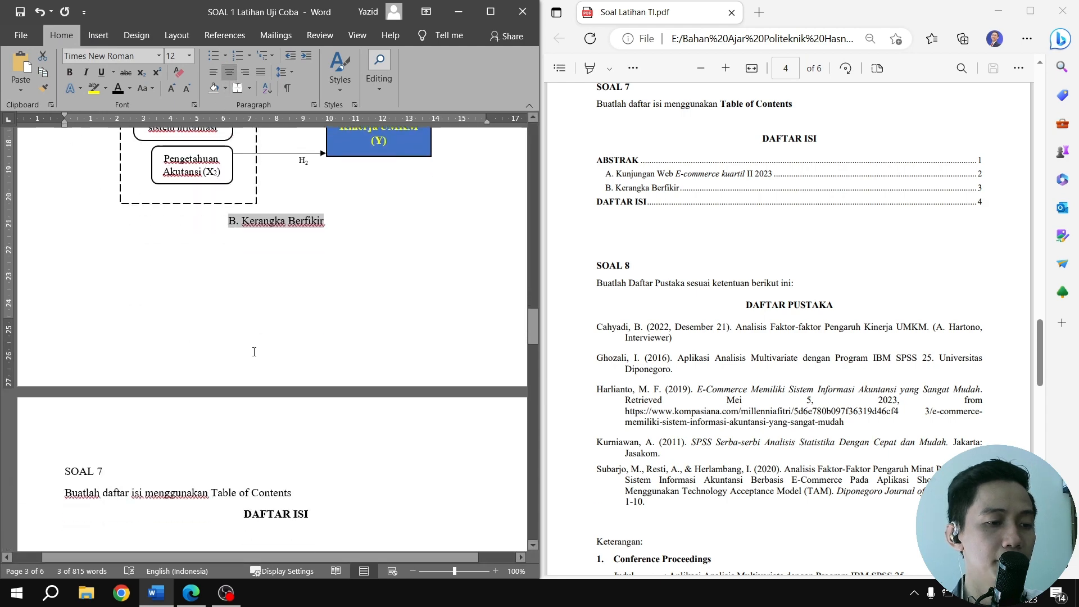
pyautogui.click(262, 302)
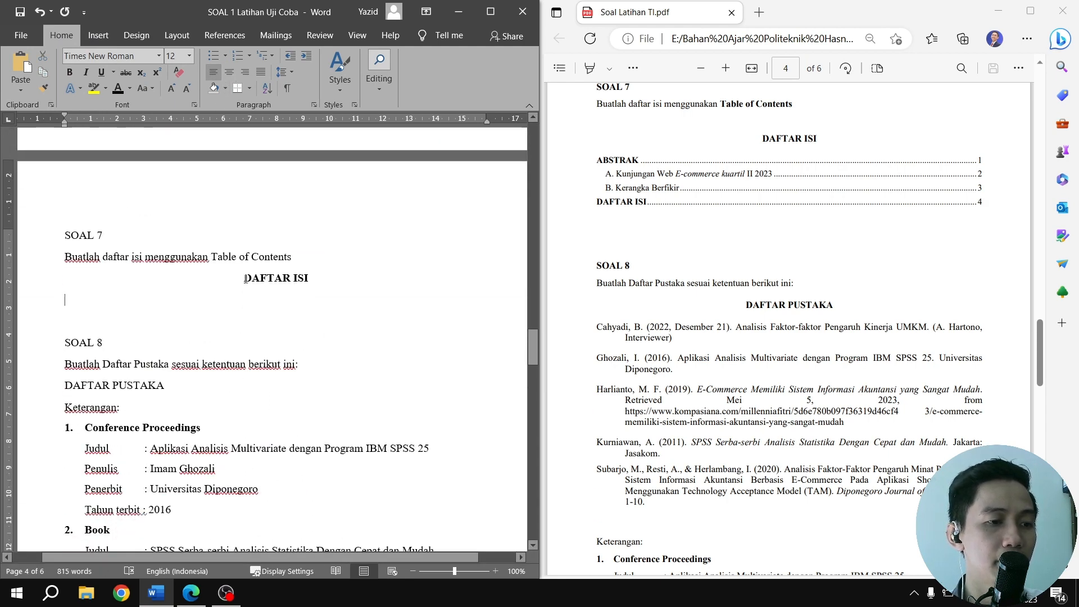
pyautogui.moveTo(245, 278); pyautogui.dragTo(313, 277)
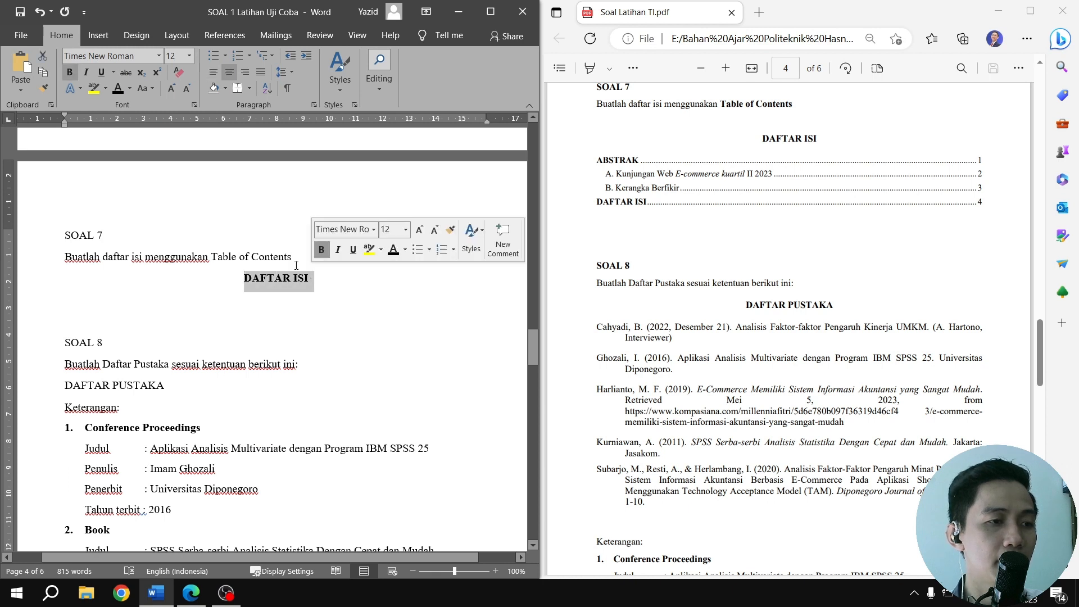
pyautogui.click(173, 37)
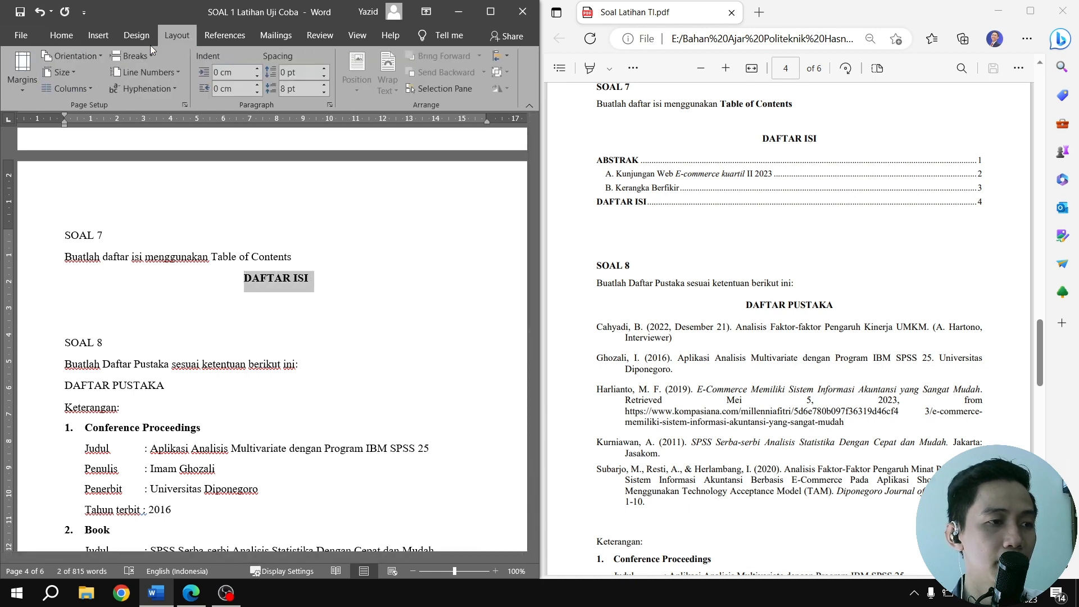
pyautogui.click(88, 56)
pyautogui.click(223, 37)
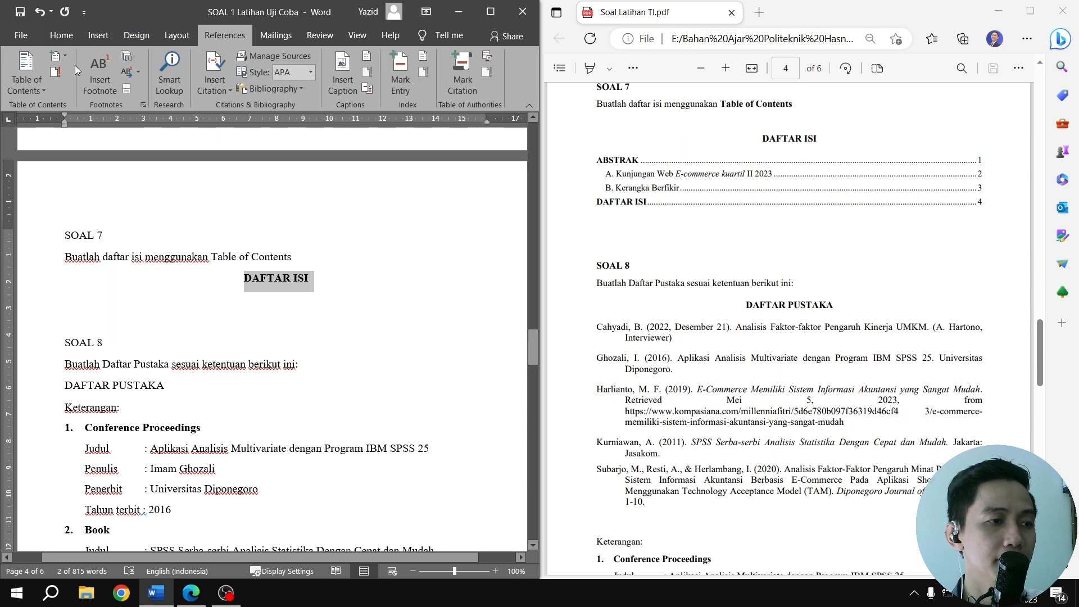
pyautogui.click(58, 57)
pyautogui.click(81, 90)
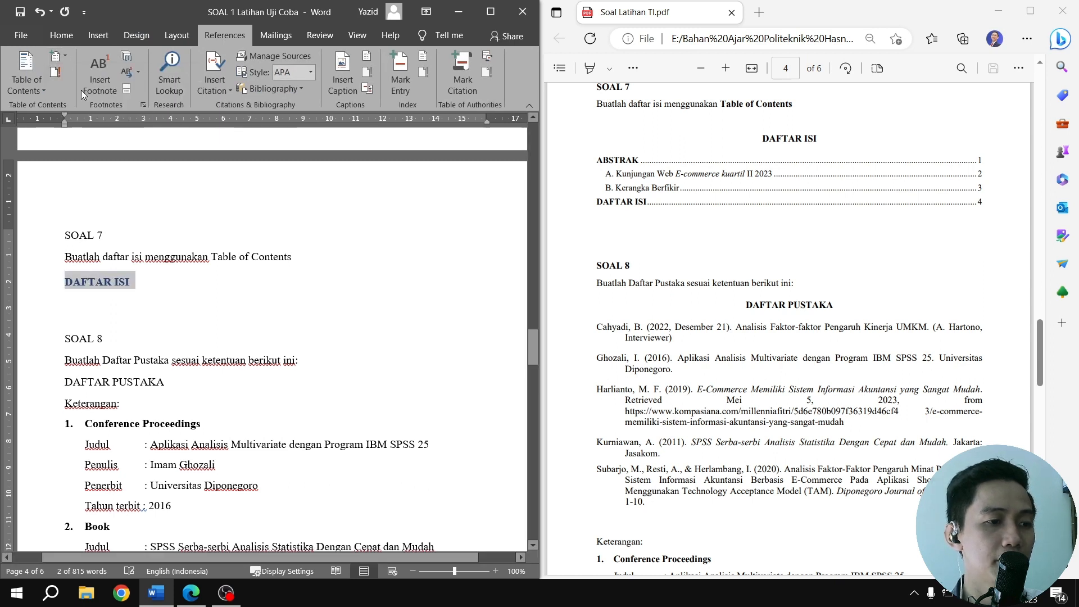
# Change the DAFTAR ISI heading's font color to black and center the heading
pyautogui.click(64, 42)
pyautogui.click(117, 87)
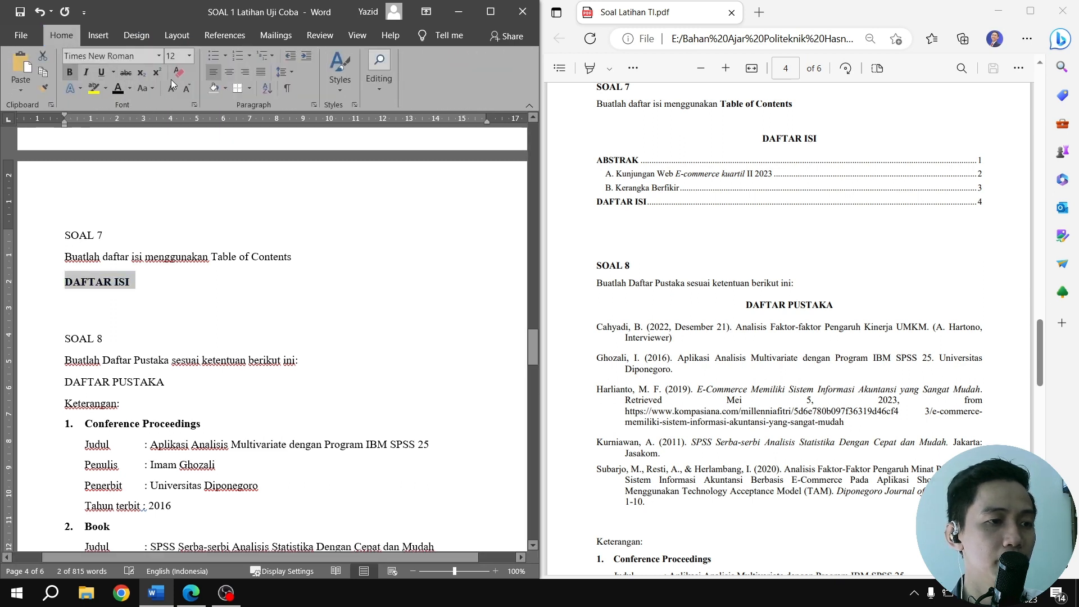
pyautogui.click(230, 74)
# Insert an Automatic Table 1 table of contents on the empty line below the DAFTAR ISI heading
pyautogui.click(107, 295)
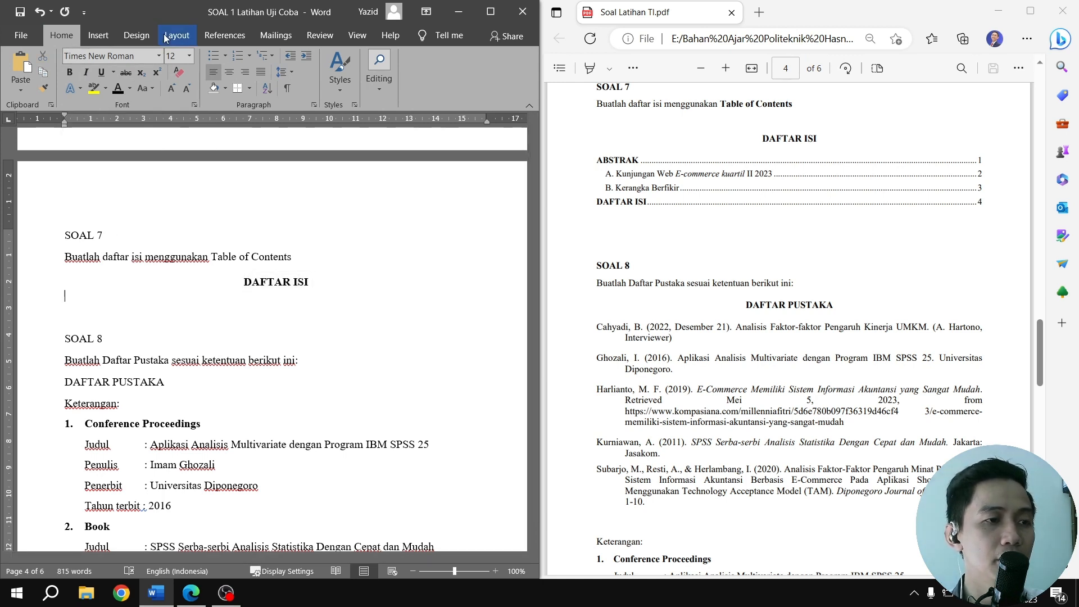
pyautogui.click(238, 36)
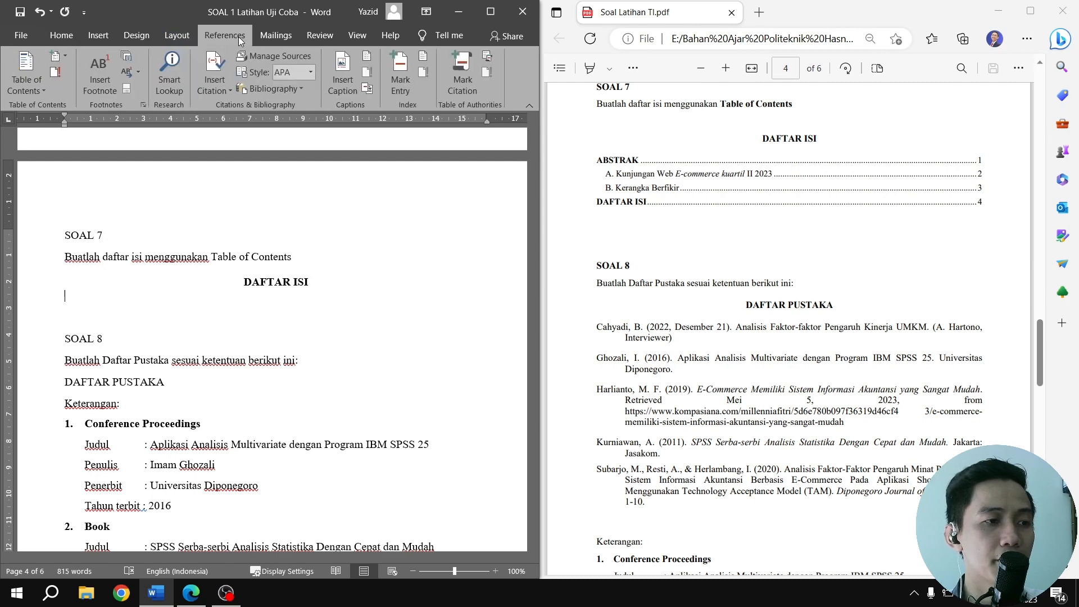
pyautogui.click(30, 89)
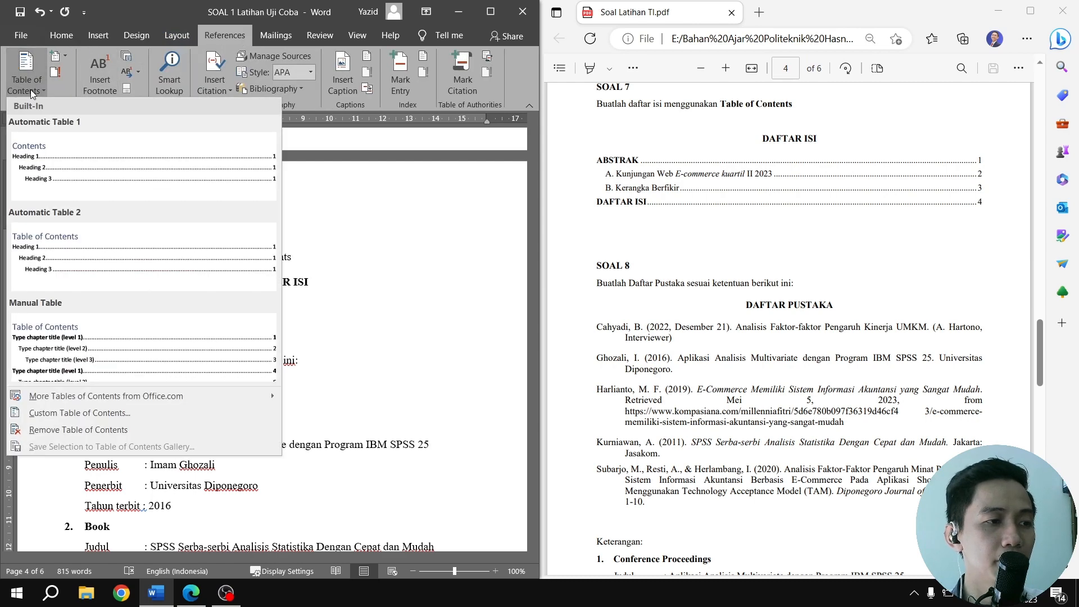
pyautogui.click(54, 170)
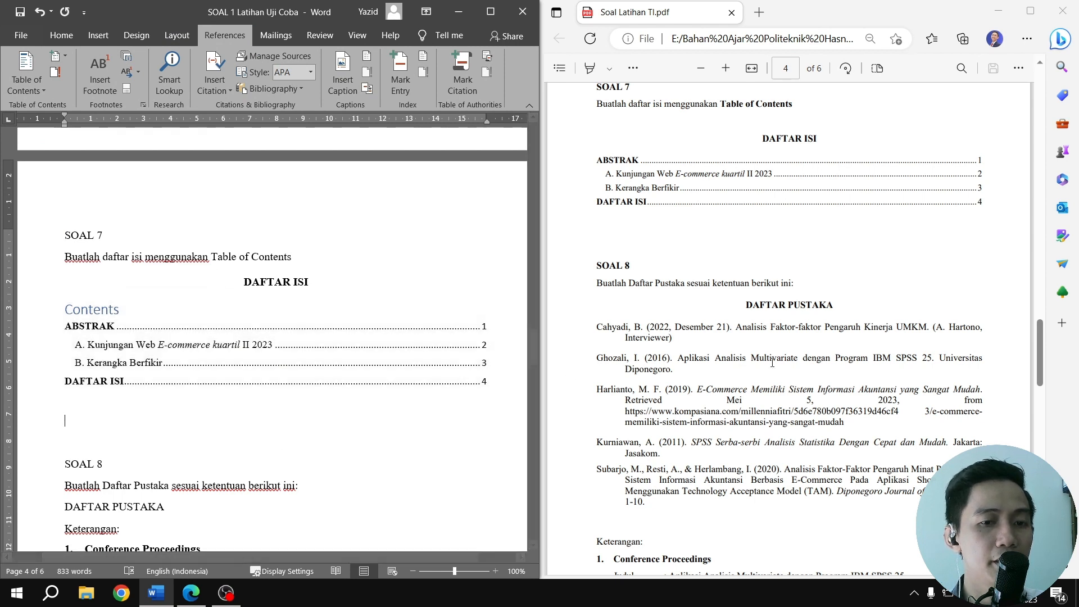
# Set the font of all the entries in the SOAL 7 table of contents to Times New Roman
pyautogui.moveTo(473, 388); pyautogui.dragTo(65, 332)
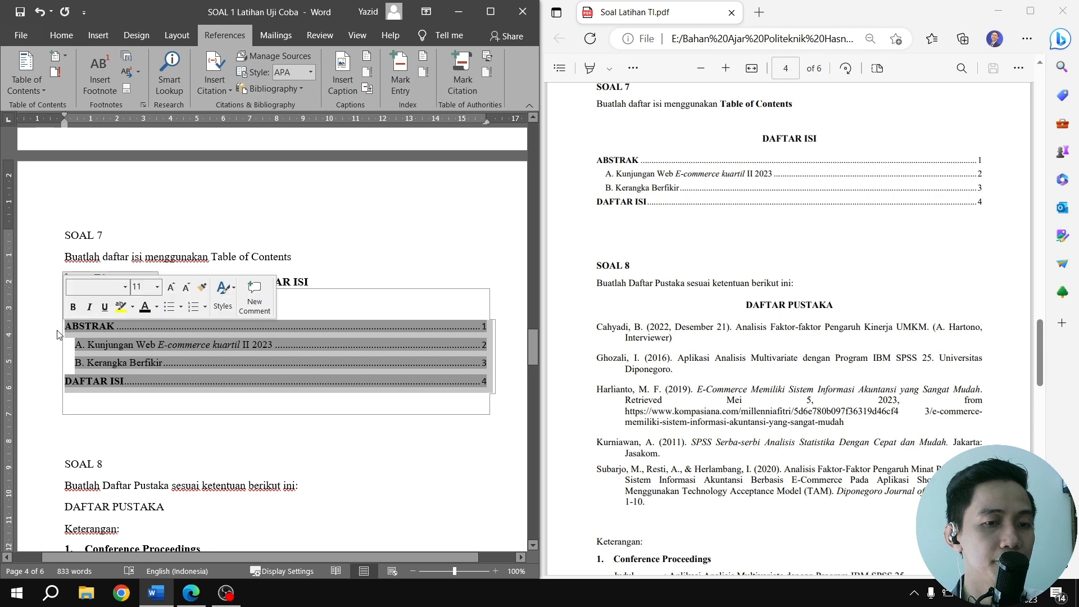
pyautogui.click(54, 36)
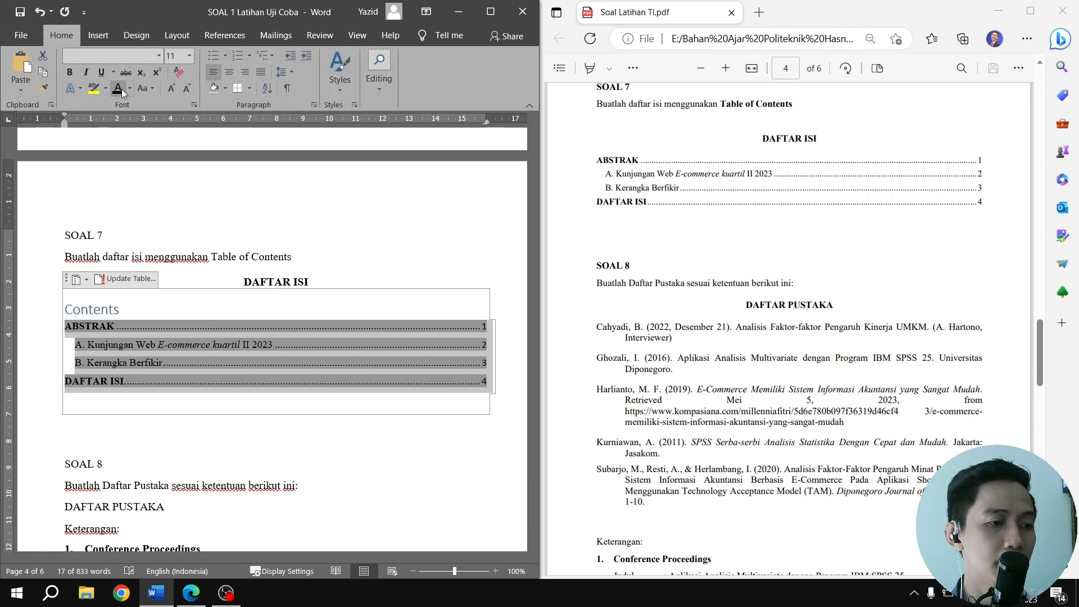
pyautogui.click(158, 56)
pyautogui.click(134, 139)
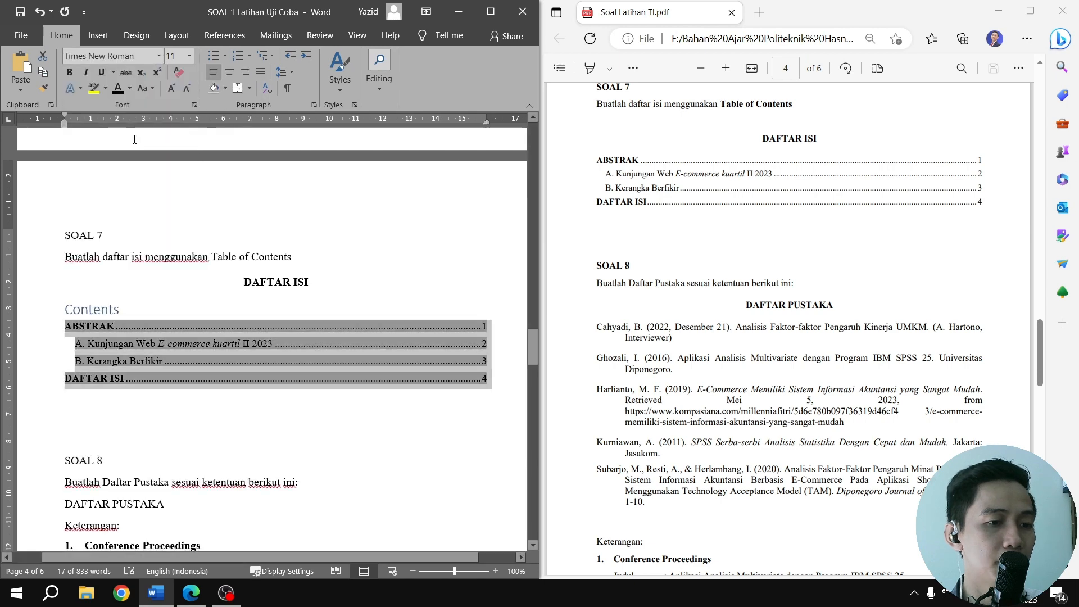
# Replace the table of contents' Contents title with the DAFTAR ISI heading moved from above it, without an empty line below
pyautogui.moveTo(163, 305); pyautogui.dragTo(67, 304)
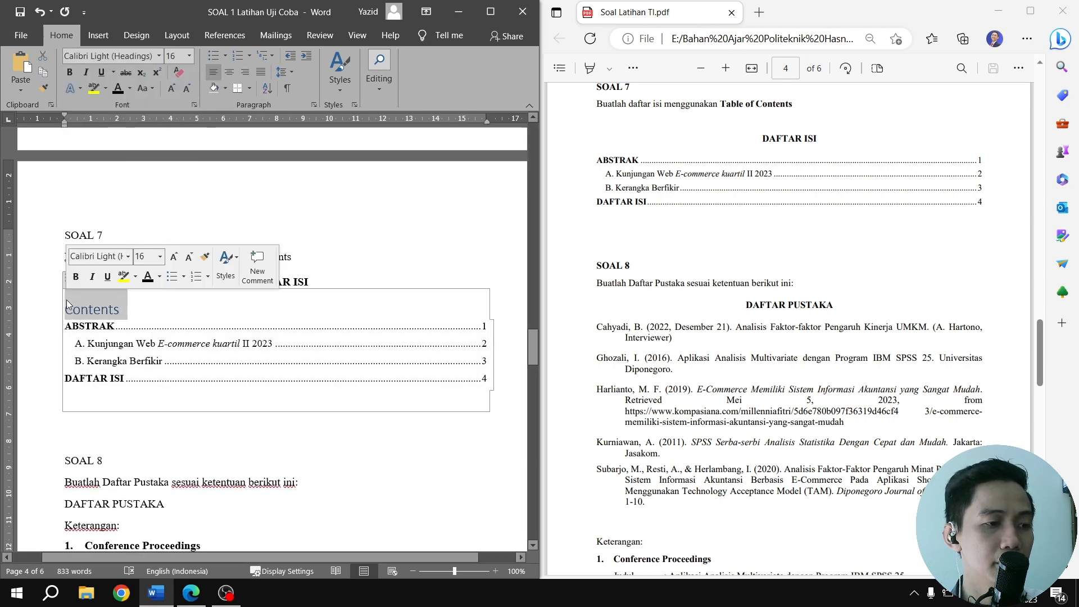
pyautogui.press('Delete')
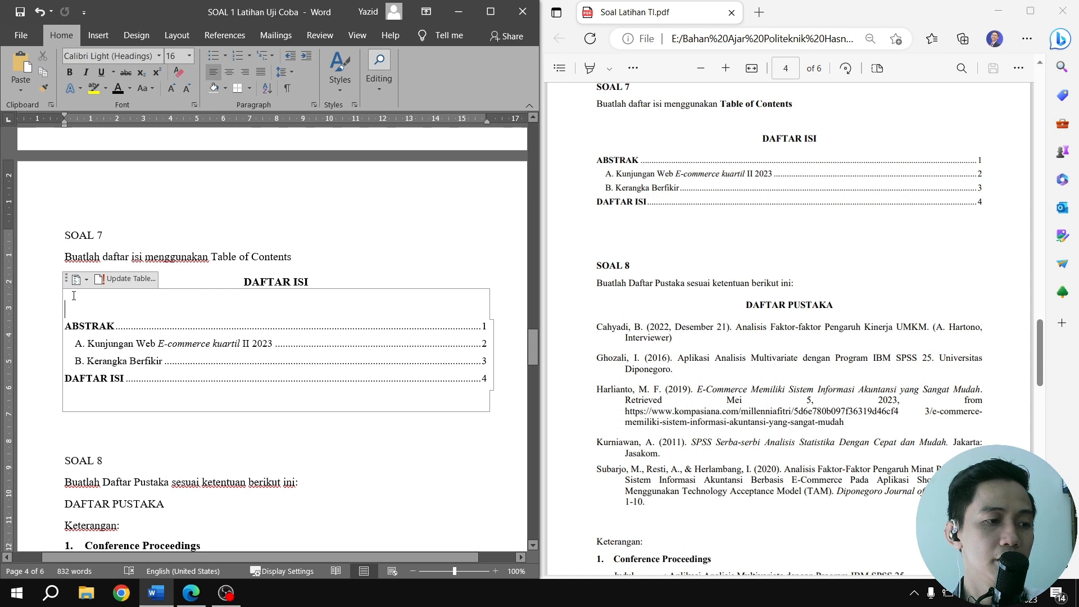
pyautogui.moveTo(318, 278); pyautogui.dragTo(245, 281)
pyautogui.hotkey('ctrl', 'c')
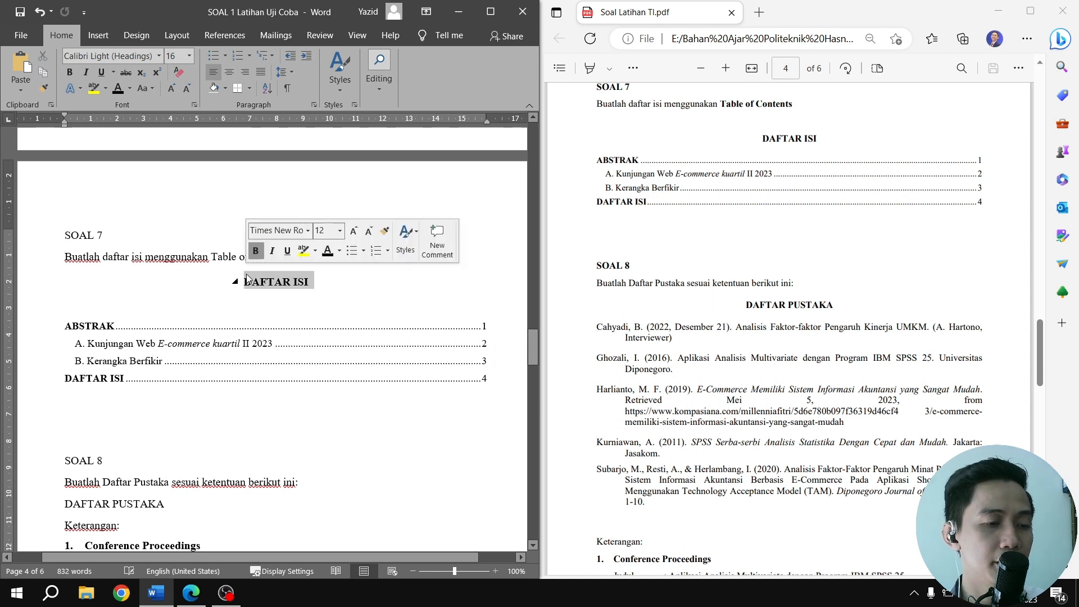
pyautogui.press('Delete')
pyautogui.click(91, 288)
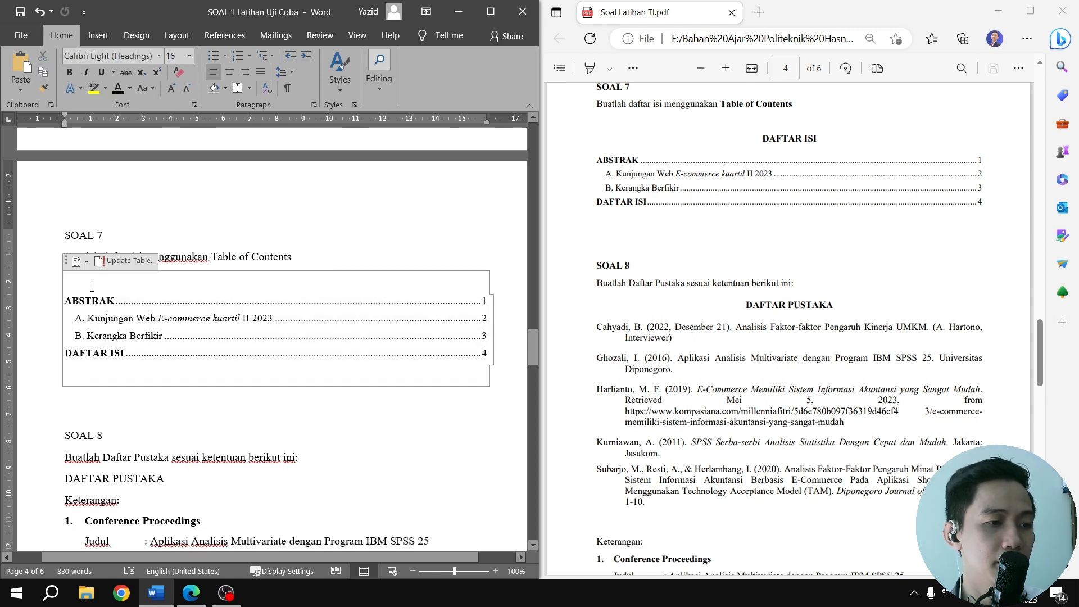
pyautogui.hotkey('ctrl', 'v')
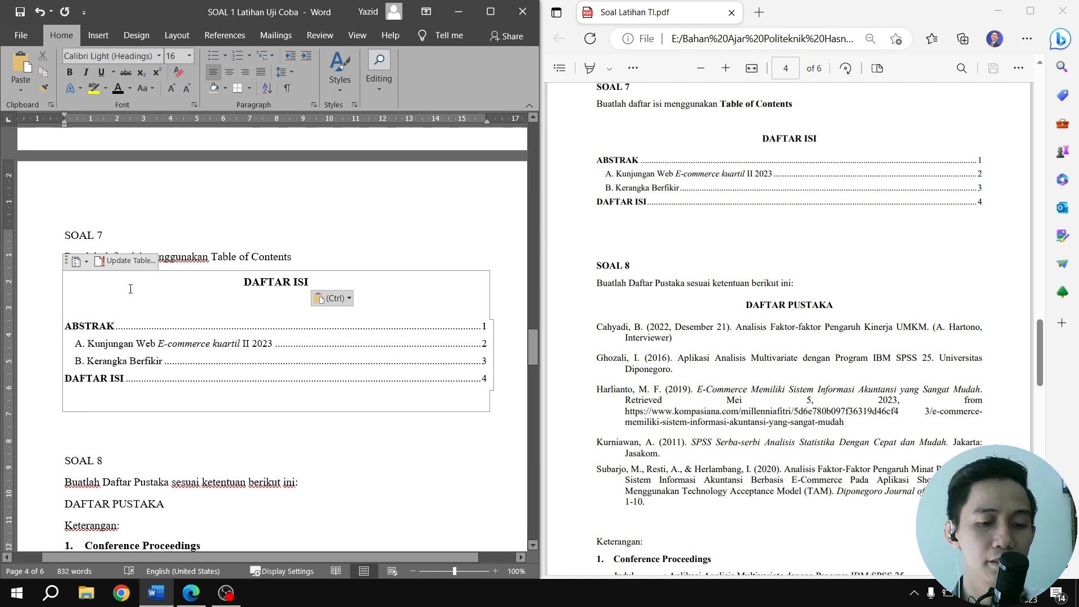
pyautogui.press('BackSpace')
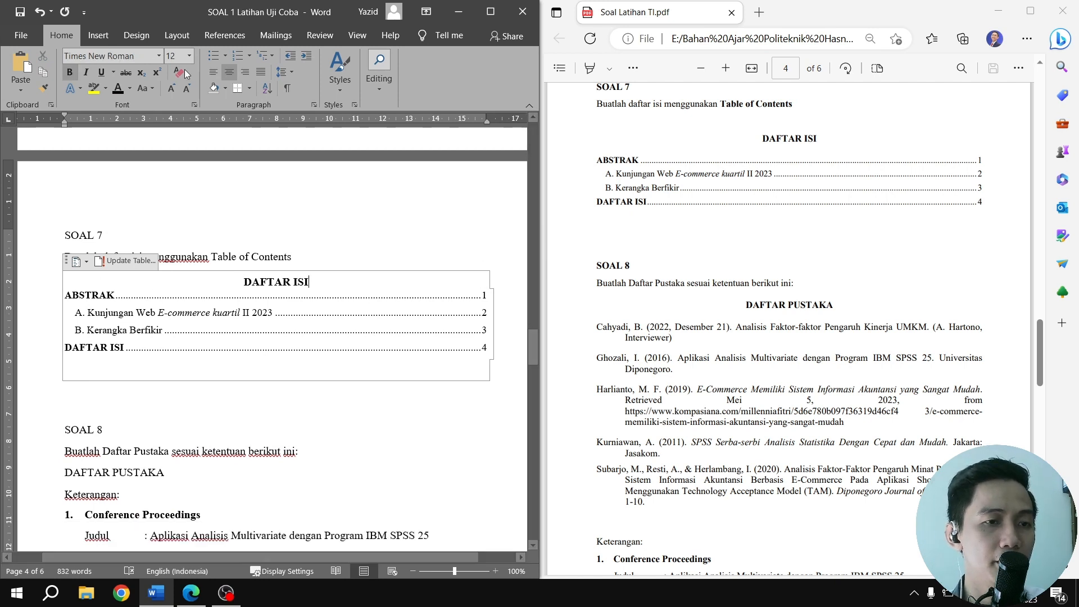
# Set the spacing after the DAFTAR ISI title to 12 pt
pyautogui.click(177, 35)
pyautogui.click(324, 85)
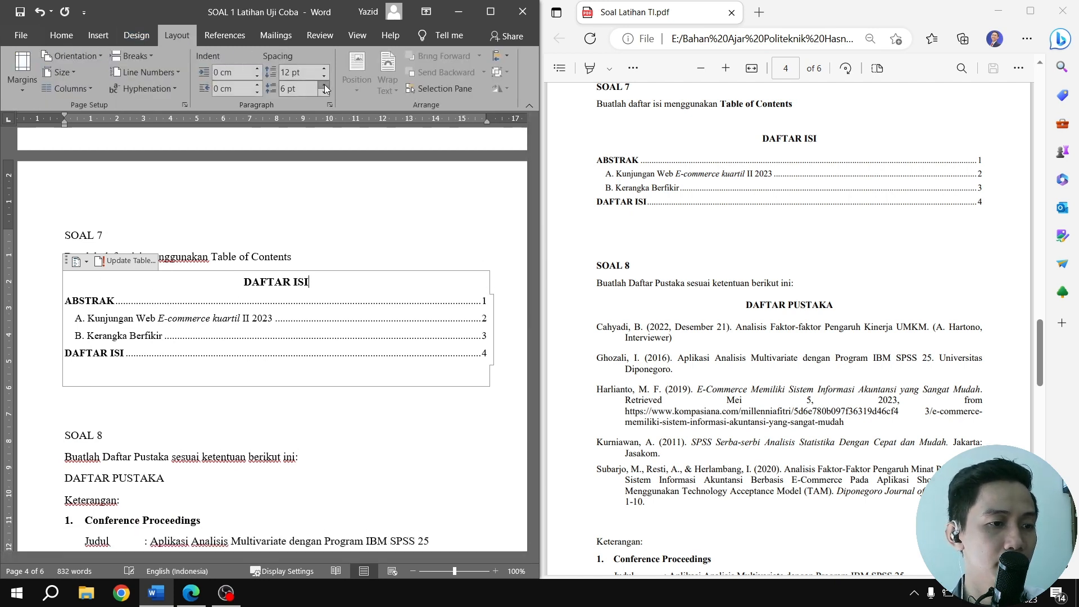
pyautogui.click(325, 84)
pyautogui.click(424, 444)
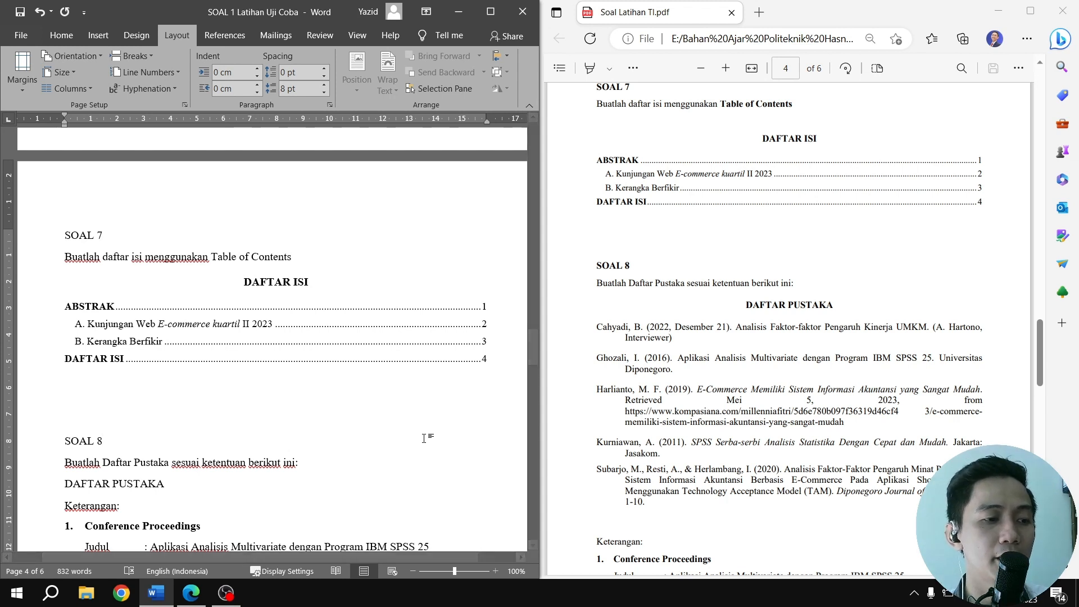
# Center the DAFTAR PUSTAKA heading under SOAL 8 and make it bold
pyautogui.scroll(-5, 337, 350)
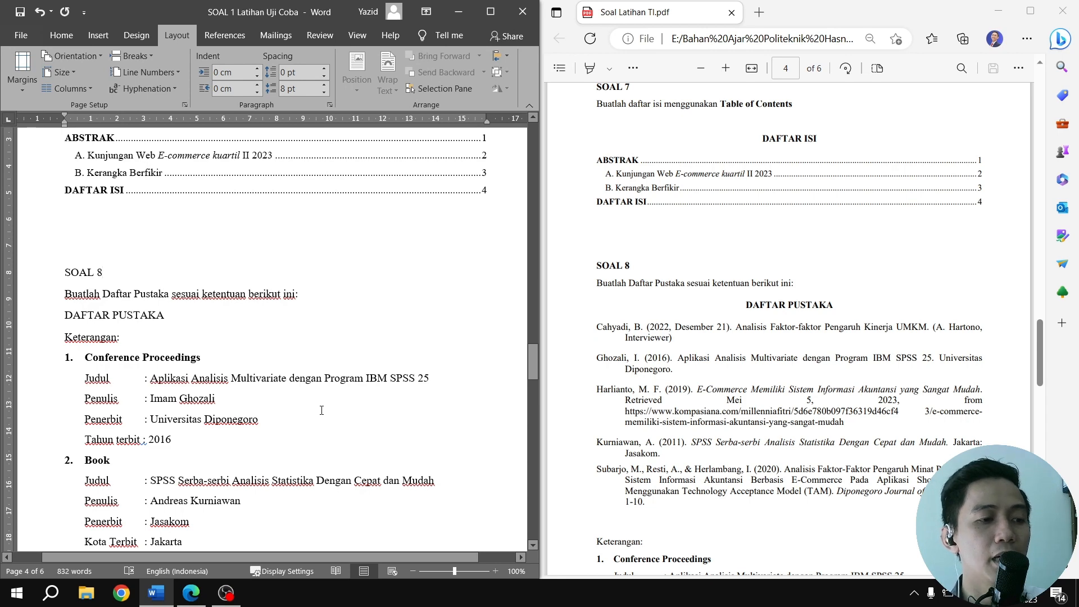
pyautogui.scroll(-3, 787, 337)
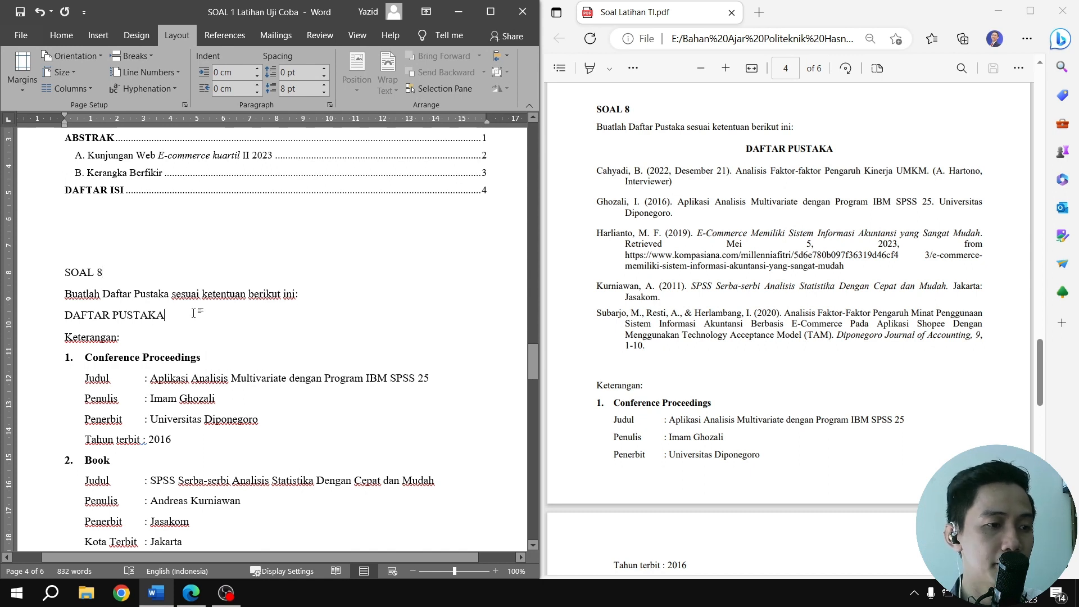
pyautogui.moveTo(193, 314); pyautogui.dragTo(63, 316)
pyautogui.click(56, 37)
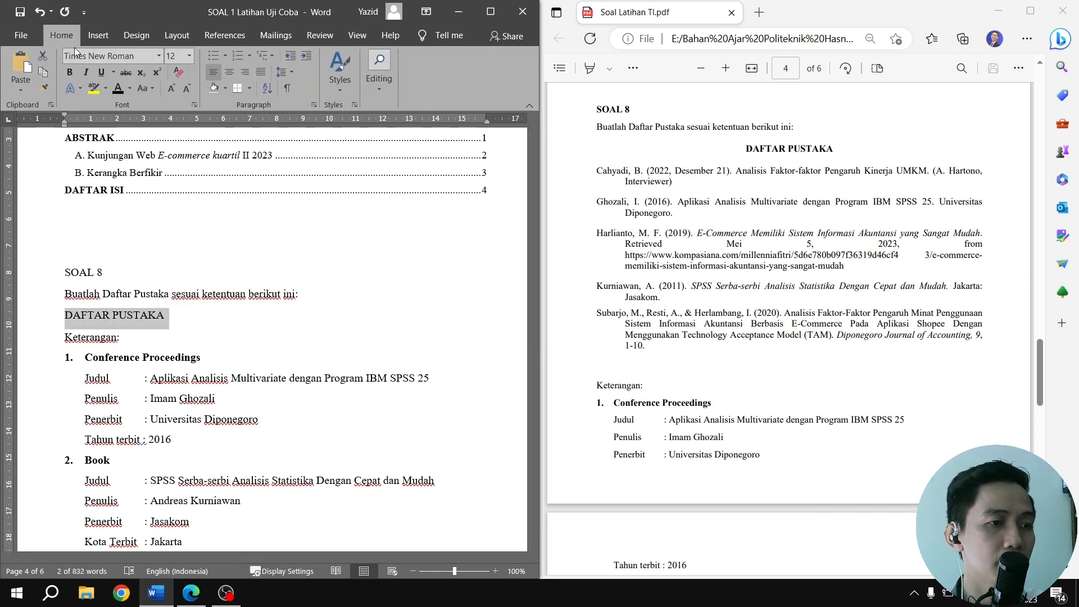
pyautogui.click(229, 72)
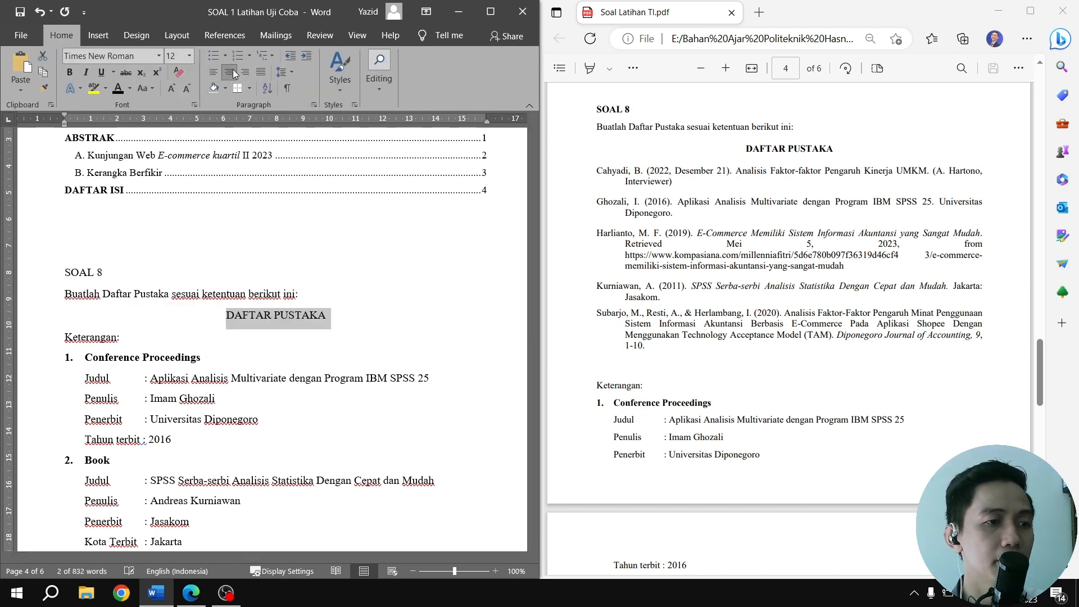
pyautogui.click(69, 72)
pyautogui.click(90, 336)
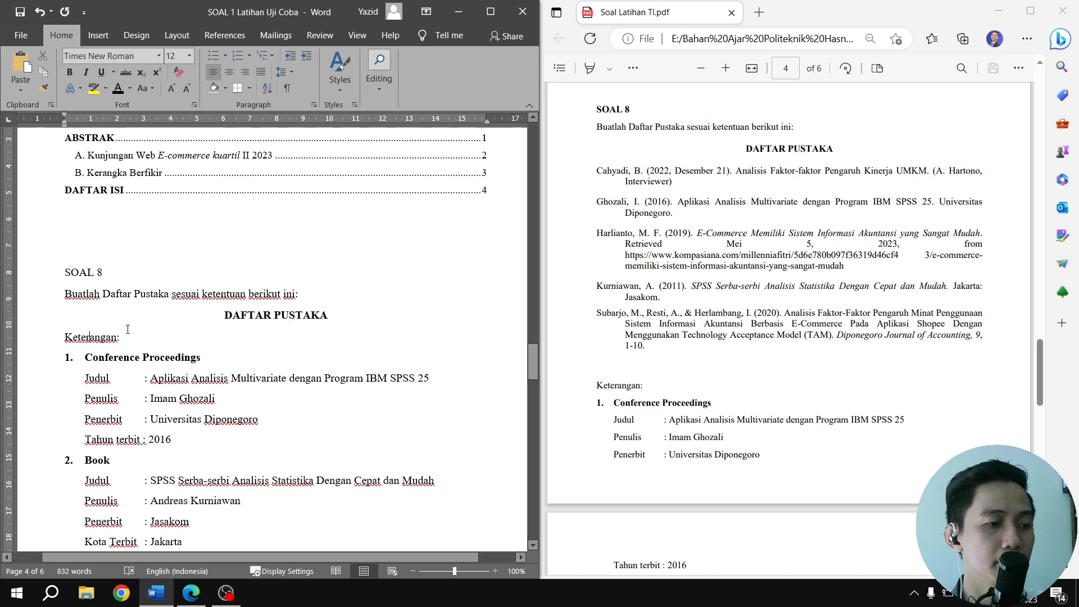
# Add two empty lines between the DAFTAR PUSTAKA heading and Keterangan under SOAL 8
pyautogui.click(332, 315)
pyautogui.press('Return')
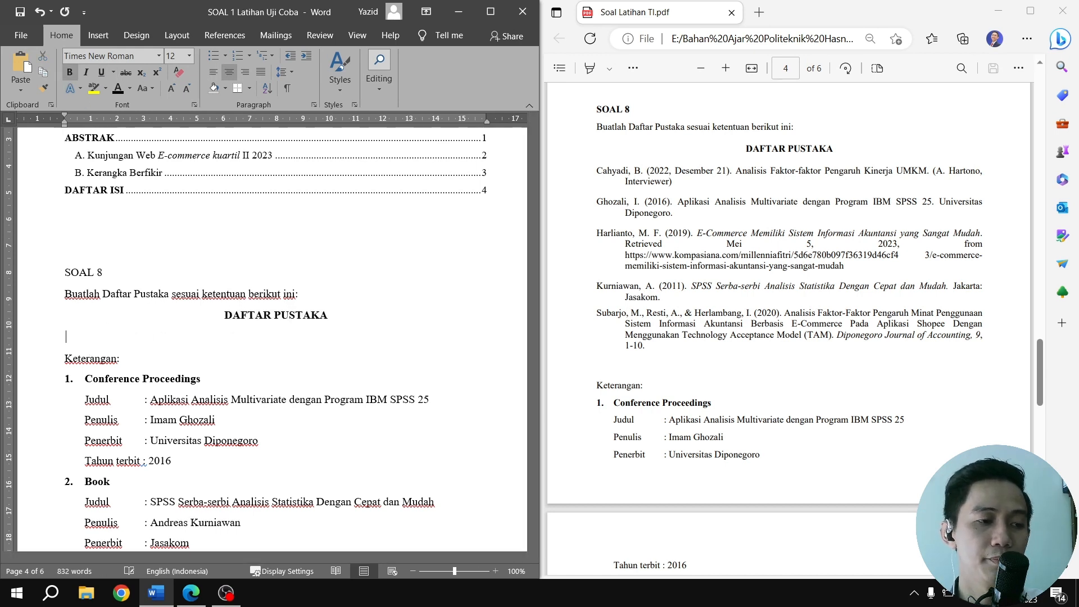
pyautogui.press('Return')
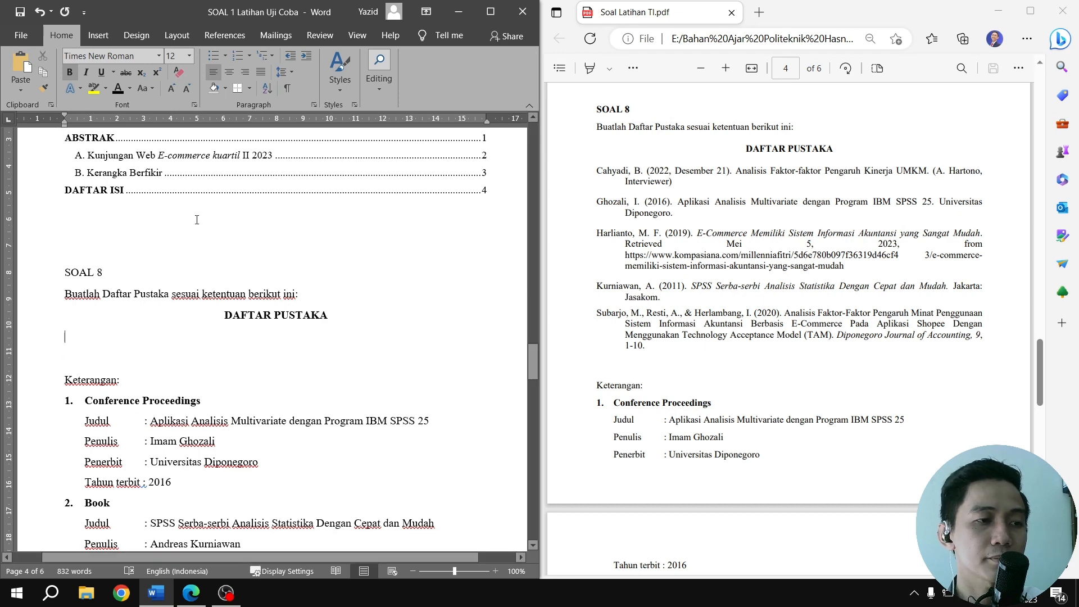
# Begin a new citation source on the first empty line below DAFTAR PUSTAKA, with Conference Proceedings as the source type
pyautogui.click(225, 35)
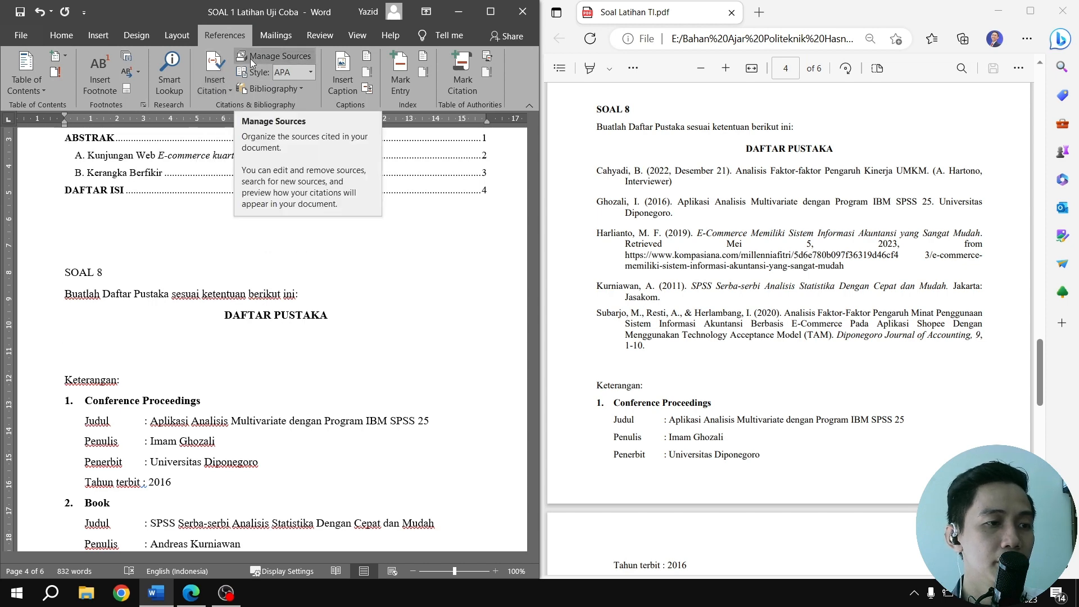
pyautogui.click(217, 88)
pyautogui.click(222, 107)
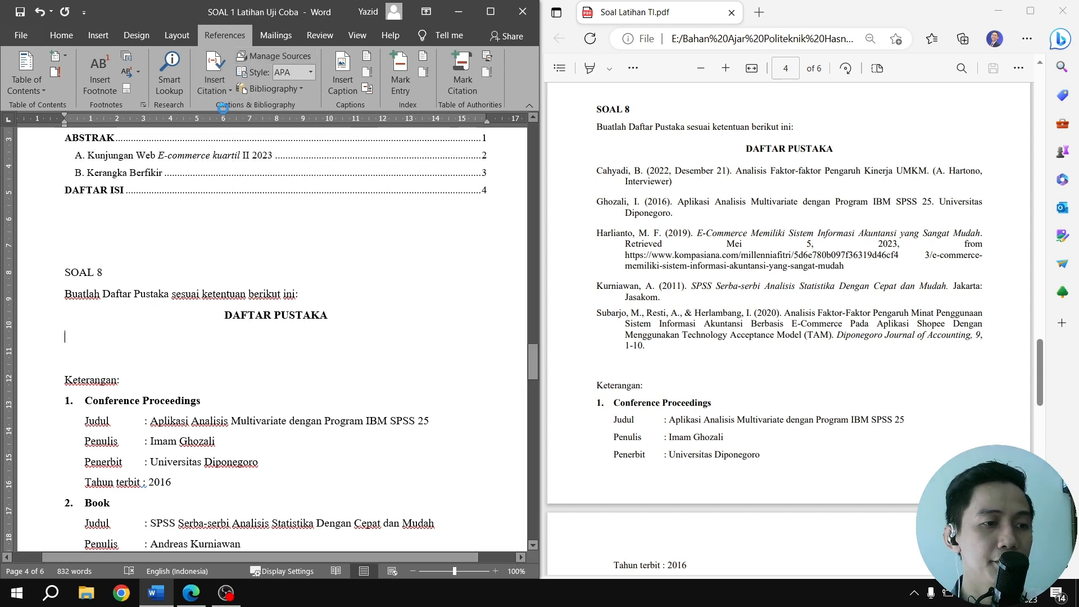
pyautogui.moveTo(243, 94); pyautogui.dragTo(391, 63)
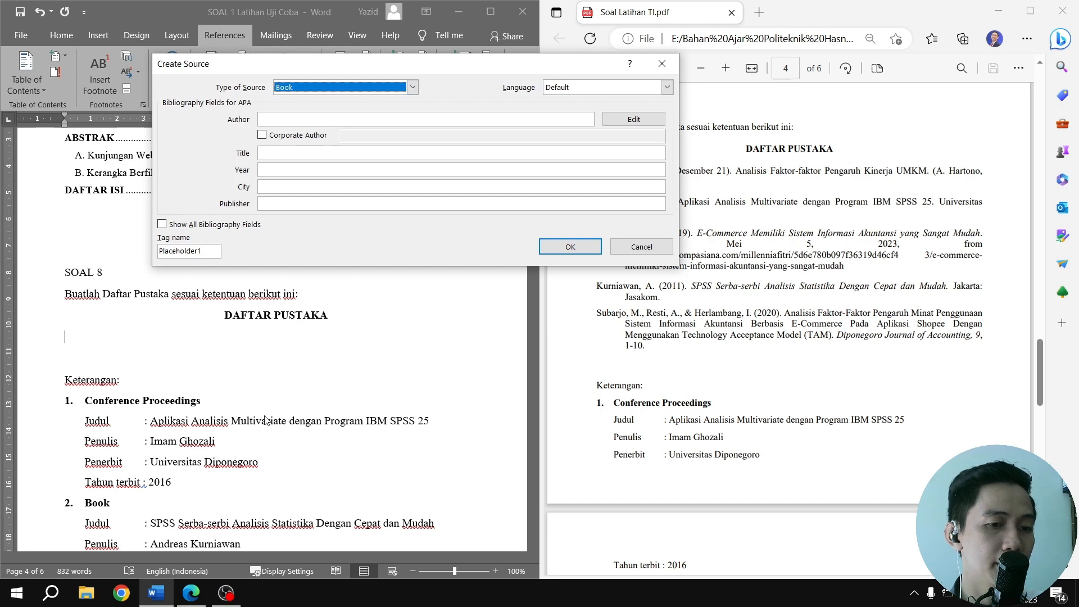
pyautogui.moveTo(667, 420); pyautogui.dragTo(715, 420)
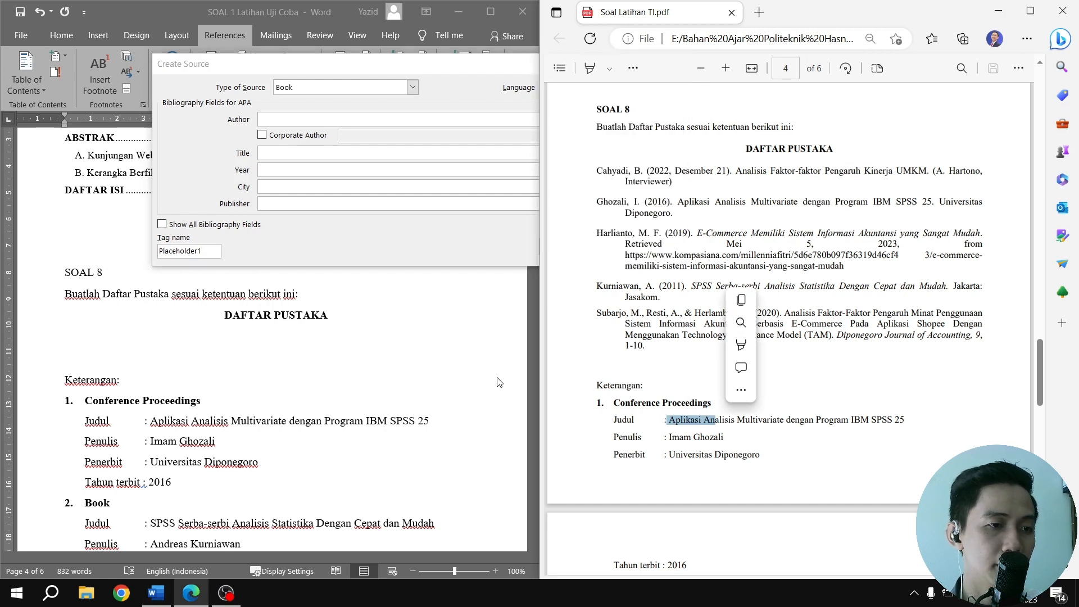
pyautogui.moveTo(365, 67); pyautogui.dragTo(257, 92)
pyautogui.scroll(-3, 677, 328)
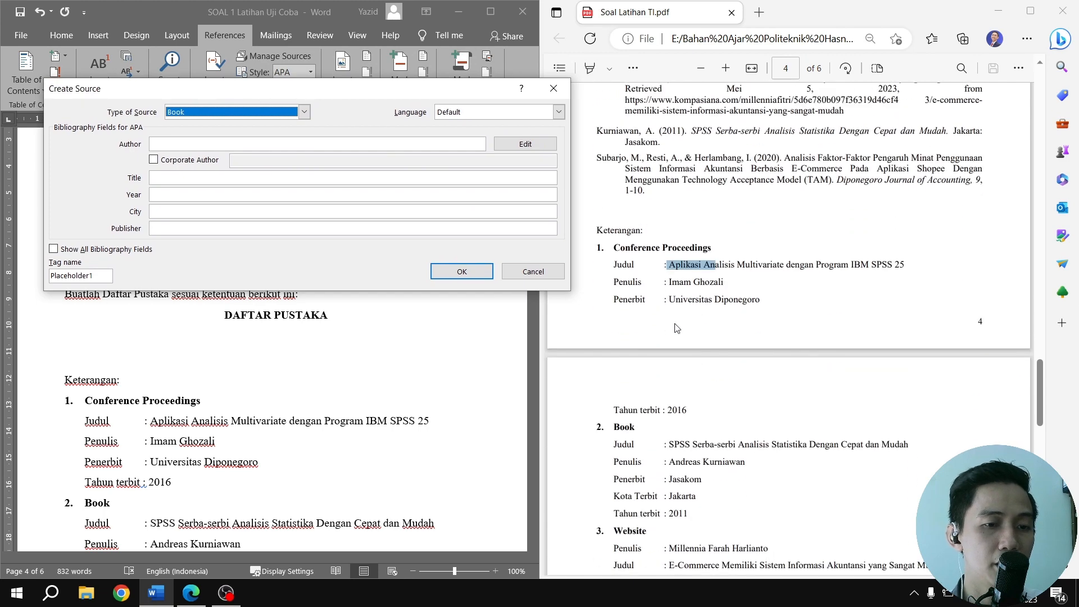
pyautogui.scroll(-2, 676, 328)
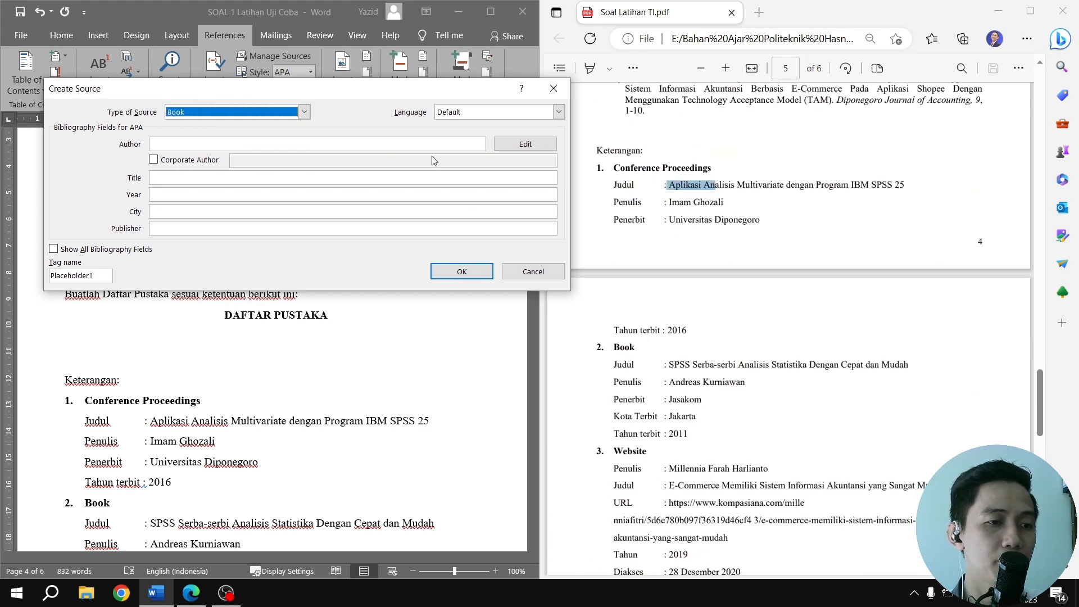
pyautogui.click(304, 112)
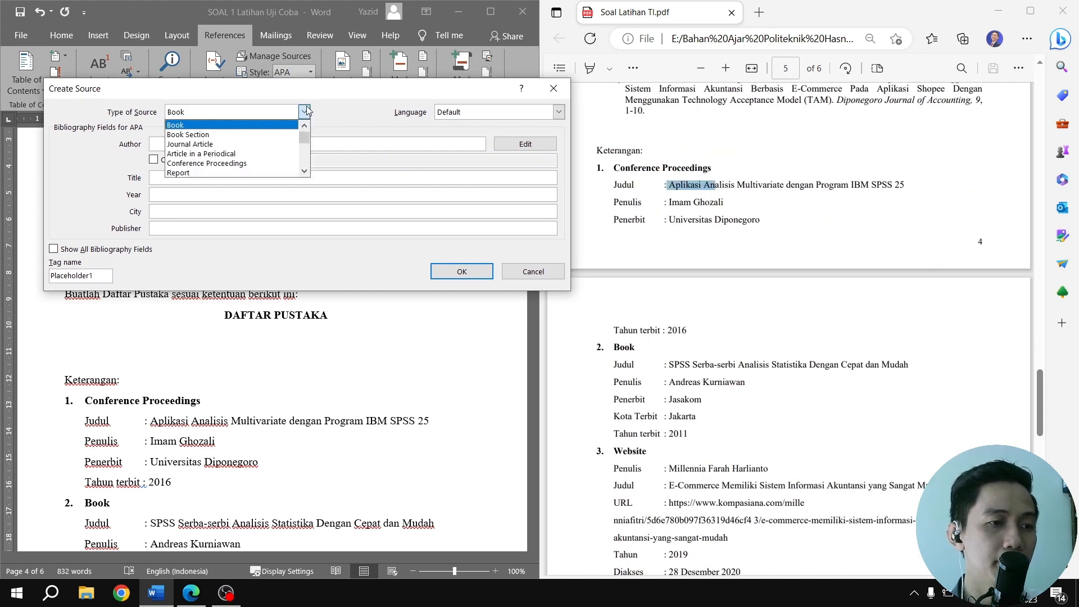
pyautogui.click(222, 164)
# Fill in the source's author with the full Penulis name copied from the Conference Proceedings entry in the PDF
pyautogui.click(671, 204)
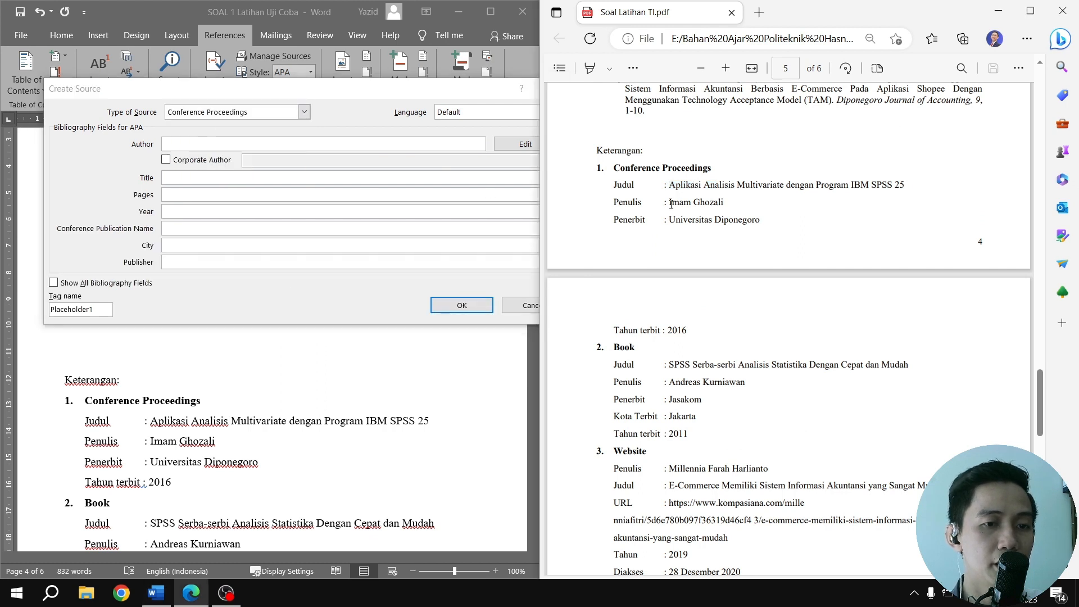
pyautogui.moveTo(671, 204)
pyautogui.mouseDown()
pyautogui.moveTo(729, 202)
pyautogui.moveTo(669, 200)
pyautogui.mouseUp()
pyautogui.hotkey('ctrl', 'c')
pyautogui.click(271, 144)
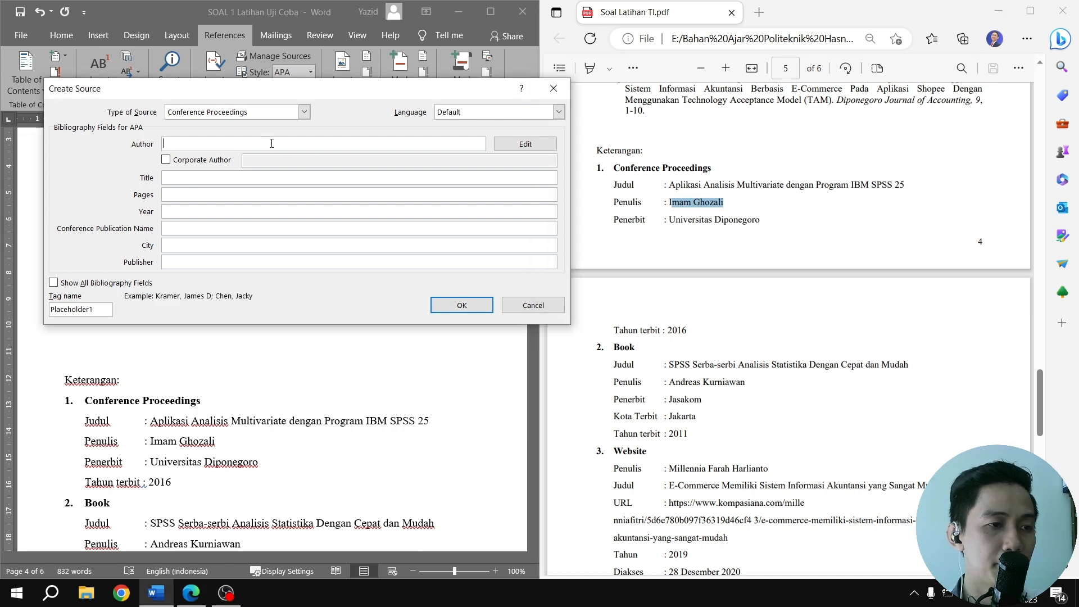
pyautogui.hotkey('ctrl', 'v')
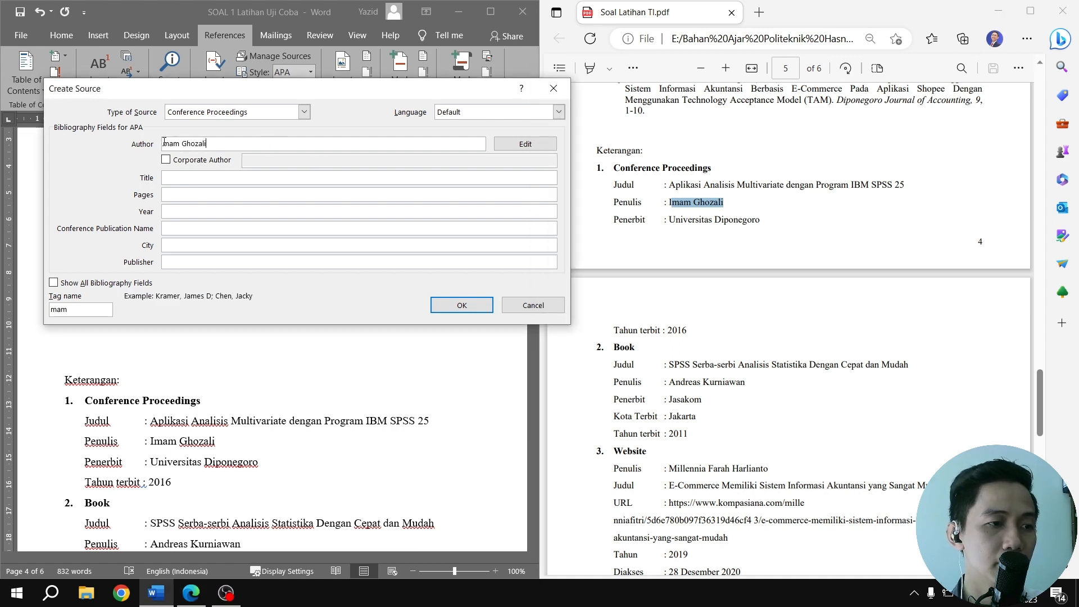
pyautogui.click(164, 143)
pyautogui.write('I')
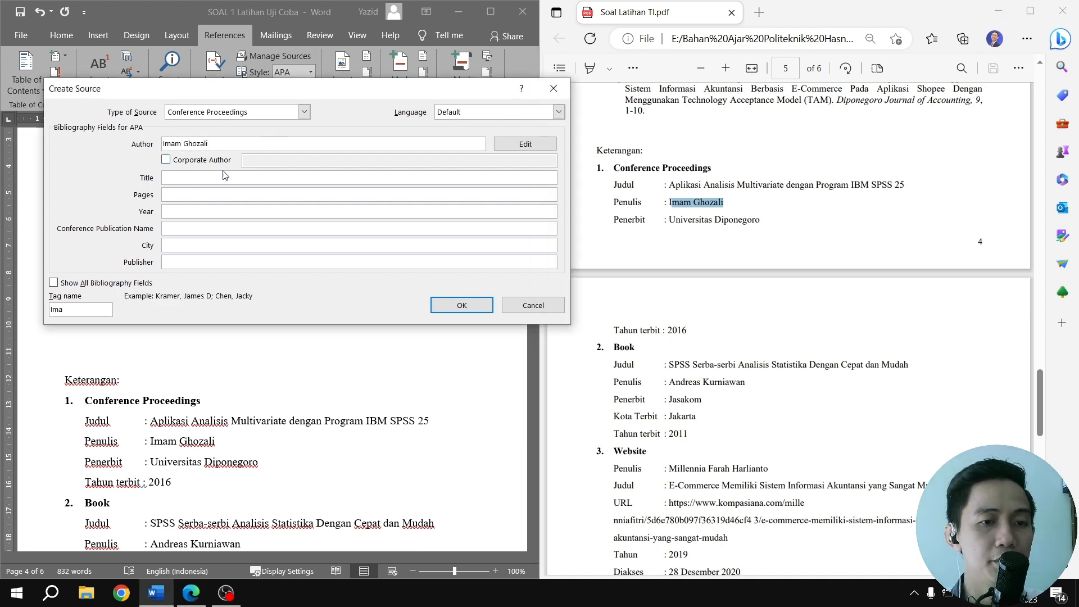
# Set the source's title to Aplikasi Analisis Multivariate dengan Program IBM SPSS 25 and its publisher to Universitas Diponegoro, copied from the PDF
pyautogui.moveTo(671, 187); pyautogui.dragTo(906, 183)
pyautogui.hotkey('ctrl', 'c')
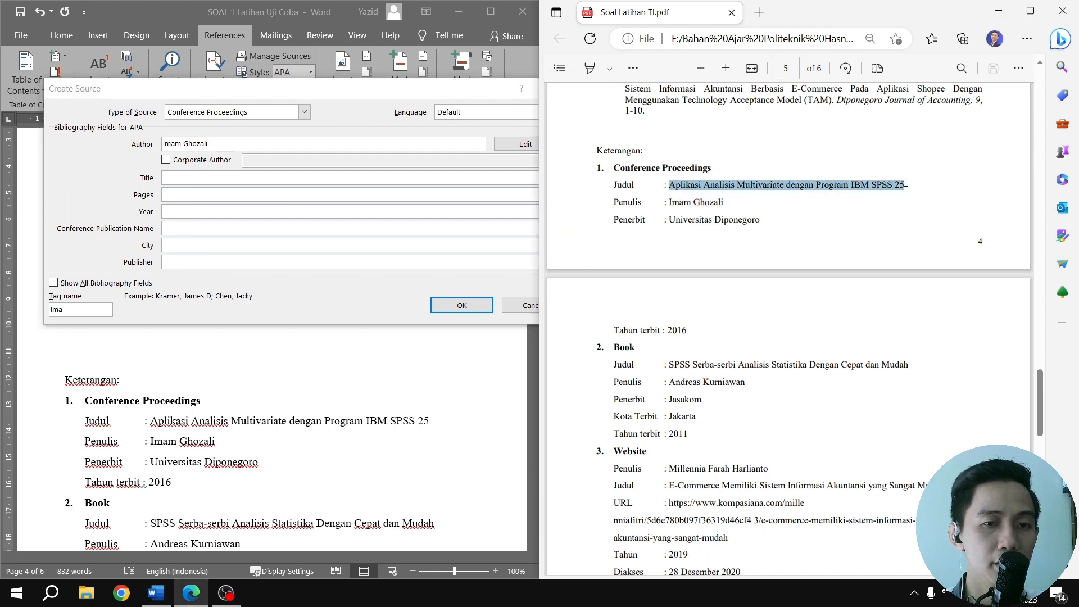
pyautogui.click(272, 179)
pyautogui.hotkey('ctrl', 'v')
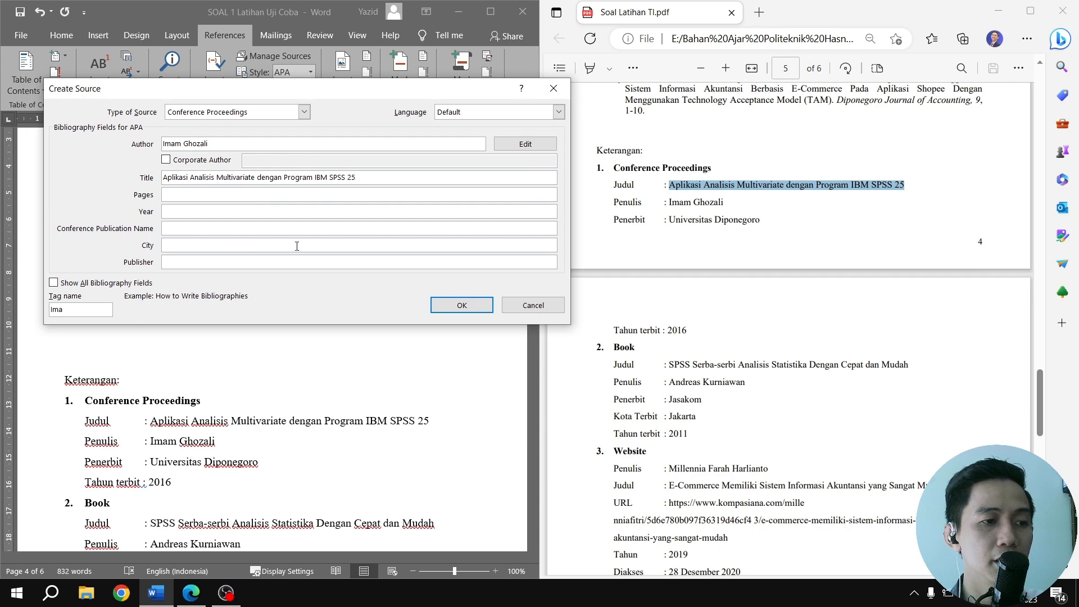
pyautogui.scroll(-2, 687, 288)
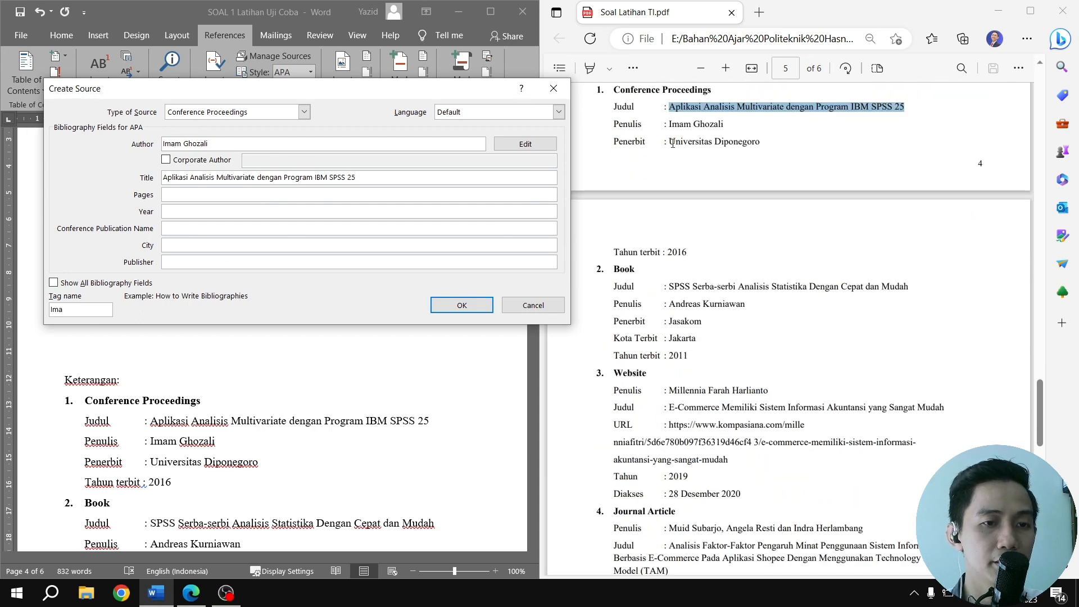
pyautogui.moveTo(669, 142); pyautogui.dragTo(766, 138)
pyautogui.hotkey('ctrl', 'c')
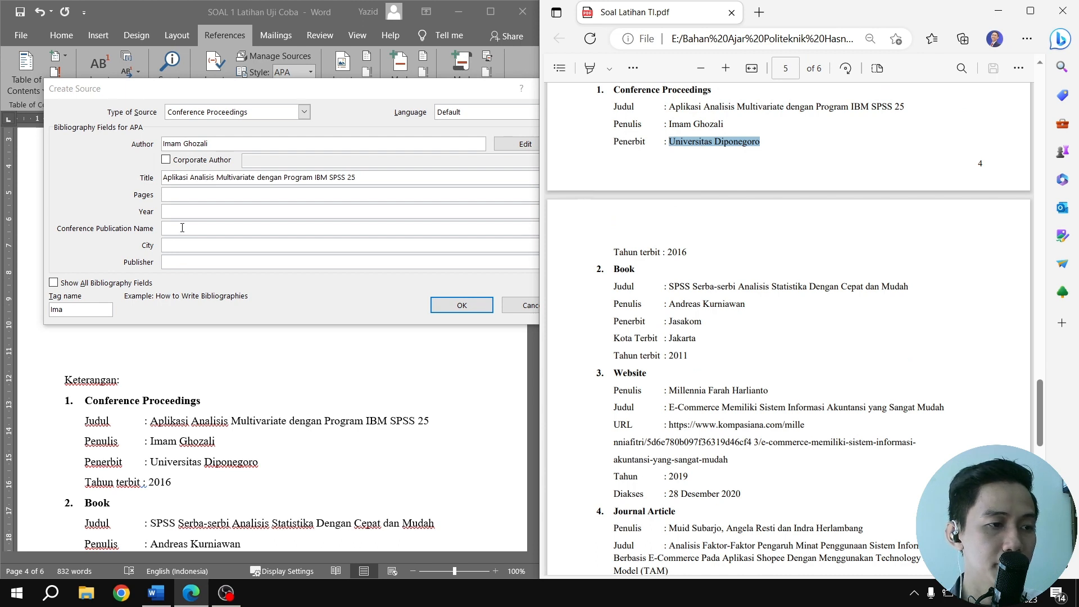
pyautogui.click(182, 262)
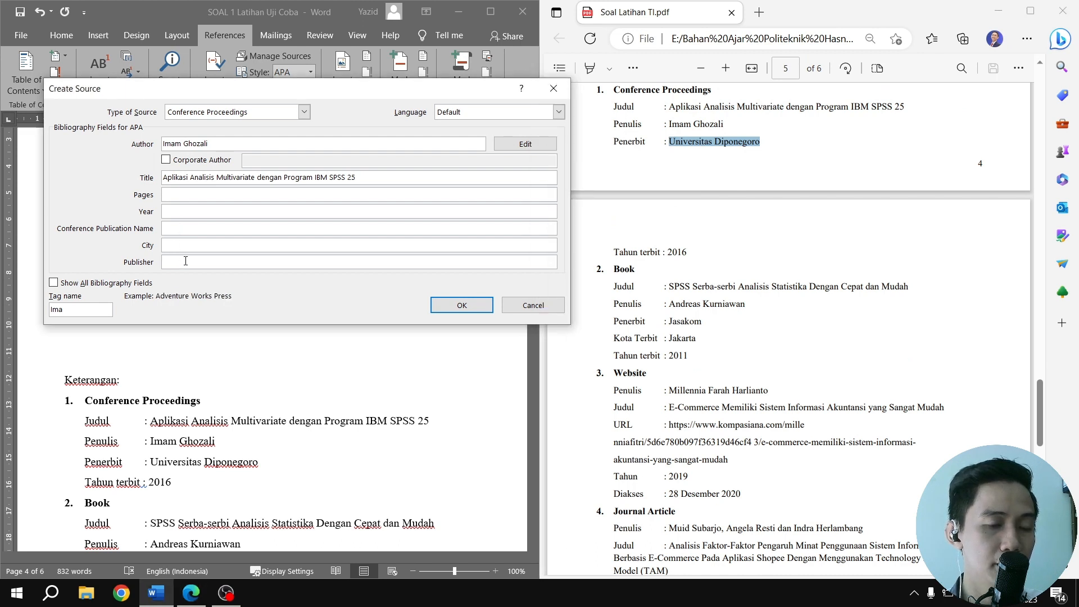
pyautogui.hotkey('ctrl', 'v')
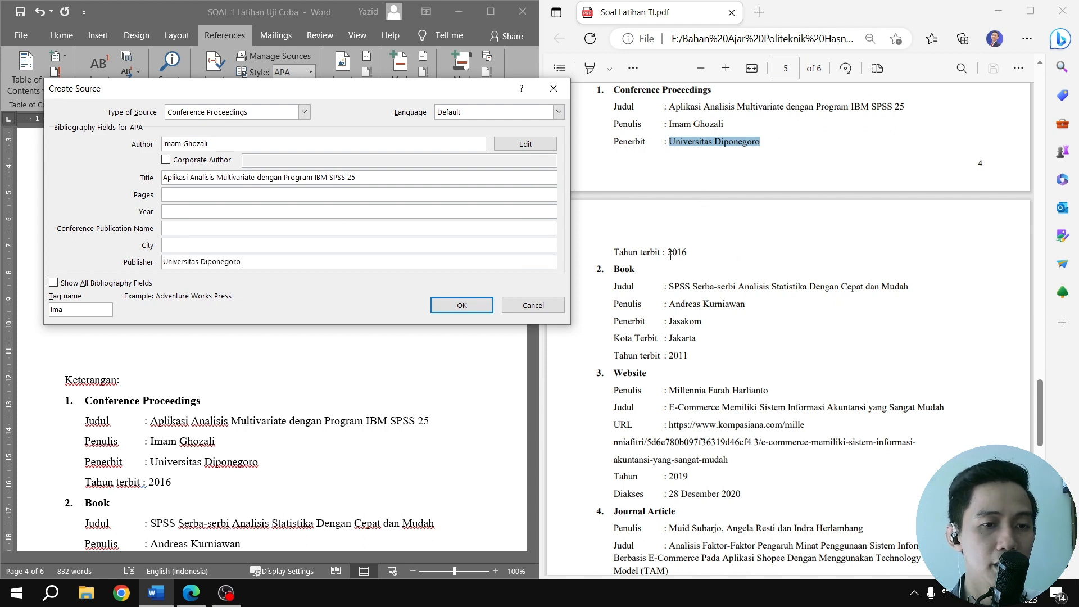
# Save the Conference Proceedings source with the year 2016 and delete the citation it inserts below DAFTAR PUSTAKA
pyautogui.moveTo(669, 253); pyautogui.dragTo(686, 254)
pyautogui.hotkey('ctrl', 'c')
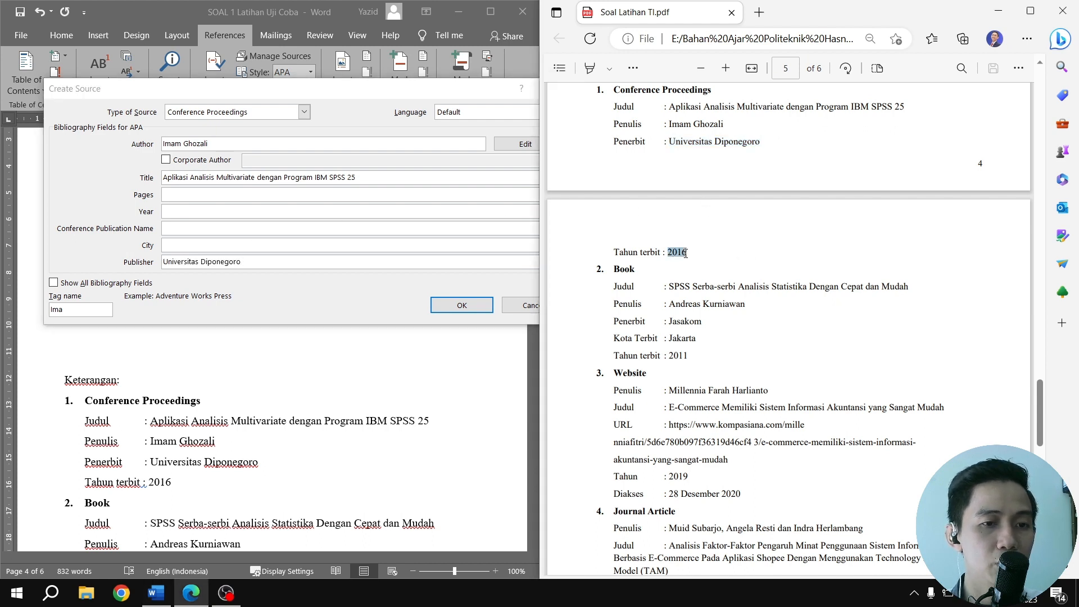
pyautogui.click(196, 211)
pyautogui.hotkey('ctrl', 'v')
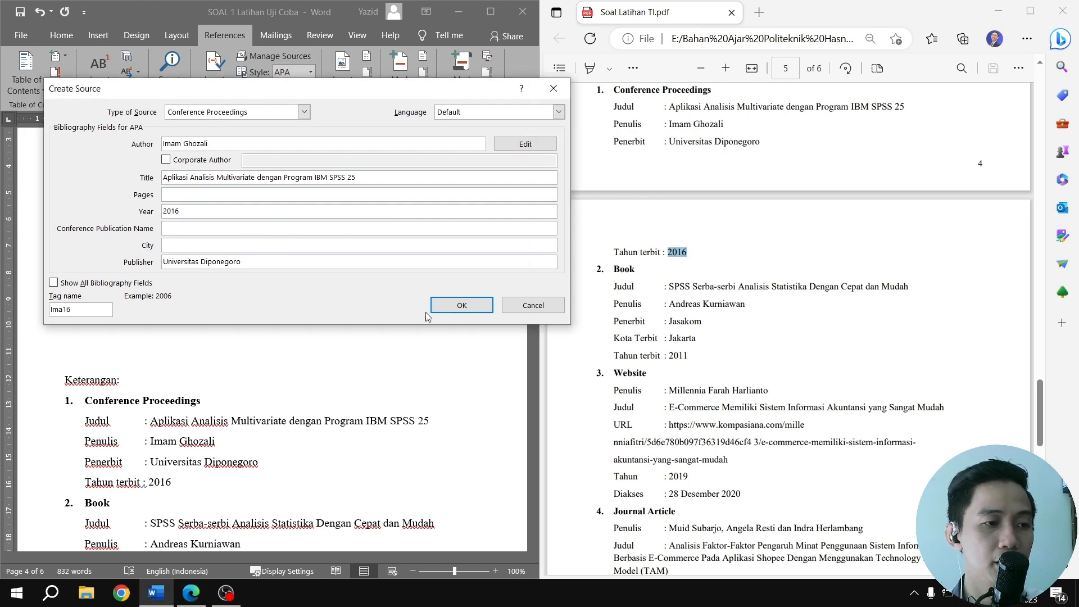
pyautogui.click(462, 305)
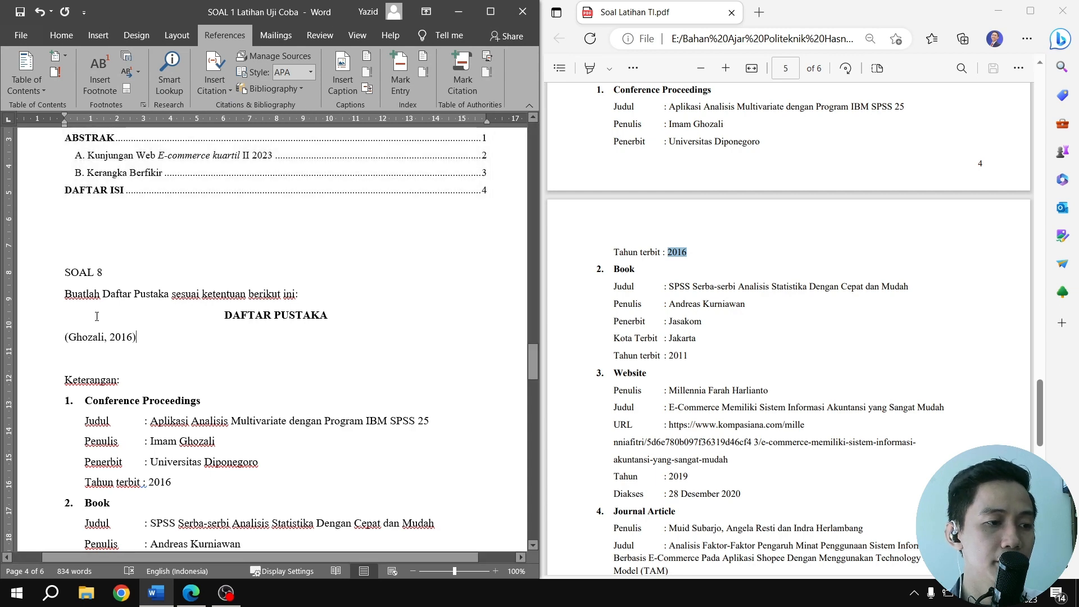
pyautogui.moveTo(152, 339); pyautogui.dragTo(63, 337)
pyautogui.press('Delete')
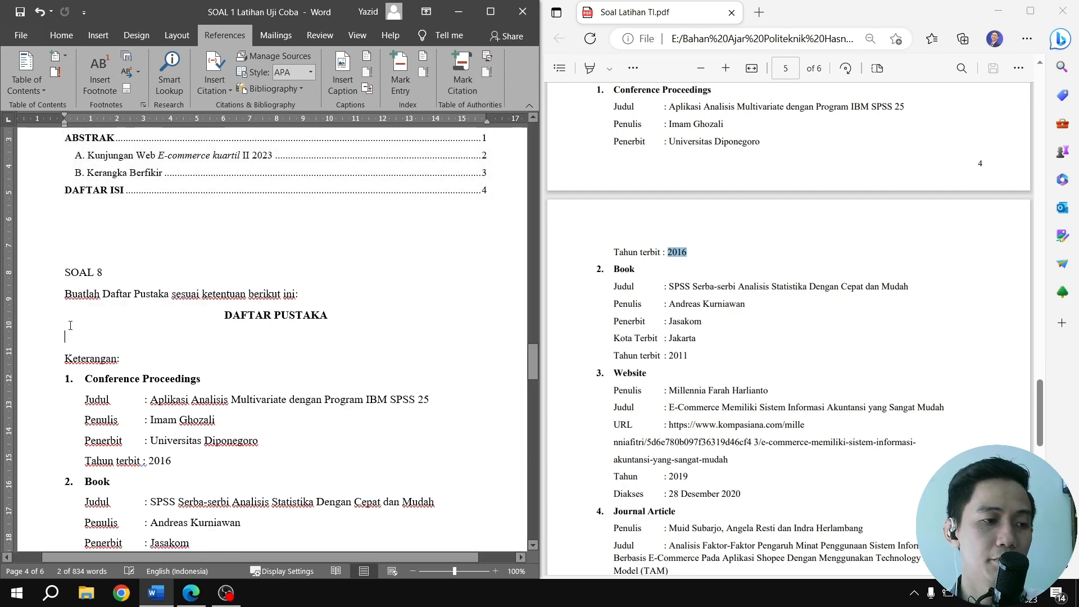
# Start another source from the Source Manager, with Book as its type
pyautogui.click(279, 58)
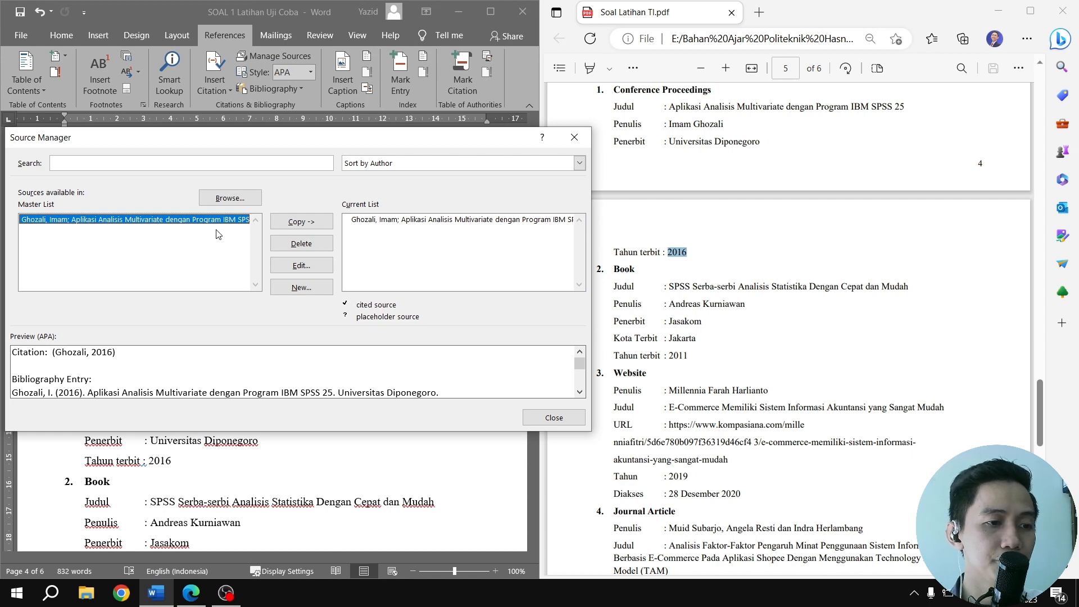
pyautogui.click(296, 288)
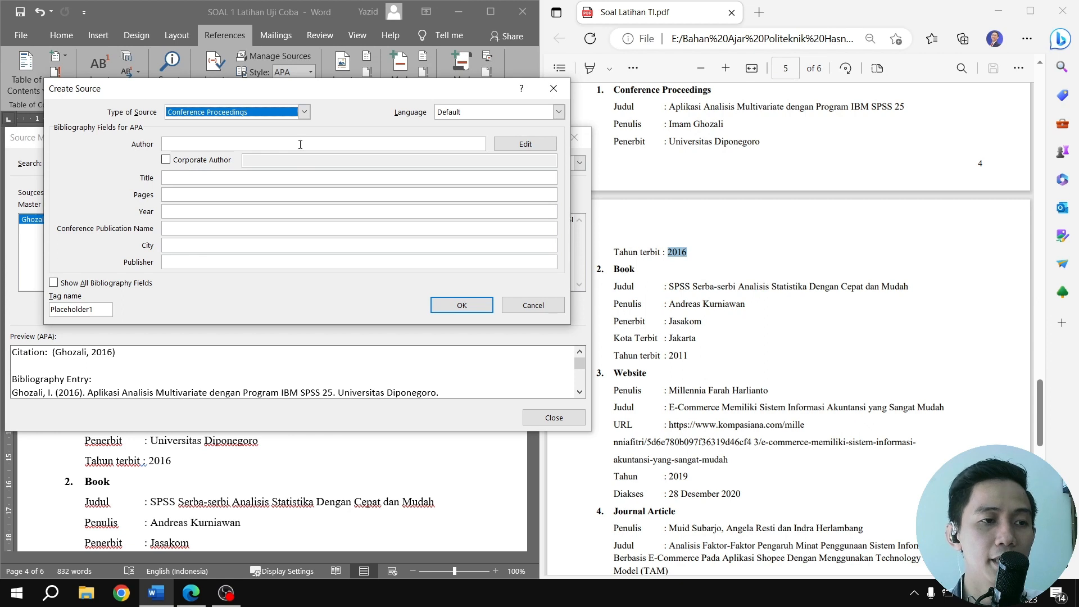
pyautogui.click(303, 112)
pyautogui.click(208, 126)
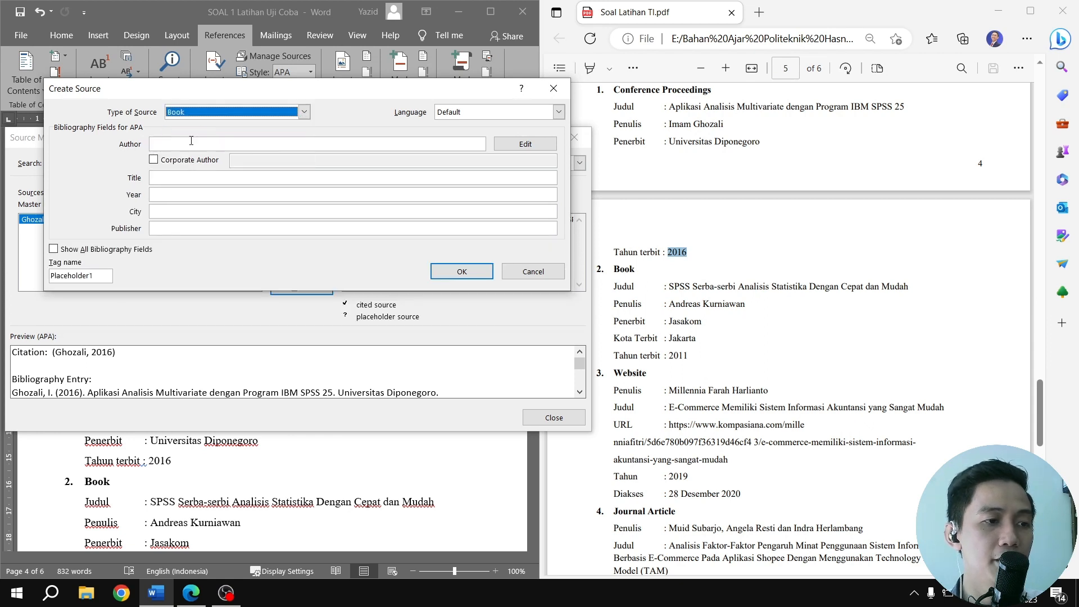
# Give the book source the title SPSS Serba-serbi Analisis Statistika Dengan Cepat dan Mudah and the author's name, both copied from the PDF
pyautogui.moveTo(669, 286); pyautogui.dragTo(904, 287)
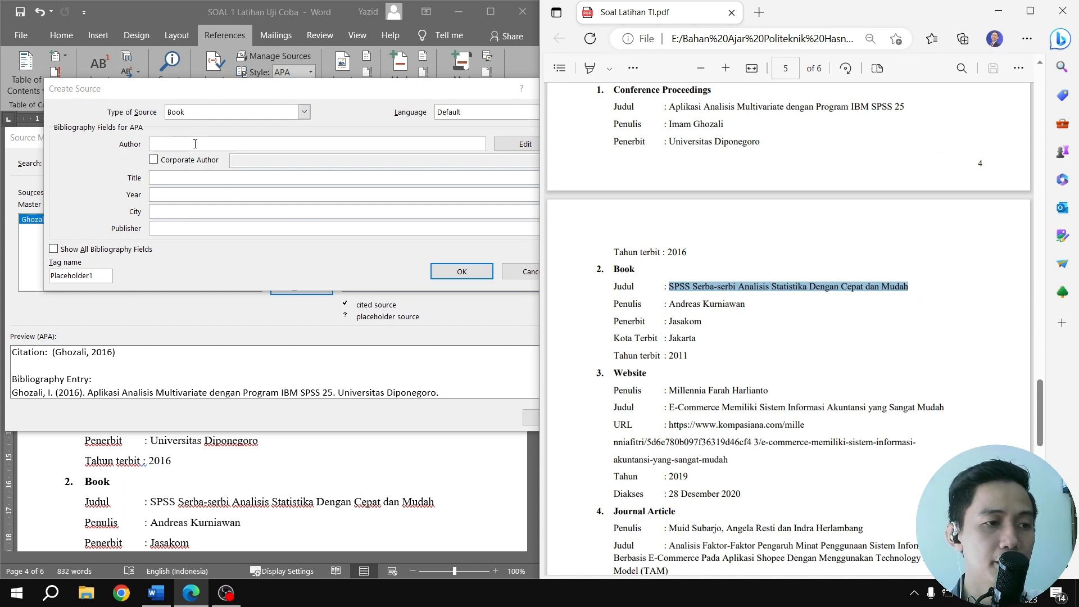
pyautogui.click(192, 179)
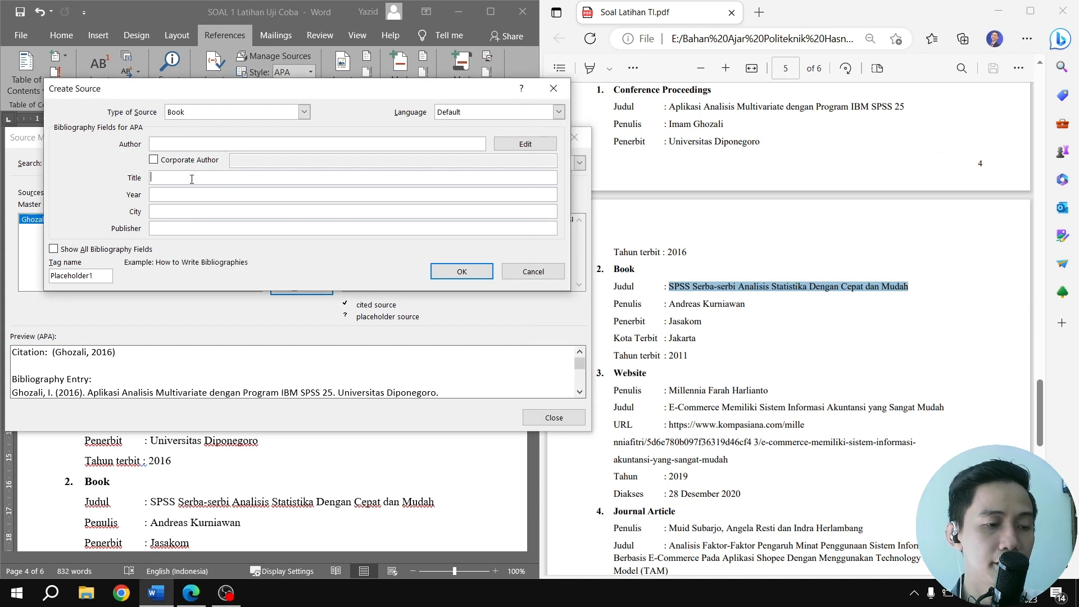
pyautogui.write('SPSS Serba-serbi Analisis Statistika Dengan Cepat dan Mudah')
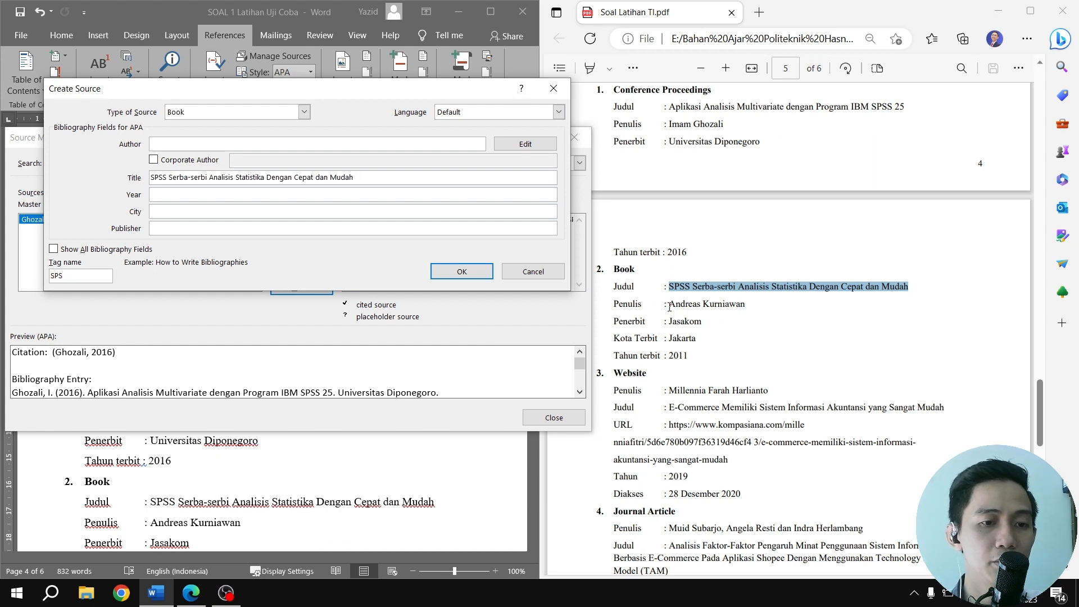
pyautogui.moveTo(669, 307); pyautogui.dragTo(750, 307)
pyautogui.hotkey('ctrl', 'c')
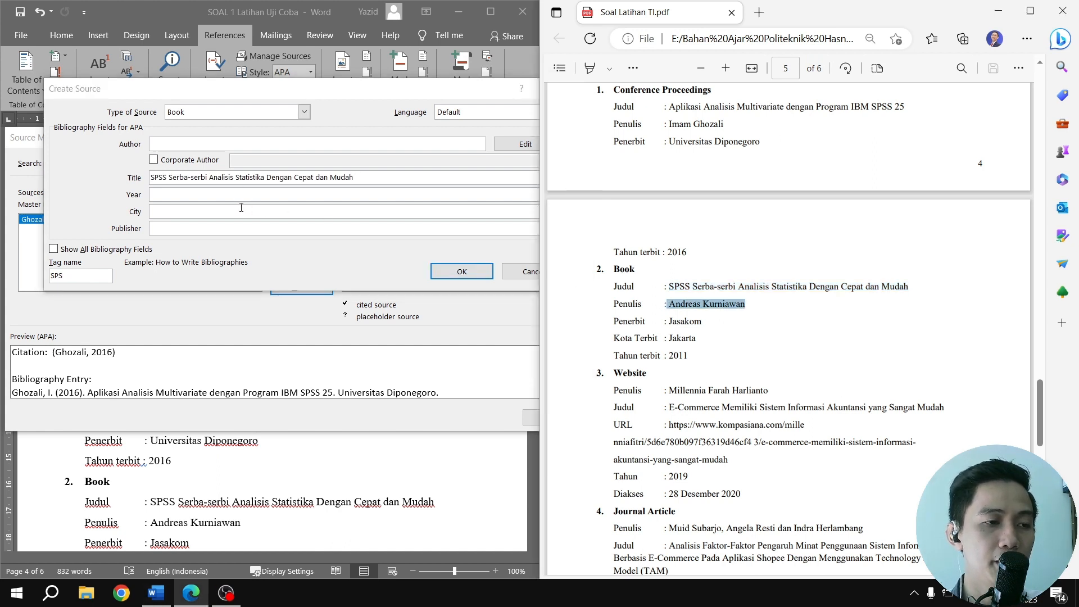
pyautogui.click(214, 144)
pyautogui.hotkey('ctrl', 'v')
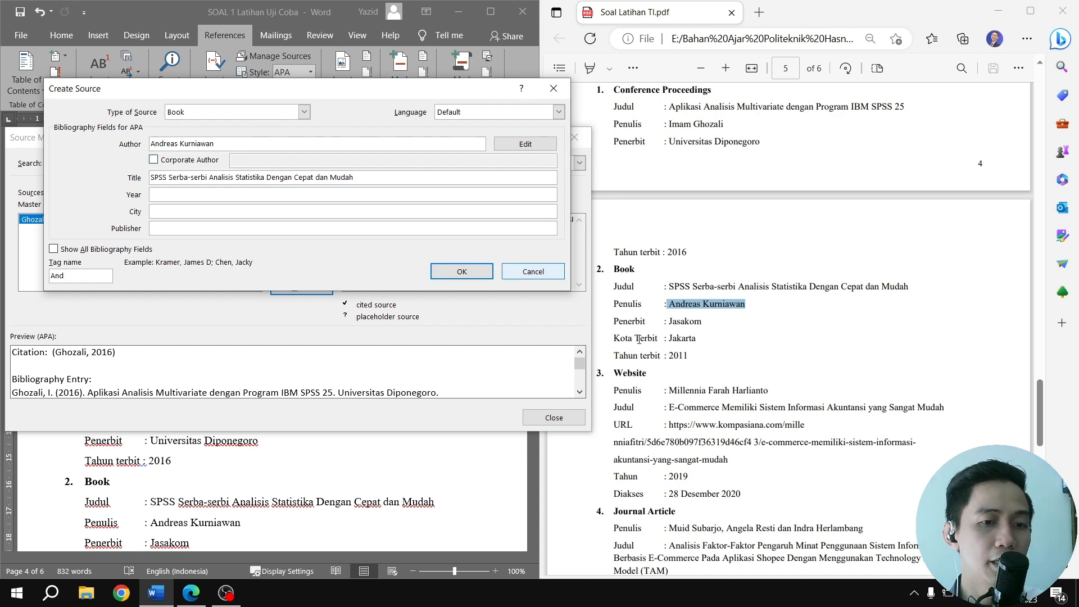
# Set the book source's publisher to Jasakom and its city to Jakarta, copied from the PDF
pyautogui.moveTo(670, 323); pyautogui.dragTo(703, 322)
pyautogui.hotkey('ctrl', 'c')
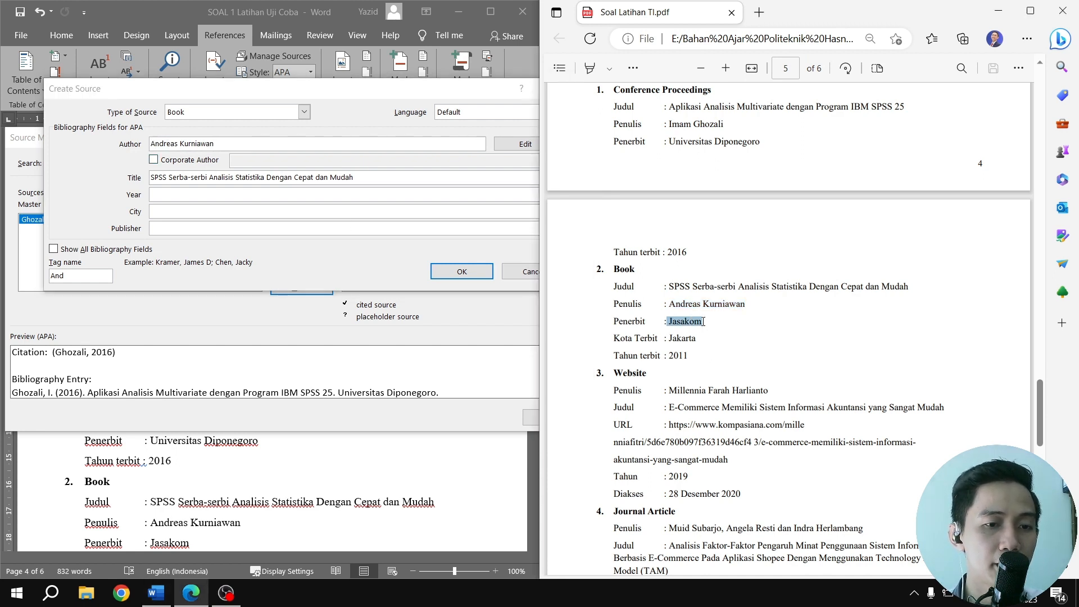
pyautogui.click(178, 230)
pyautogui.hotkey('ctrl', 'v')
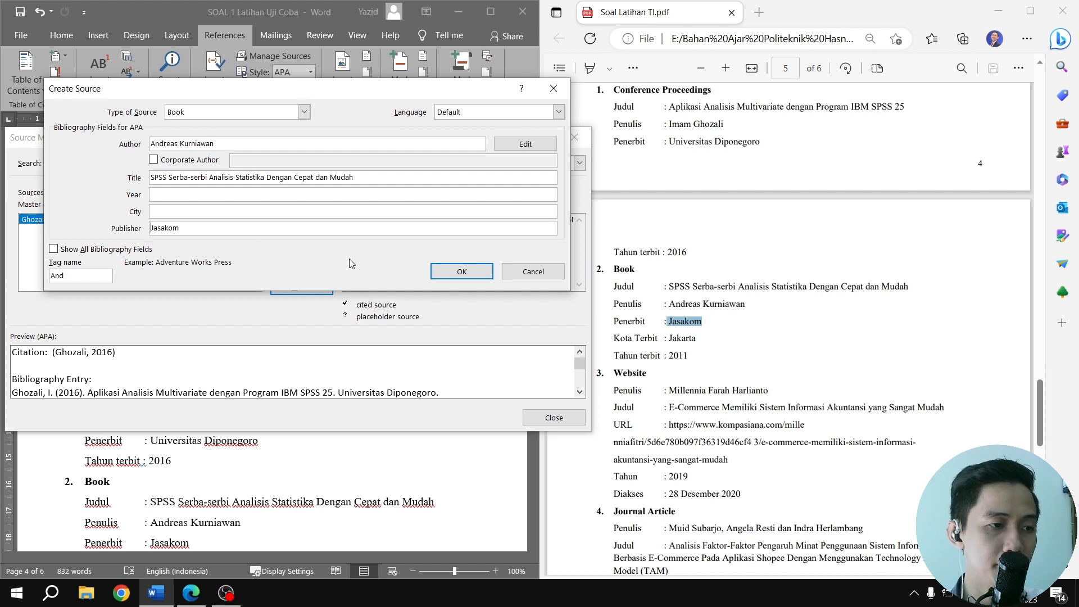
pyautogui.moveTo(699, 336); pyautogui.dragTo(672, 338)
pyautogui.hotkey('ctrl', 'c')
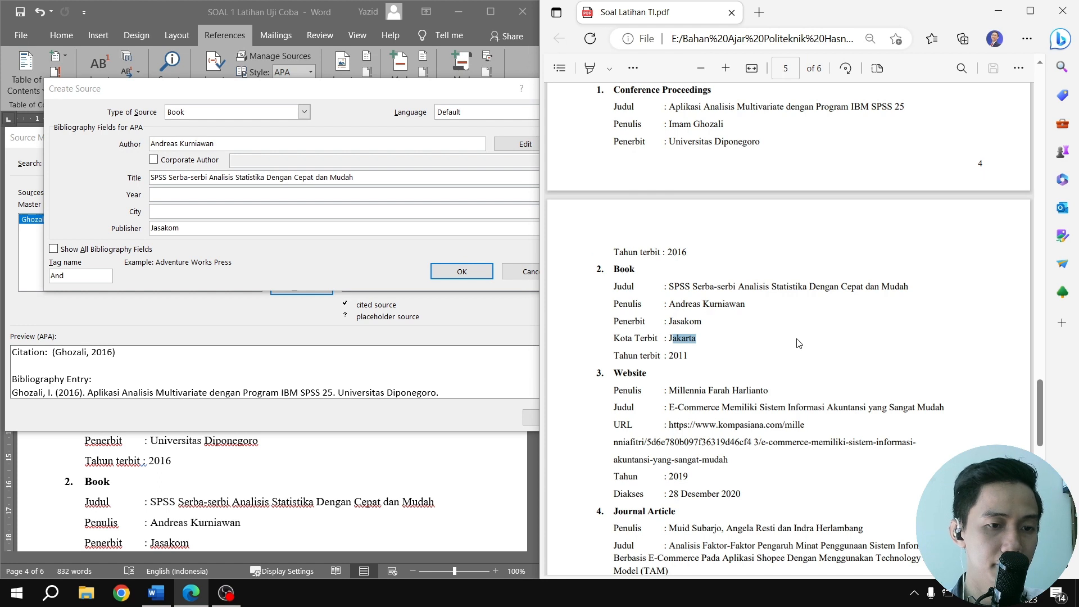
pyautogui.click(160, 211)
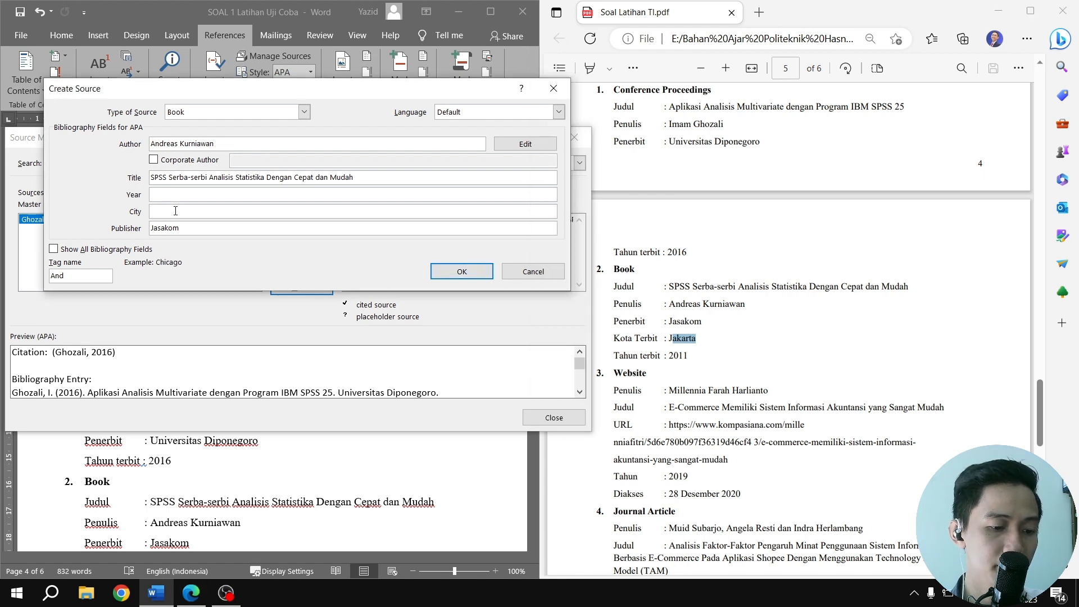
pyautogui.hotkey('ctrl', 'v')
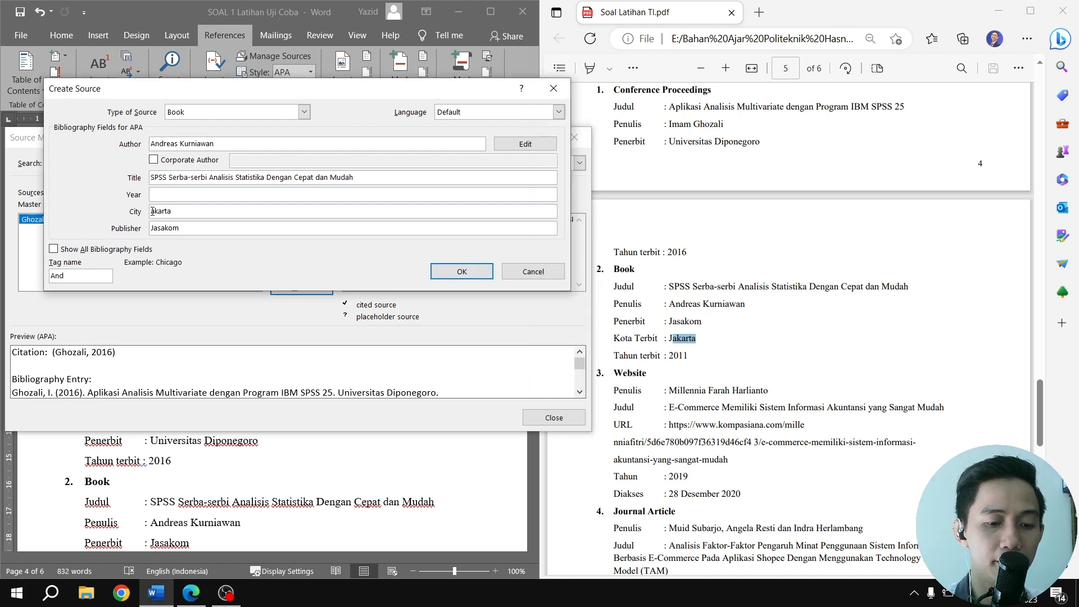
pyautogui.write('J')
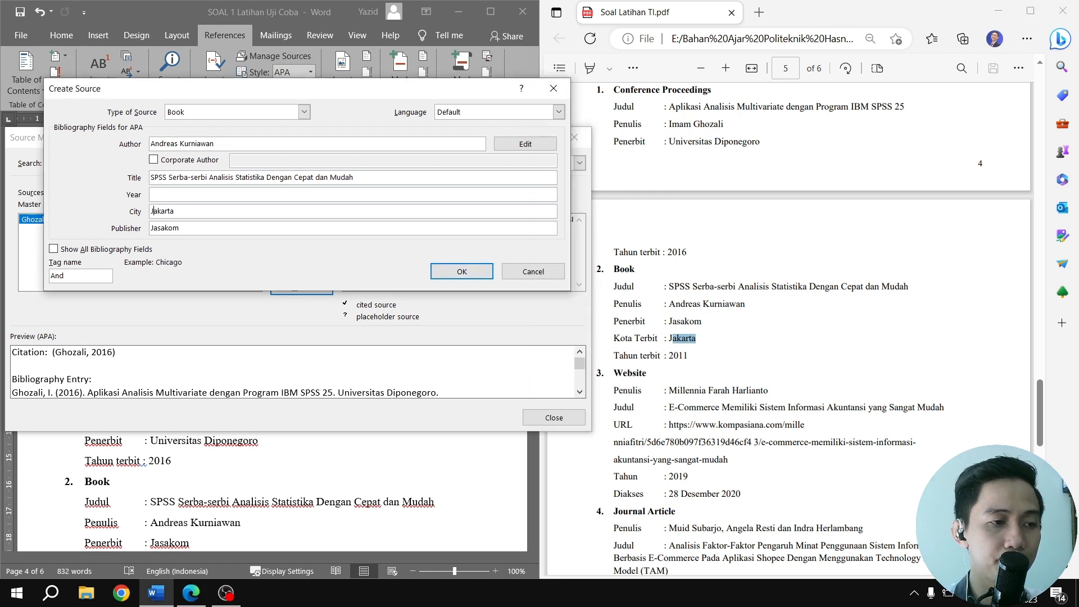
# Set the book source's year to 2011 and save the source
pyautogui.click(186, 194)
pyautogui.write('2011')
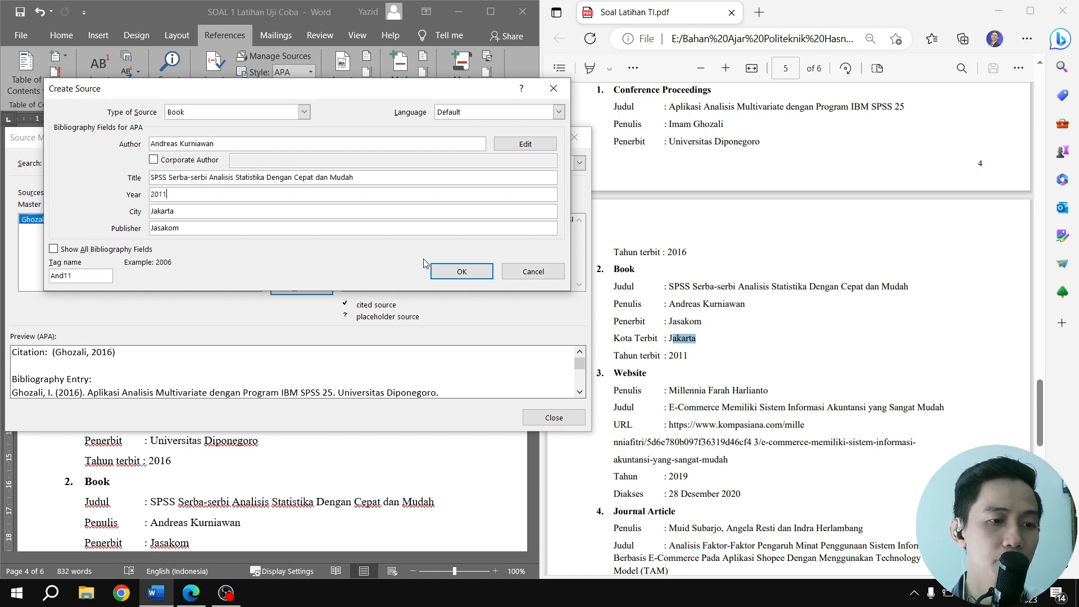
pyautogui.click(457, 271)
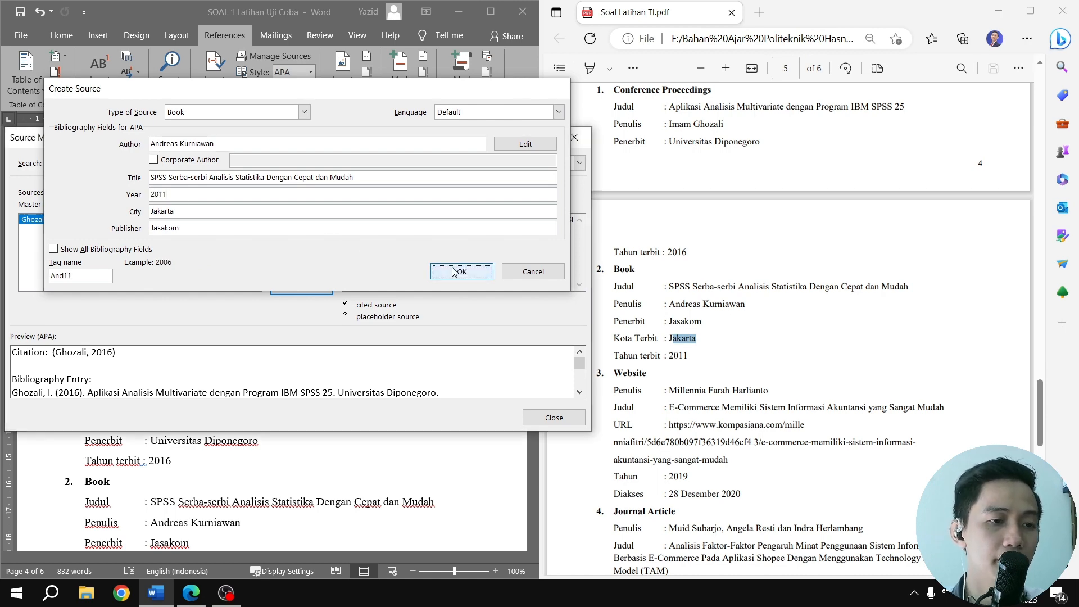
# Start another source from the Source Manager, with Web site as its type
pyautogui.scroll(-3, 557, 267)
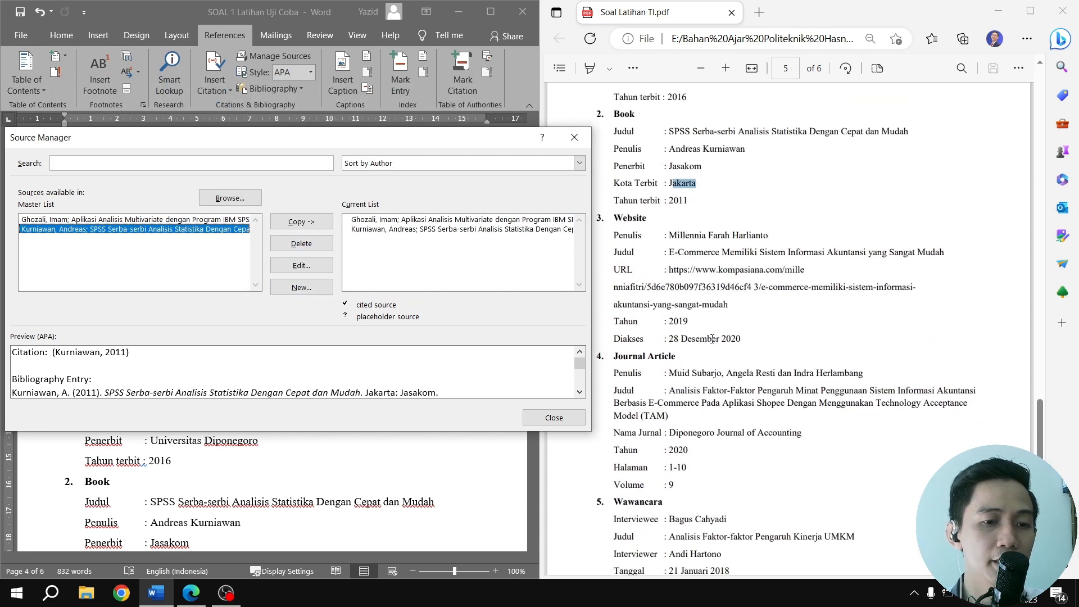
pyautogui.click(302, 287)
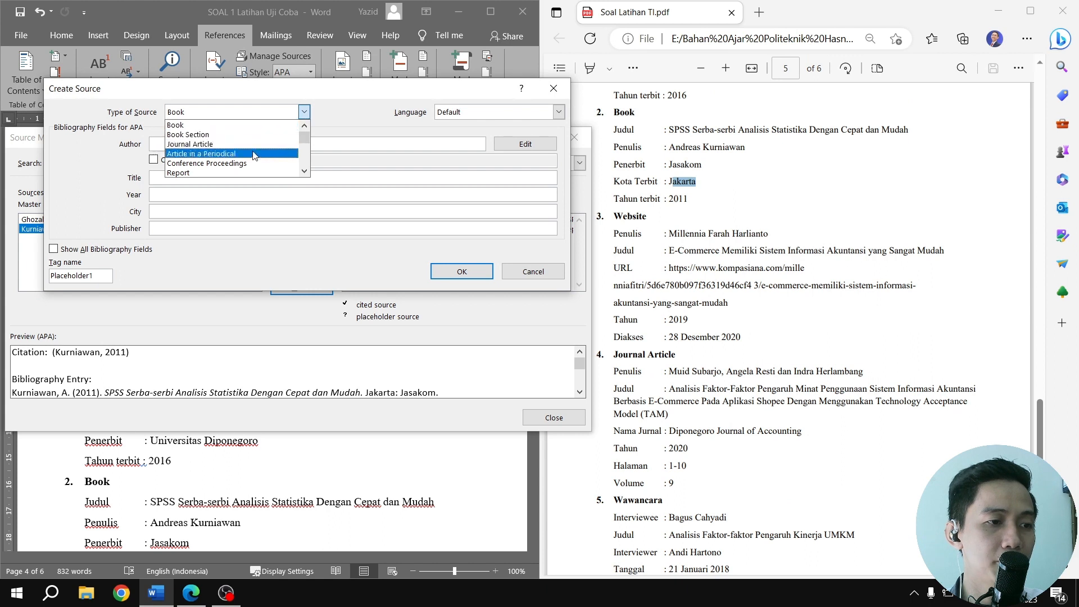
pyautogui.scroll(-1, 236, 158)
pyautogui.click(204, 163)
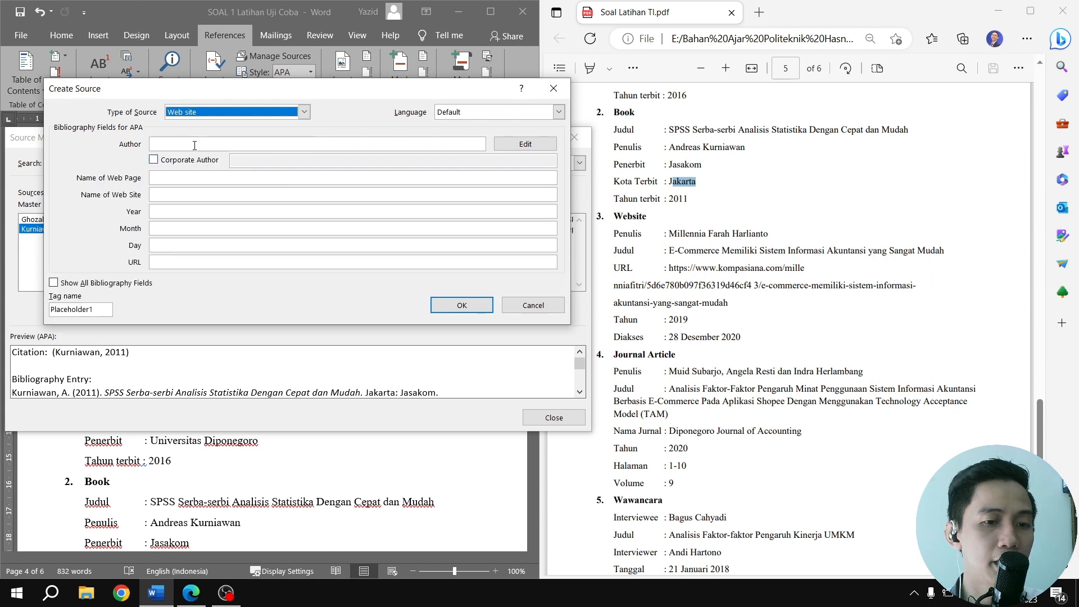
# Copy the website author's name from the PDF and name the web page E-Commerce Memiliki Sistem Informasi Akuntansi yang Sangat Mudah
pyautogui.click(671, 235)
pyautogui.moveTo(671, 235); pyautogui.dragTo(771, 233)
pyautogui.hotkey('ctrl', 'c')
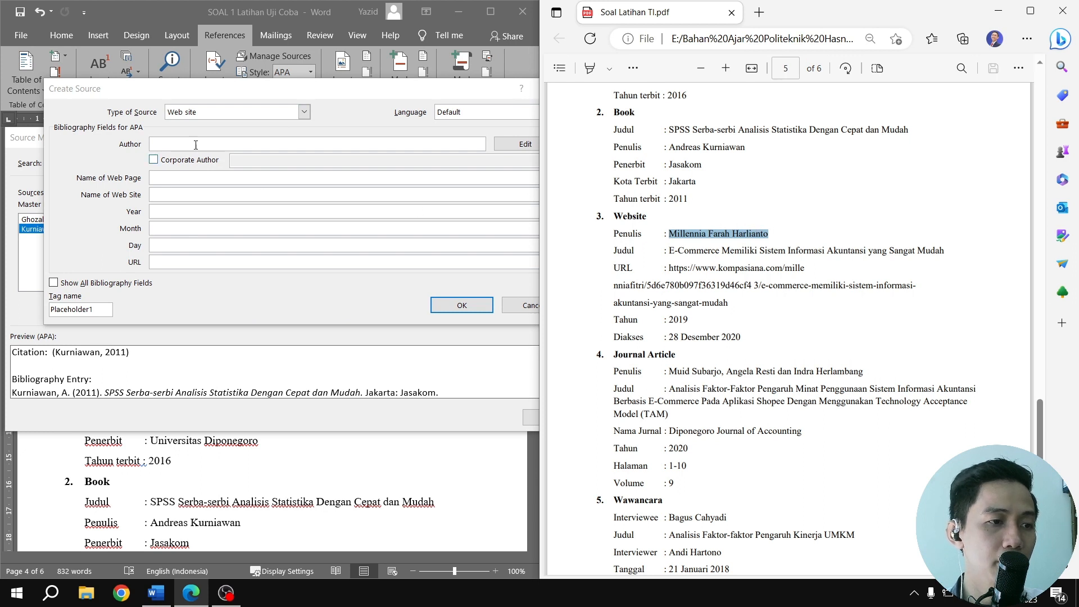
pyautogui.click(174, 144)
pyautogui.hotkey('ctrl', 'v')
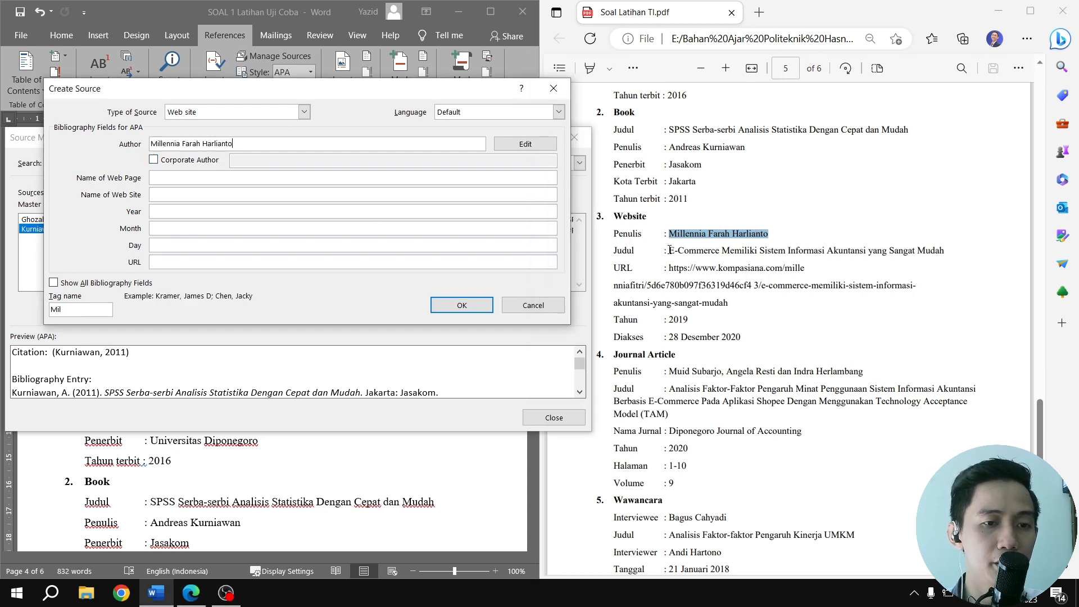
pyautogui.moveTo(670, 250); pyautogui.dragTo(942, 249)
pyautogui.hotkey('ctrl', 'c')
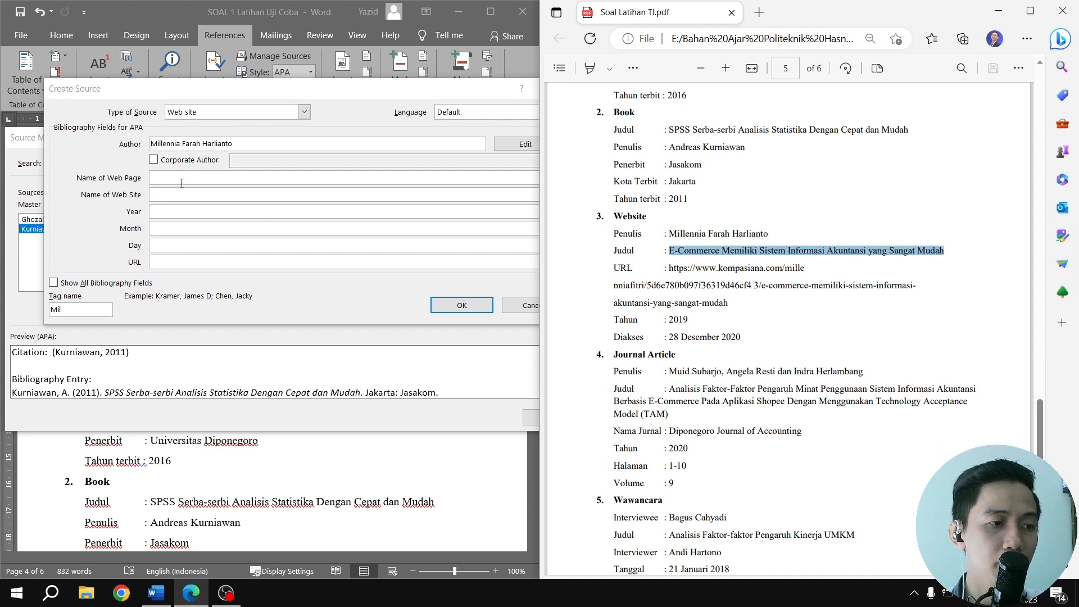
pyautogui.click(178, 178)
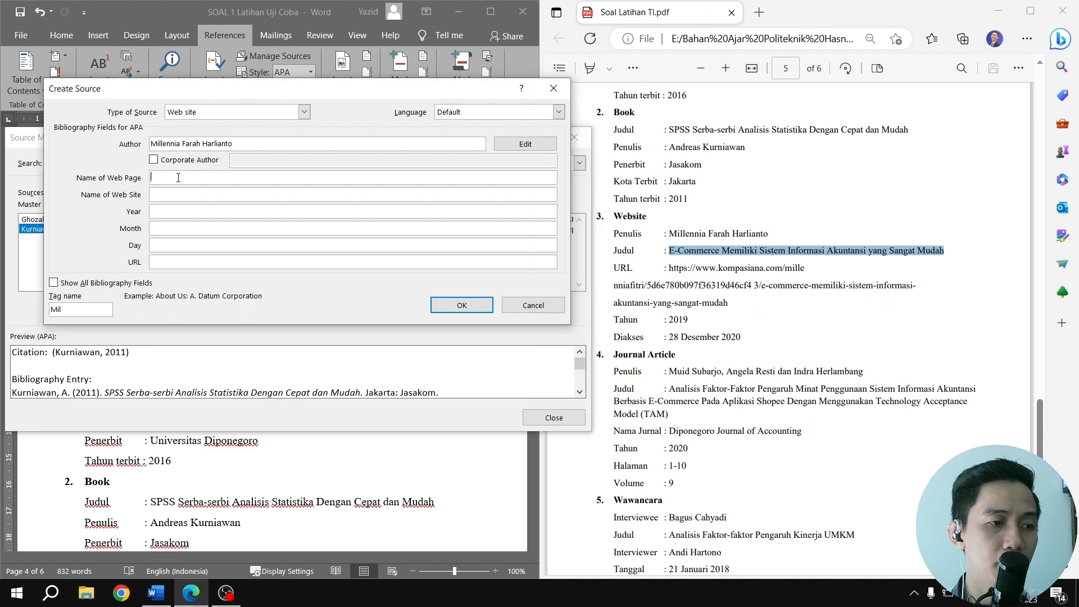
pyautogui.hotkey('ctrl', 'v')
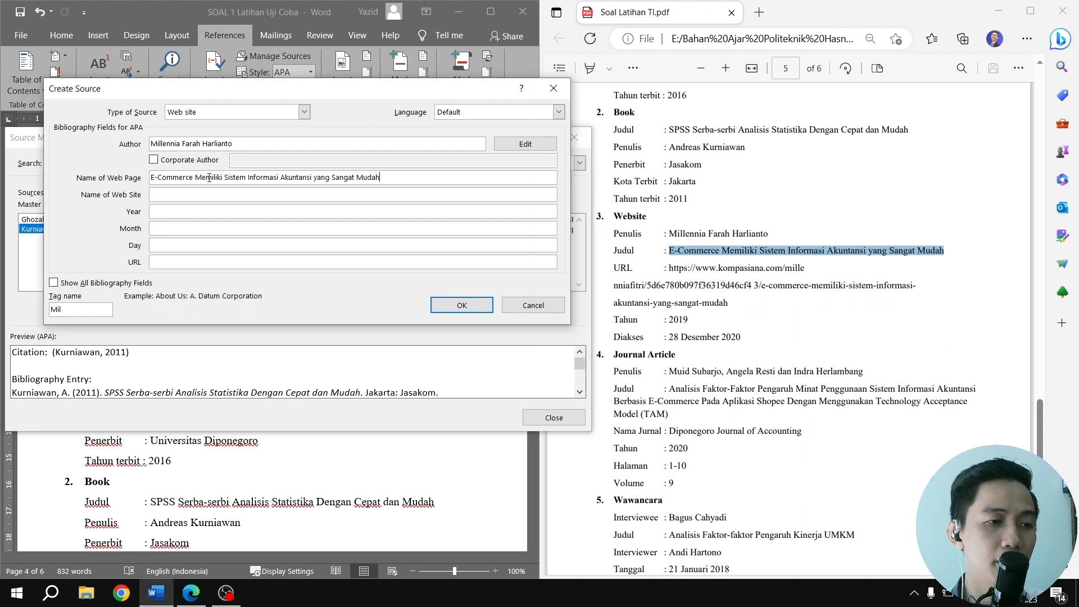
pyautogui.click(669, 272)
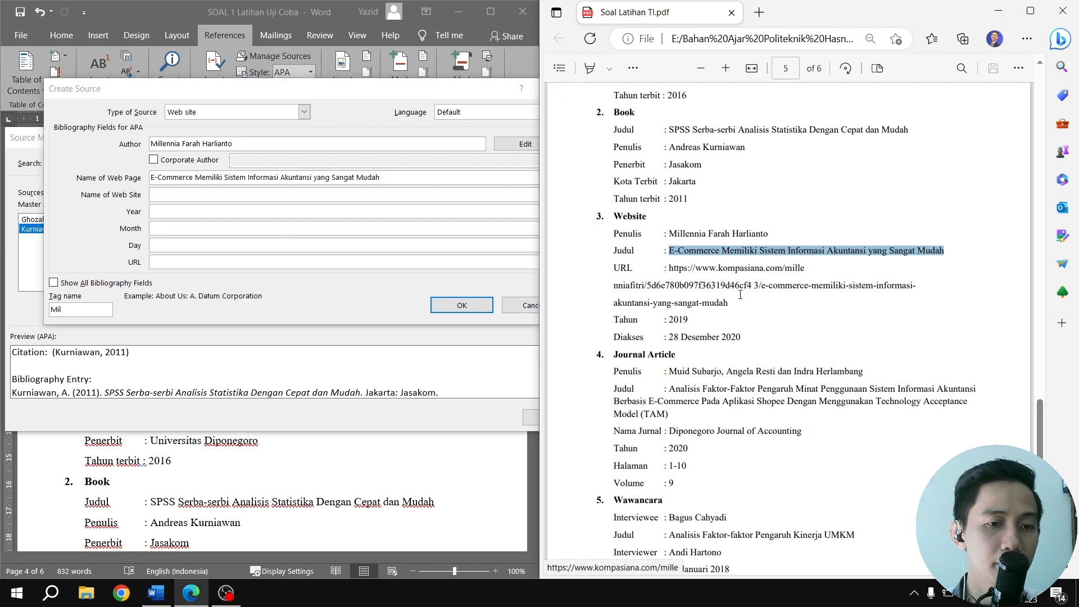
pyautogui.tripleClick(691, 291)
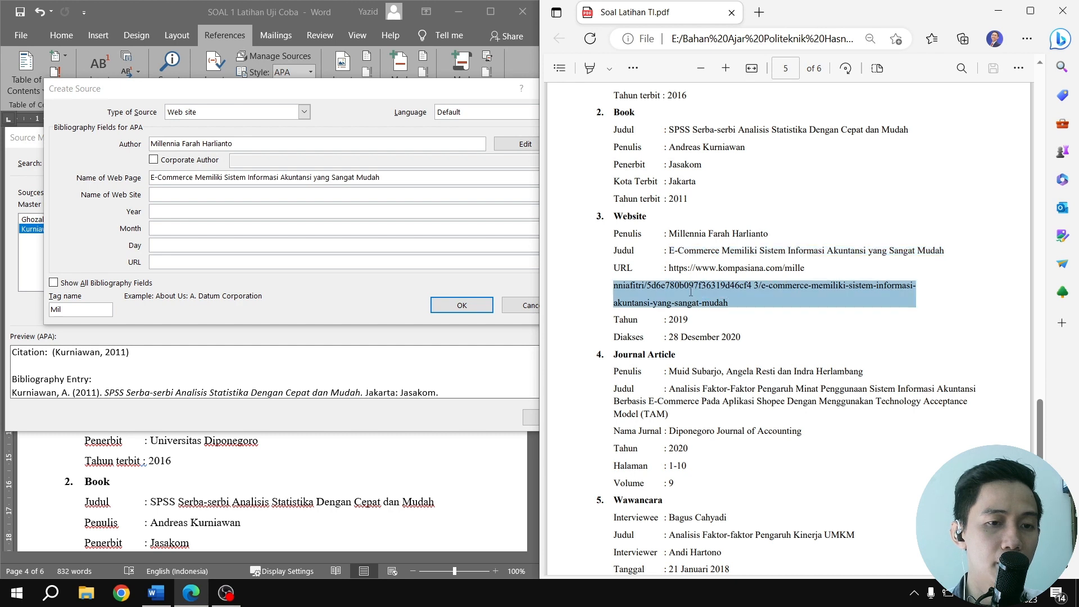
pyautogui.moveTo(691, 291); pyautogui.dragTo(667, 268)
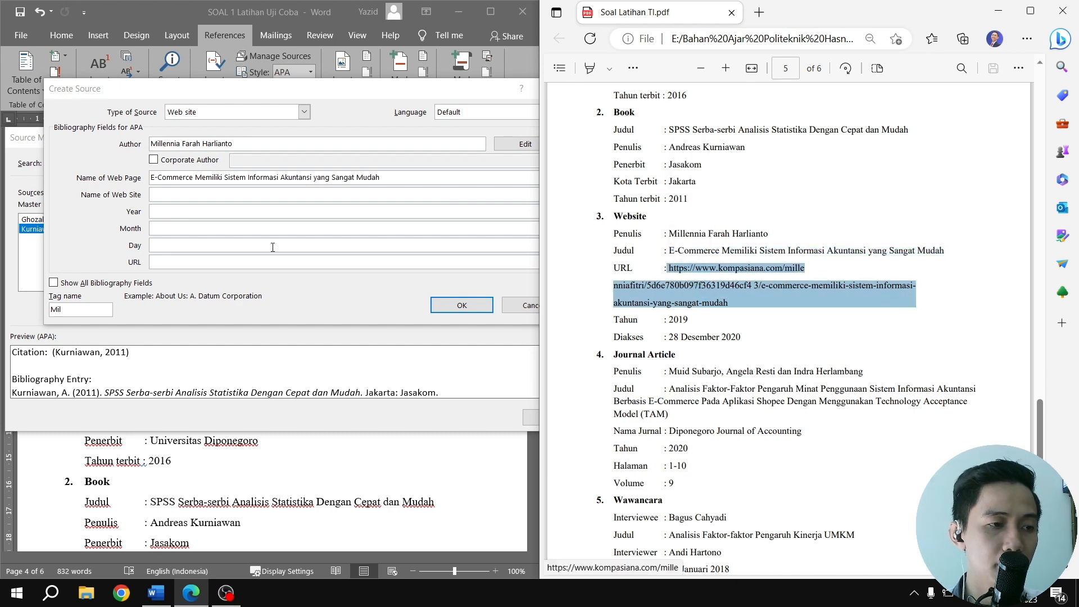
pyautogui.click(164, 258)
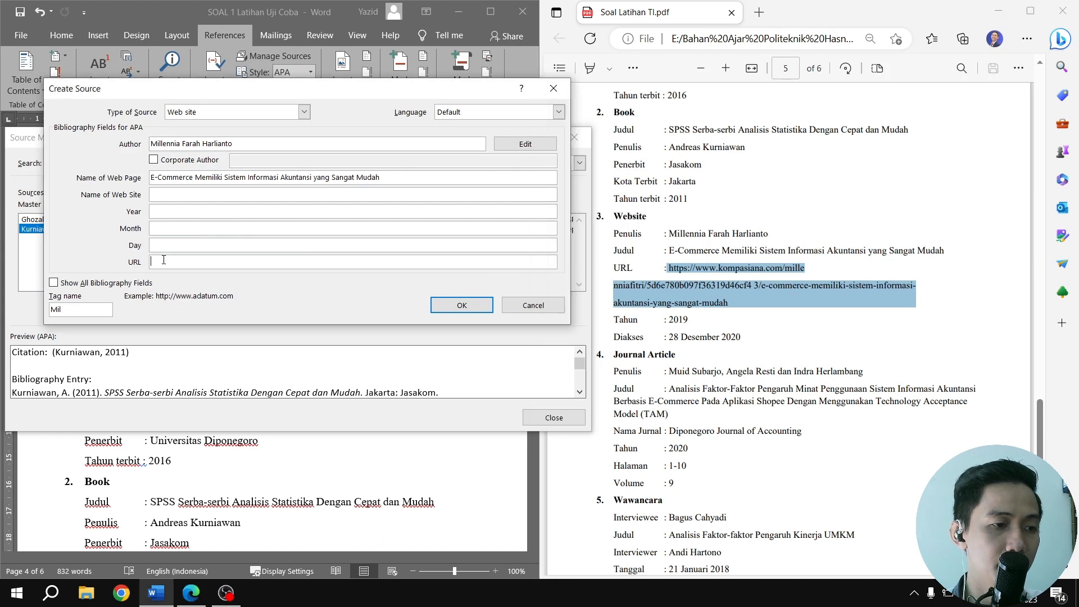
pyautogui.write('https://www.kompasiana.com/mille')
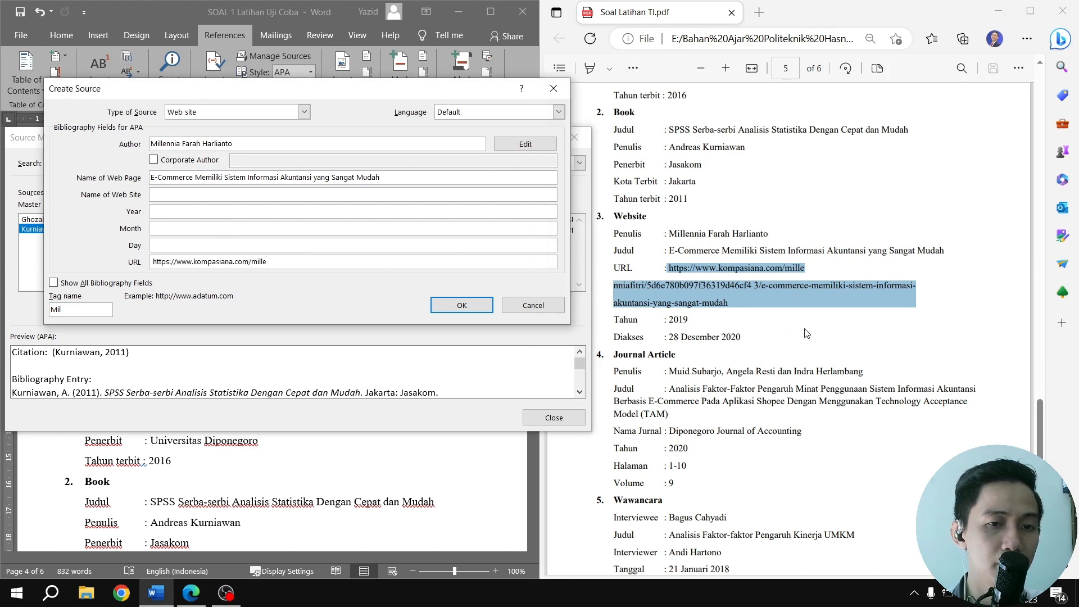
# Append the remaining two lines of the URL from the PDF and set the website source's year to 2019
pyautogui.click(607, 290)
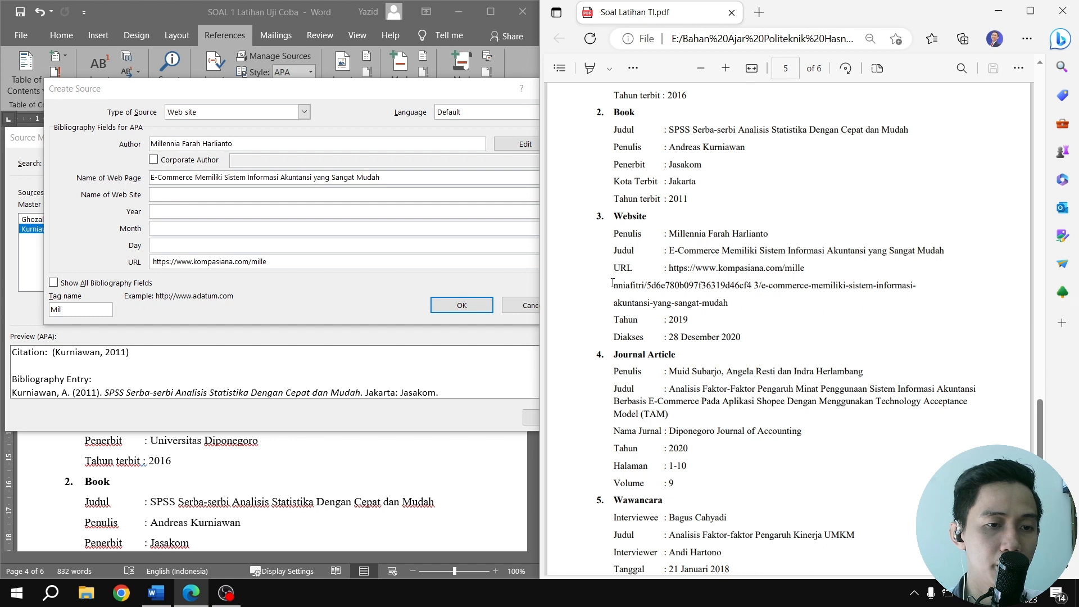
pyautogui.moveTo(613, 285); pyautogui.dragTo(925, 293)
pyautogui.hotkey('ctrl', 'c')
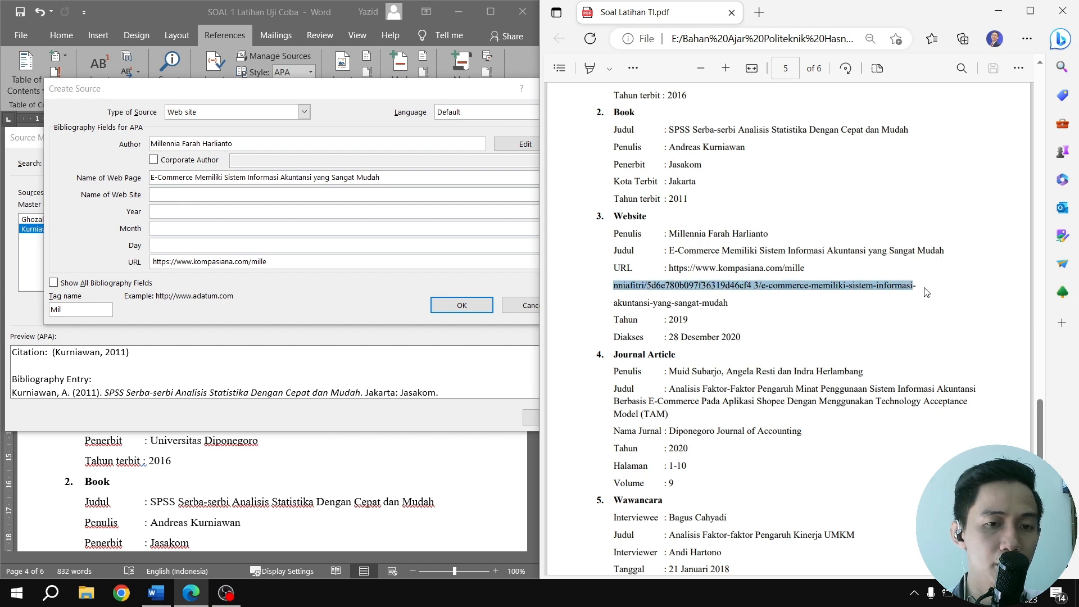
pyautogui.click(302, 262)
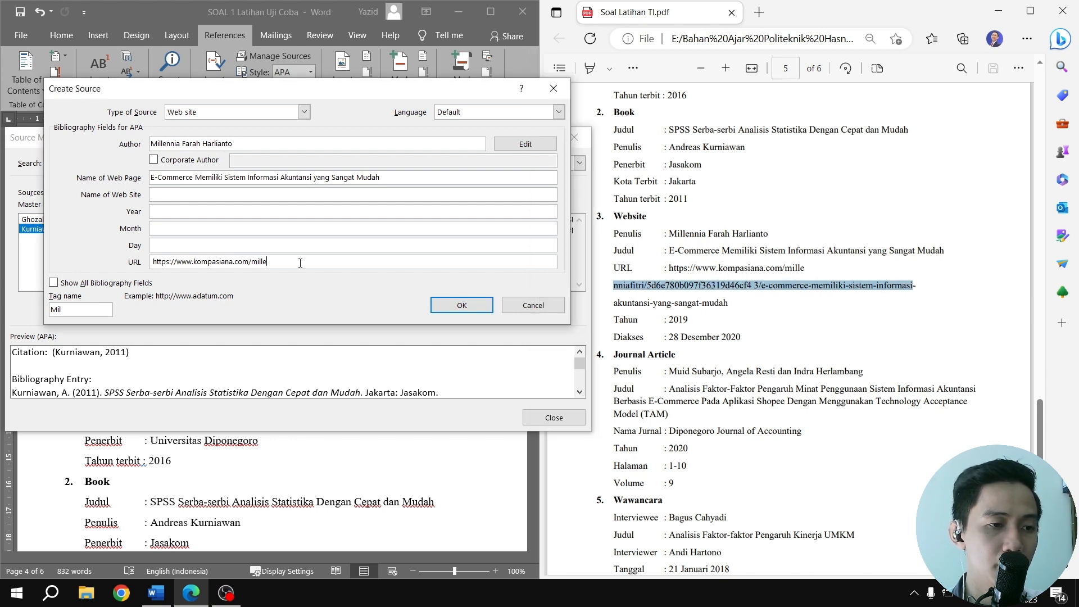
pyautogui.hotkey('ctrl', 'v')
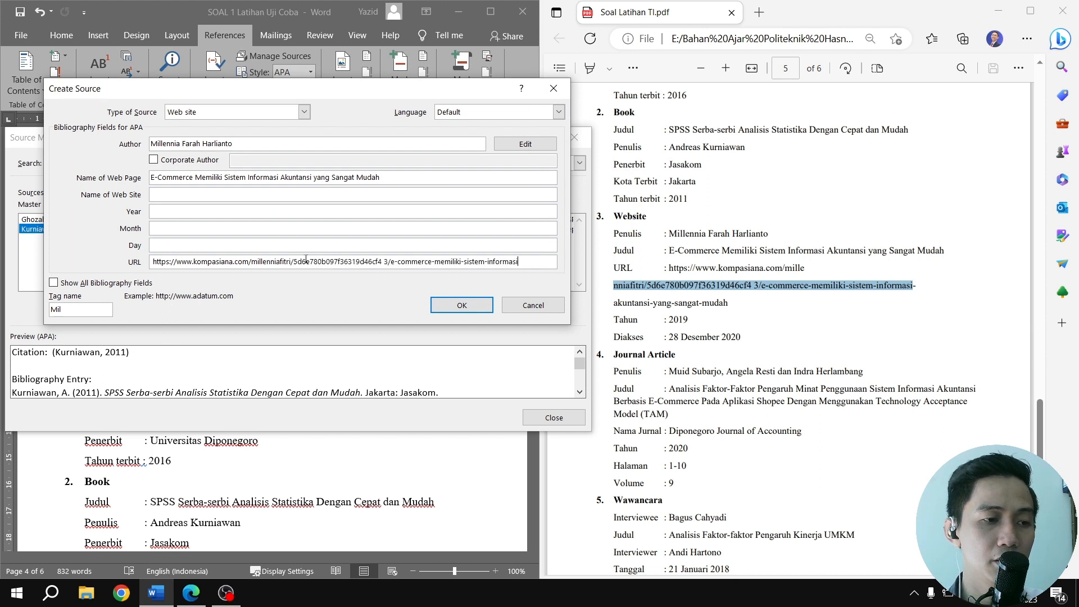
pyautogui.click(730, 306)
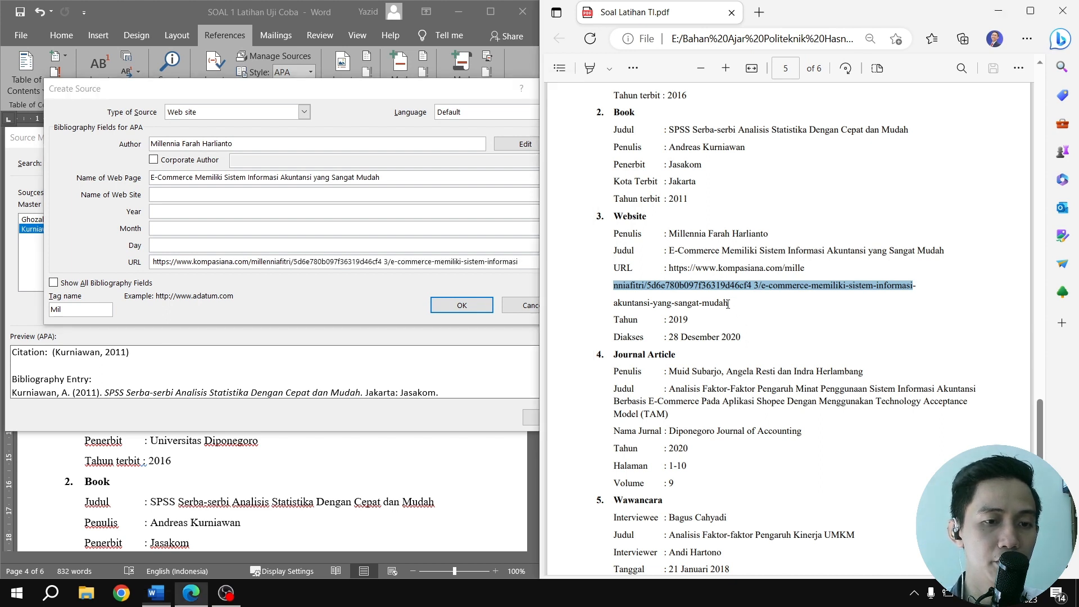
pyautogui.moveTo(612, 301); pyautogui.dragTo(730, 304)
pyautogui.hotkey('ctrl', 'c')
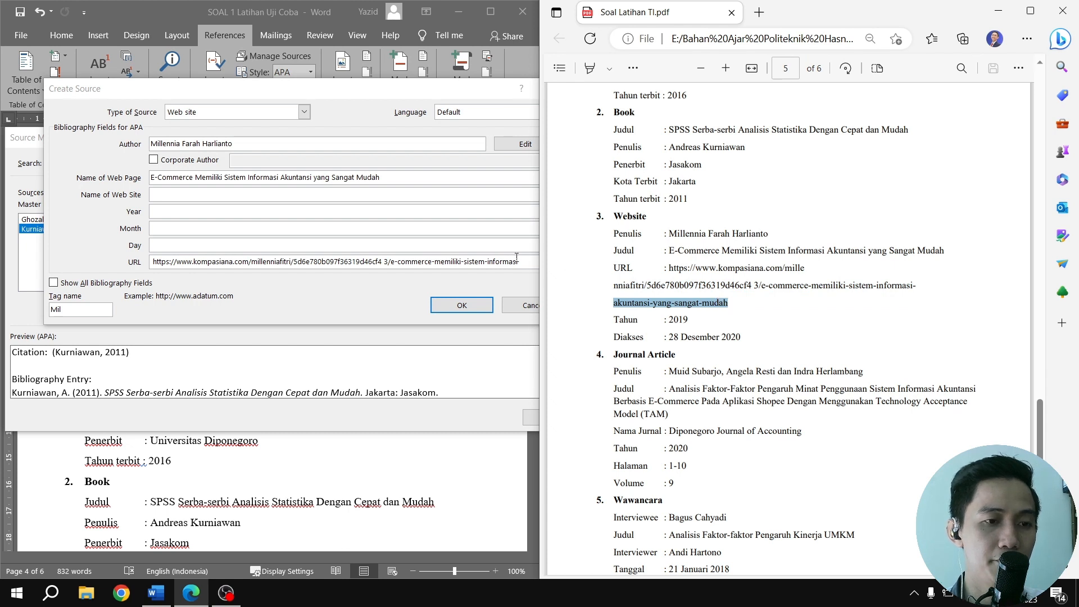
pyautogui.click(526, 262)
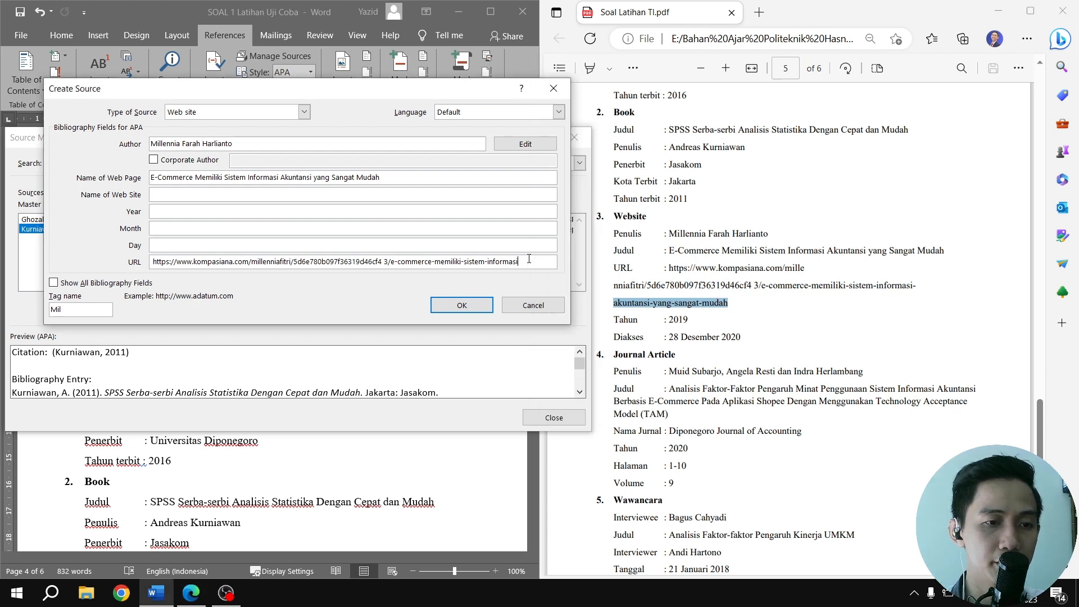
pyautogui.hotkey('ctrl', 'v')
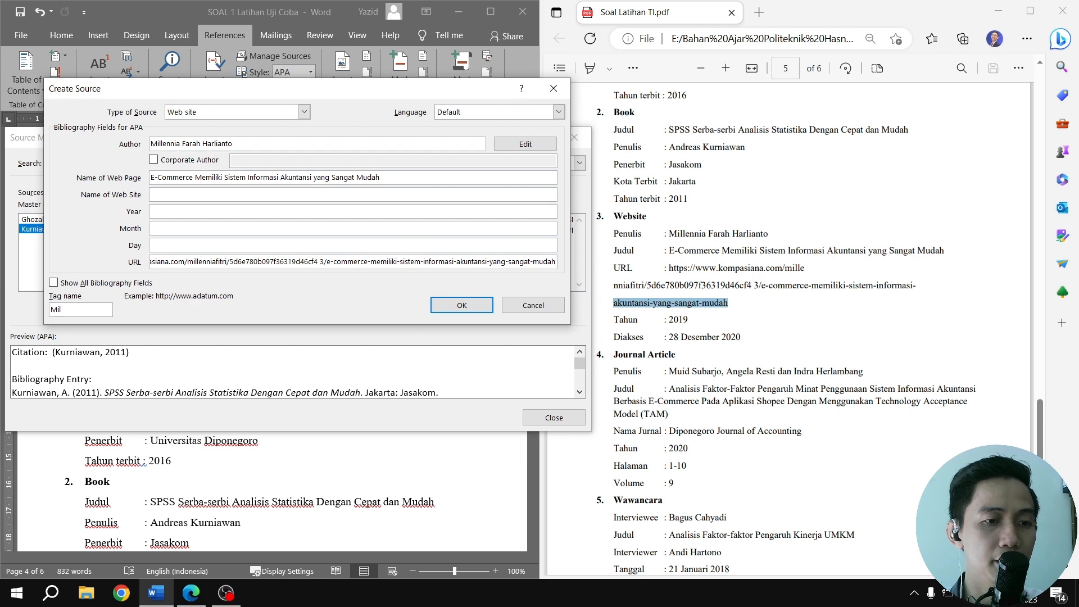
pyautogui.click(192, 210)
pyautogui.write('2019')
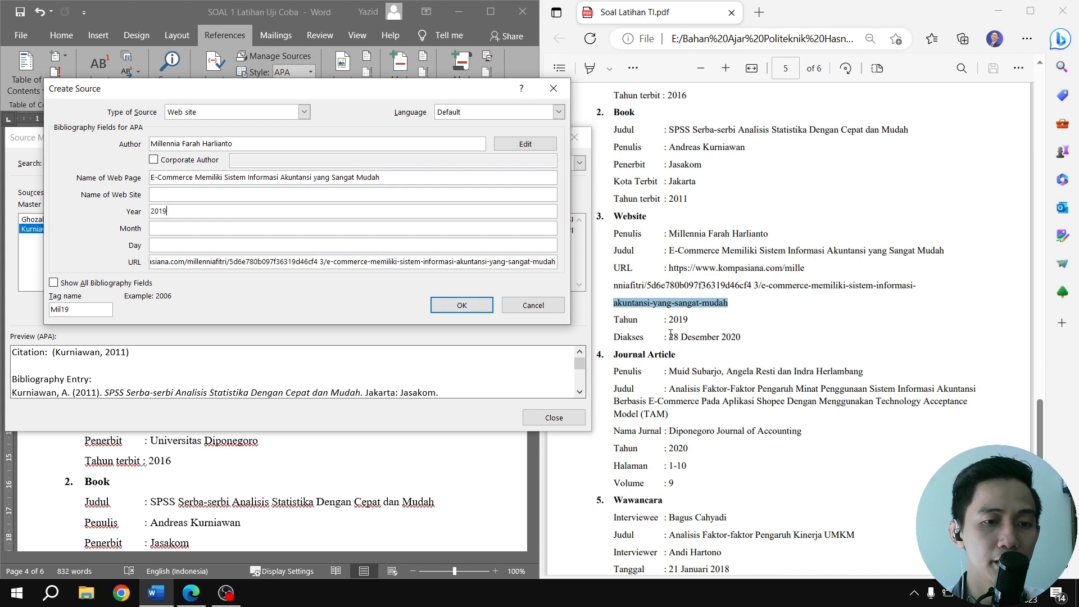
# Show all bibliography fields for the website source and set its day accessed to 28
pyautogui.moveTo(670, 336); pyautogui.dragTo(748, 340)
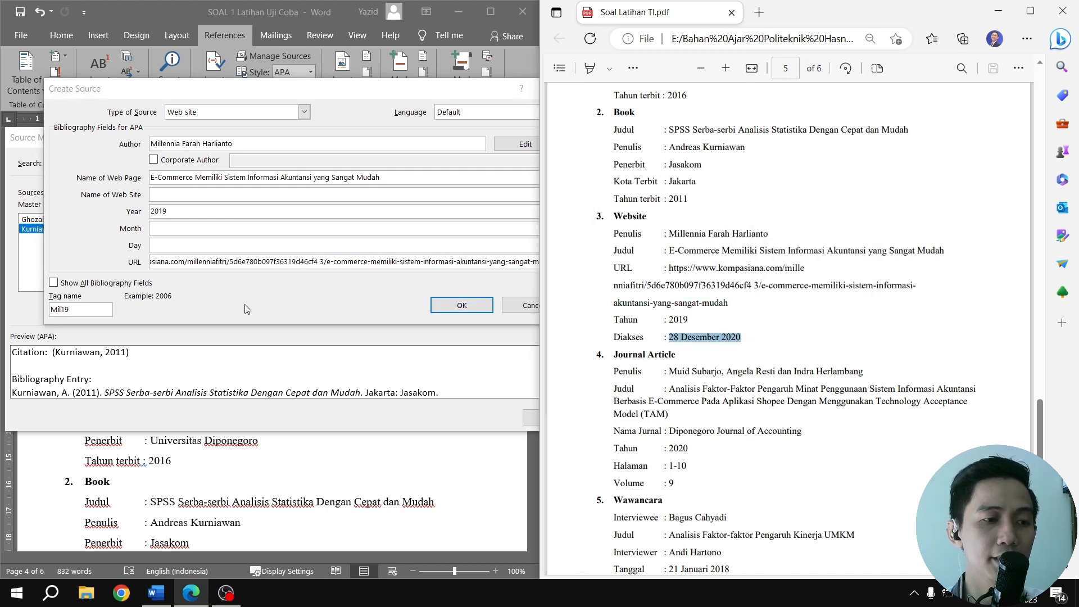
pyautogui.click(59, 283)
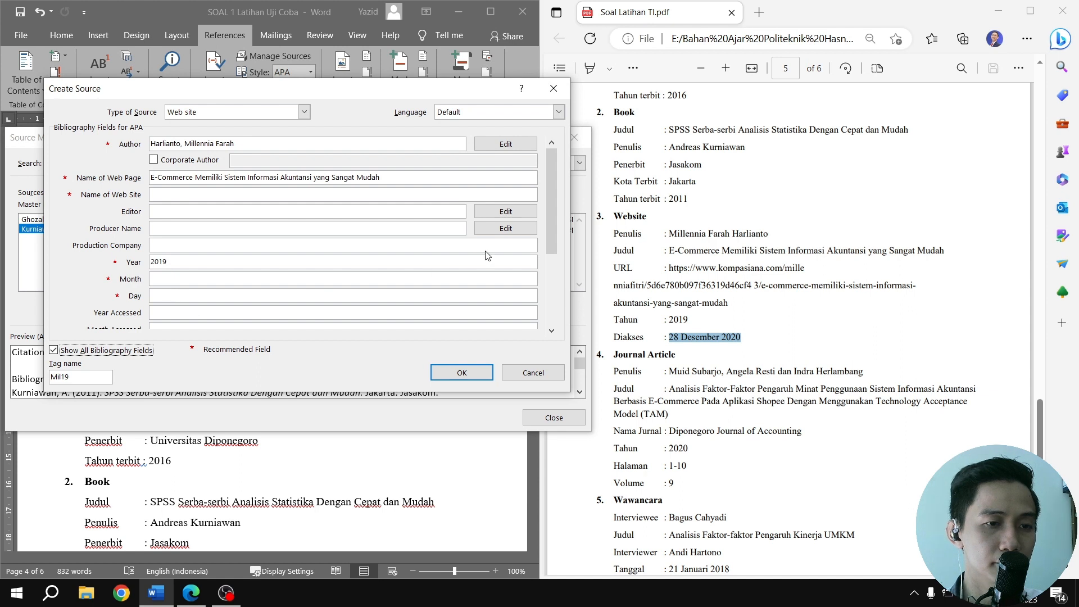
pyautogui.moveTo(551, 235); pyautogui.dragTo(547, 283)
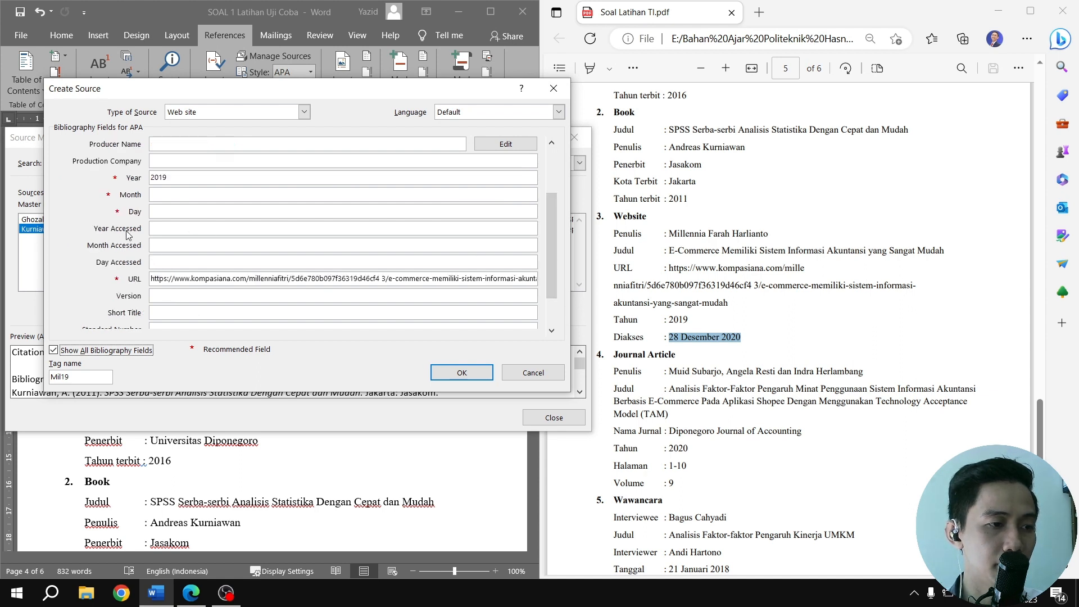
pyautogui.click(168, 262)
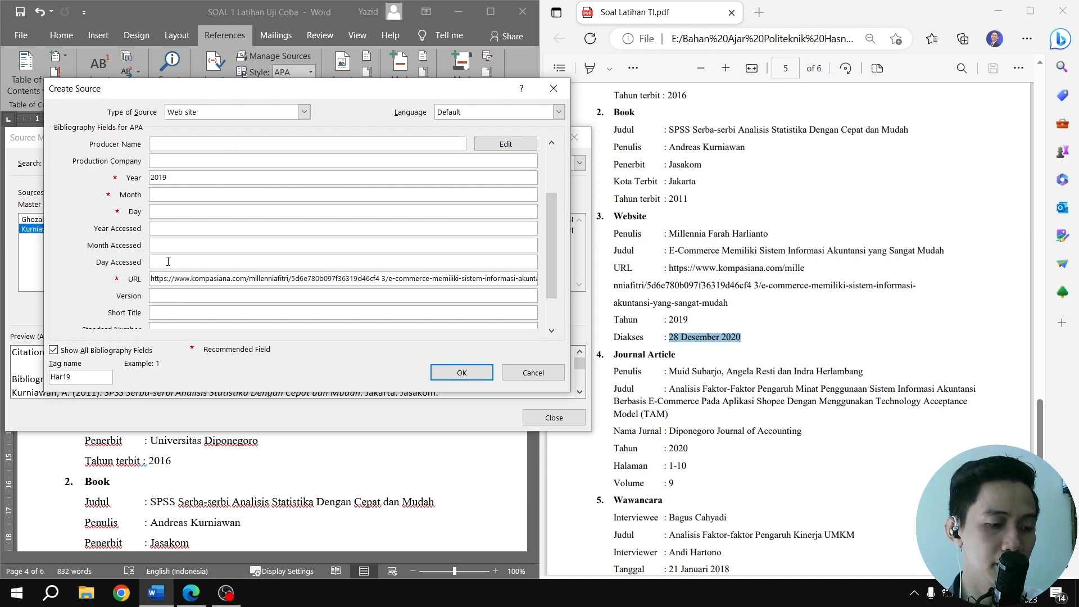
pyautogui.write('11')
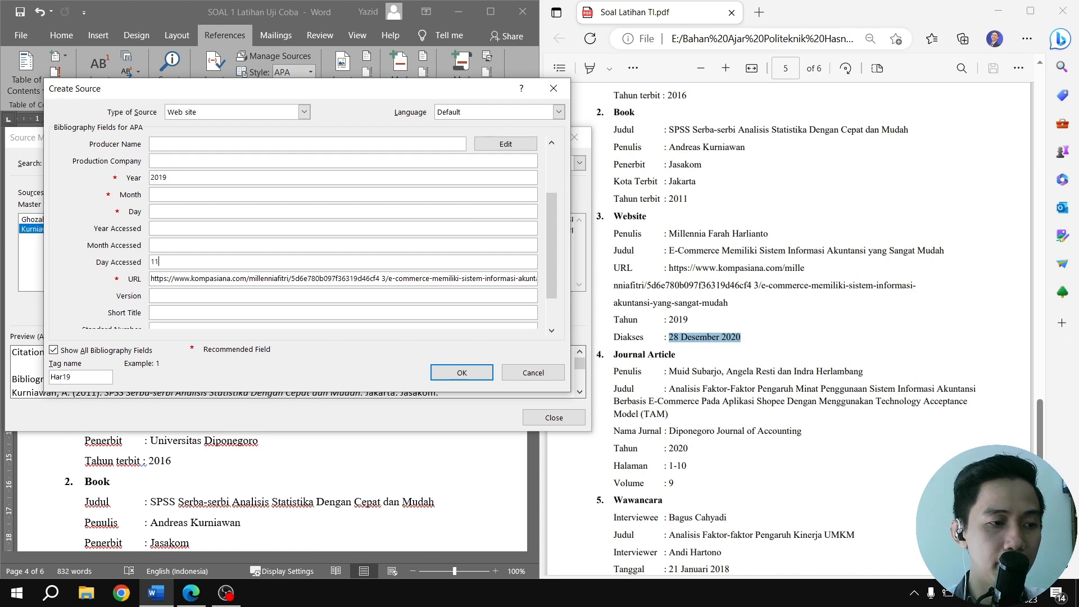
pyautogui.click(178, 246)
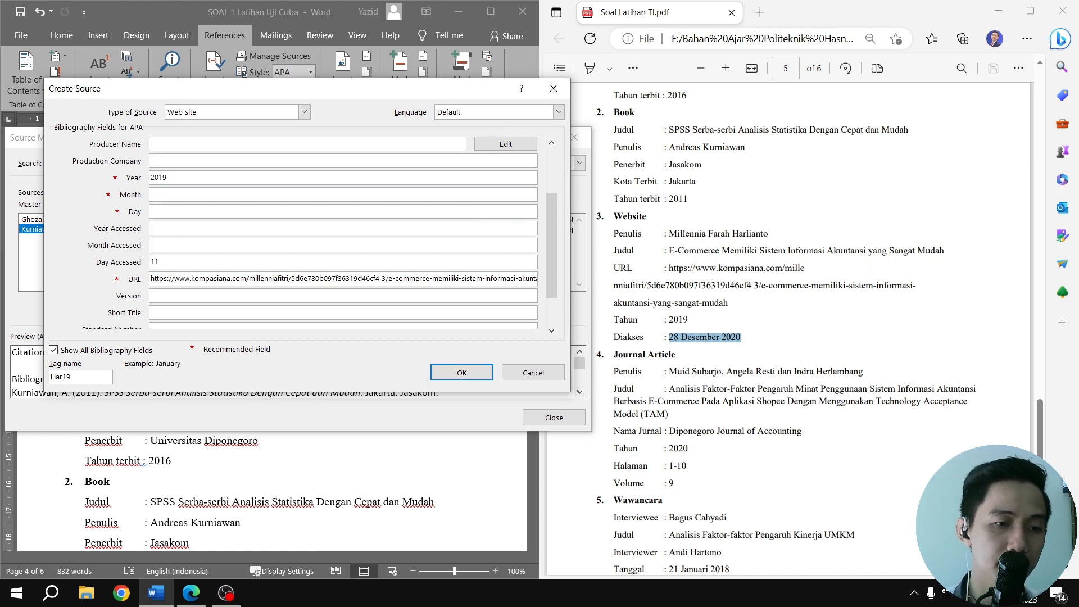
pyautogui.press('Tab')
pyautogui.write('28')
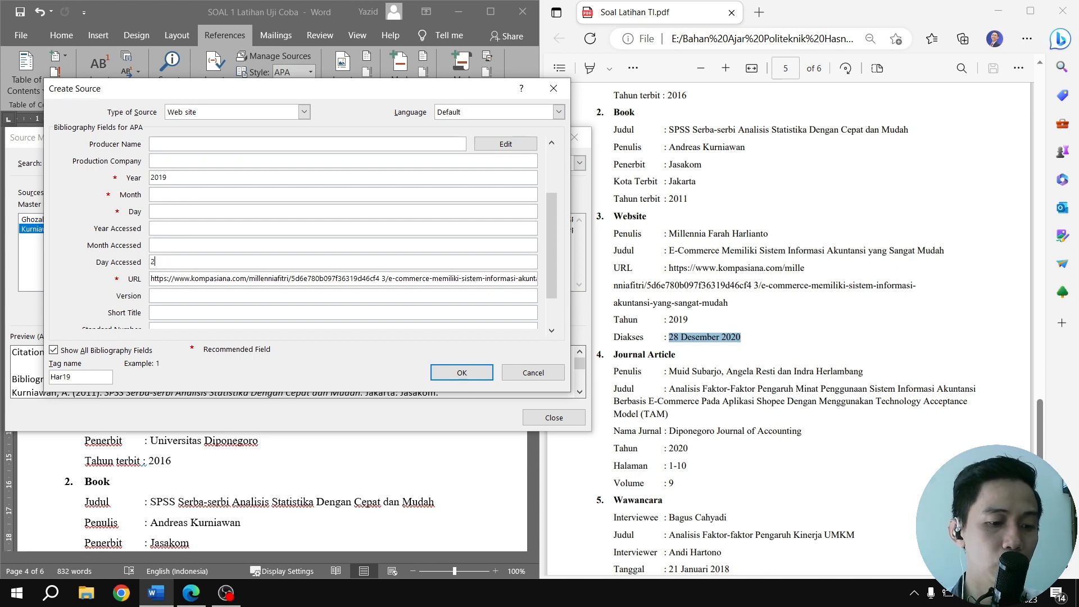
# Set the website source's month accessed to Desember and year accessed to 2020, and save the source
pyautogui.click(166, 246)
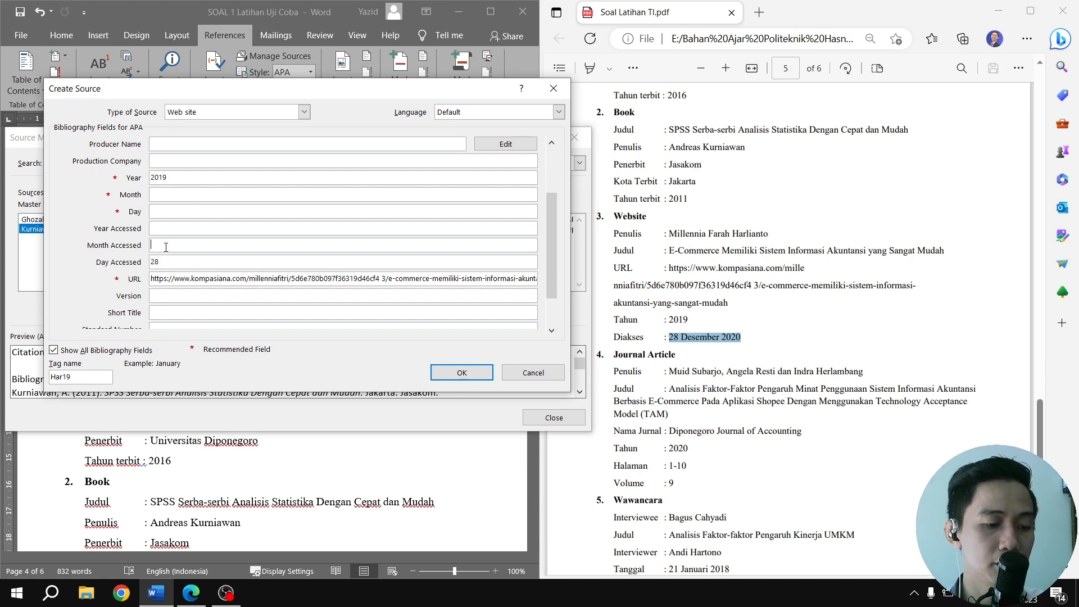
pyautogui.write('12')
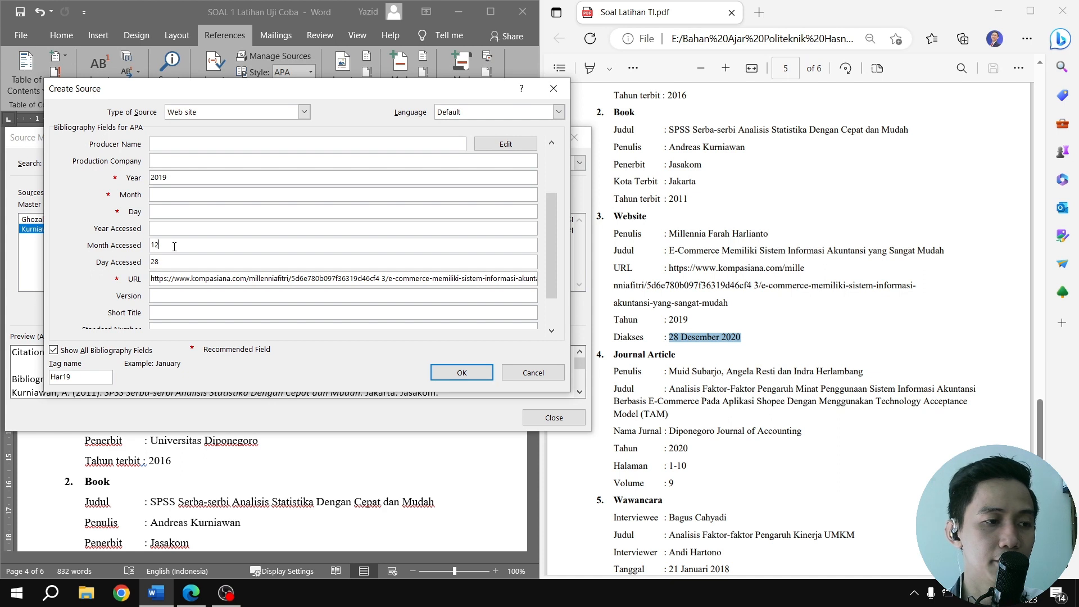
pyautogui.moveTo(172, 246); pyautogui.dragTo(136, 249)
pyautogui.write('Desember')
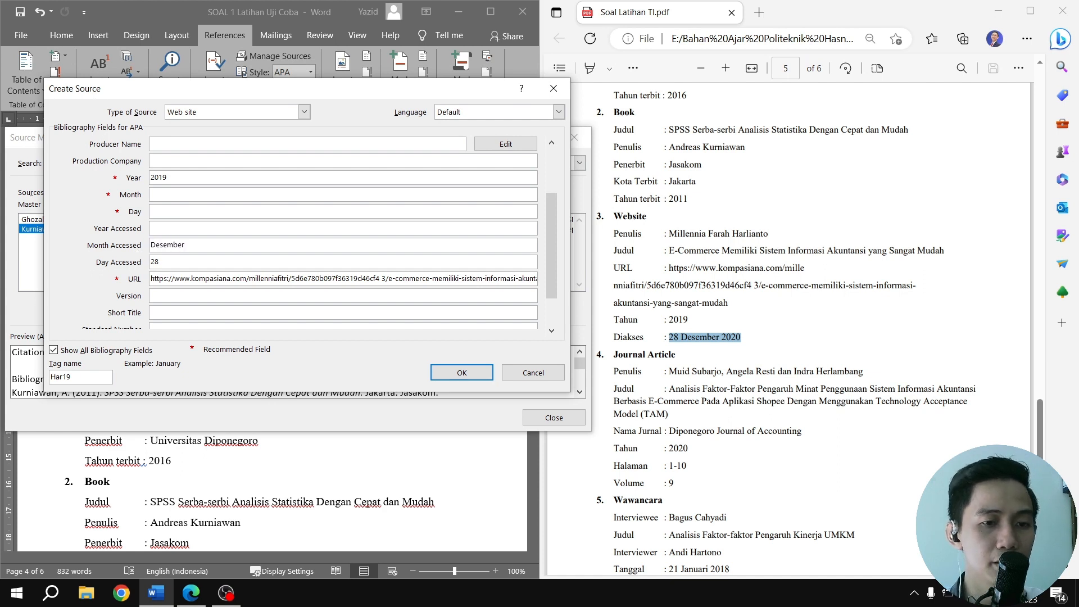
pyautogui.click(153, 228)
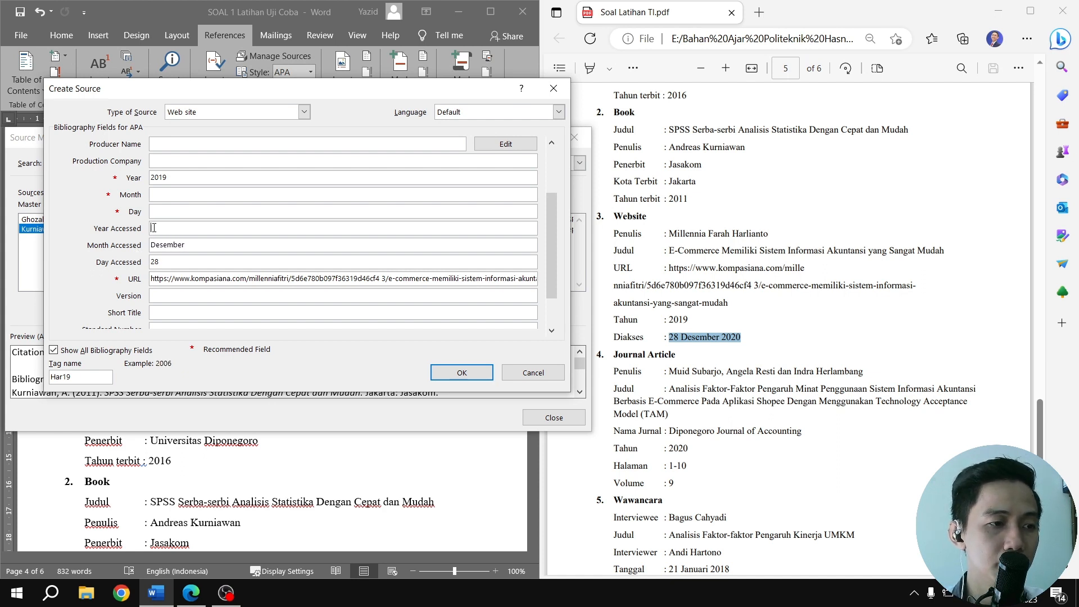
pyautogui.write('2020')
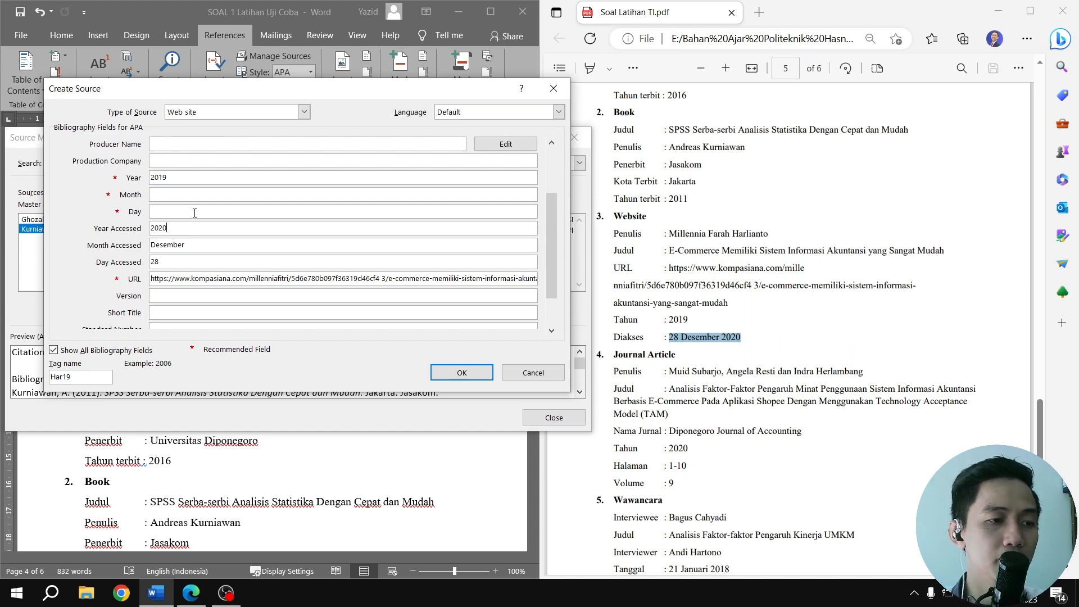
pyautogui.click(455, 377)
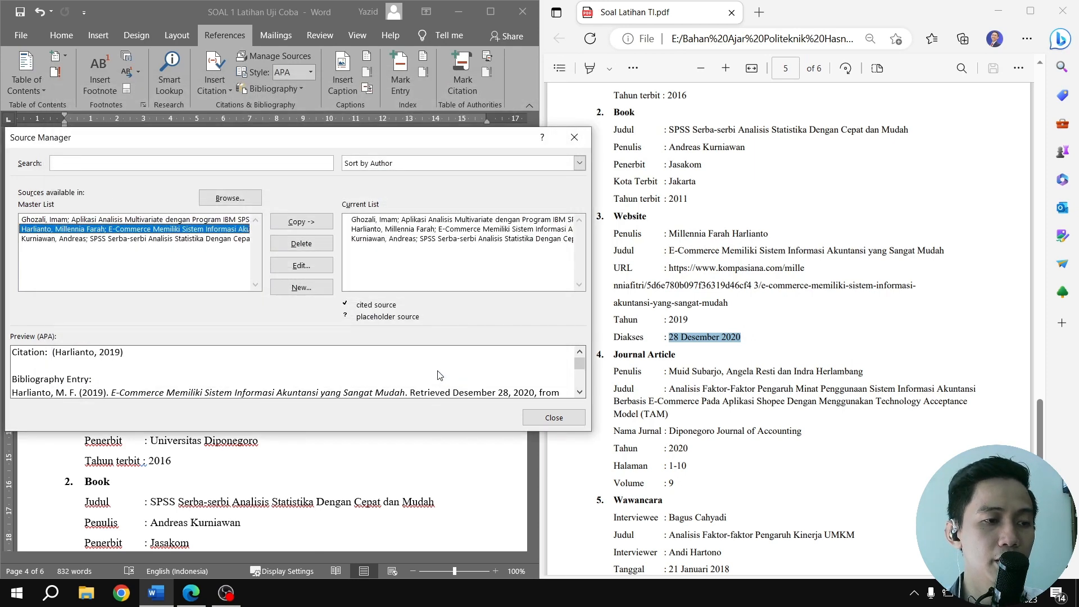
# Start another source from the Source Manager, with Journal Article as its type
pyautogui.scroll(-3, 739, 354)
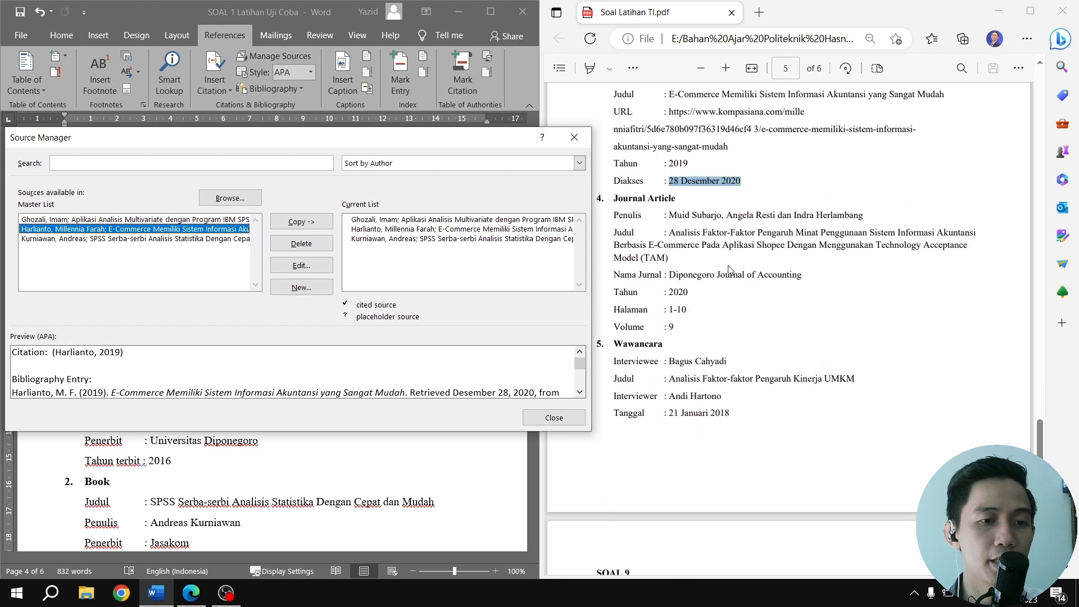
pyautogui.click(302, 288)
pyautogui.click(304, 112)
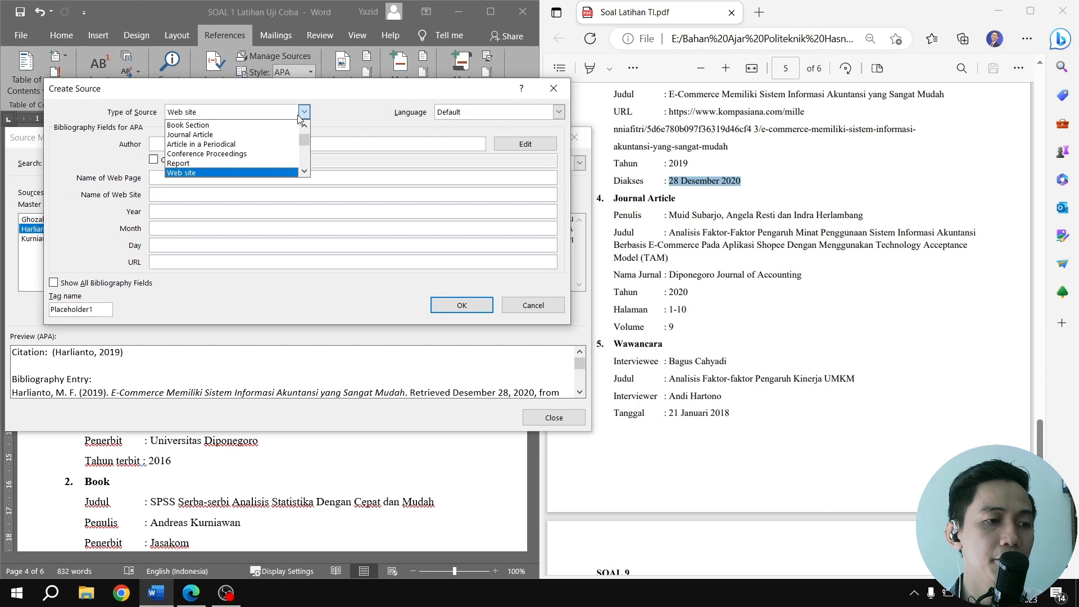
pyautogui.click(242, 135)
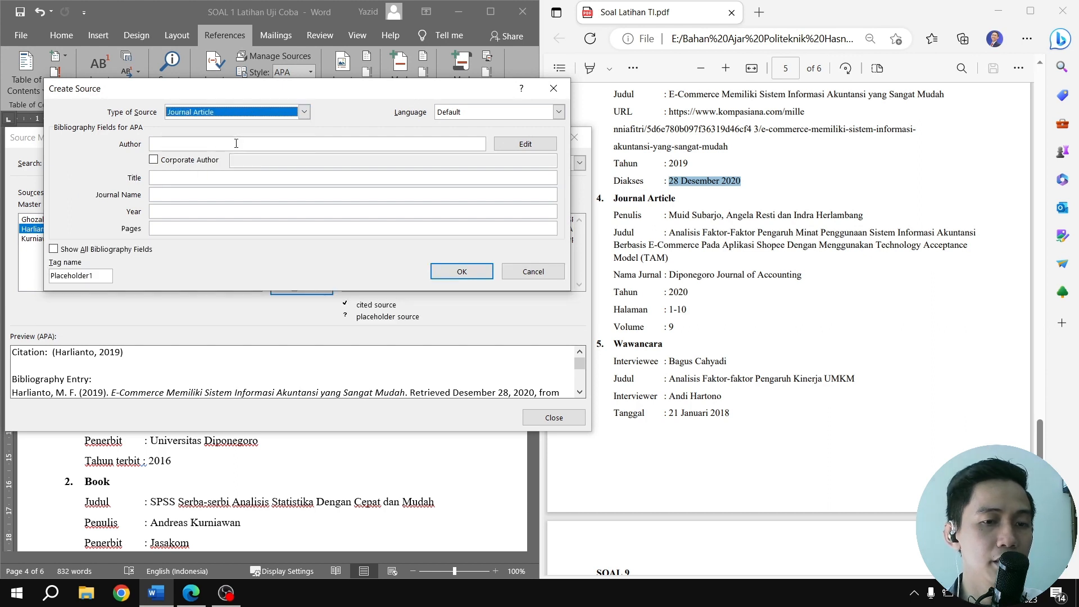
# Copy the journal article's three author names from the PDF into the author field, separated by semicolons instead of the comma and "dan"
pyautogui.moveTo(672, 216); pyautogui.dragTo(864, 219)
pyautogui.hotkey('ctrl', 'c')
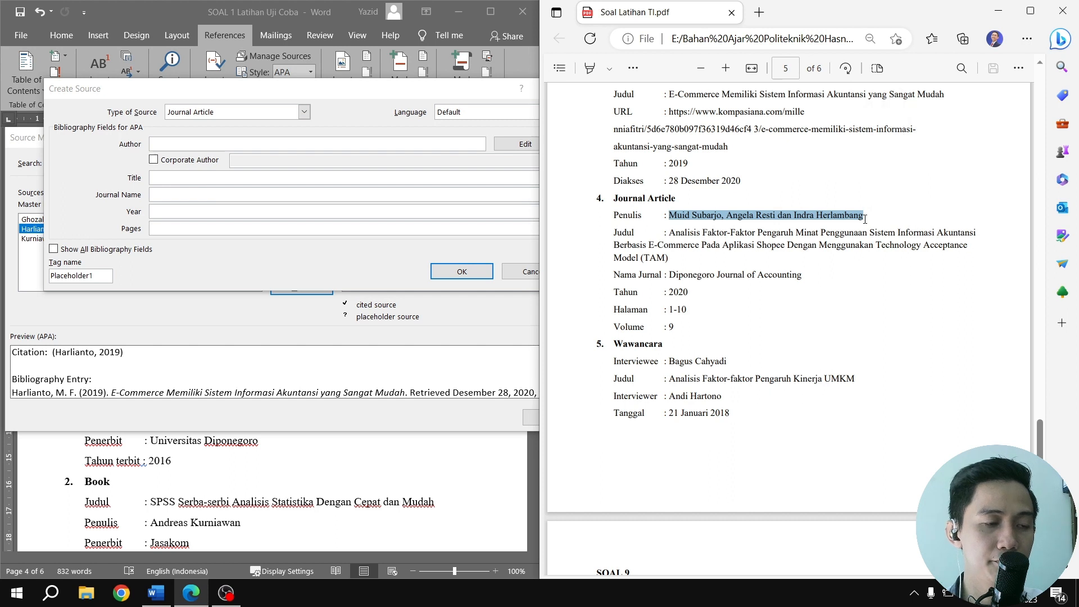
pyautogui.click(233, 143)
pyautogui.hotkey('ctrl', 'v')
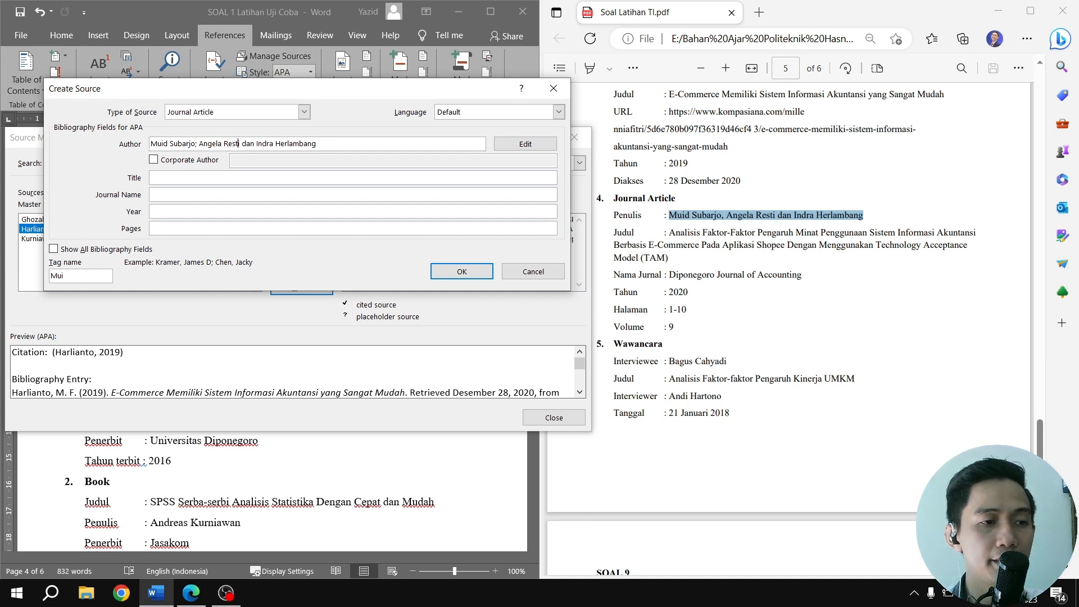
pyautogui.moveTo(241, 143); pyautogui.dragTo(255, 144)
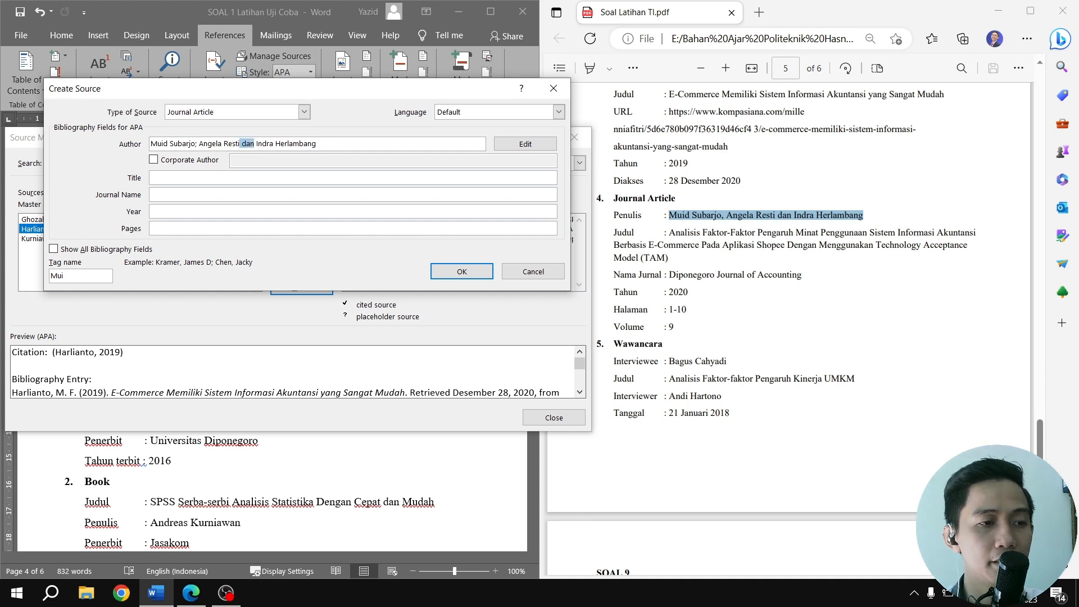
pyautogui.write(';')
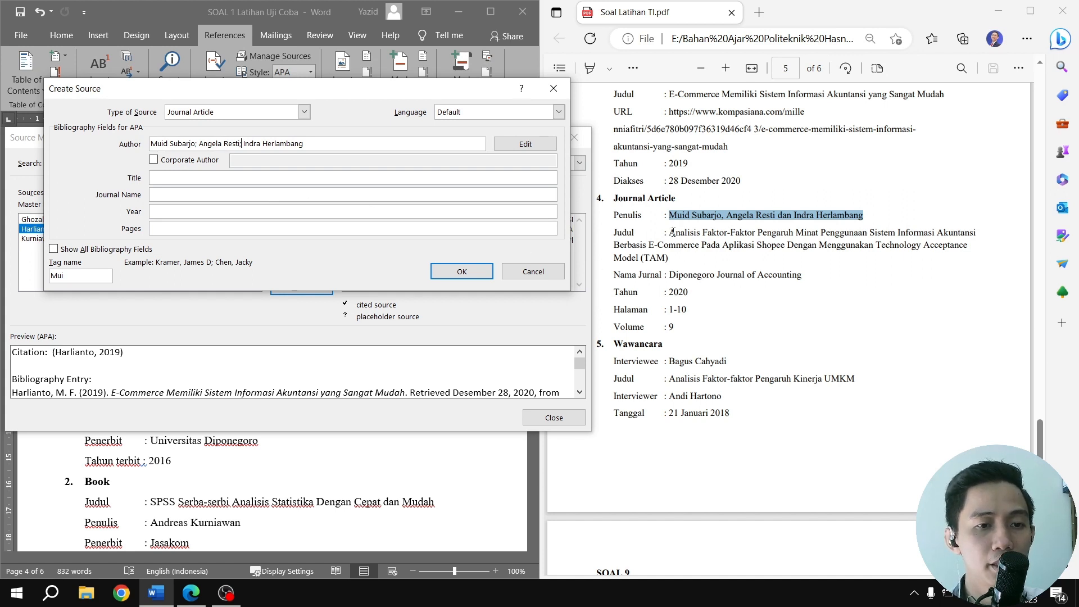
# Set the article's title to Analisis Faktor-Faktor Pengaruh Minat Penggunaan Sistem Informasi Akuntansi Berbasis E-Commerce Pada Aplikasi Shopee Dengan Menggunakan Technology Acceptance Model (TAM)
pyautogui.moveTo(670, 232); pyautogui.dragTo(678, 262)
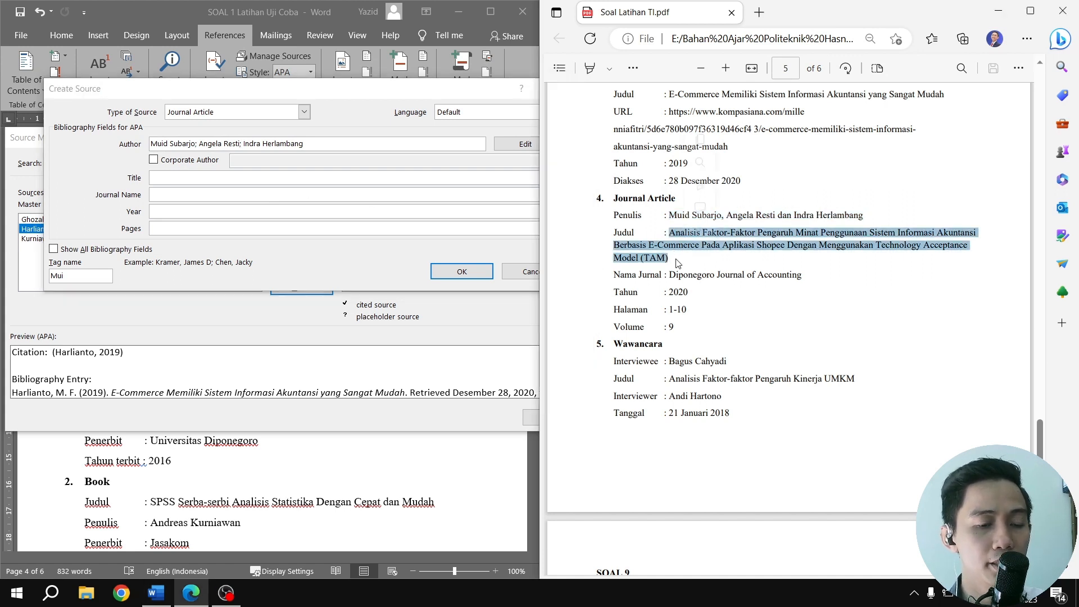
pyautogui.click(201, 177)
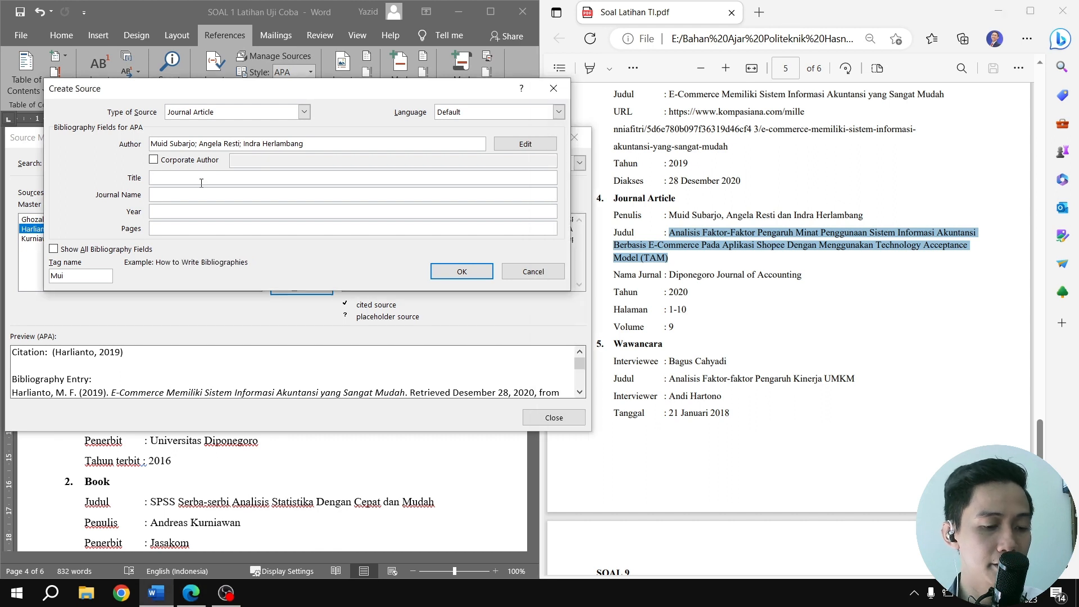
pyautogui.write('Analisis Faktor-Faktor Pengaruh Minat Penggunaan Sistem Informasi Akuntansi')
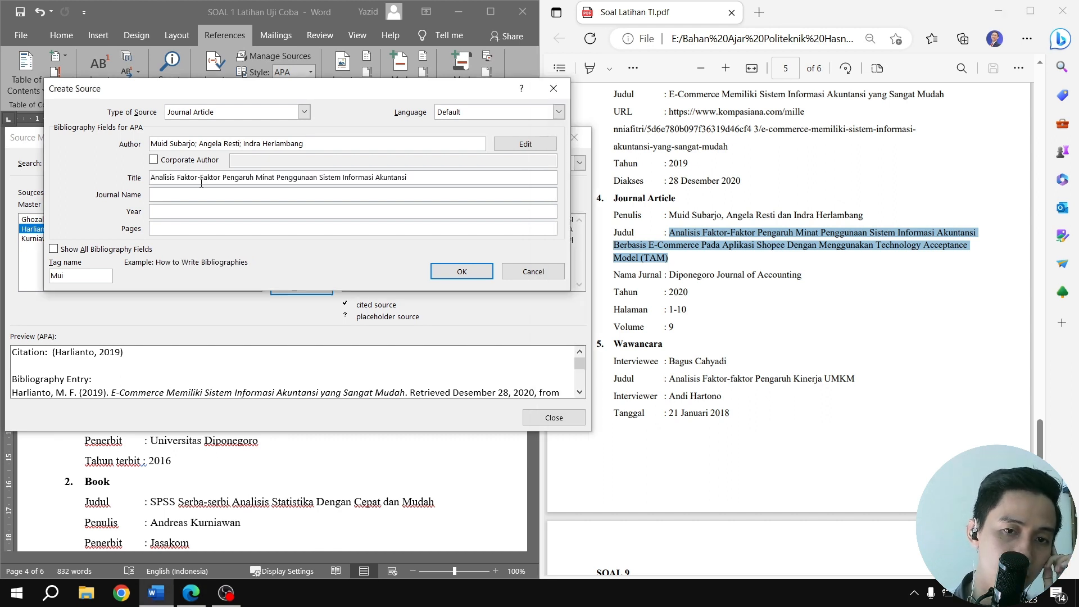
pyautogui.click(739, 264)
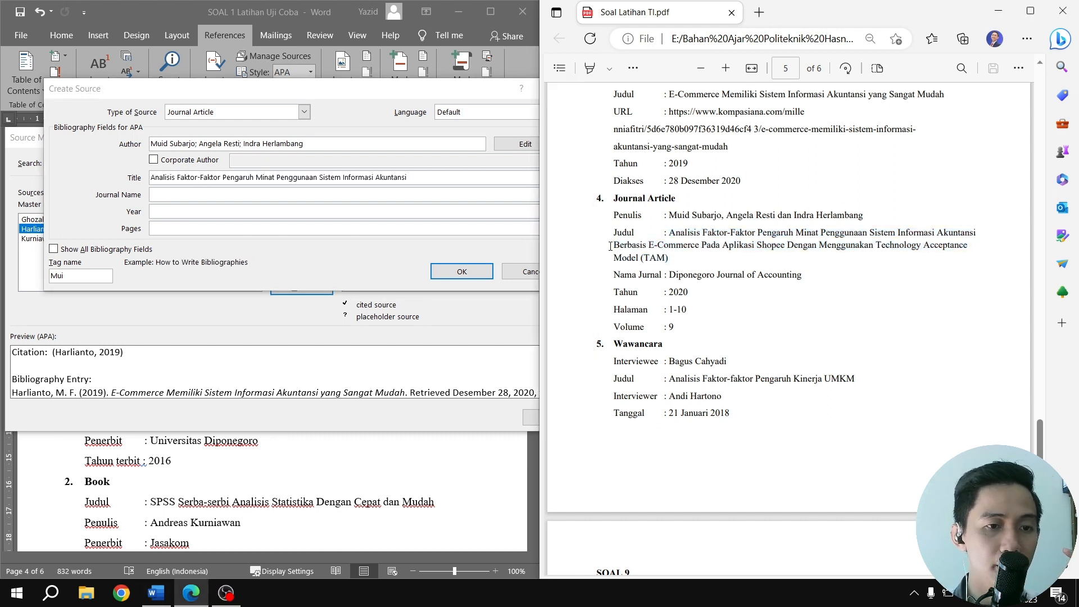
pyautogui.moveTo(613, 246); pyautogui.dragTo(679, 261)
pyautogui.hotkey('ctrl', 'c')
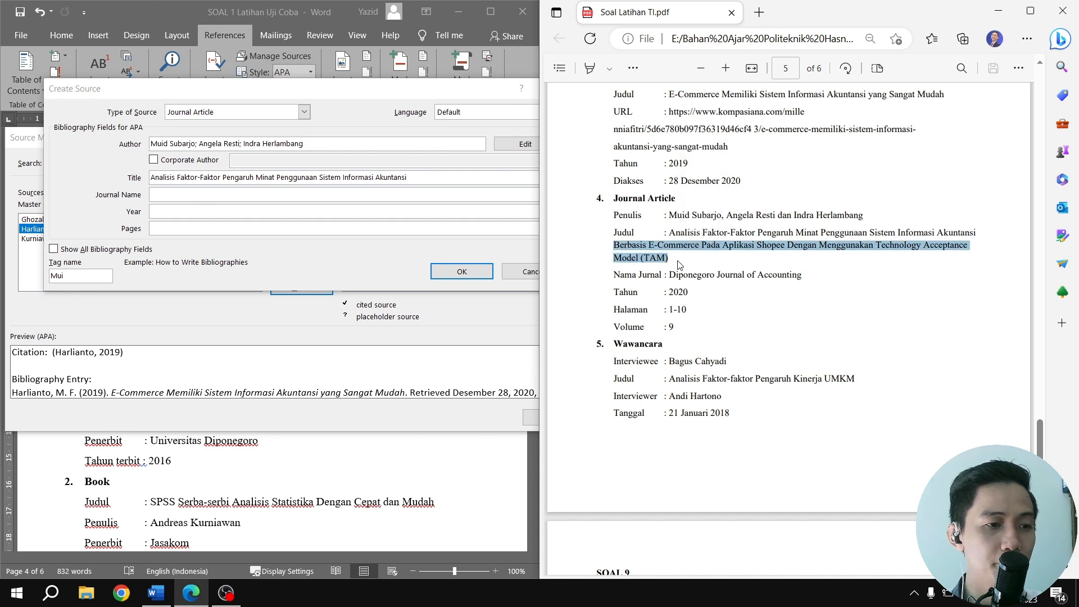
pyautogui.click(422, 177)
pyautogui.hotkey('ctrl', 'v')
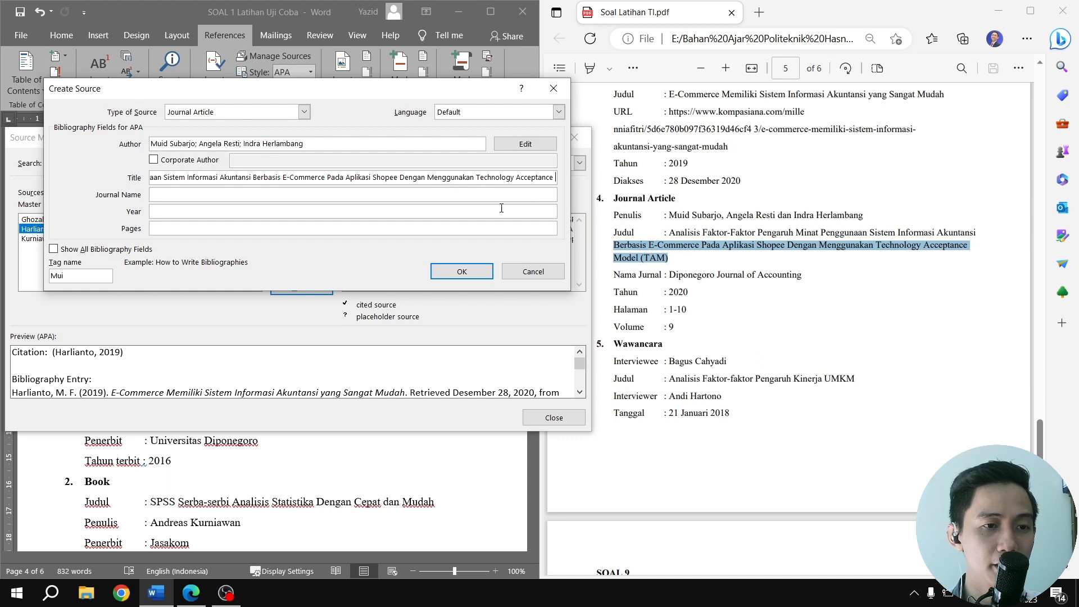
pyautogui.click(616, 260)
pyautogui.moveTo(616, 260); pyautogui.dragTo(668, 258)
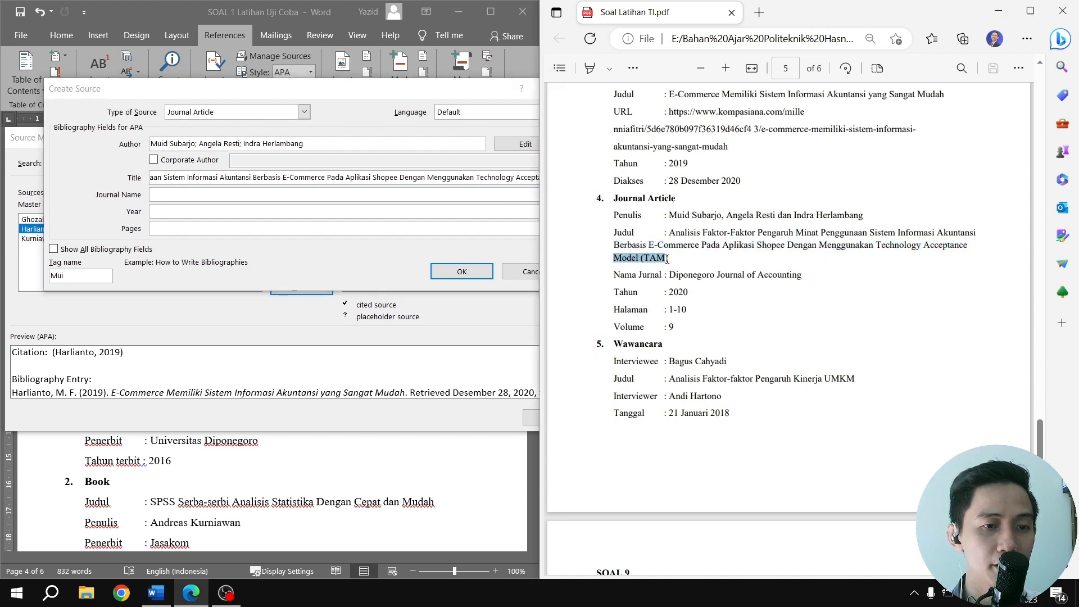
pyautogui.hotkey('alt', 'Tab')
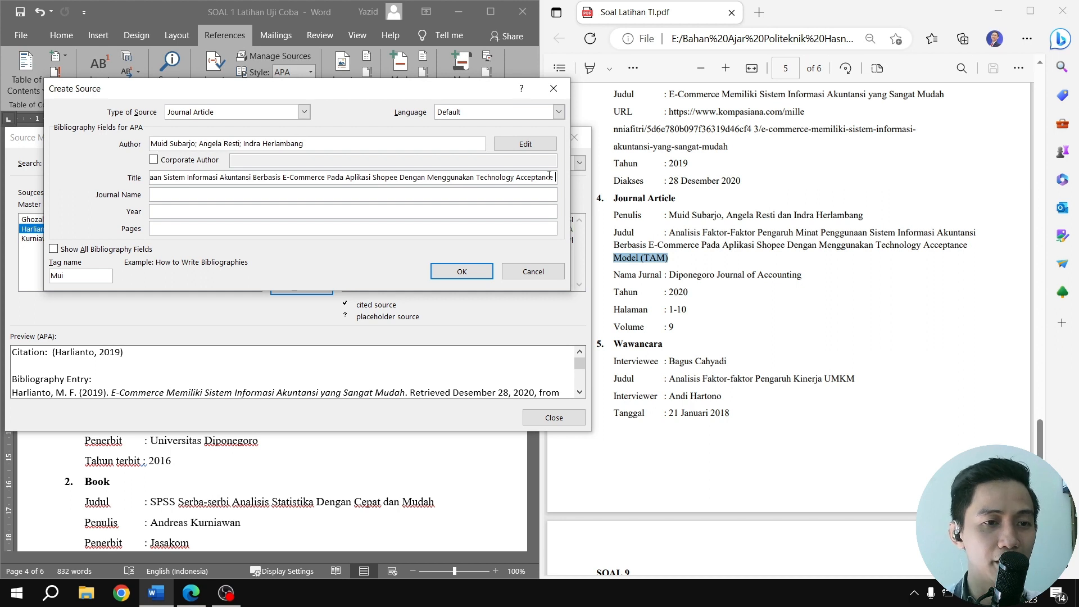
pyautogui.write('Model (TAM)')
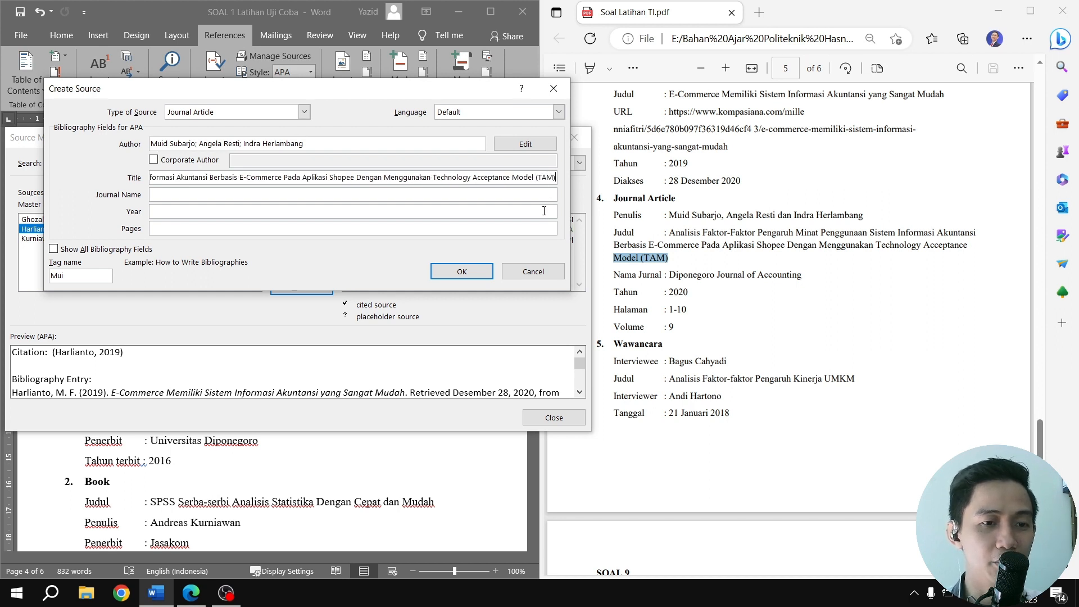
# Copy Diponegoro Journal of Accounting from the PDF as the article's journal name
pyautogui.moveTo(672, 274); pyautogui.dragTo(807, 276)
pyautogui.hotkey('ctrl', 'c')
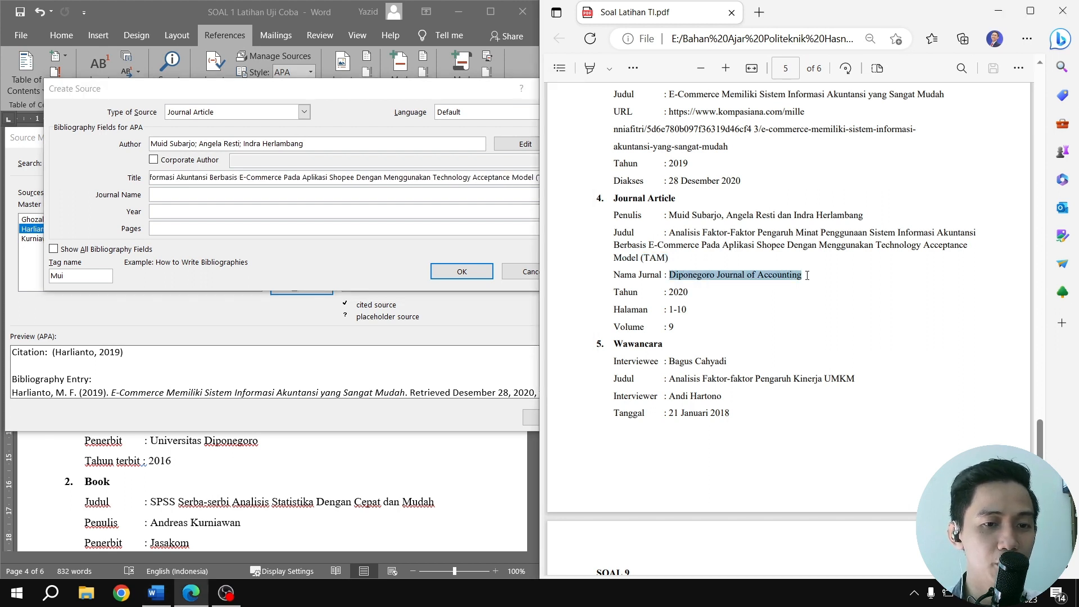
pyautogui.click(197, 194)
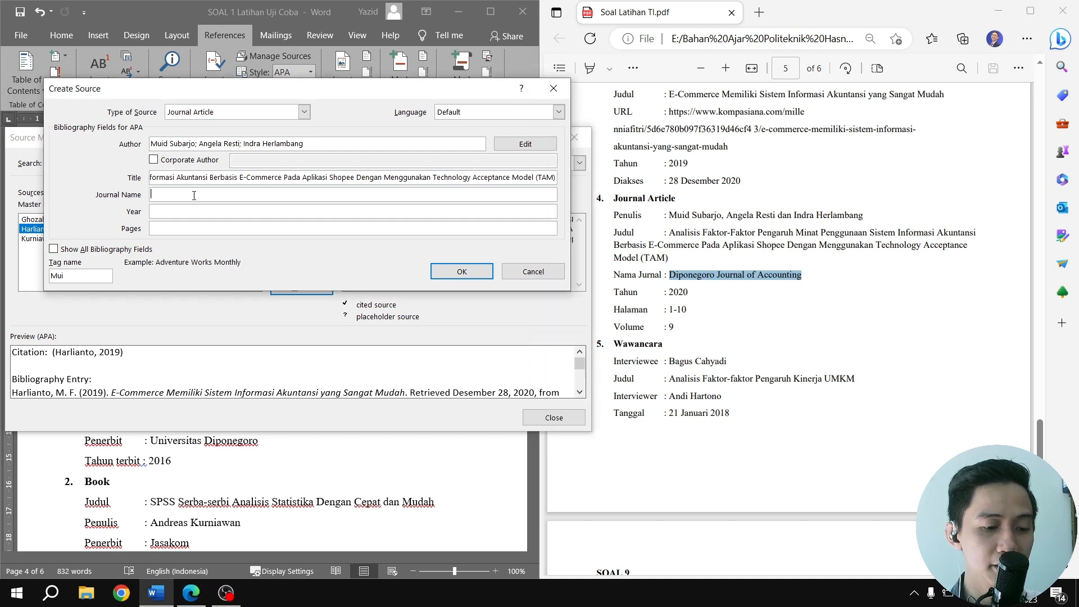
pyautogui.hotkey('ctrl', 'v')
# Set the journal article's year to 2020 and its pages to 1-10, copied from the PDF
pyautogui.moveTo(668, 292); pyautogui.dragTo(689, 293)
pyautogui.hotkey('ctrl', 'c')
pyautogui.click(163, 231)
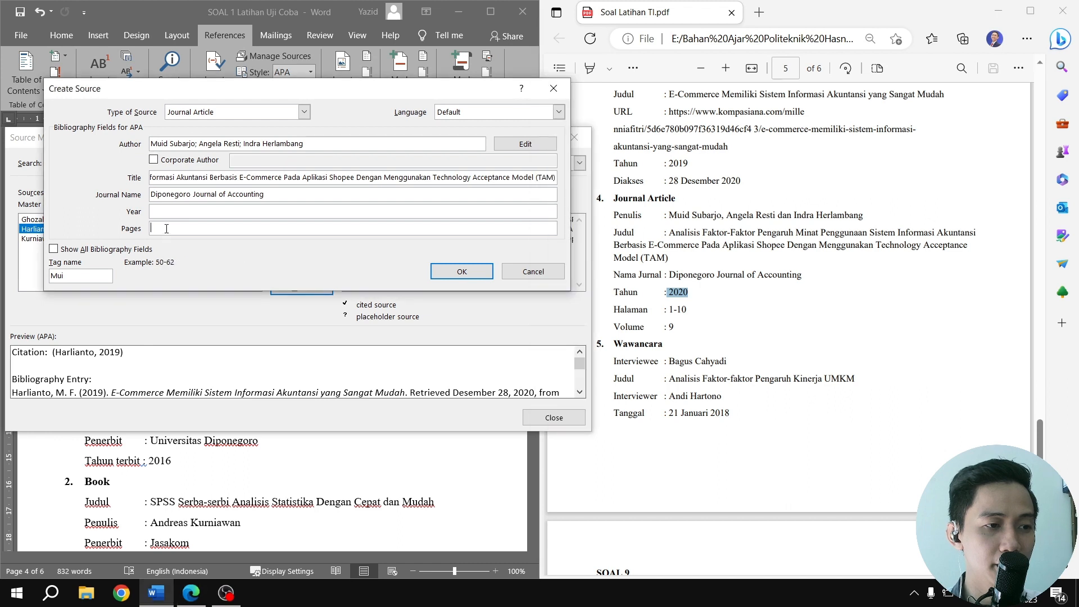
pyautogui.hotkey('ctrl', 'v')
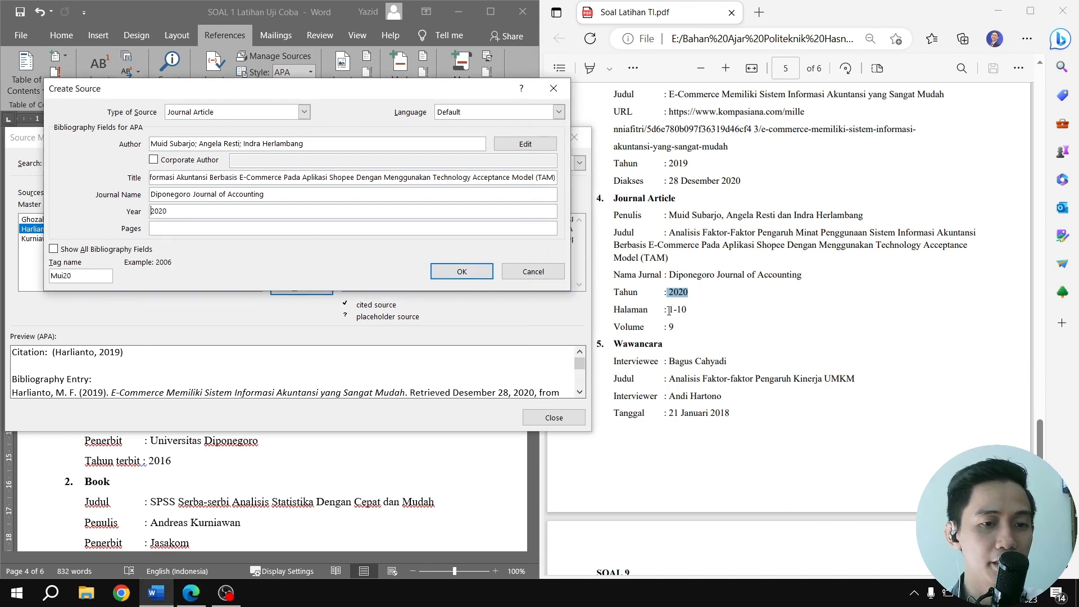
pyautogui.moveTo(668, 309); pyautogui.dragTo(687, 310)
pyautogui.hotkey('ctrl', 'c')
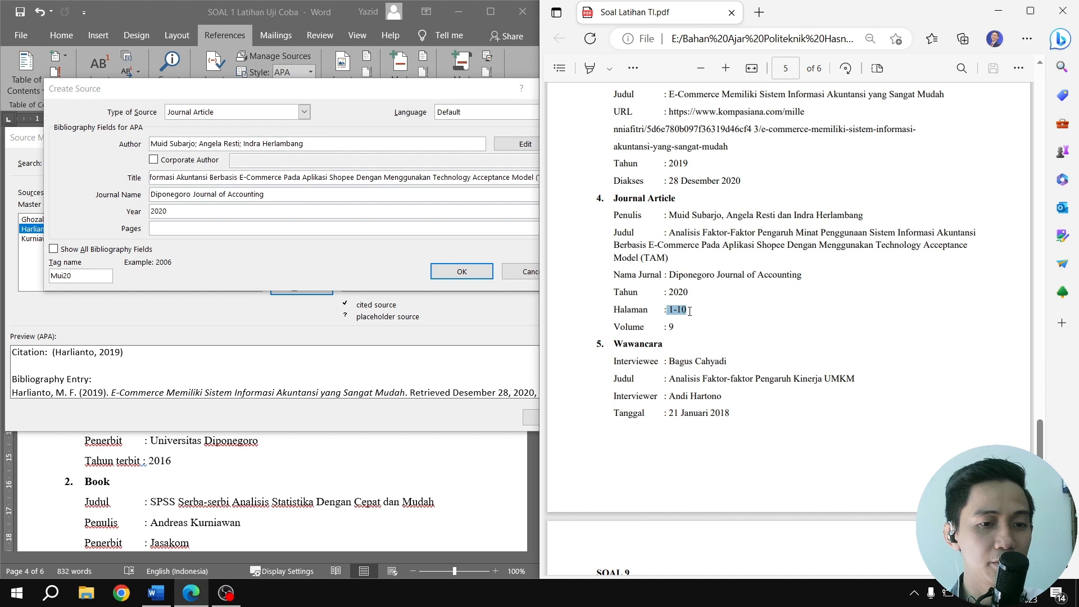
pyautogui.click(253, 274)
pyautogui.hotkey('ctrl', 'v')
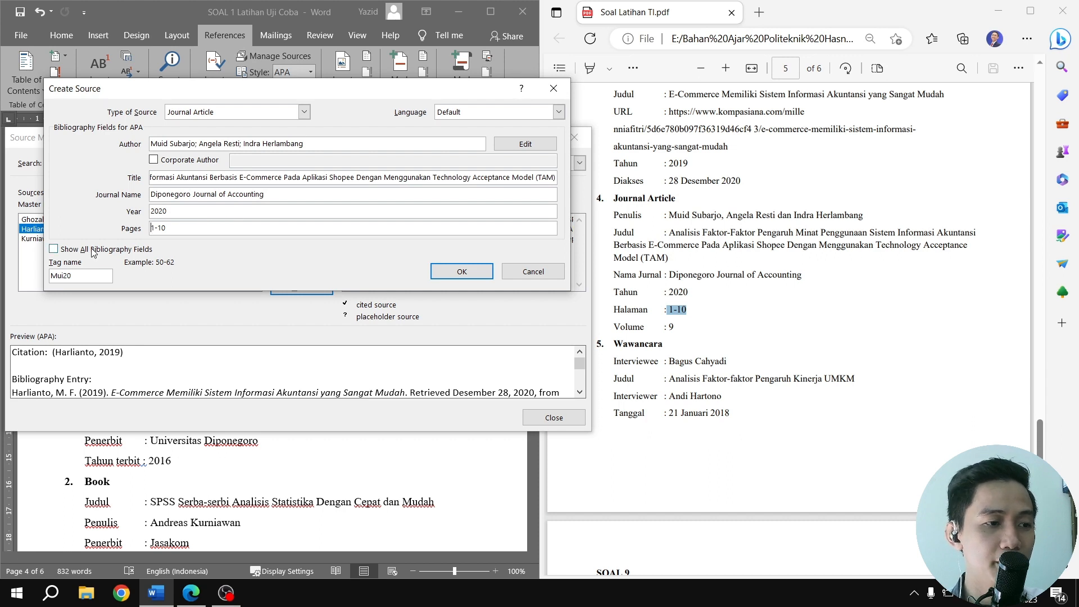
# Show all bibliography fields for the journal article, set its volume to 9, and save the source
pyautogui.click(54, 249)
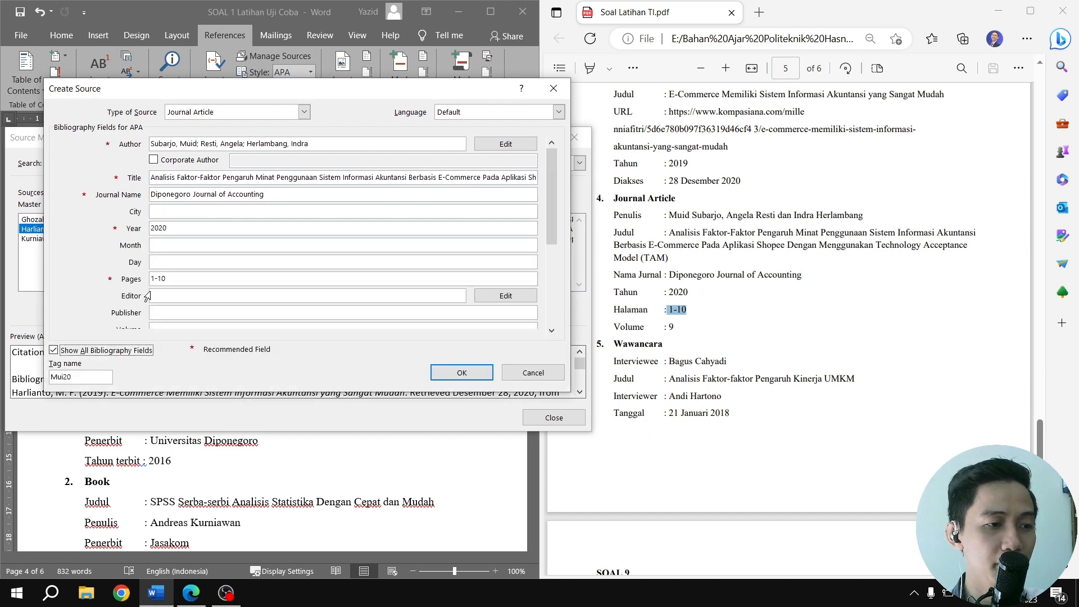
pyautogui.scroll(-2, 551, 250)
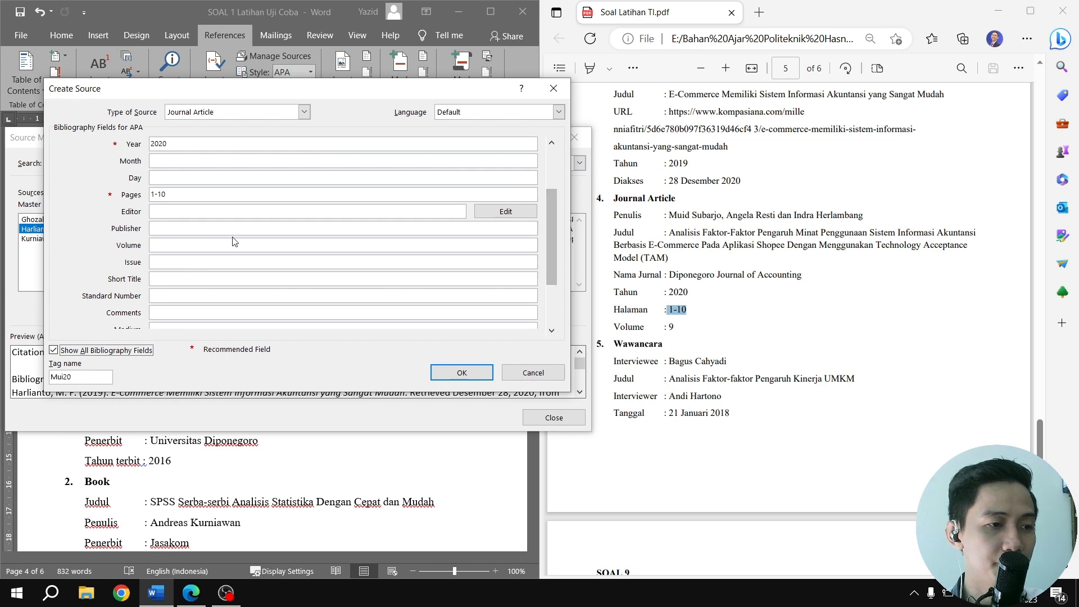
pyautogui.click(214, 246)
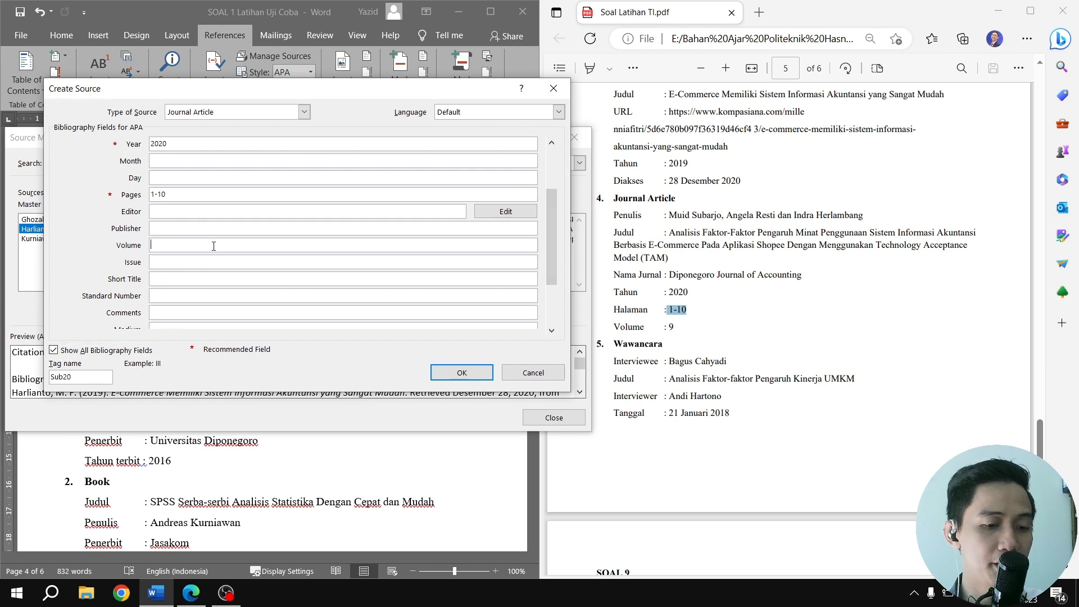
pyautogui.write('9')
pyautogui.click(462, 373)
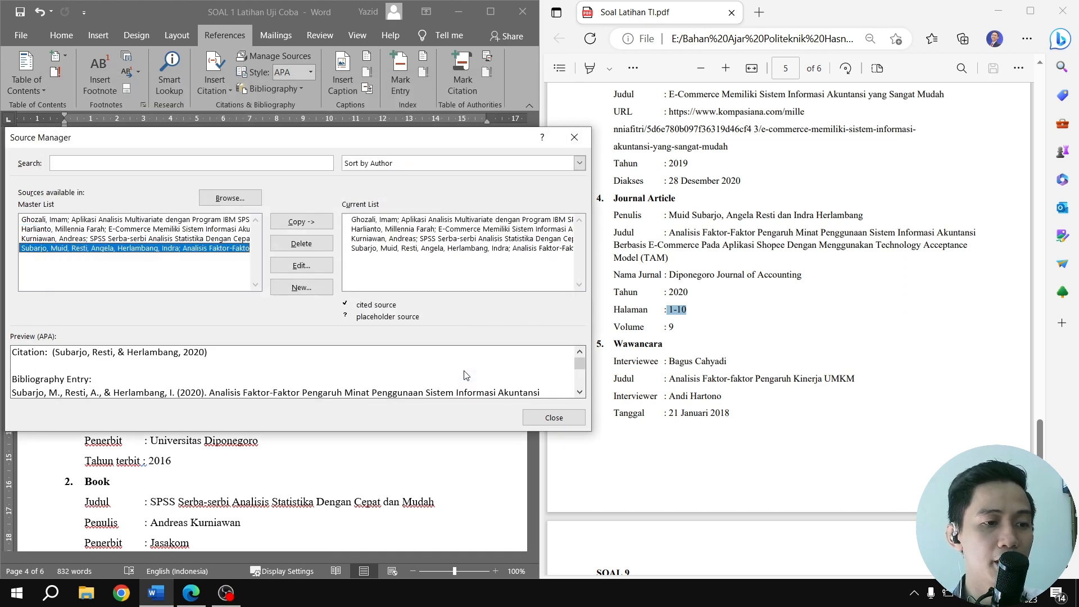
# Create another bibliography source and set its type to Interview for the Wawancara entry in the PDF
pyautogui.scroll(-3, 679, 308)
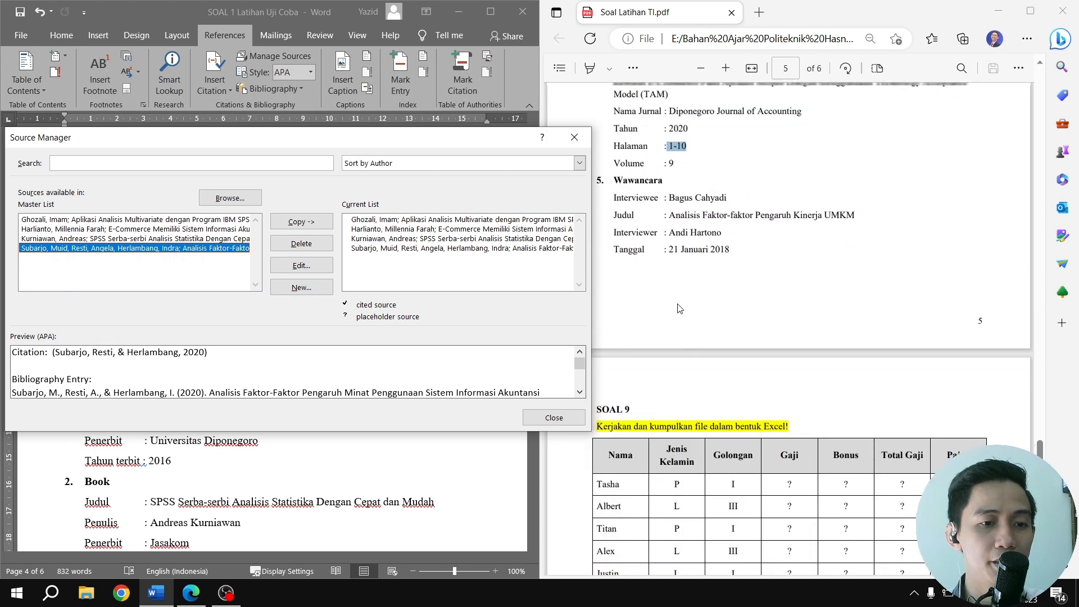
pyautogui.scroll(1, 680, 308)
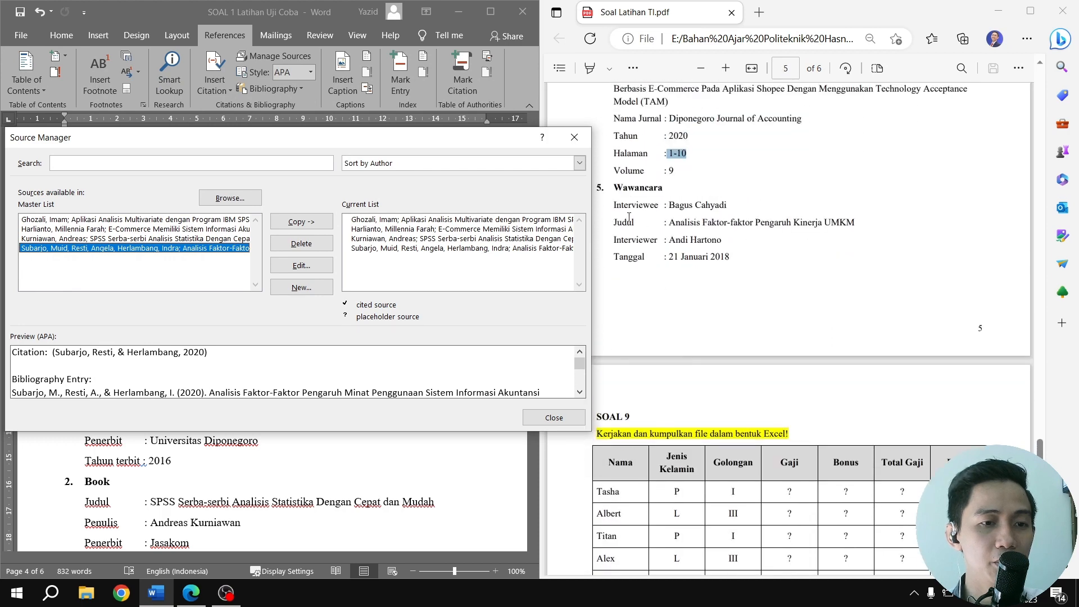
pyautogui.click(299, 287)
pyautogui.click(250, 116)
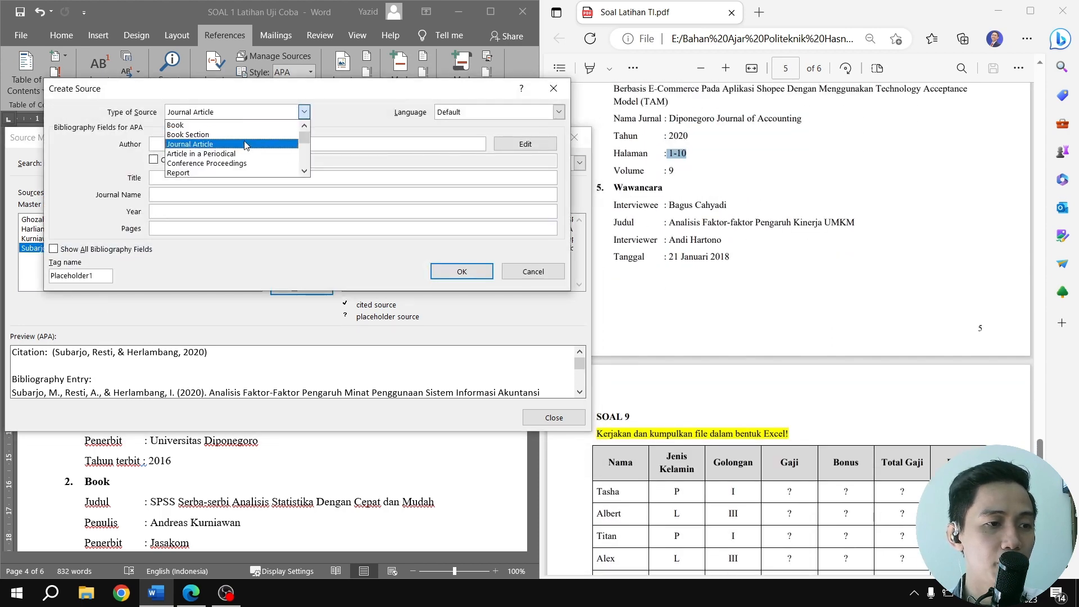
pyautogui.scroll(-1, 203, 163)
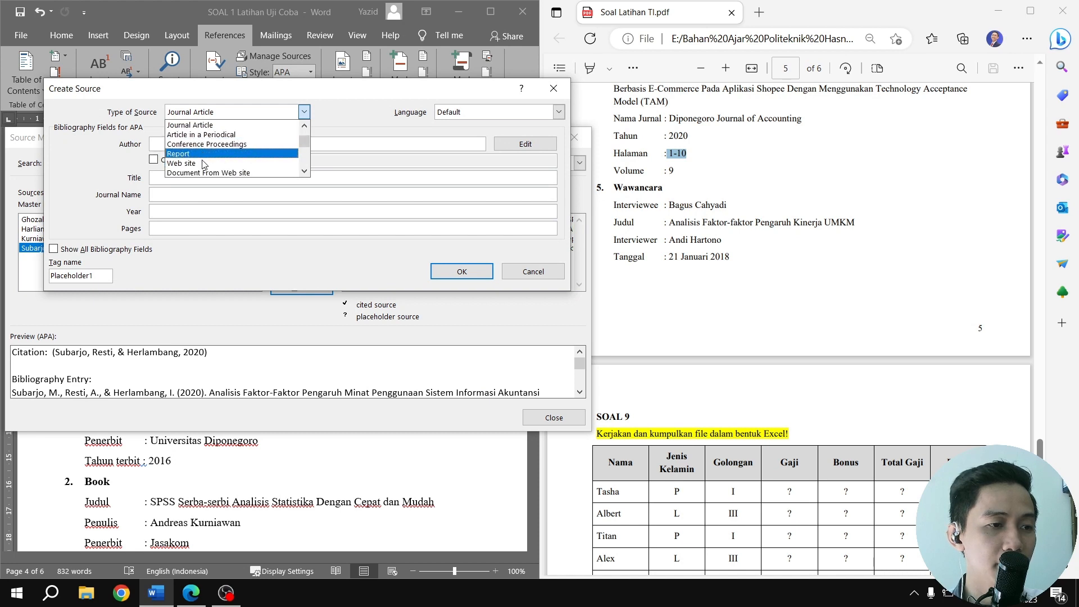
pyautogui.scroll(-3, 203, 164)
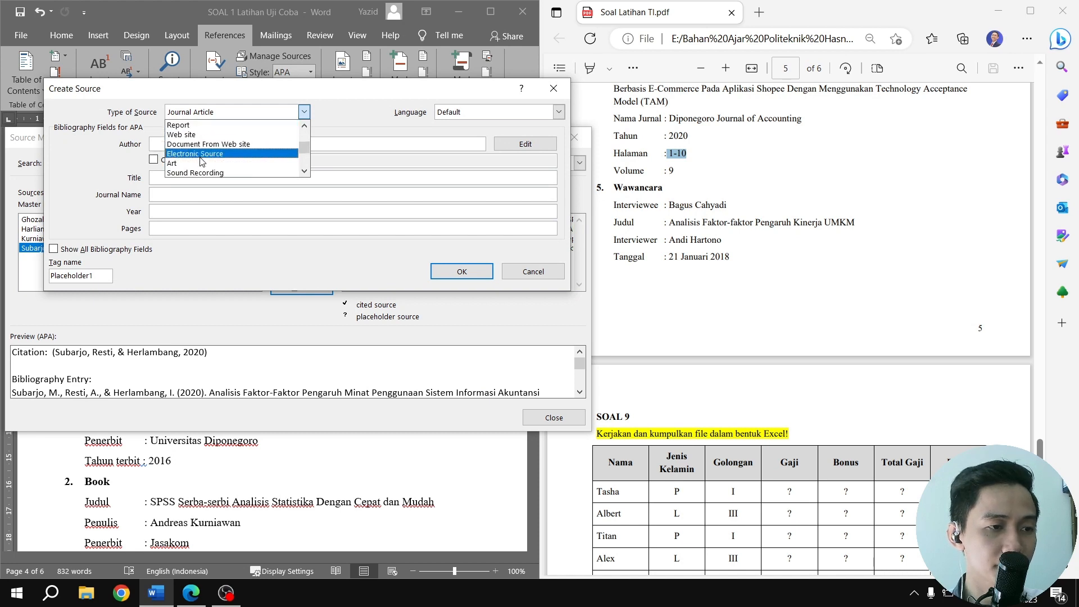
pyautogui.scroll(-3, 204, 163)
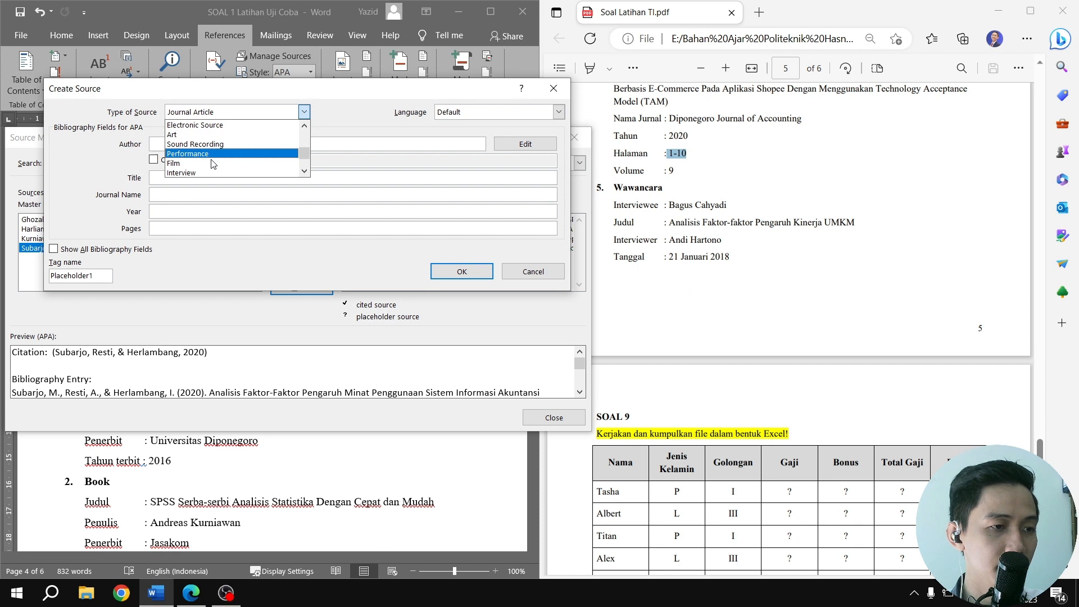
pyautogui.scroll(-1, 212, 163)
pyautogui.click(236, 167)
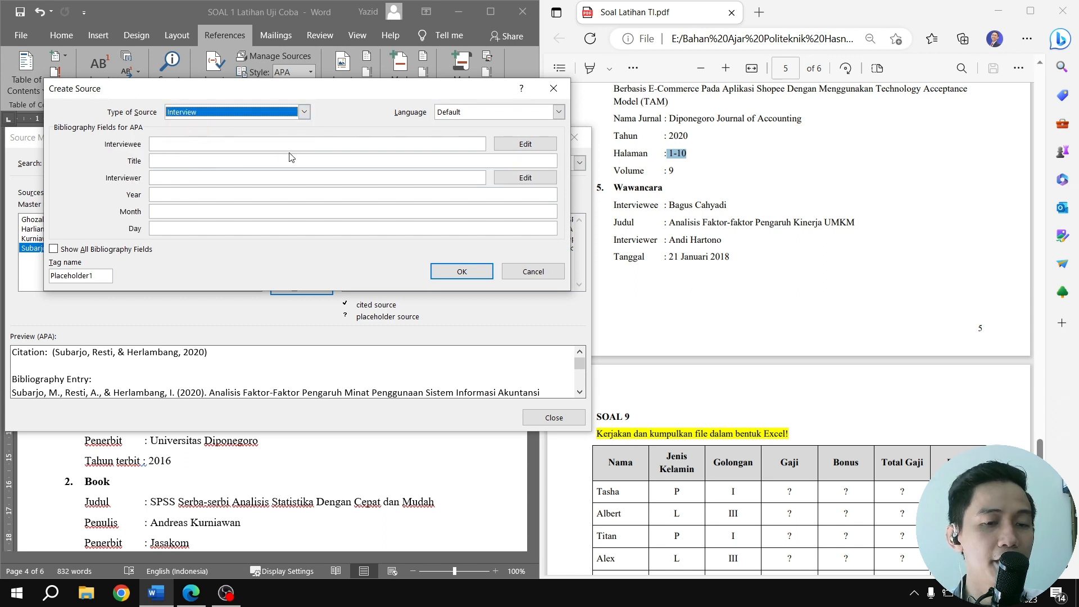
# Copy the interviewee's name and the title Analisis Faktor-faktor Pengaruh Kinerja UMKM from the PDF into the interview source
pyautogui.moveTo(670, 205); pyautogui.dragTo(721, 204)
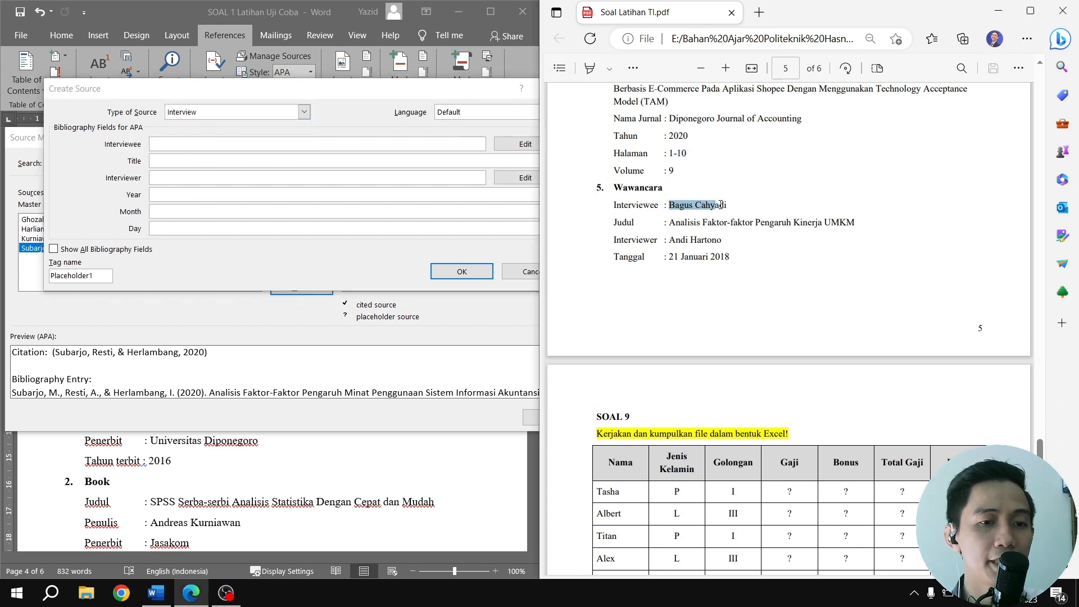
pyautogui.click(246, 143)
pyautogui.write('Bagus Cahyadi')
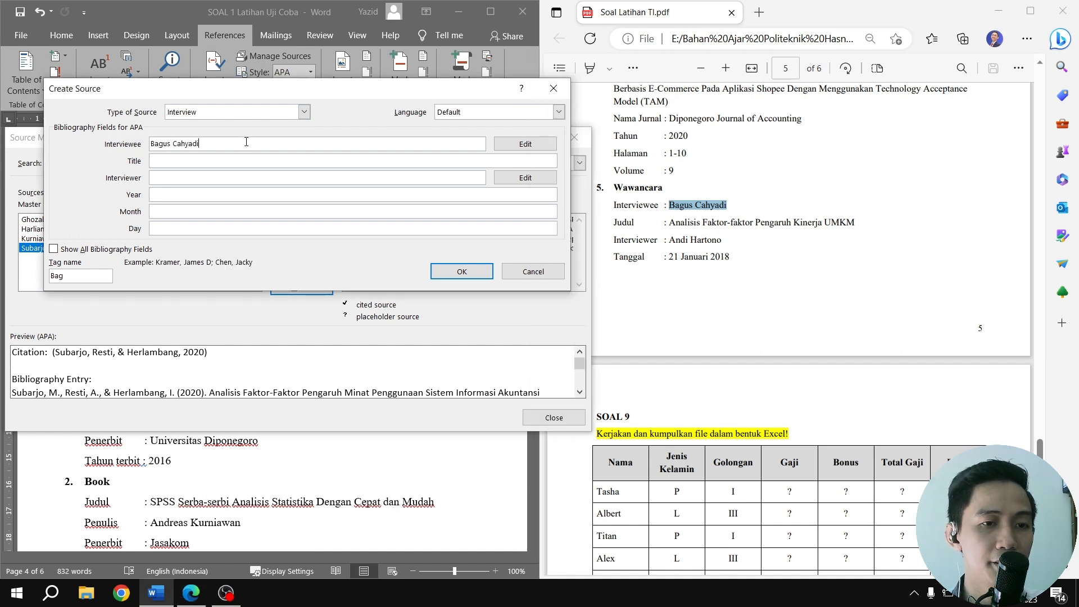
pyautogui.moveTo(673, 225); pyautogui.dragTo(868, 233)
pyautogui.hotkey('ctrl', 'c')
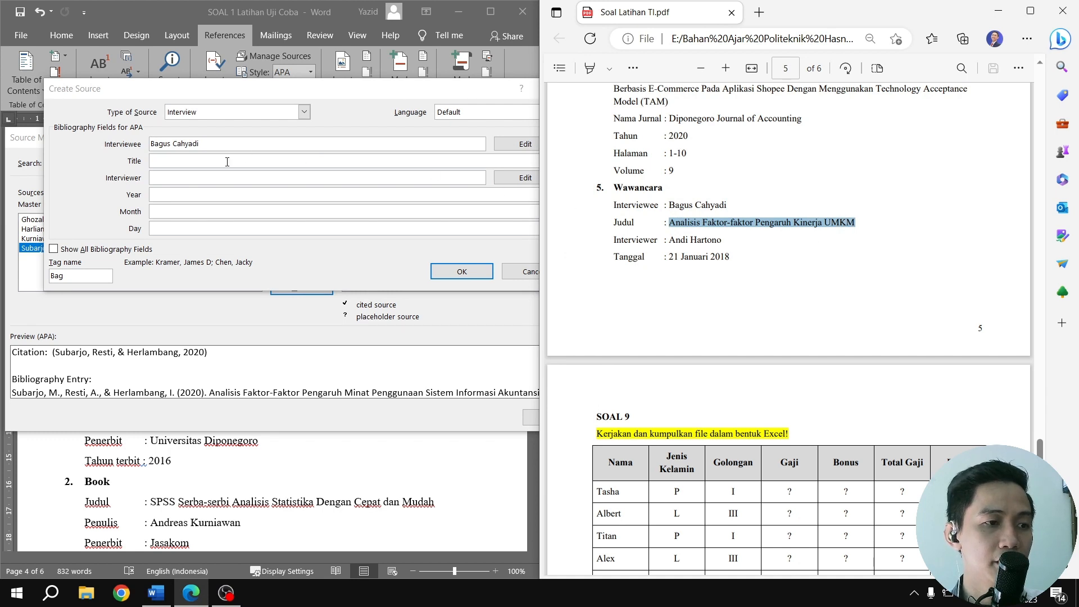
pyautogui.click(233, 162)
pyautogui.hotkey('ctrl', 'v')
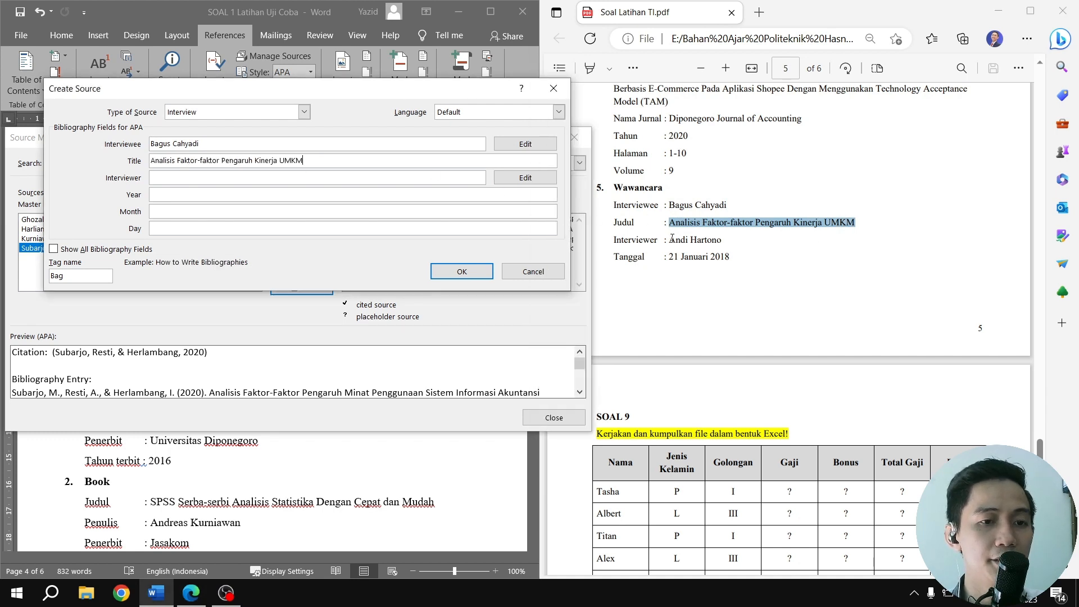
# Copy the interviewer's name from the PDF into the interview source's interviewer field
pyautogui.moveTo(673, 239); pyautogui.dragTo(718, 245)
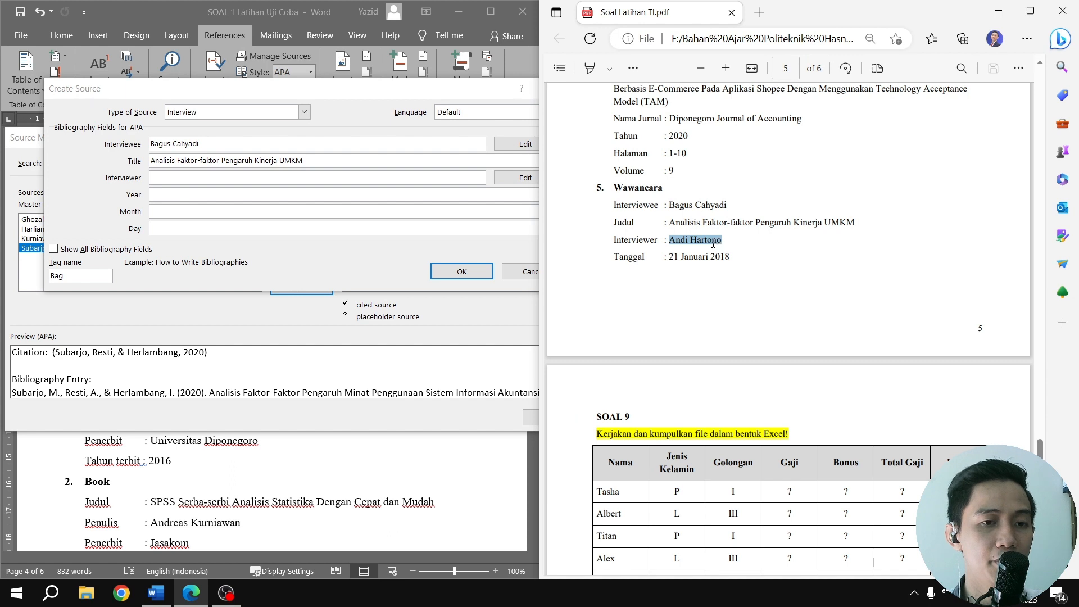
pyautogui.click(165, 182)
pyautogui.write('Andi Hartono')
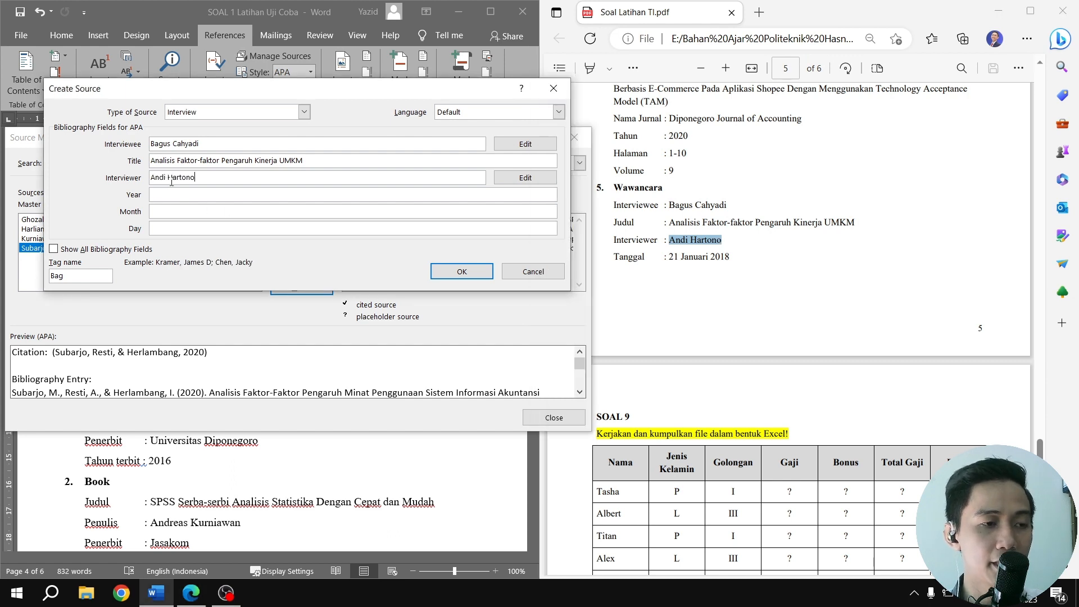
# Set the interview's day to 21, month to Januari and year to 2018, and save the source
pyautogui.moveTo(671, 259); pyautogui.dragTo(729, 259)
pyautogui.hotkey('ctrl', 'c')
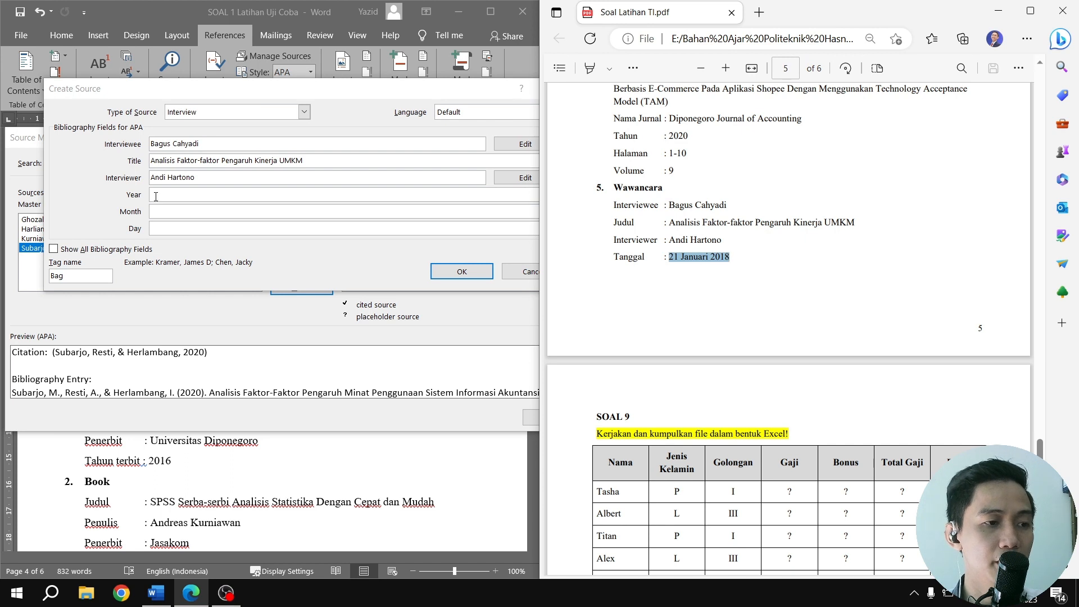
pyautogui.click(165, 229)
pyautogui.hotkey('ctrl', 'v')
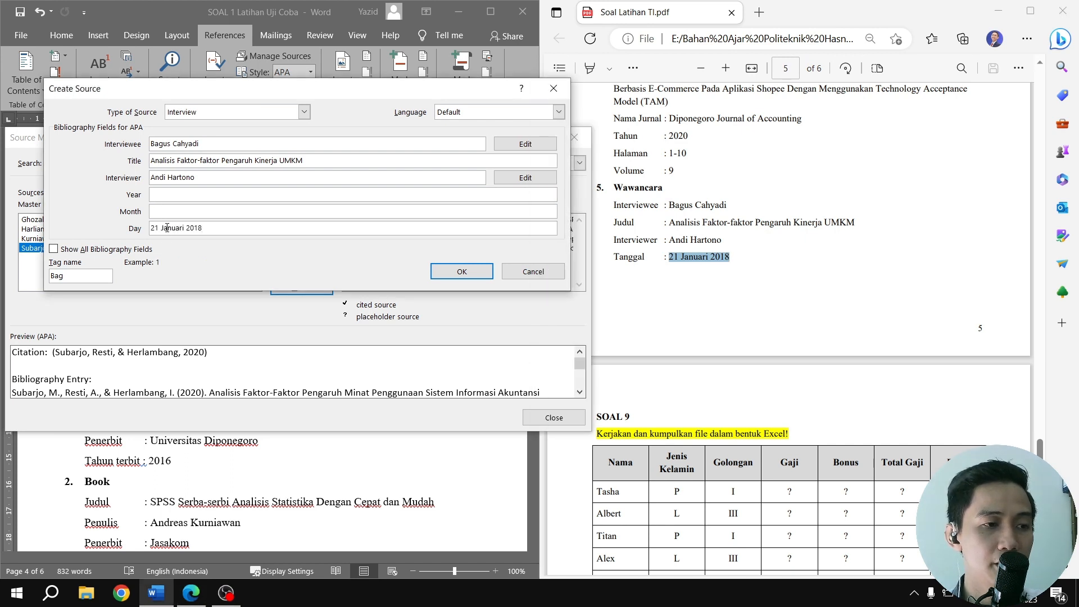
pyautogui.moveTo(162, 228); pyautogui.dragTo(196, 230)
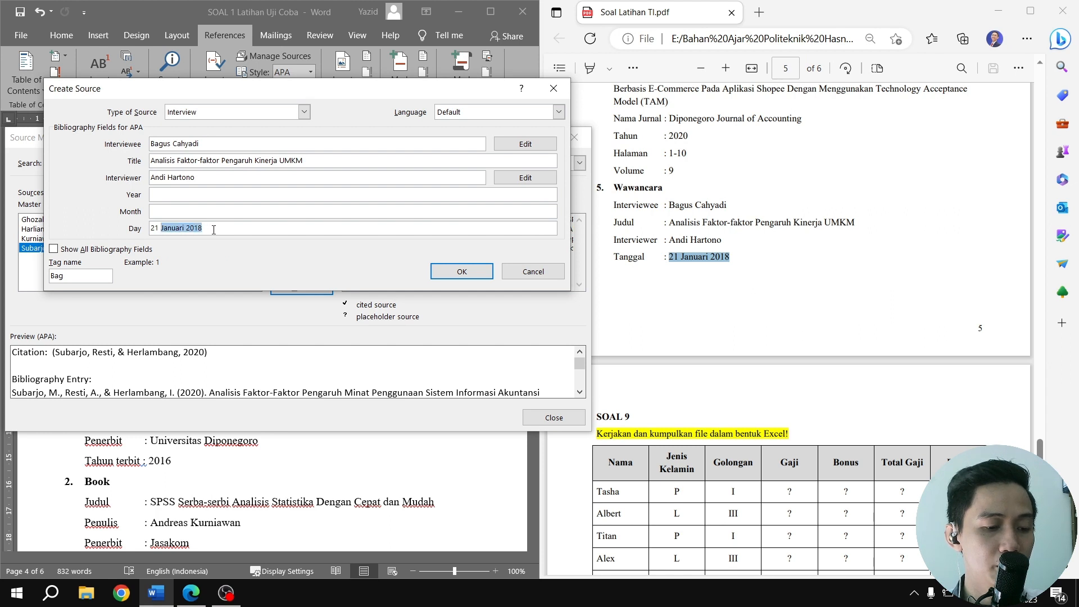
pyautogui.press('BackSpace')
pyautogui.click(176, 213)
pyautogui.write('Januari 2018')
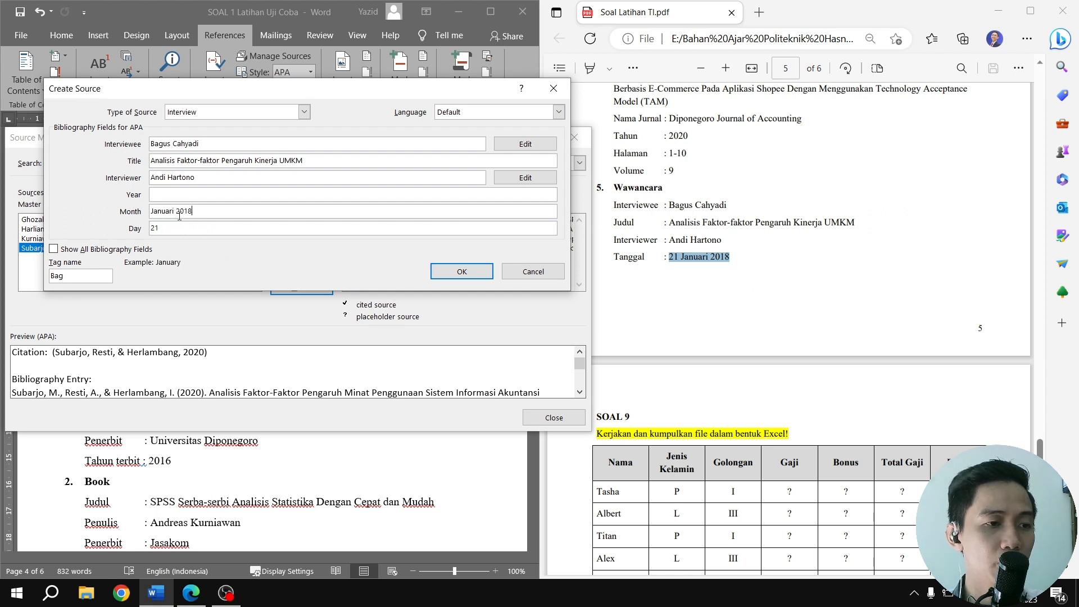
pyautogui.moveTo(178, 212); pyautogui.dragTo(208, 213)
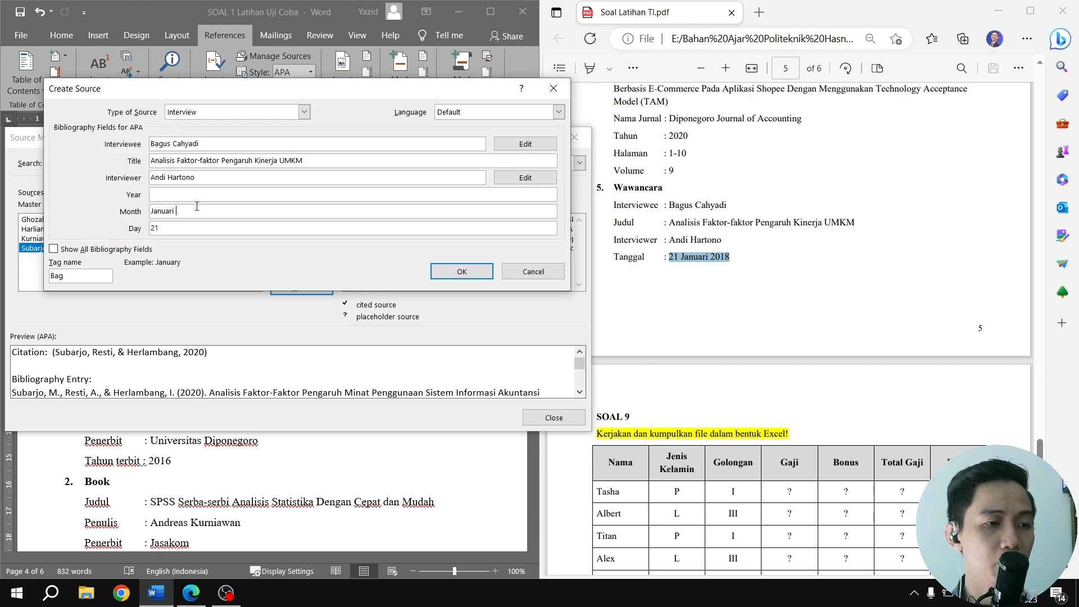
pyautogui.click(461, 273)
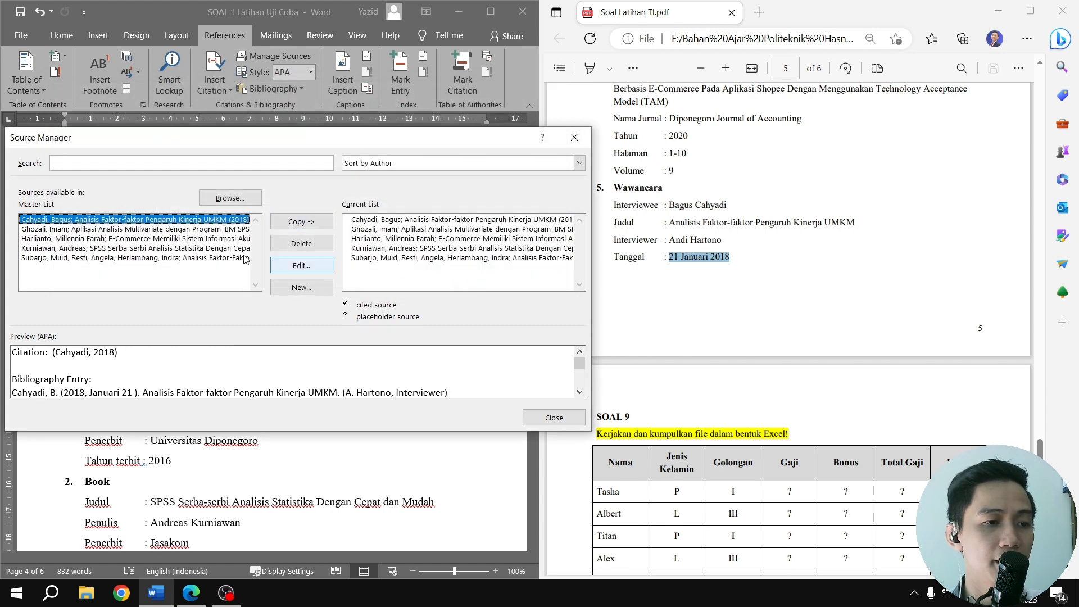
# Close the source manager and insert the built-in Bibliography layout on the empty line below the DAFTAR PUSTAKA heading in SOAL 8
pyautogui.scroll(12, 651, 259)
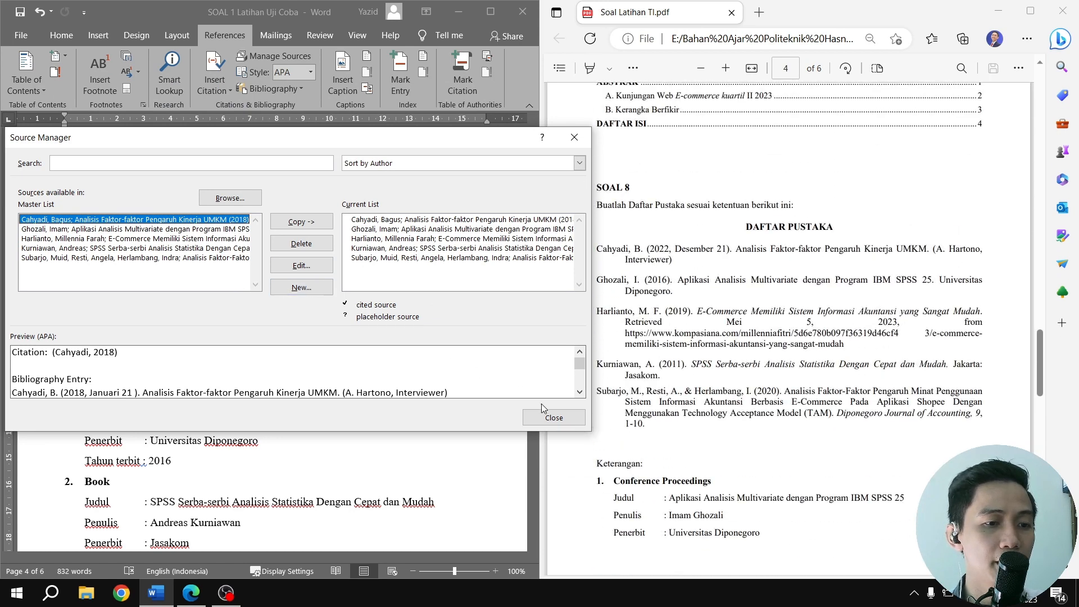
pyautogui.click(551, 418)
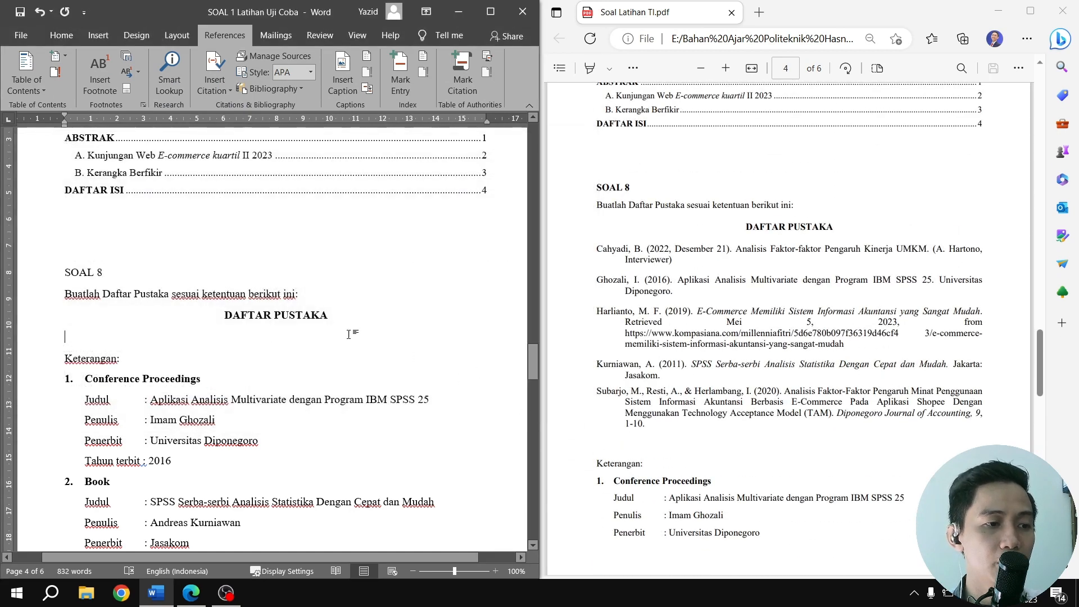
pyautogui.click(112, 335)
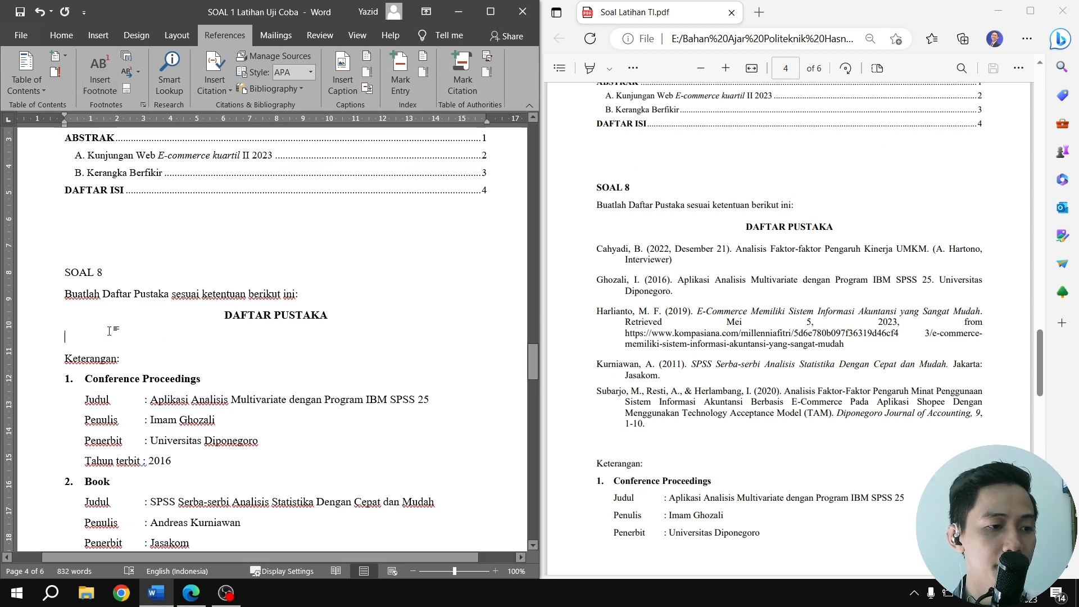
pyautogui.click(270, 89)
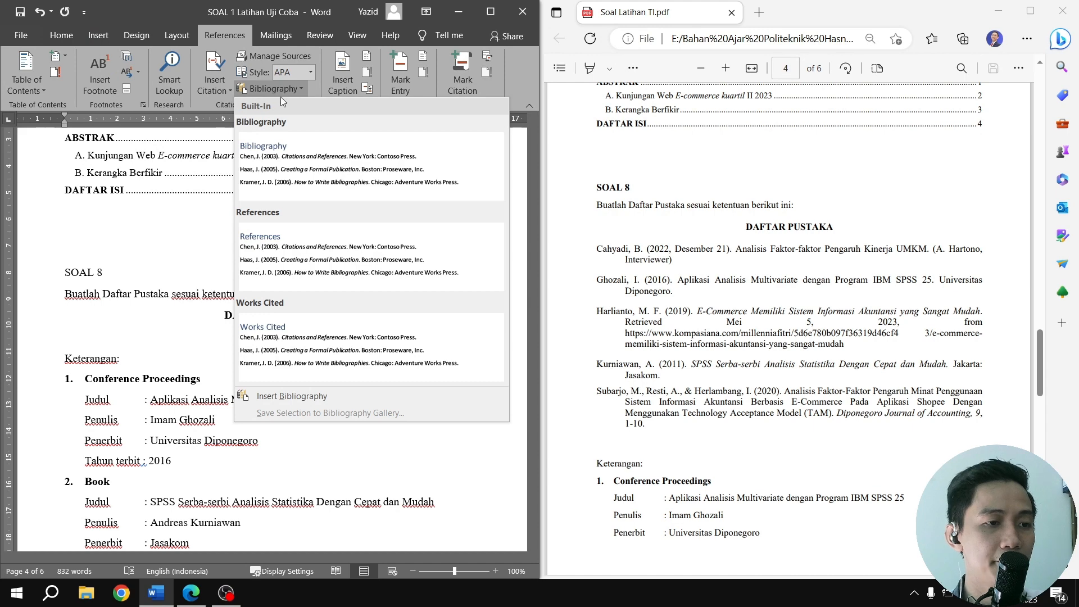
pyautogui.click(287, 190)
# Move the DAFTAR PUSTAKA heading text into the inserted bibliography block so that it replaces the Bibliography title
pyautogui.scroll(5, 253, 291)
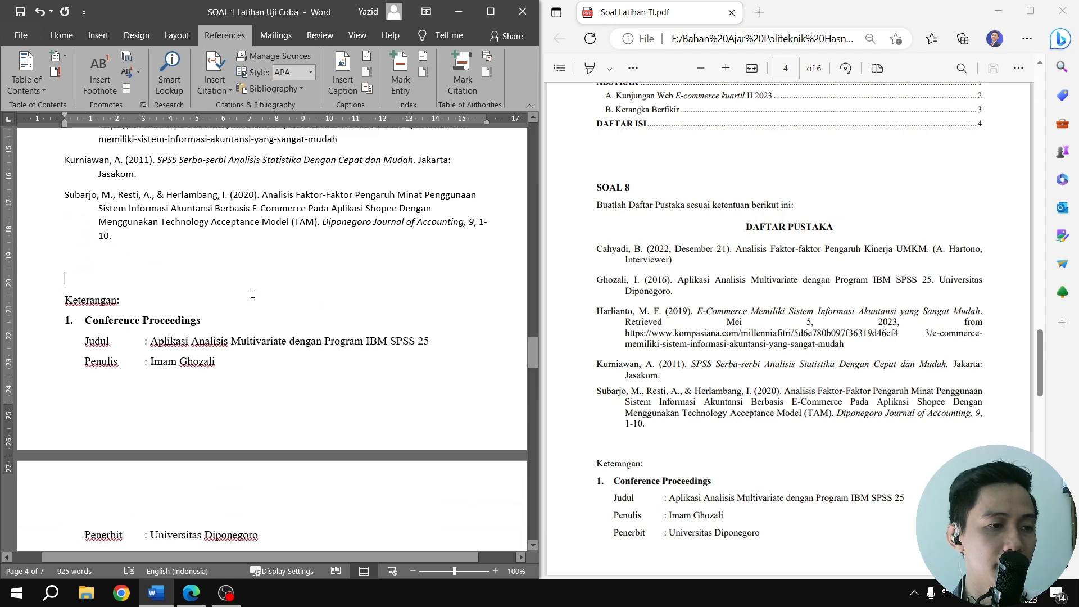
pyautogui.scroll(2, 253, 292)
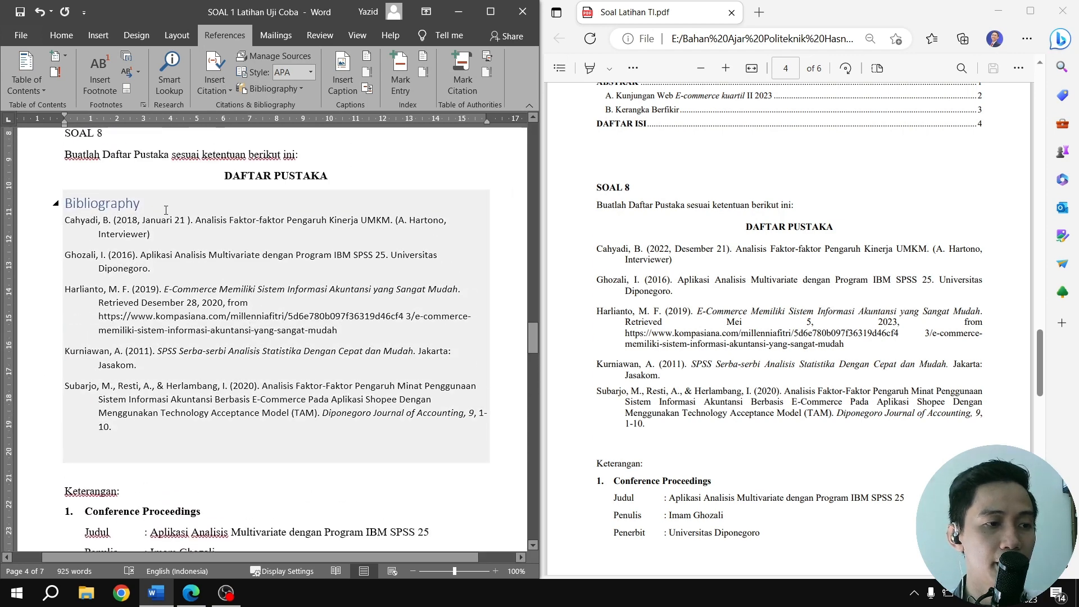
pyautogui.moveTo(244, 176); pyautogui.dragTo(329, 177)
pyautogui.hotkey('ctrl', 'c')
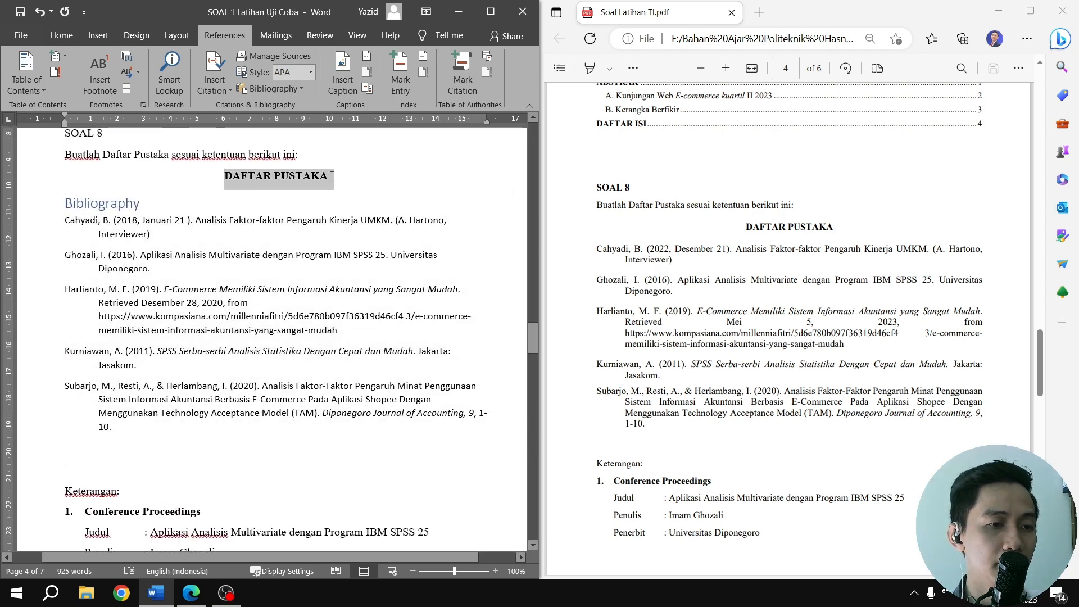
pyautogui.press('Delete')
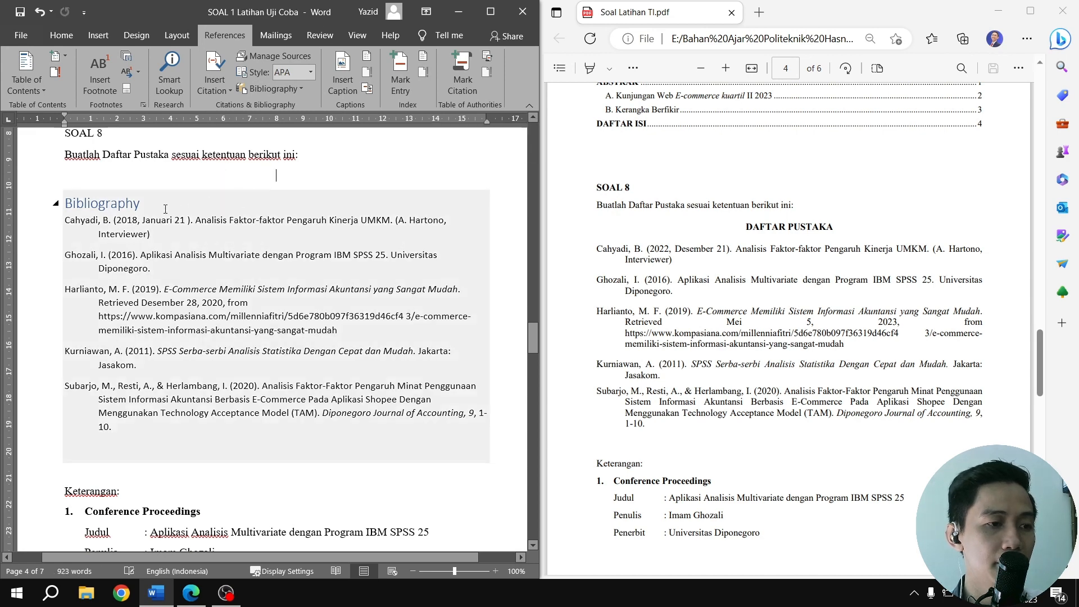
pyautogui.moveTo(140, 203); pyautogui.dragTo(65, 203)
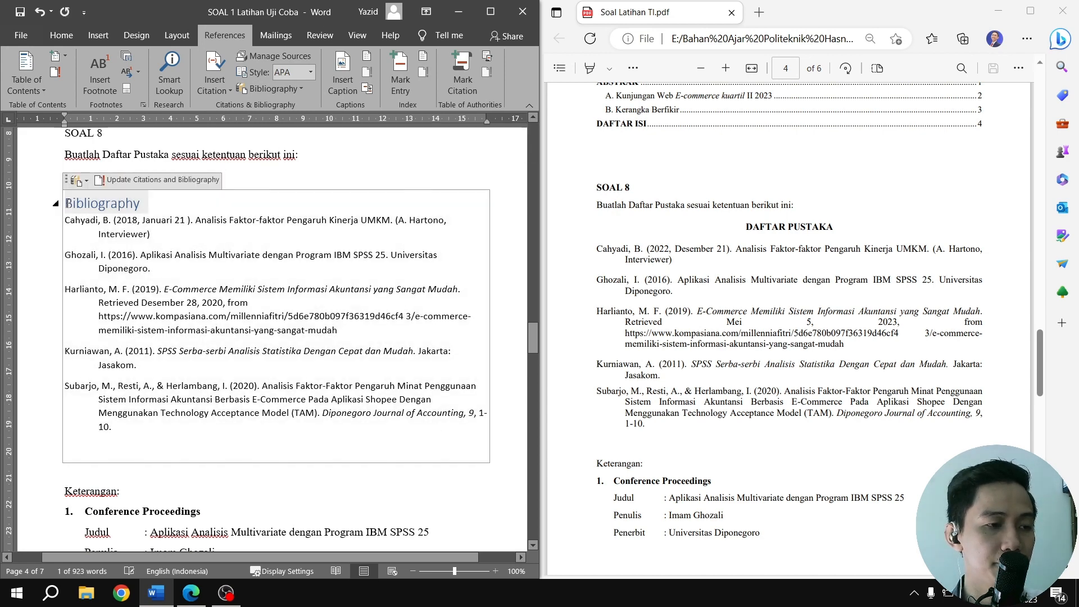
pyautogui.hotkey('ctrl', 'v')
pyautogui.hotkey('ctrl', 'z')
pyautogui.click(107, 205)
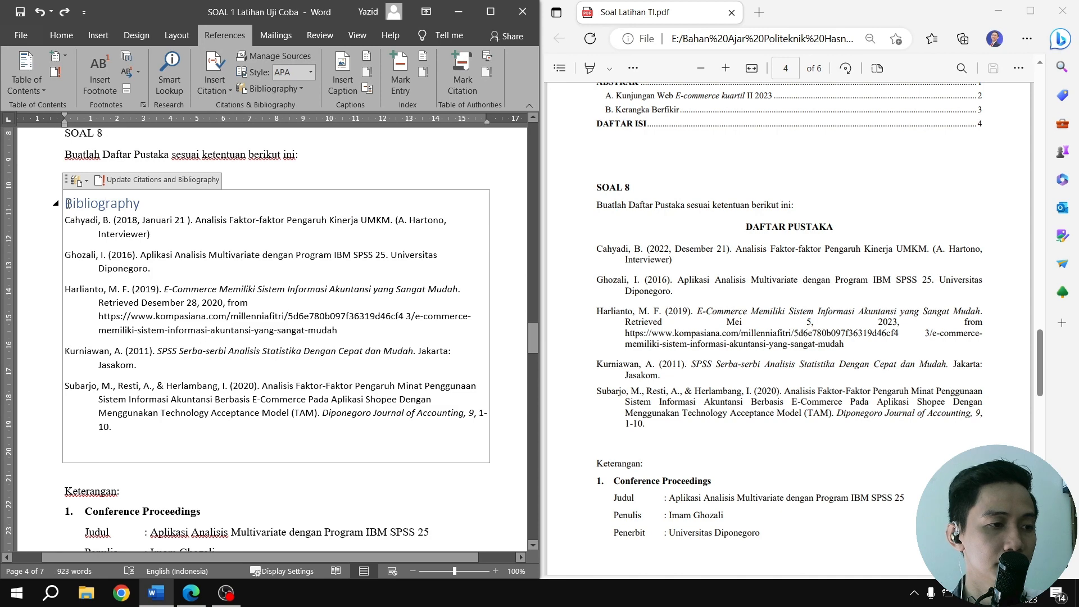
pyautogui.moveTo(67, 204); pyautogui.dragTo(141, 202)
pyautogui.hotkey('ctrl', 'v')
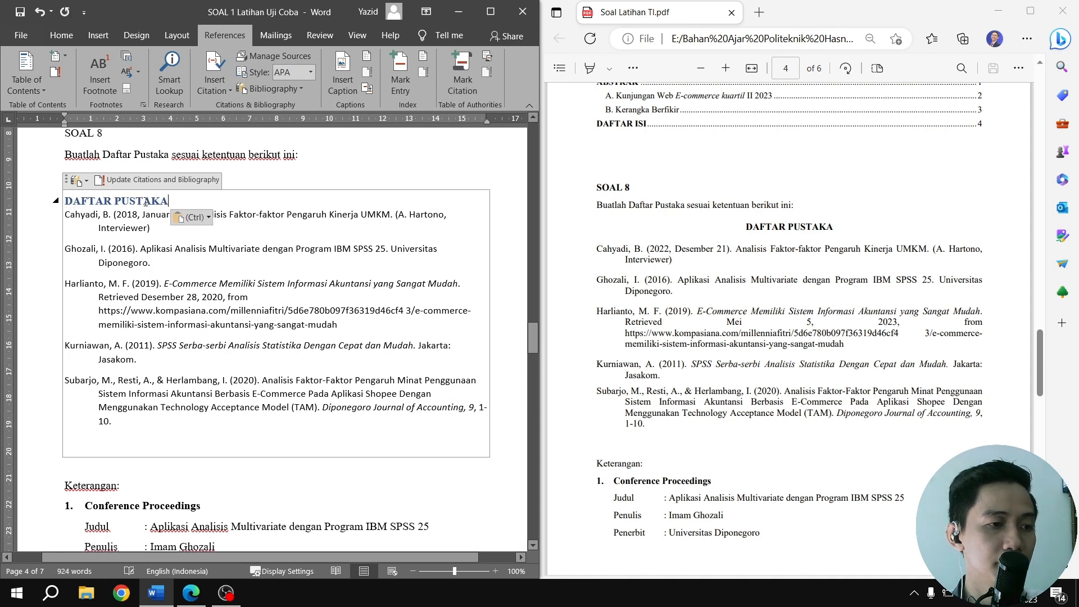
# Format the DAFTAR PUSTAKA heading of the bibliography block in black, center it and add an empty line below it
pyautogui.click(61, 39)
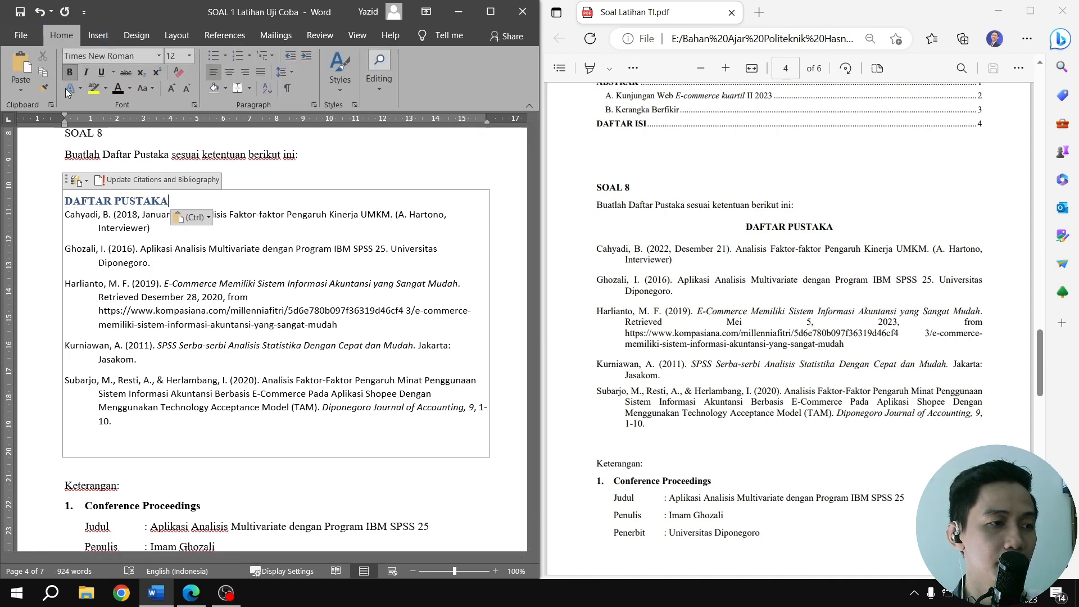
pyautogui.click(61, 201)
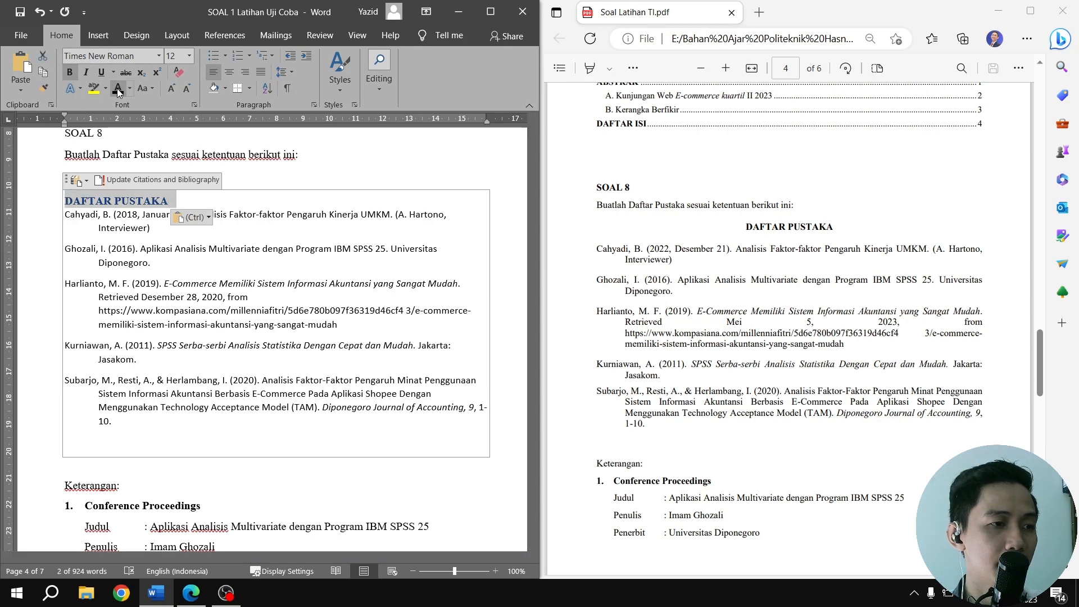
pyautogui.click(117, 89)
pyautogui.click(229, 73)
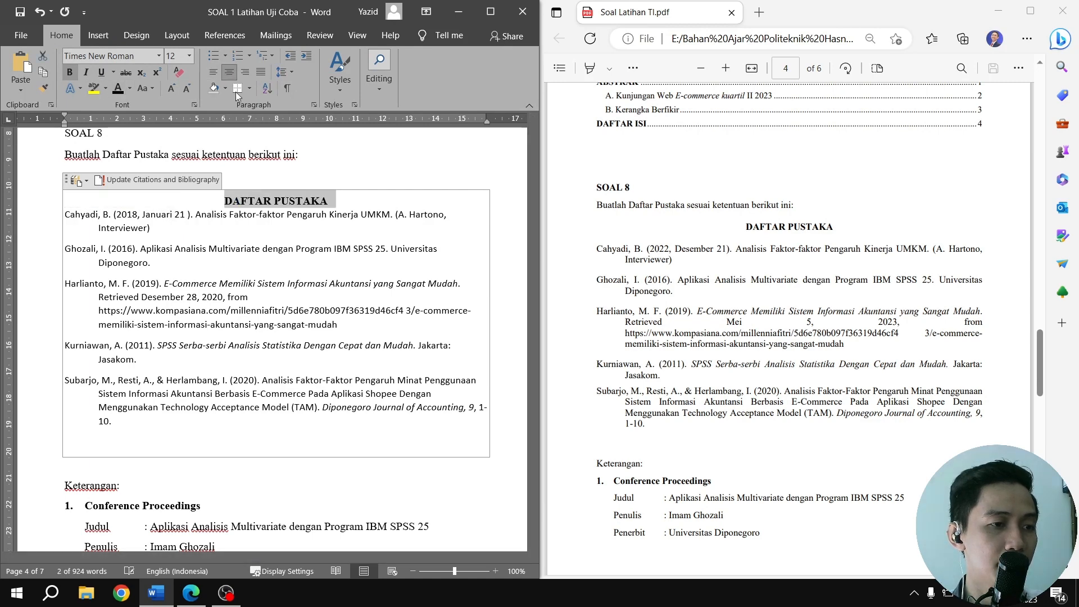
pyautogui.click(352, 199)
pyautogui.press('Return')
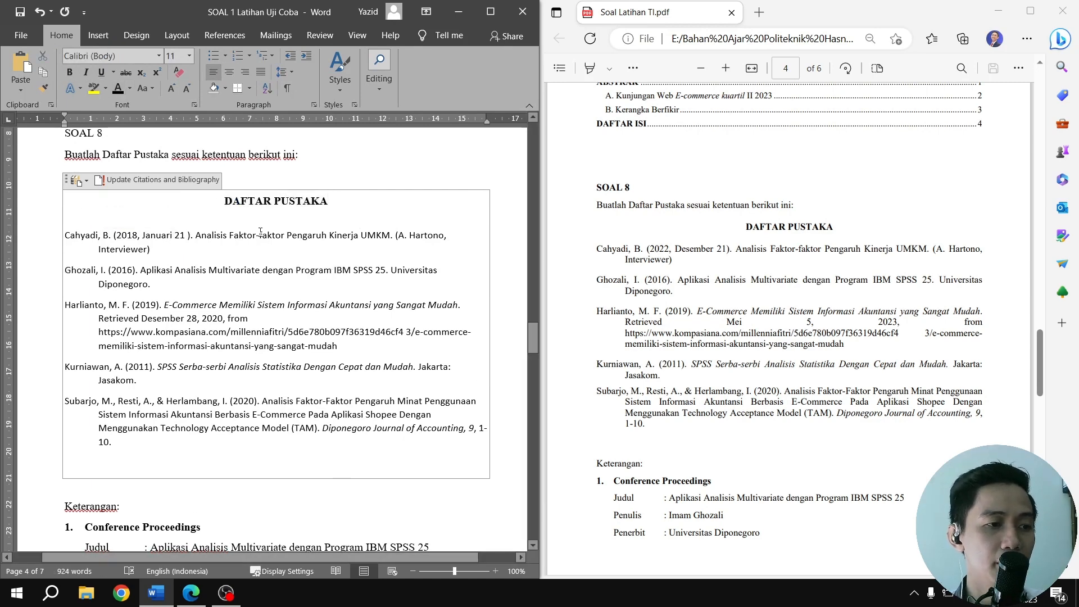
# Set all the bibliography entries under DAFTAR PUSTAKA to Times New Roman and justify them
pyautogui.click(260, 235)
pyautogui.moveTo(67, 236); pyautogui.dragTo(212, 458)
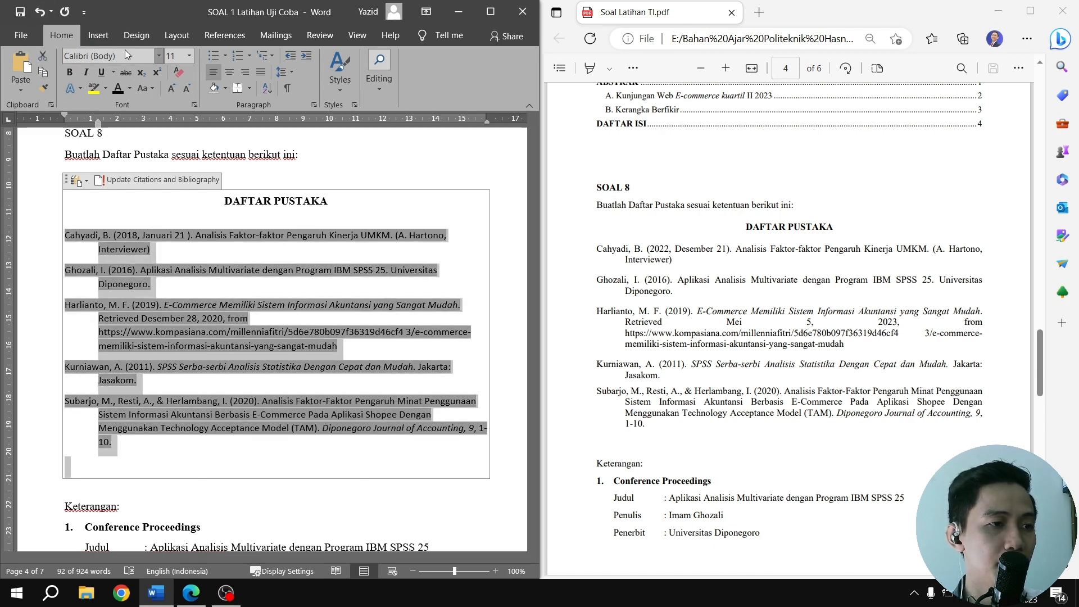
pyautogui.click(156, 55)
pyautogui.click(119, 136)
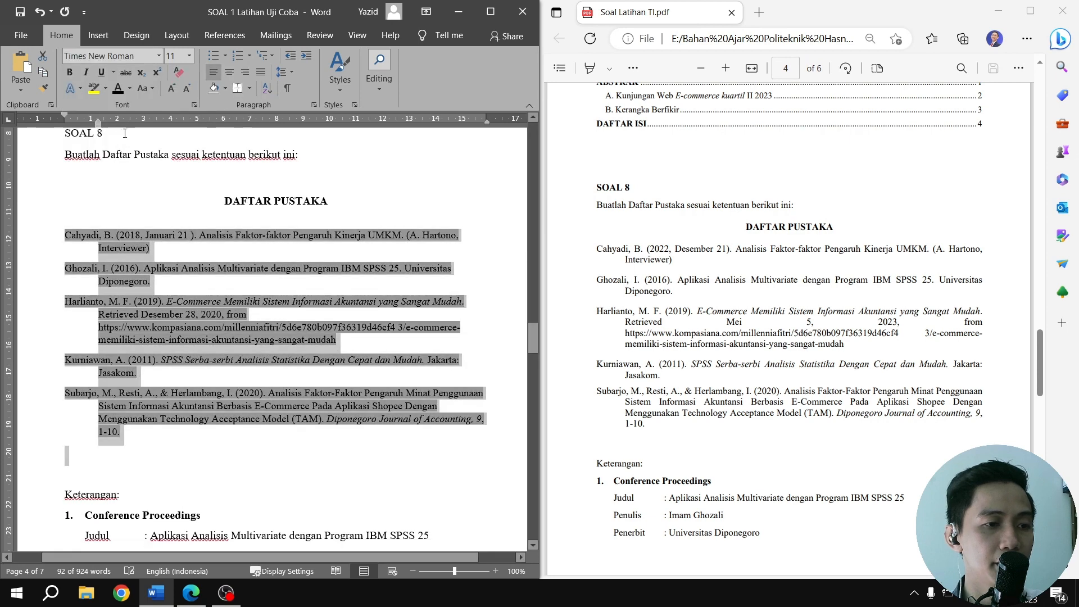
pyautogui.click(265, 75)
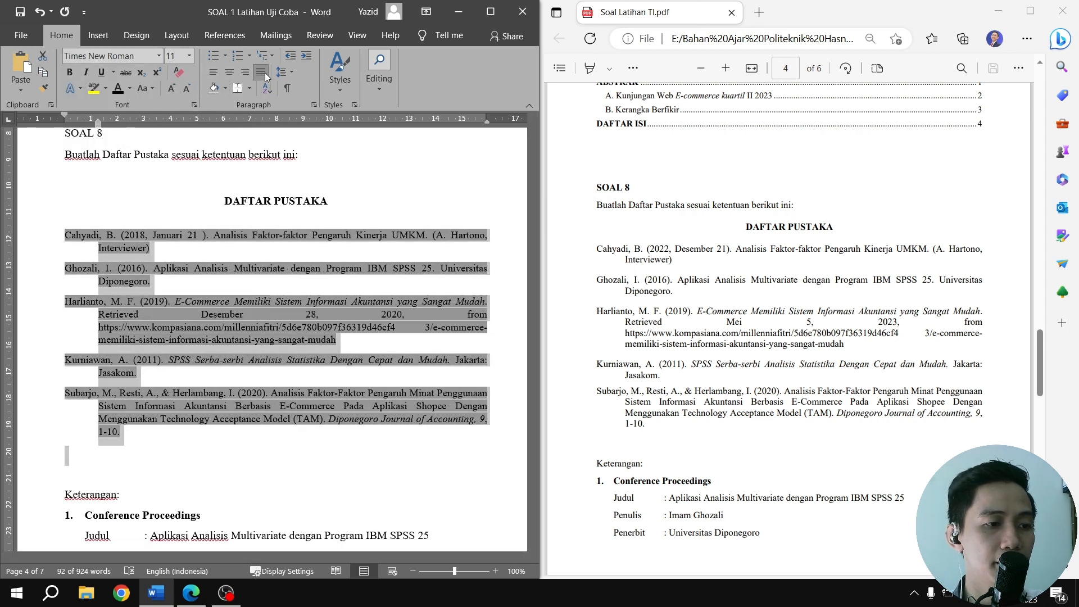
pyautogui.click(232, 452)
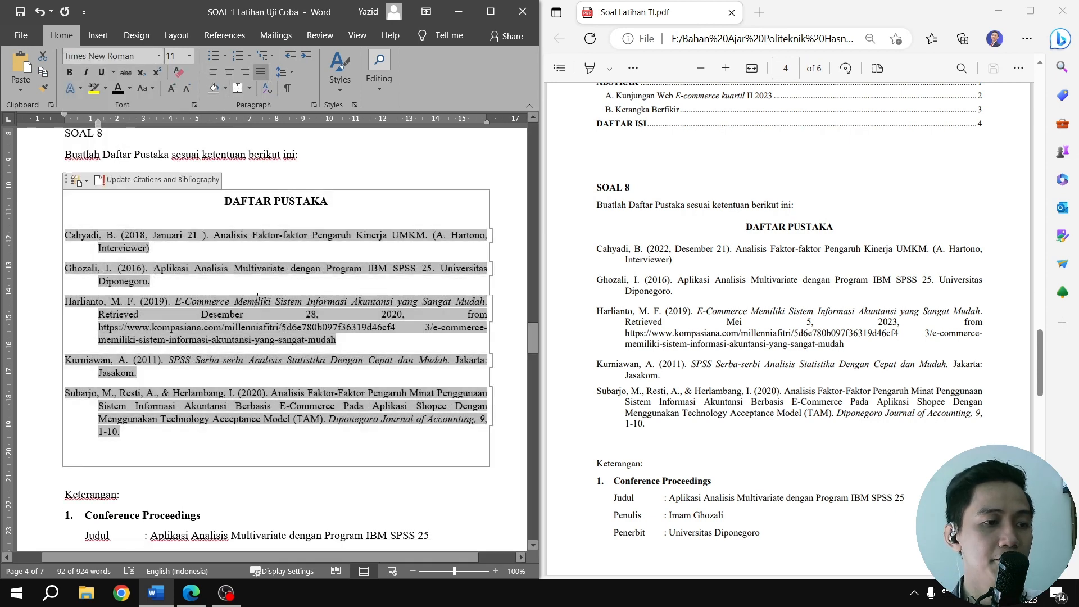
# Try to delete the empty line at the end of the SOAL 8 bibliography block
pyautogui.scroll(-1, 232, 418)
pyautogui.click(158, 428)
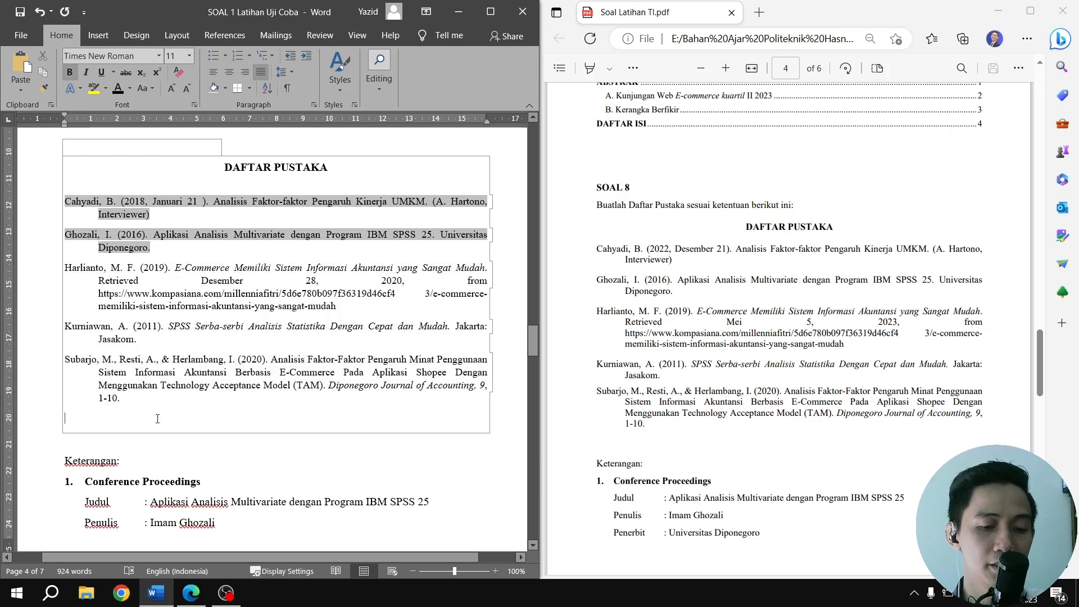
pyautogui.press('BackSpace')
pyautogui.click(208, 454)
pyautogui.scroll(2, 337, 385)
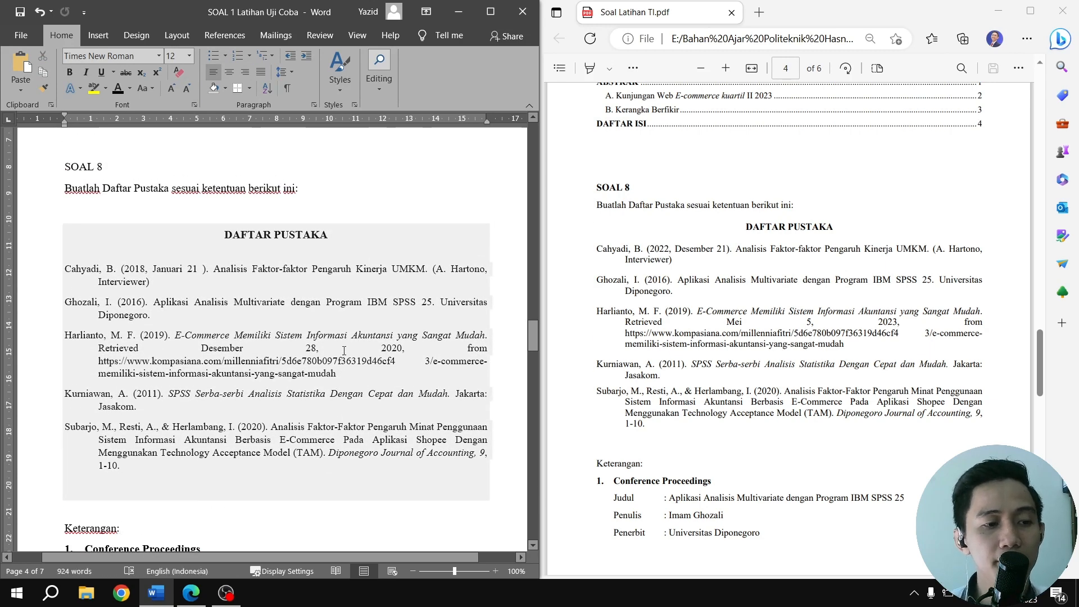
# Insert a citation of the 2019 source "E-Commerce Memiliki Sistem Informasi Akuntansi yang Sangat Mudah" at the typed author-year reference in ABSTRAK's second column
pyautogui.scroll(-15, 344, 351)
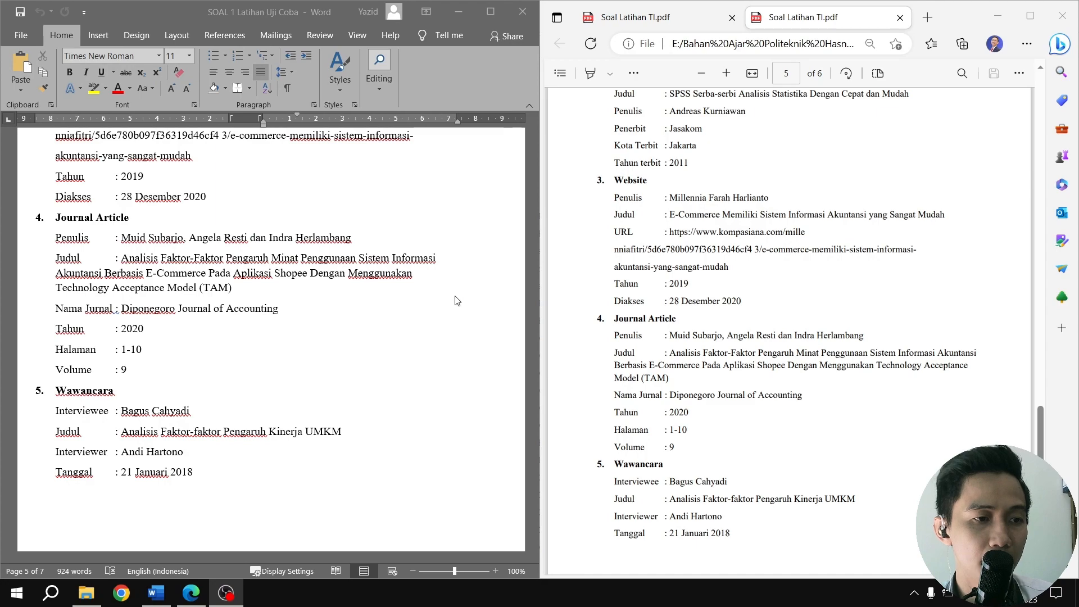
pyautogui.scroll(9, 497, 307)
pyautogui.moveTo(535, 354); pyautogui.dragTo(535, 149)
pyautogui.scroll(-5, 424, 303)
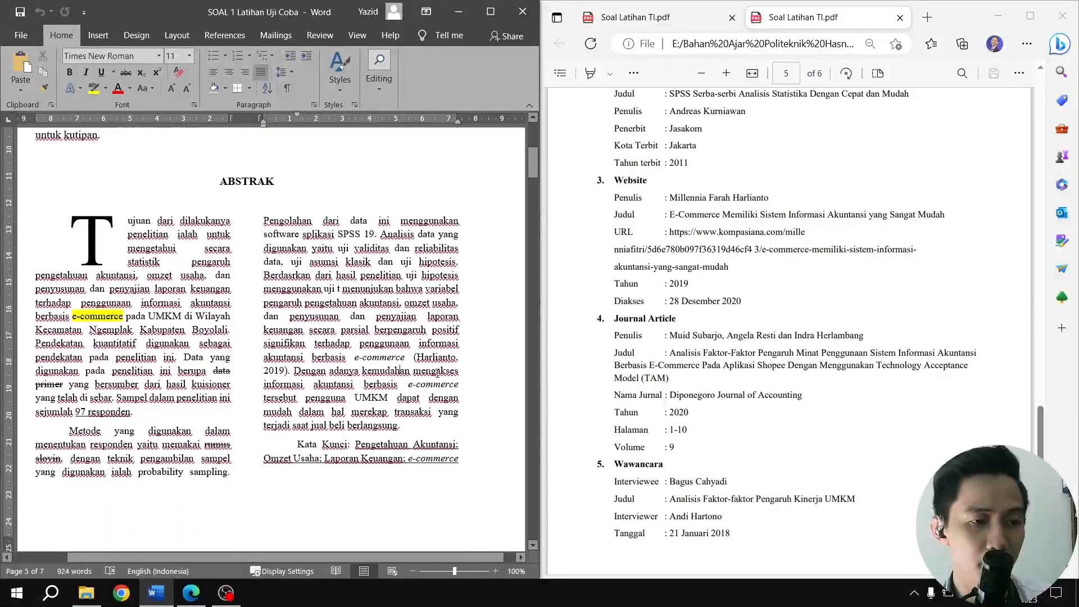
pyautogui.moveTo(415, 357); pyautogui.dragTo(423, 357)
pyautogui.click(415, 357)
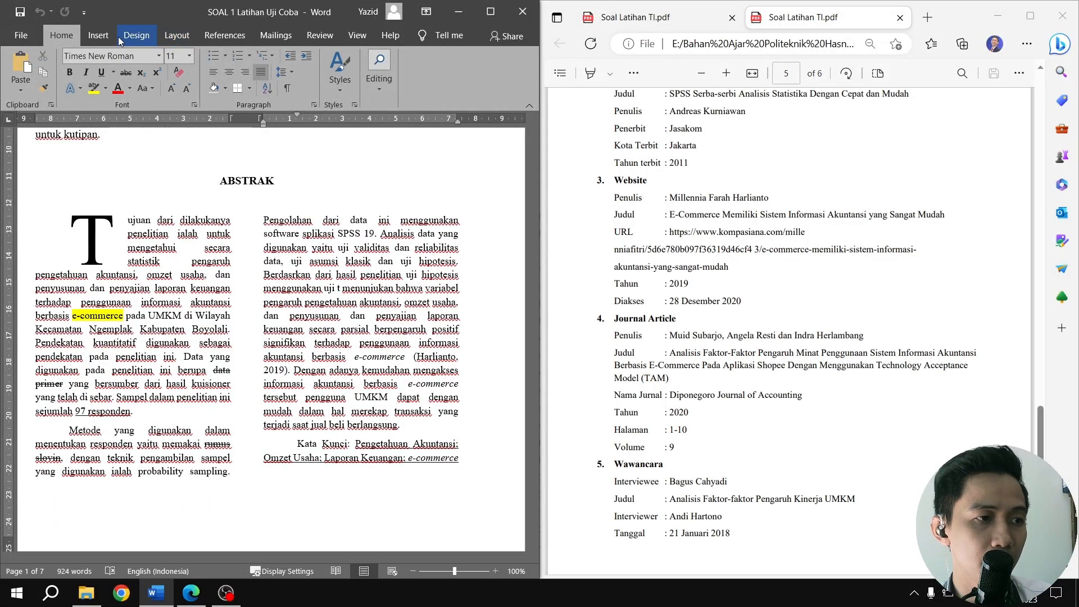
pyautogui.click(225, 35)
pyautogui.click(210, 94)
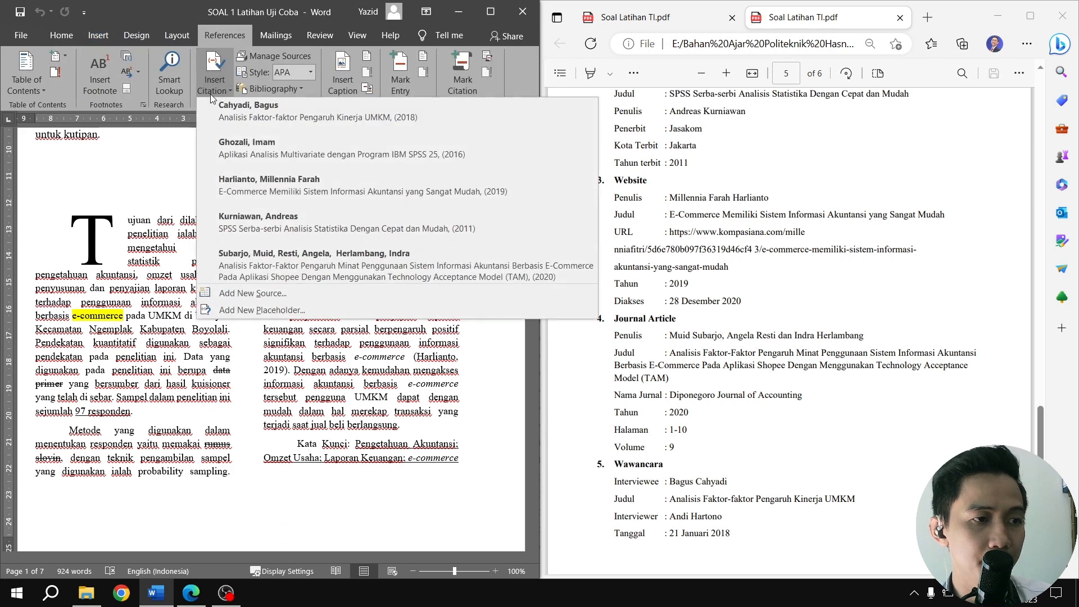
pyautogui.click(255, 190)
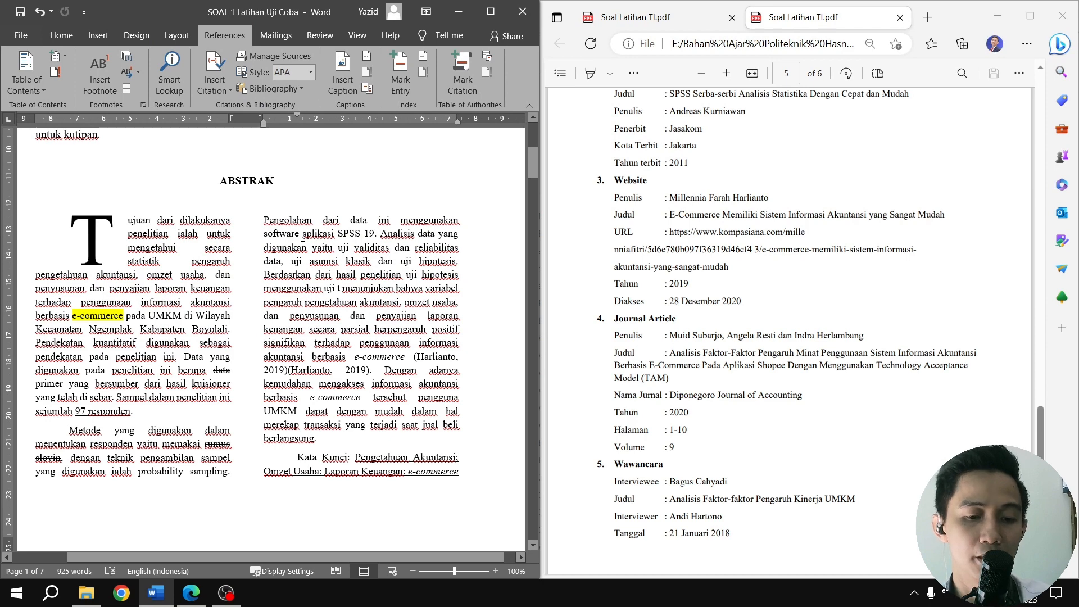
# Remove the duplicate typed author-year reference in ABSTRAK so that only the inserted citation remains
pyautogui.hotkey('ctrl', 'z')
pyautogui.hotkey('ctrl', 'z')
pyautogui.hotkey('ctrl', 'z')
pyautogui.press('Delete')
pyautogui.press('Delete')
pyautogui.press('Delete')
pyautogui.press('Delete')
pyautogui.press('Delete')
pyautogui.press('Delete')
pyautogui.press('Delete')
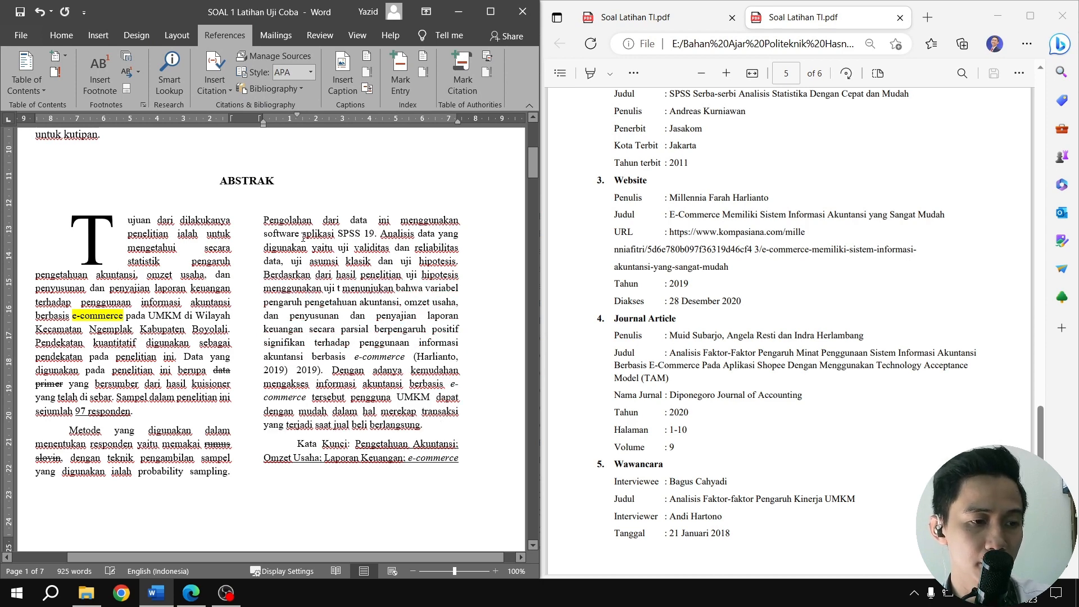
pyautogui.press('Delete')
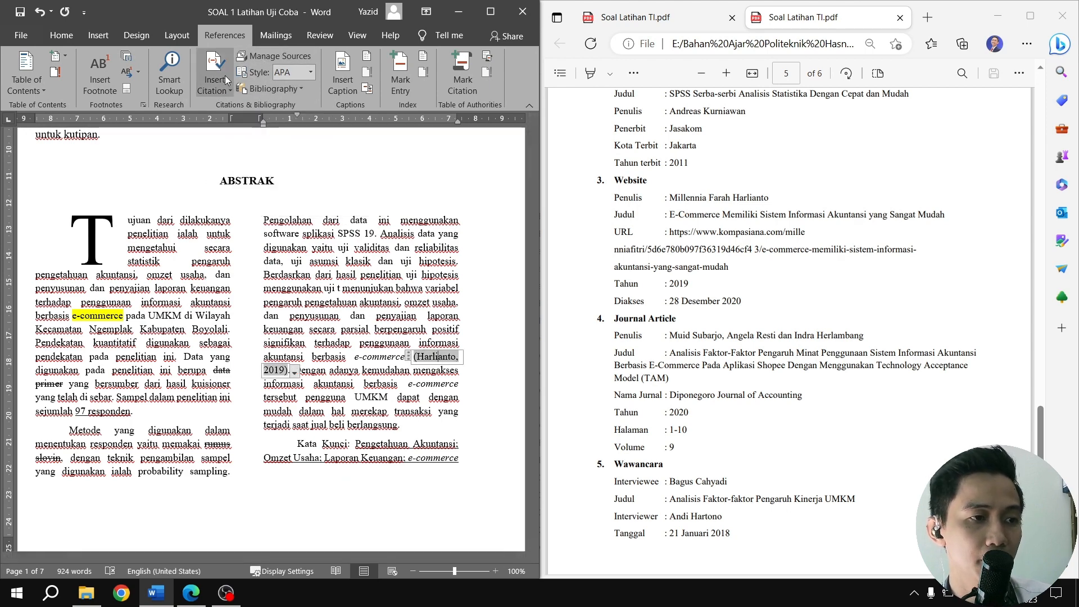
# Go to SOAL 9 and switch to the Latihan Excel workbook in Excel
pyautogui.scroll(-15, 372, 227)
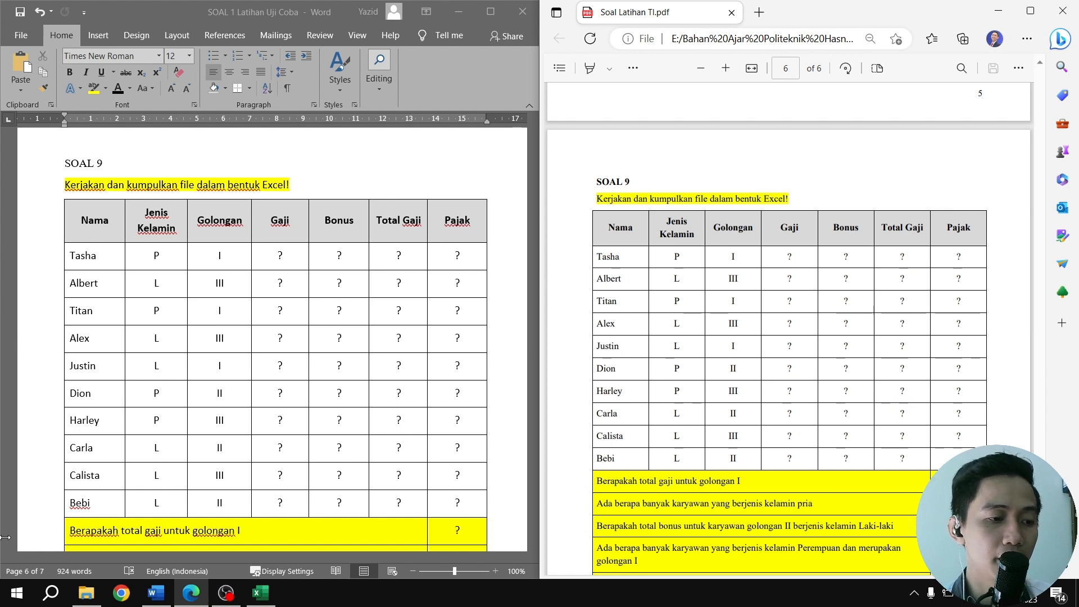
pyautogui.click(16, 596)
pyautogui.click(16, 596)
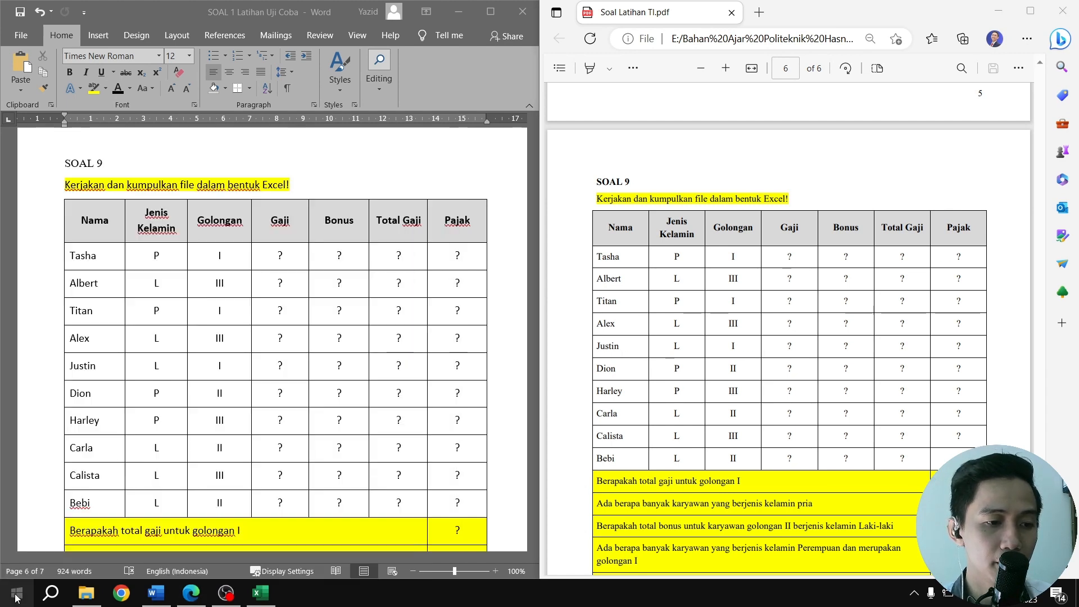
pyautogui.click(258, 595)
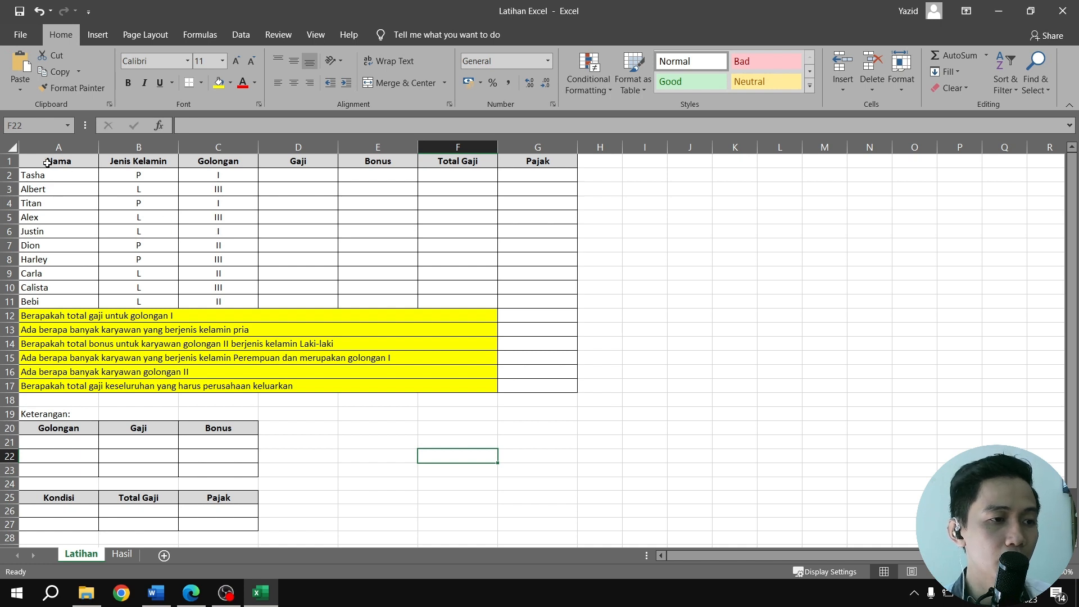
# Remove all borders from the range A1:G27 on the Latihan sheet
pyautogui.moveTo(48, 162); pyautogui.dragTo(531, 511)
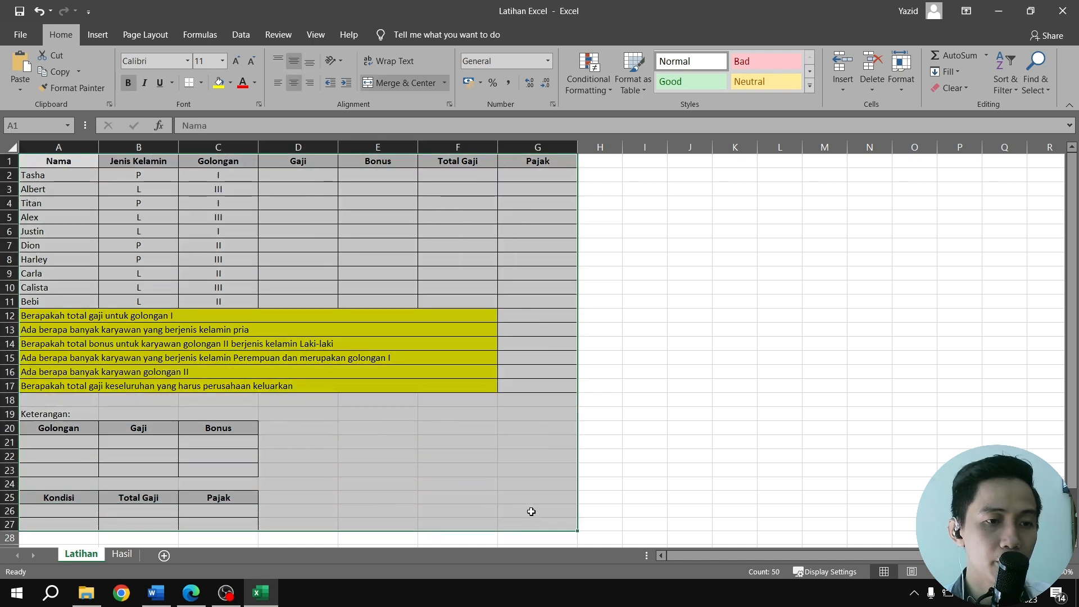
pyautogui.click(201, 82)
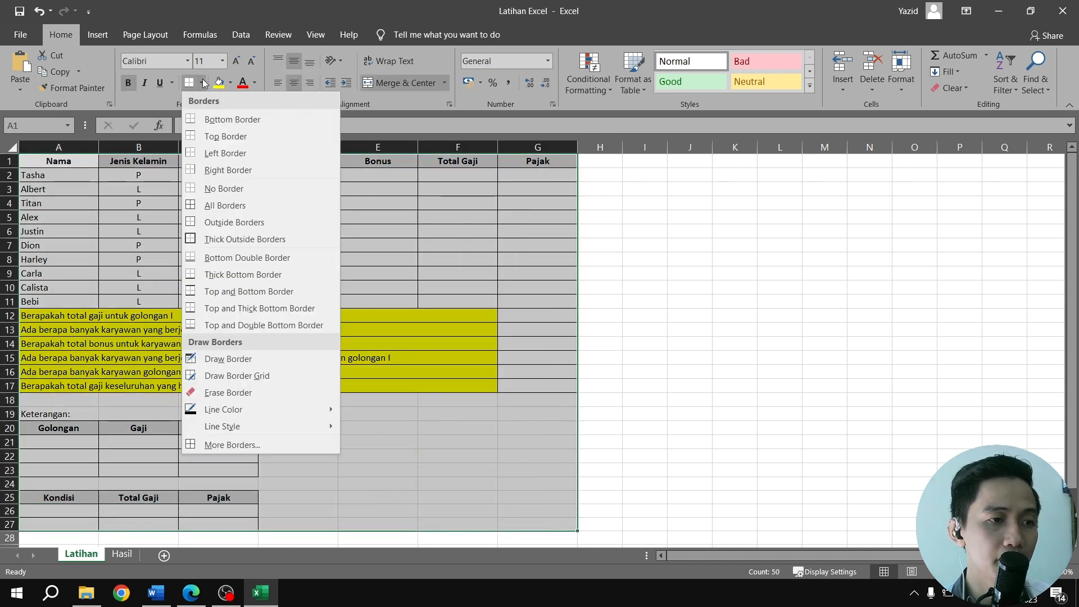
pyautogui.click(208, 186)
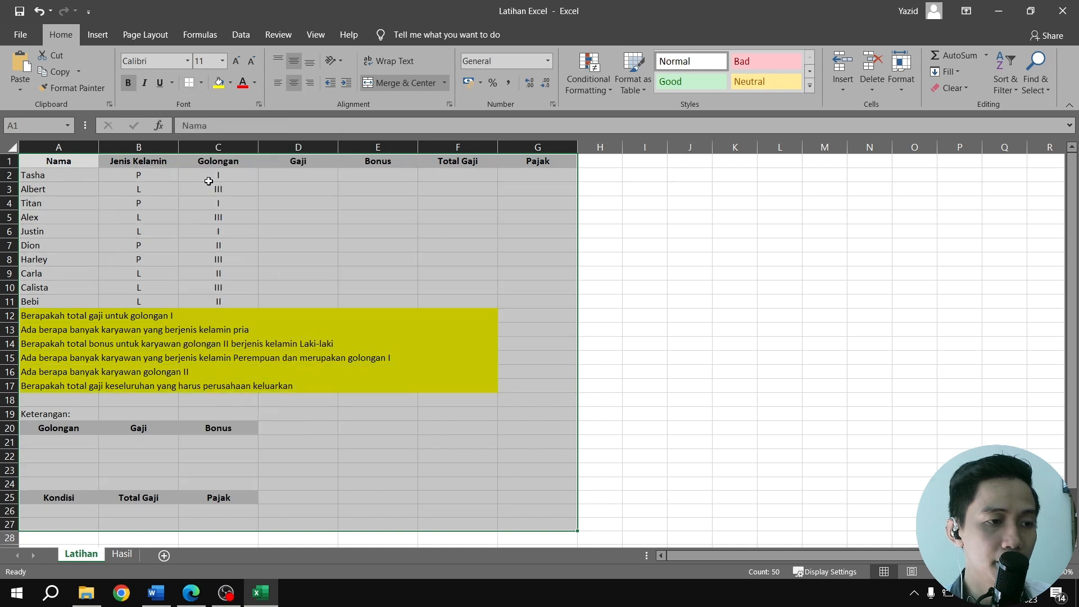
pyautogui.click(664, 364)
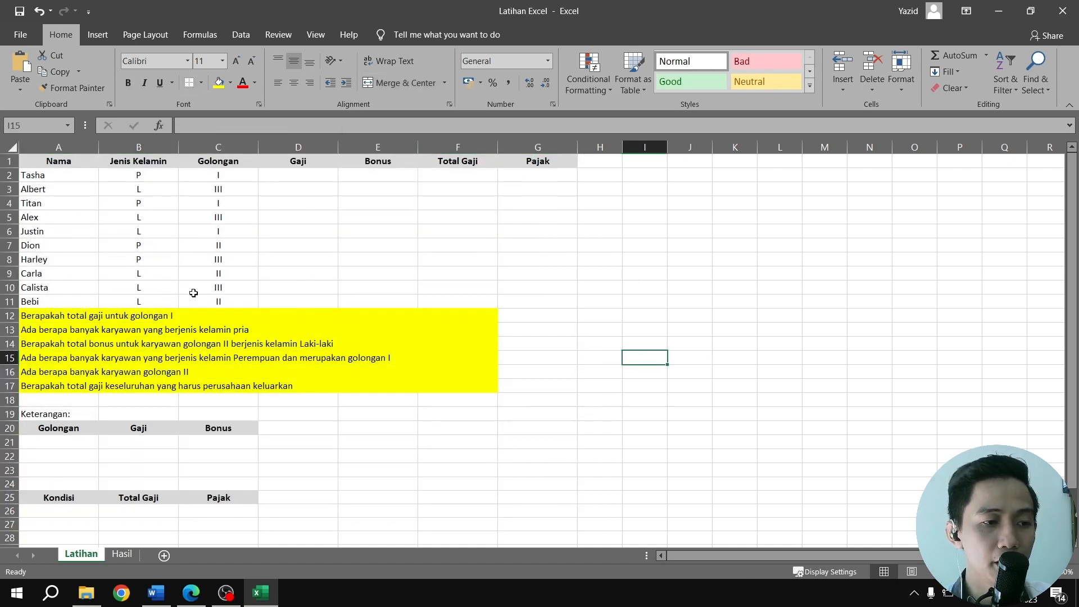
# Check the SOAL 9 table in the PDF and fill the header row A1:G1 of the Latihan sheet with light grey
pyautogui.click(191, 593)
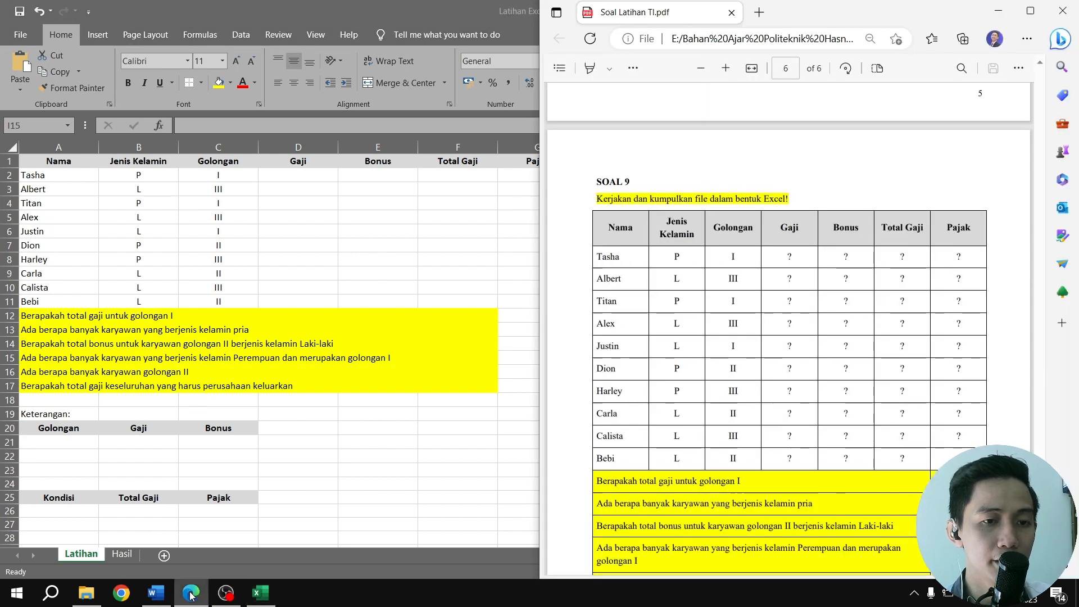
pyautogui.click(191, 593)
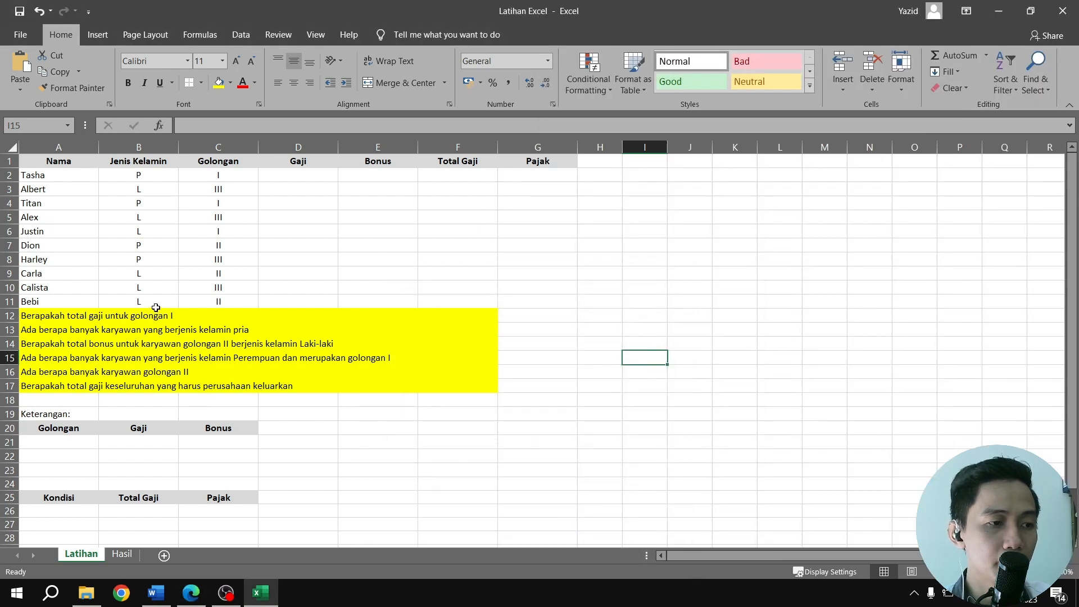
pyautogui.moveTo(41, 158); pyautogui.dragTo(538, 161)
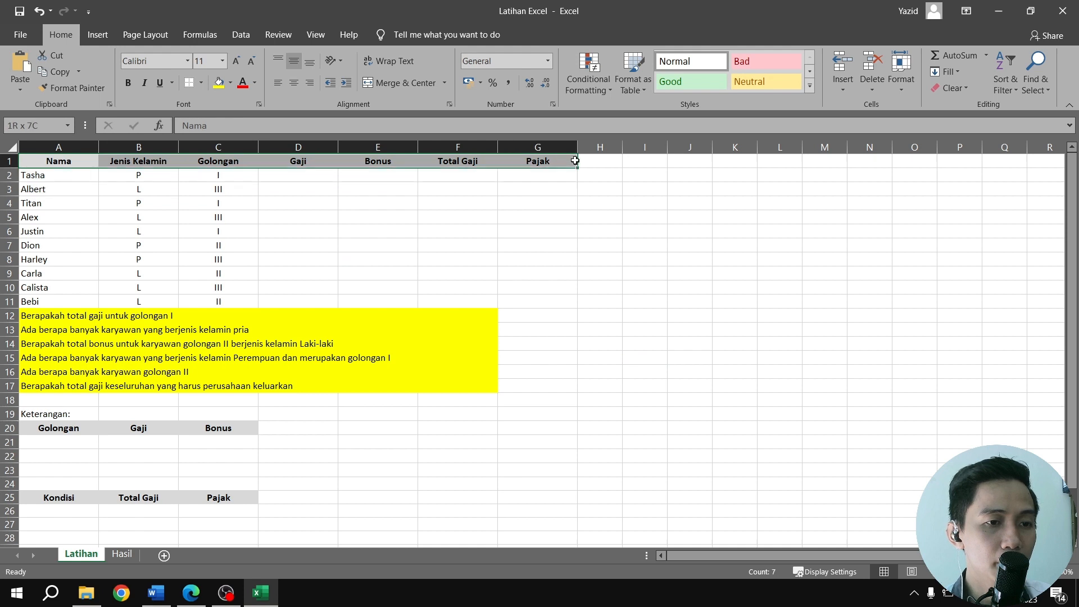
pyautogui.click(230, 83)
pyautogui.click(218, 142)
pyautogui.click(284, 244)
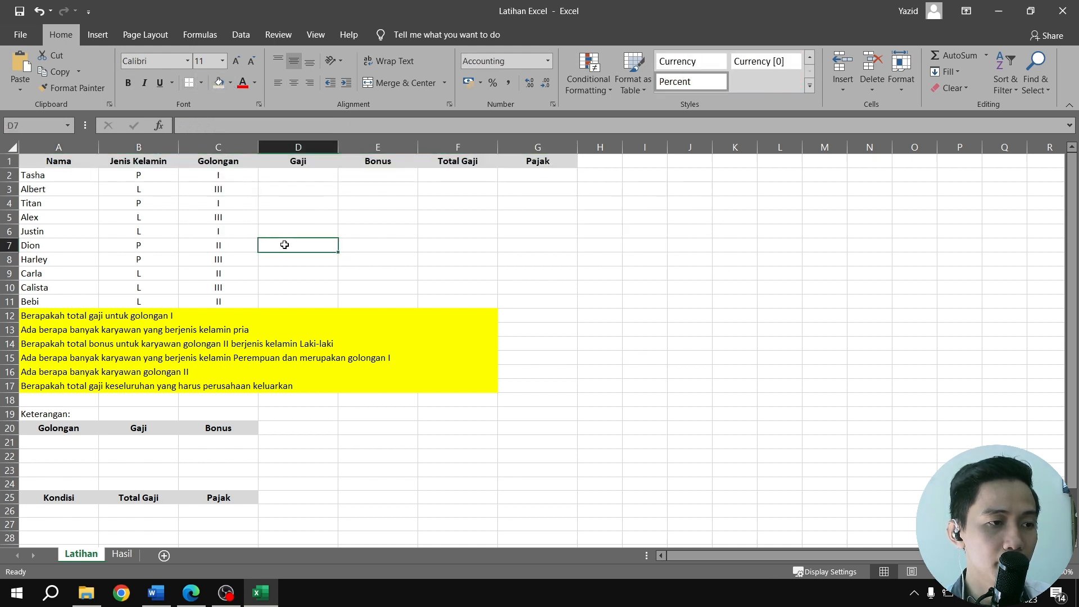
# Apply all borders to the salary table and question rows in A1:G17
pyautogui.moveTo(41, 160); pyautogui.dragTo(533, 384)
pyautogui.click(201, 83)
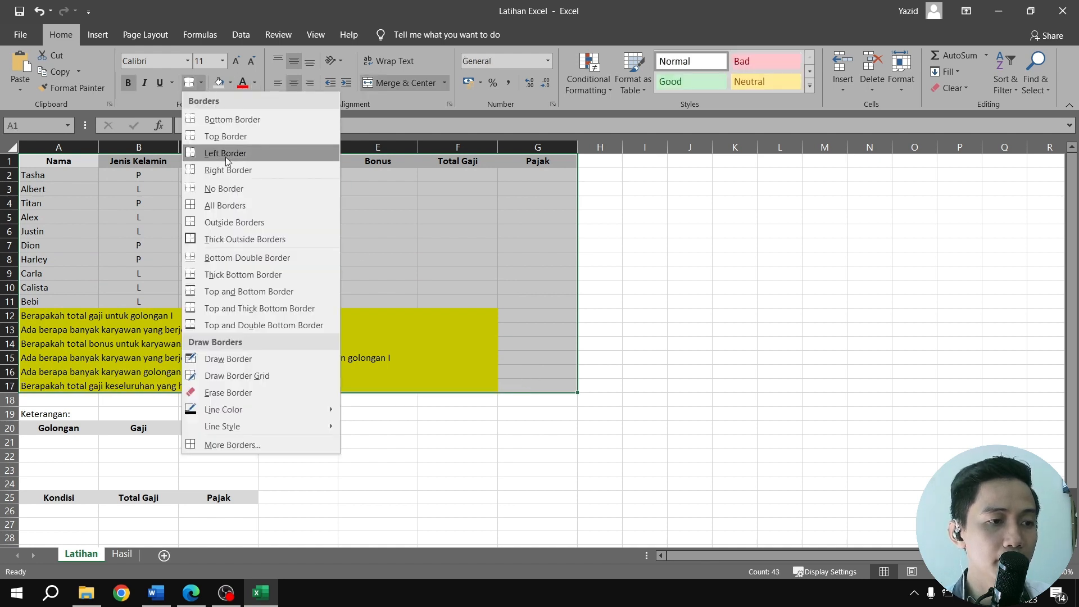
pyautogui.click(221, 207)
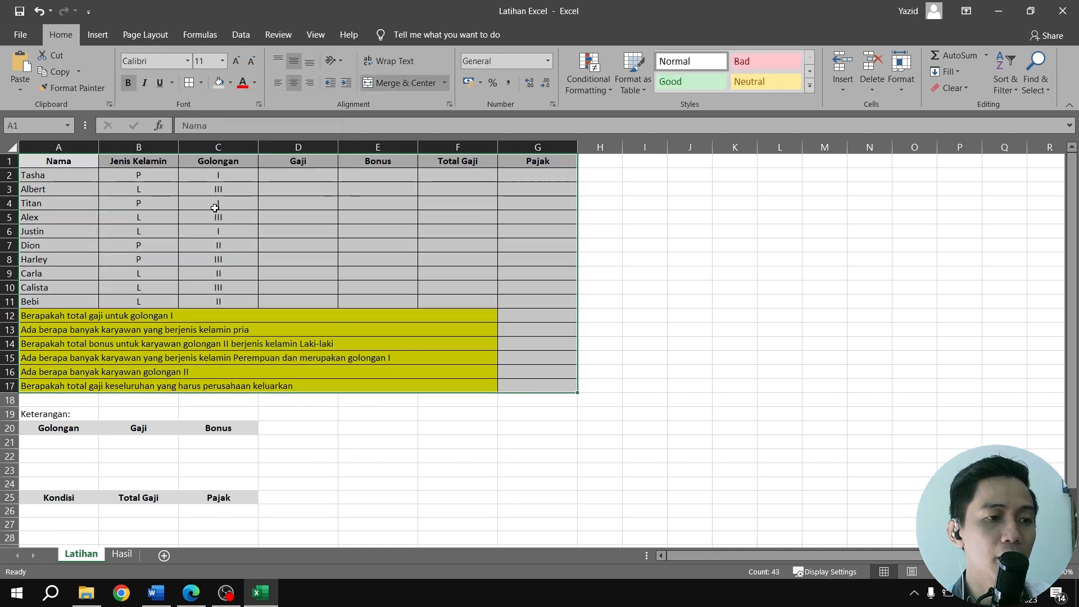
pyautogui.click(445, 338)
# Examine the layout of the two Keterangan tables on the Hasil sheet and return to the Latihan sheet
pyautogui.scroll(-2, 148, 389)
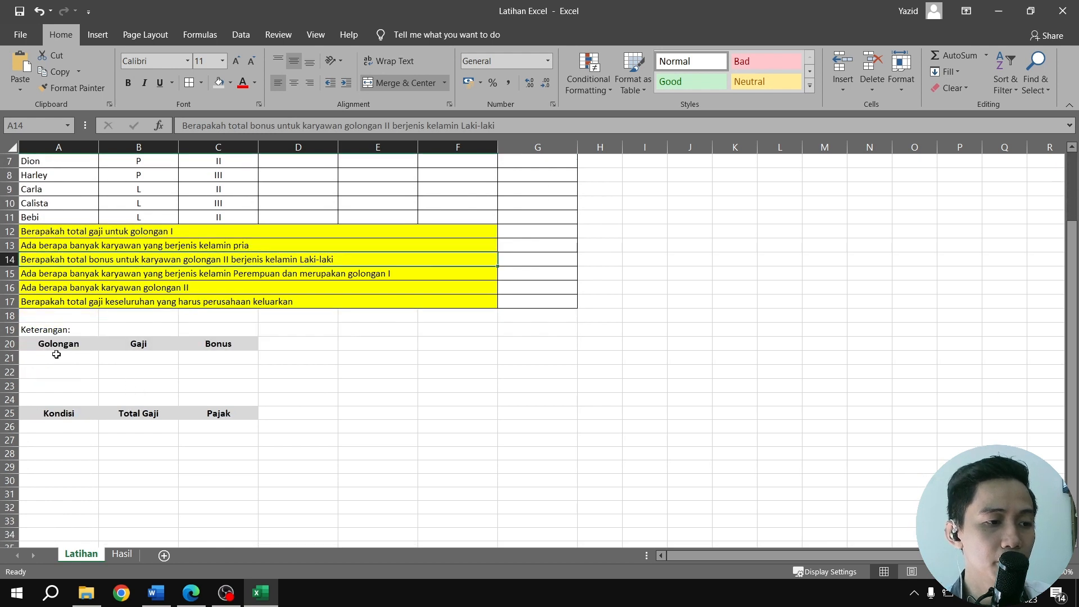
pyautogui.moveTo(38, 332); pyautogui.dragTo(112, 371)
pyautogui.click(84, 368)
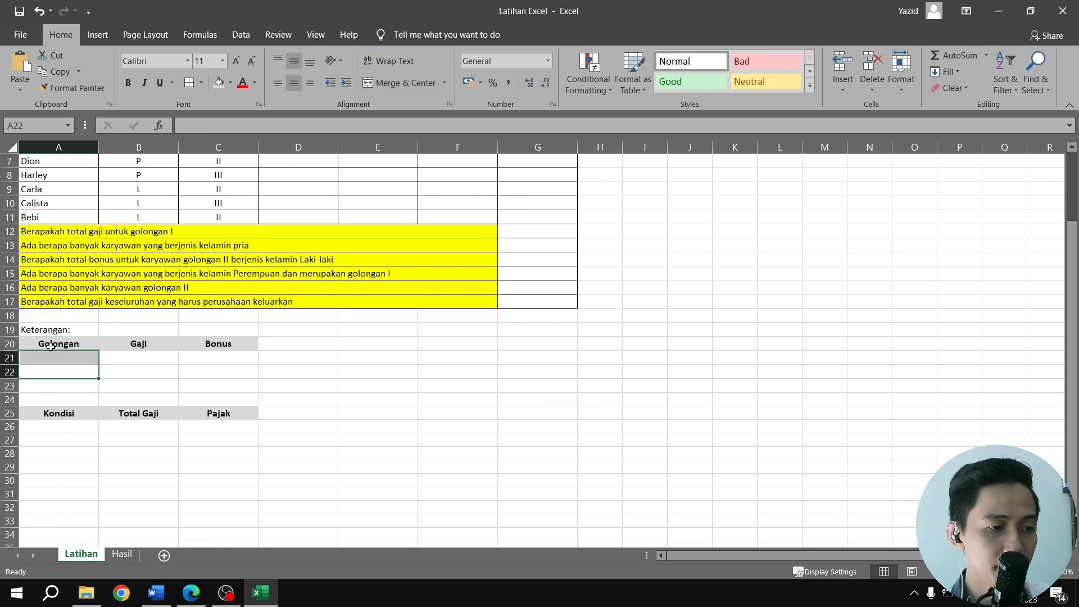
pyautogui.click(63, 343)
pyautogui.moveTo(67, 344); pyautogui.dragTo(218, 414)
pyautogui.click(121, 554)
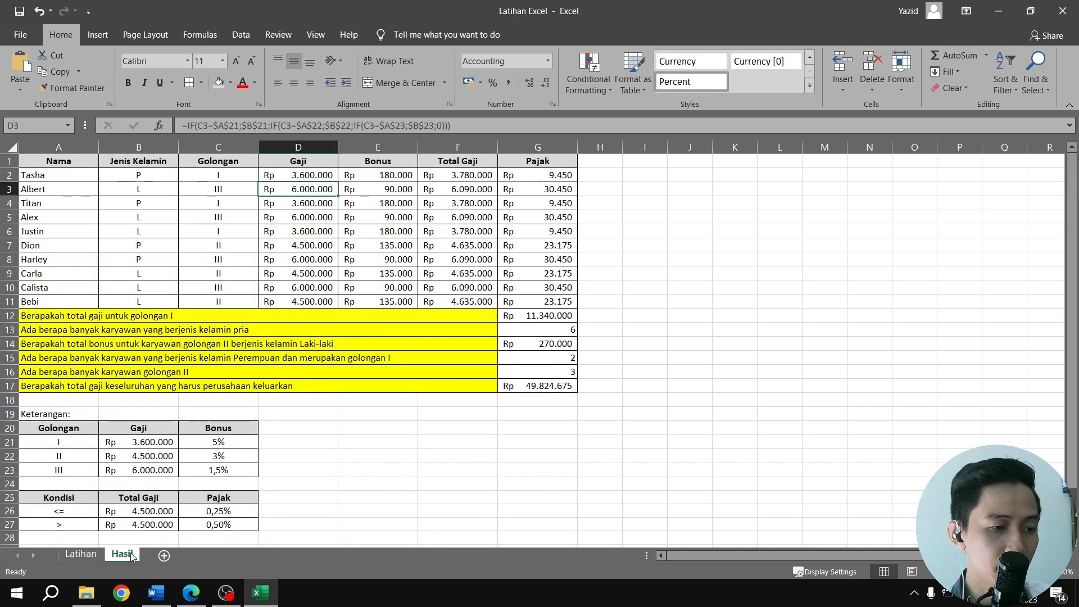
pyautogui.click(81, 554)
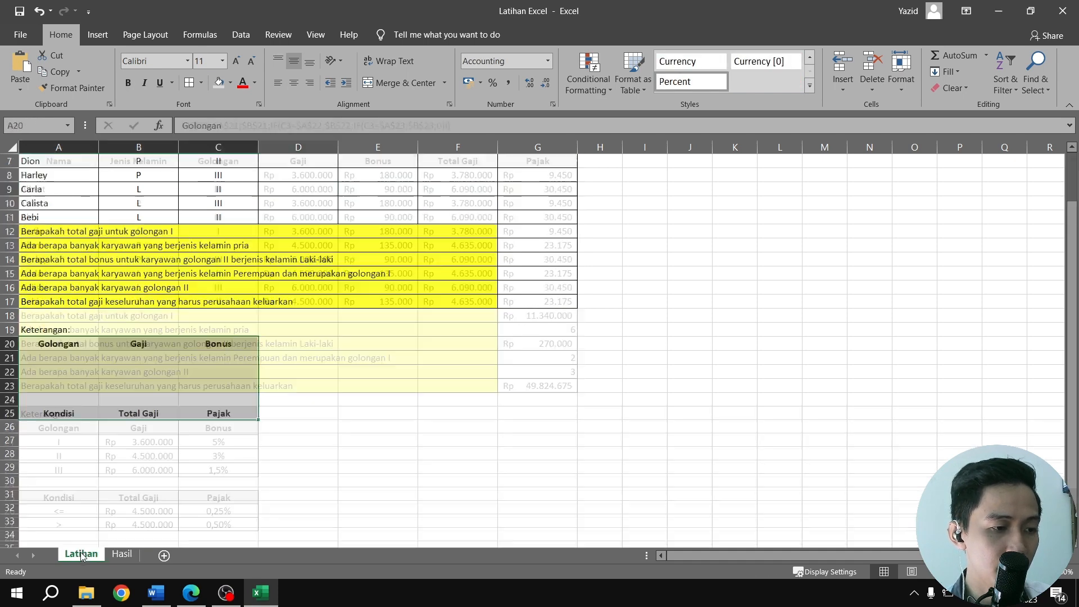
# Apply all borders to the Golongan table in A20:C23 and the Kondisi table in A25:C27
pyautogui.moveTo(67, 346); pyautogui.dragTo(210, 383)
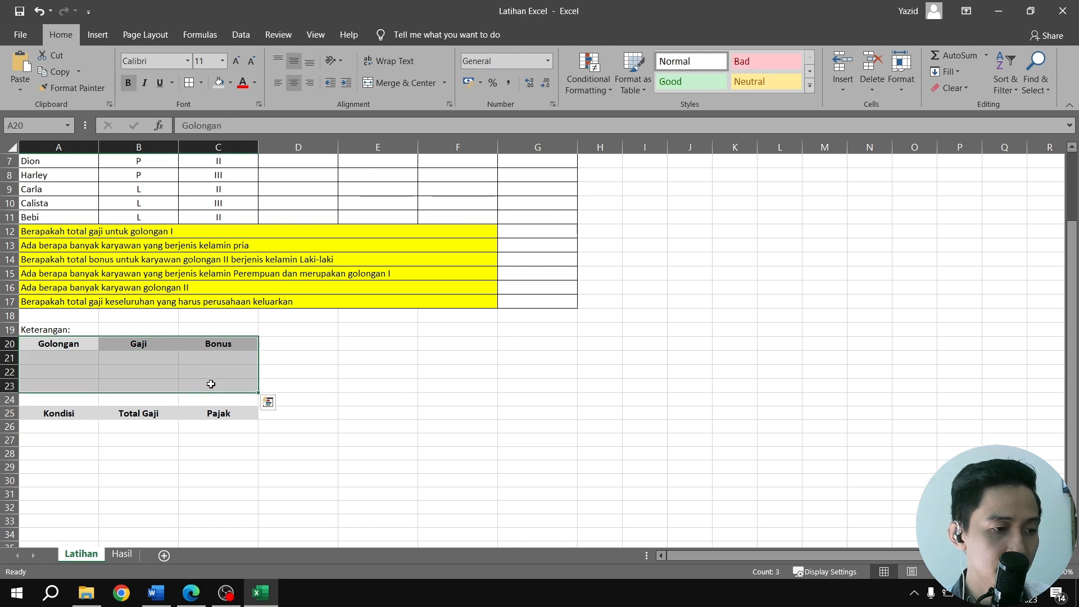
pyautogui.click(189, 82)
pyautogui.moveTo(66, 415); pyautogui.dragTo(206, 438)
pyautogui.click(189, 84)
pyautogui.click(329, 385)
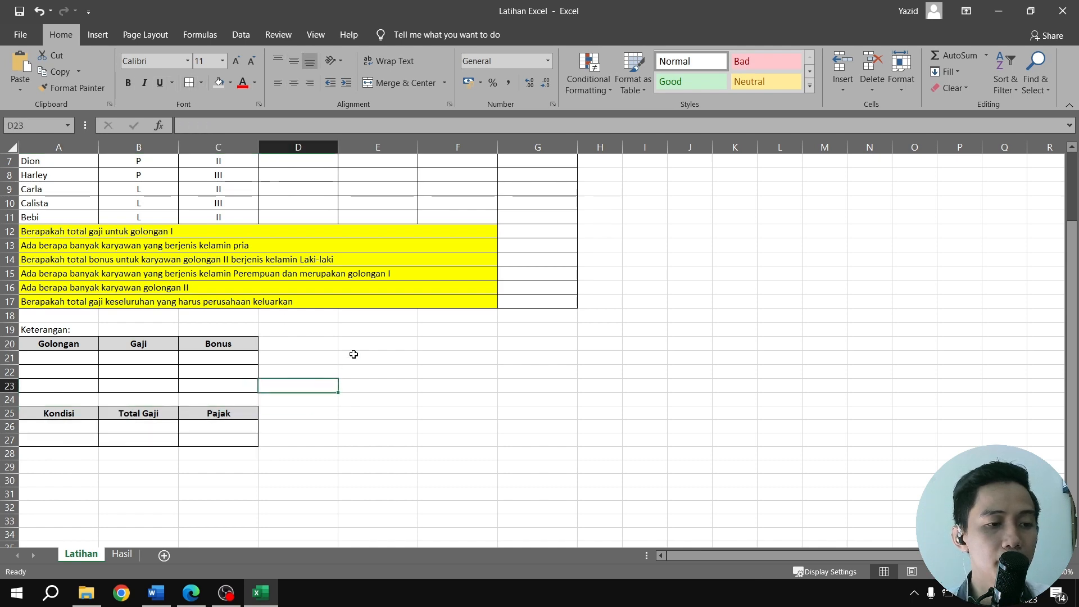
# Arrange the Excel workbook and Soal Latihan TI.pdf side by side, showing the Keterangan rules of SOAL 9 in the PDF
pyautogui.scroll(2, 359, 348)
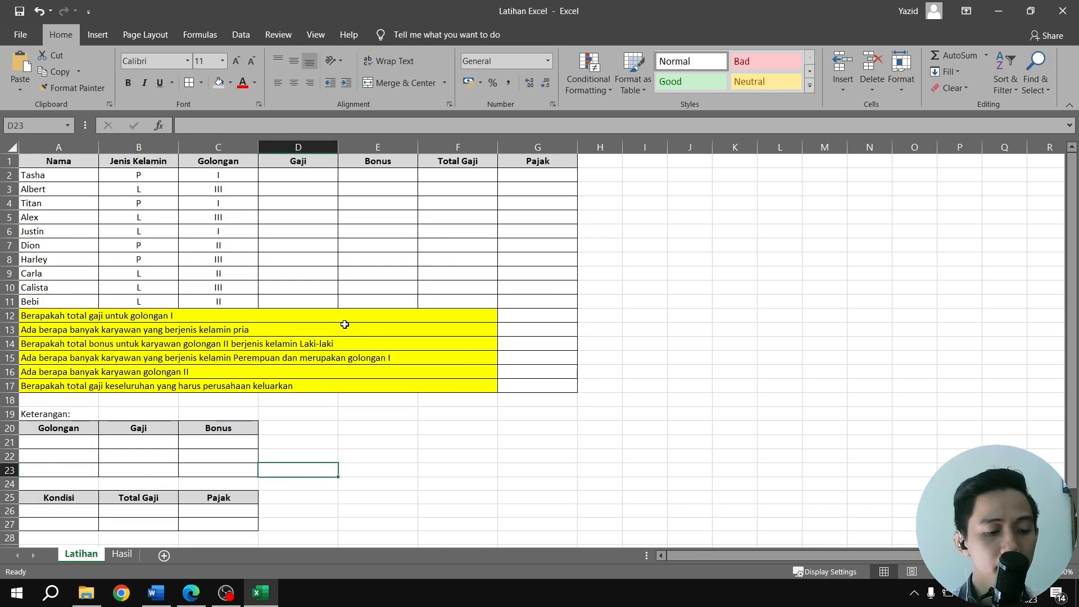
pyautogui.press('super+Left')
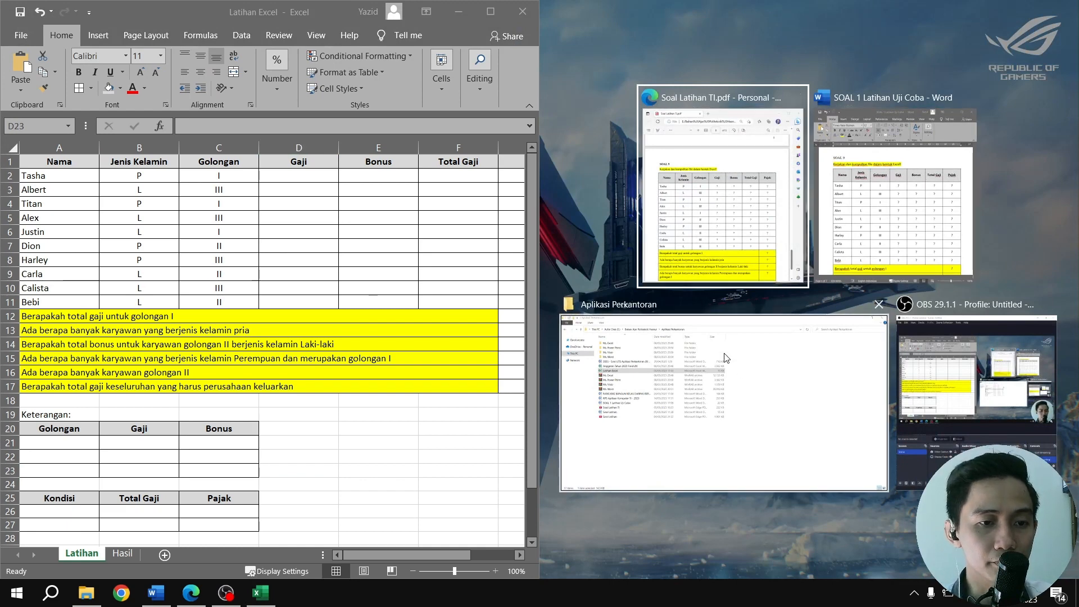
pyautogui.click(803, 281)
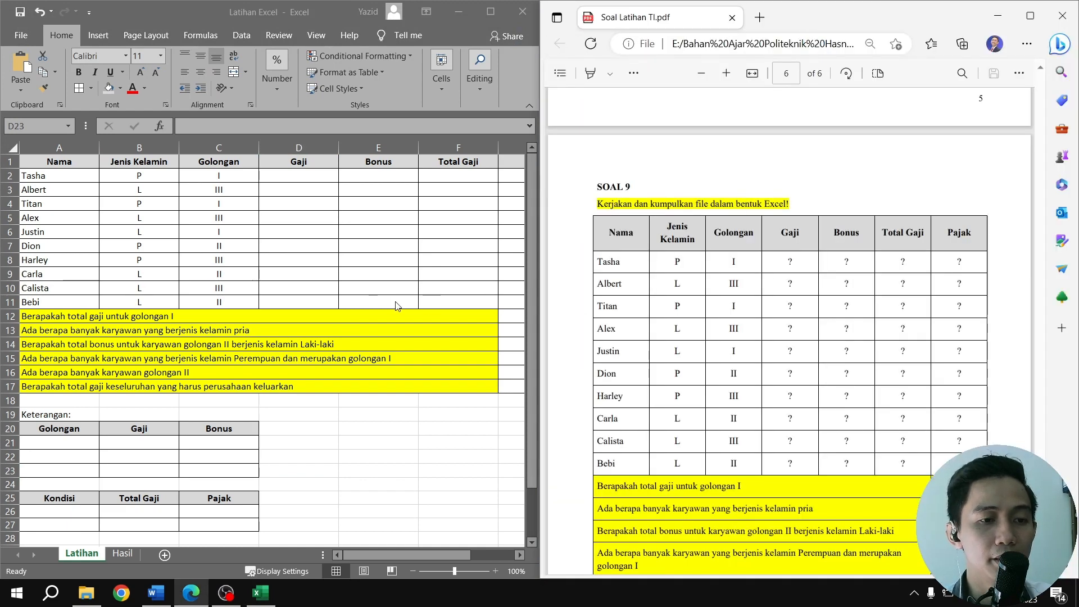
pyautogui.scroll(-1, 397, 306)
pyautogui.scroll(-3, 771, 357)
pyautogui.scroll(-3, 774, 355)
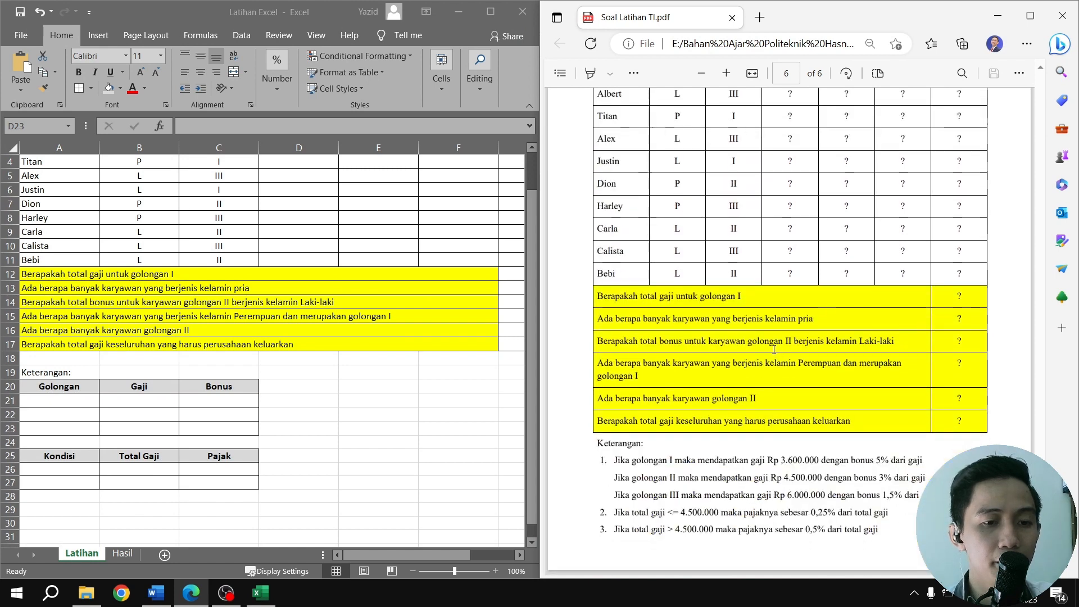
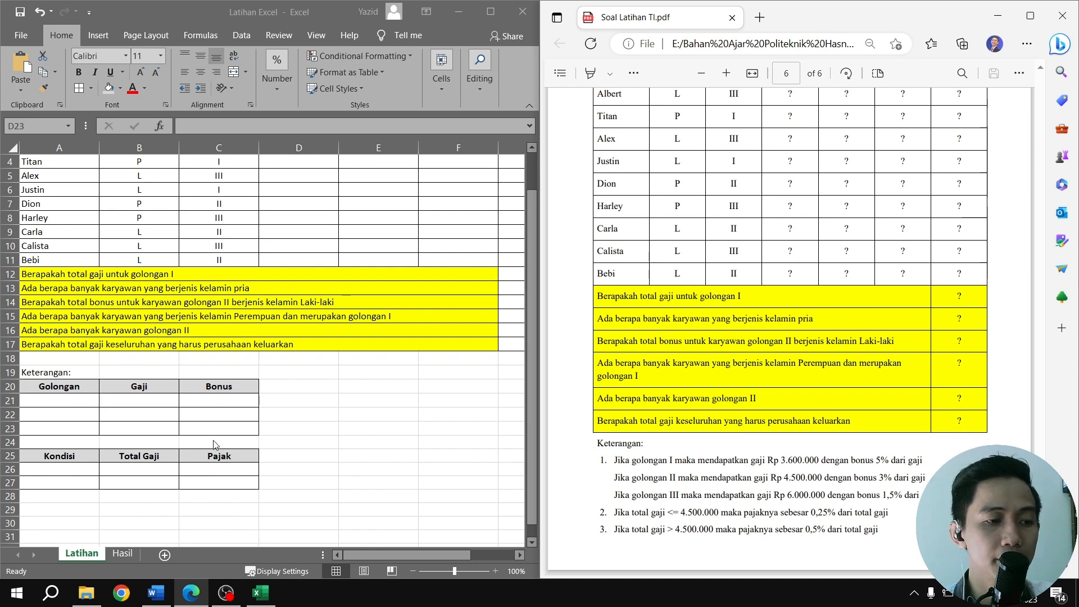
# Fill the first row of the Golongan table with golongan I in A21 and a Gaji of 3600000 in B21
pyautogui.click(152, 406)
pyautogui.click(65, 403)
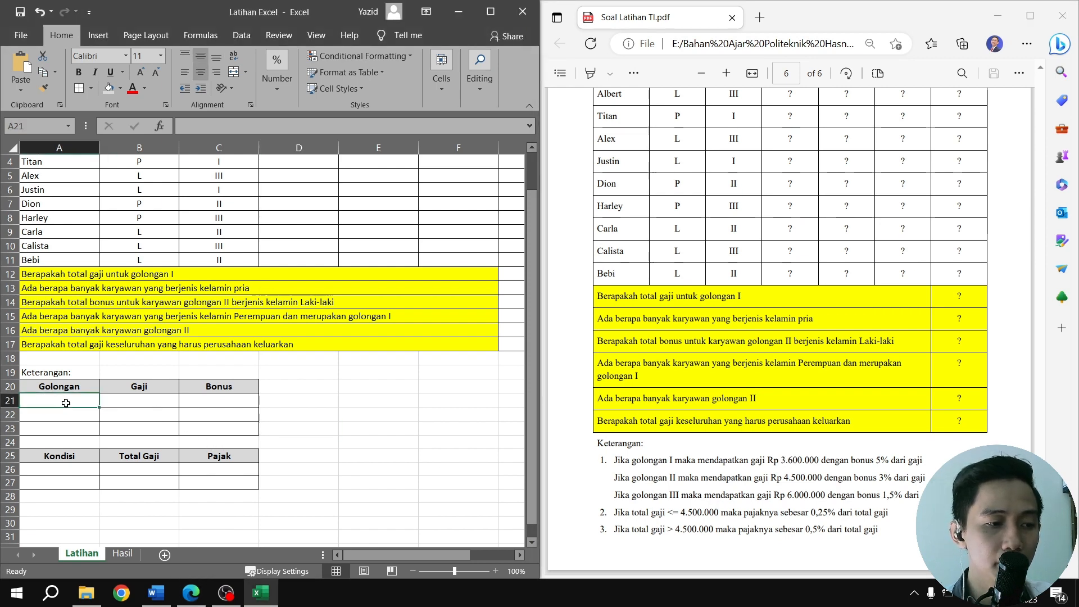
pyautogui.write('I')
pyautogui.press('Tab')
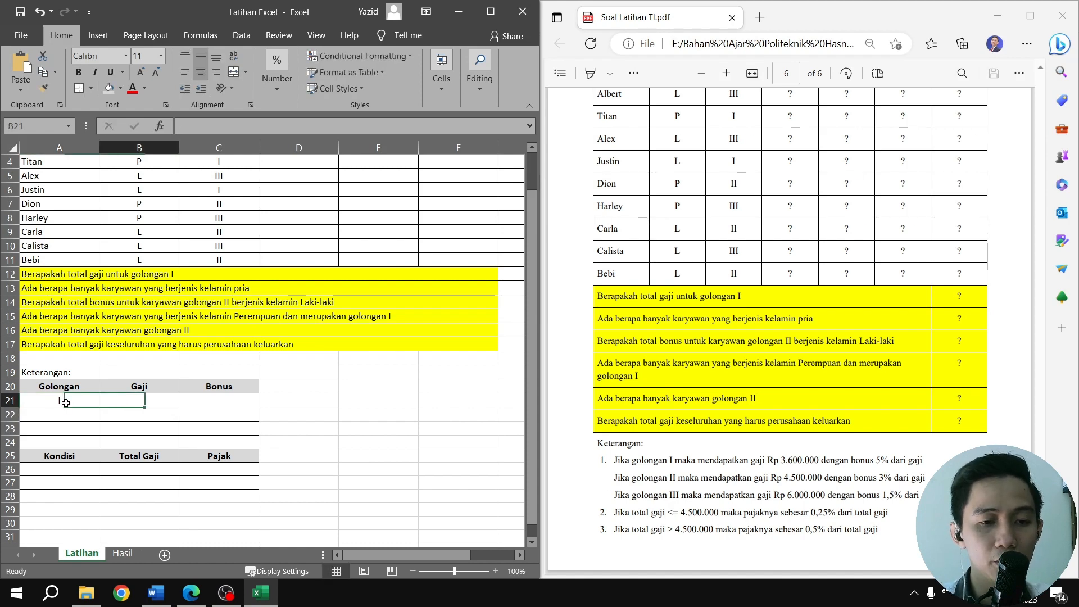
pyautogui.write('36')
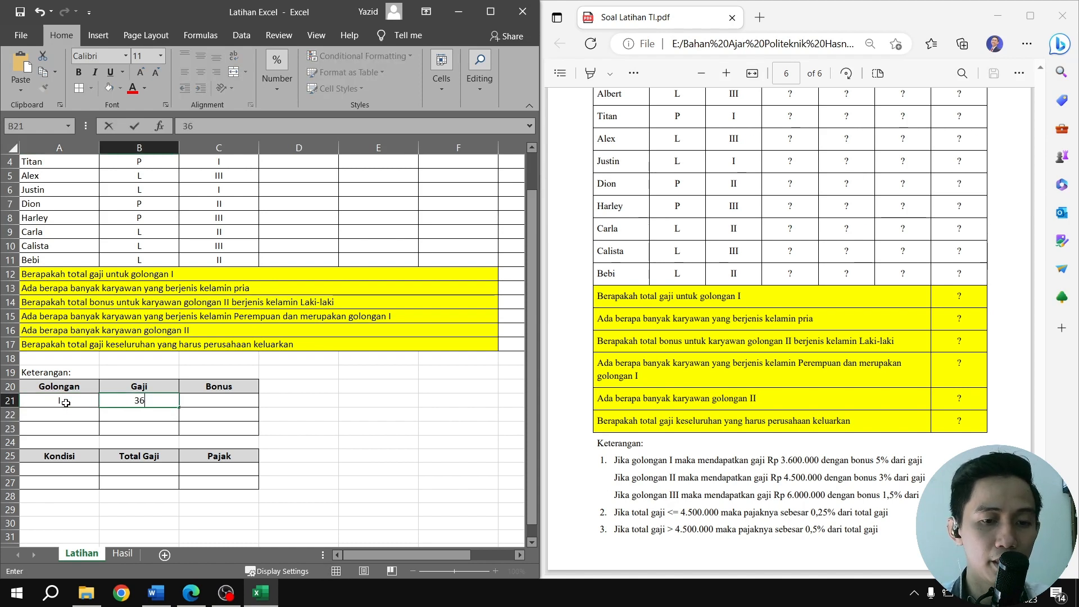
pyautogui.write('00000')
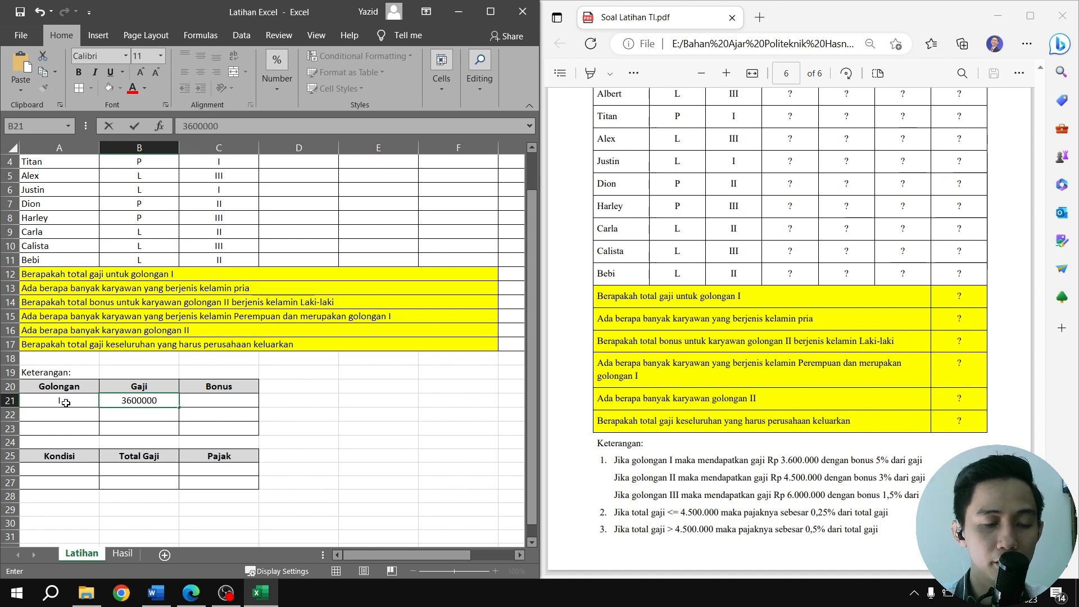
pyautogui.press('Return')
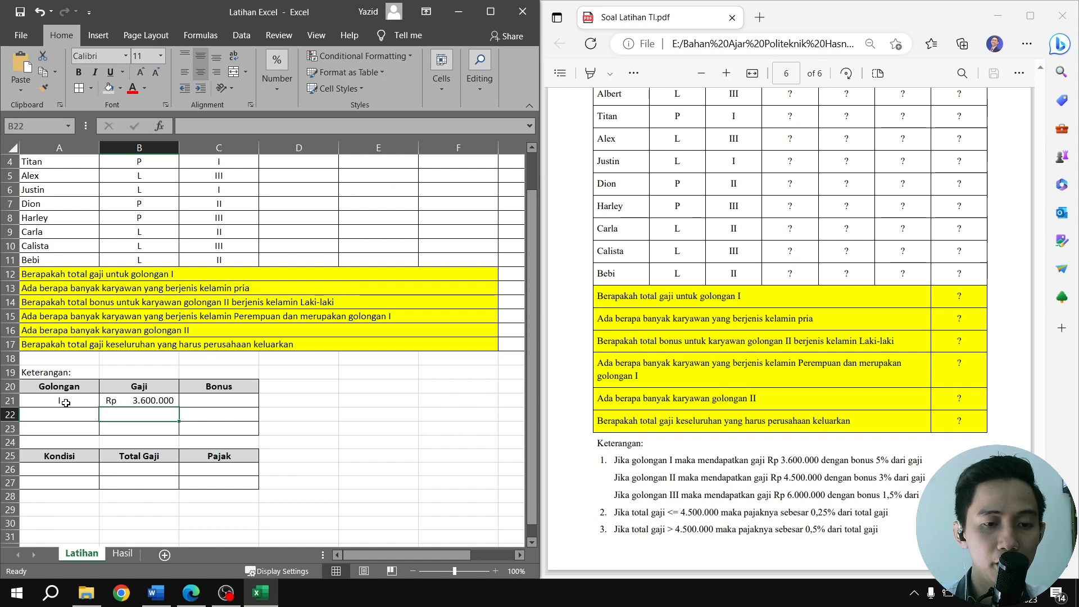
# Enter the Gaji amounts 4500000 in B22 and 6000000 in B23
pyautogui.write('4')
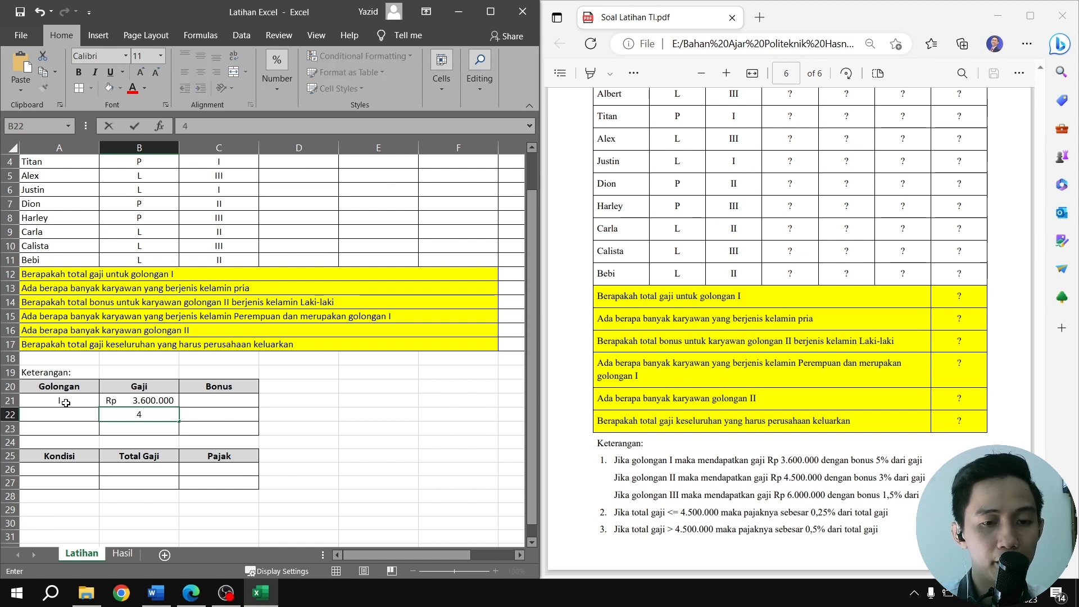
pyautogui.write('5000')
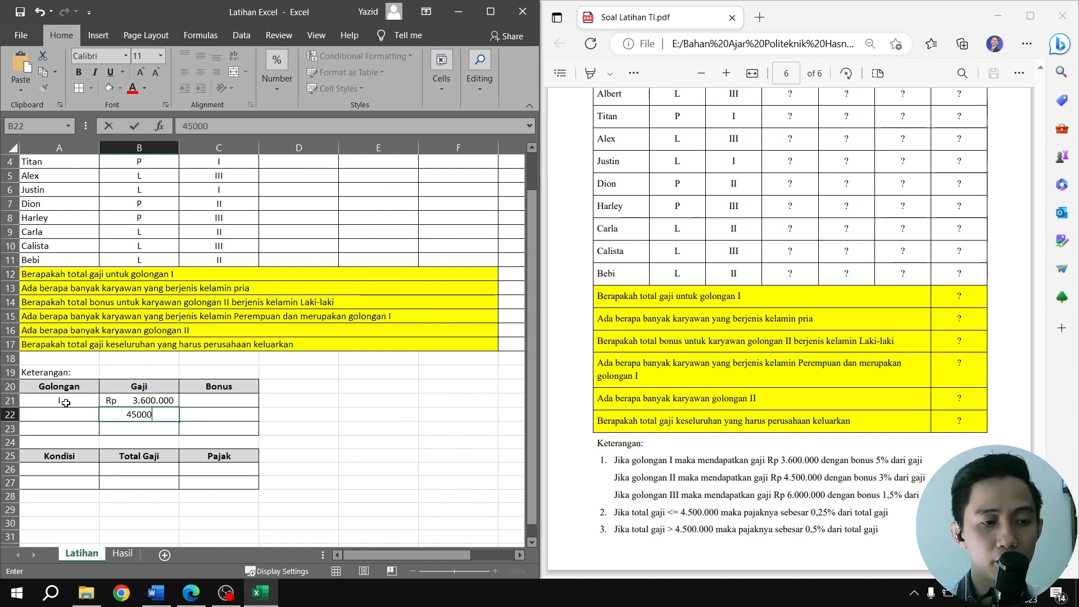
pyautogui.write('00')
pyautogui.press('Return')
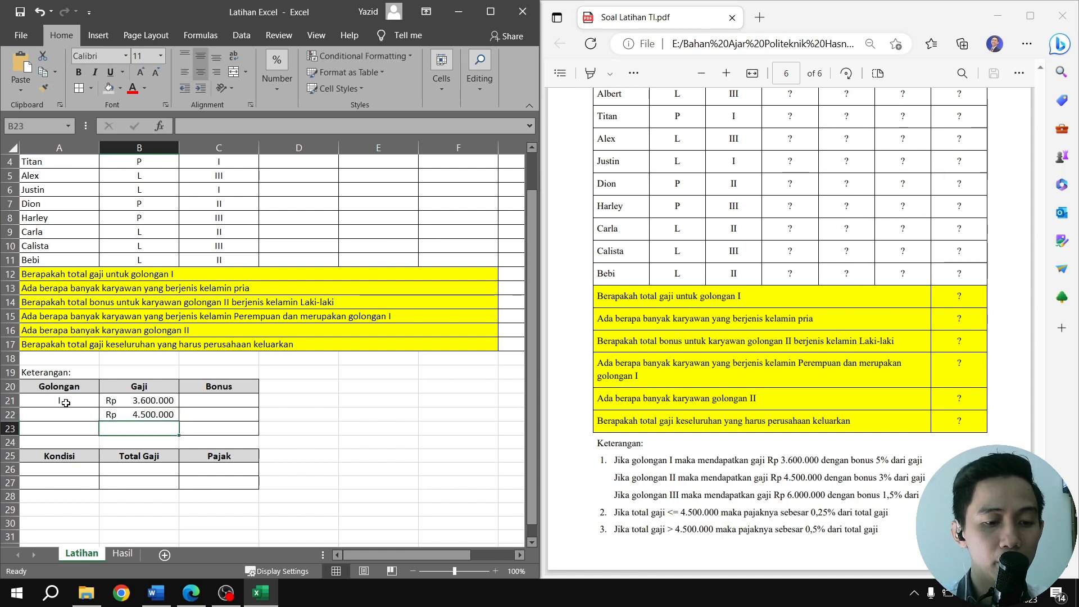
pyautogui.write('60000')
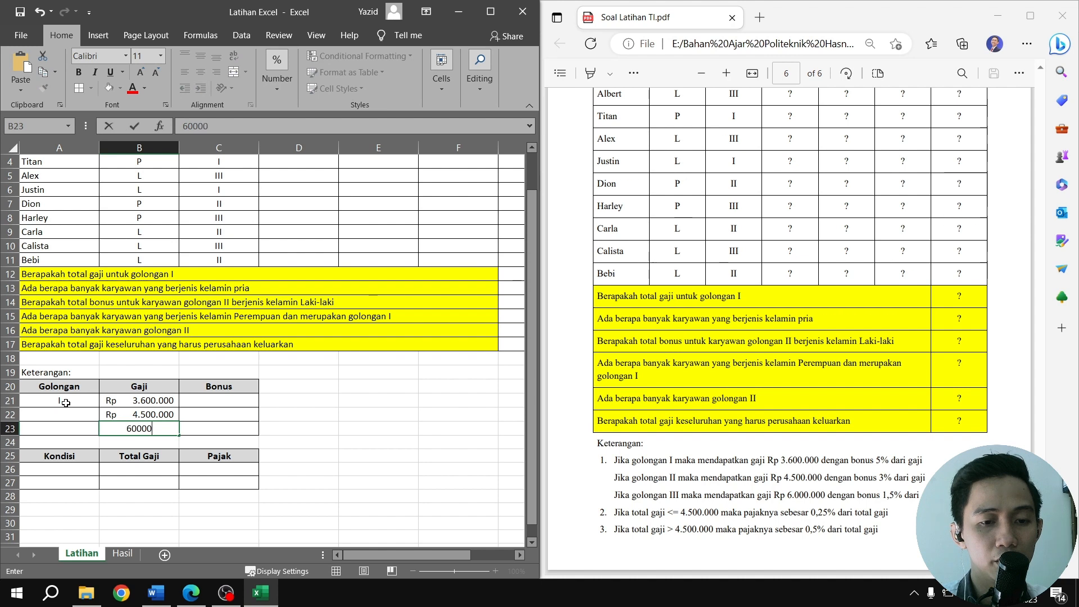
pyautogui.write('00')
pyautogui.press('Return')
# Enter golongan II in A22 and golongan III in A23
pyautogui.press('Left')
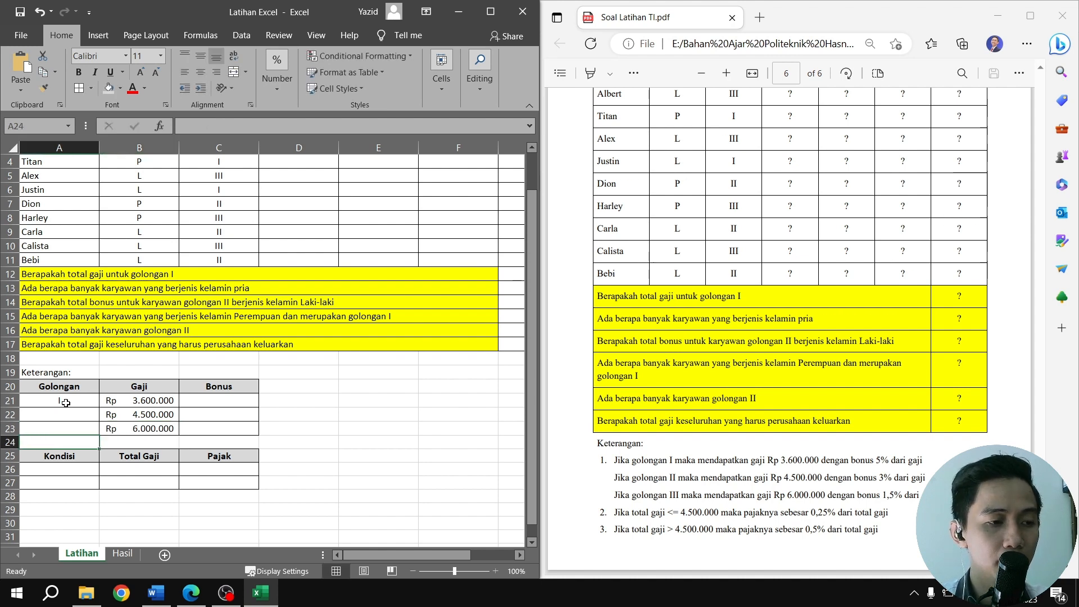
pyautogui.press('Up')
pyautogui.press('Up')
pyautogui.write('II')
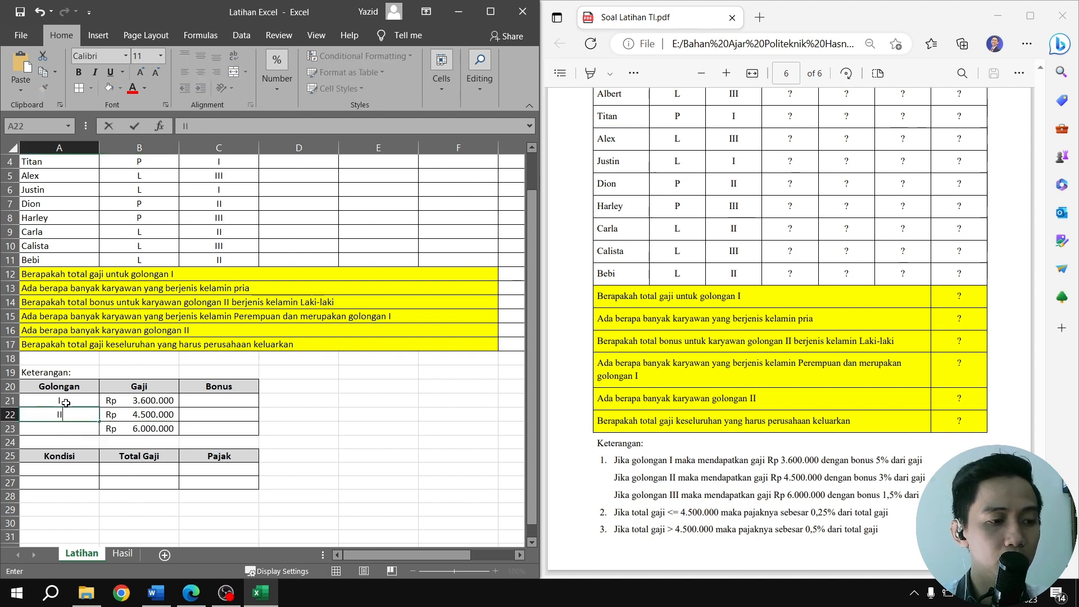
pyautogui.press('Return')
pyautogui.write('II')
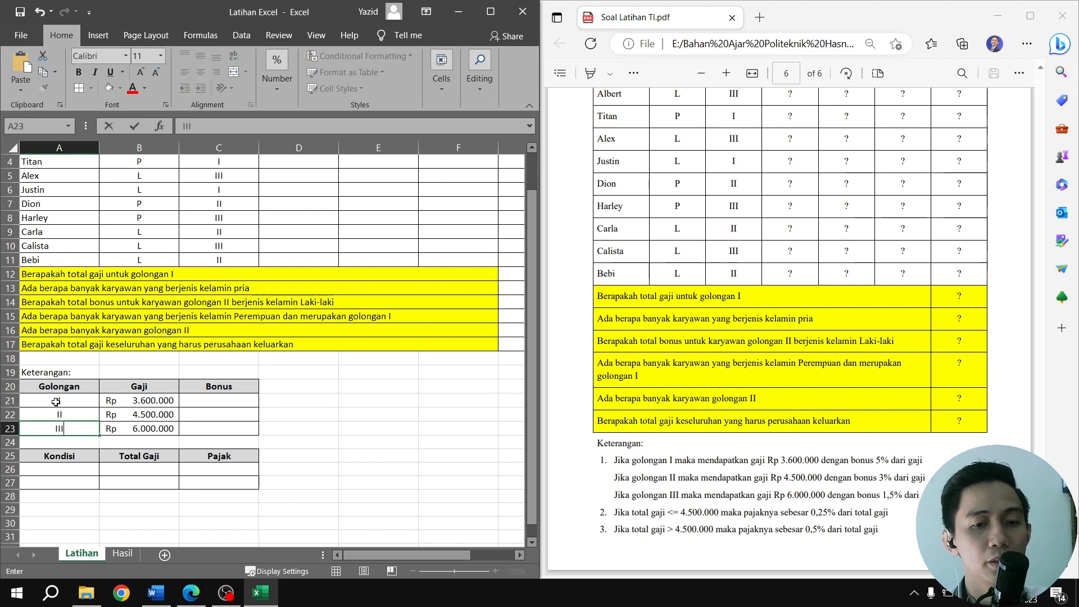
pyautogui.write('I')
# Enter the Bonus percentages 5%, 3% and 1,5% in C21:C23 of the Golongan table
pyautogui.click(215, 402)
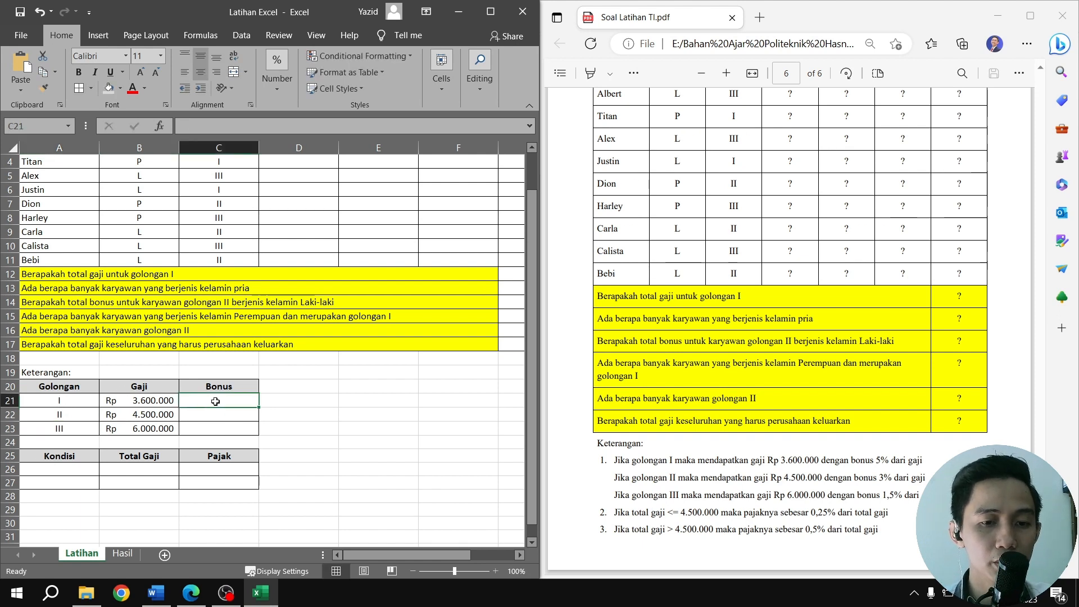
pyautogui.write('5%')
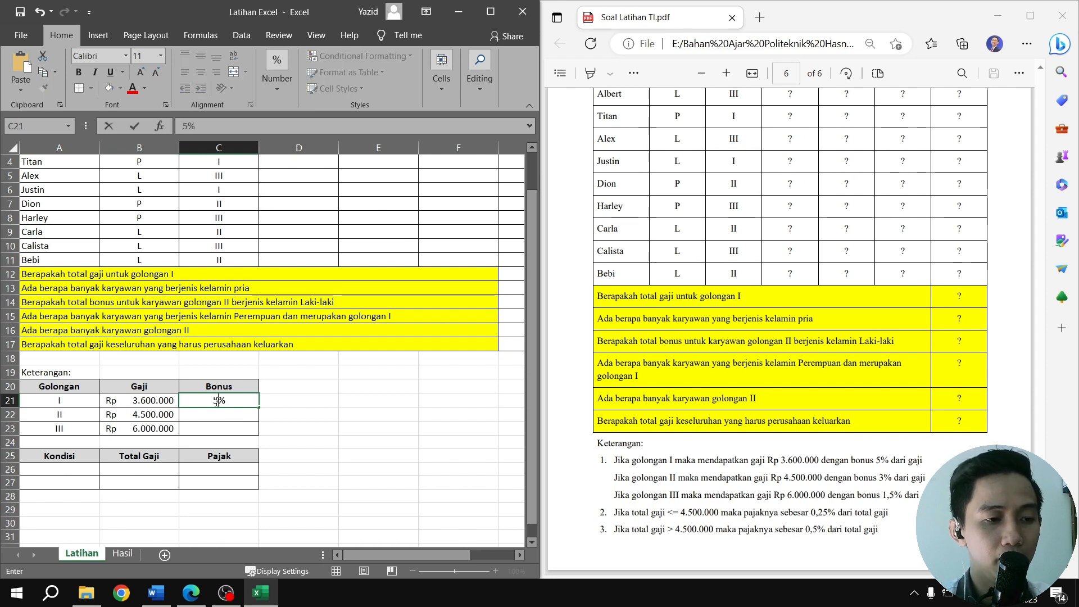
pyautogui.press('Return')
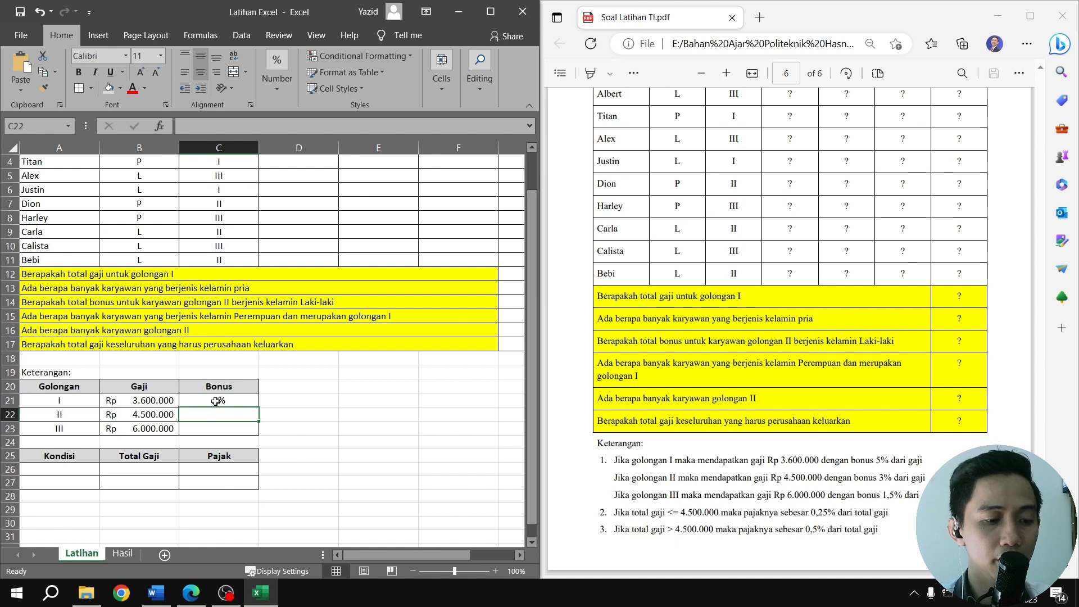
pyautogui.write('3%')
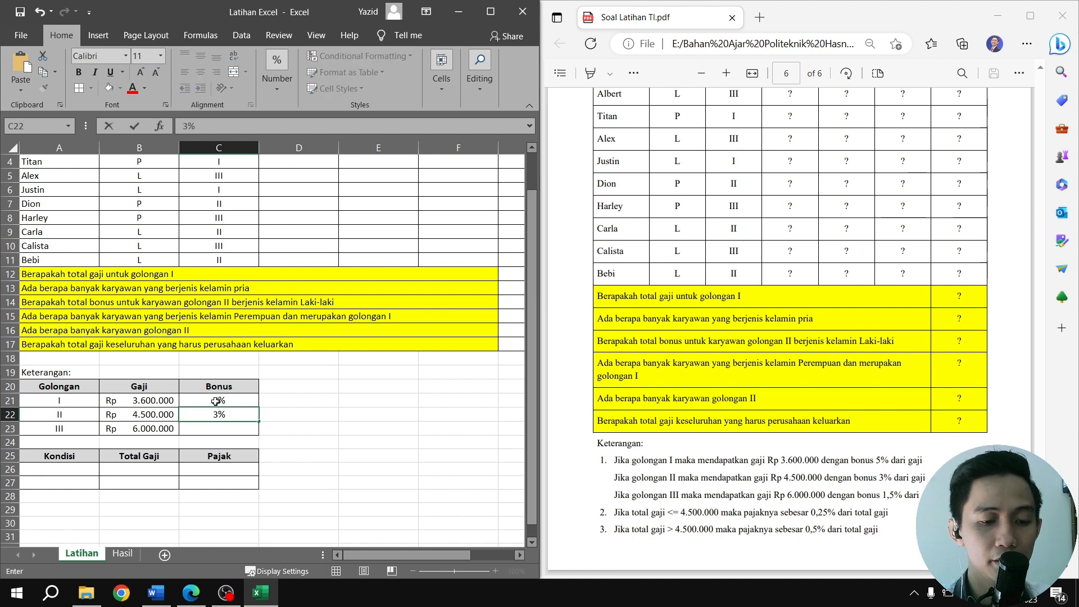
pyautogui.press('Return')
pyautogui.write('1,5%')
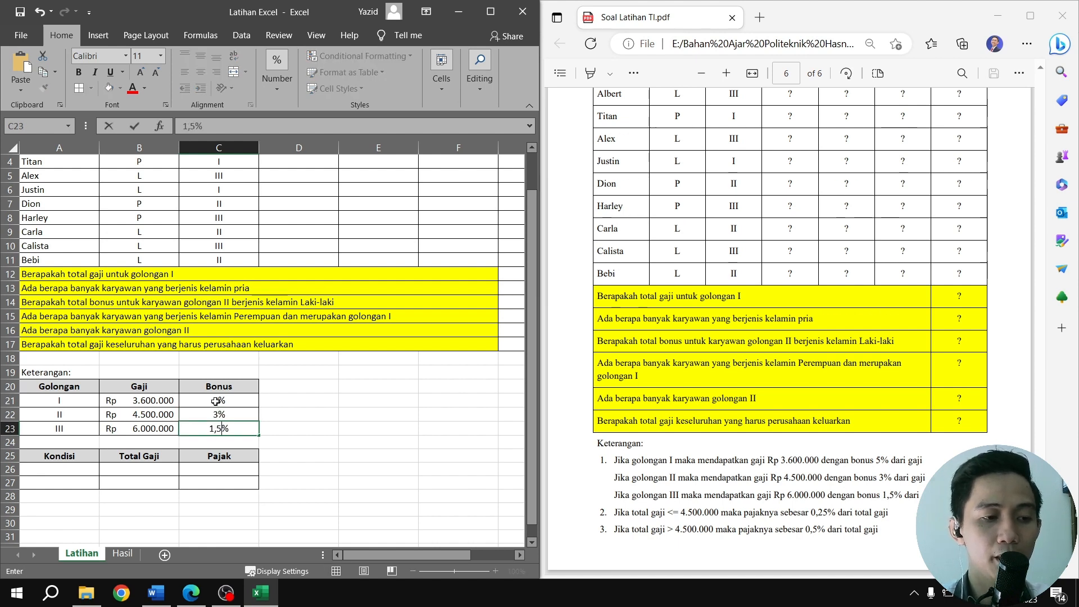
pyautogui.press('Return')
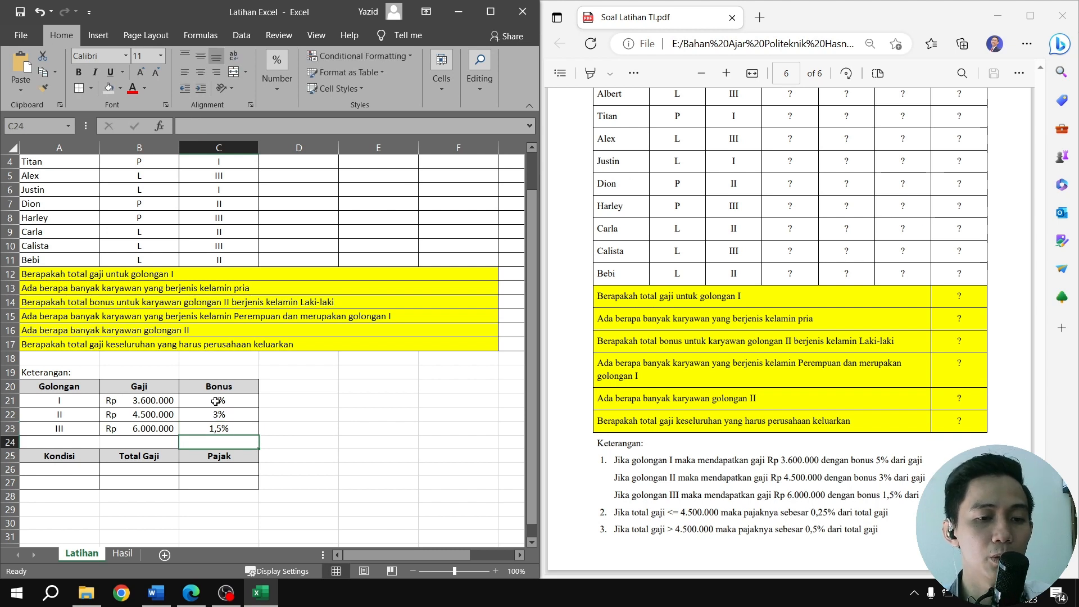
# Try the General and Currency number formats on the Gaji amounts in B21:B23, ending with Accounting
pyautogui.click(143, 403)
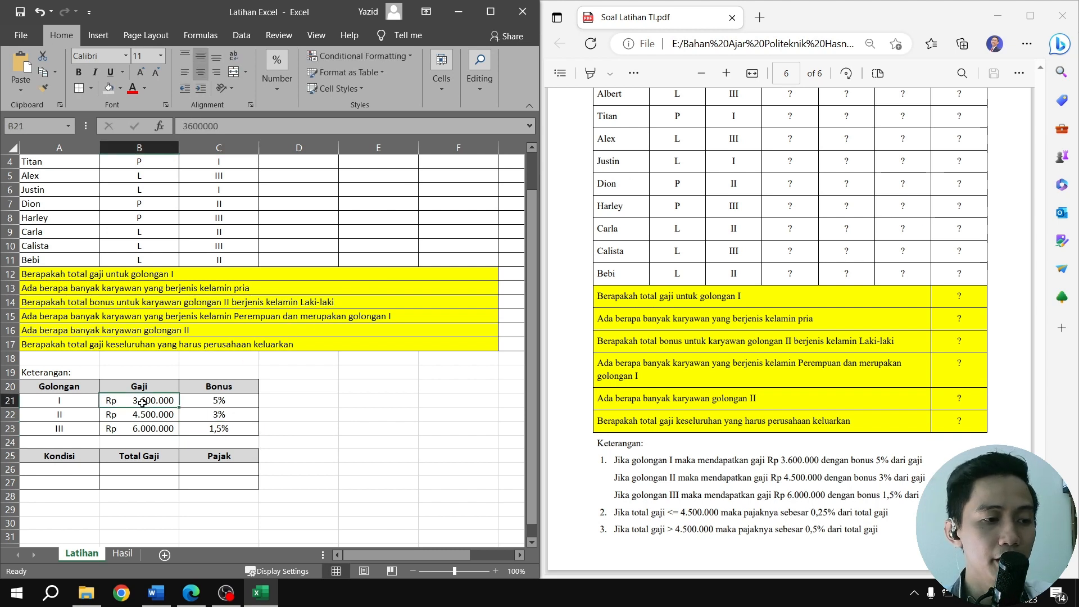
pyautogui.moveTo(145, 402); pyautogui.dragTo(148, 432)
pyautogui.click(281, 90)
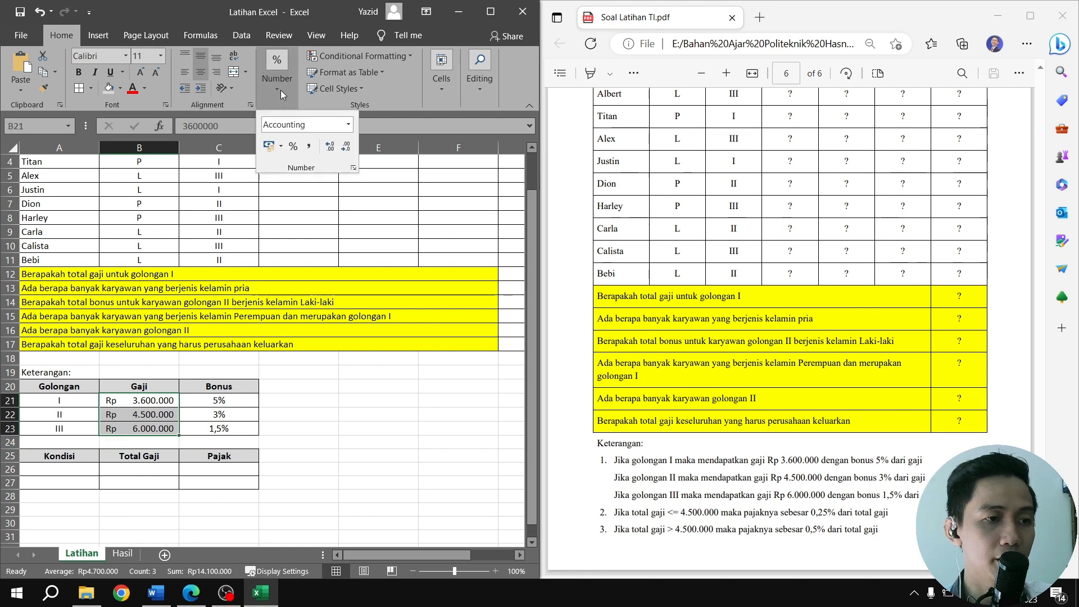
pyautogui.click(348, 130)
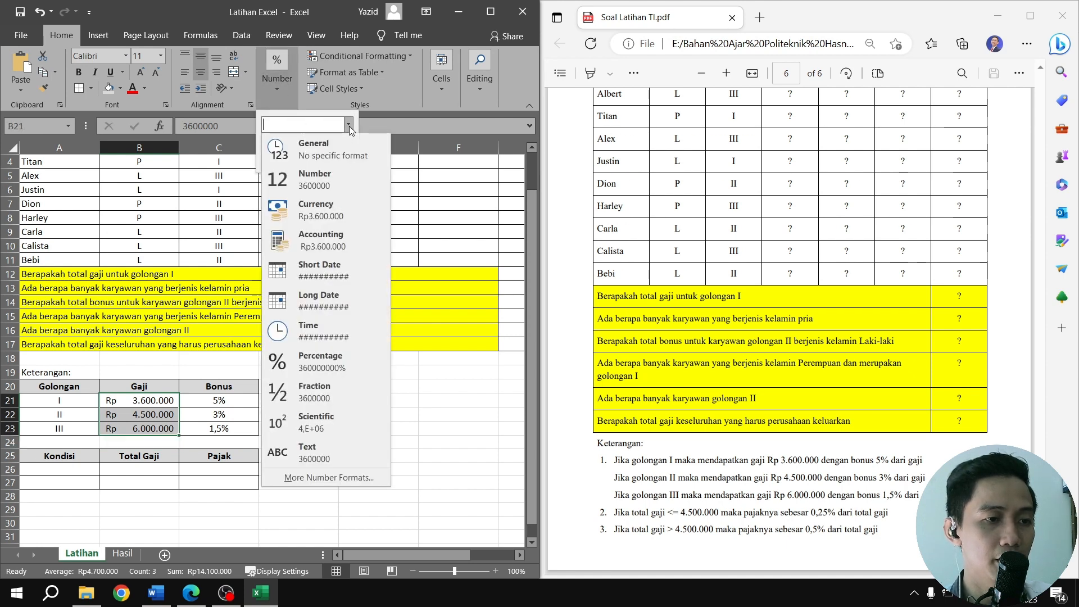
pyautogui.click(346, 145)
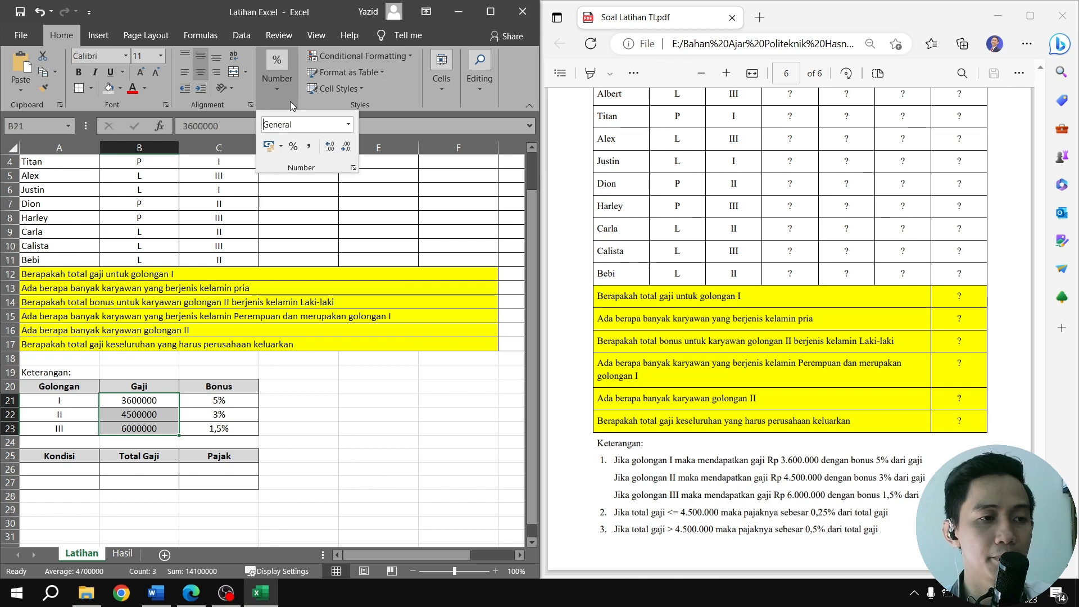
pyautogui.click(349, 127)
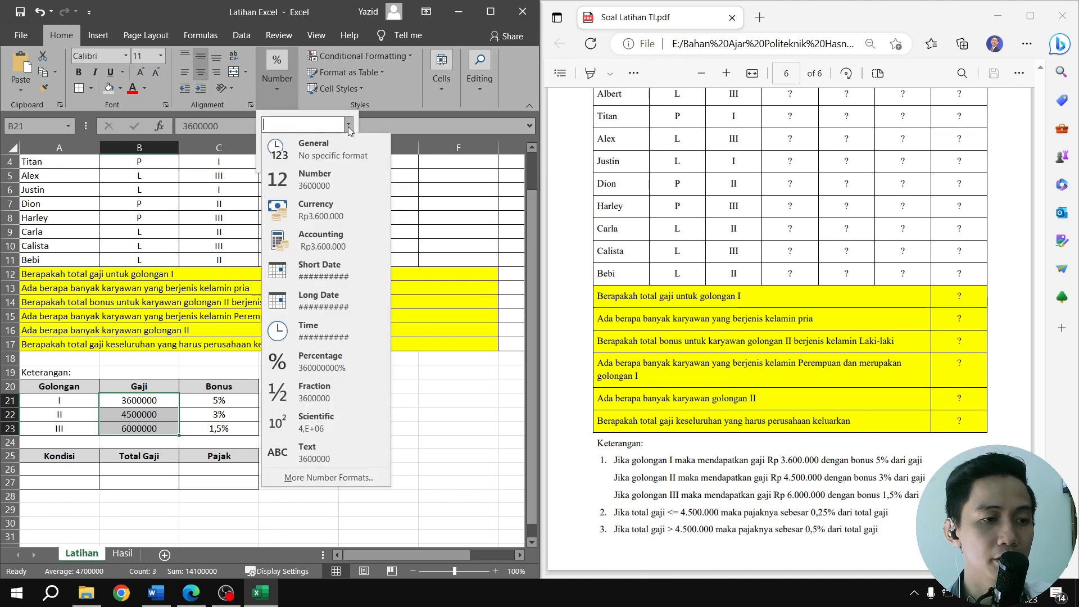
pyautogui.click(348, 213)
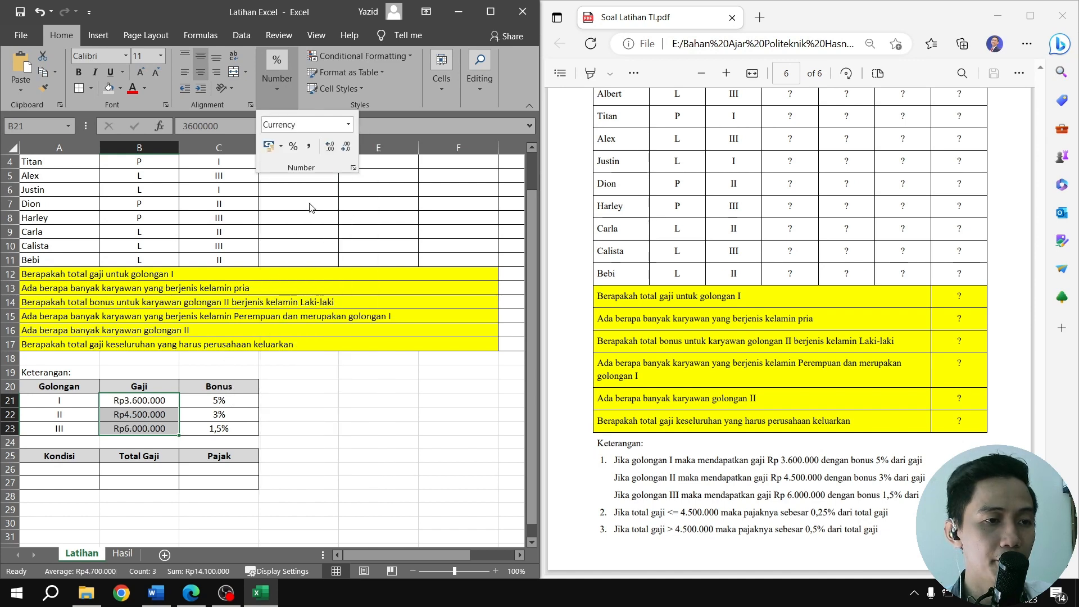
pyautogui.click(330, 147)
pyautogui.click(351, 148)
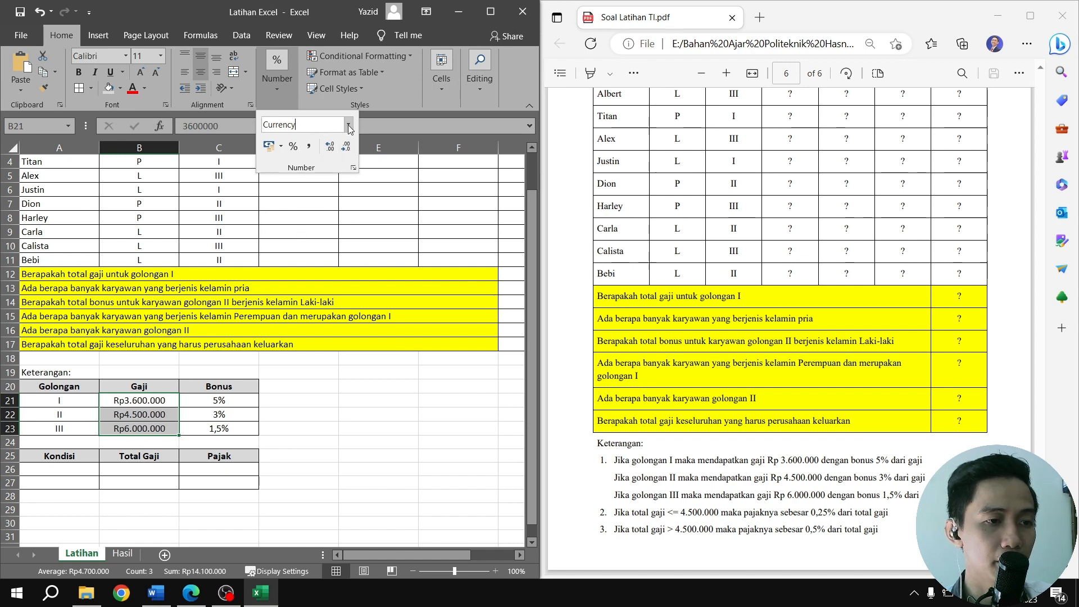
pyautogui.click(349, 129)
pyautogui.click(331, 252)
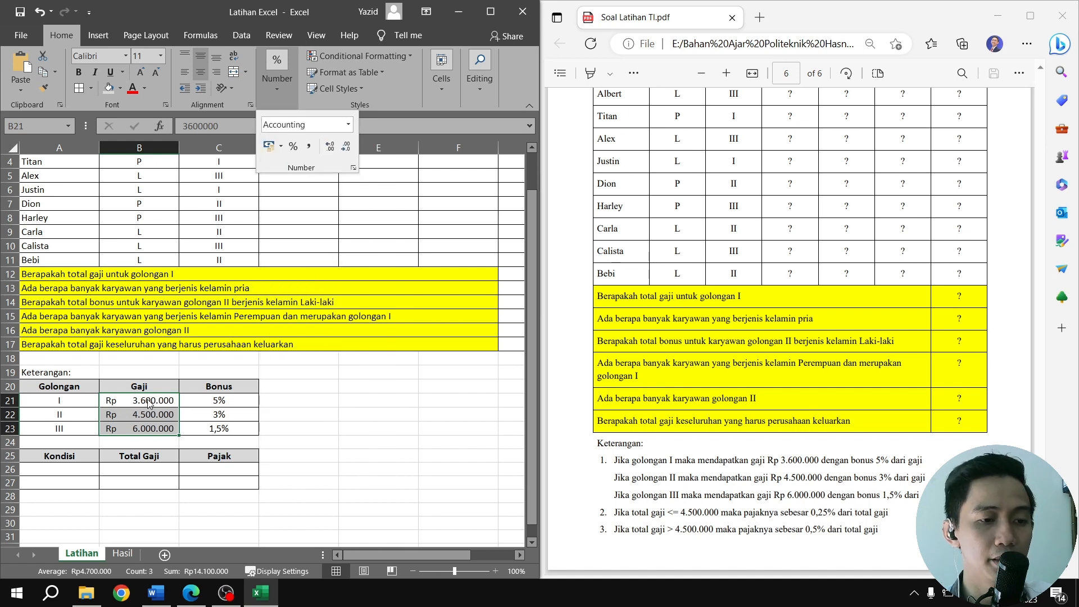
# Try the General number format on the Bonus values in C21:C23
pyautogui.click(235, 401)
pyautogui.moveTo(236, 431); pyautogui.dragTo(236, 397)
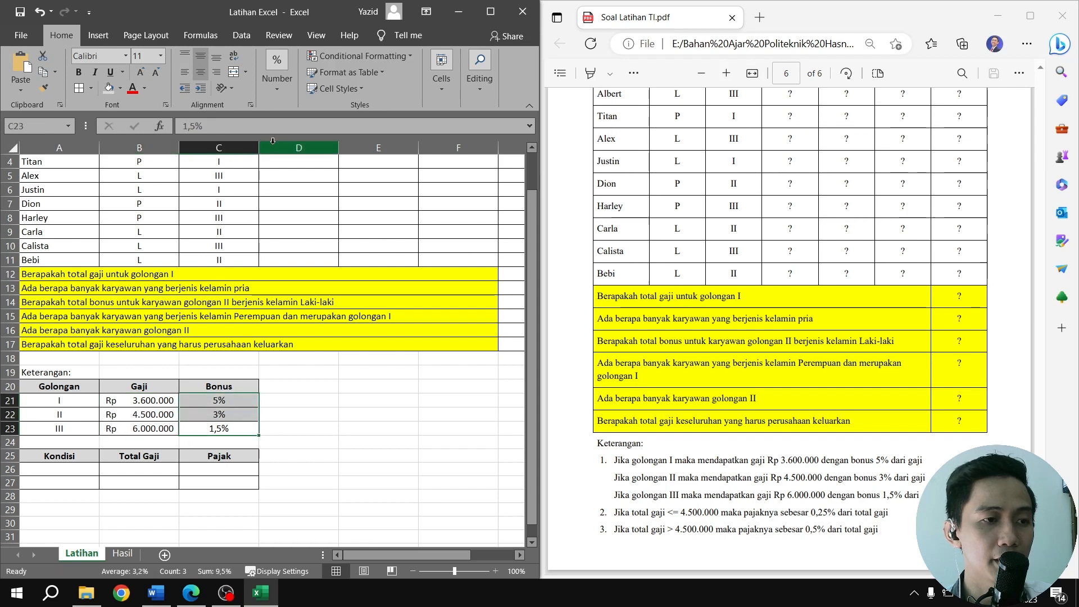
pyautogui.click(285, 86)
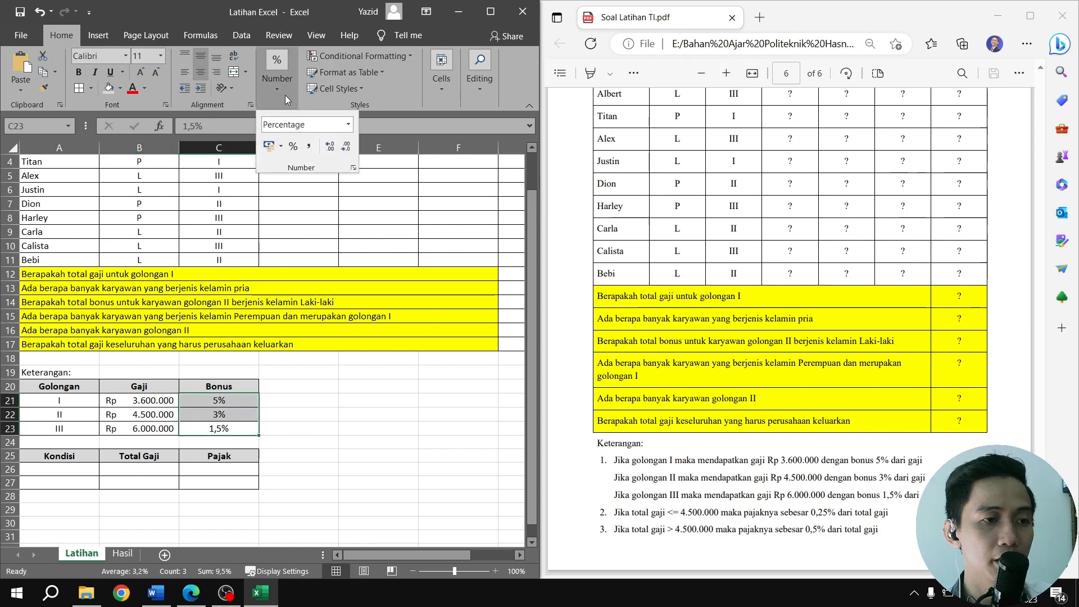
pyautogui.click(347, 125)
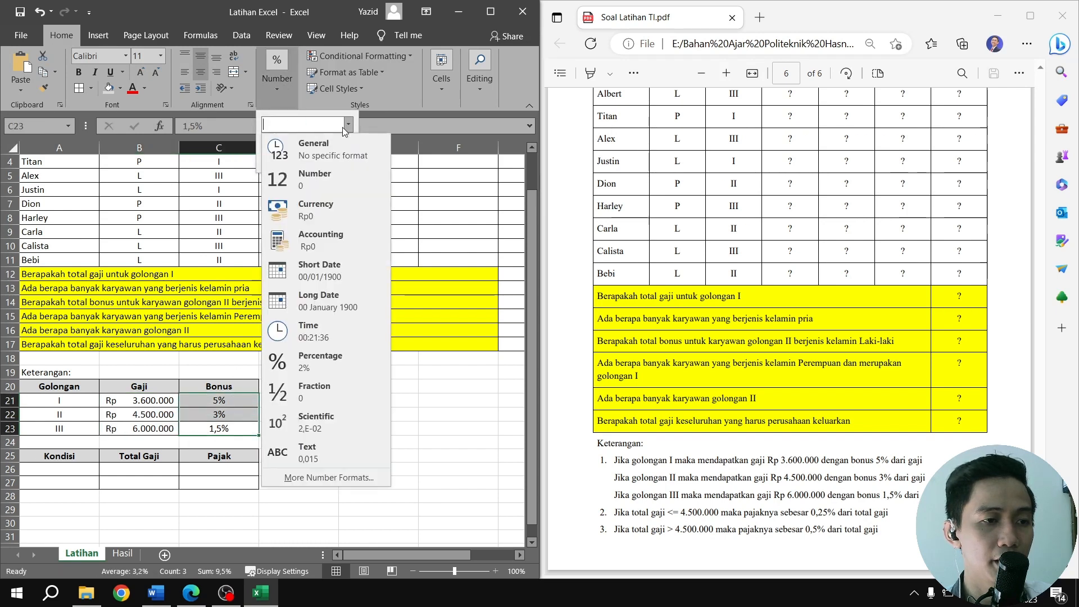
pyautogui.click(321, 146)
# Format the Bonus values in C21:C23 as Percentage with one decimal place
pyautogui.click(281, 81)
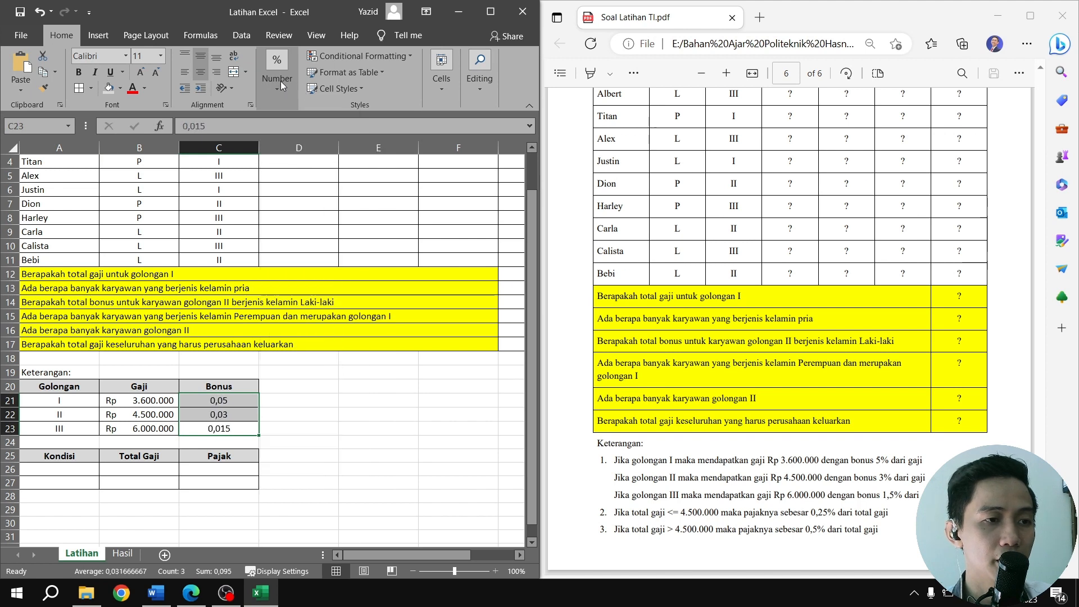
pyautogui.click(281, 81)
pyautogui.click(348, 125)
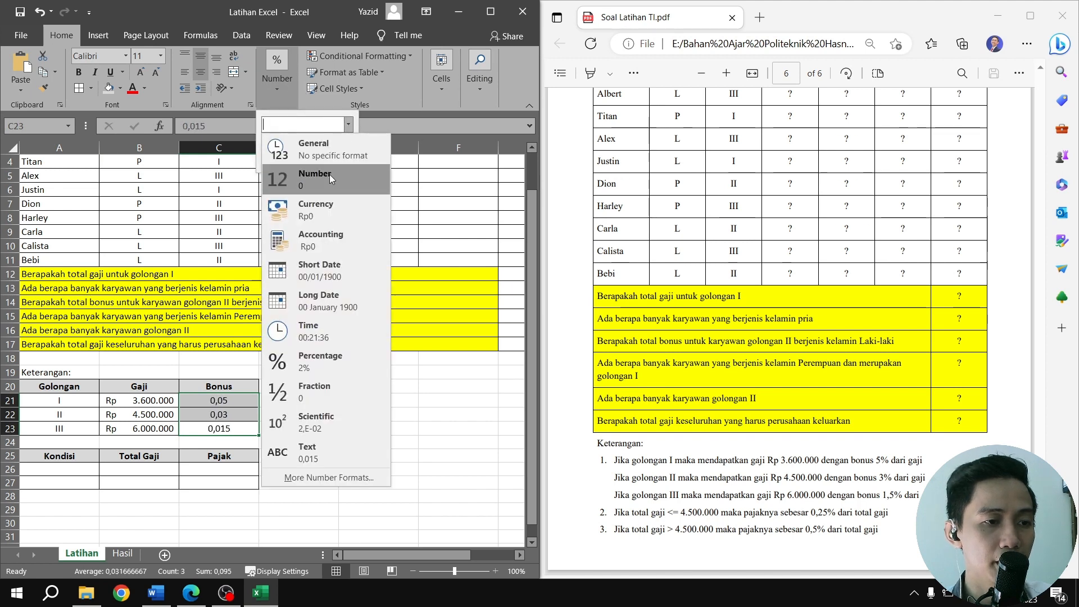
pyautogui.click(321, 366)
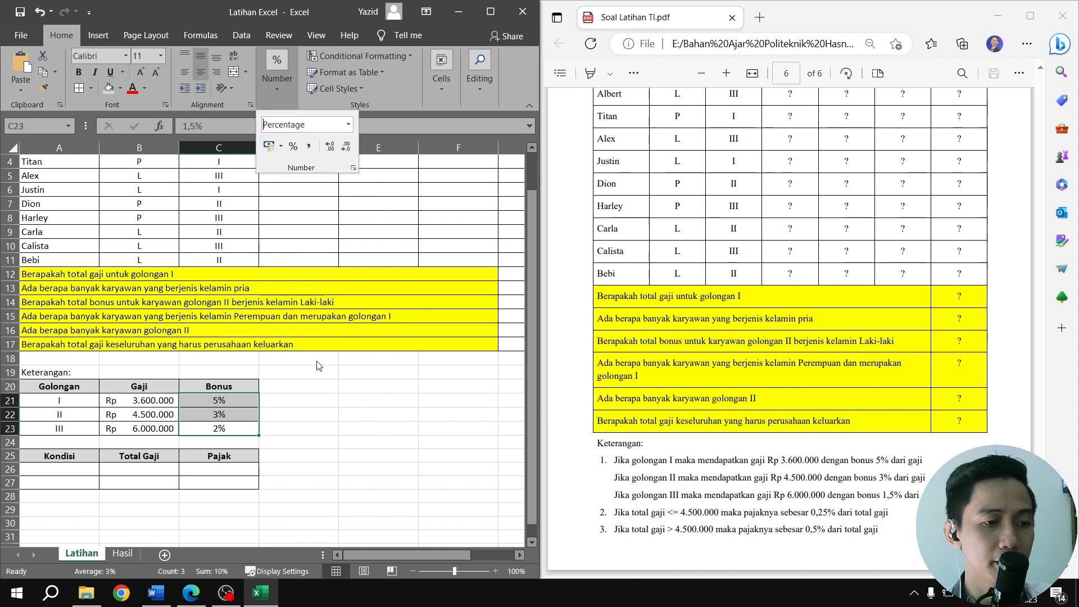
pyautogui.scroll(-1, 231, 376)
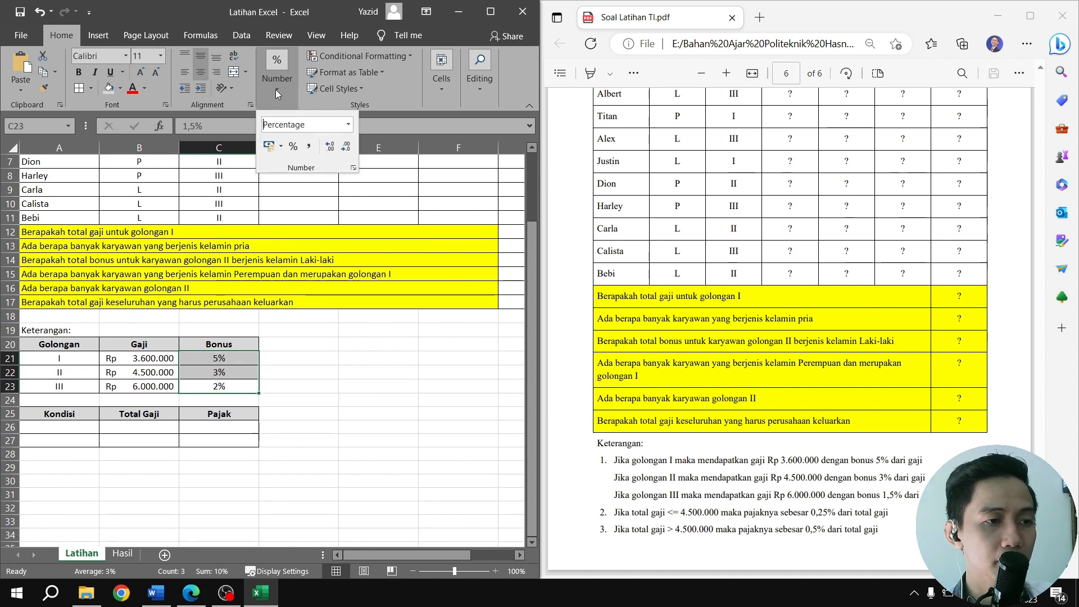
pyautogui.click(331, 146)
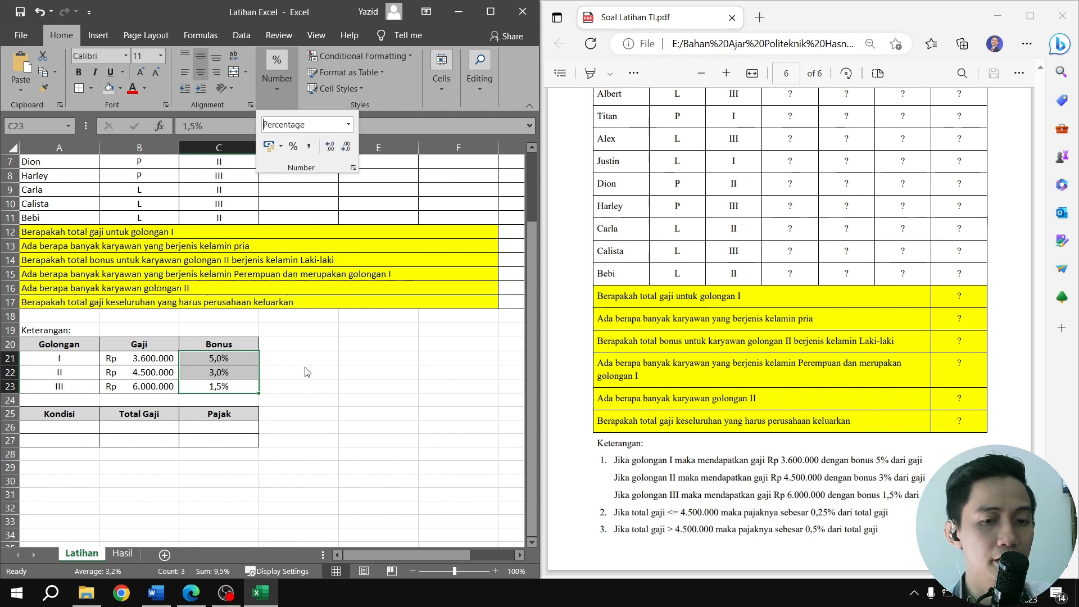
pyautogui.click(275, 380)
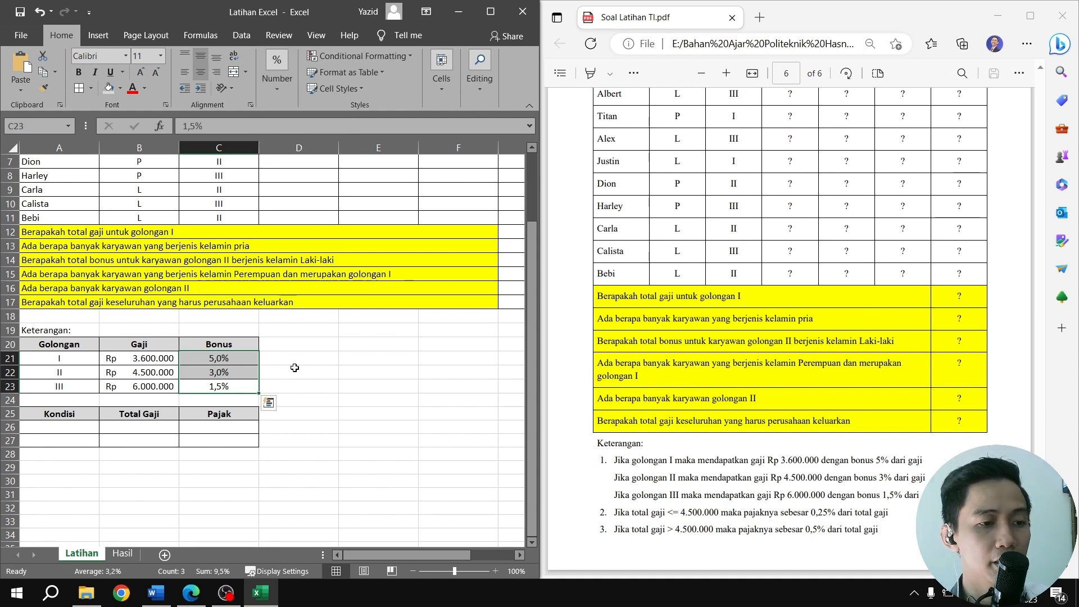
# Reduce the Bonus percentages in C21:C22 to zero decimal places
pyautogui.moveTo(229, 373); pyautogui.dragTo(225, 360)
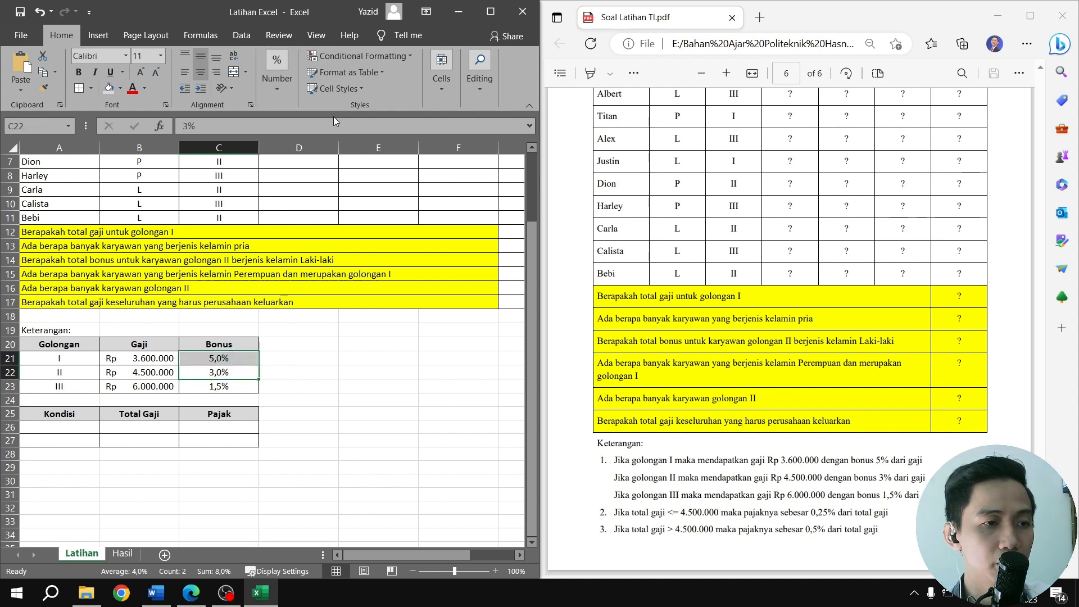
pyautogui.click(275, 82)
pyautogui.click(340, 147)
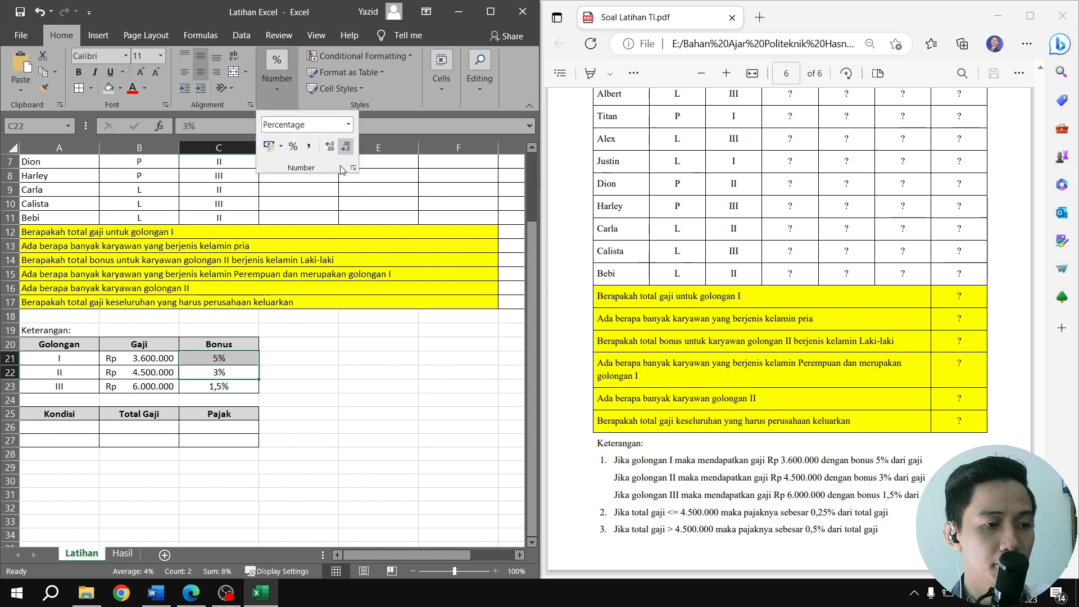
pyautogui.click(310, 374)
pyautogui.click(311, 373)
# Enter 4500000 as the first Total Gaji amount in B26 of the Kondisi table
pyautogui.scroll(-2, 310, 371)
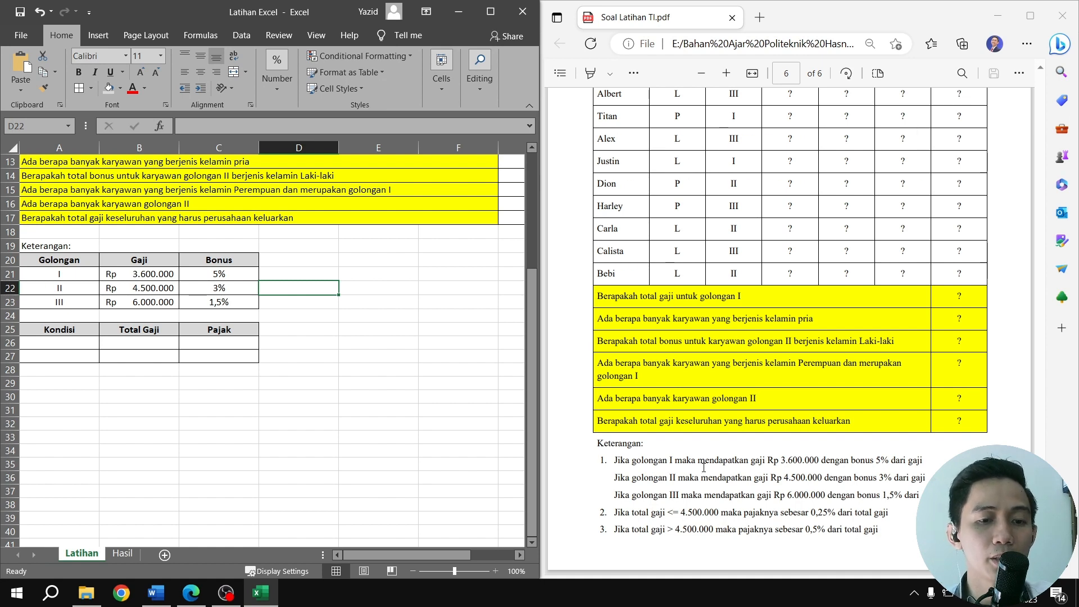
pyautogui.click(160, 343)
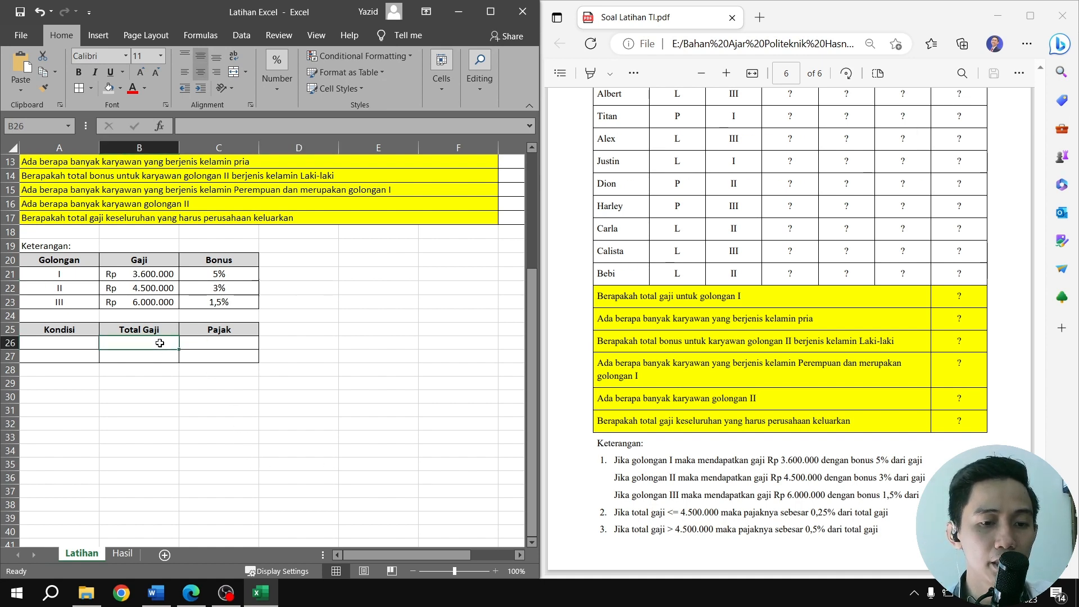
pyautogui.write('4.5')
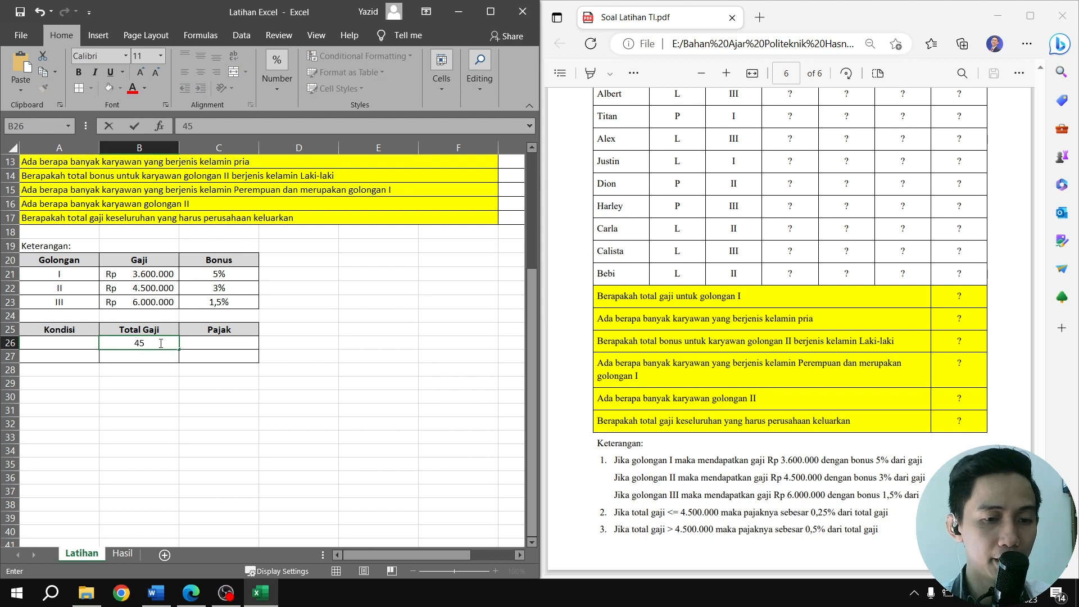
pyautogui.write('0')
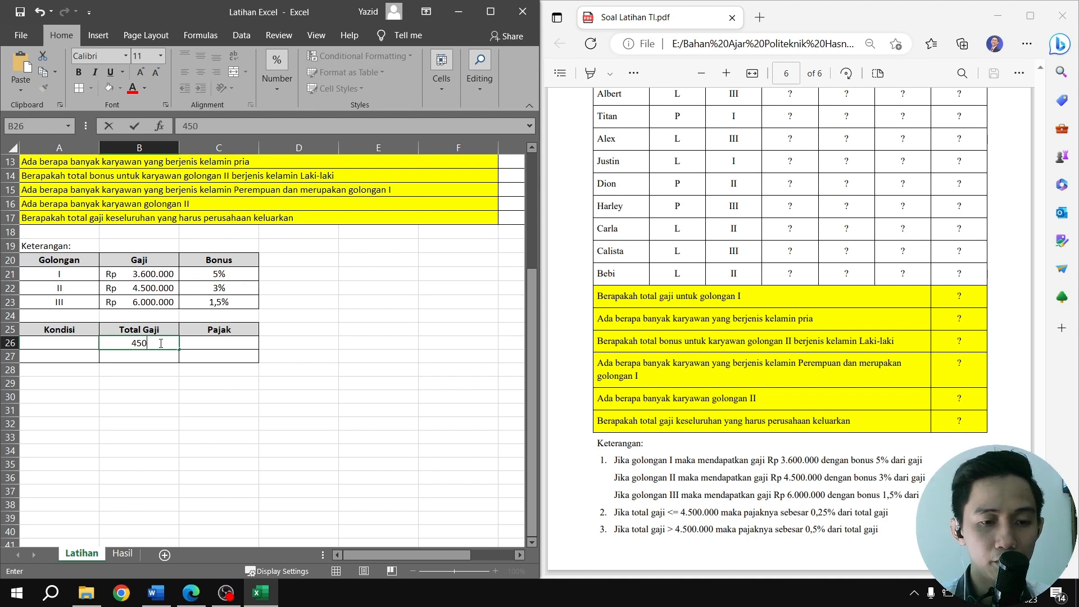
pyautogui.write('0')
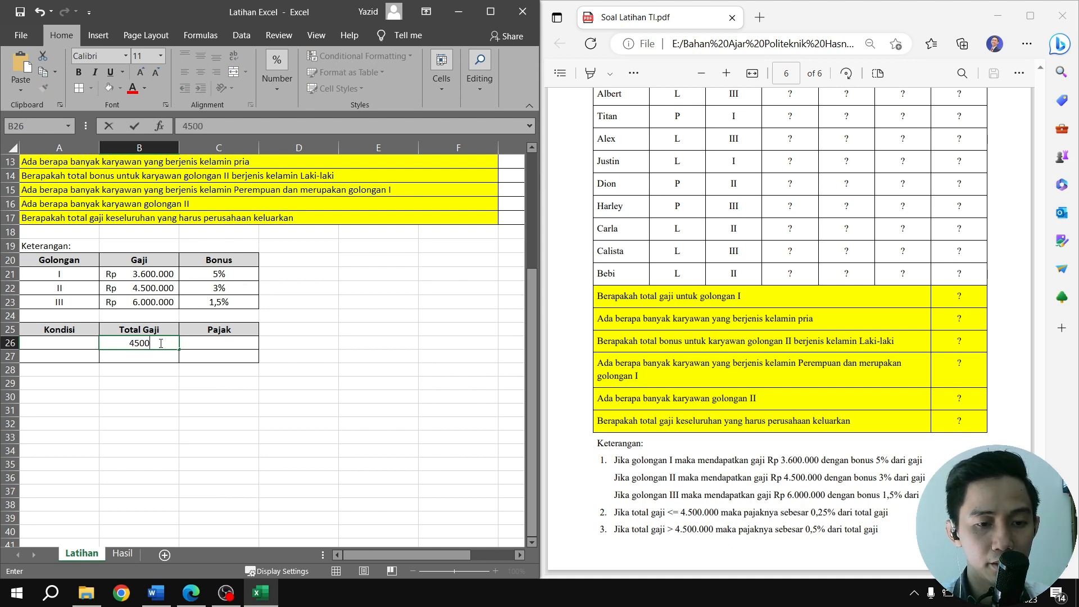
pyautogui.write('.000')
pyautogui.press('Return')
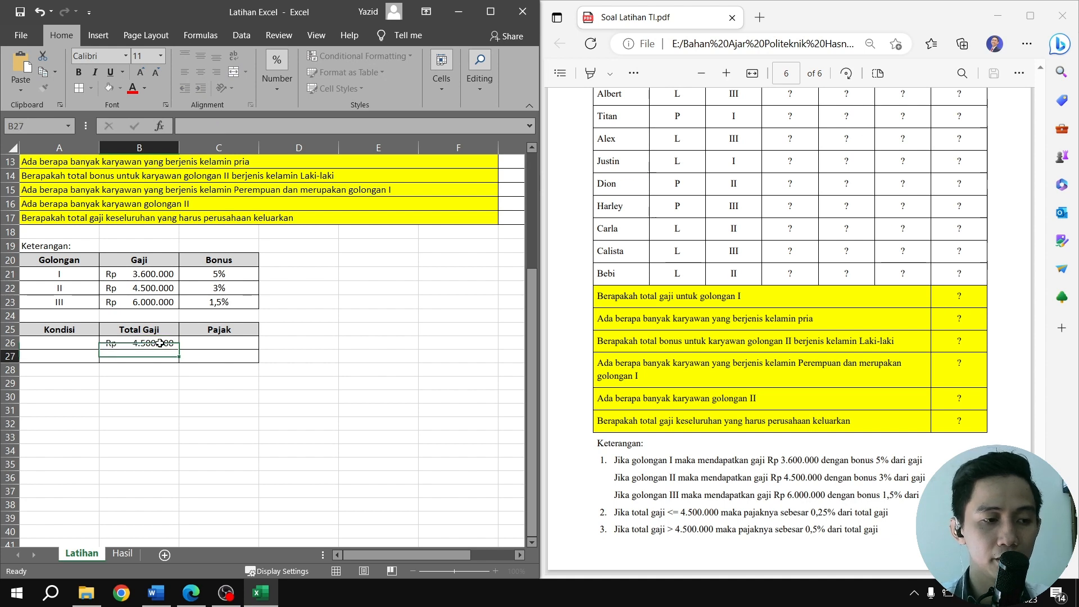
# Clear B26, enter 4500000 in it again, and fill the amount down to B27
pyautogui.click(160, 343)
pyautogui.press('BackSpace')
pyautogui.write('4')
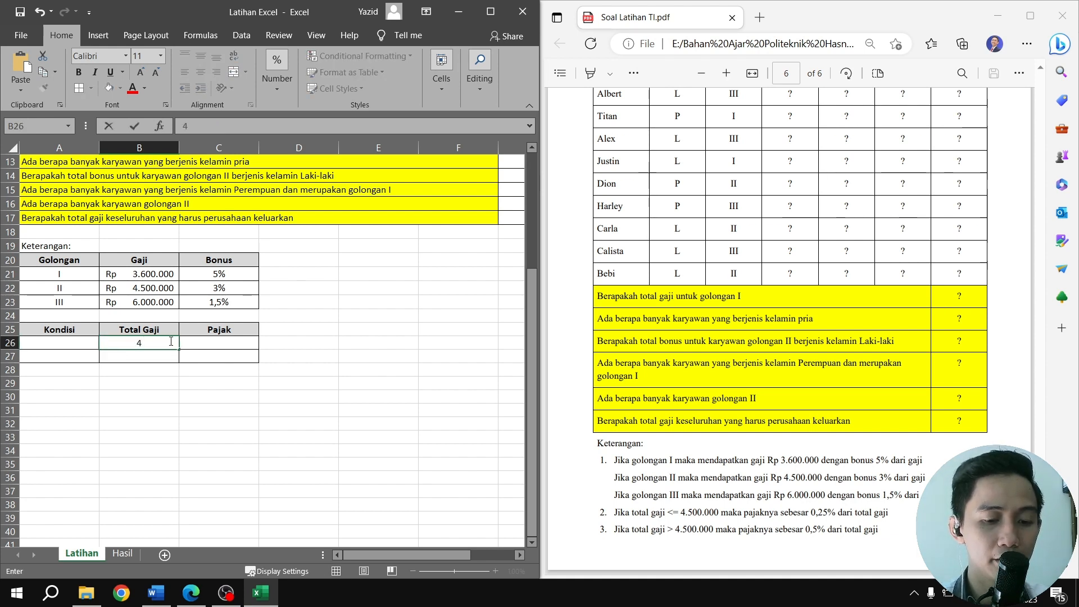
pyautogui.write('.5')
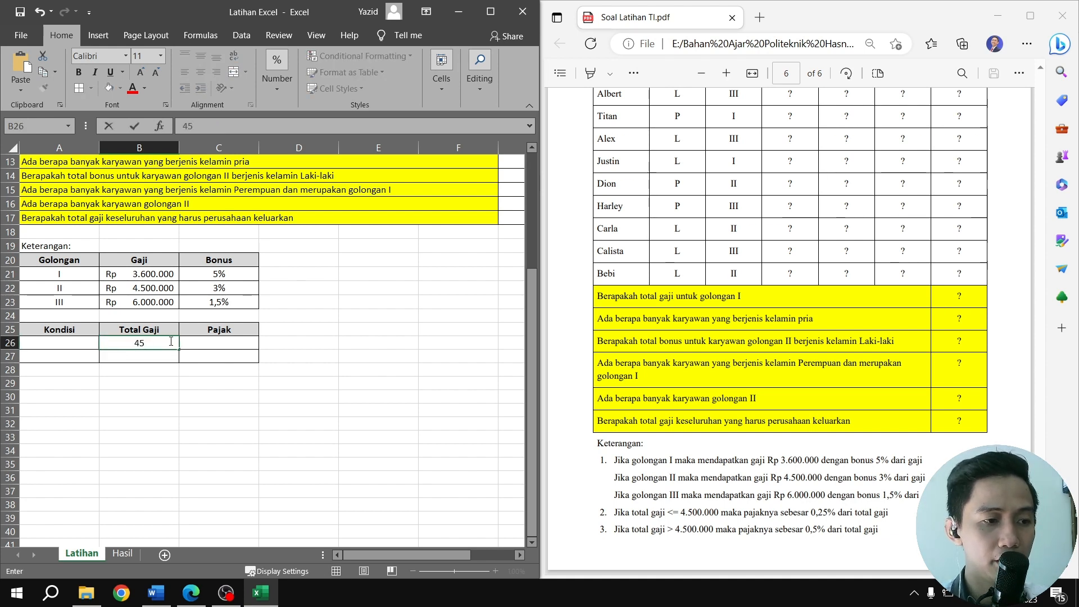
pyautogui.write('00')
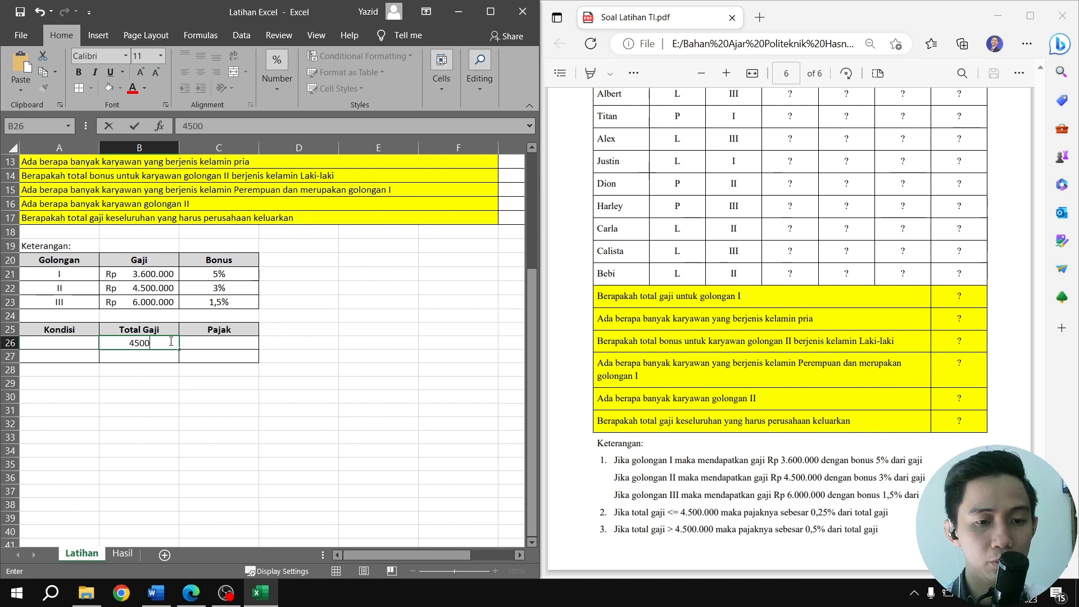
pyautogui.write('.00')
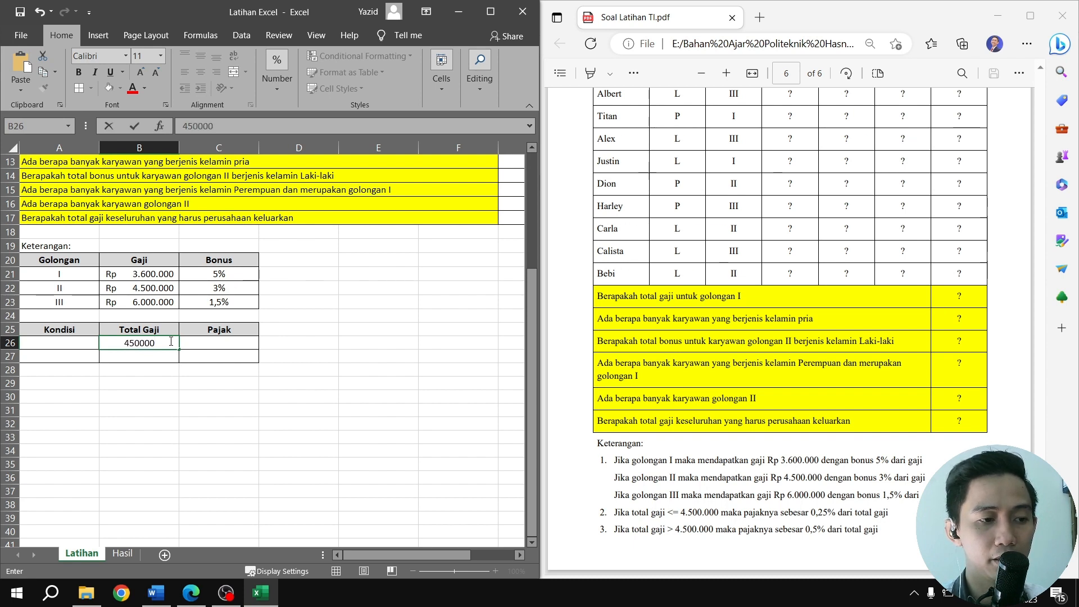
pyautogui.write('0')
pyautogui.press('Return')
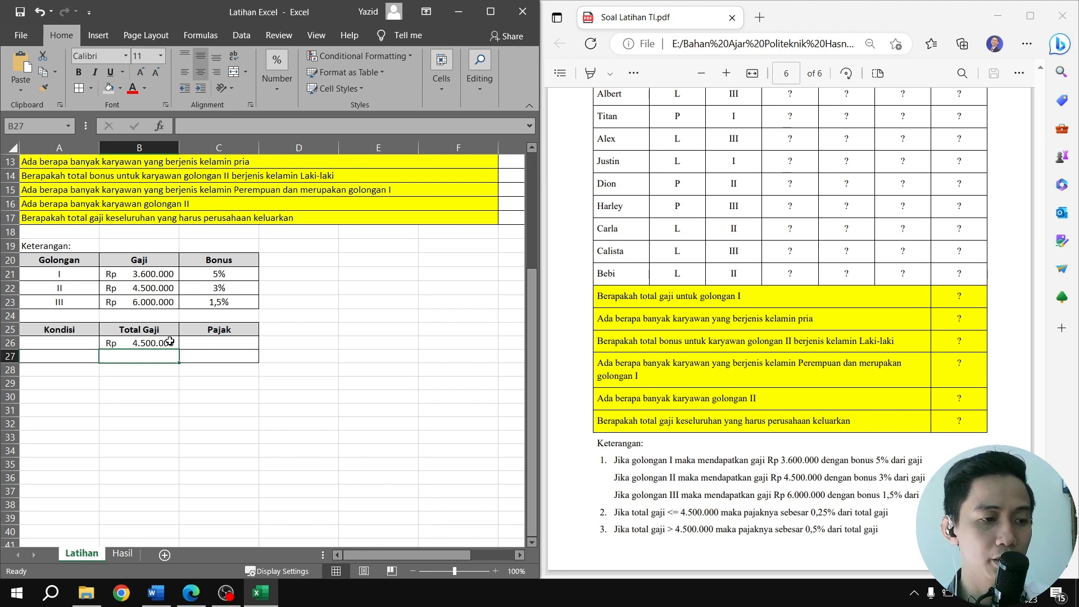
pyautogui.moveTo(172, 356)
pyautogui.mouseDown()
pyautogui.moveTo(189, 356)
pyautogui.moveTo(179, 359)
pyautogui.mouseUp()
pyautogui.click(169, 344)
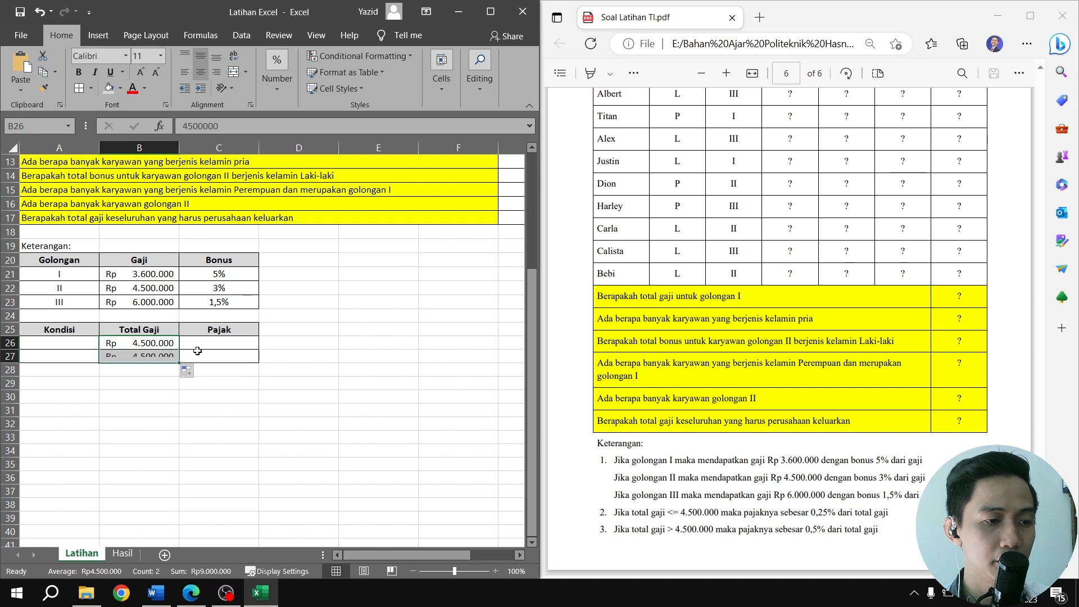
# Enter the Pajak percentages 0,25% in C26 and 0,5% in C27
pyautogui.click(214, 342)
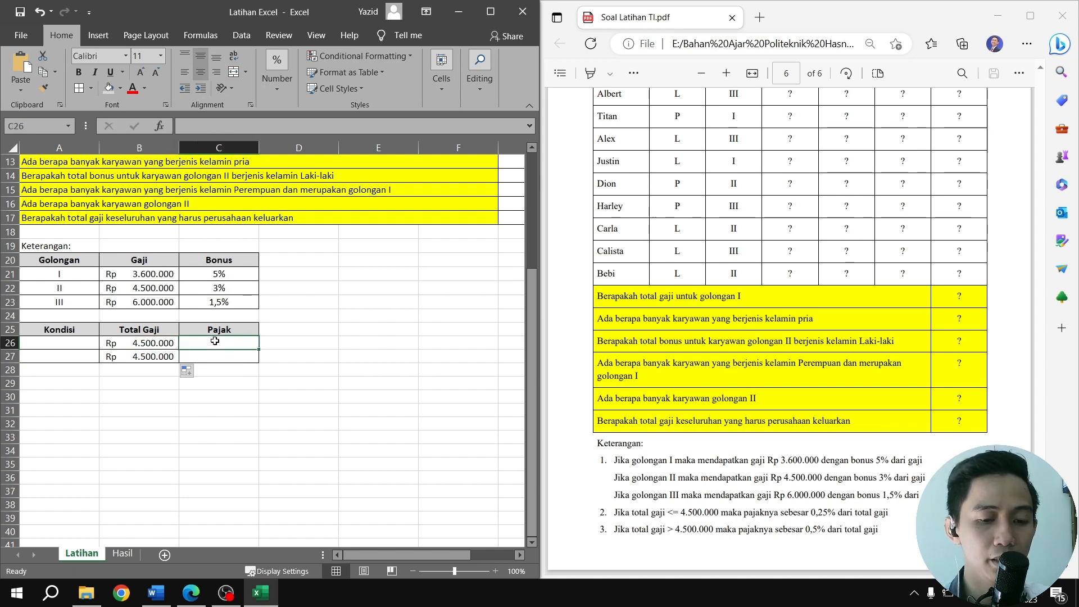
pyautogui.write('0')
pyautogui.write(',25')
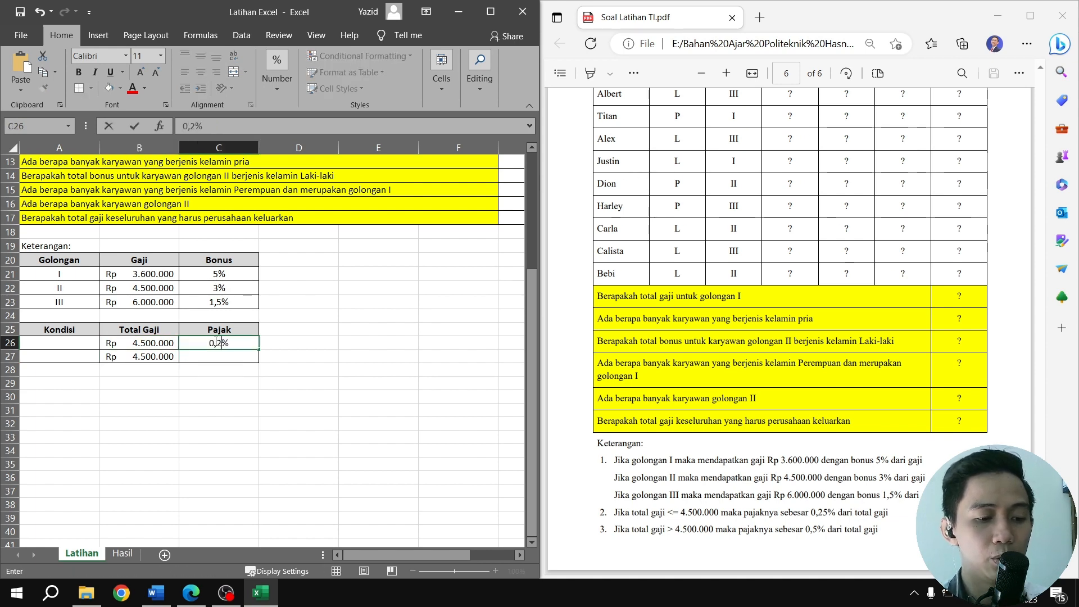
pyautogui.press('Return')
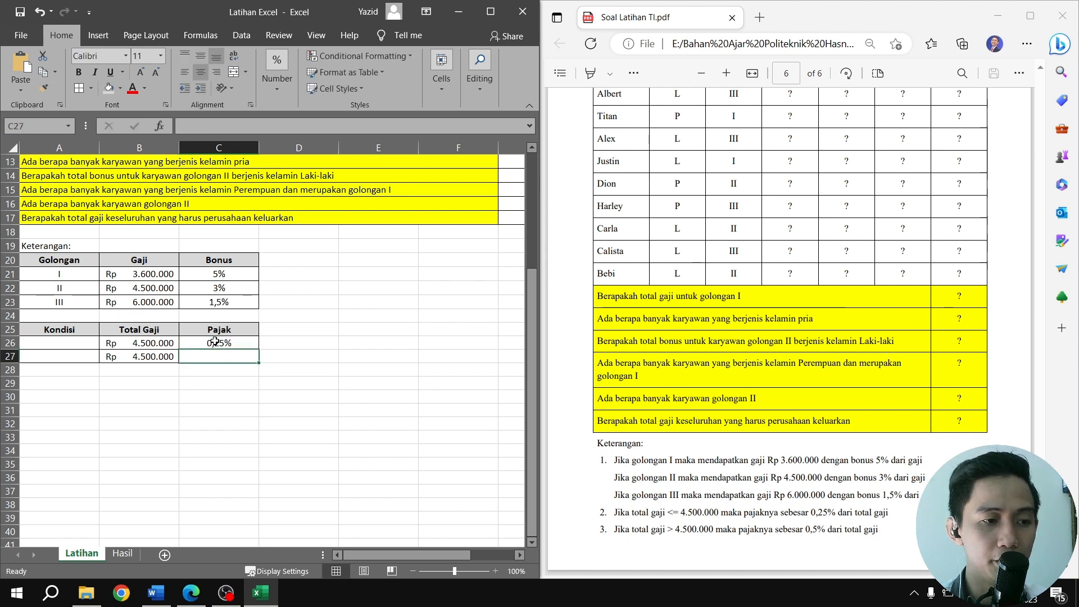
pyautogui.write('0,5')
pyautogui.press('Return')
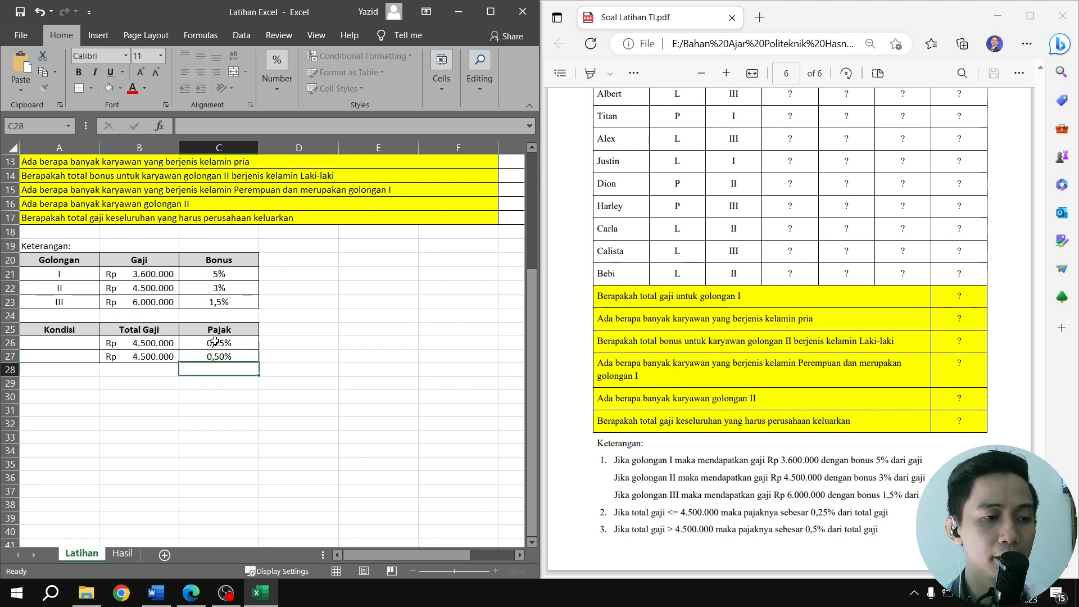
# Enter the Kondisi operators <= in A26 and > in A27
pyautogui.click(81, 345)
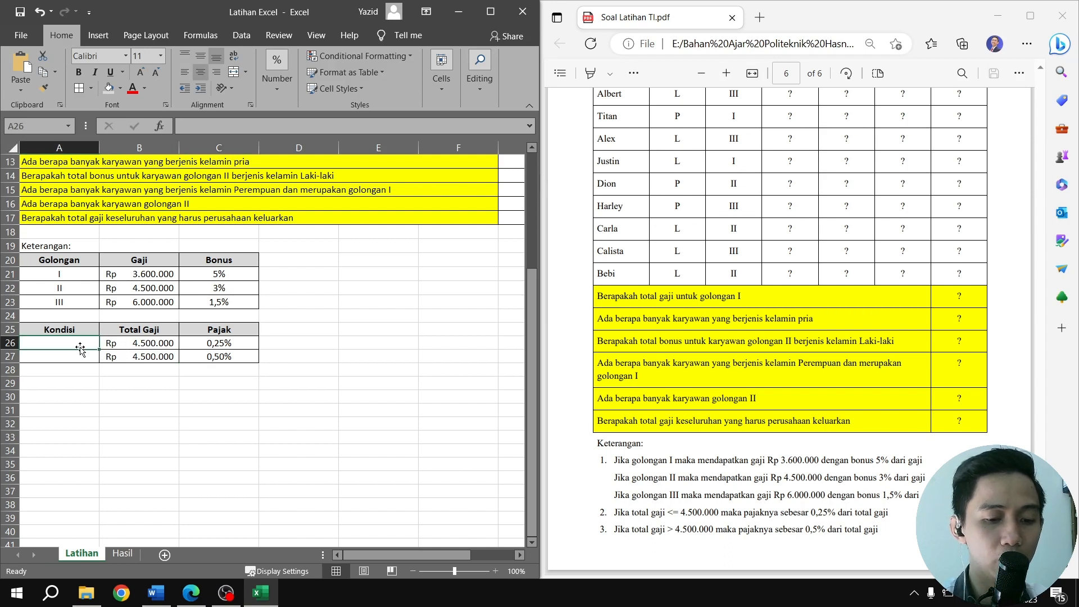
pyautogui.write('<=')
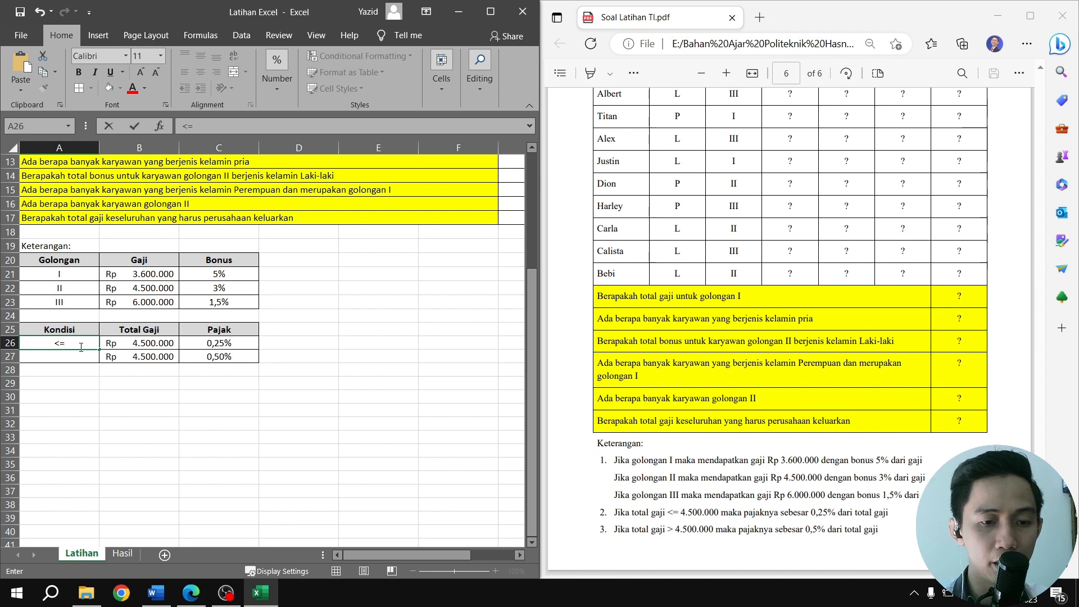
pyautogui.press('Return')
pyautogui.write('>')
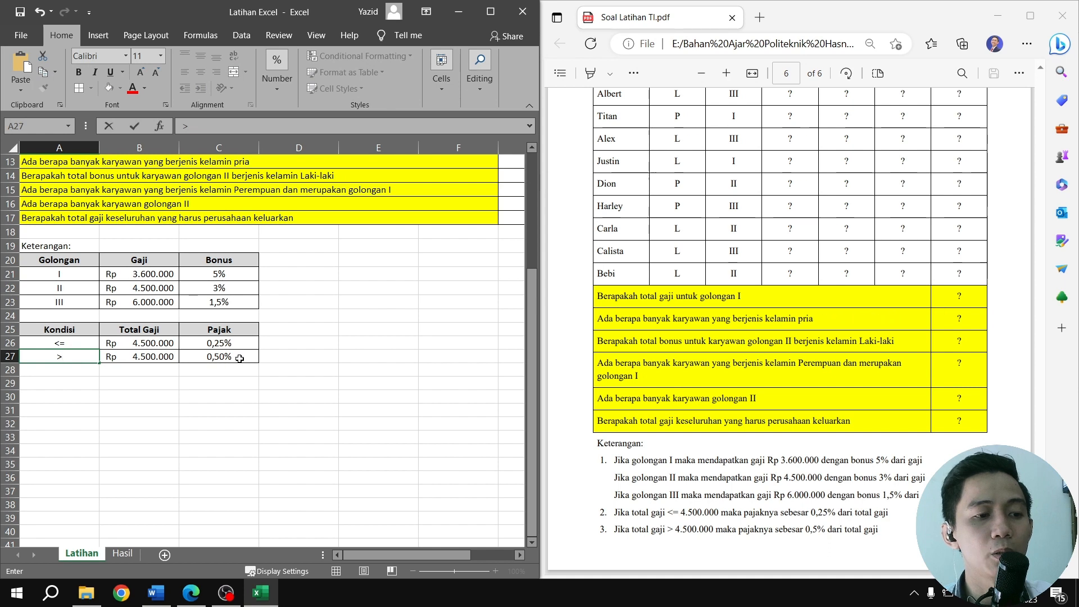
# Copy the nested IF formula for Gaji from D2 of the Hasil sheet into D2 of the Latihan sheet
pyautogui.scroll(4, 407, 382)
pyautogui.scroll(-1, 407, 382)
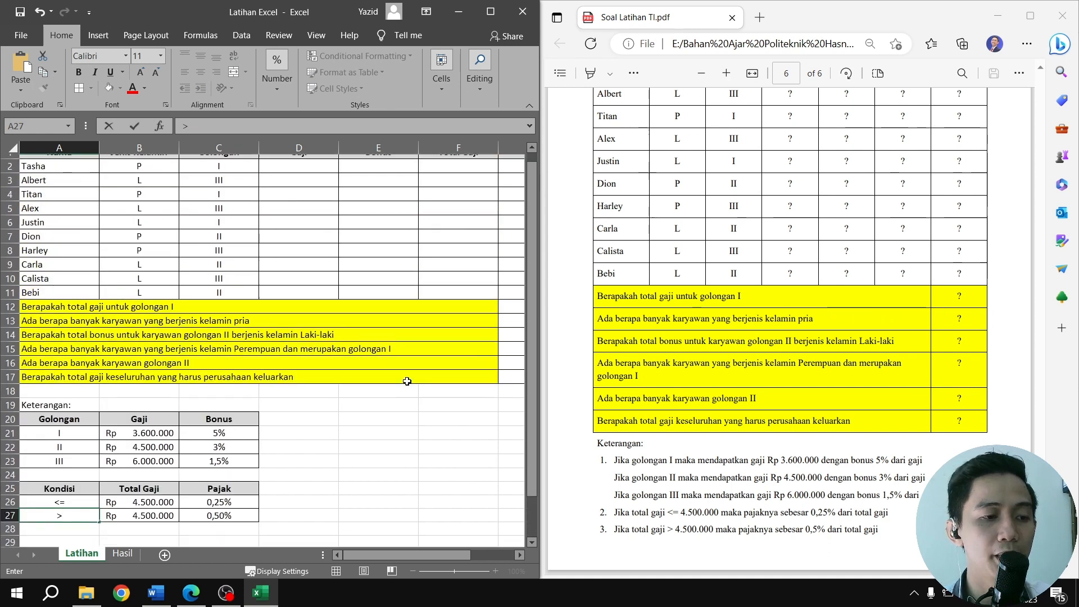
pyautogui.scroll(3, 562, 388)
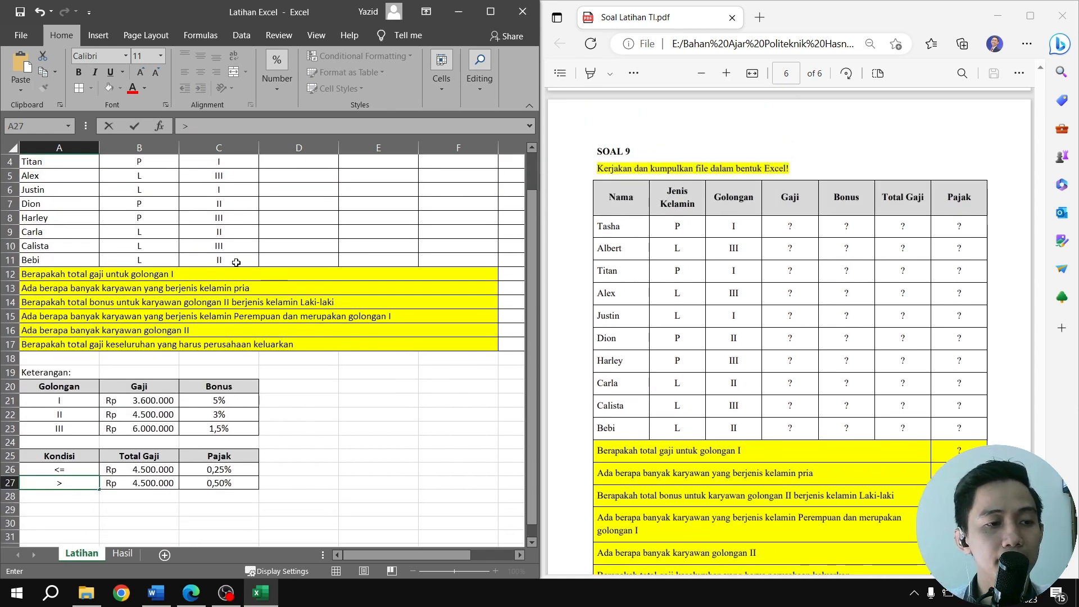
pyautogui.scroll(1, 243, 260)
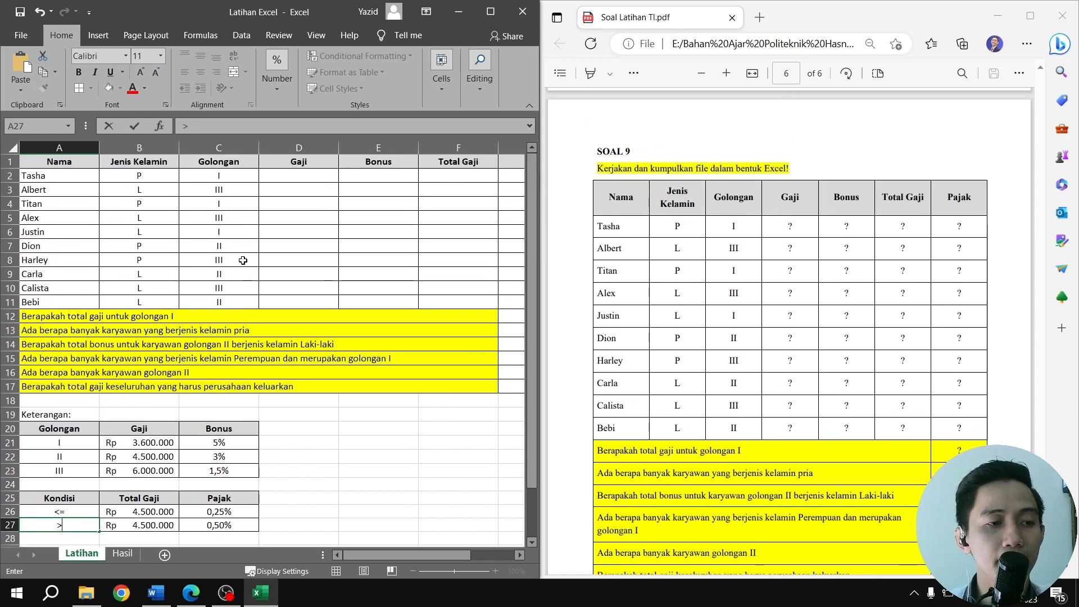
pyautogui.click(278, 175)
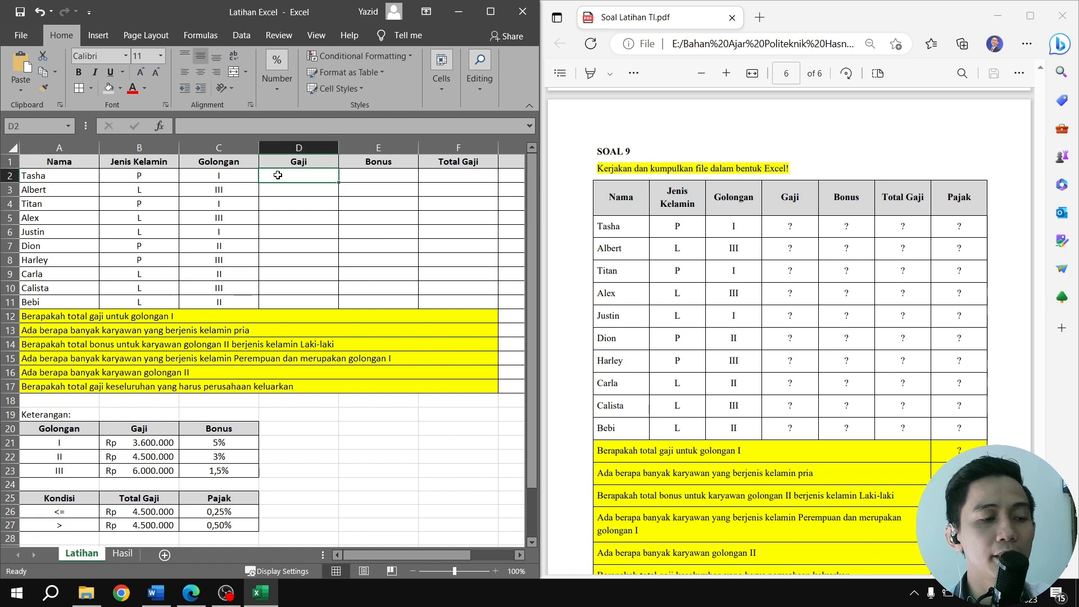
pyautogui.click(122, 553)
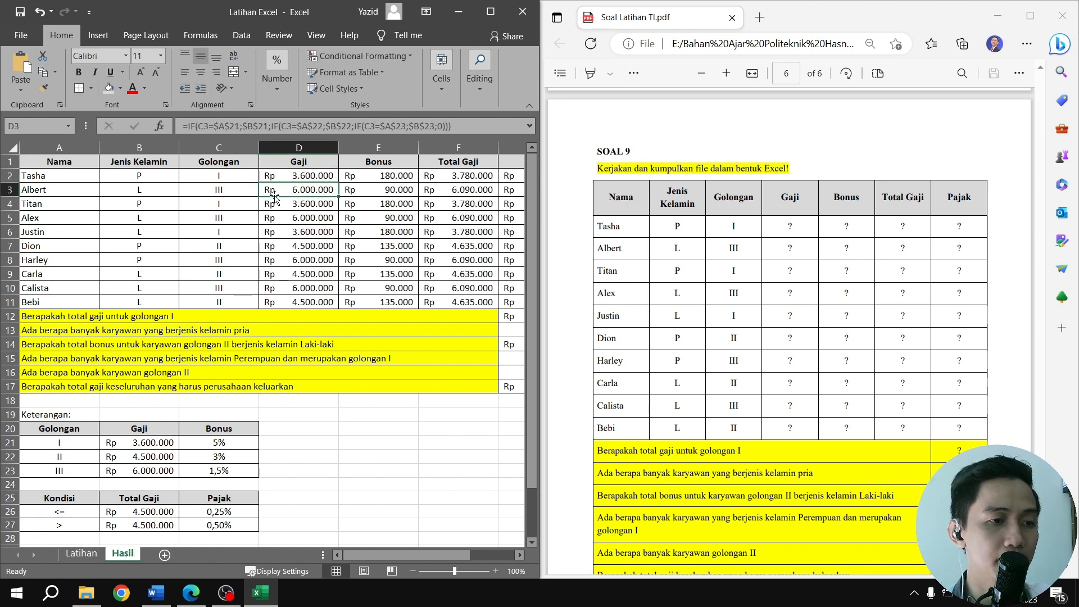
pyautogui.click(296, 175)
pyautogui.click(324, 131)
pyautogui.moveTo(324, 130); pyautogui.dragTo(179, 125)
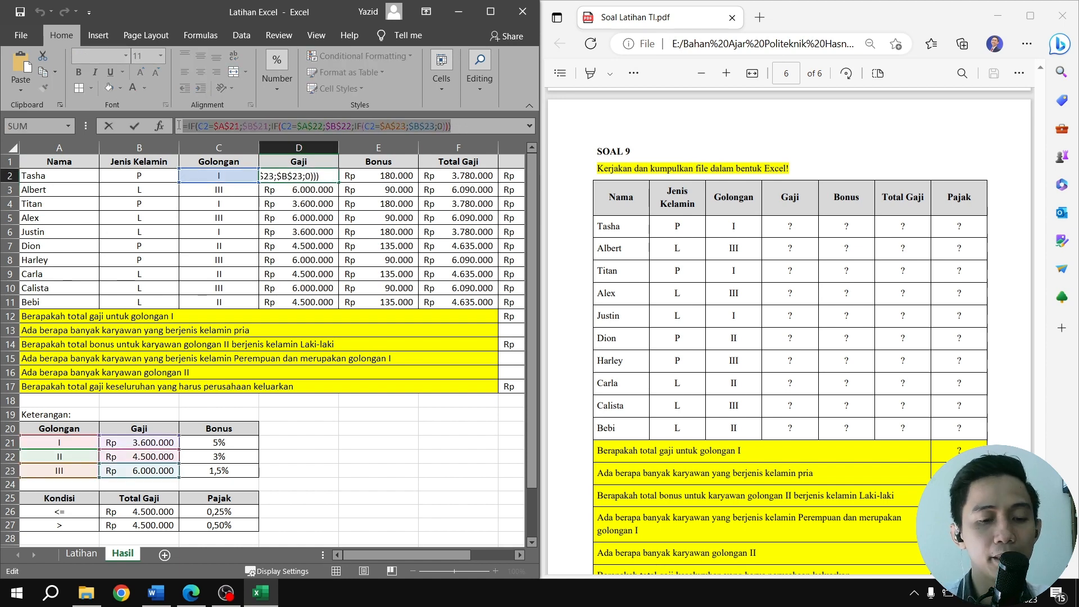
pyautogui.press('Return')
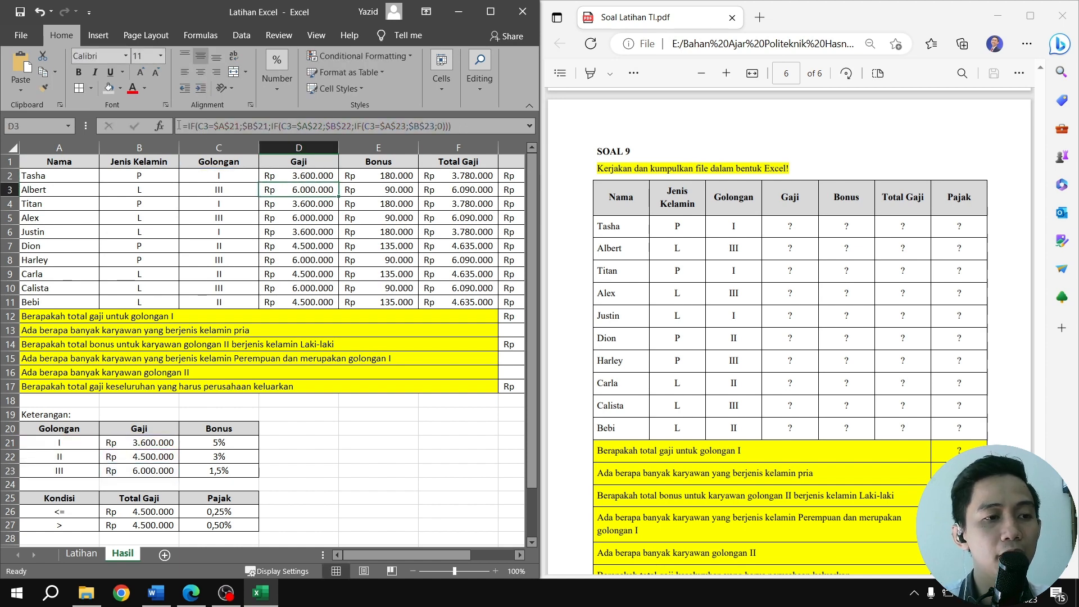
pyautogui.click(85, 553)
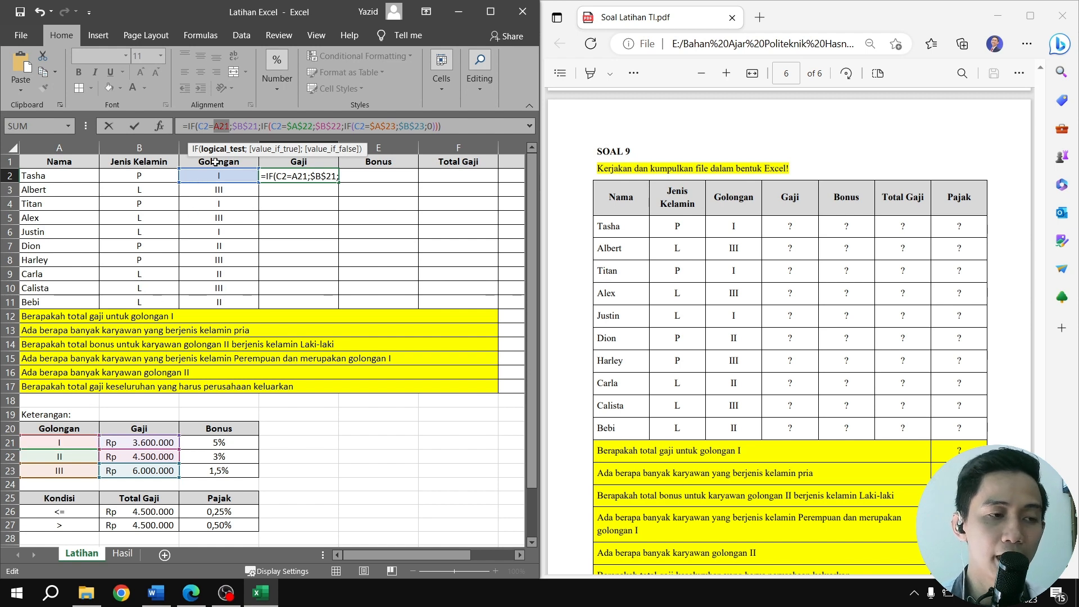
# Make the first IF's A21 reference absolute as $A$21 in the D2 Gaji formula and review that IF's arguments
pyautogui.press('F4')
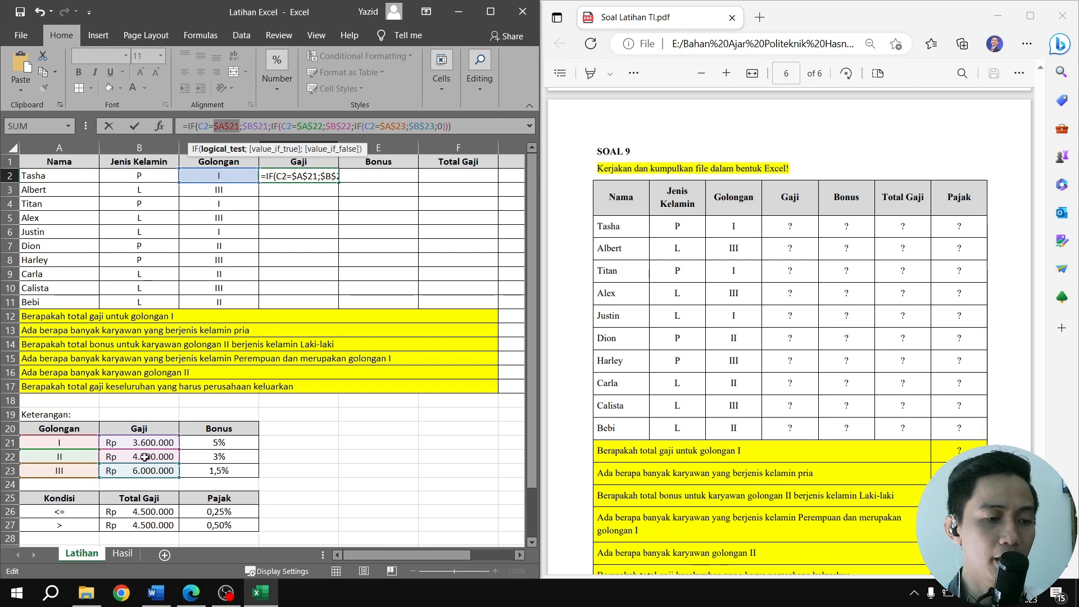
pyautogui.click(259, 150)
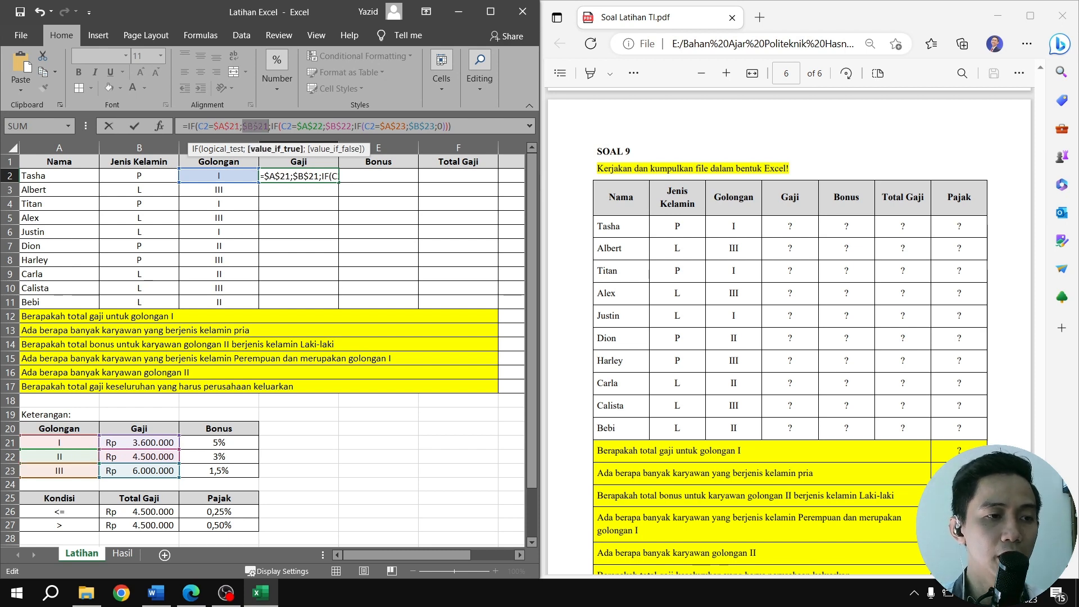
pyautogui.click(201, 127)
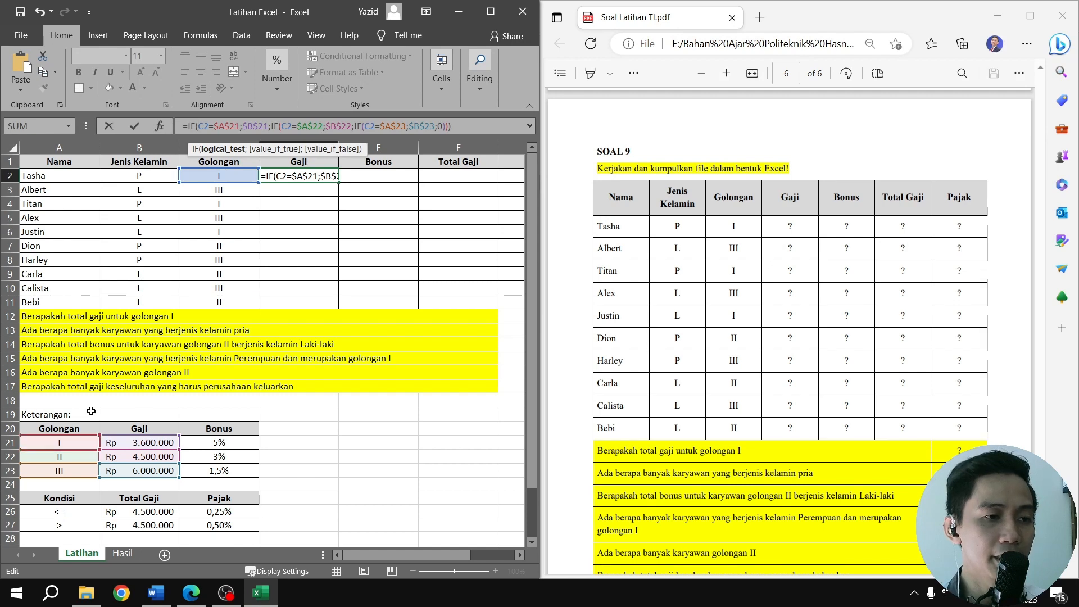
pyautogui.click(255, 149)
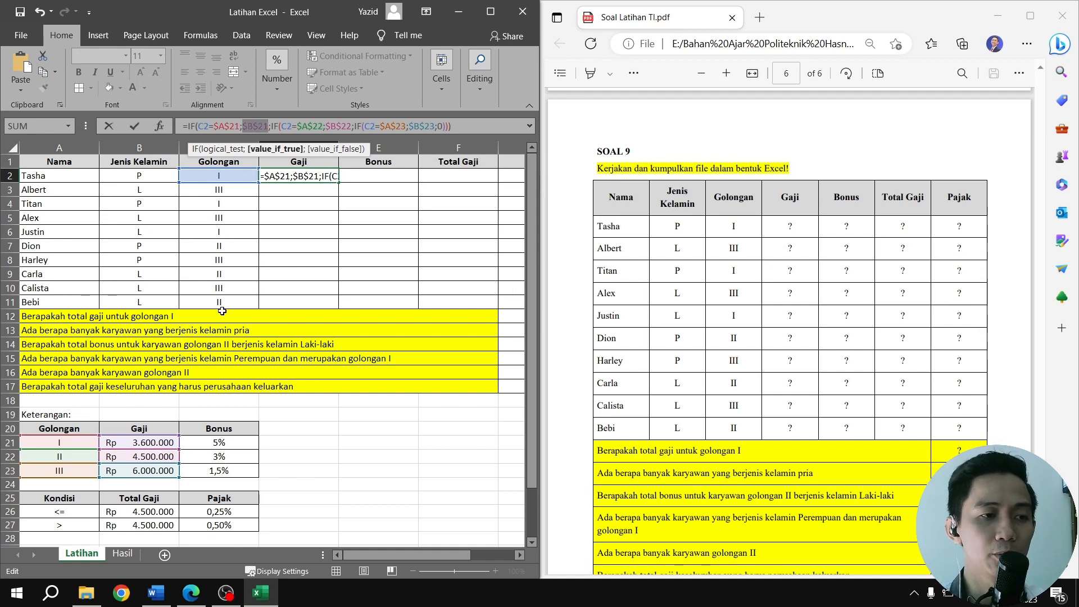
pyautogui.click(271, 126)
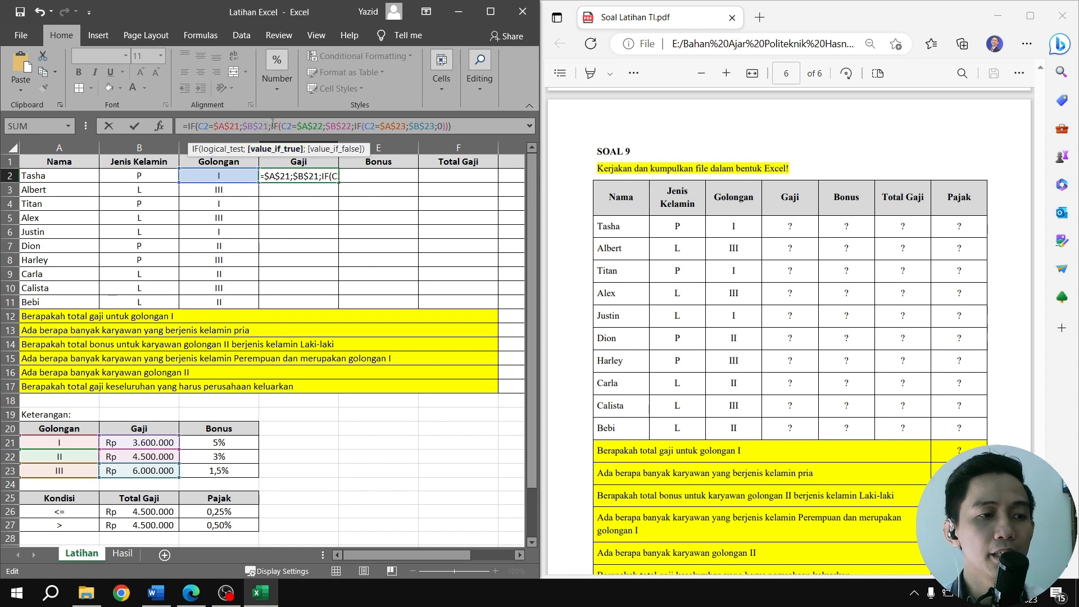
# Examine the arguments of the second and third nested IFs in the D2 Gaji formula, including the final false value
pyautogui.doubleClick(275, 126)
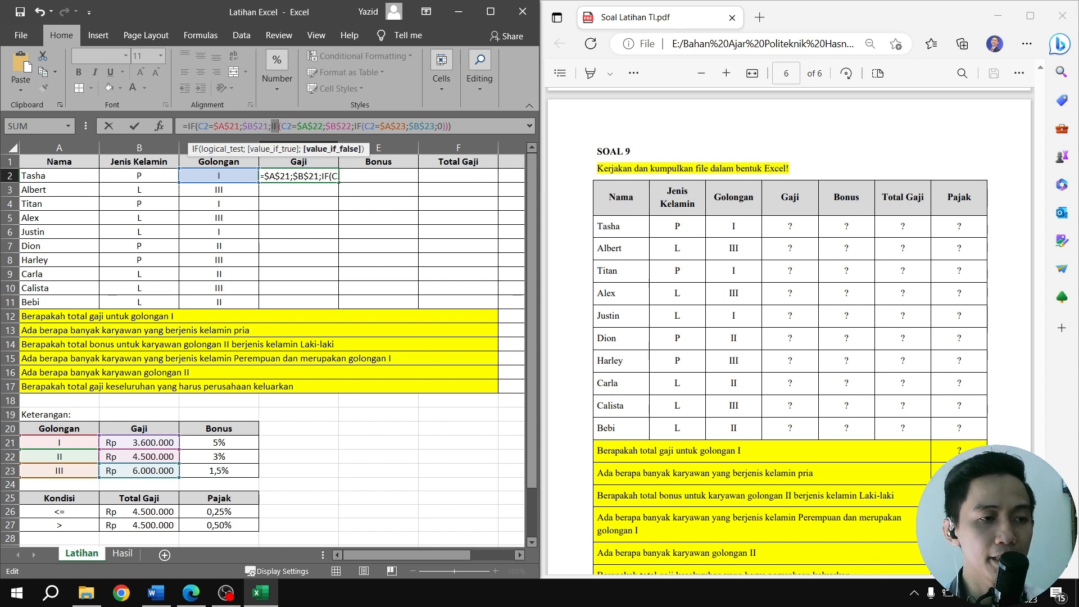
pyautogui.doubleClick(286, 126)
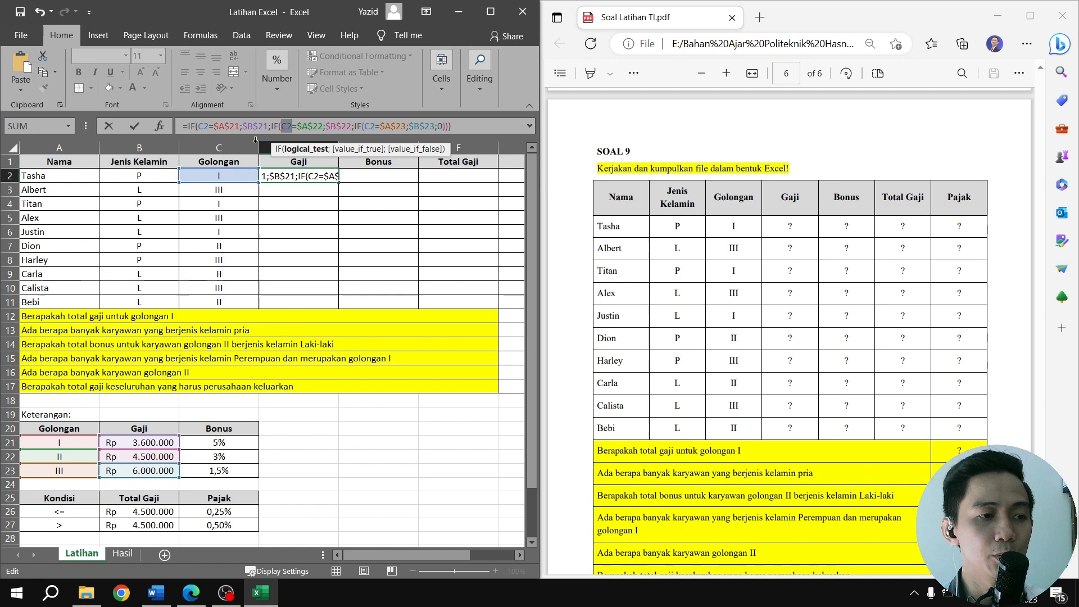
pyautogui.doubleClick(308, 126)
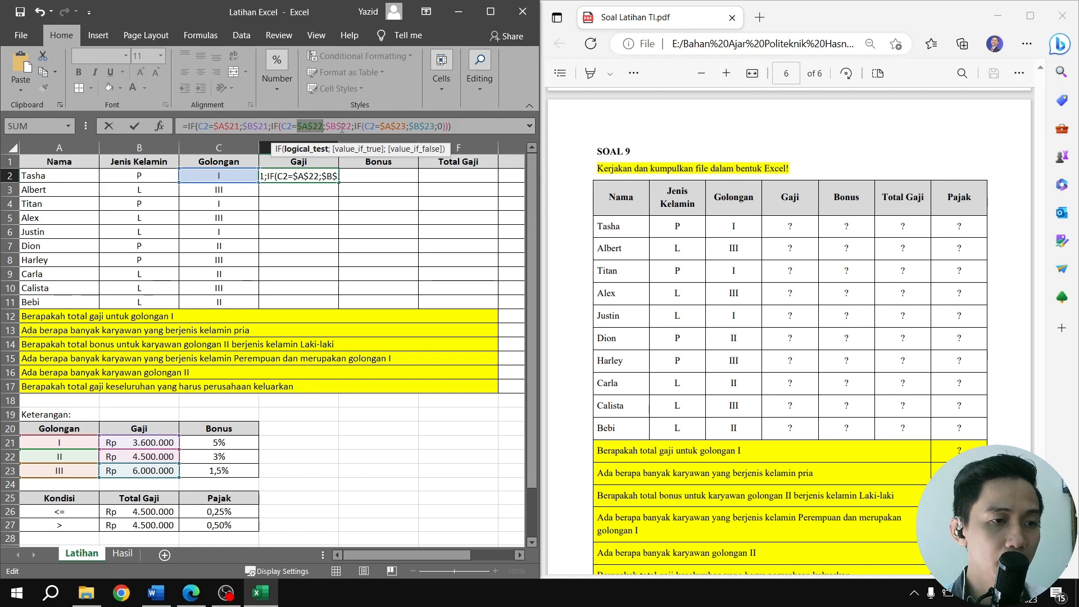
pyautogui.moveTo(326, 127); pyautogui.dragTo(353, 127)
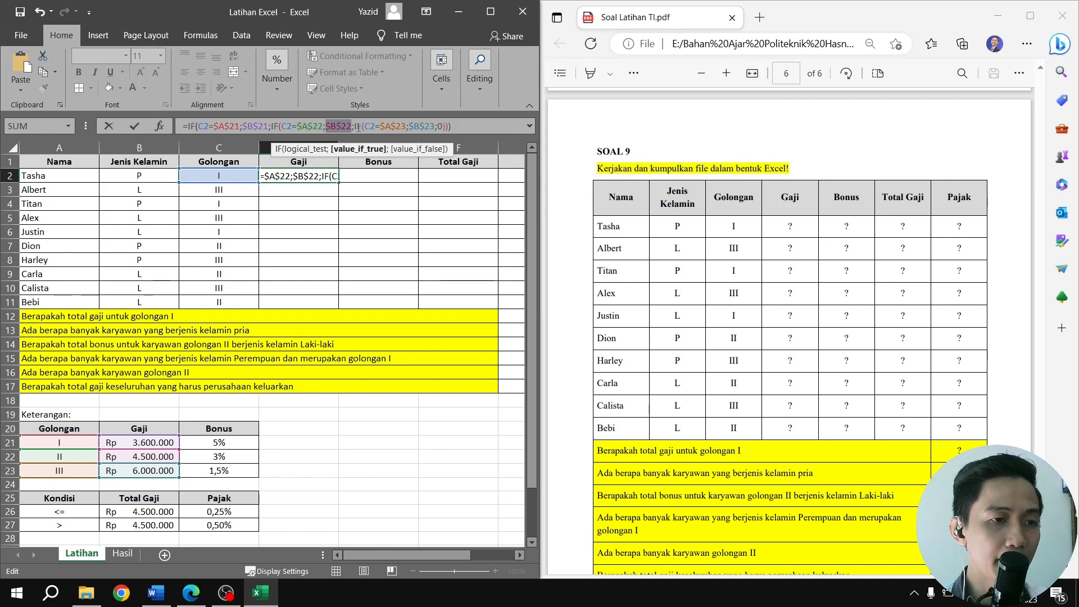
pyautogui.doubleClick(358, 128)
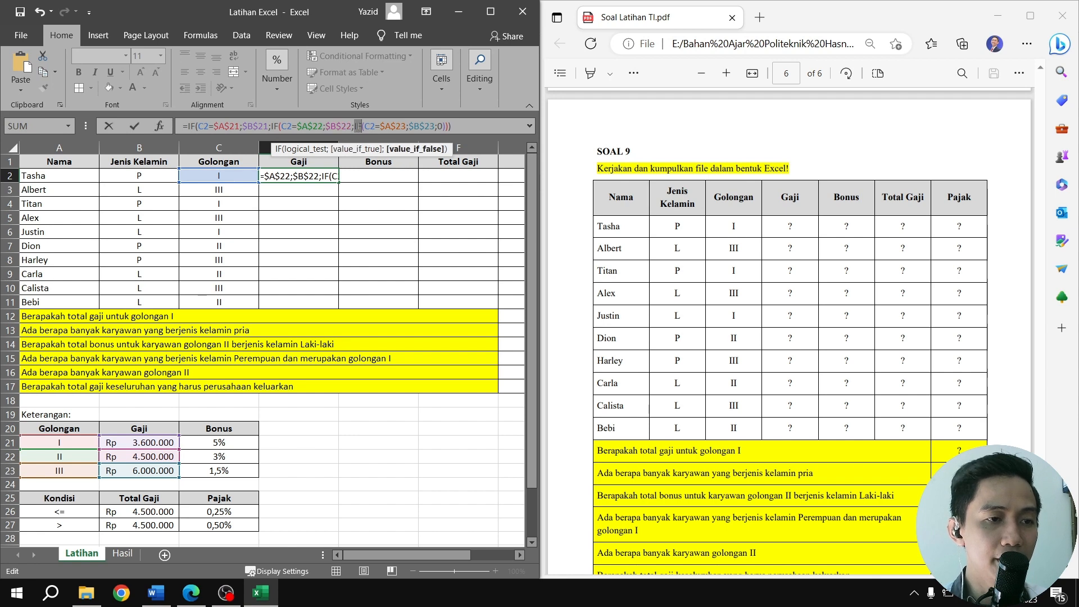
pyautogui.doubleClick(370, 126)
pyautogui.doubleClick(393, 126)
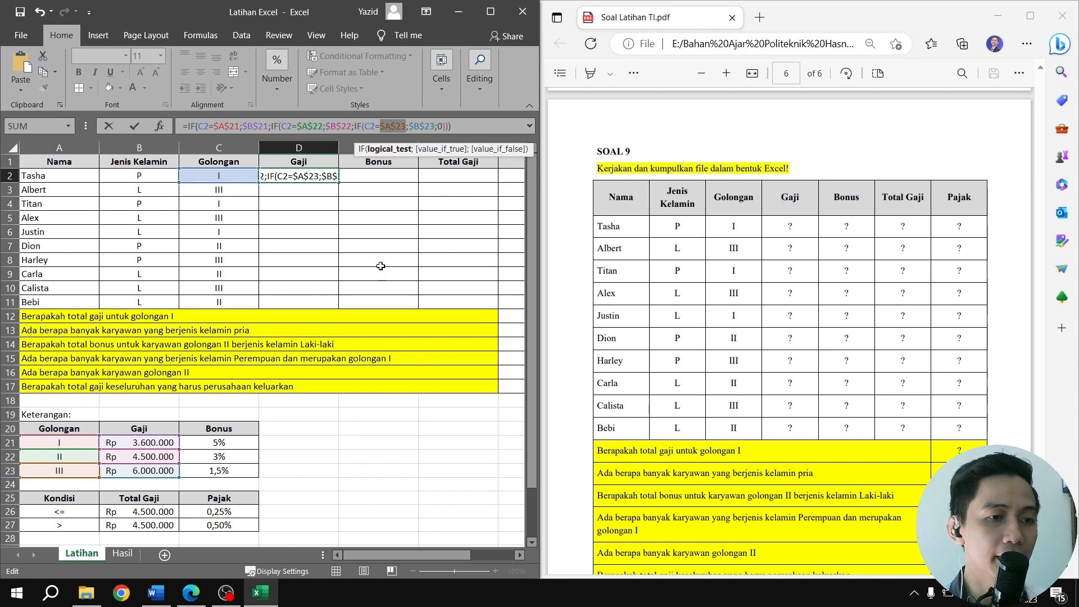
pyautogui.click(427, 150)
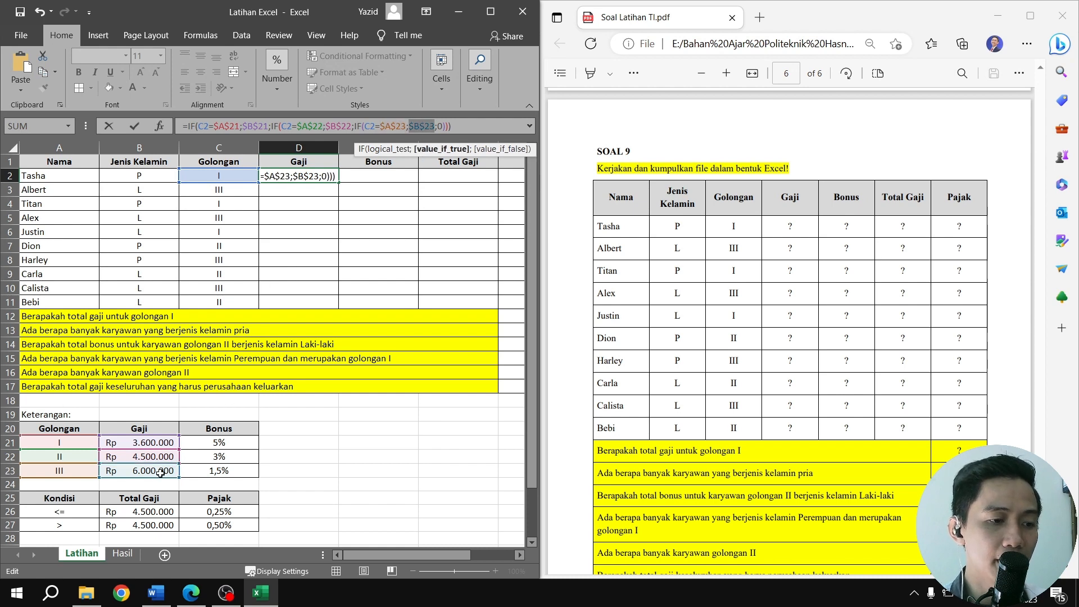
pyautogui.doubleClick(440, 127)
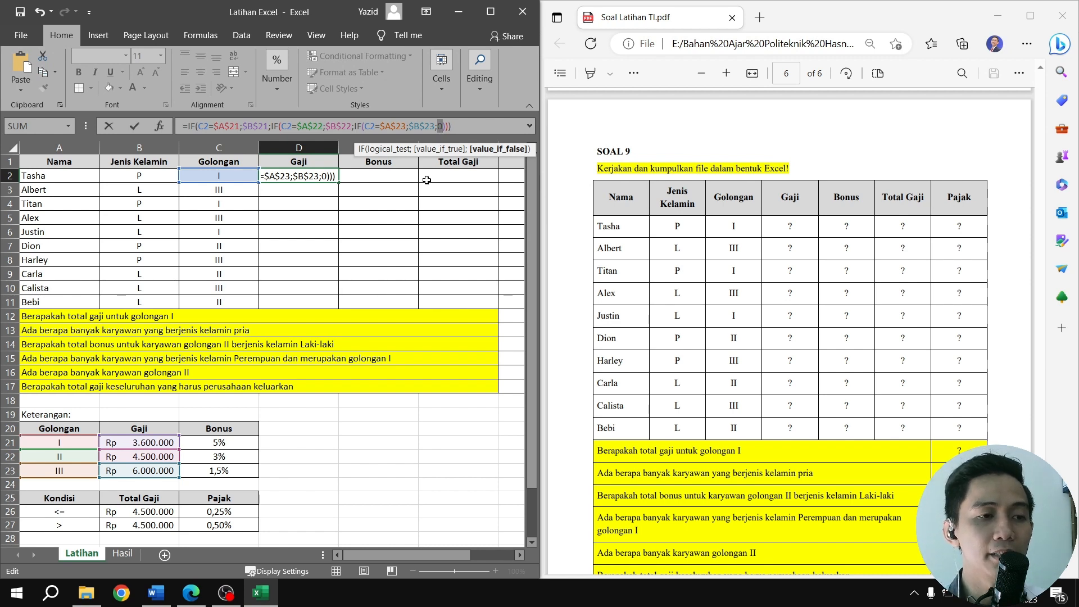
pyautogui.click(465, 123)
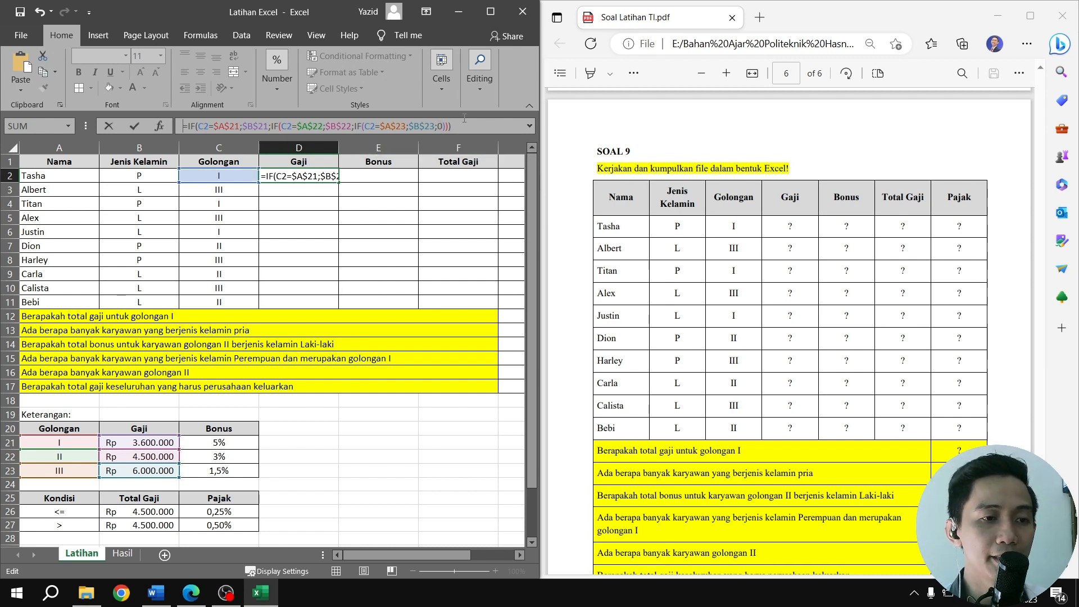
# Commit the Gaji formula in D2 and fill it down the column to D11
pyautogui.press('Return')
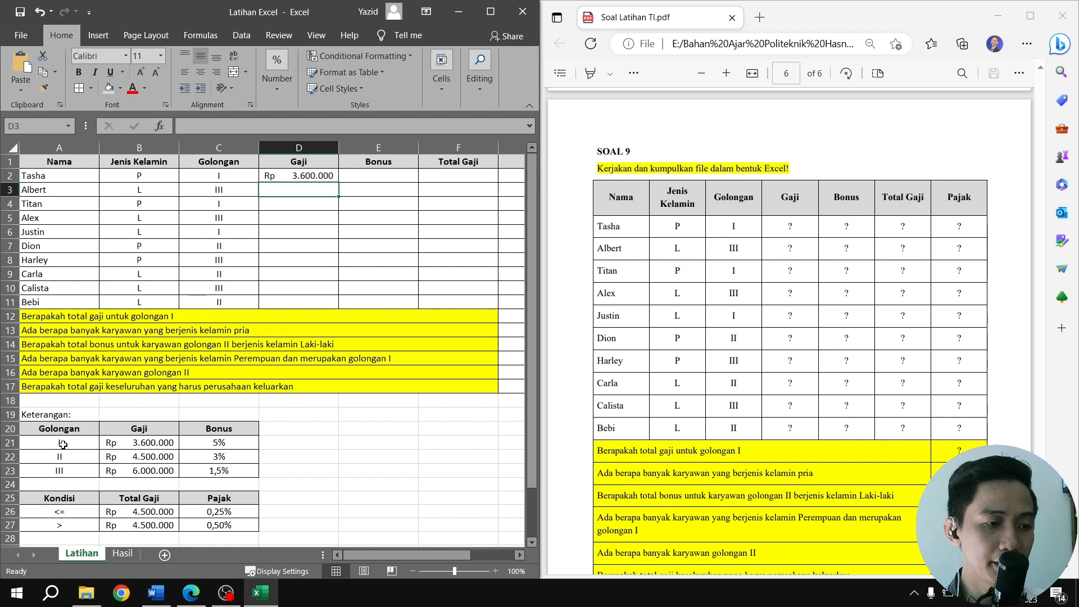
pyautogui.click(329, 177)
pyautogui.moveTo(338, 182); pyautogui.dragTo(338, 198)
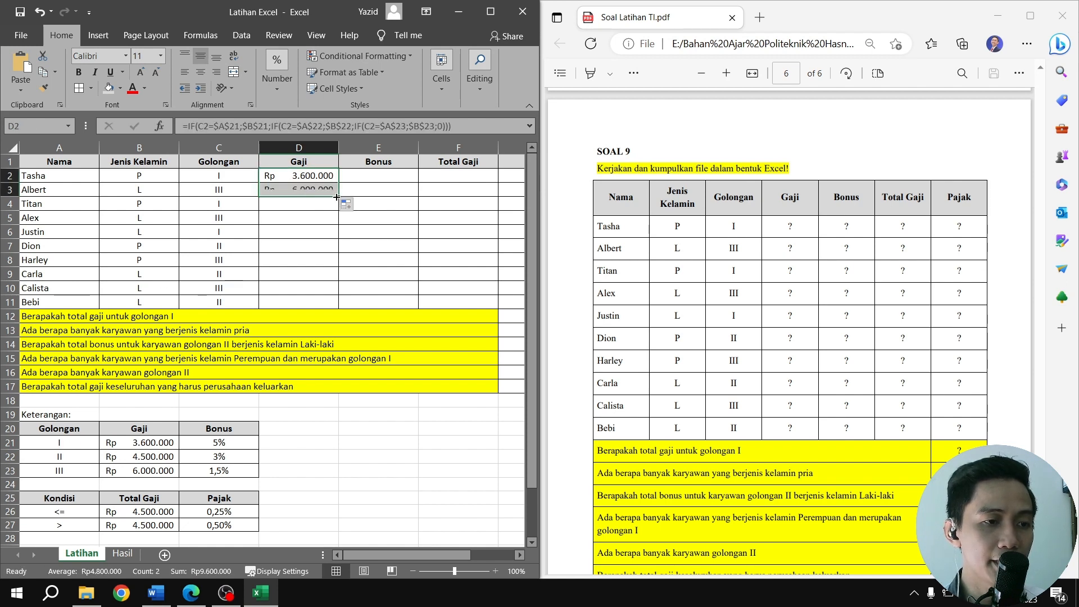
pyautogui.click(307, 190)
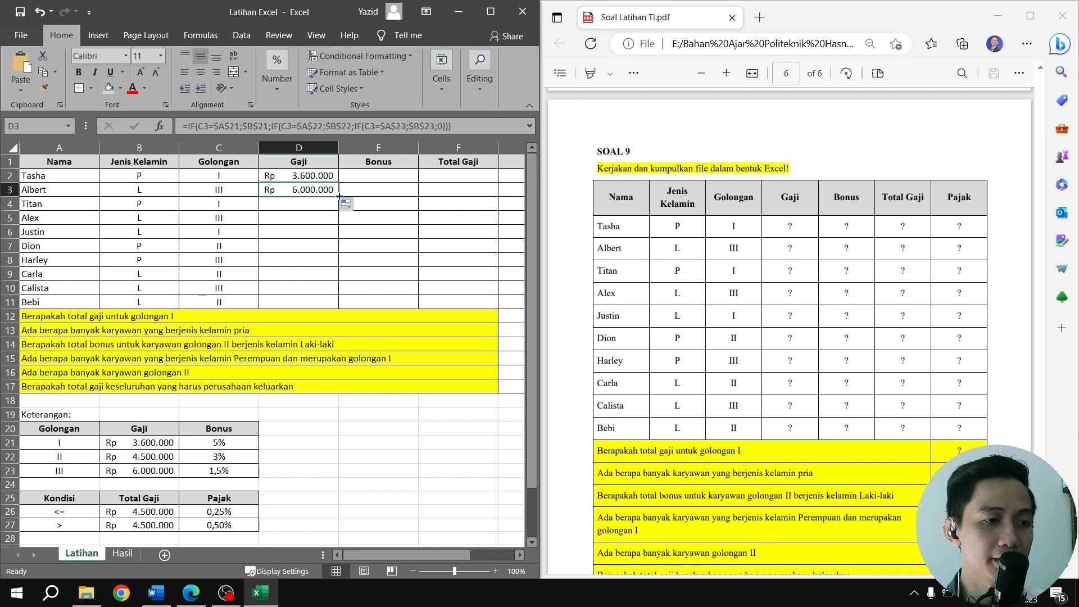
pyautogui.moveTo(339, 196); pyautogui.dragTo(337, 307)
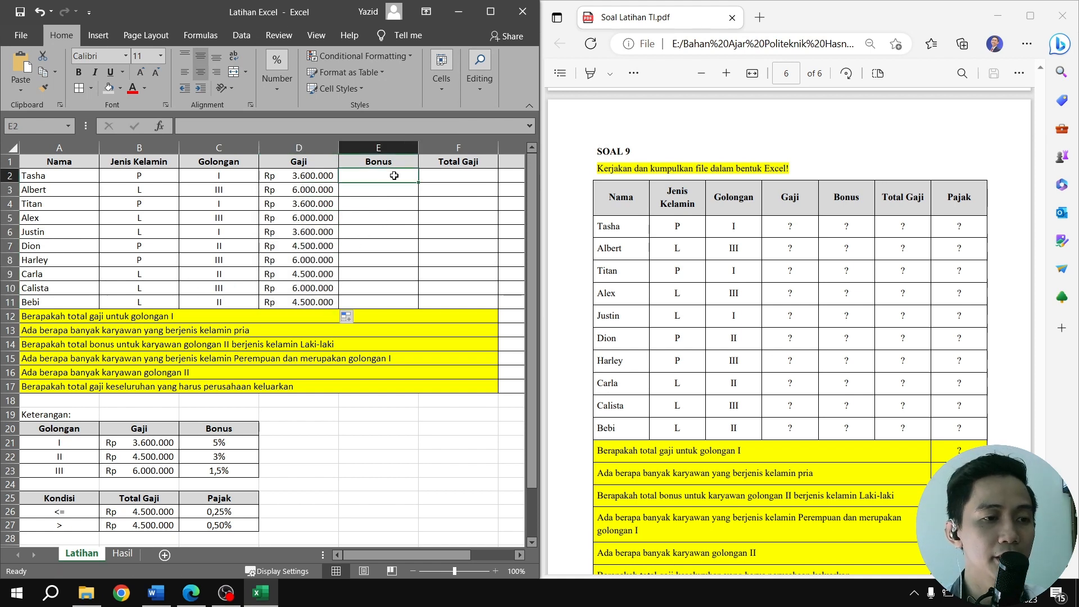
# Copy the nested IF formula for Bonus from E2 of the Hasil sheet into E2 of the Latihan sheet
pyautogui.click(394, 175)
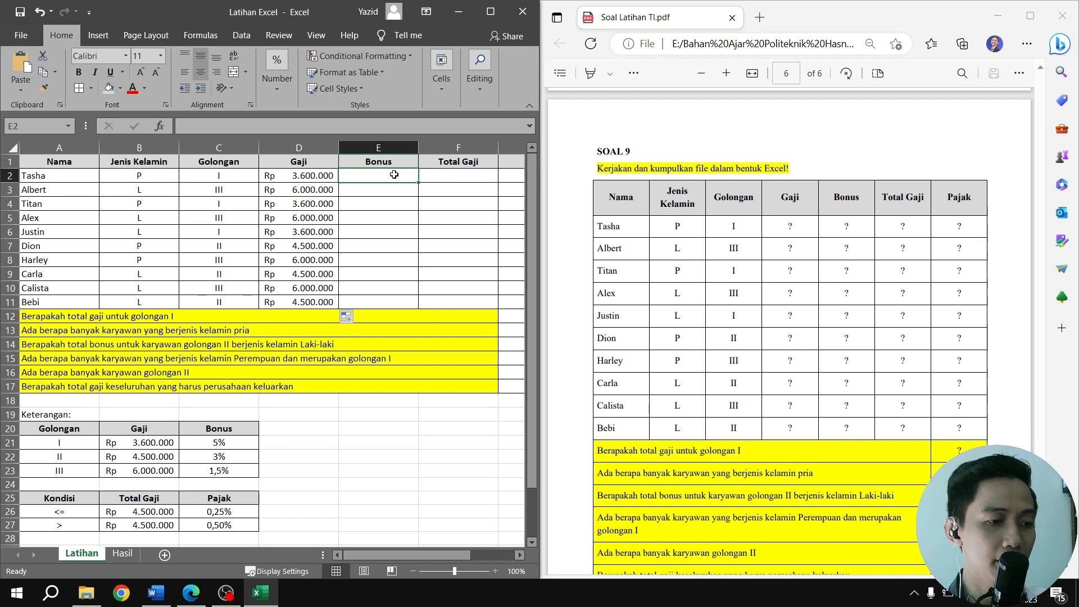
pyautogui.click(123, 553)
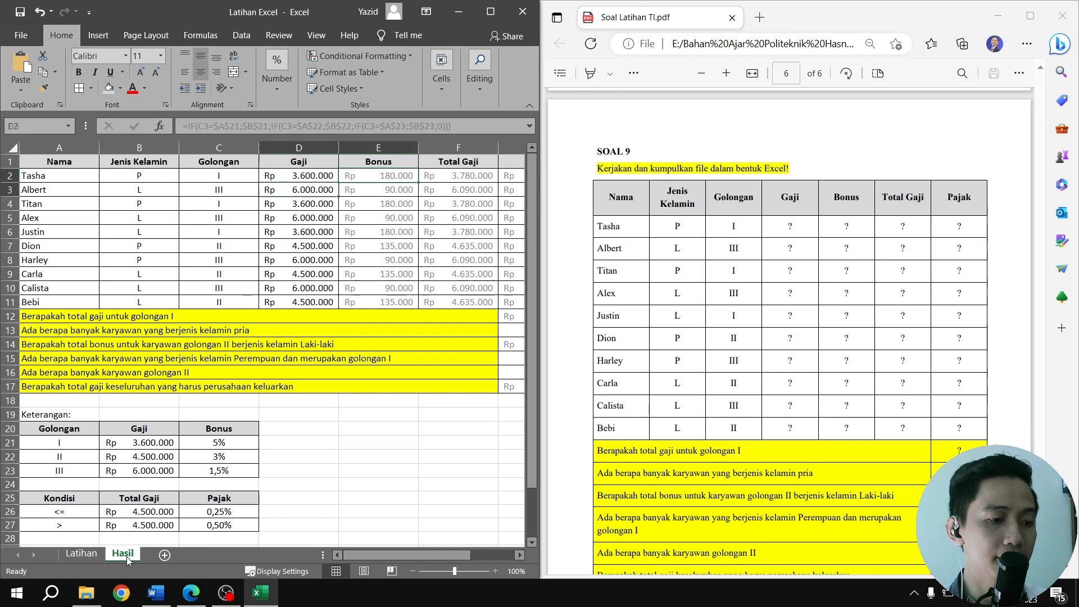
pyautogui.click(380, 172)
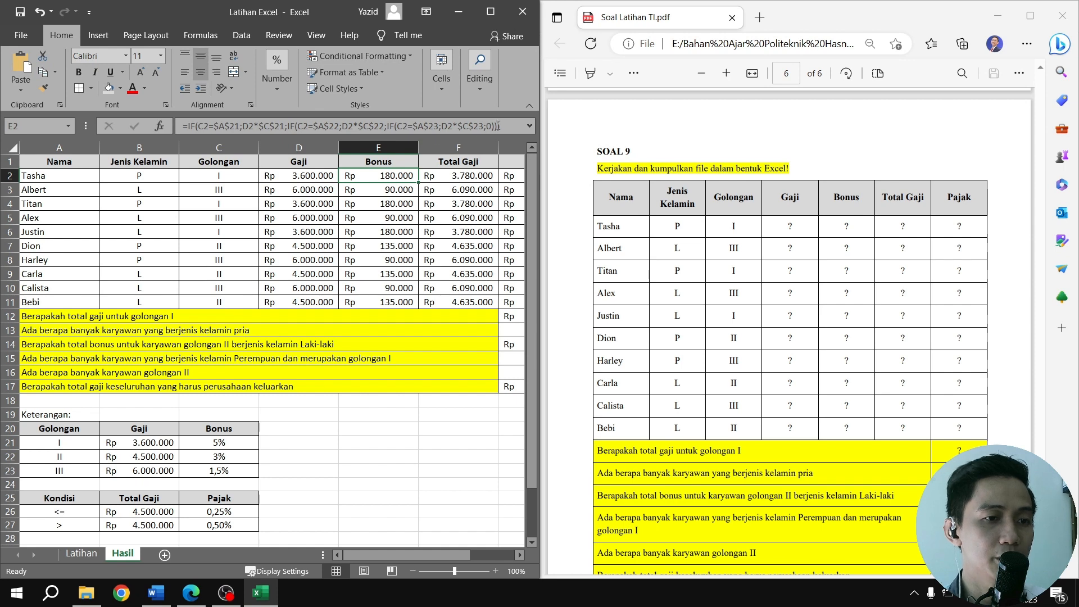
pyautogui.moveTo(510, 124); pyautogui.dragTo(172, 124)
pyautogui.hotkey('ctrl', 'c')
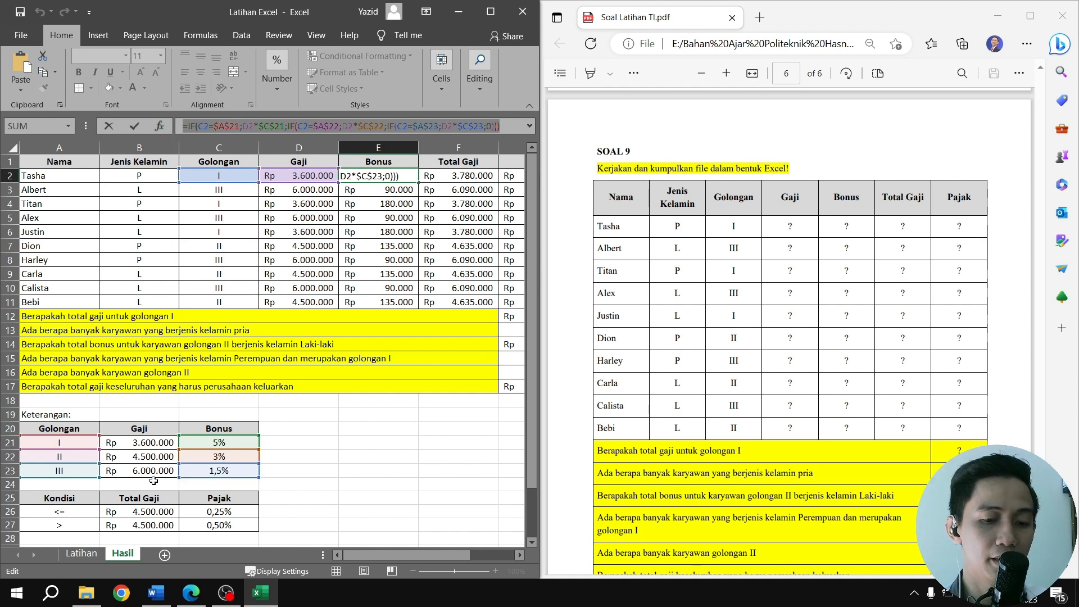
pyautogui.press('Return')
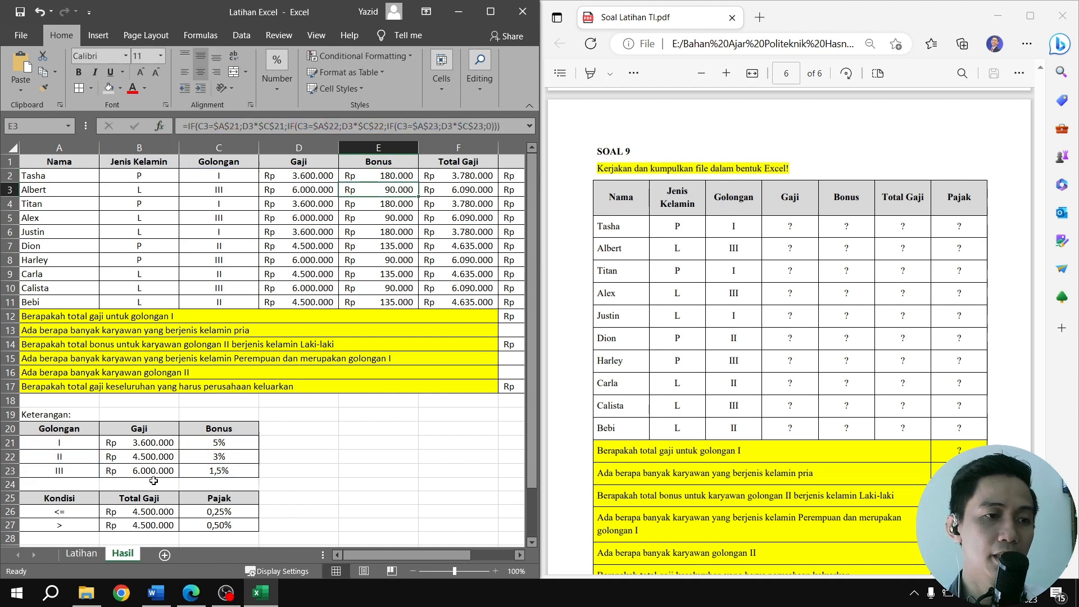
pyautogui.click(90, 555)
pyautogui.click(383, 178)
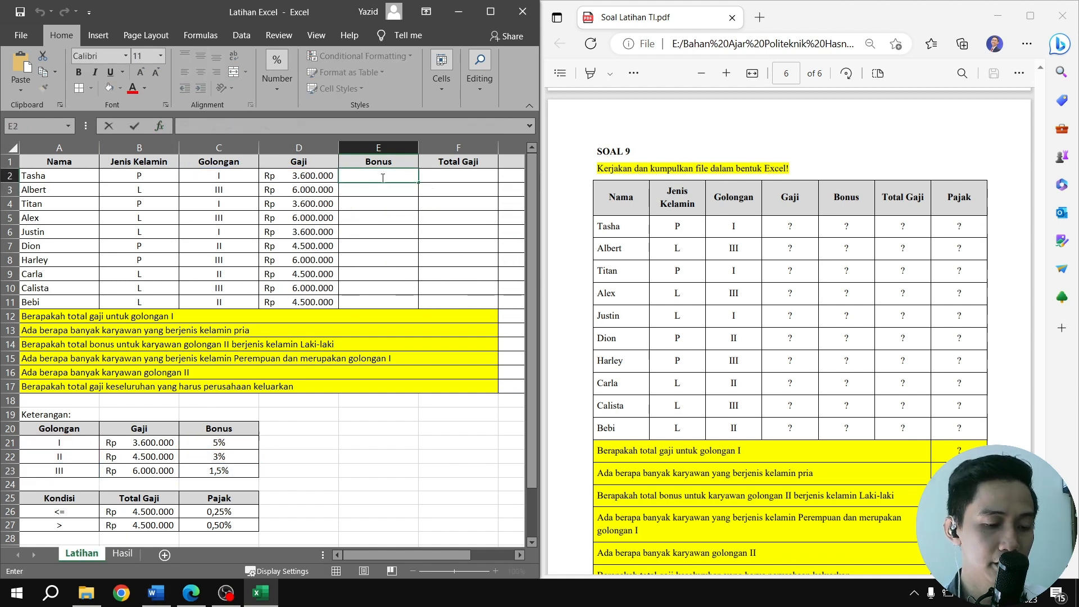
pyautogui.hotkey('ctrl', 'v')
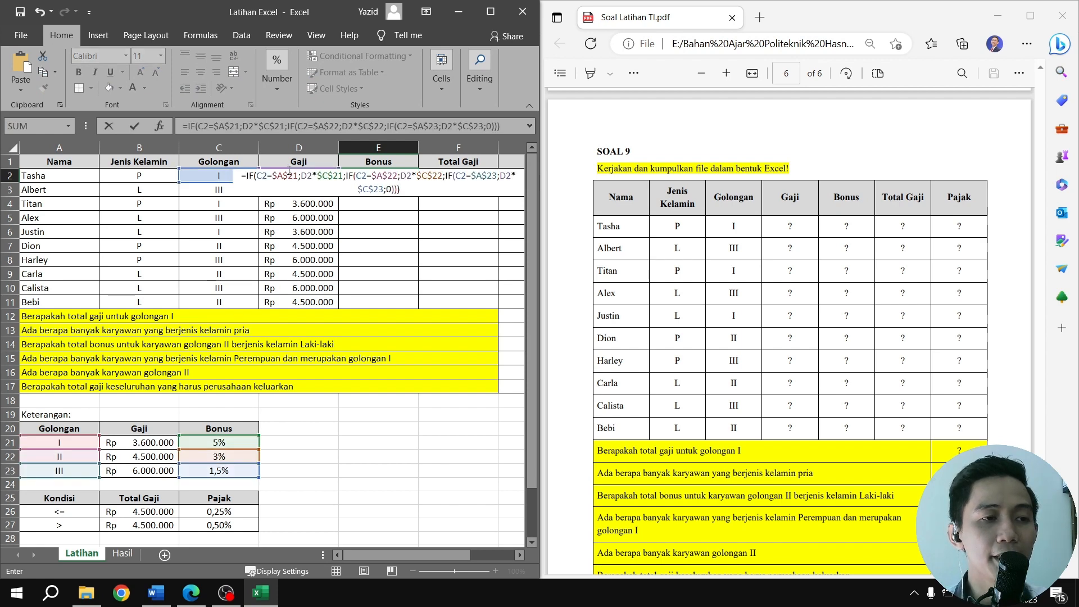
# Examine the first IF's logical test and true value, D2*$C$21, in the E2 Bonus formula
pyautogui.click(250, 175)
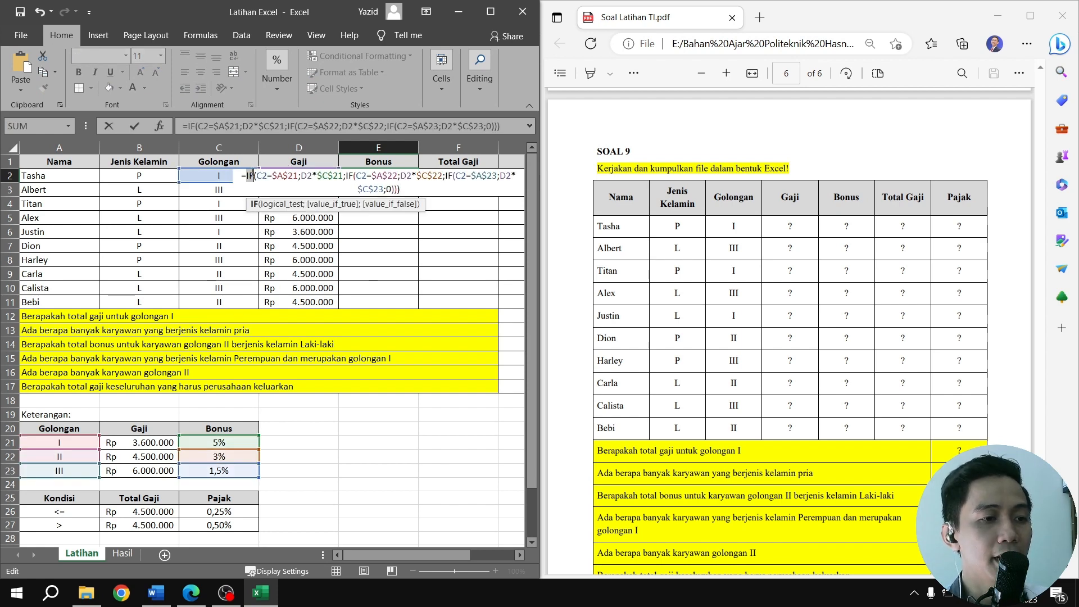
pyautogui.doubleClick(262, 175)
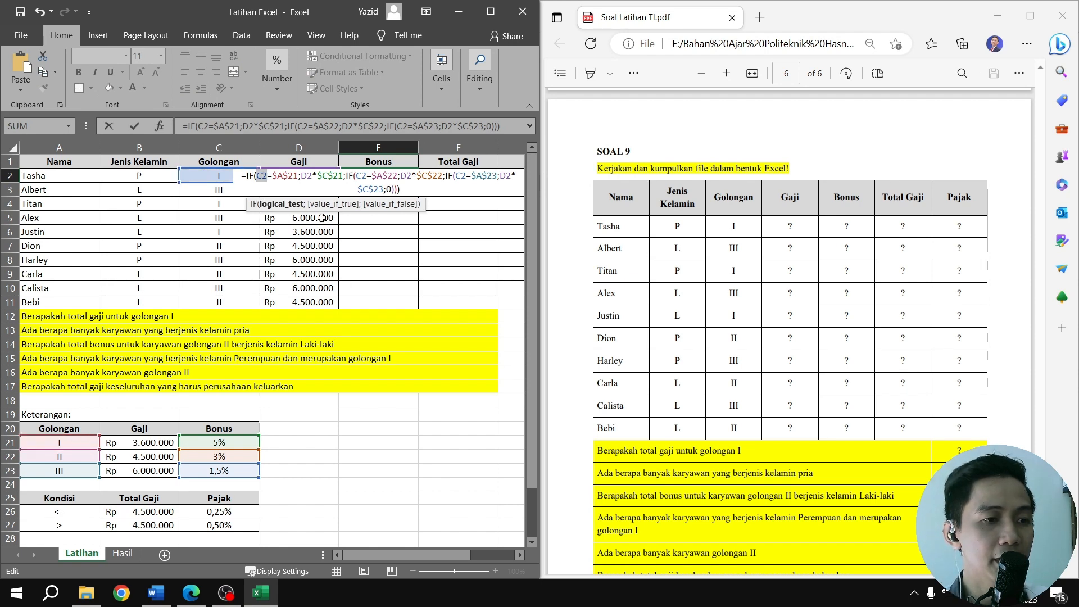
pyautogui.doubleClick(298, 175)
pyautogui.doubleClick(306, 175)
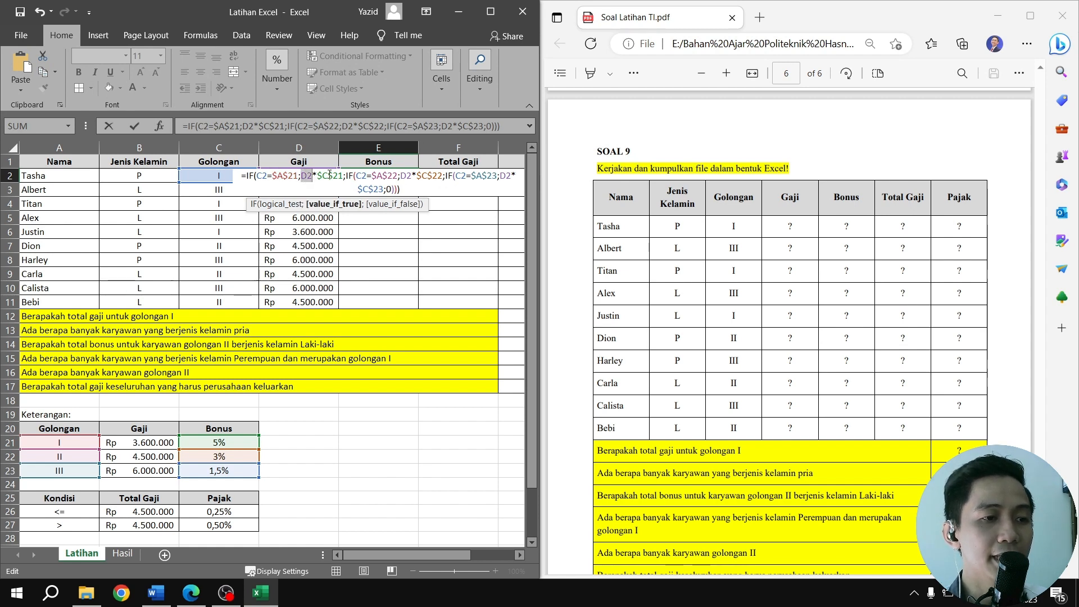
pyautogui.doubleClick(330, 175)
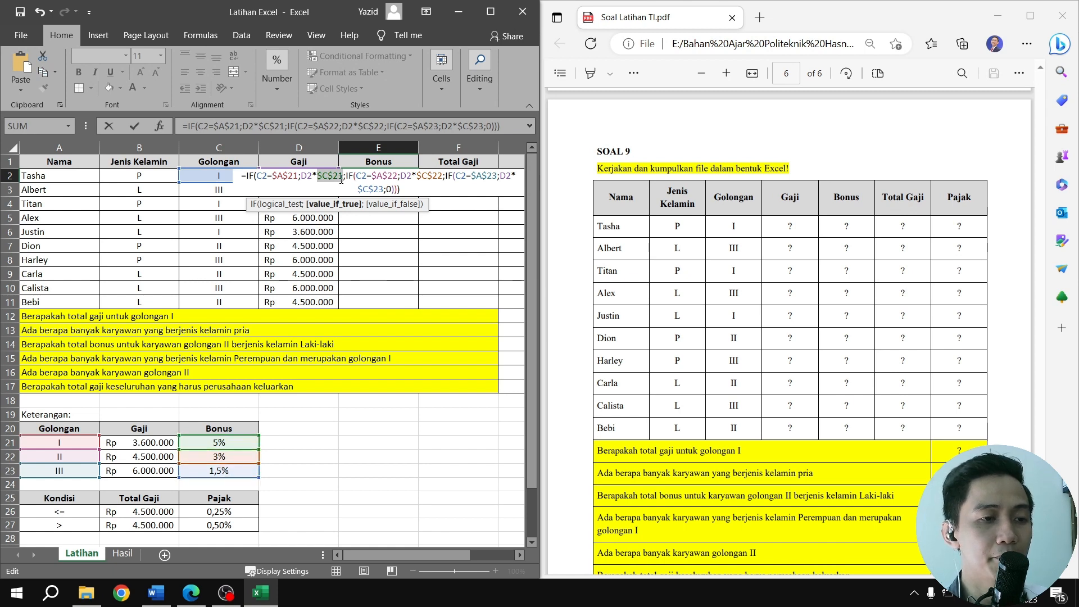
pyautogui.doubleClick(307, 176)
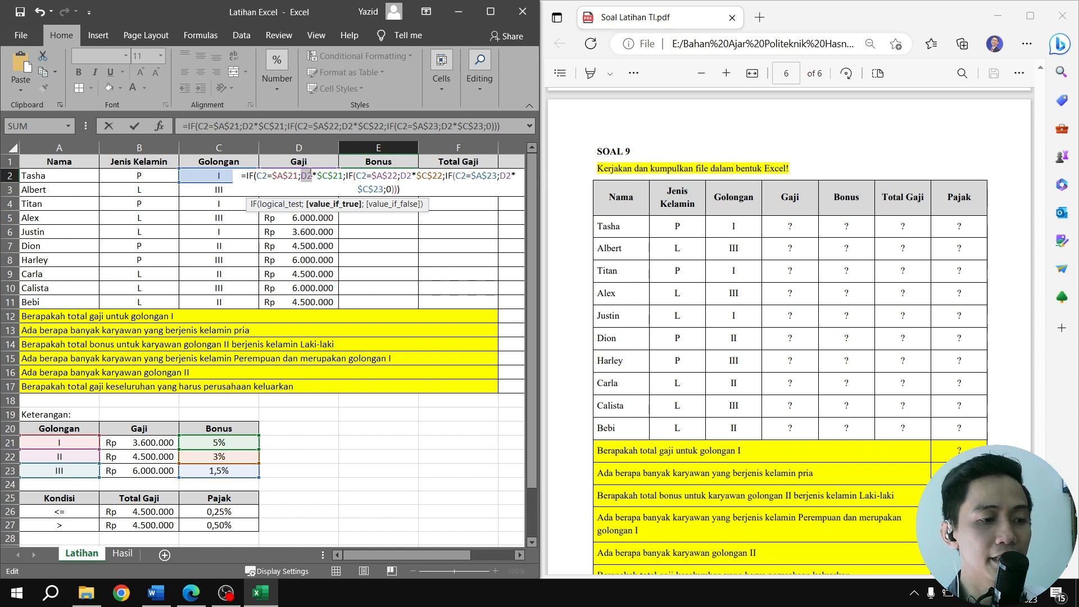
pyautogui.doubleClick(332, 175)
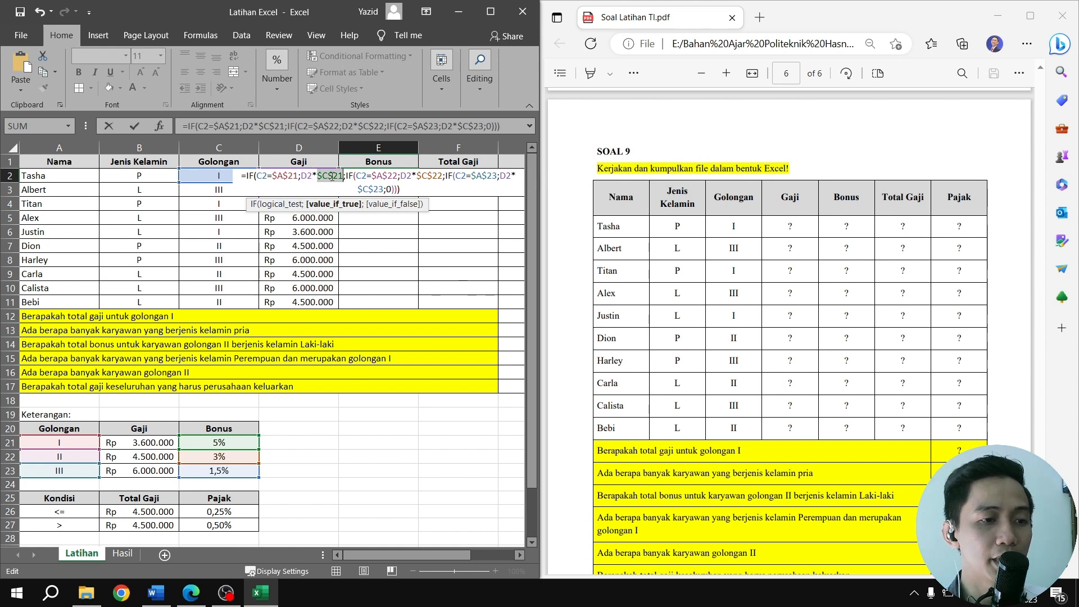
# Examine the arguments of the second and third nested IFs in the E2 Bonus formula, including the final false value
pyautogui.doubleClick(361, 176)
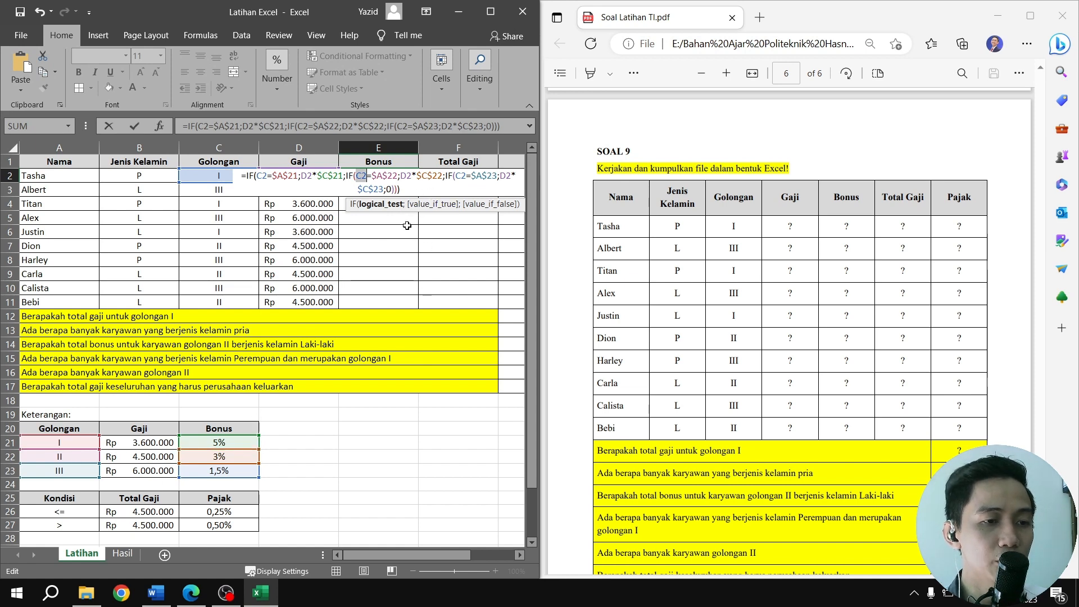
pyautogui.doubleClick(405, 176)
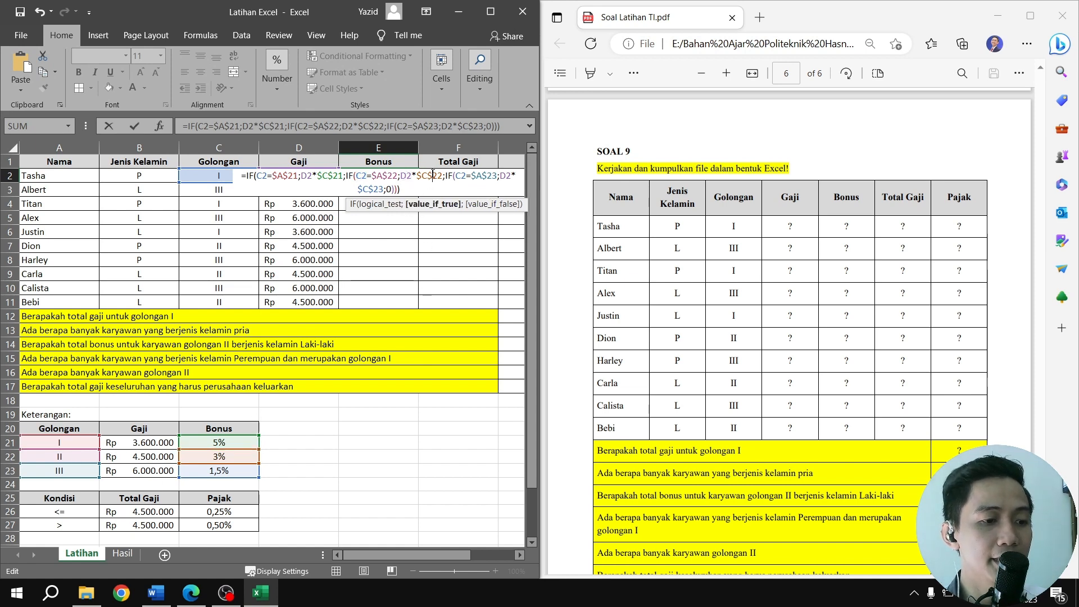
pyautogui.doubleClick(432, 175)
pyautogui.doubleClick(452, 176)
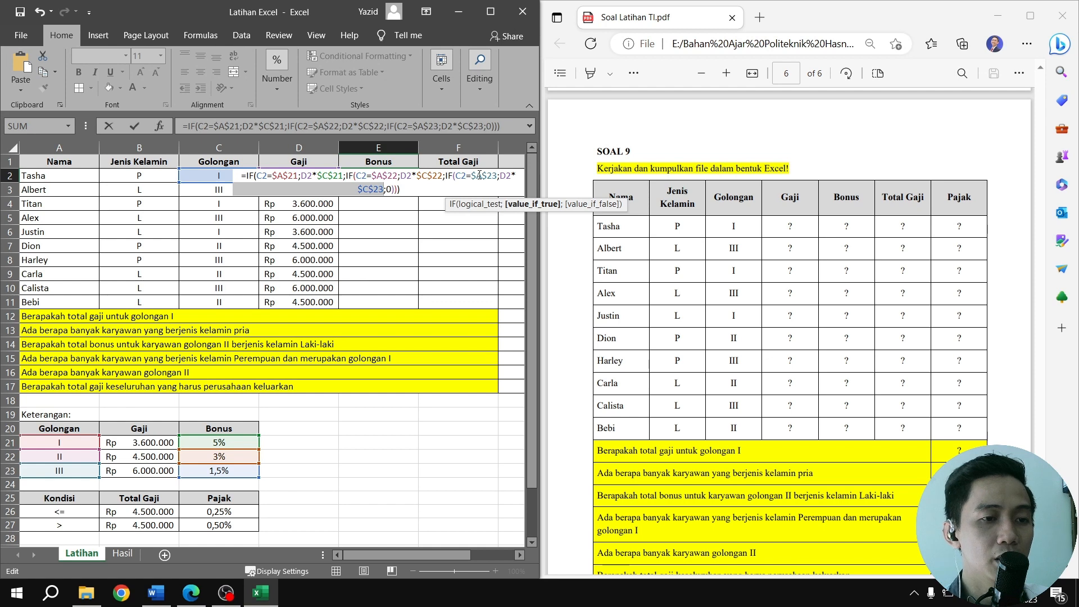
pyautogui.doubleClick(484, 176)
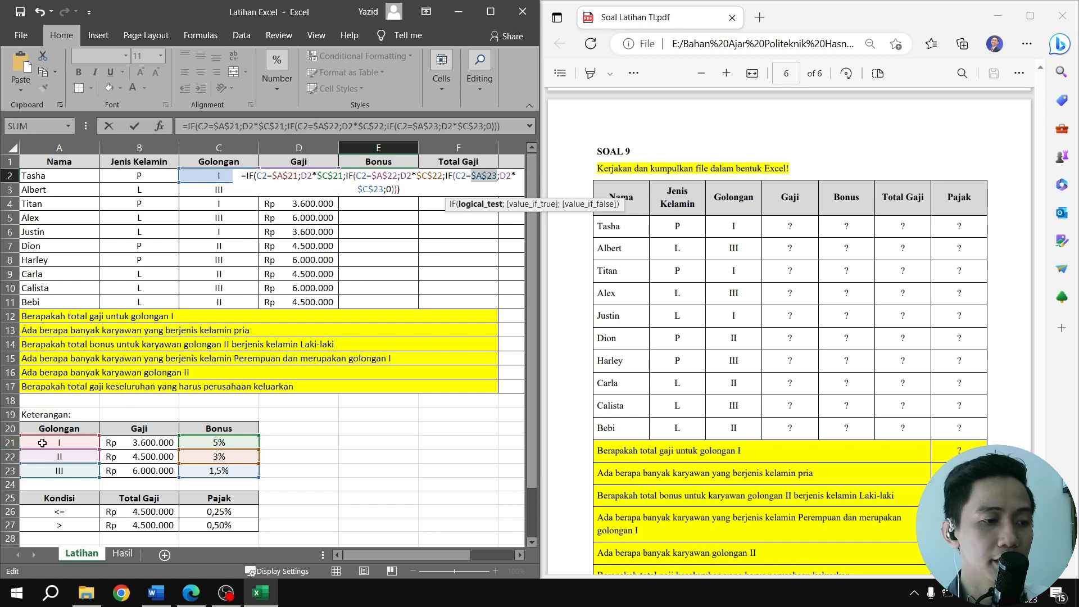
pyautogui.doubleClick(505, 176)
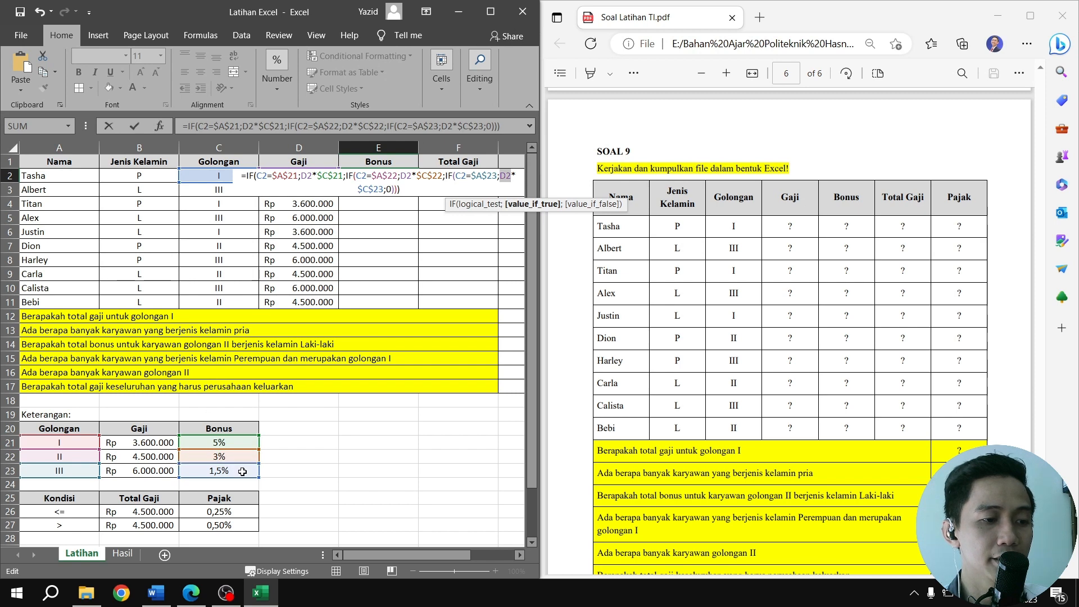
pyautogui.doubleClick(389, 189)
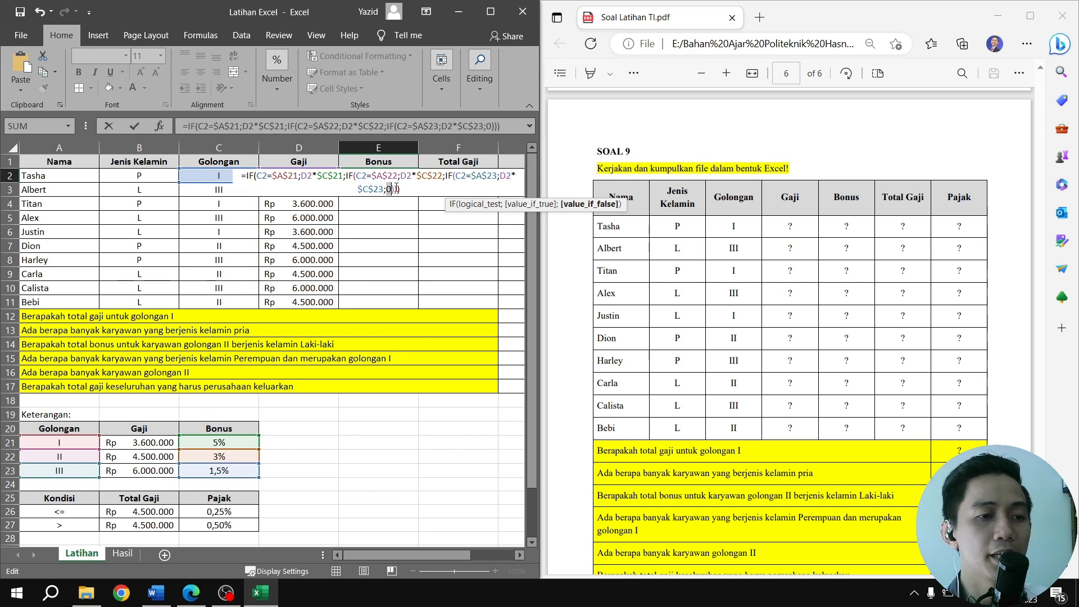
# Commit the Bonus formula in E2 and fill it down the column to E11
pyautogui.click(411, 193)
pyautogui.hotkey('ctrl', 'Return')
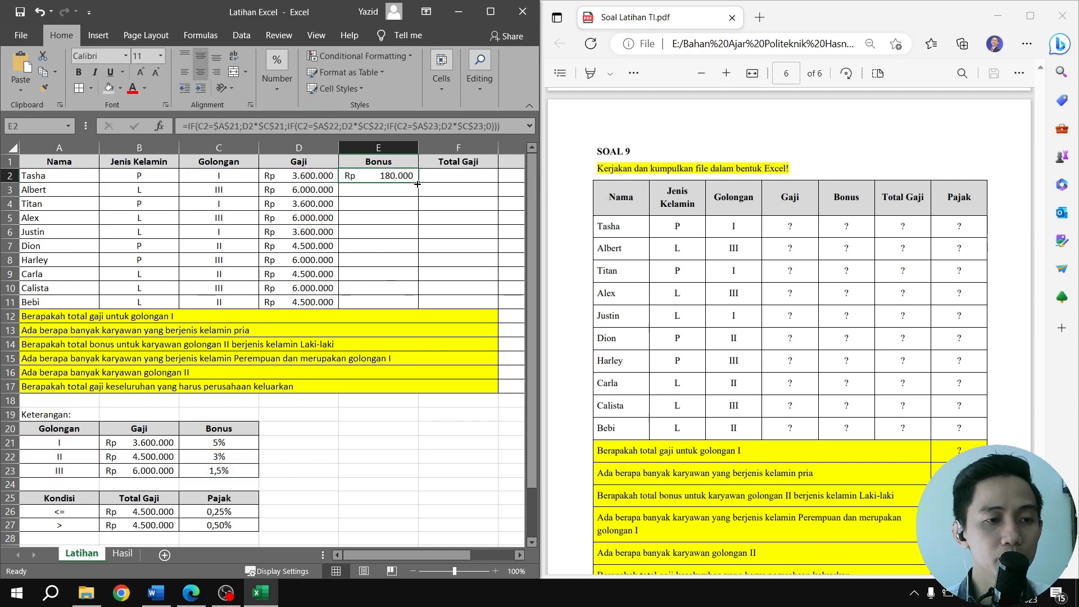
pyautogui.moveTo(417, 184); pyautogui.dragTo(412, 306)
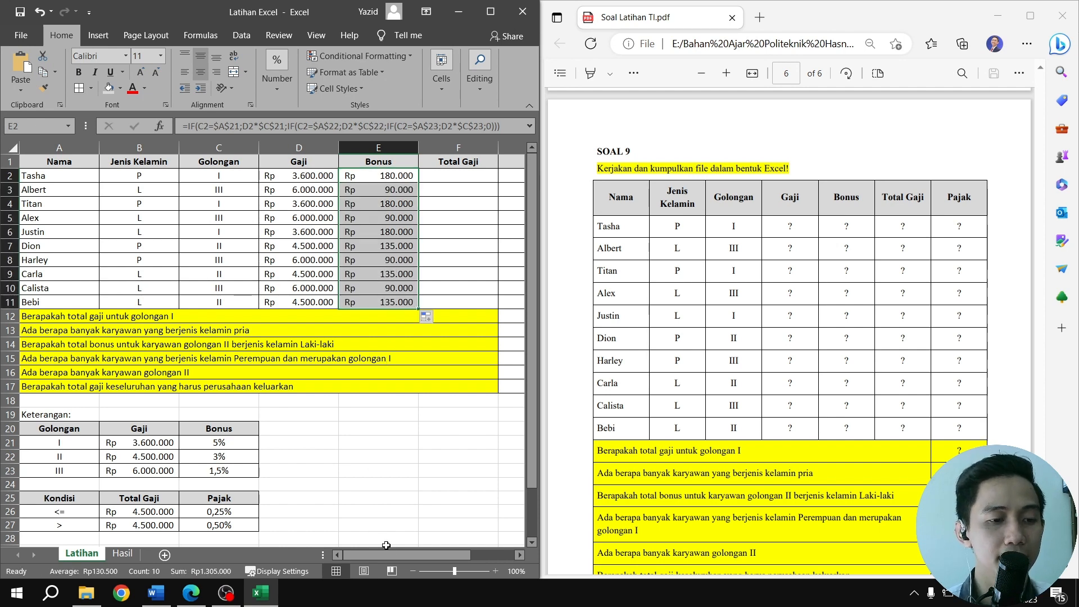
# Calculate Total Gaji in F2 with =SUM(D2:E2) and fill the formula down to F11
pyautogui.moveTo(390, 551)
pyautogui.mouseDown()
pyautogui.moveTo(400, 552)
pyautogui.moveTo(390, 552)
pyautogui.mouseUp()
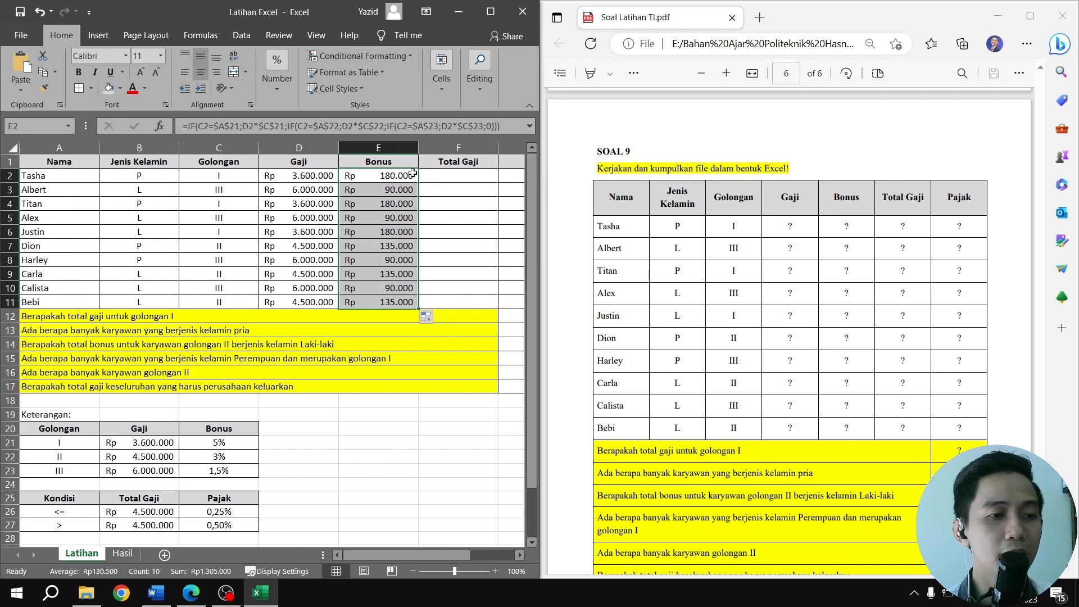
pyautogui.click(442, 174)
pyautogui.write('=')
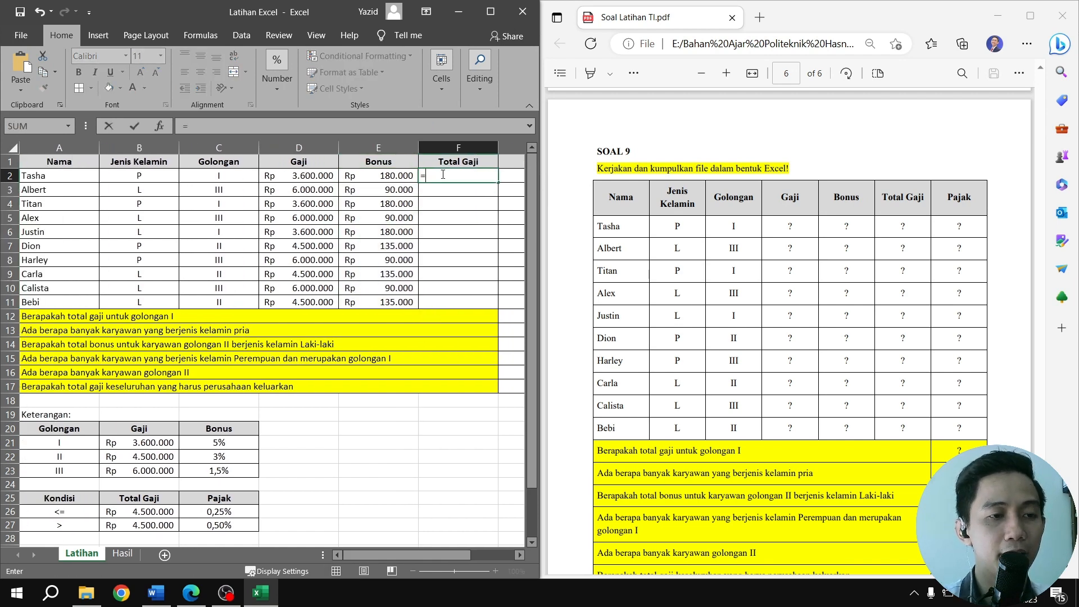
pyautogui.write('SUM')
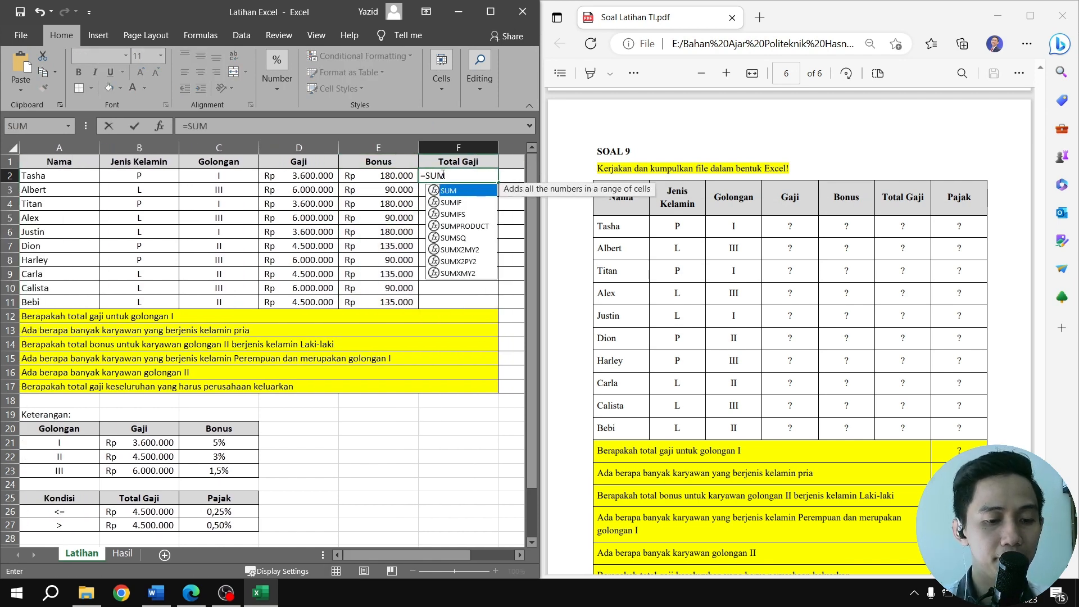
pyautogui.write('(')
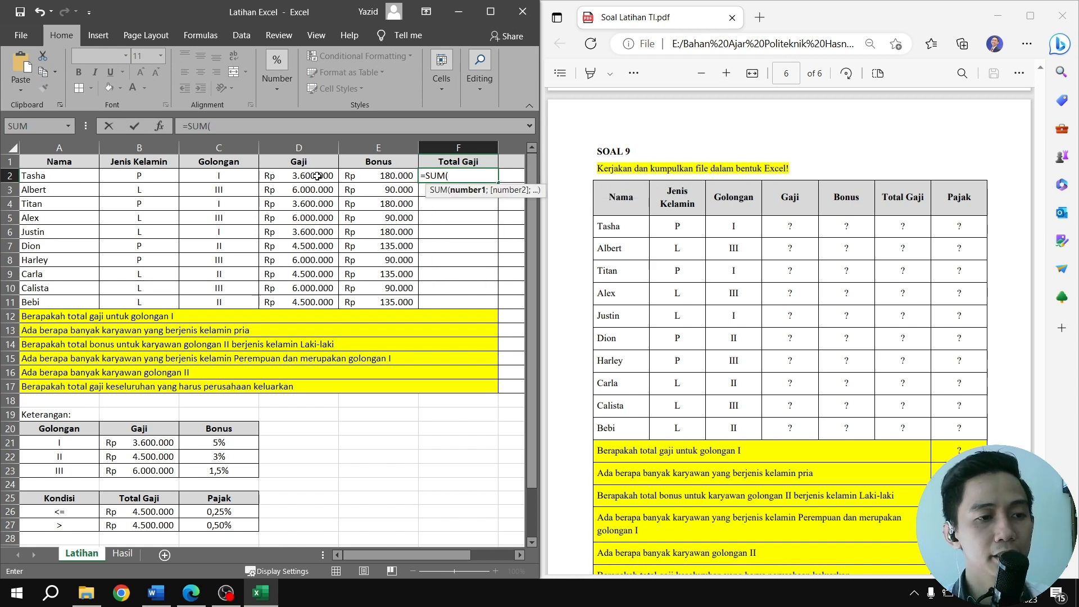
pyautogui.moveTo(317, 175); pyautogui.dragTo(352, 175)
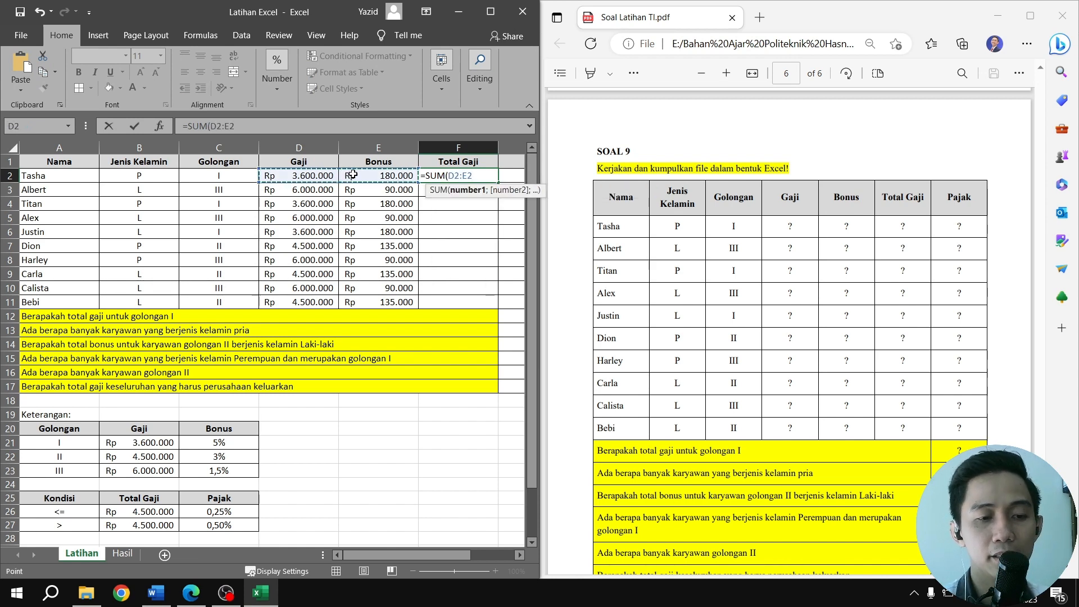
pyautogui.press('Return')
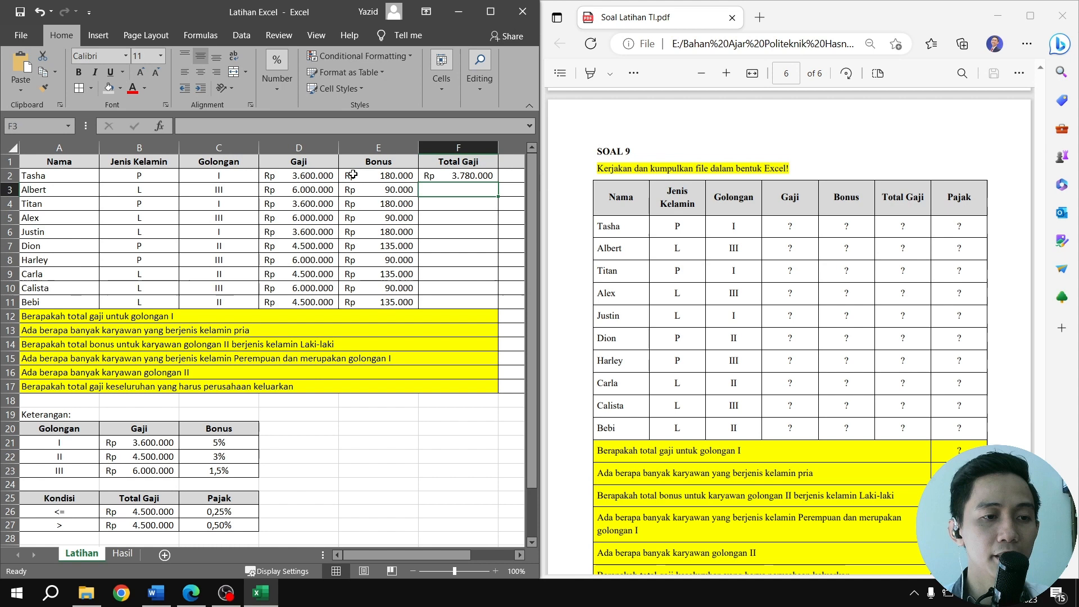
pyautogui.click(472, 176)
pyautogui.moveTo(497, 182); pyautogui.dragTo(497, 309)
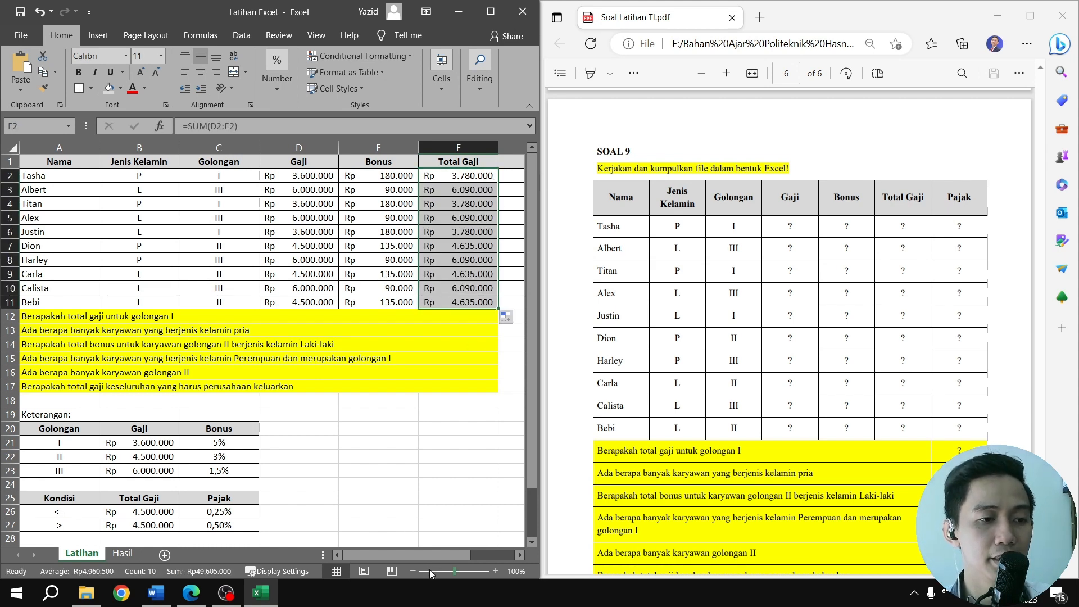
# Copy the Pajak formula =IF(F2<=$B$26;F2*$C$26;F2*$C$27) from G2 of the Hasil sheet into G2 of the Latihan sheet
pyautogui.moveTo(431, 558)
pyautogui.mouseDown()
pyautogui.moveTo(476, 556)
pyautogui.moveTo(411, 552)
pyautogui.moveTo(449, 548)
pyautogui.mouseUp()
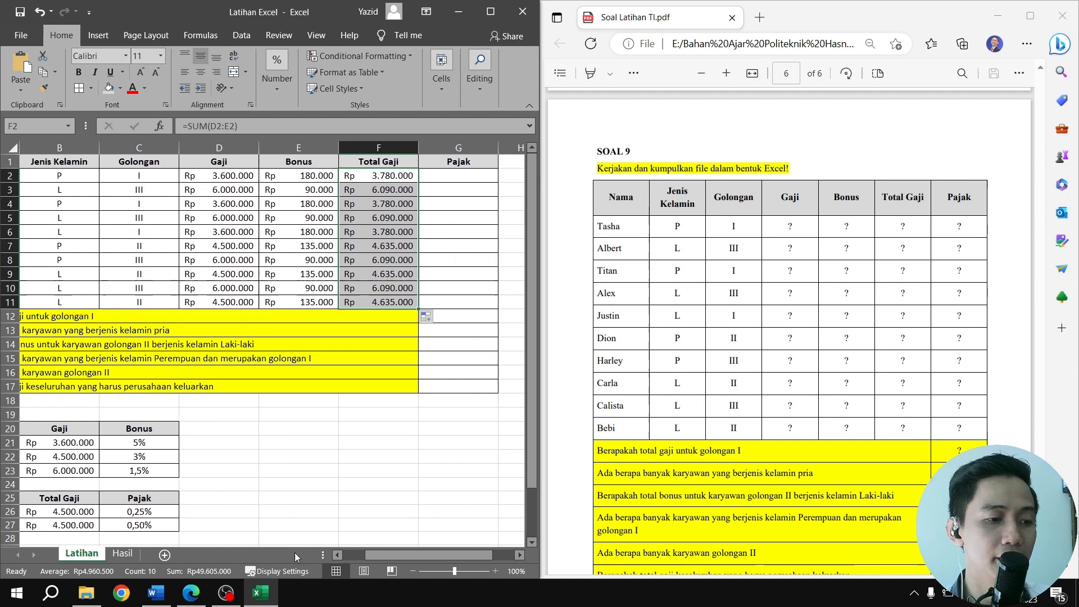
pyautogui.click(123, 553)
pyautogui.moveTo(419, 555); pyautogui.dragTo(485, 551)
pyautogui.click(381, 176)
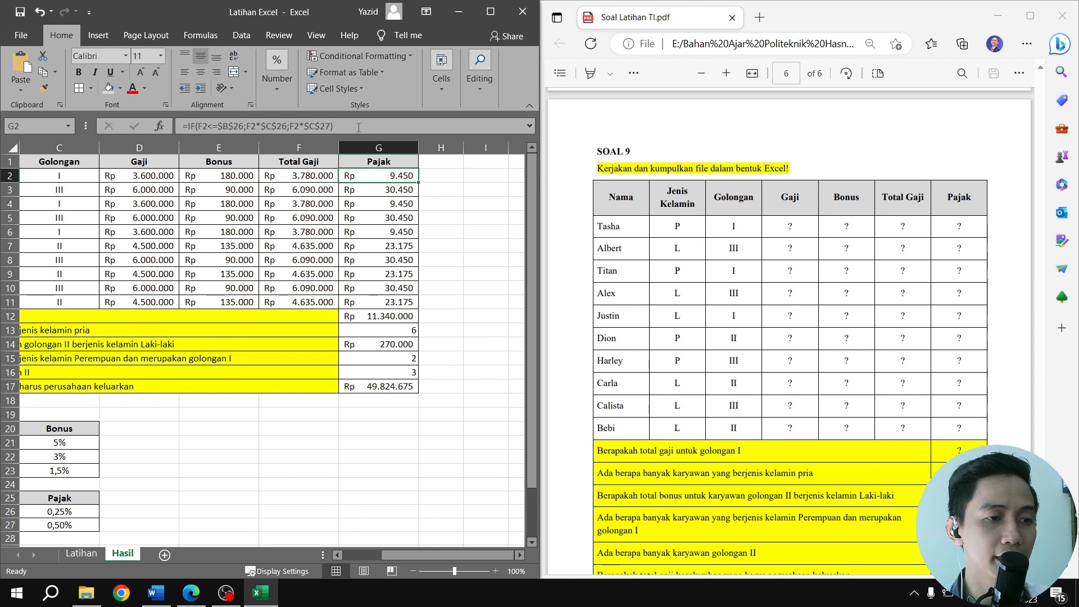
pyautogui.moveTo(360, 128); pyautogui.dragTo(178, 120)
pyautogui.hotkey('ctrl', 'c')
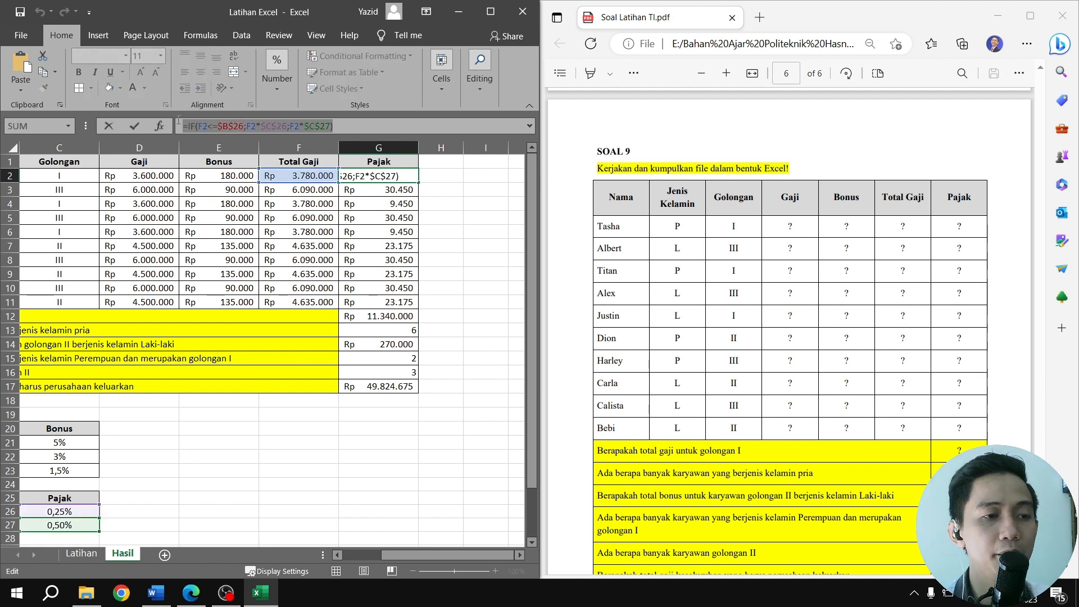
pyautogui.press('Return')
pyautogui.click(98, 557)
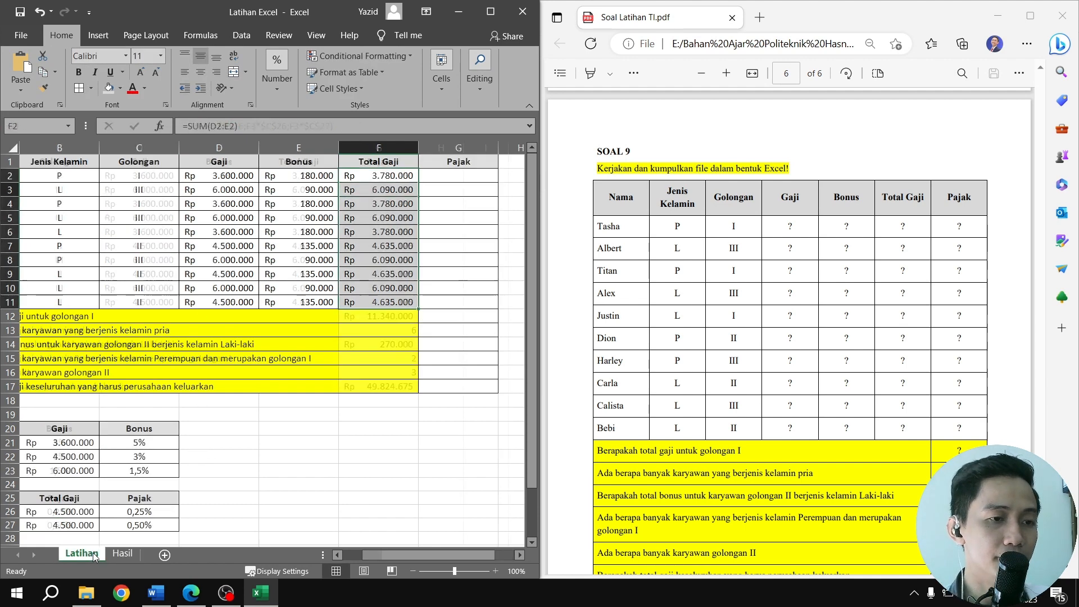
pyautogui.doubleClick(461, 178)
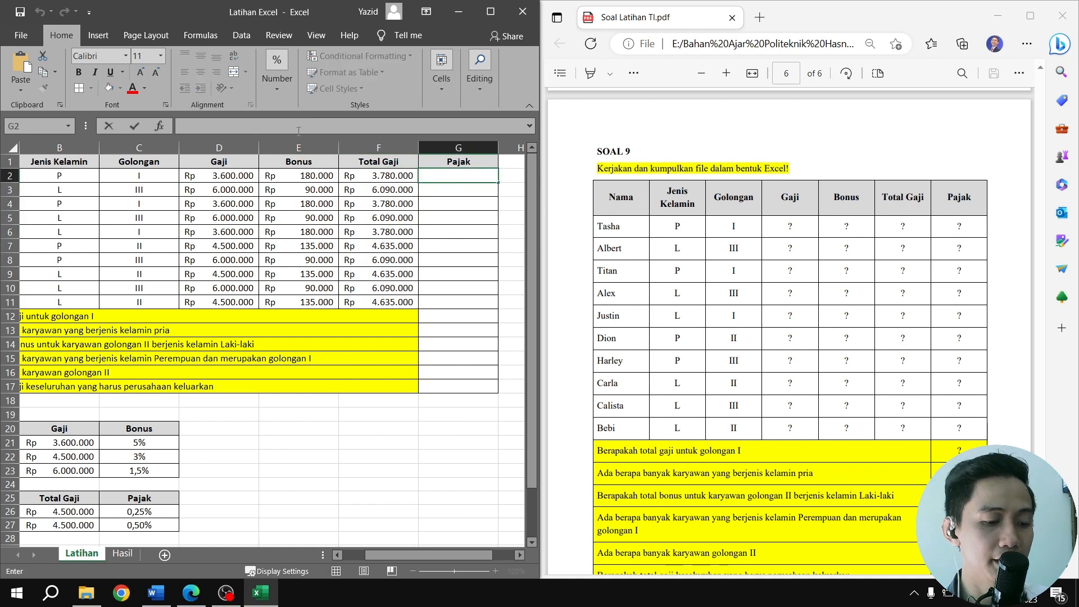
pyautogui.hotkey('ctrl', 'v')
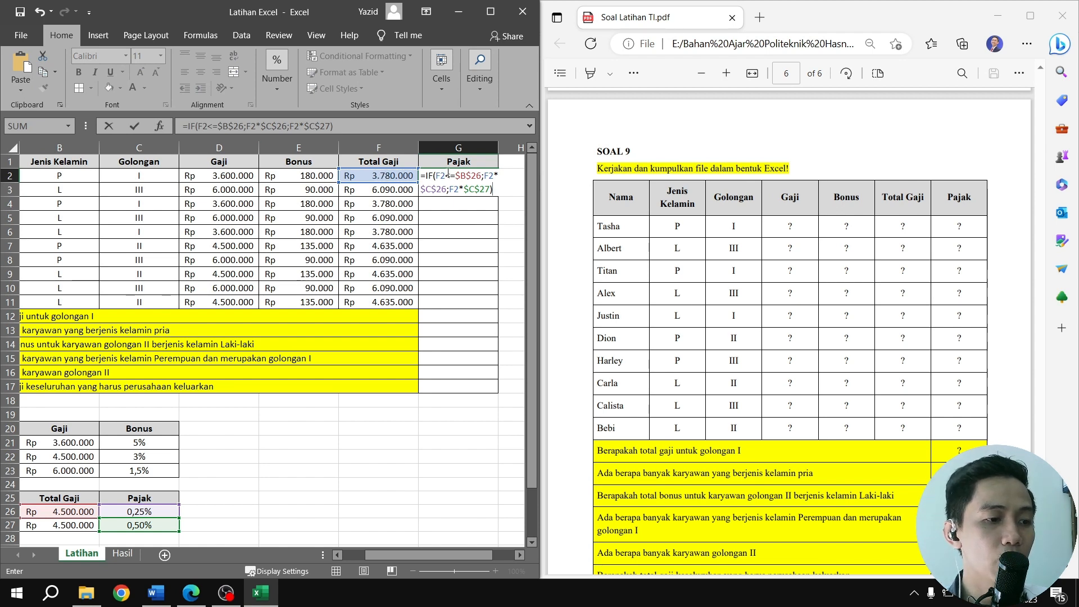
pyautogui.moveTo(448, 554); pyautogui.dragTo(413, 554)
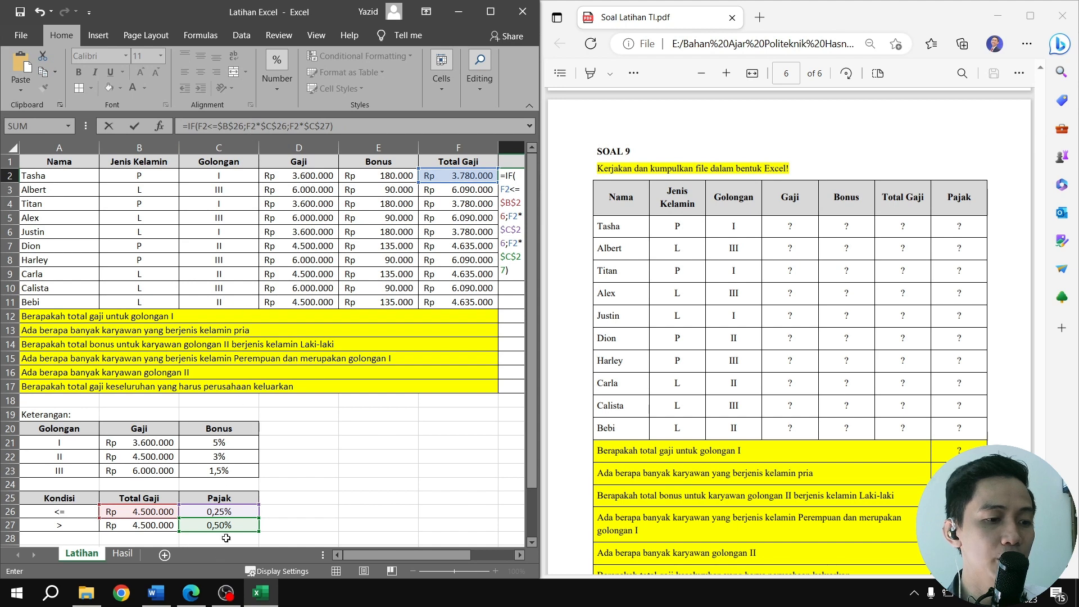
pyautogui.click(238, 508)
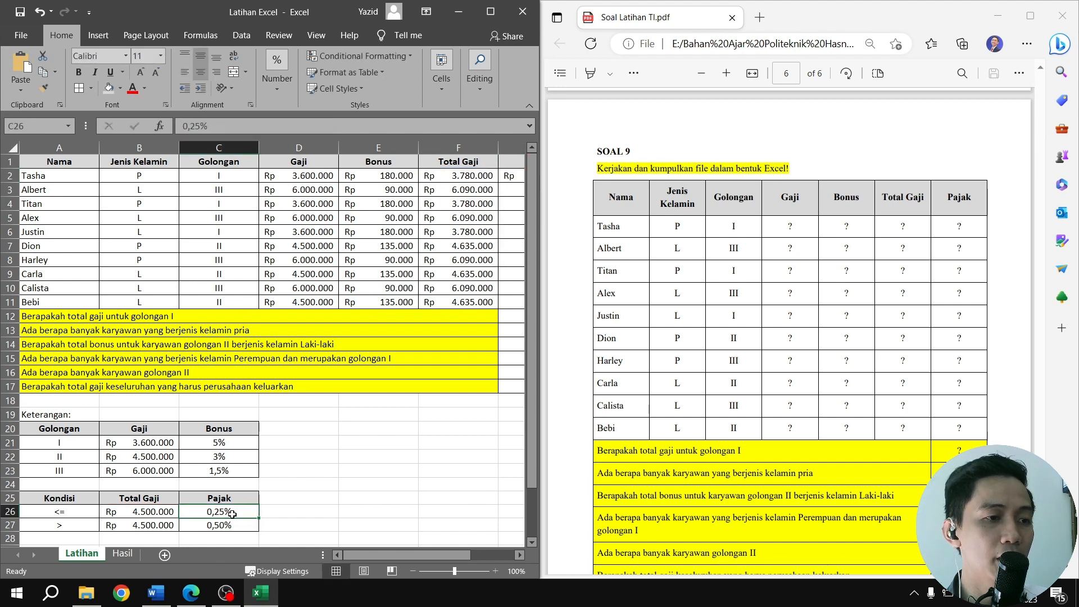
# Examine the false value F2*$C$27 in the G2 Pajak formula against the Pajak rate table
pyautogui.moveTo(366, 554); pyautogui.dragTo(405, 554)
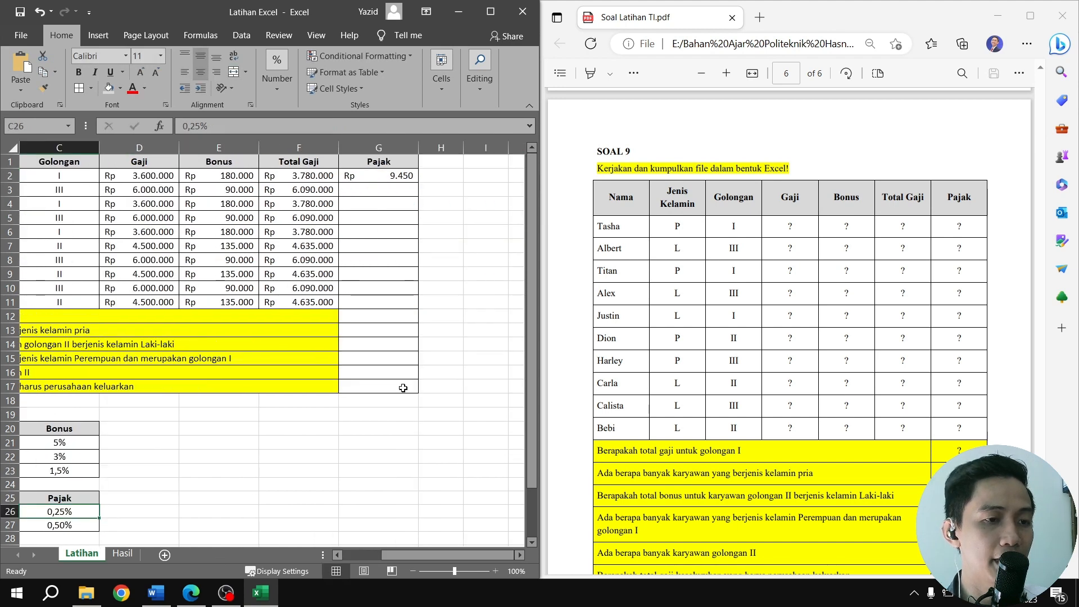
pyautogui.click(372, 177)
pyautogui.click(336, 127)
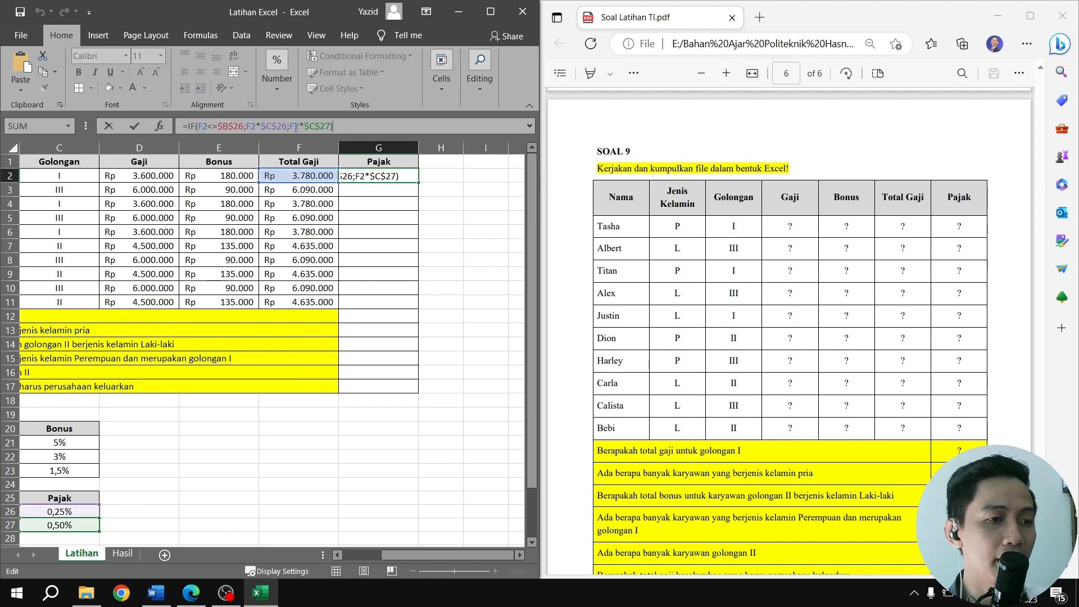
pyautogui.doubleClick(295, 126)
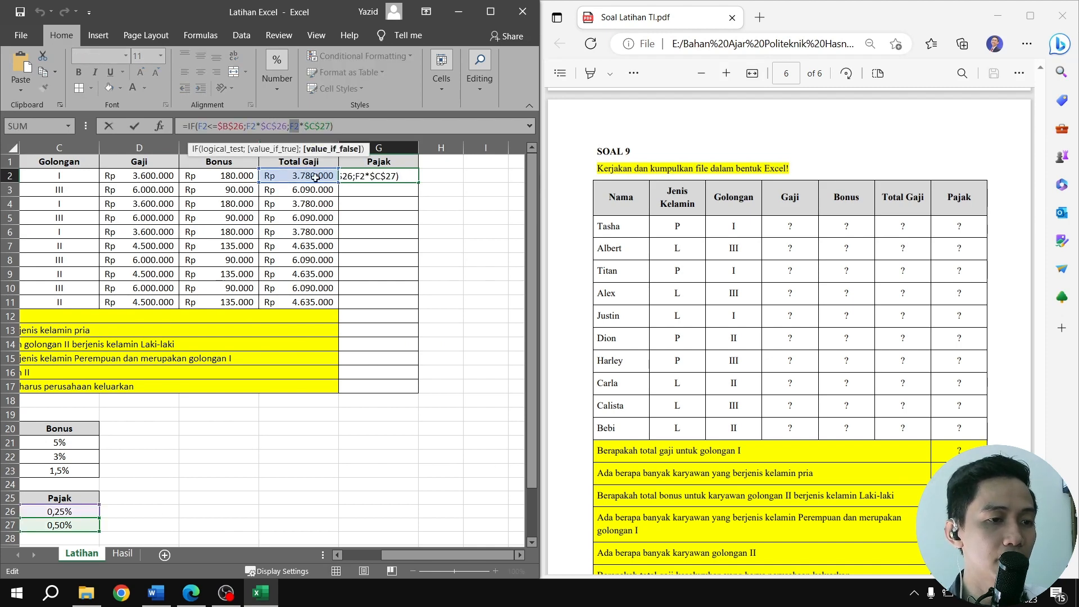
pyautogui.moveTo(427, 555); pyautogui.dragTo(390, 554)
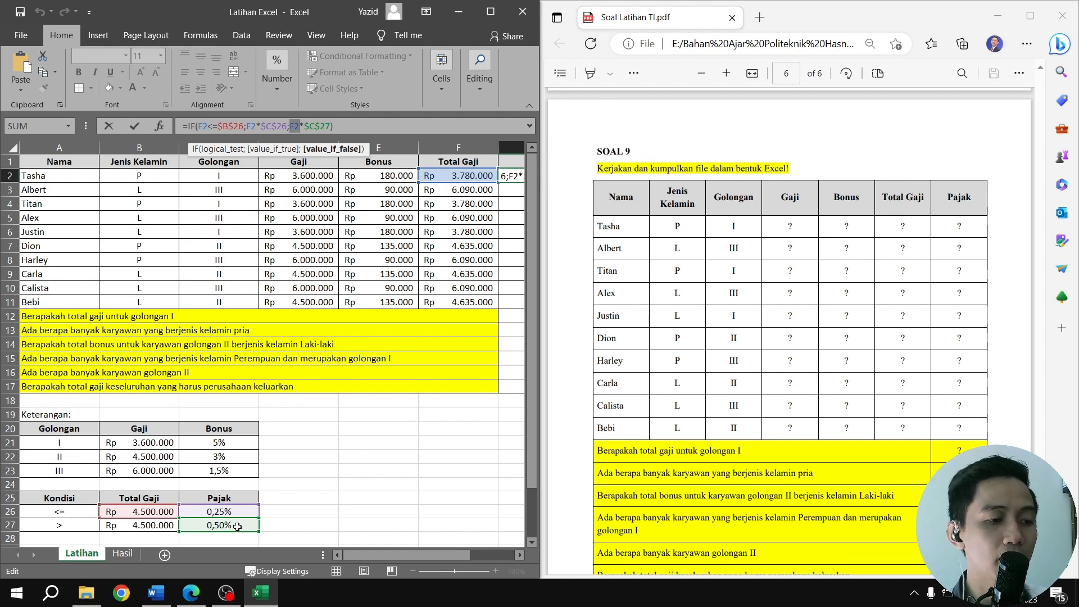
pyautogui.moveTo(394, 554); pyautogui.dragTo(433, 555)
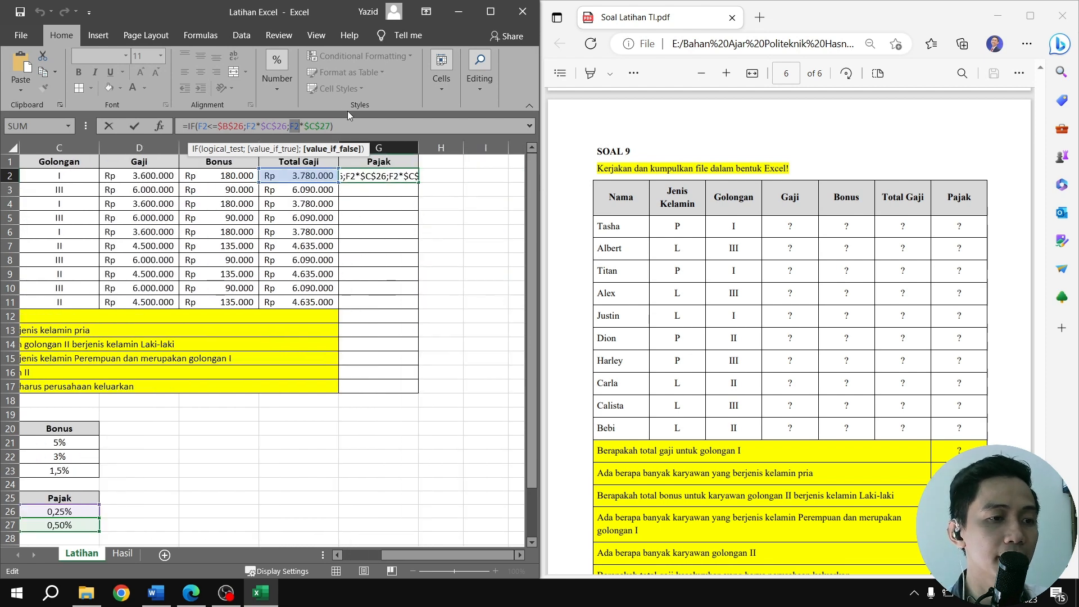
pyautogui.press('Return')
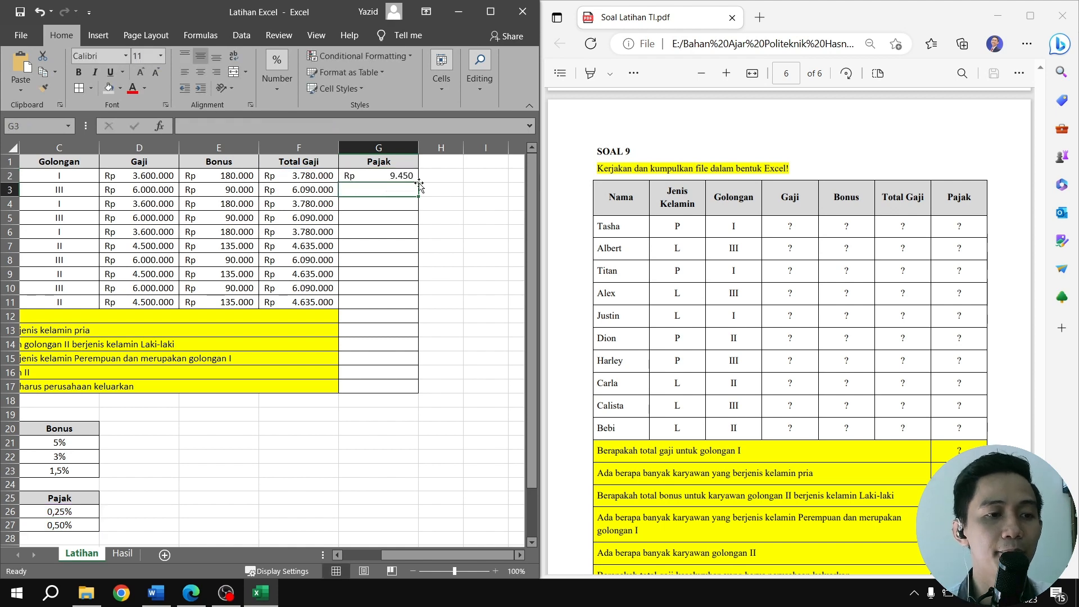
# Fill the Pajak formula from G2 down the column to G11
pyautogui.click(402, 176)
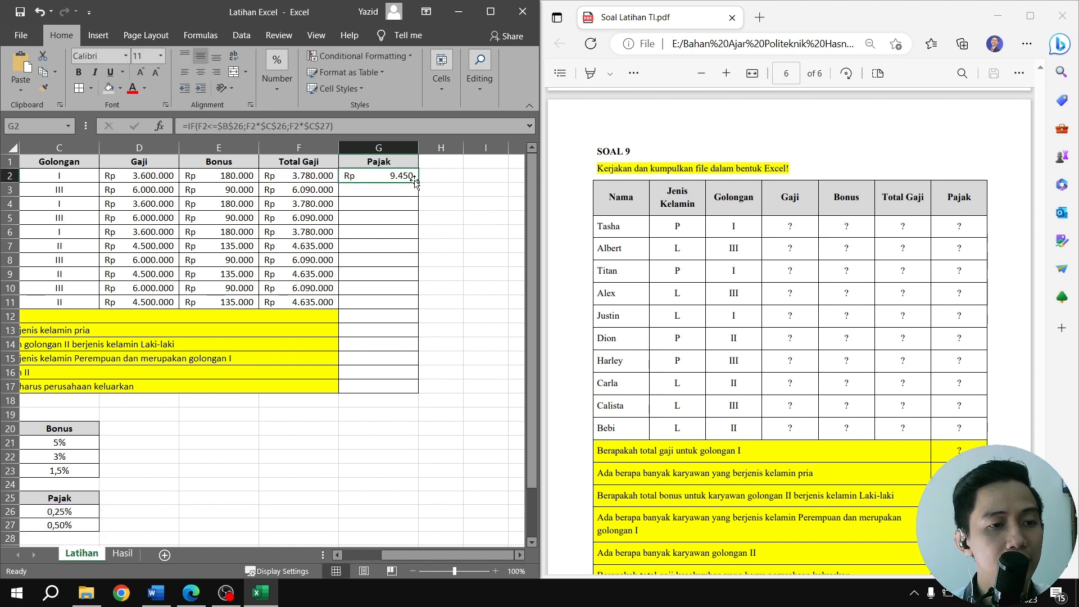
pyautogui.moveTo(418, 182); pyautogui.dragTo(413, 302)
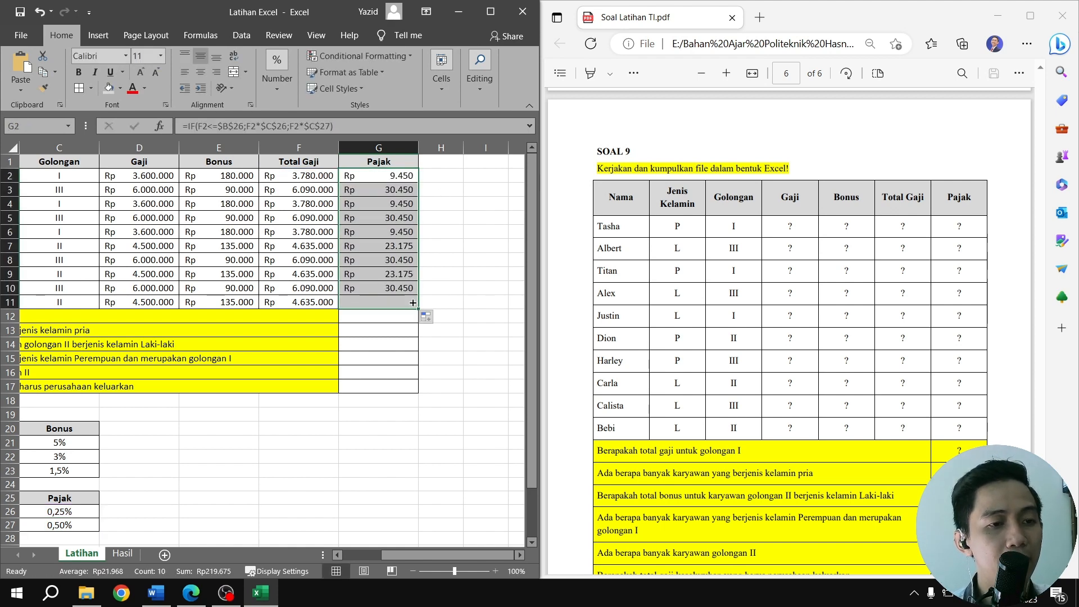
pyautogui.click(406, 177)
# Copy the golongan I total salary formula =SUMIF(C2:C11;"I";F2:F11) from G12 of the Hasil sheet into G12 of the Latihan sheet
pyautogui.moveTo(459, 557); pyautogui.dragTo(401, 548)
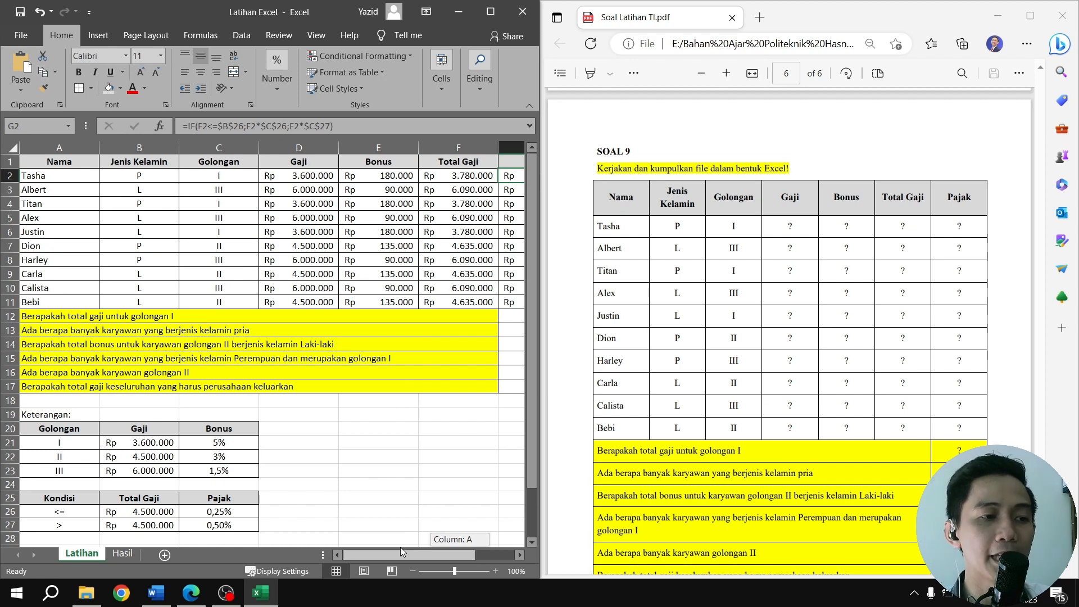
pyautogui.moveTo(401, 547); pyautogui.dragTo(400, 549)
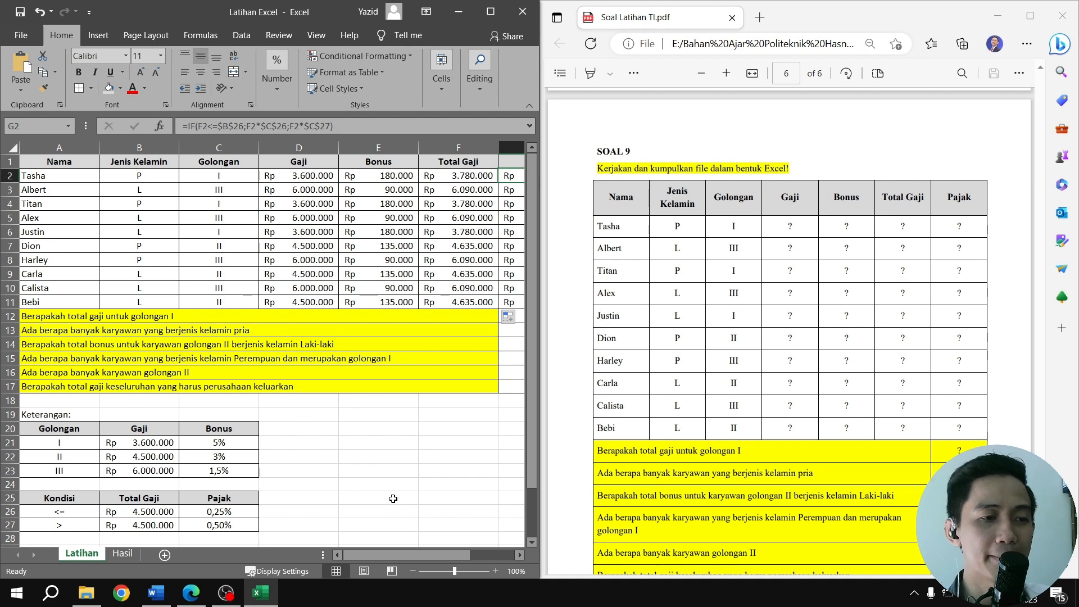
pyautogui.click(123, 555)
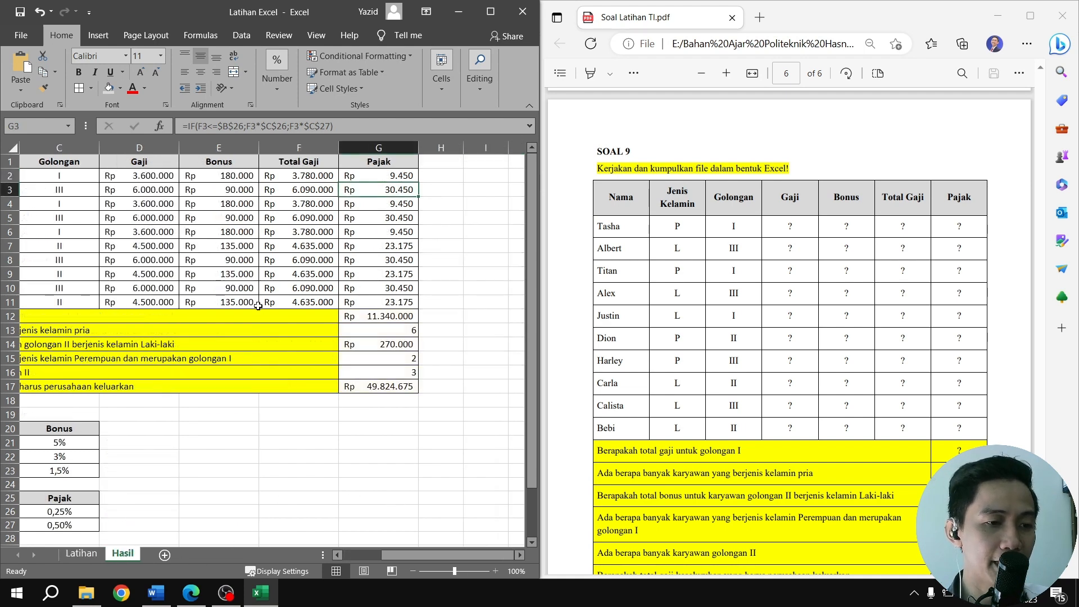
pyautogui.click(383, 316)
pyautogui.moveTo(308, 126); pyautogui.dragTo(171, 126)
pyautogui.hotkey('ctrl', 'c')
pyautogui.press('Escape')
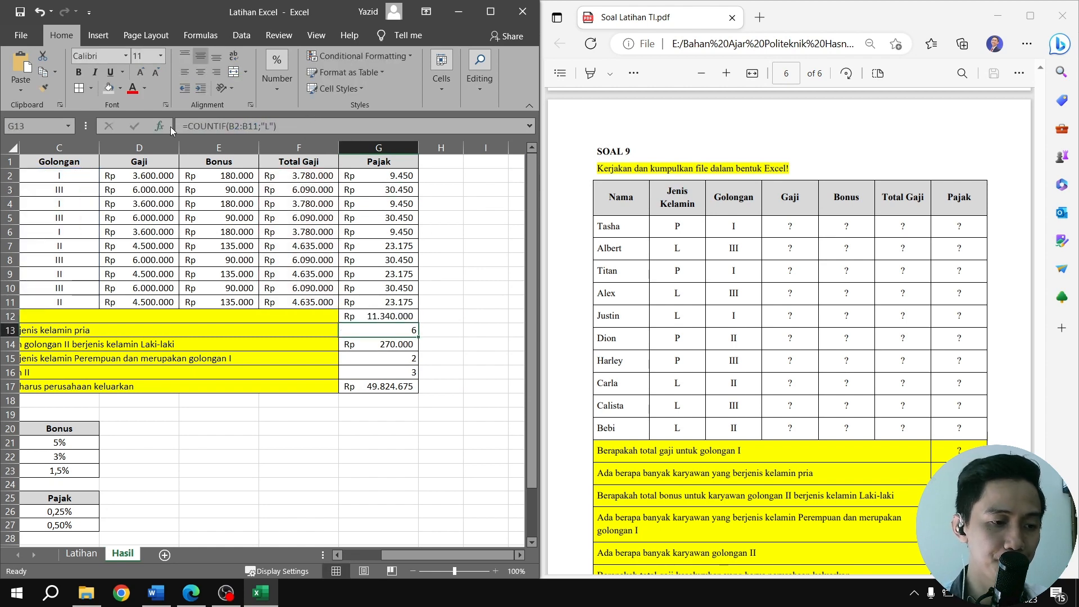
pyautogui.click(82, 554)
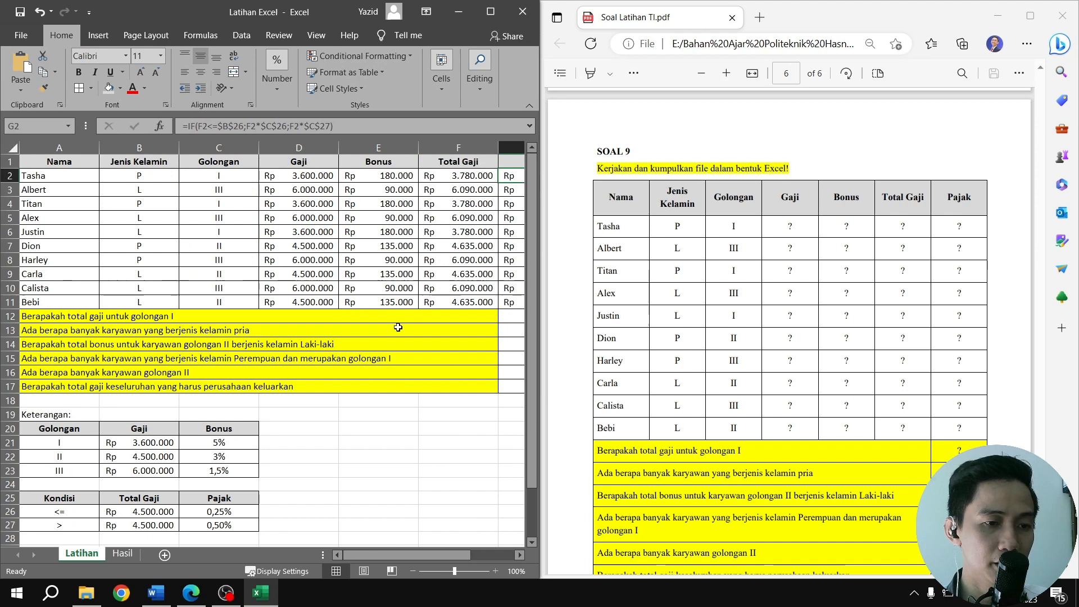
pyautogui.click(515, 319)
pyautogui.doubleClick(515, 319)
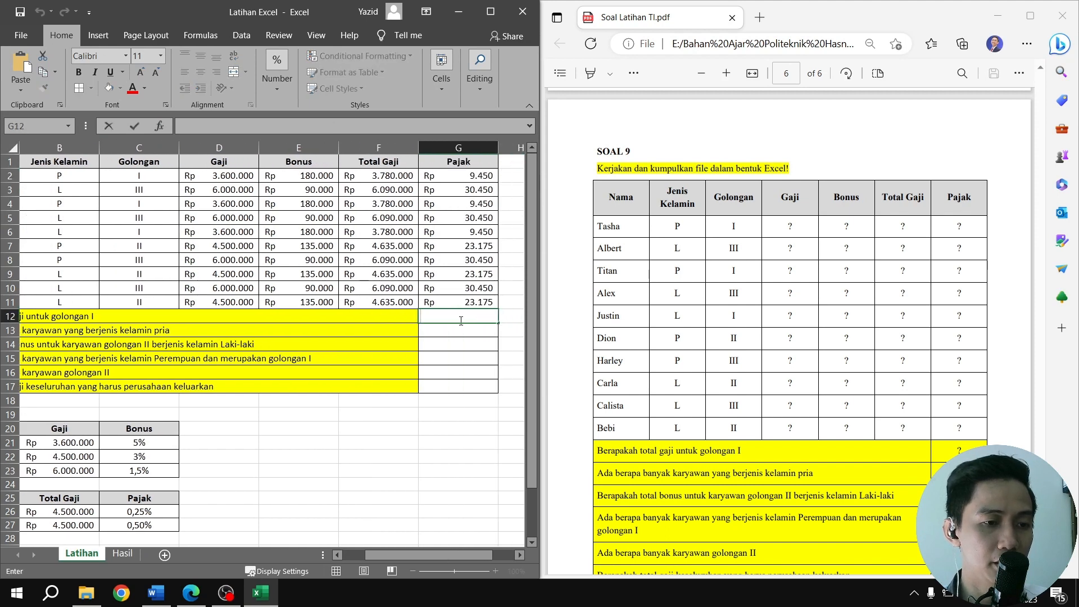
pyautogui.hotkey('ctrl', 'v')
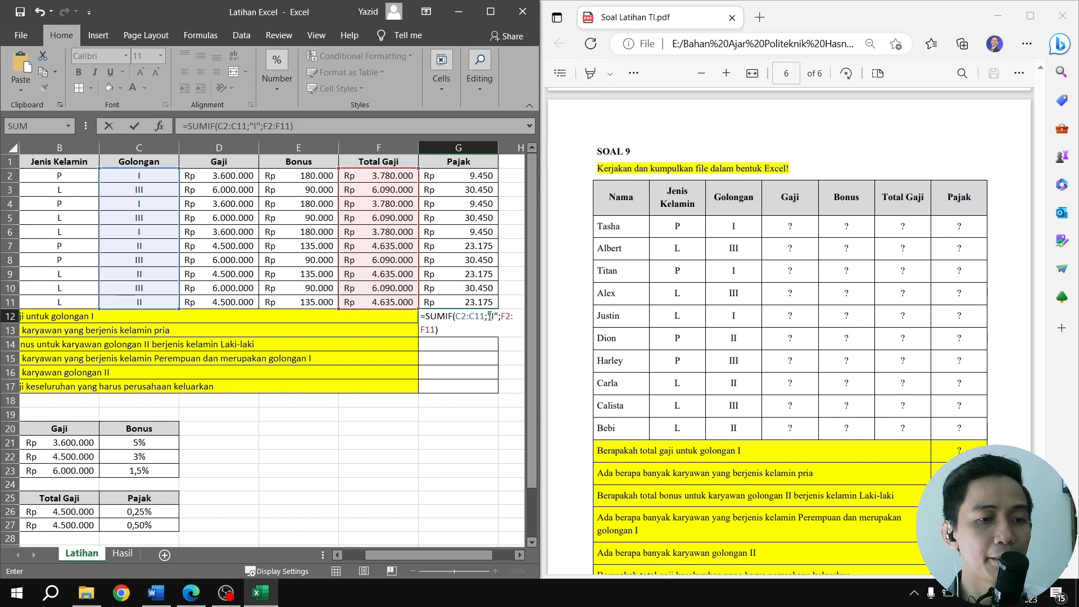
# Review the "I" criterion and the F2:F11 sum range of the SUMIF formula, and commit it in G12
pyautogui.moveTo(489, 316); pyautogui.dragTo(498, 316)
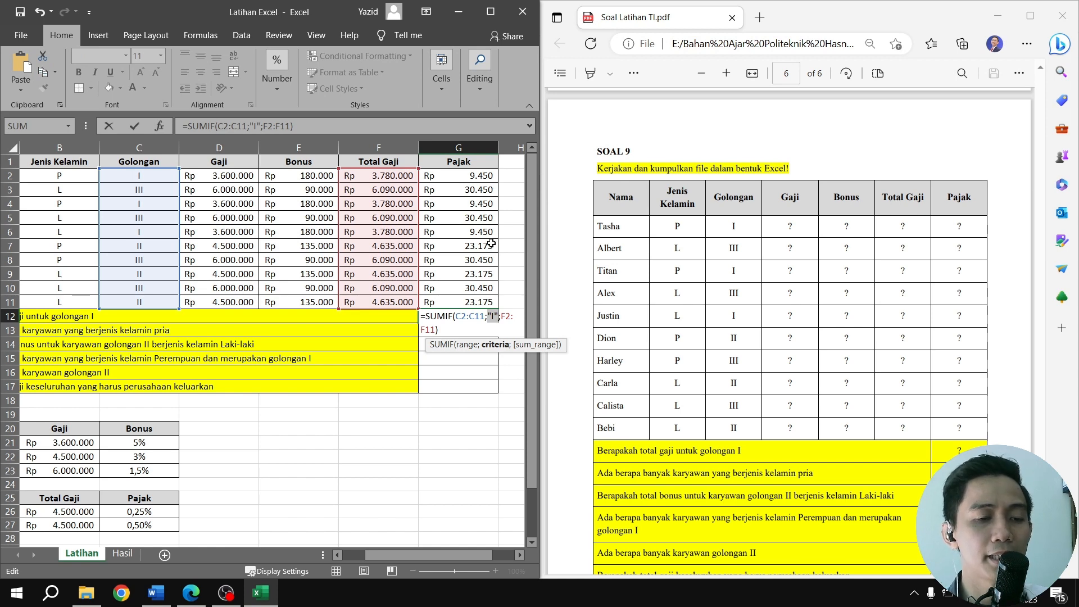
pyautogui.doubleClick(510, 316)
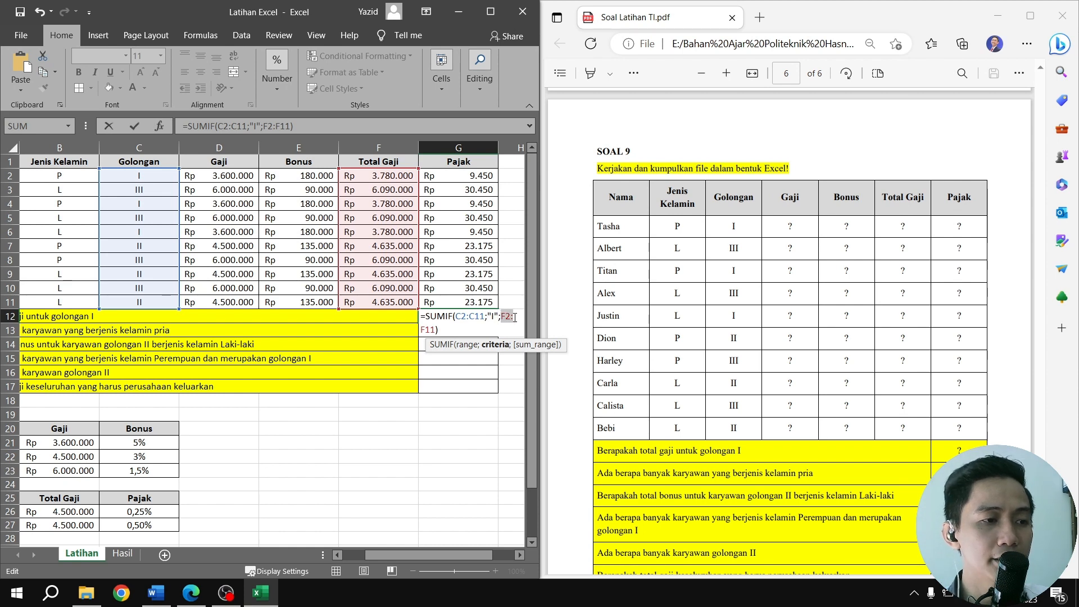
pyautogui.click(509, 317)
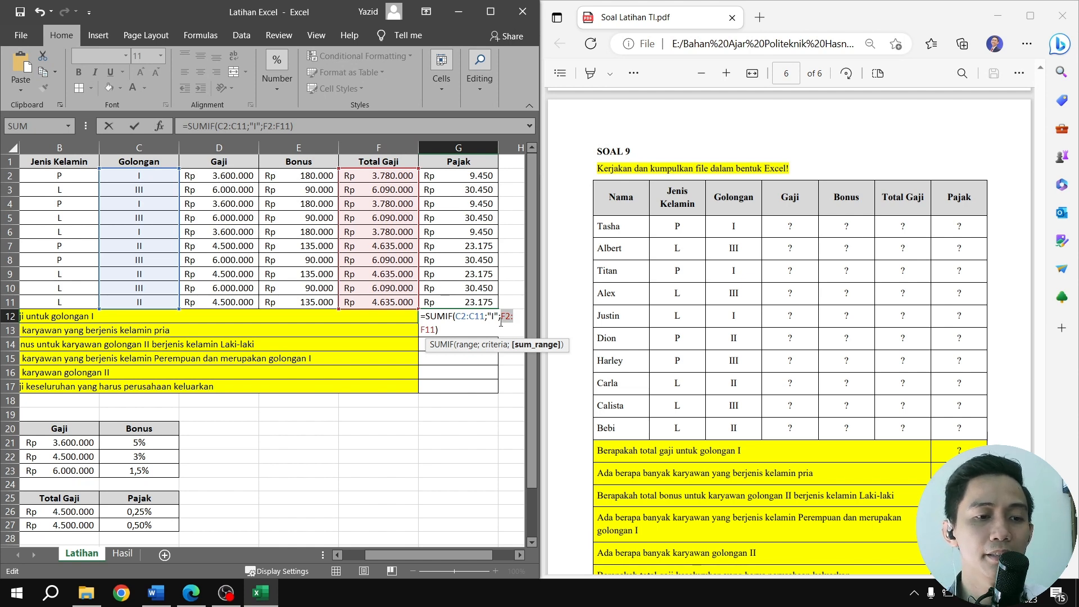
pyautogui.press('Return')
pyautogui.click(482, 315)
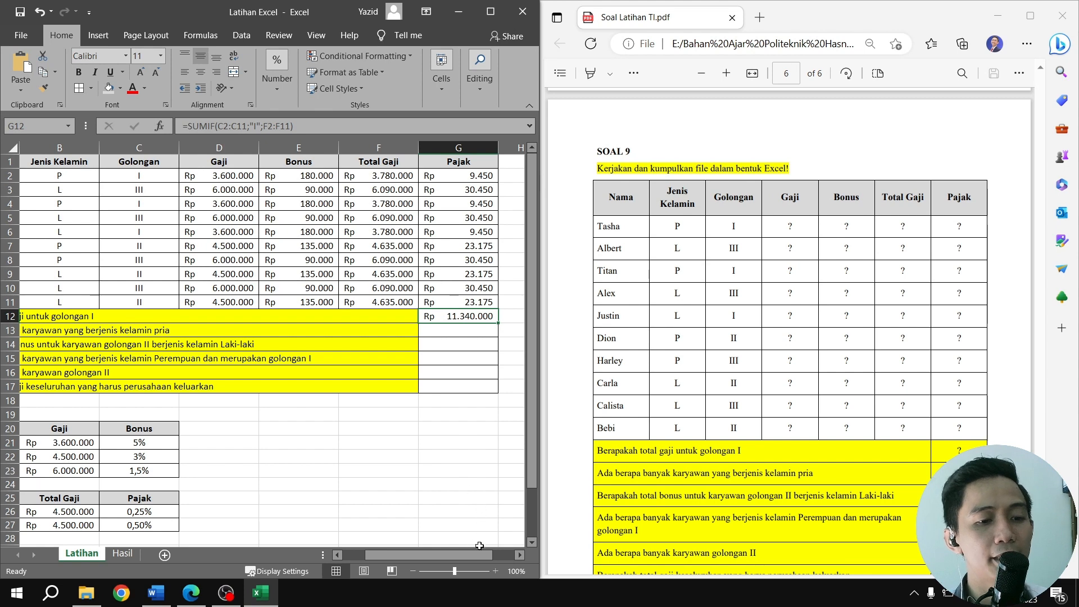
# Copy the male employee count formula =COUNTIF(B2:B11;"L") from G13 of the Hasil sheet into G13 of the Latihan sheet and commit it
pyautogui.click(125, 554)
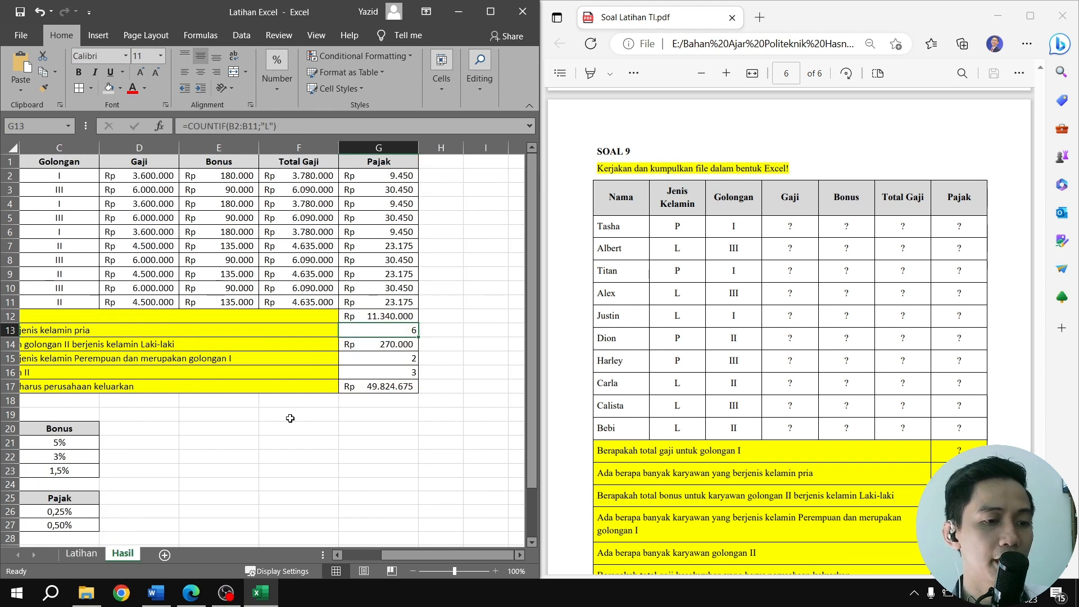
pyautogui.click(296, 125)
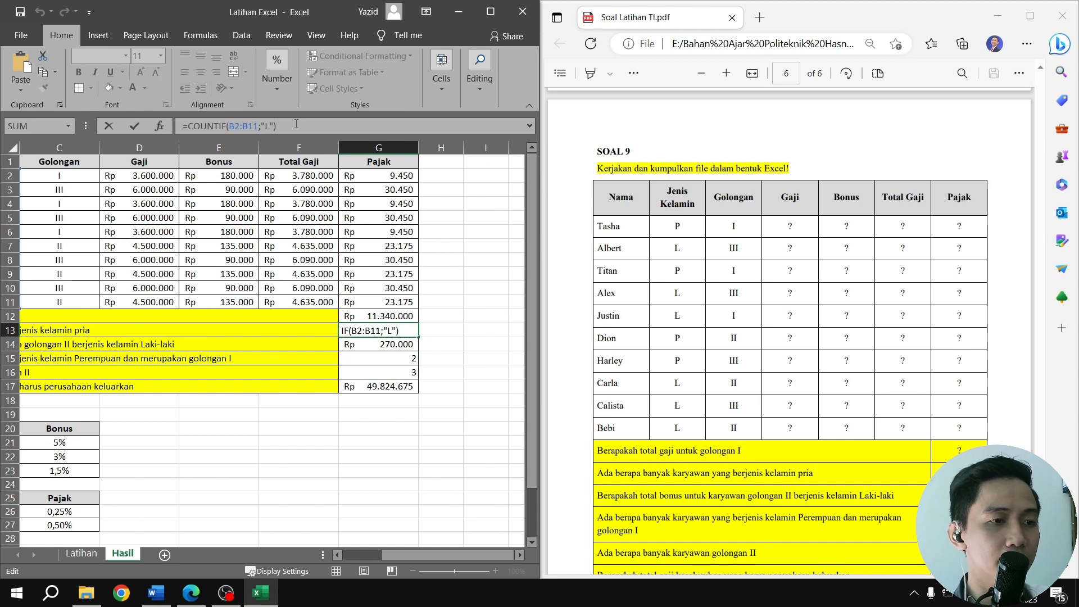
pyautogui.moveTo(296, 124); pyautogui.dragTo(163, 125)
pyautogui.hotkey('ctrl', 'c')
pyautogui.press('Return')
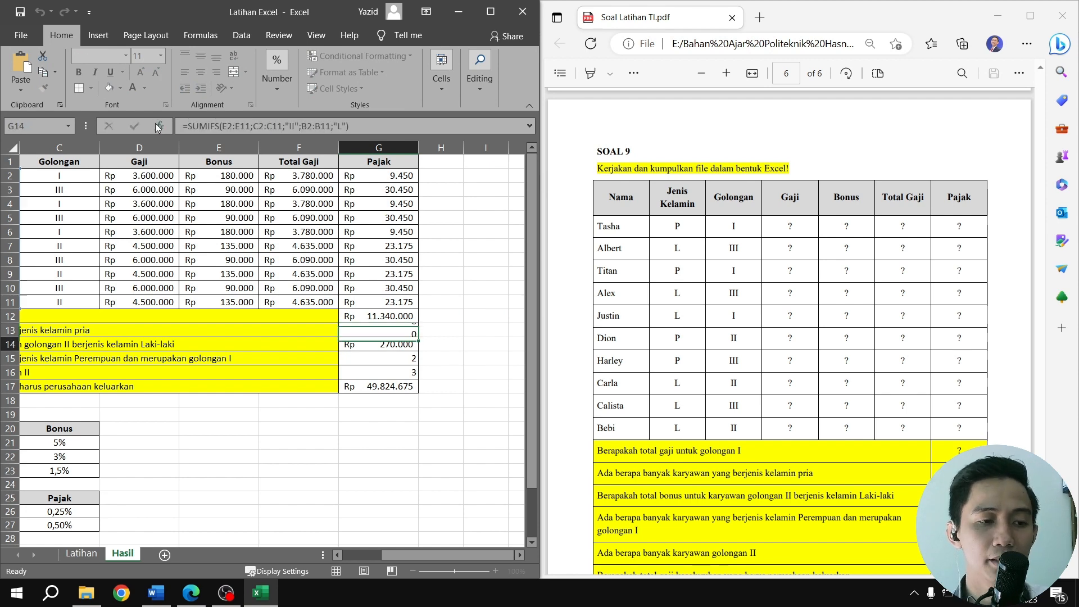
pyautogui.click(82, 554)
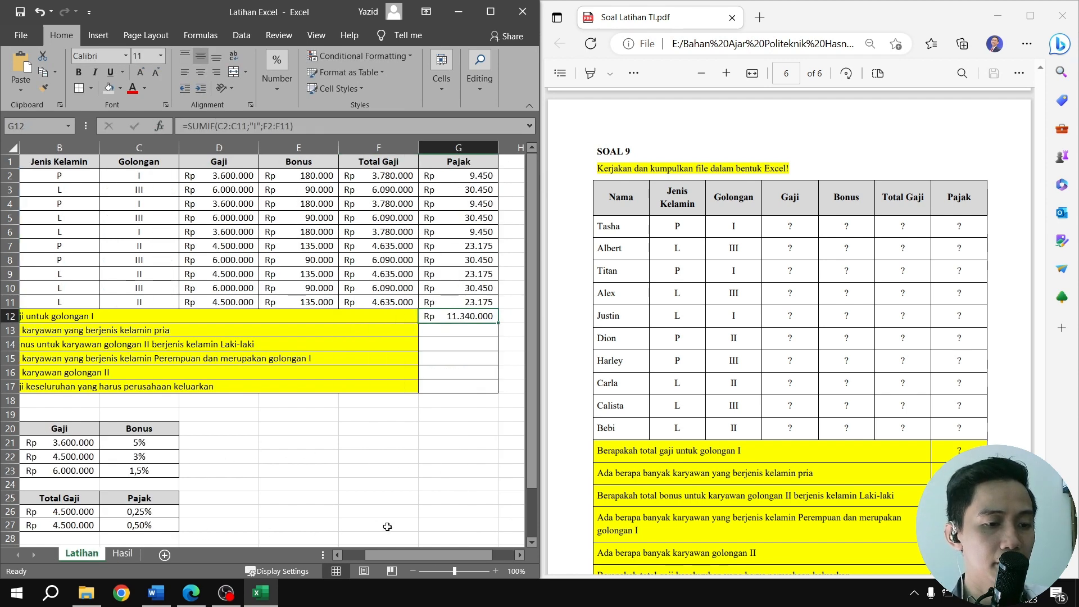
pyautogui.moveTo(406, 549)
pyautogui.mouseDown()
pyautogui.moveTo(347, 546)
pyautogui.moveTo(397, 543)
pyautogui.moveTo(388, 548)
pyautogui.mouseUp()
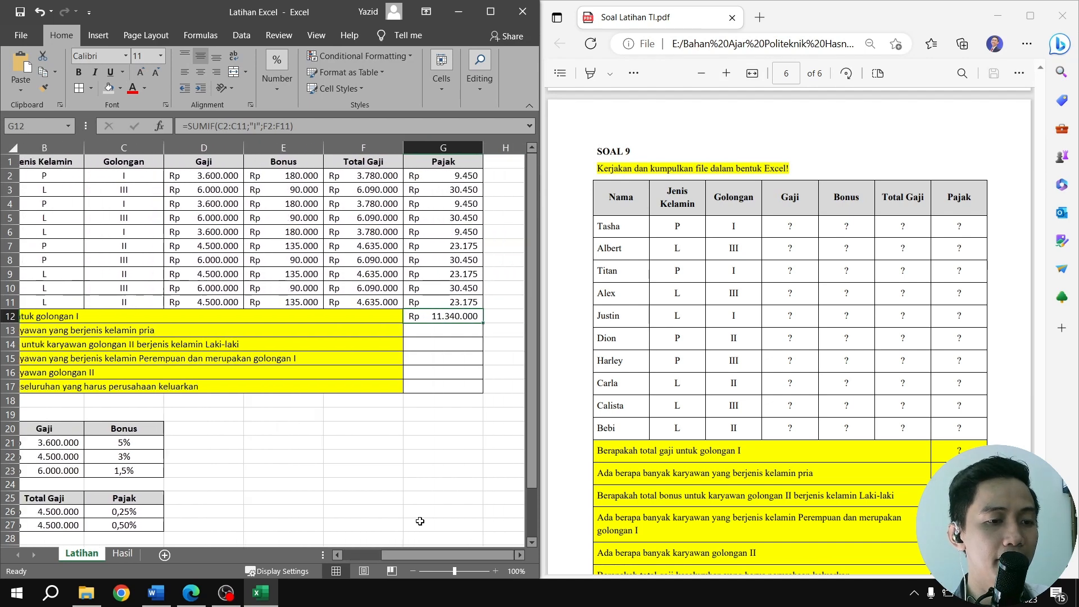
pyautogui.doubleClick(377, 330)
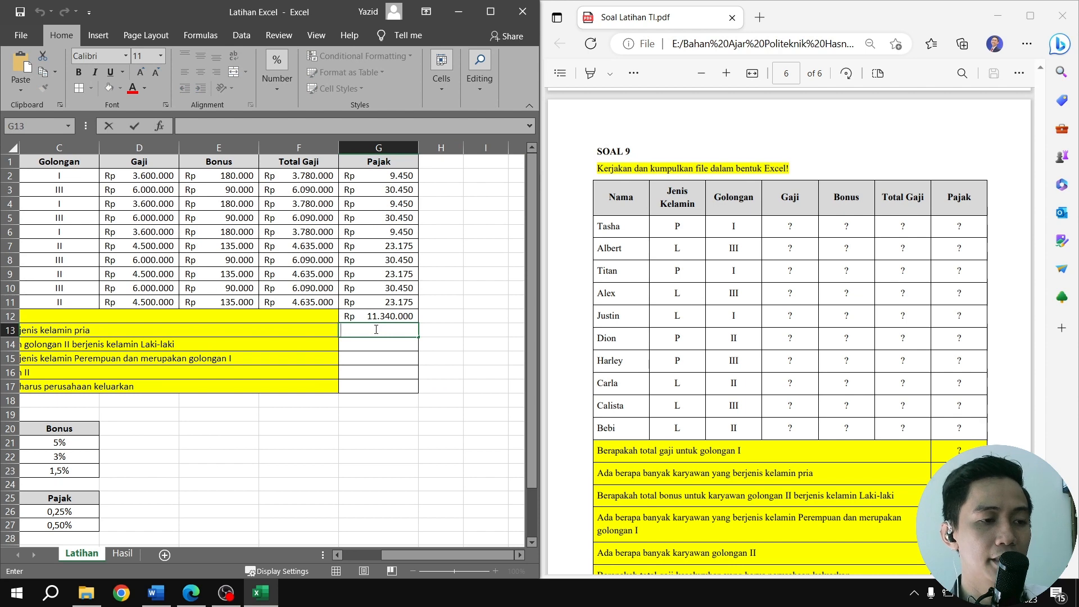
pyautogui.hotkey('ctrl', 'v')
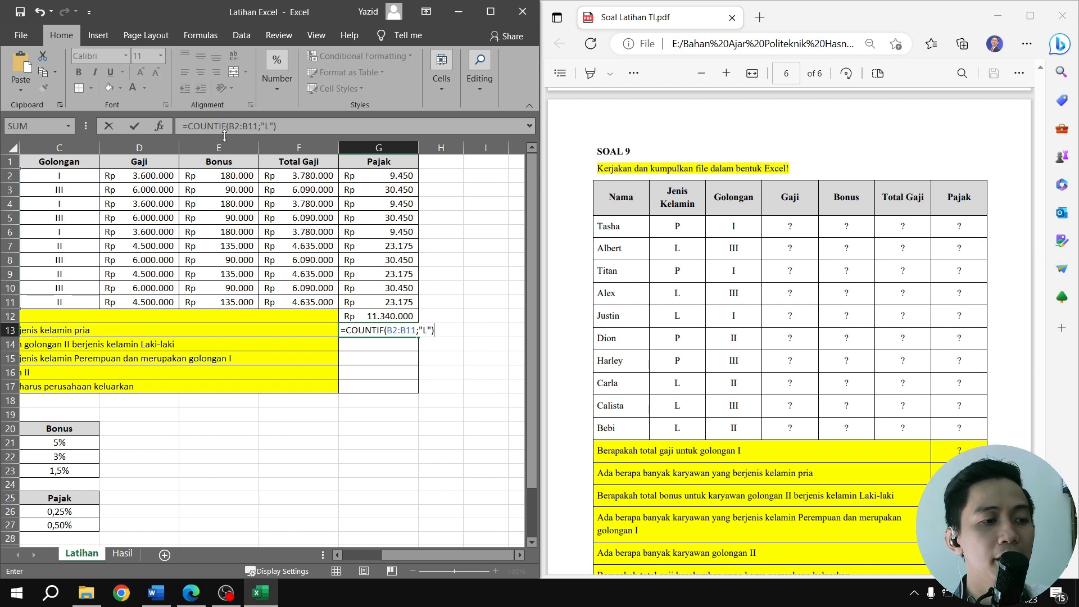
pyautogui.moveTo(501, 555)
pyautogui.mouseDown()
pyautogui.moveTo(462, 546)
pyautogui.moveTo(506, 548)
pyautogui.moveTo(490, 548)
pyautogui.mouseUp()
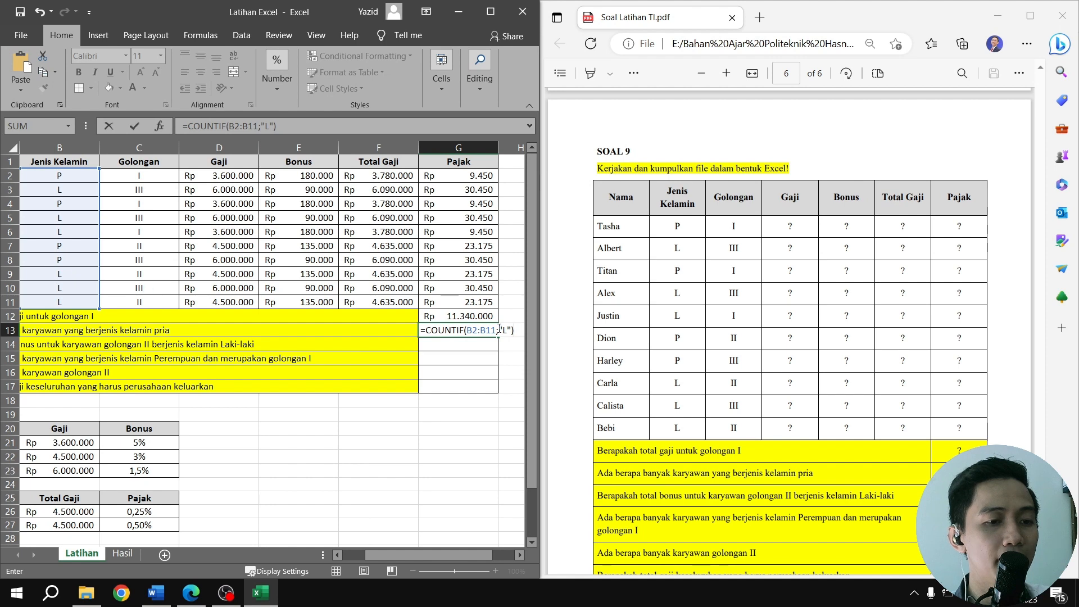
pyautogui.press('Return')
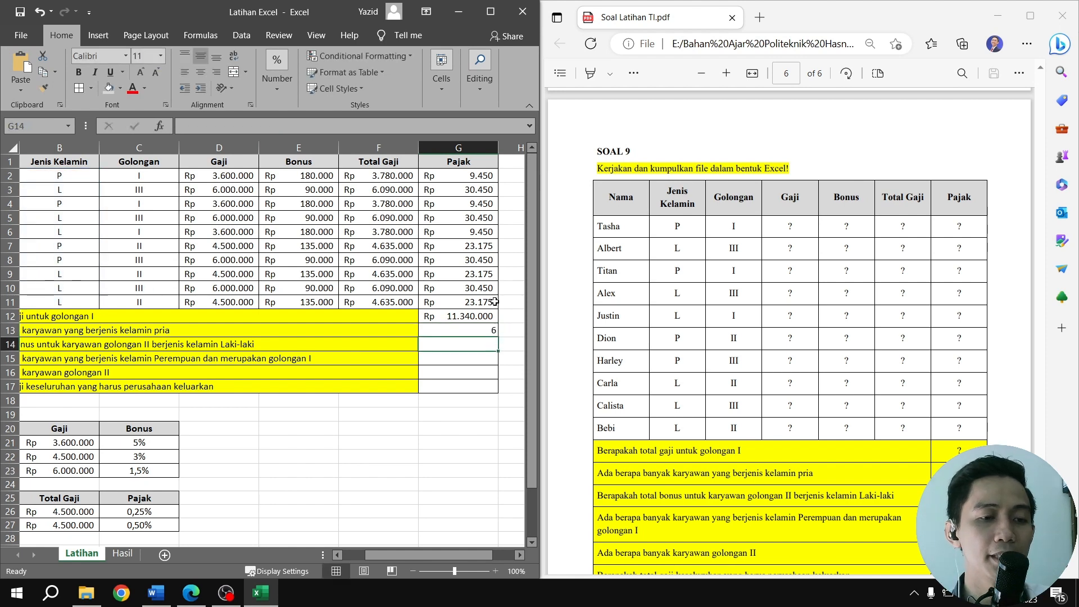
pyautogui.click(474, 333)
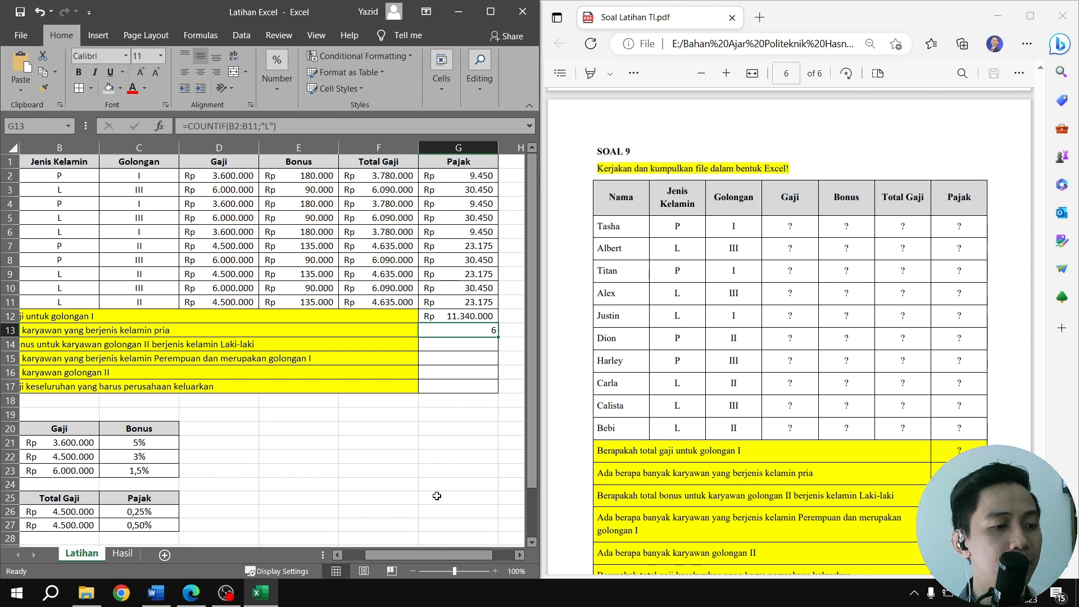
# Copy the male golongan II bonus formula =SUMIFS(E2:E11;C2:C11;"II";B2:B11;"L") from G14 of the Hasil sheet into G14 of the Latihan sheet
pyautogui.moveTo(467, 554); pyautogui.dragTo(428, 556)
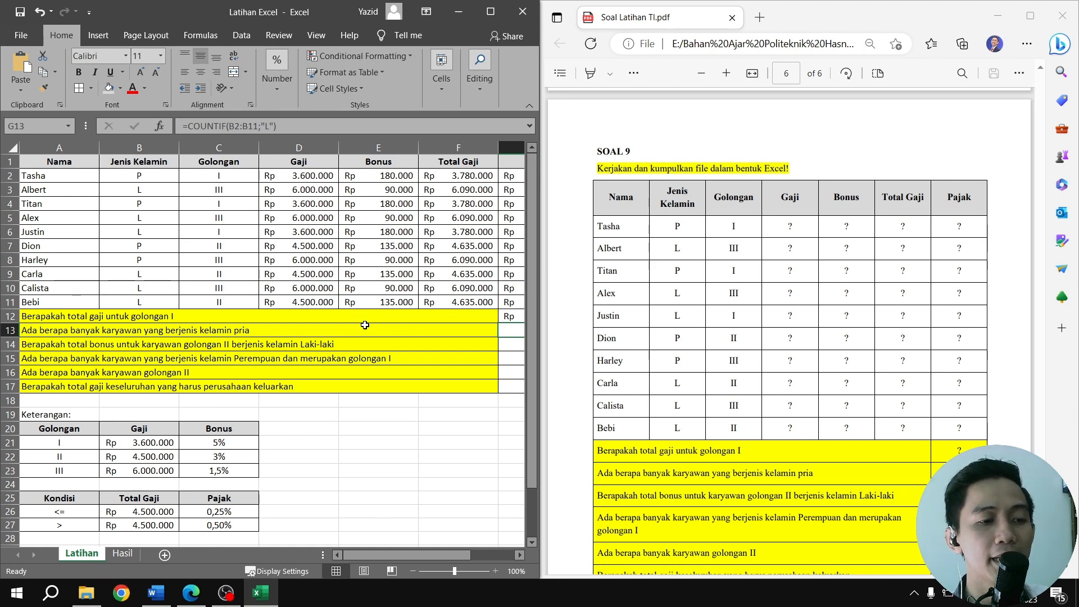
pyautogui.click(123, 555)
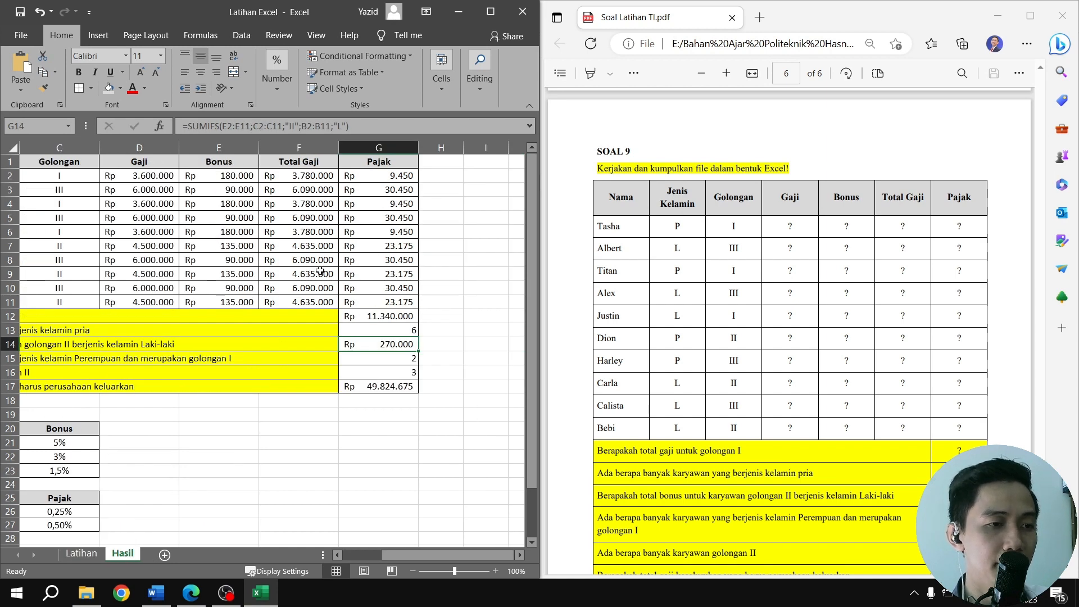
pyautogui.click(369, 128)
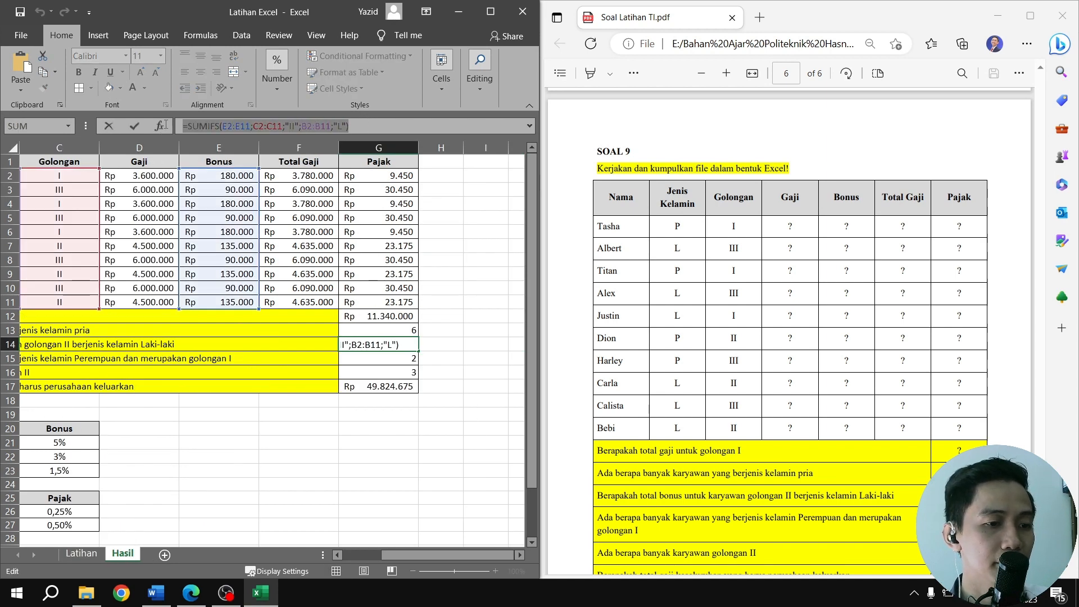
pyautogui.press('Return')
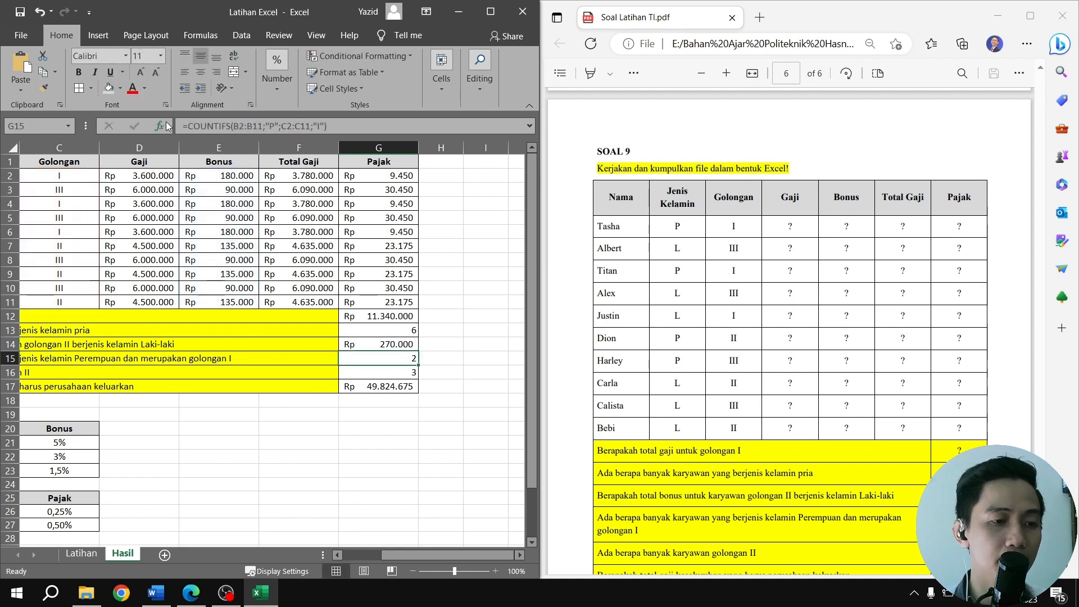
pyautogui.click(81, 554)
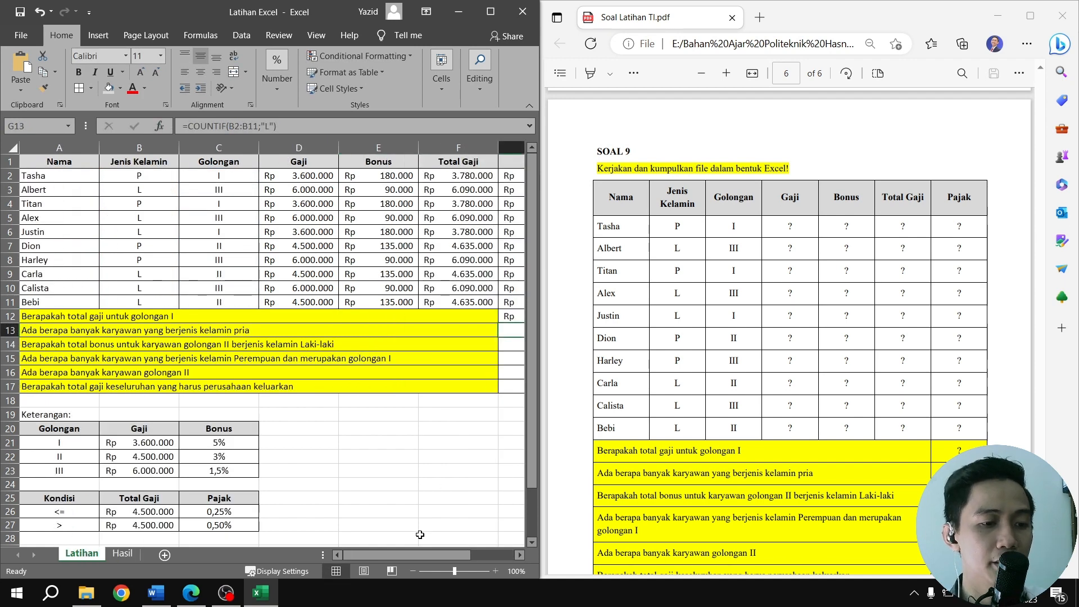
pyautogui.moveTo(421, 555); pyautogui.dragTo(460, 554)
pyautogui.click(404, 350)
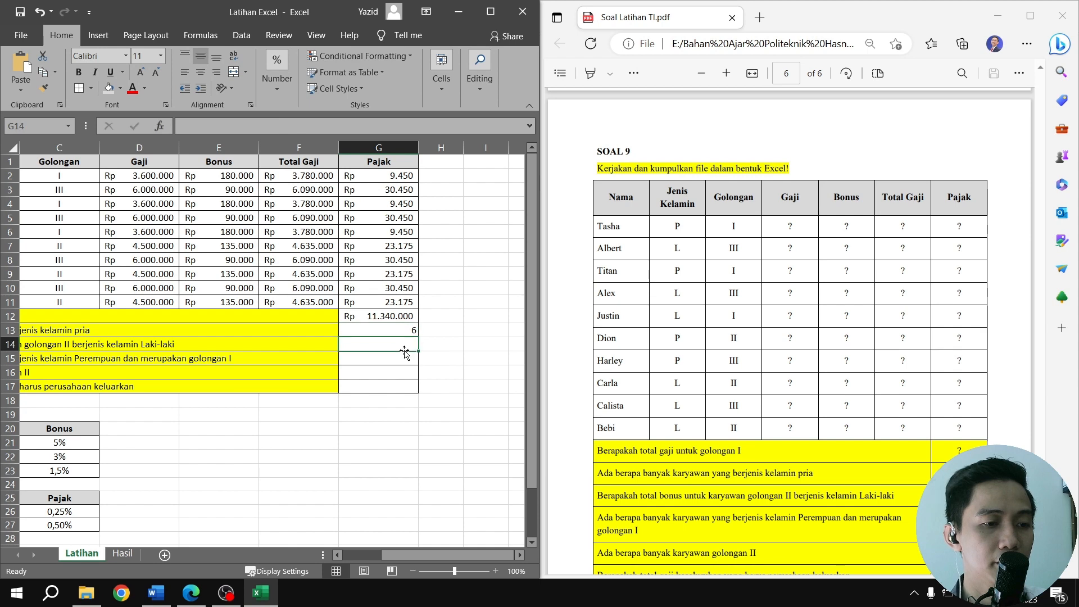
pyautogui.doubleClick(406, 345)
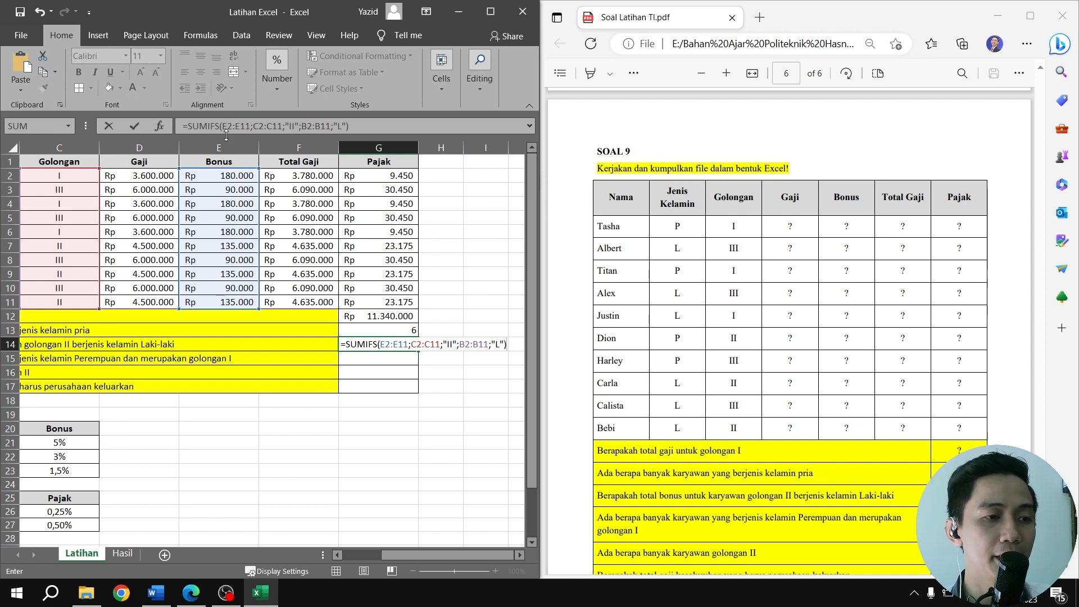
# Review the sum range, criteria ranges and criteria of the SUMIFS formula against the table, and commit it in G14
pyautogui.moveTo(227, 126); pyautogui.dragTo(251, 126)
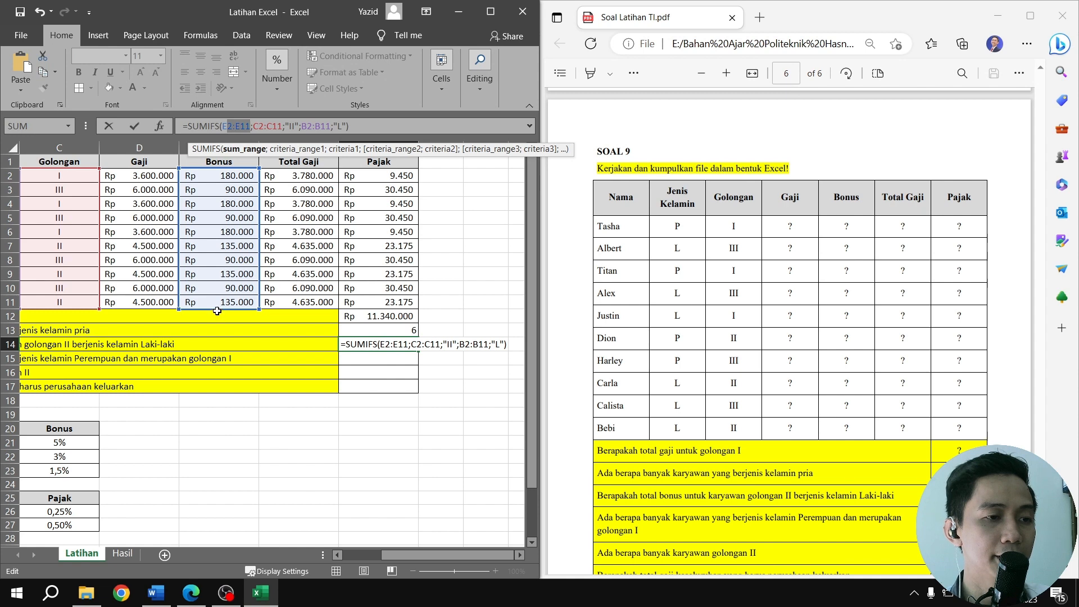
pyautogui.moveTo(432, 555); pyautogui.dragTo(457, 562)
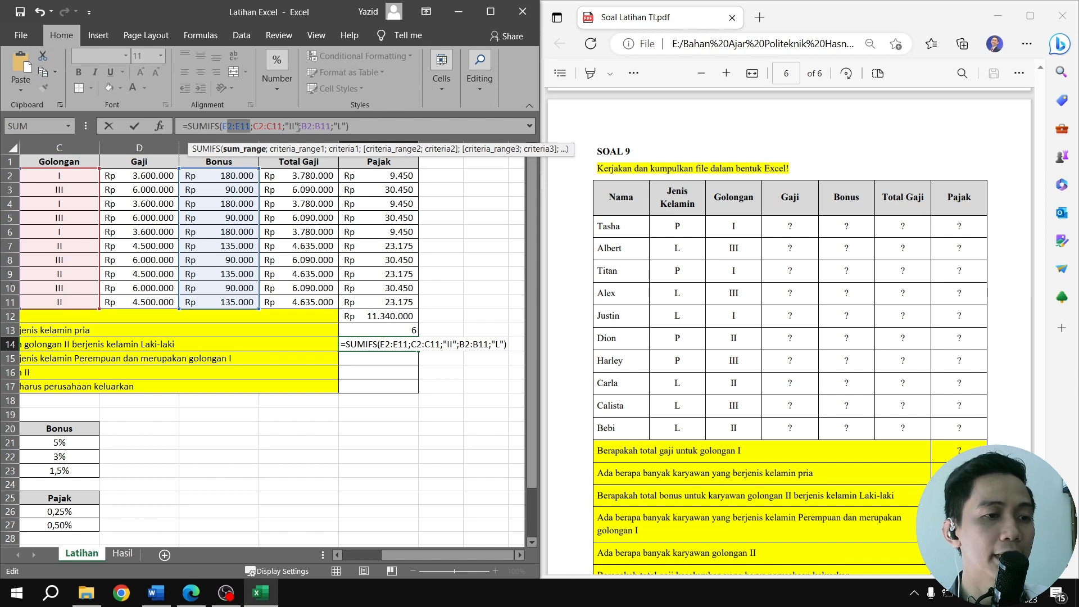
pyautogui.moveTo(285, 125); pyautogui.dragTo(331, 126)
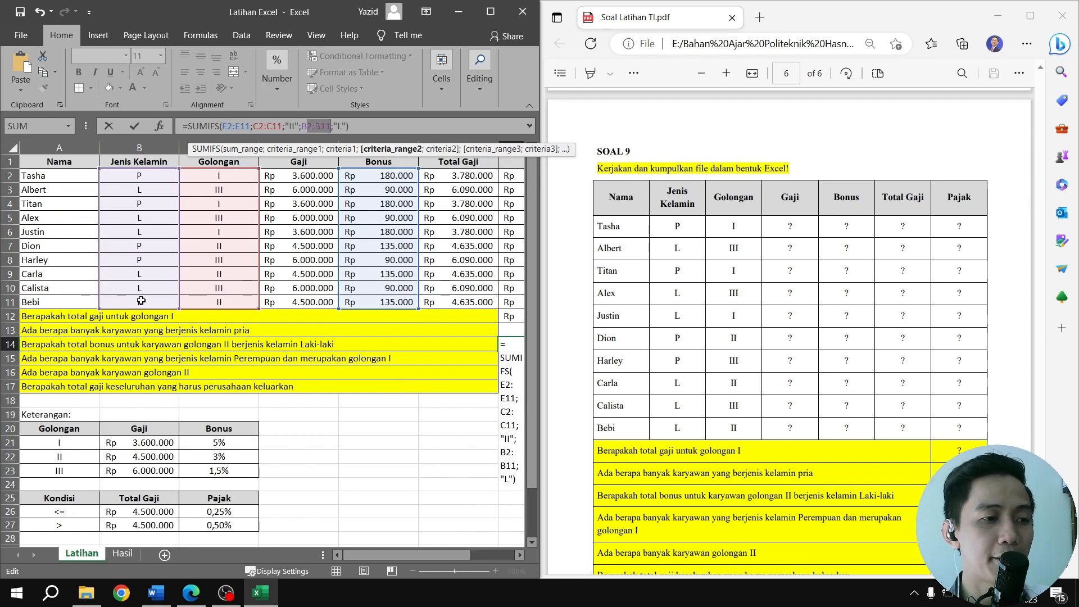
pyautogui.moveTo(335, 126); pyautogui.dragTo(347, 126)
pyautogui.moveTo(422, 554); pyautogui.dragTo(480, 545)
pyautogui.press('Return')
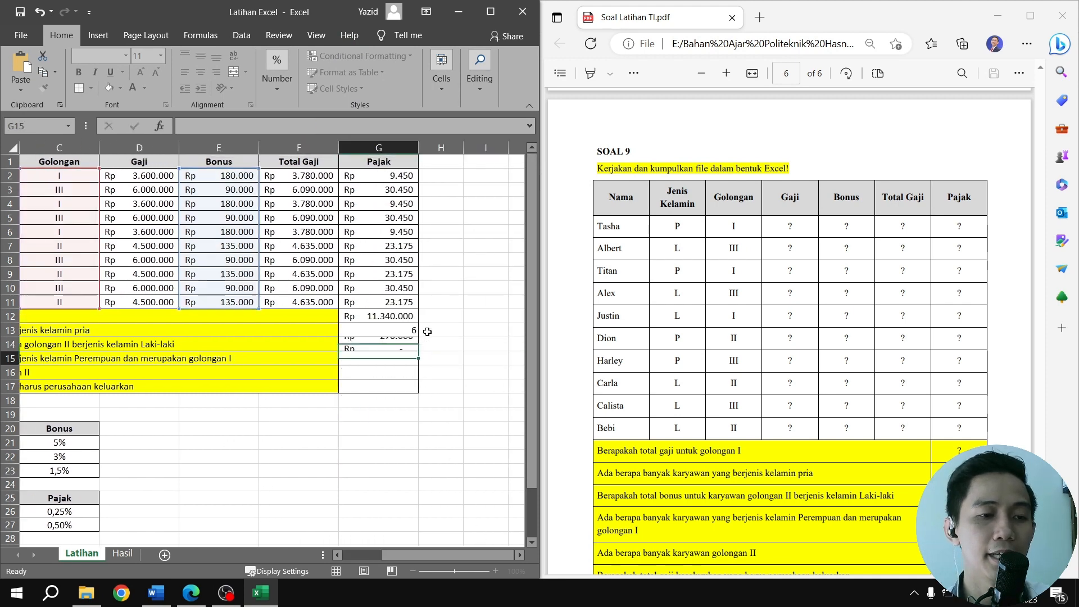
pyautogui.click(410, 344)
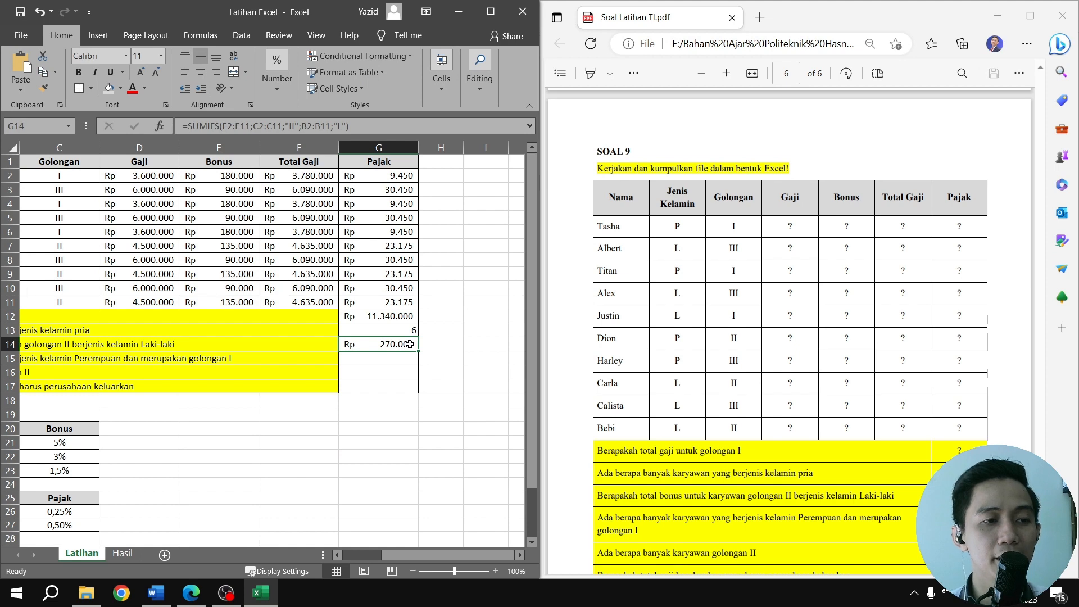
# Copy the female golongan I employee count formula =COUNTIFS(B2:B11;"P";C2:C11;"I") from G15 of the Hasil sheet into G15 of the Latihan sheet
pyautogui.moveTo(471, 555); pyautogui.dragTo(394, 548)
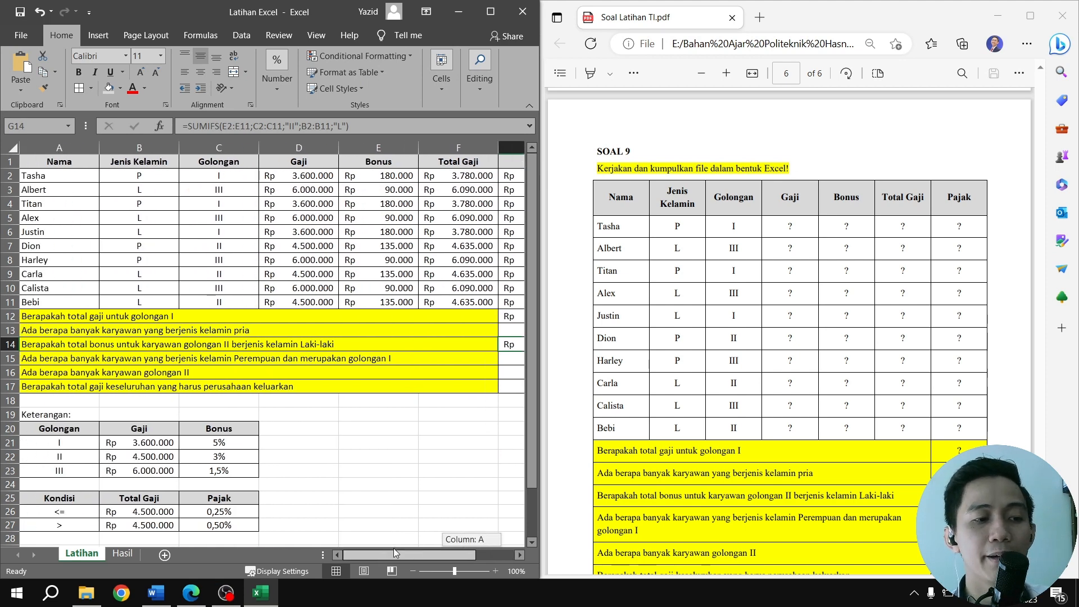
pyautogui.moveTo(422, 544)
pyautogui.mouseDown()
pyautogui.moveTo(456, 544)
pyautogui.moveTo(407, 538)
pyautogui.mouseUp()
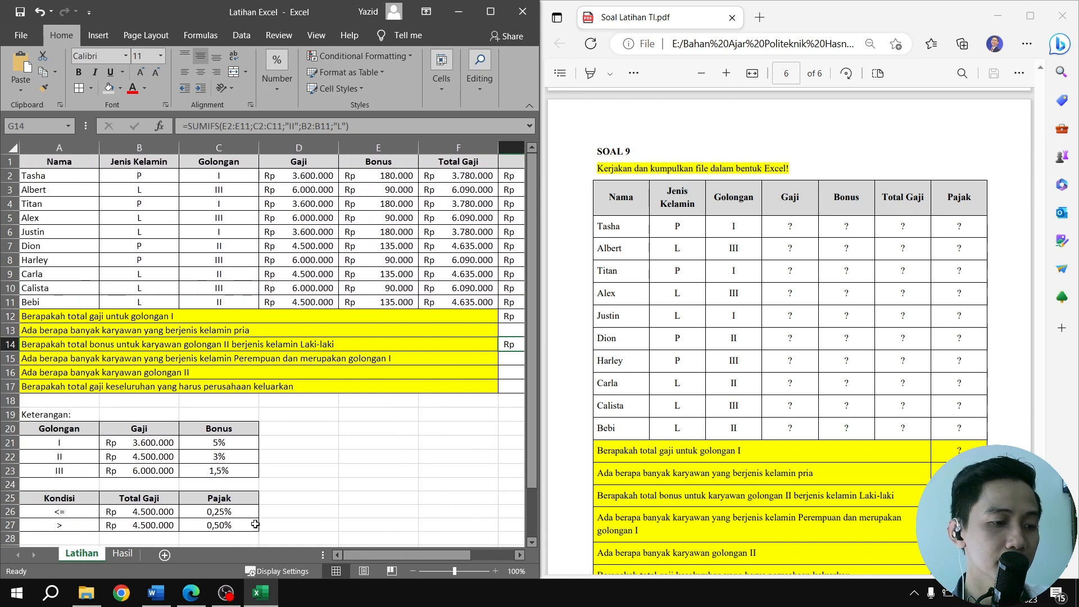
pyautogui.click(123, 553)
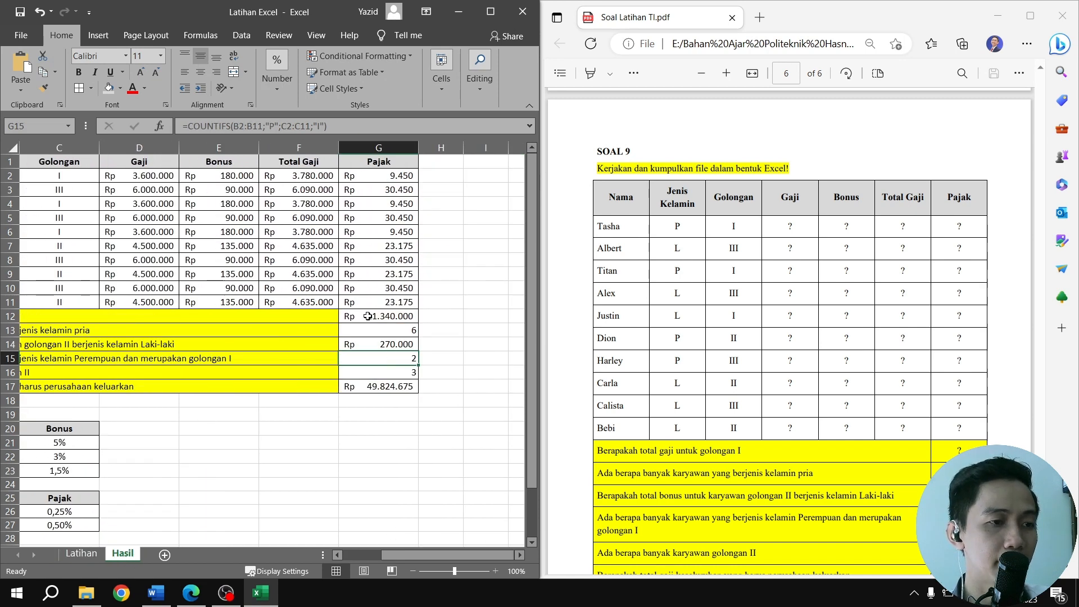
pyautogui.moveTo(360, 125); pyautogui.dragTo(171, 125)
pyautogui.hotkey('ctrl', 'c')
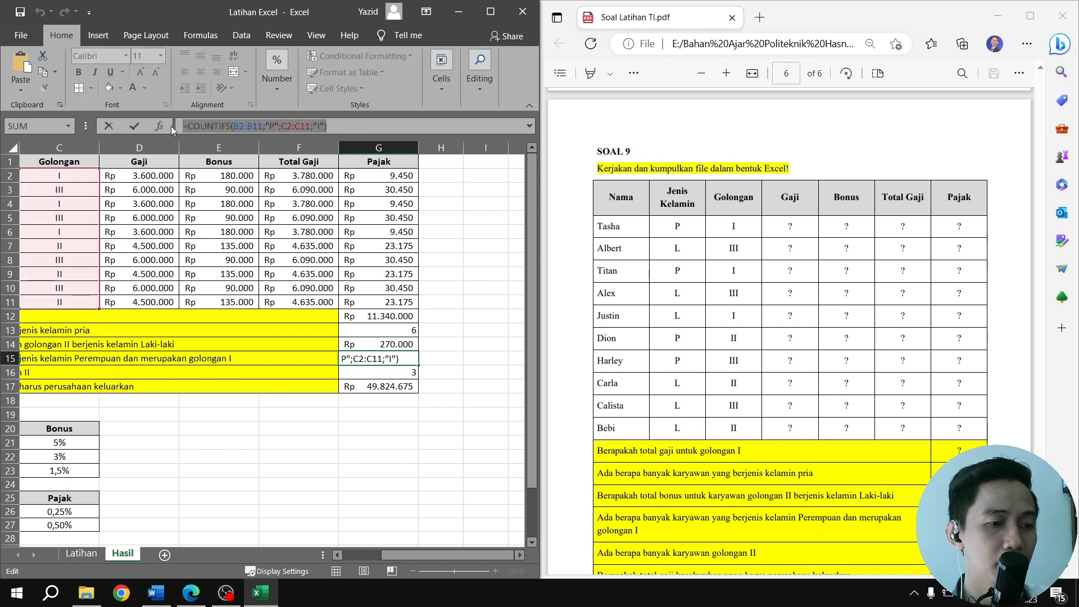
pyautogui.press('Return')
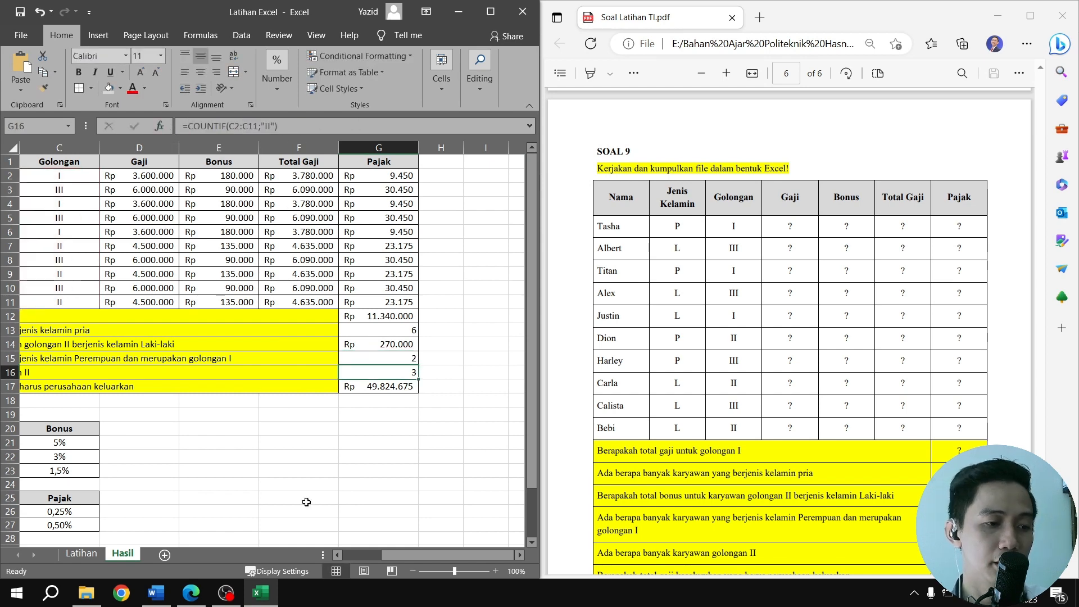
pyautogui.click(85, 555)
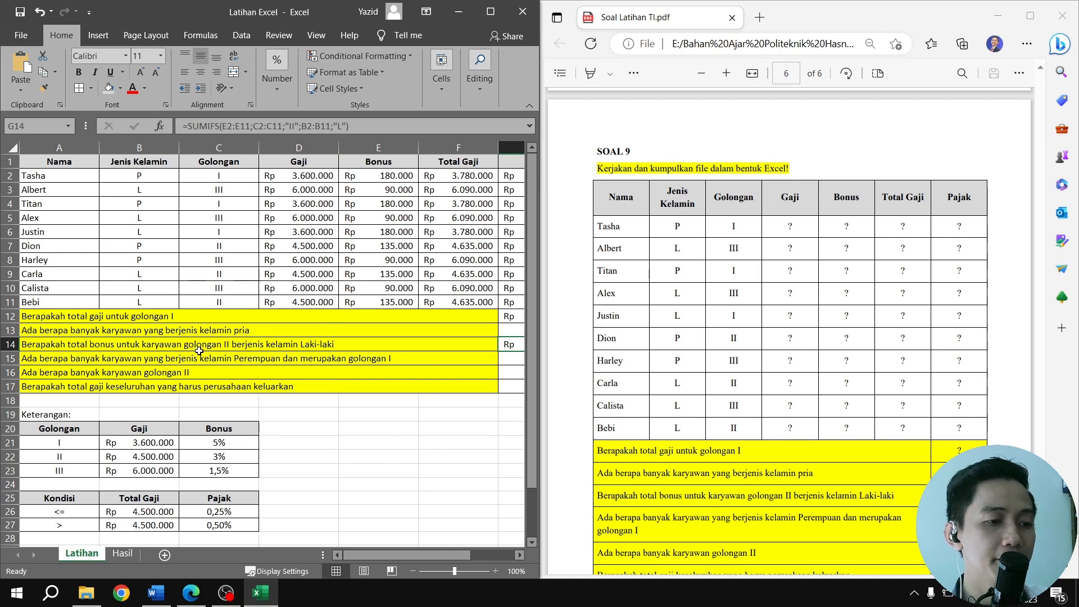
pyautogui.moveTo(387, 555); pyautogui.dragTo(441, 554)
pyautogui.doubleClick(391, 362)
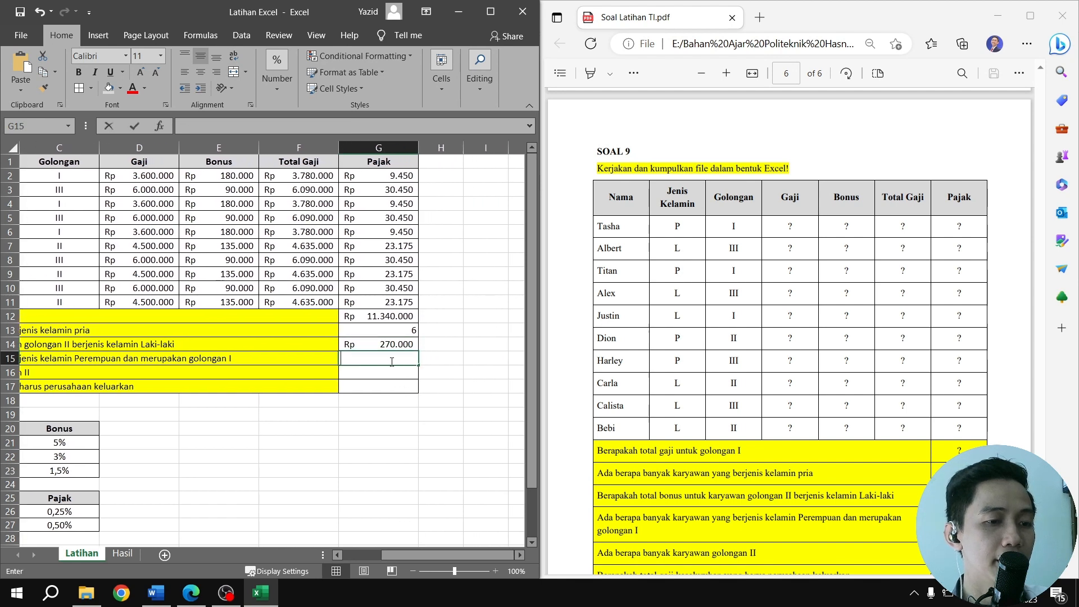
pyautogui.hotkey('ctrl', 'v')
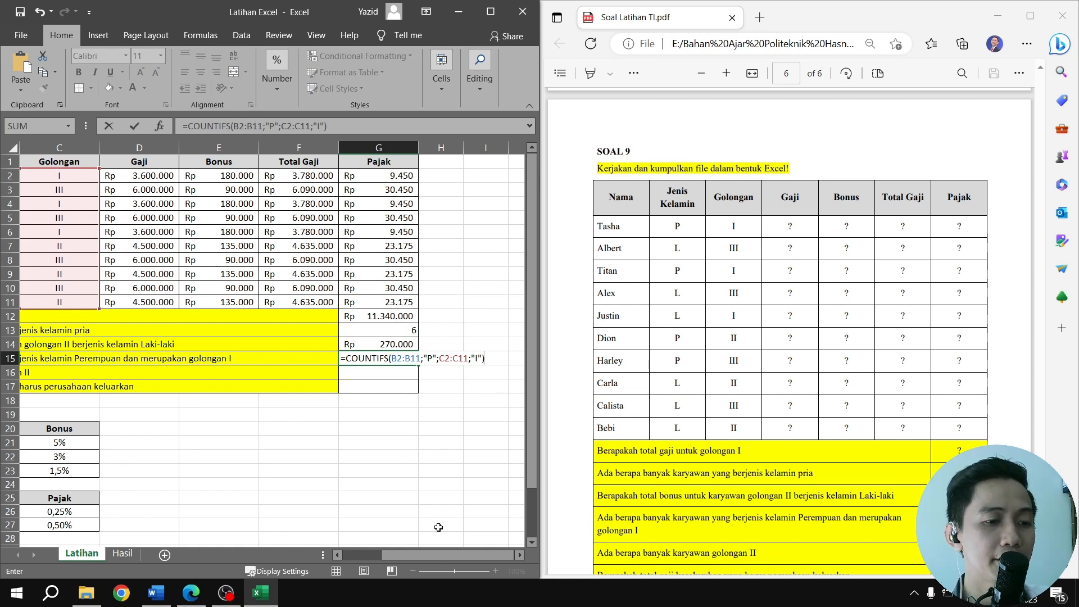
# Review the "P" criterion and the C2:C11 criteria range of the COUNTIFS formula against the table, and commit it in G15
pyautogui.moveTo(462, 554); pyautogui.dragTo(423, 555)
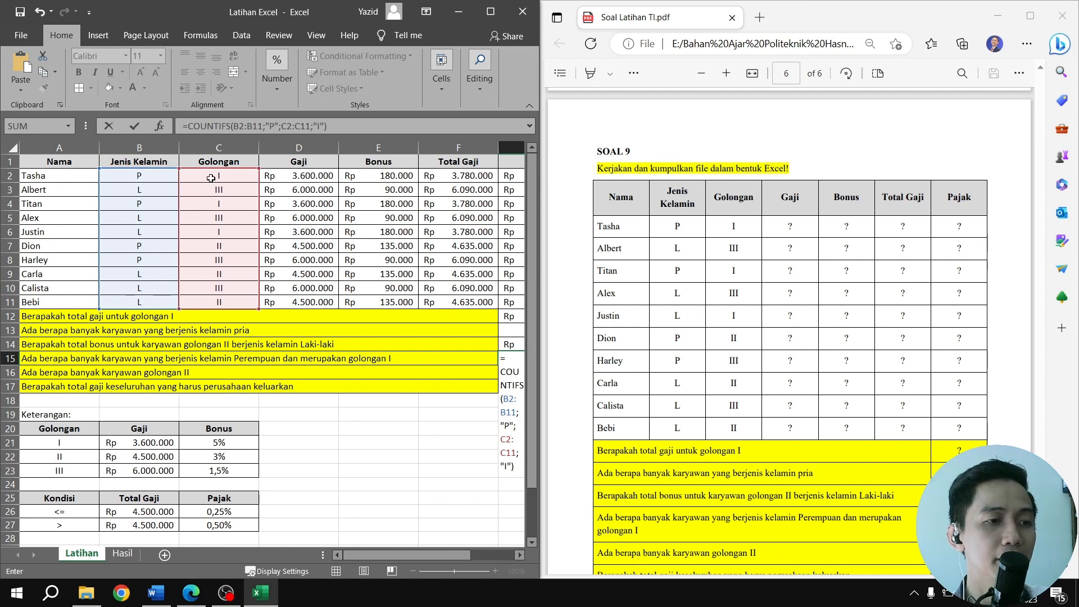
pyautogui.doubleClick(280, 128)
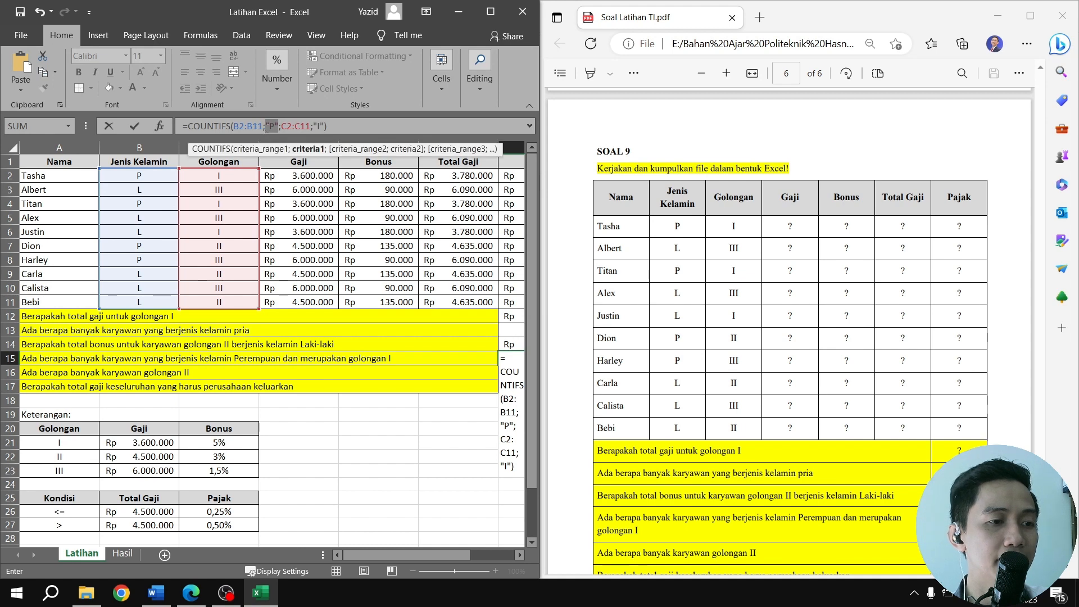
pyautogui.doubleClick(292, 127)
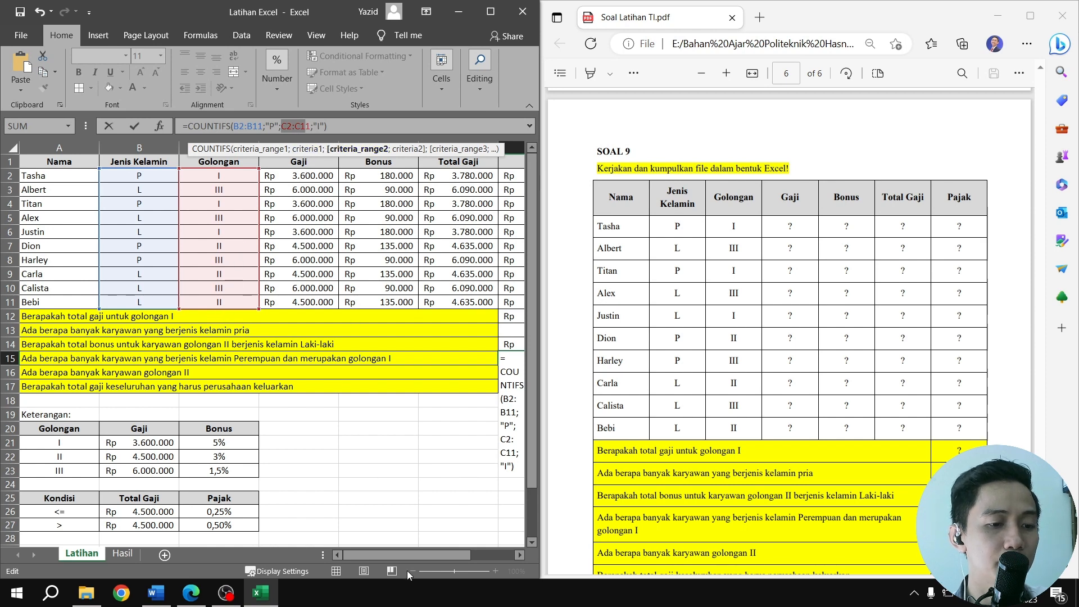
pyautogui.moveTo(407, 555); pyautogui.dragTo(476, 530)
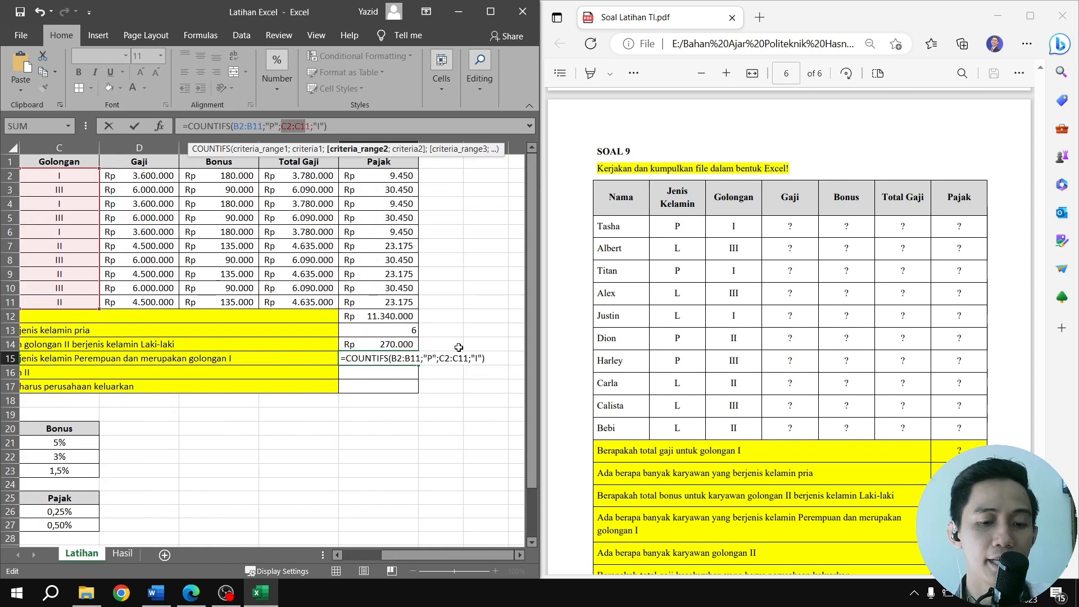
pyautogui.press('Return')
pyautogui.press('Up')
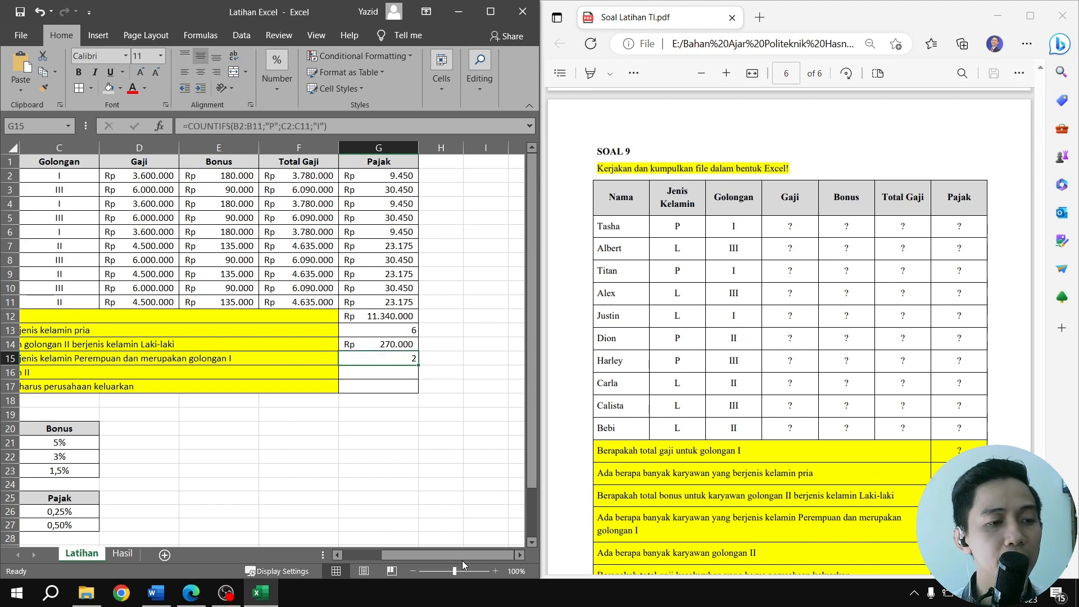
# Copy the golongan II employee count formula =COUNTIF(C2:C11;"II") from G16 of the Hasil sheet into G16 of the Latihan sheet
pyautogui.moveTo(464, 552); pyautogui.dragTo(383, 544)
pyautogui.click(124, 554)
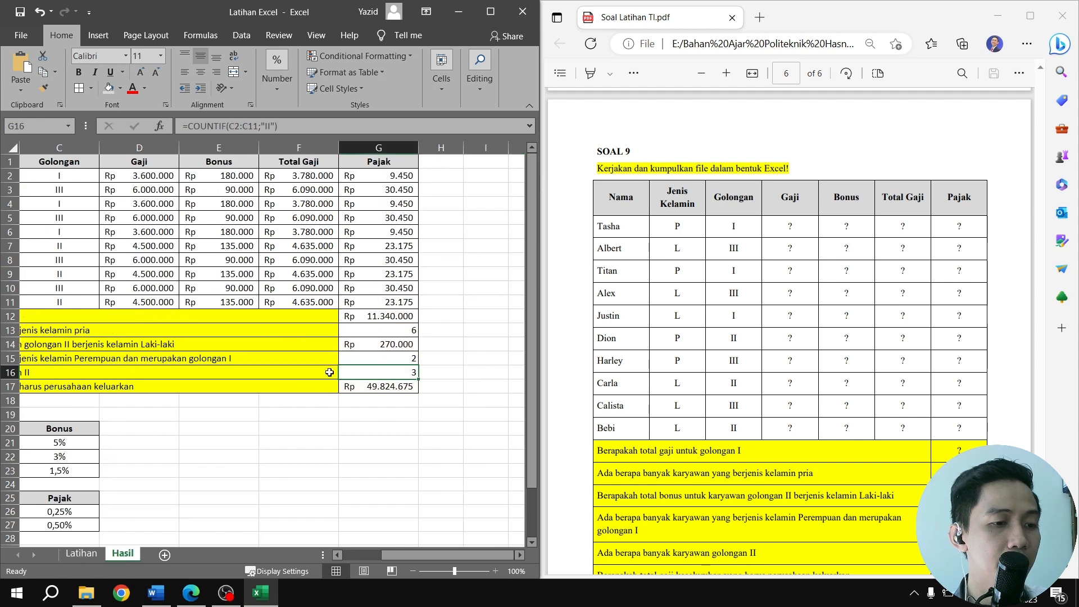
pyautogui.doubleClick(381, 373)
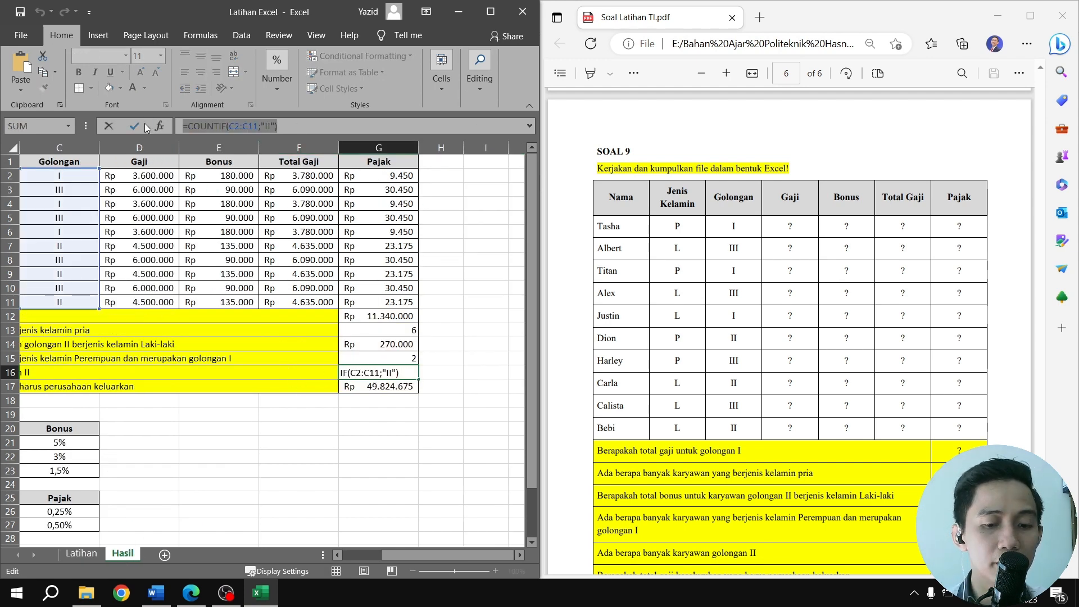
pyautogui.press('Return')
pyautogui.click(82, 553)
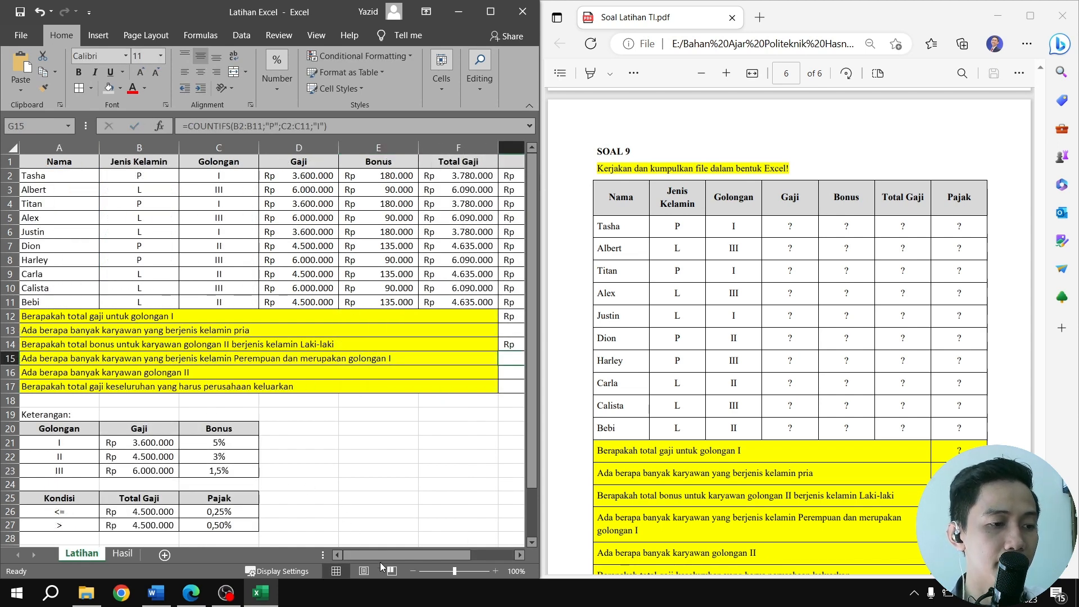
pyautogui.moveTo(385, 553); pyautogui.dragTo(433, 556)
pyautogui.doubleClick(373, 373)
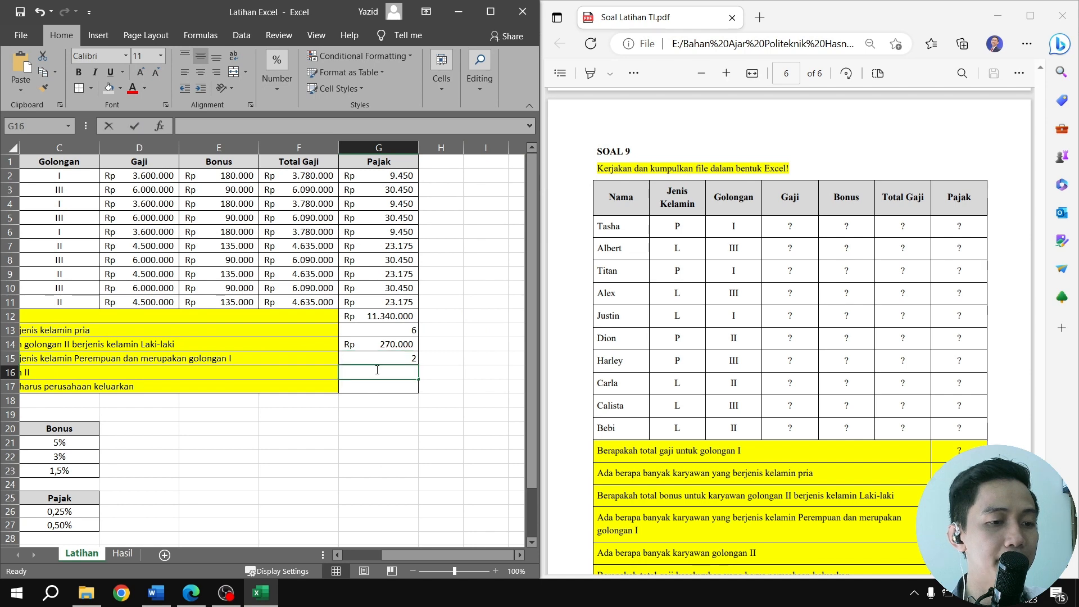
pyautogui.write('=COUNTIF(C2:C11;"II")')
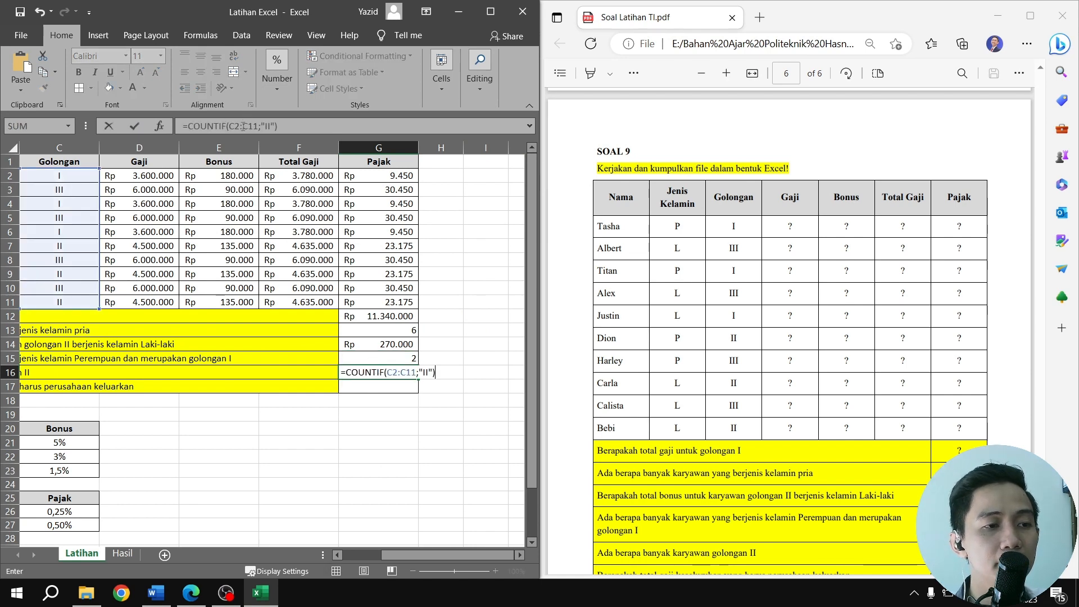
# Review the C2:C11 range and the "II" criterion of the COUNTIF formula, and commit it in G16
pyautogui.doubleClick(247, 126)
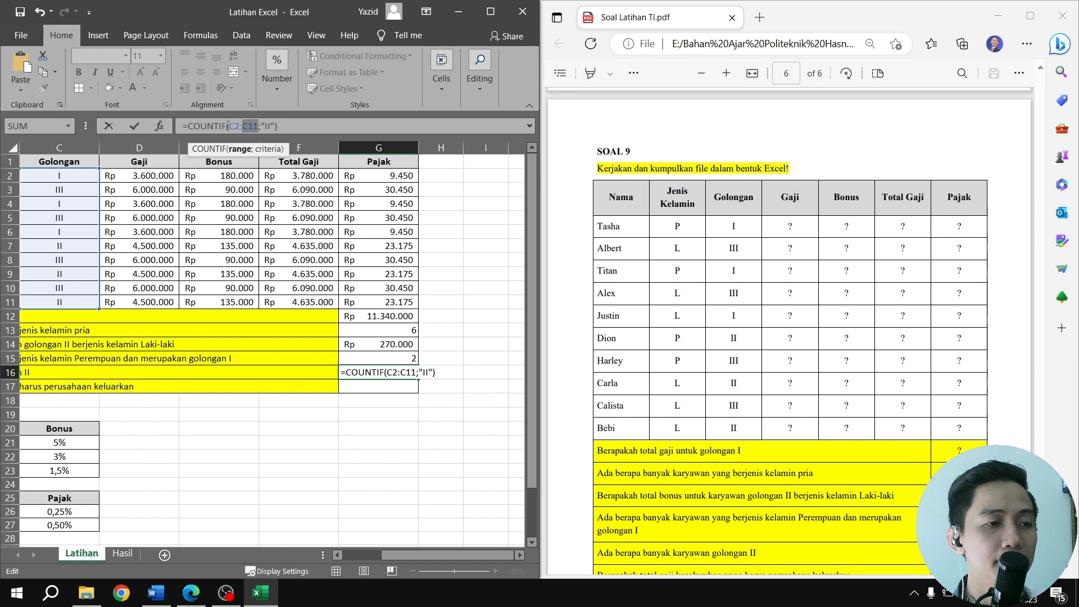
pyautogui.moveTo(427, 555); pyautogui.dragTo(398, 554)
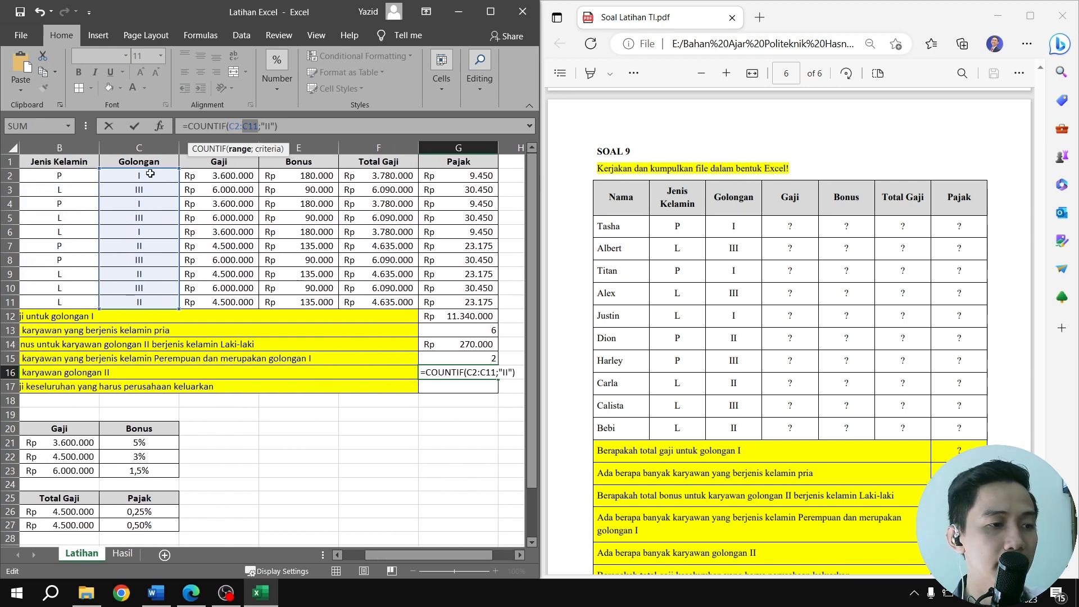
pyautogui.click(266, 125)
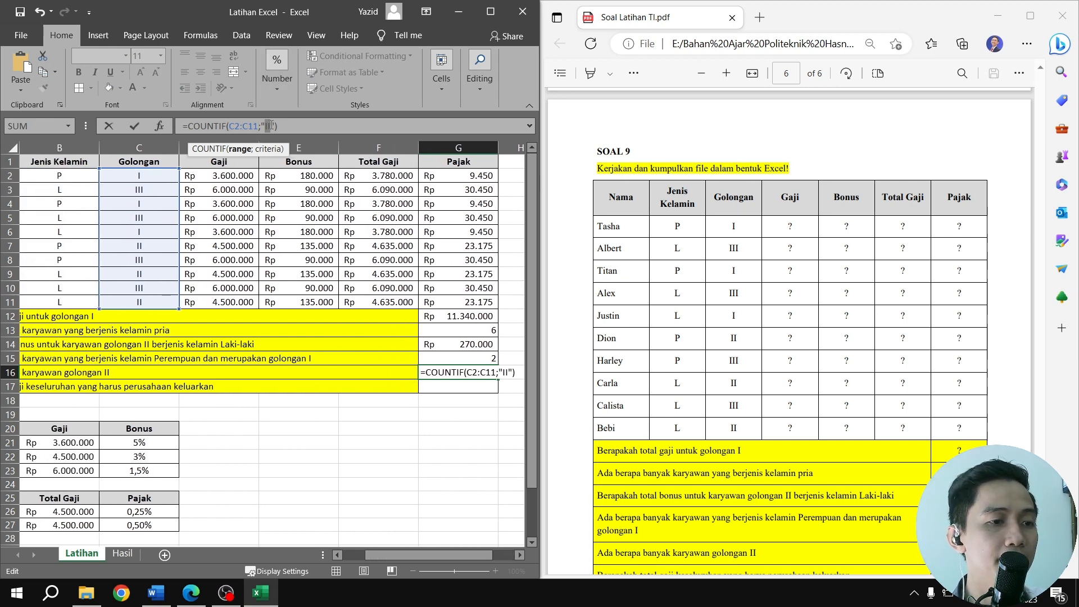
pyautogui.click(324, 131)
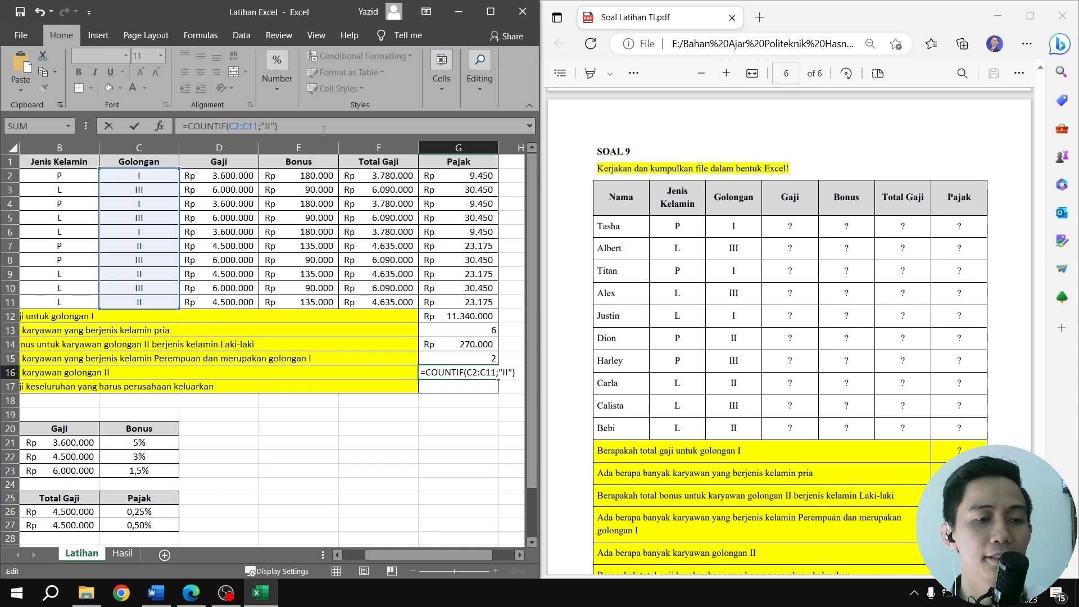
pyautogui.press('Return')
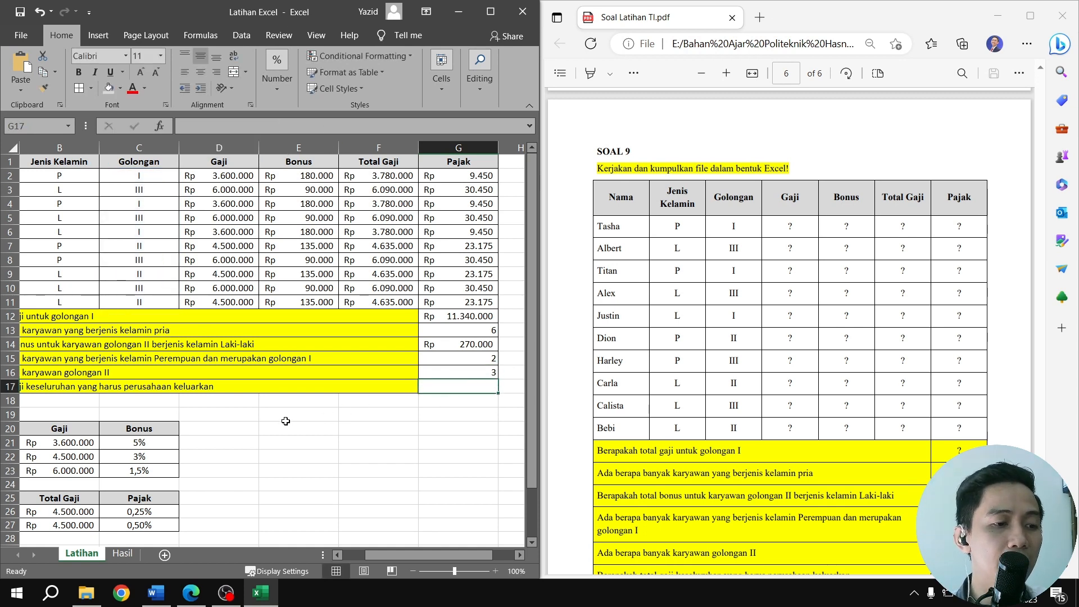
# Copy the overall salary expense formula =SUM(F2:F11)+SUM(G2:G11) from G17 of the Hasil sheet into G17 of the Latihan sheet
pyautogui.moveTo(484, 557); pyautogui.dragTo(414, 552)
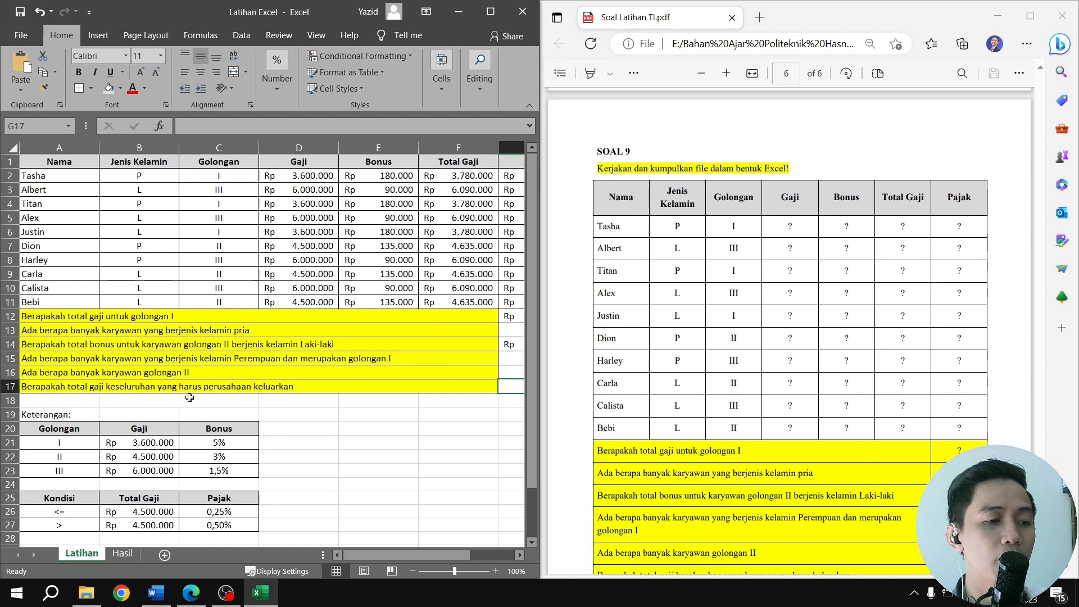
pyautogui.click(123, 553)
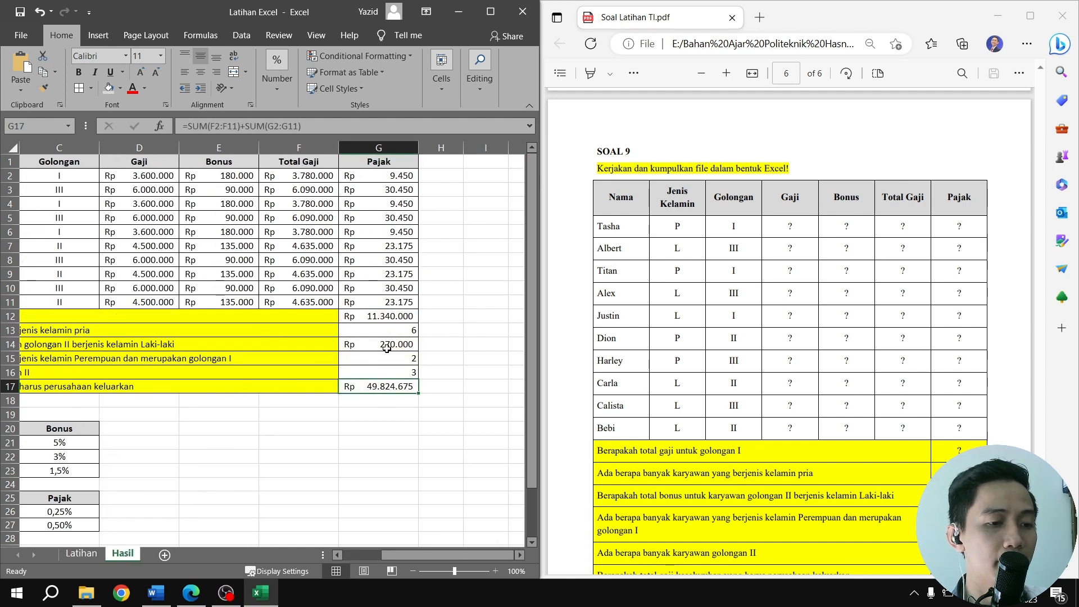
pyautogui.moveTo(303, 126); pyautogui.dragTo(177, 125)
pyautogui.hotkey('ctrl', 'c')
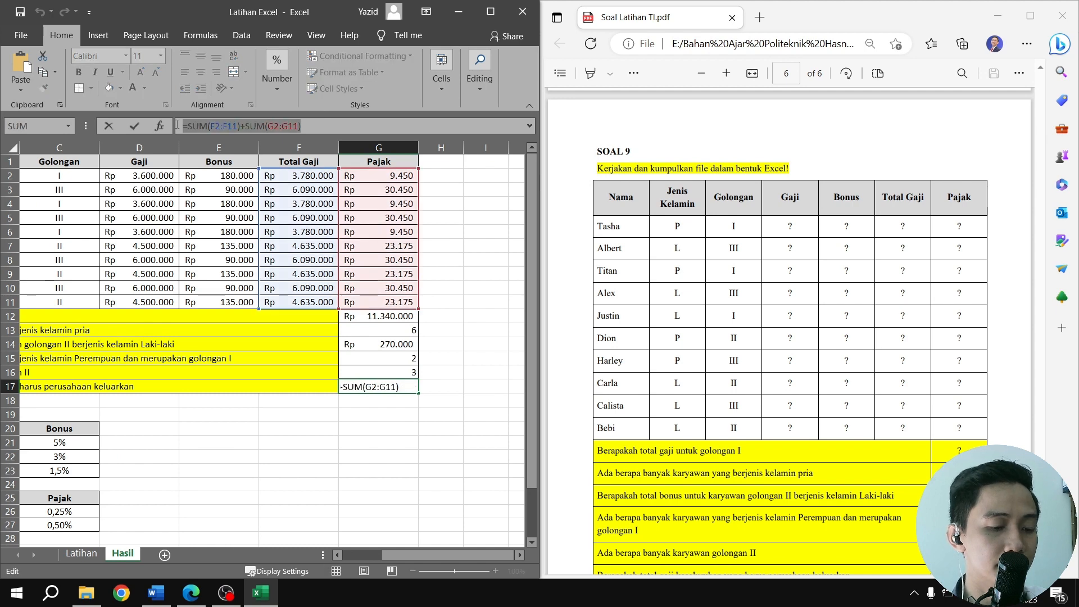
pyautogui.press('Return')
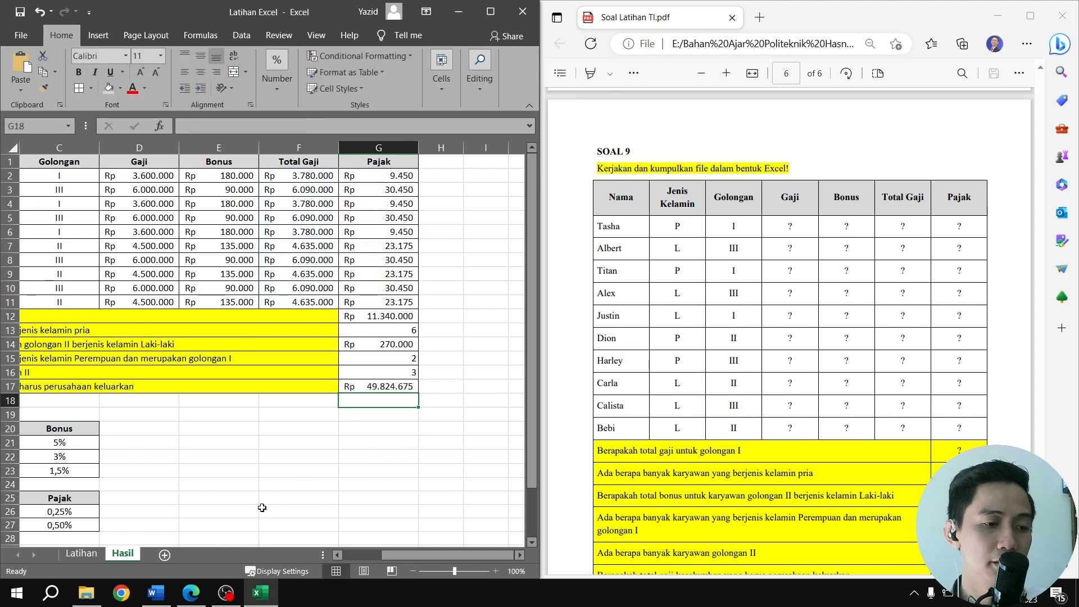
pyautogui.click(77, 555)
pyautogui.doubleClick(503, 384)
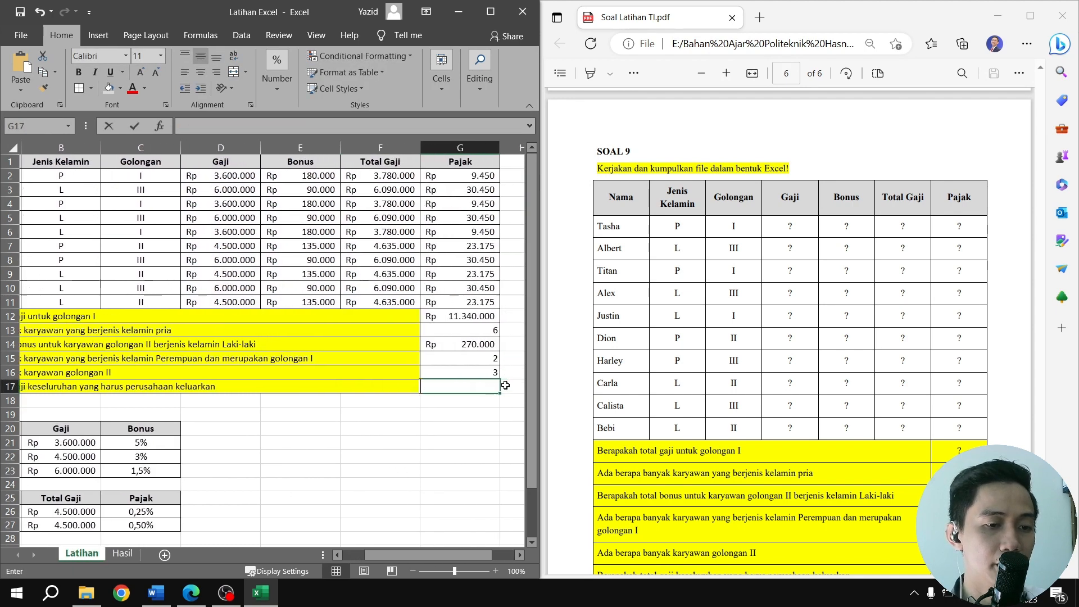
pyautogui.hotkey('ctrl', 'v')
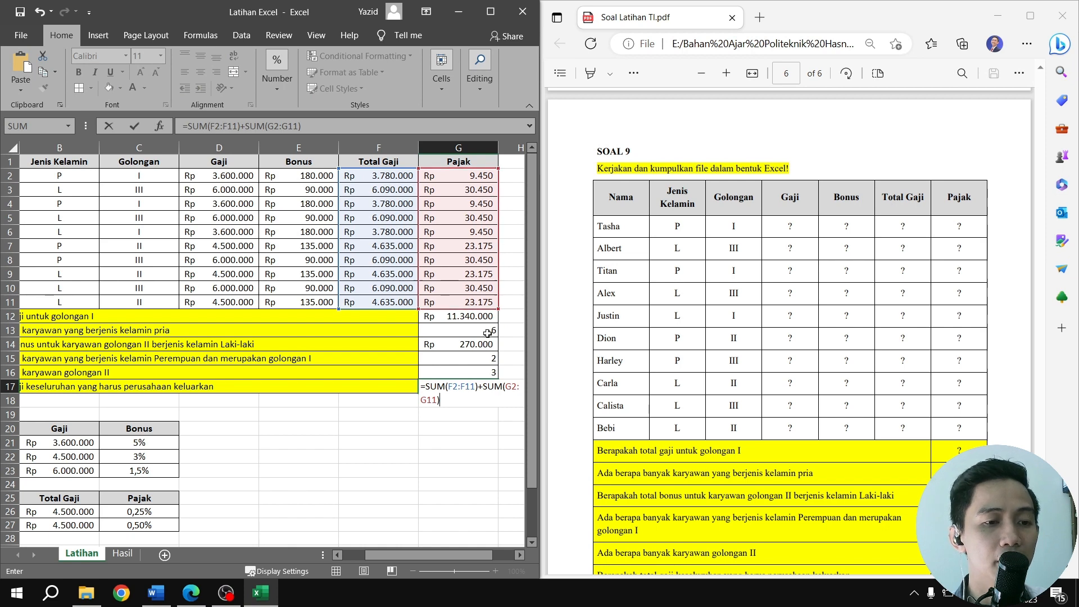
# Try subtracting SUM(G2:G11) from SUM(F2:F11) in the G17 formula, and restore the plus operator between the two sums
pyautogui.click(241, 125)
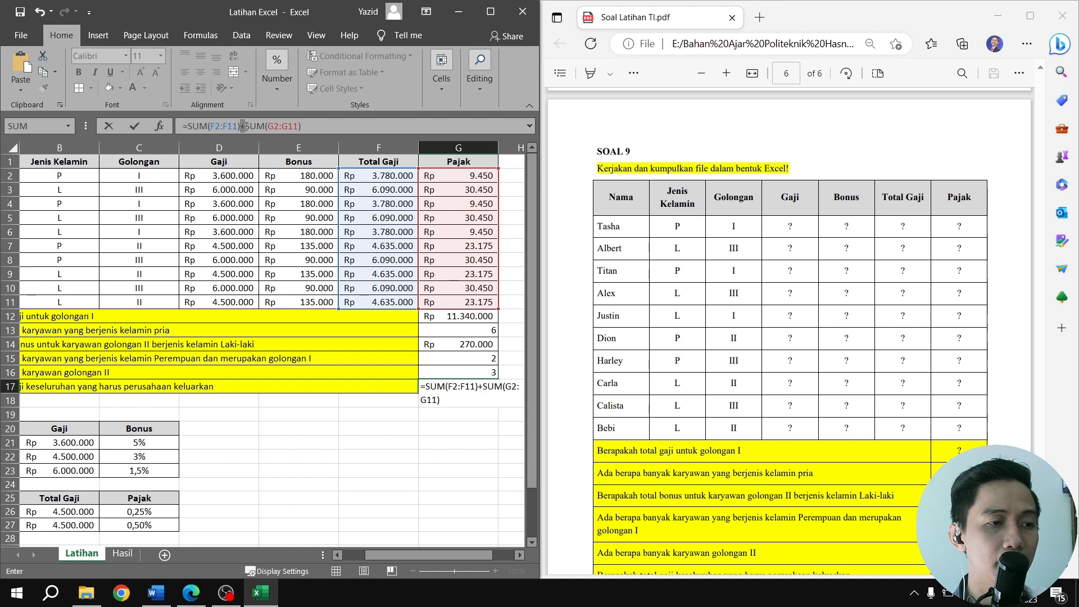
pyautogui.click(243, 126)
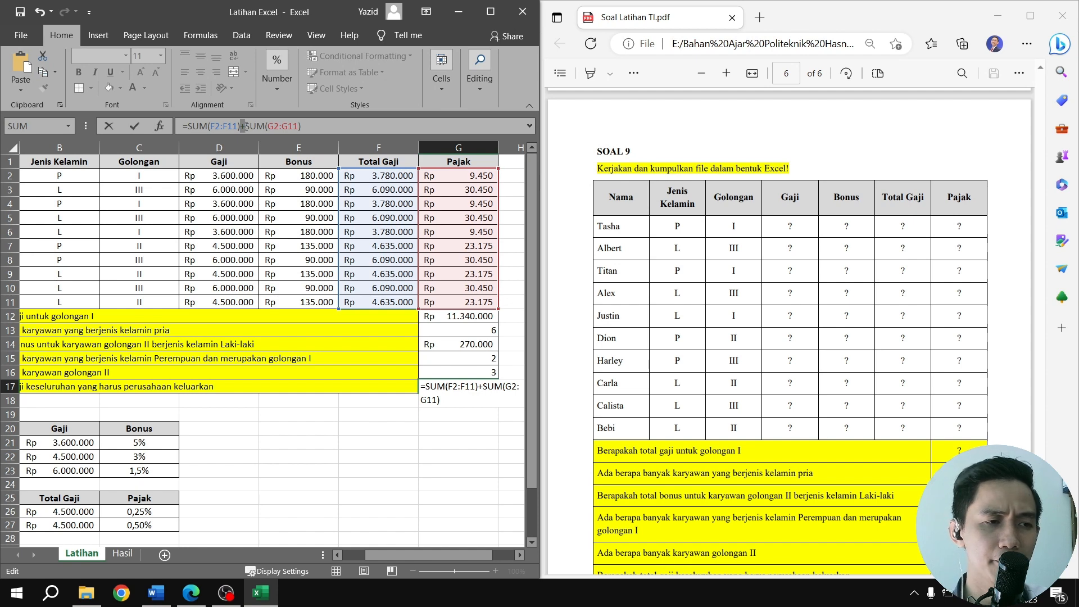
pyautogui.press('BackSpace')
pyautogui.write('-')
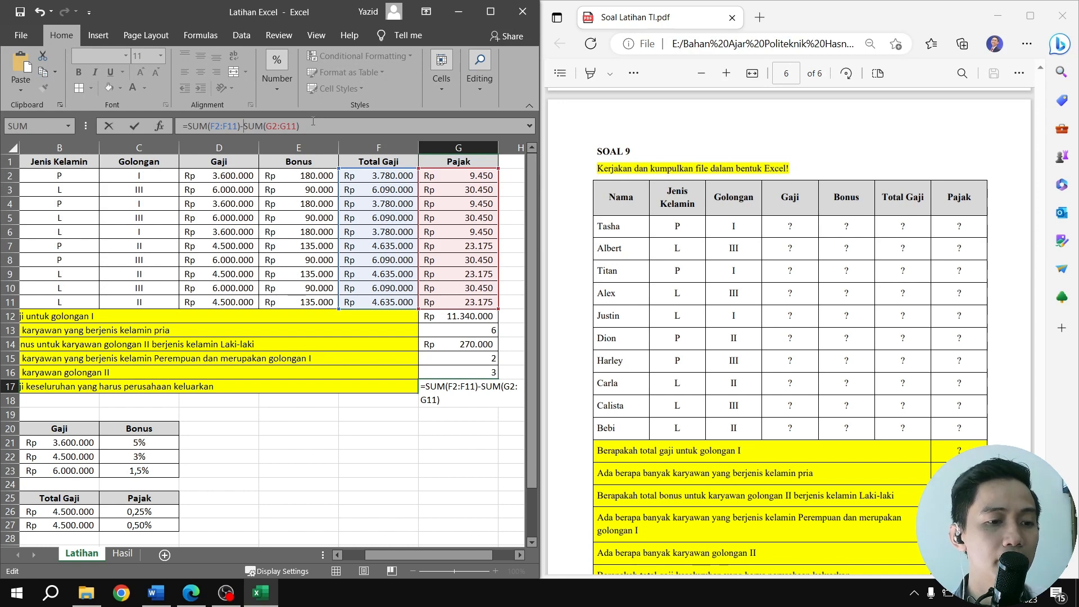
pyautogui.moveTo(417, 558); pyautogui.dragTo(362, 552)
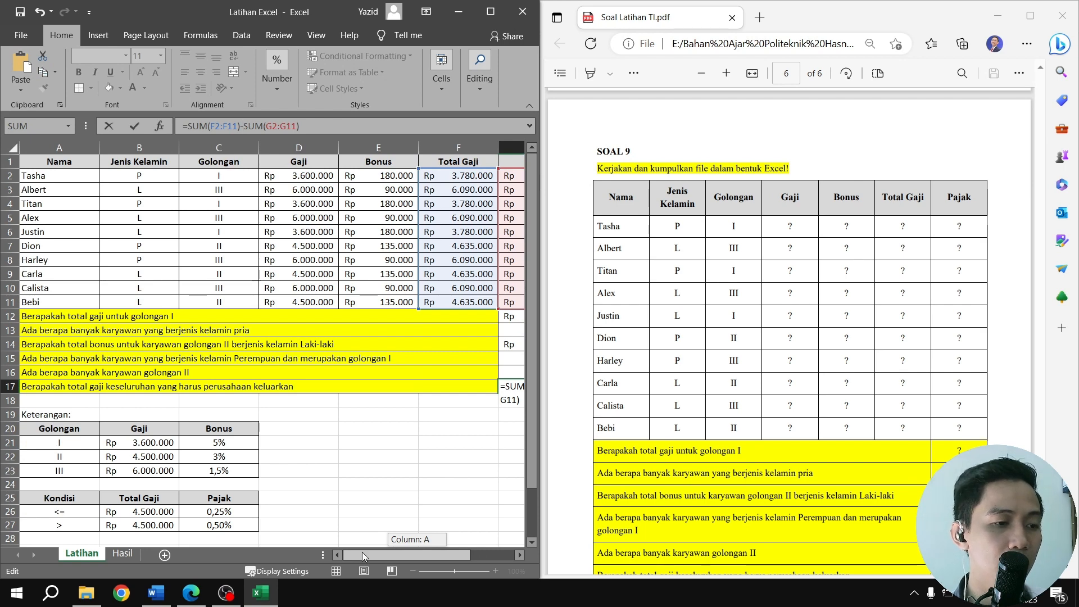
pyautogui.moveTo(362, 552); pyautogui.dragTo(447, 552)
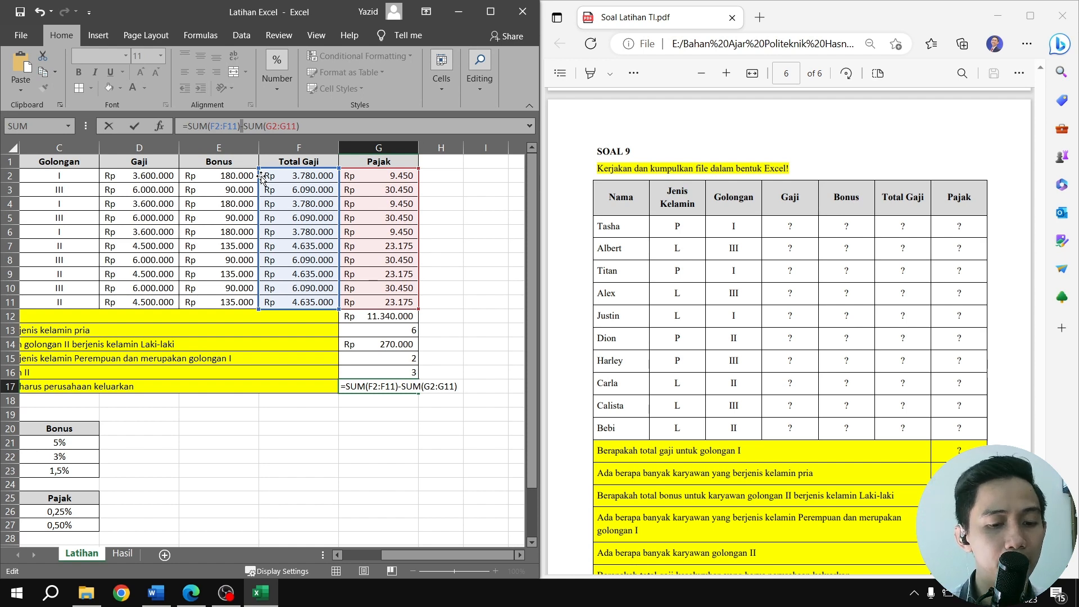
pyautogui.write('+')
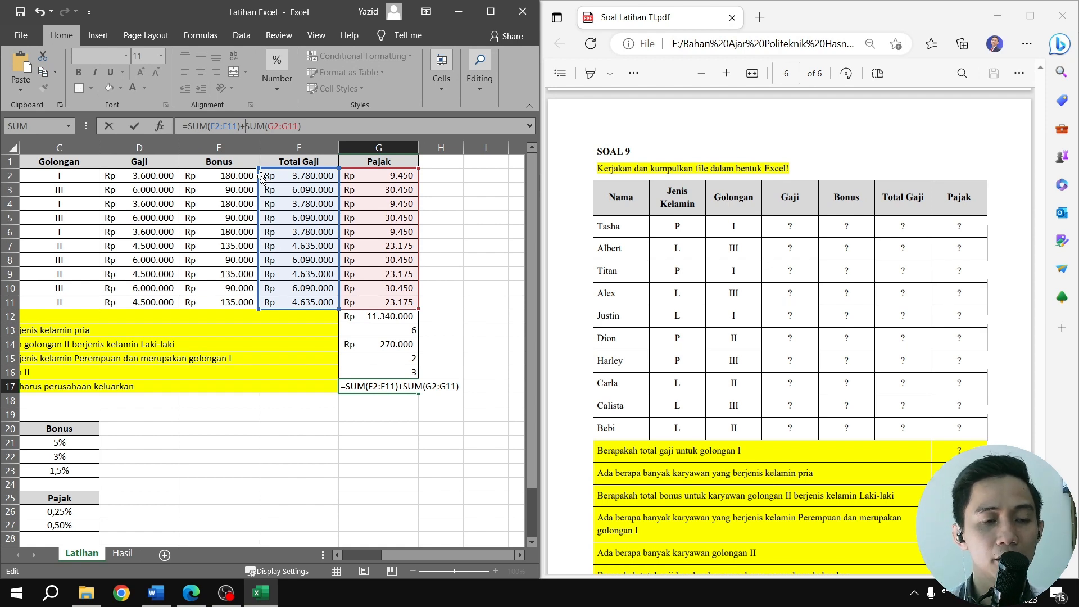
# Commit the total salary formula in G17 and check the summary rows against the SOAL 9 questions in the PDF
pyautogui.press('Return')
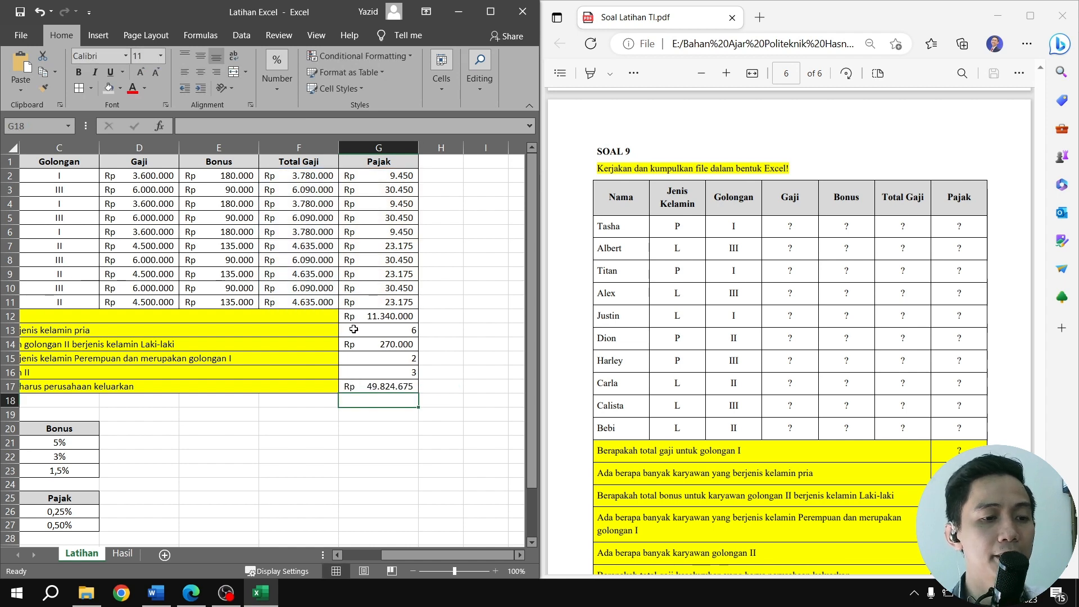
pyautogui.moveTo(454, 556); pyautogui.dragTo(423, 555)
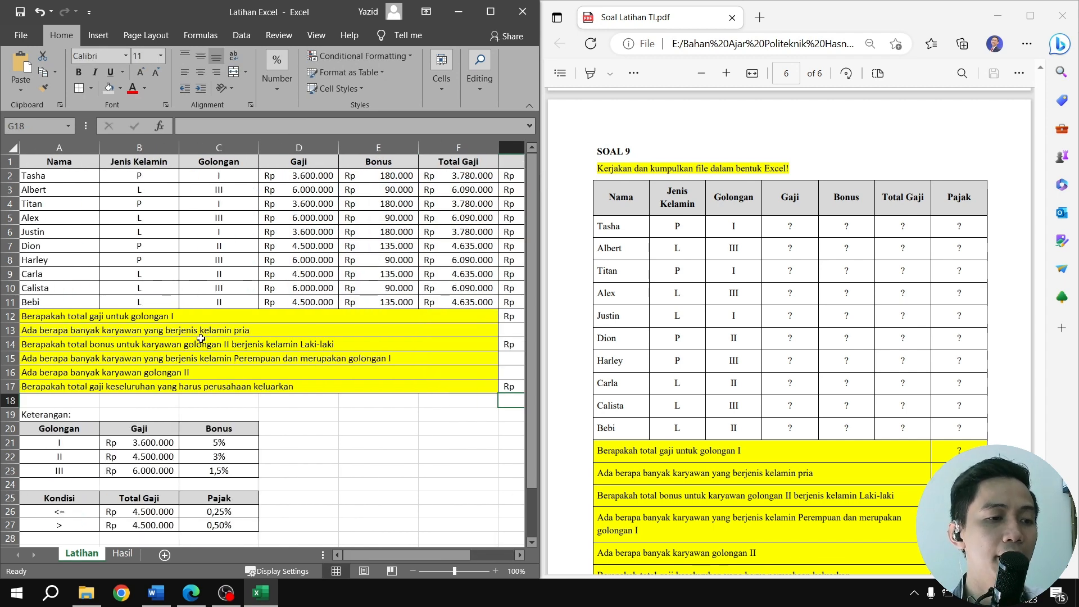
pyautogui.scroll(-3, 662, 272)
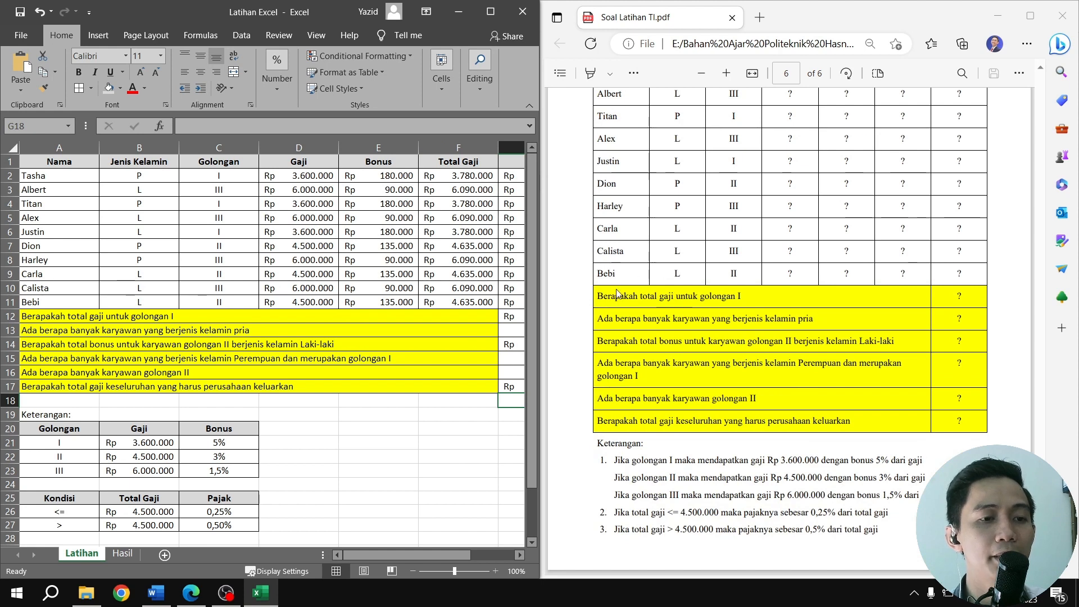